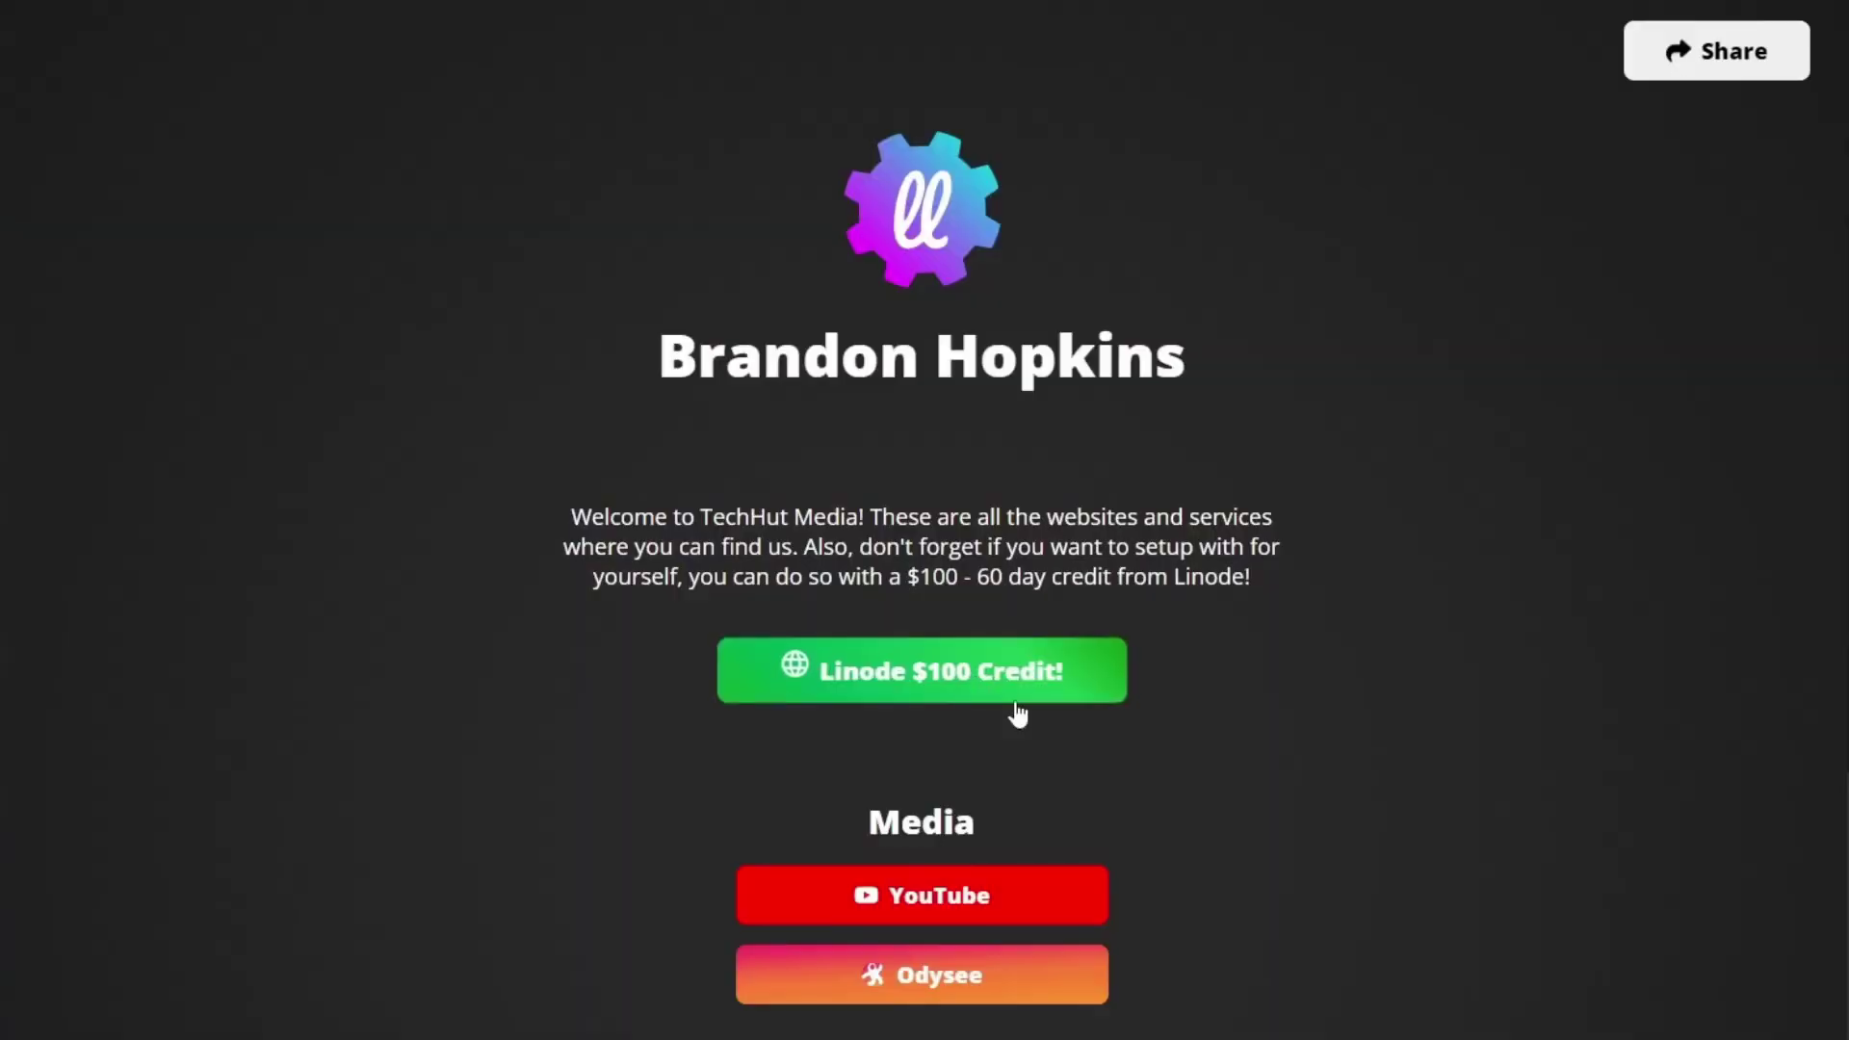
Scroll through the GitHub profile to find the littlelink-custom repository card.
scroll(1018, 714, down, 4)
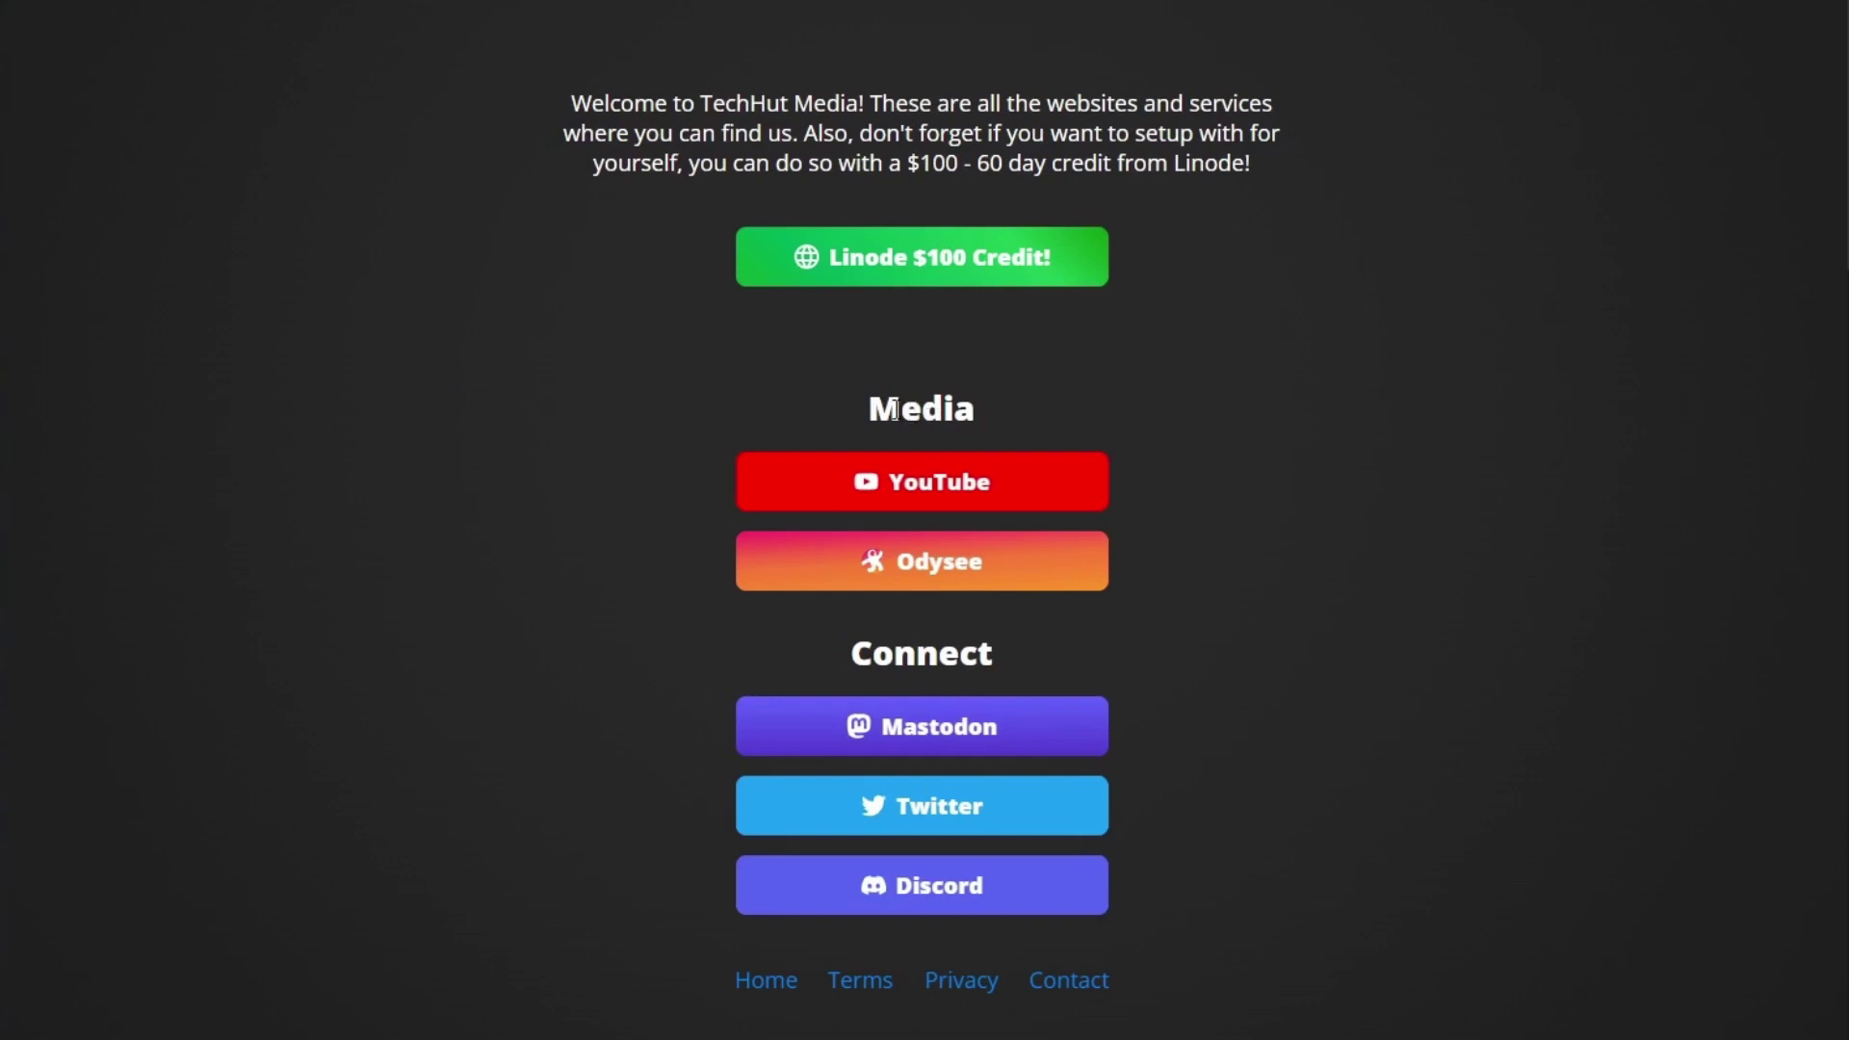
drag(893, 410, 975, 402)
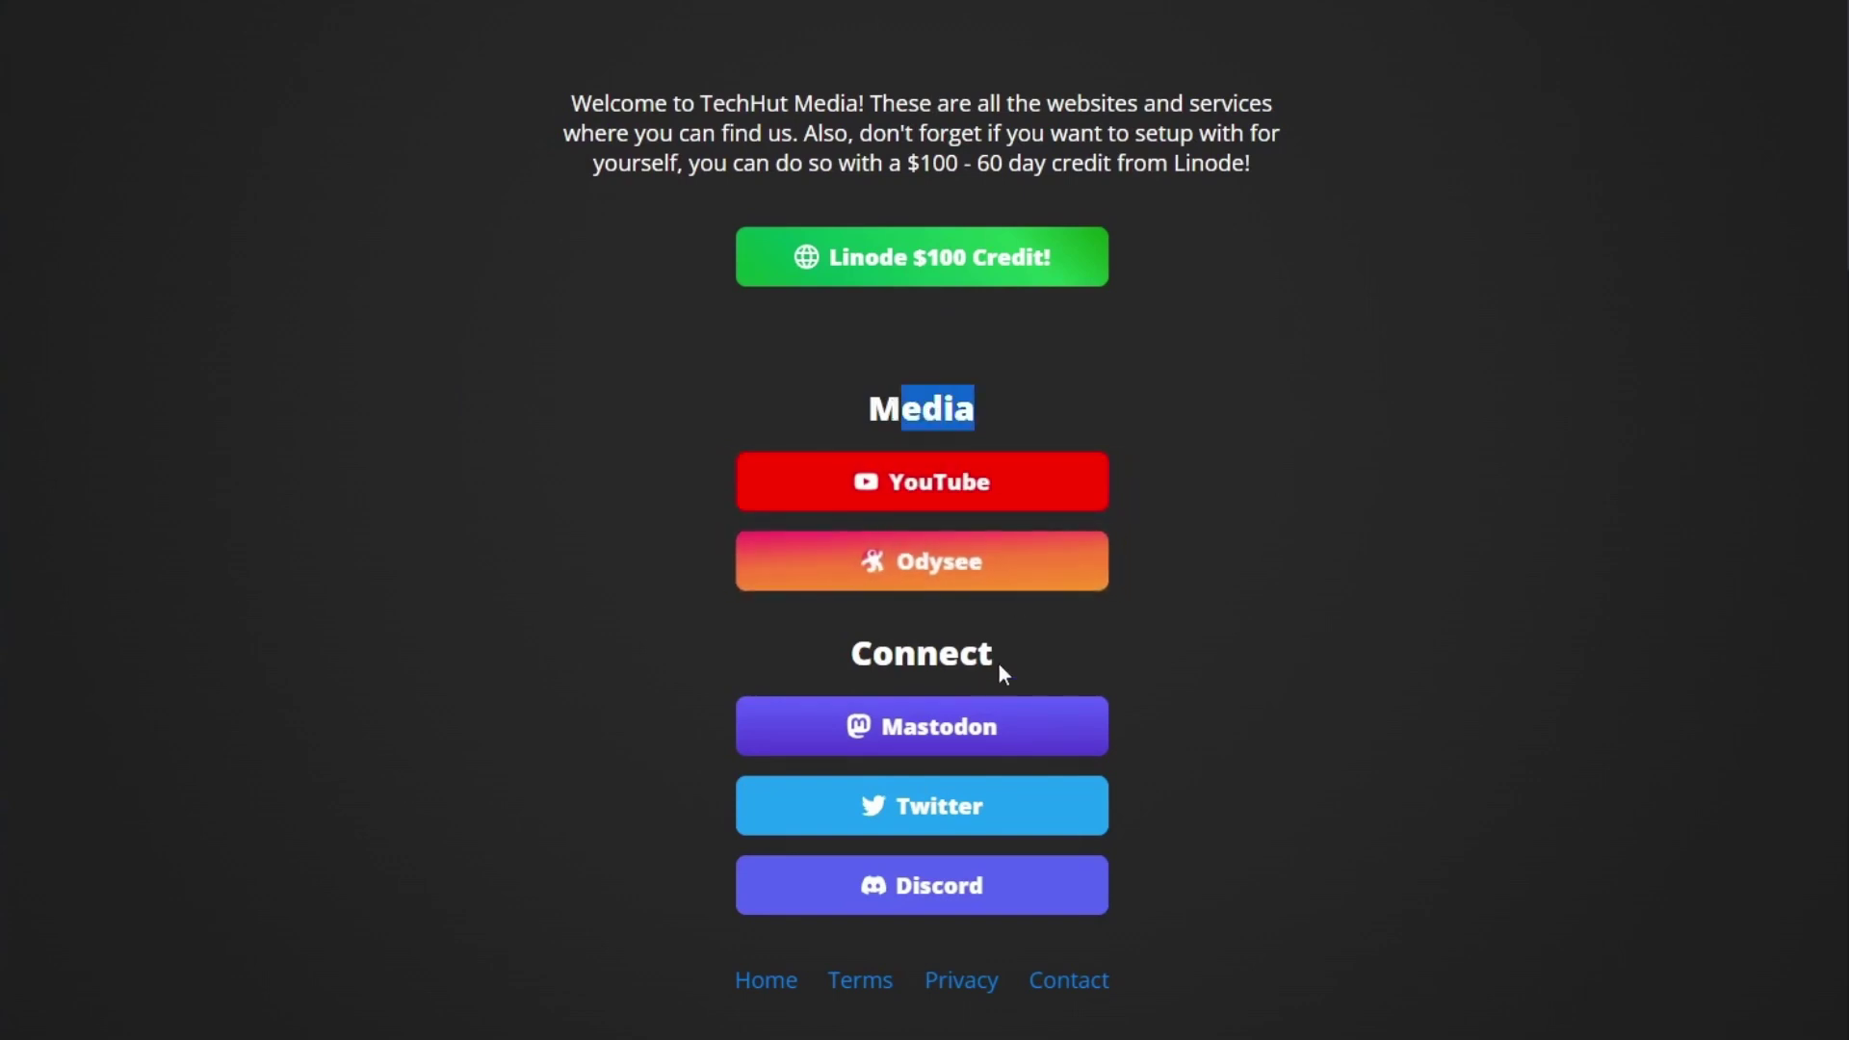
drag(999, 664, 876, 665)
click(846, 674)
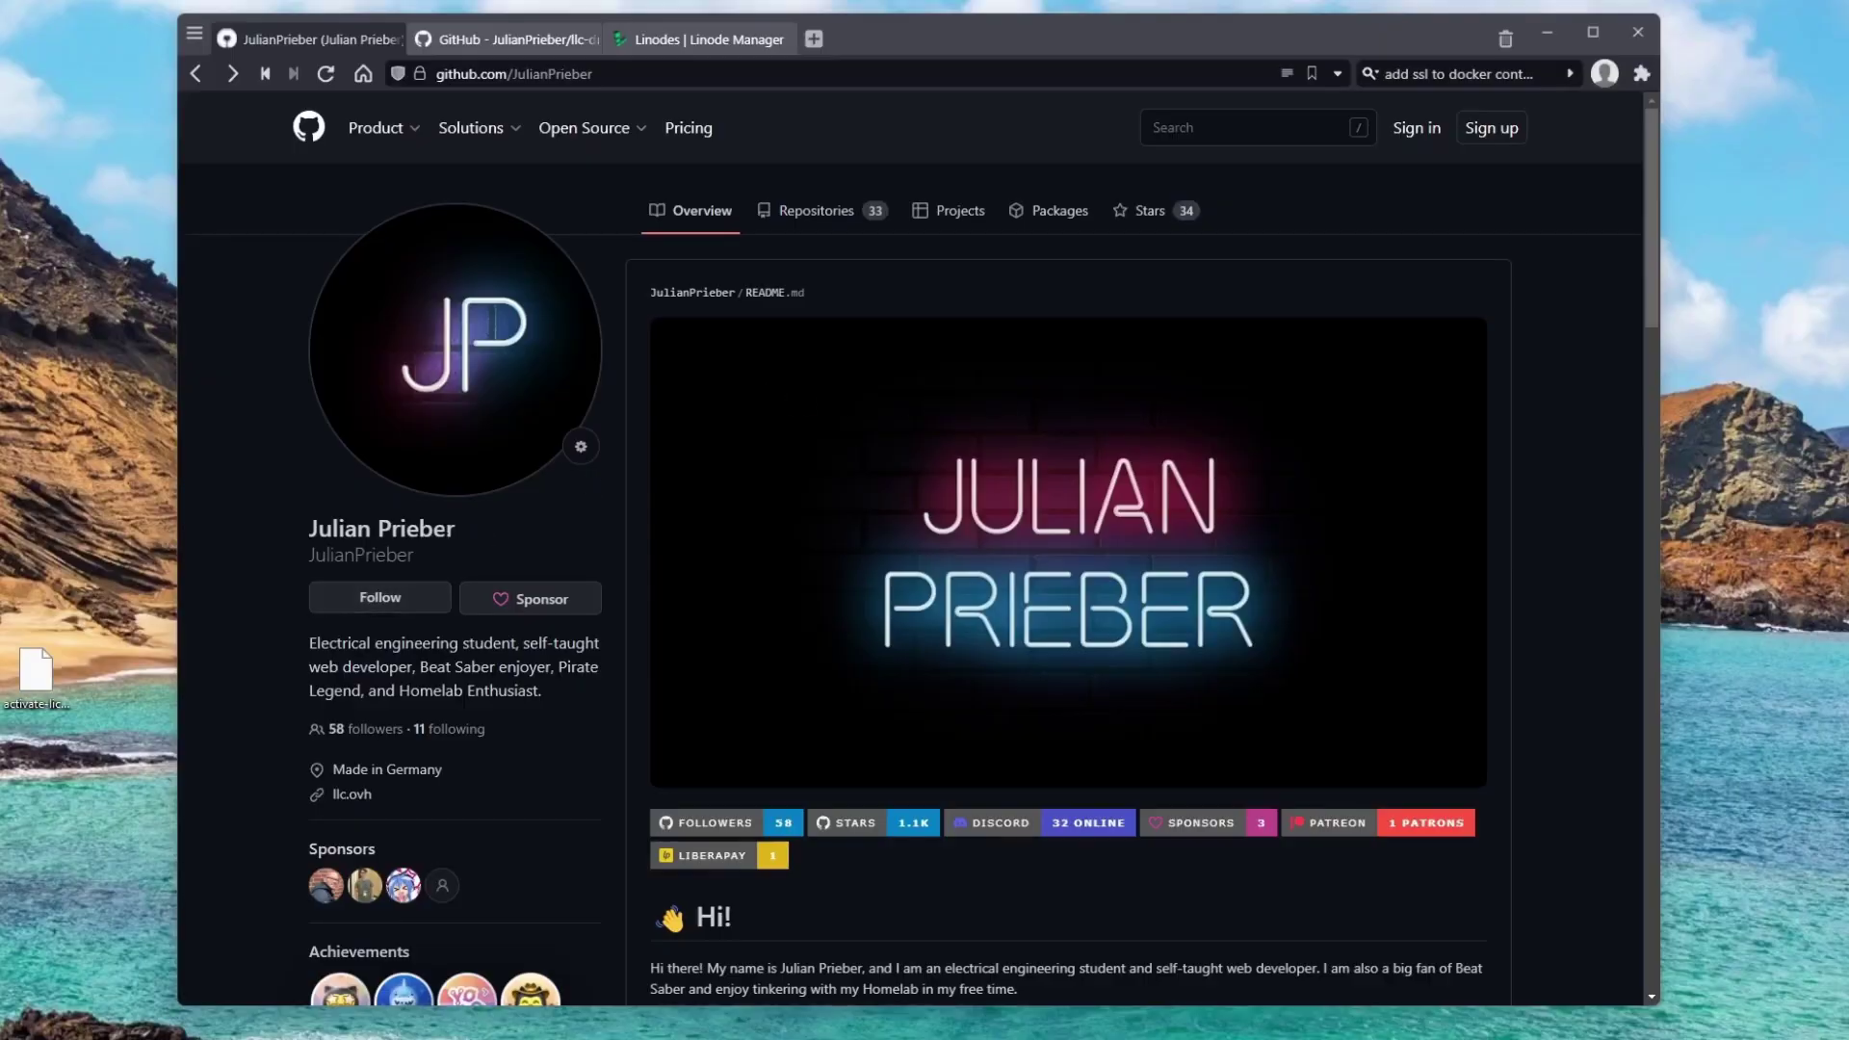
scroll(886, 448, down, 7)
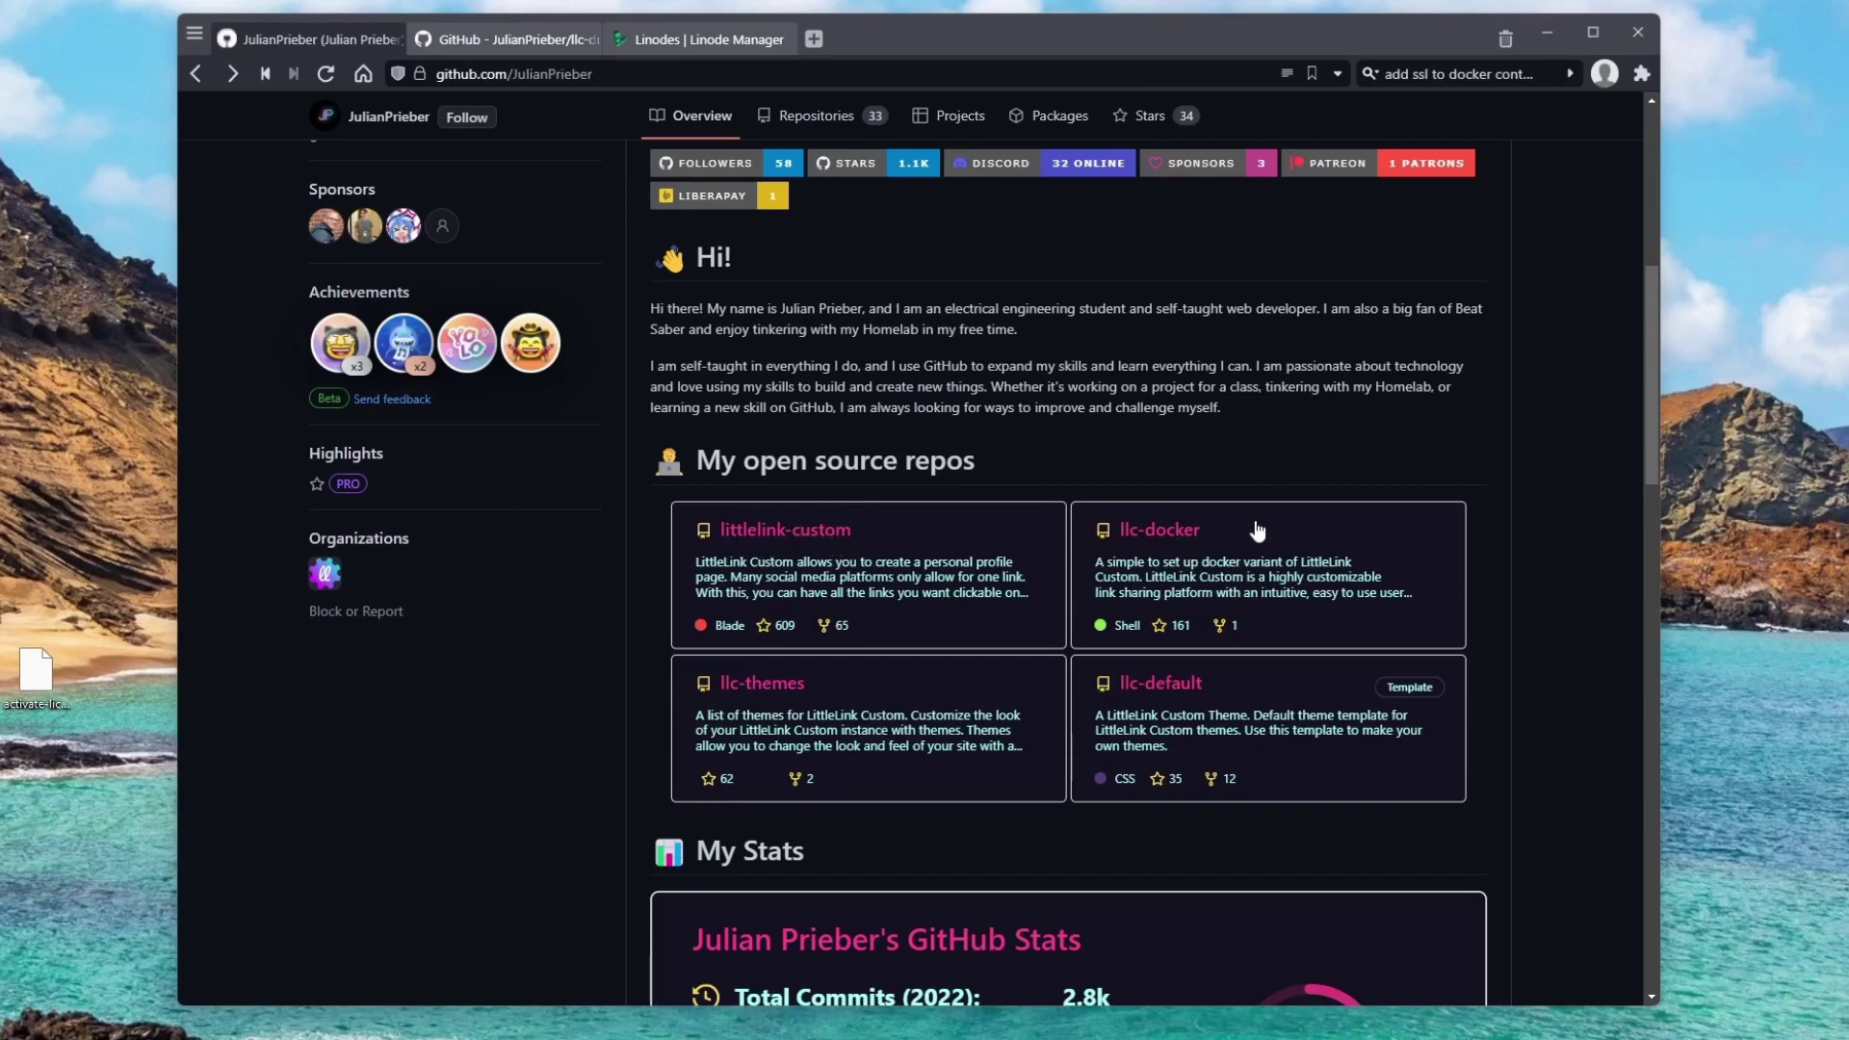
Open the littlelink-custom repository and scroll its README to the Demo section.
click(771, 531)
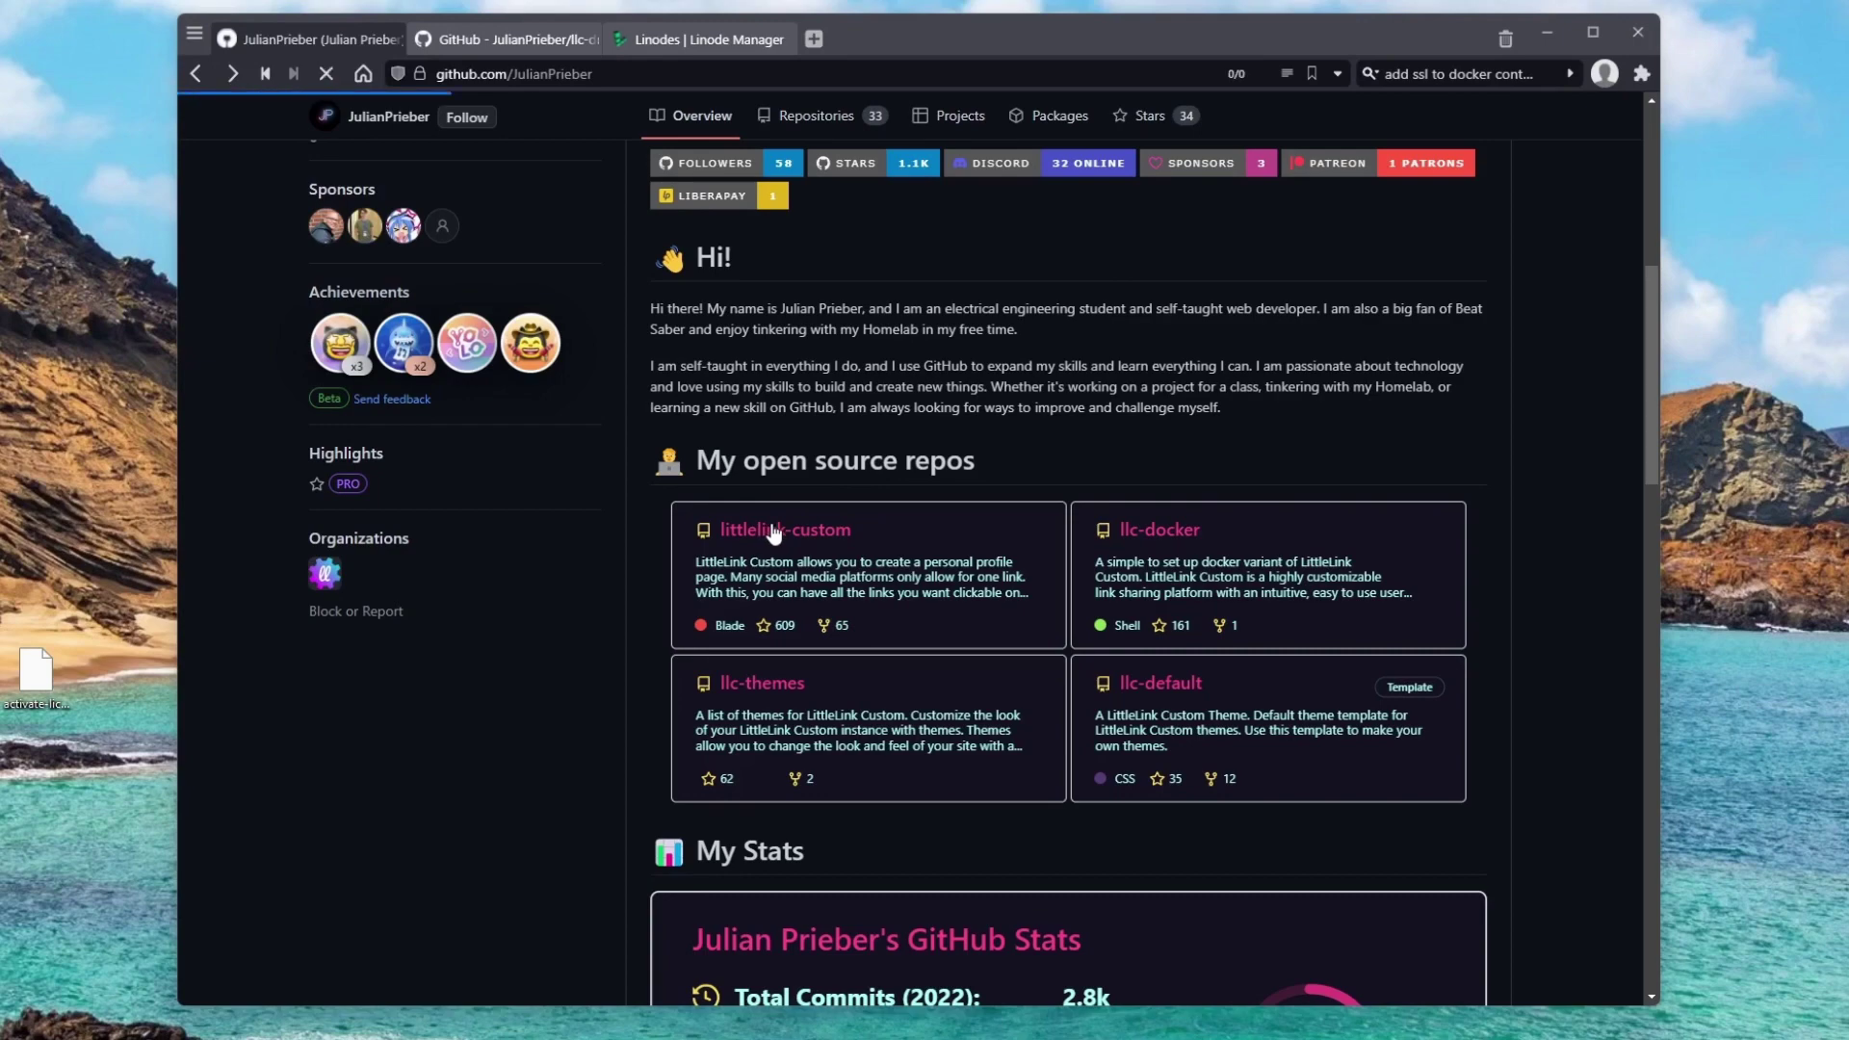
scroll(903, 526, down, 20)
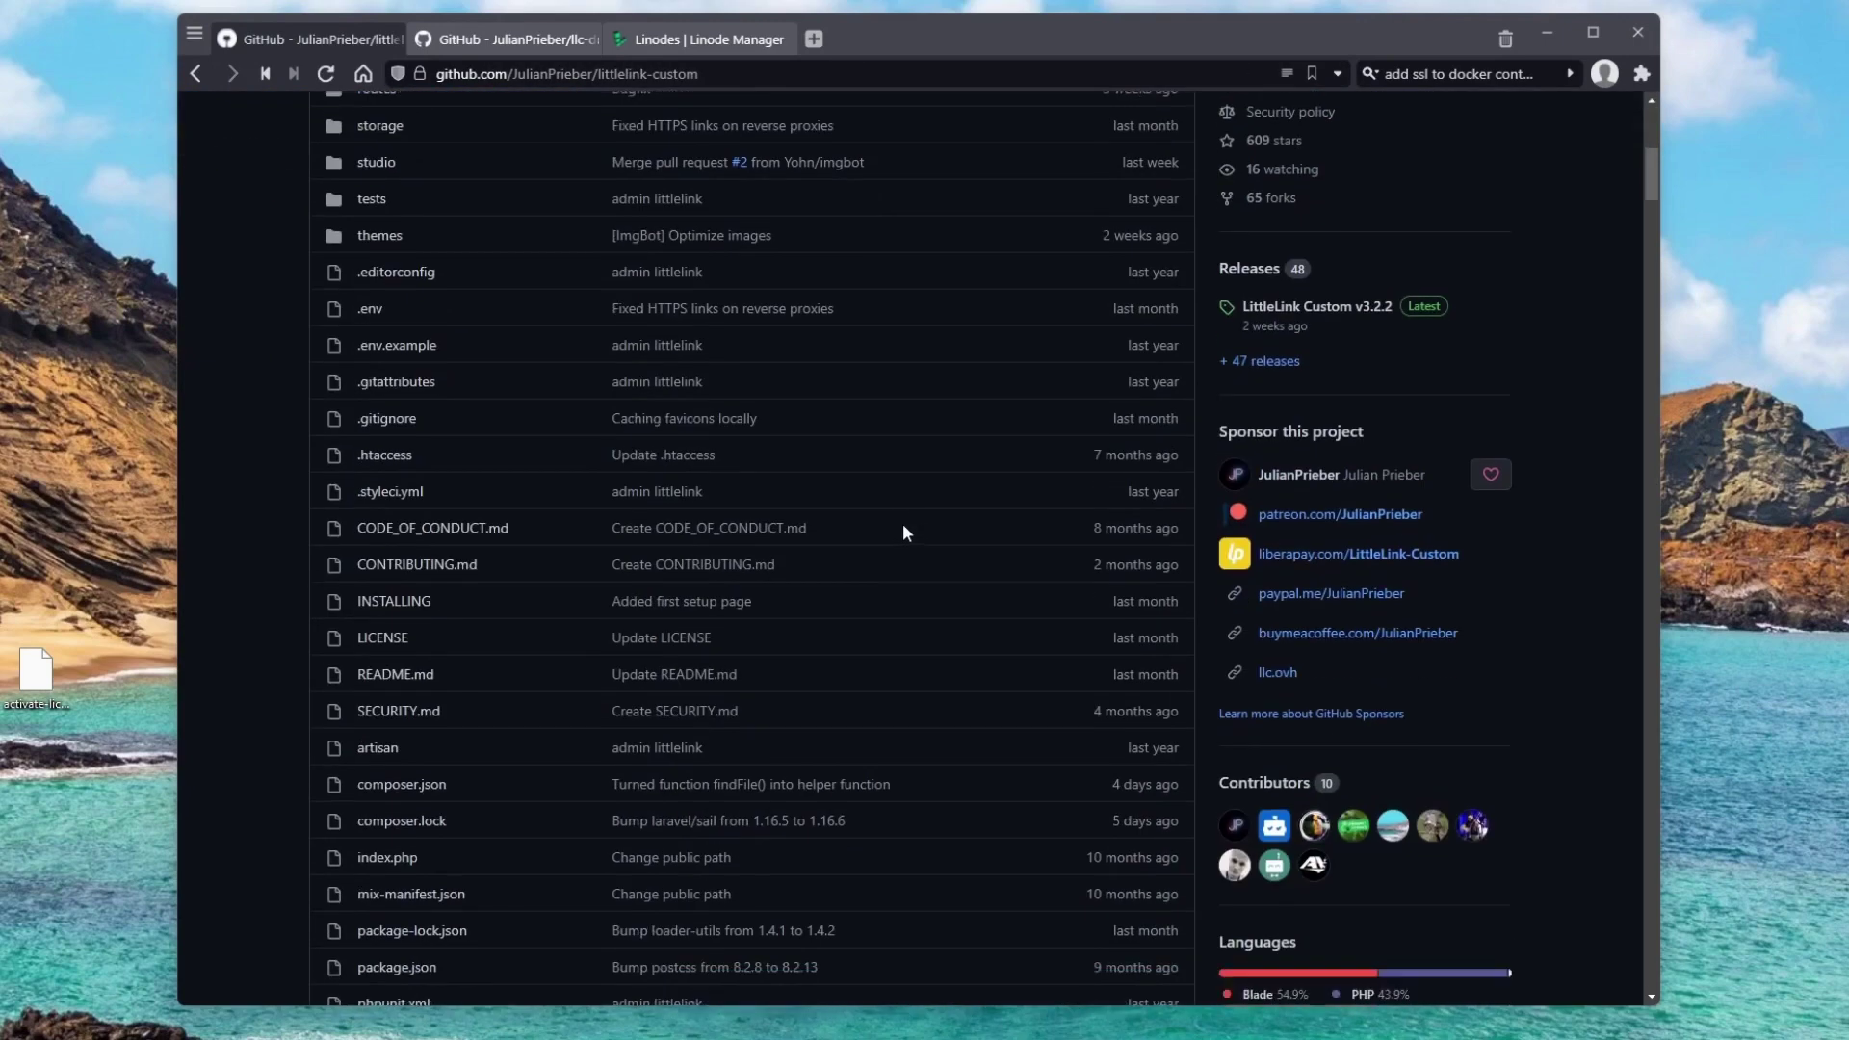
scroll(905, 526, down, 7)
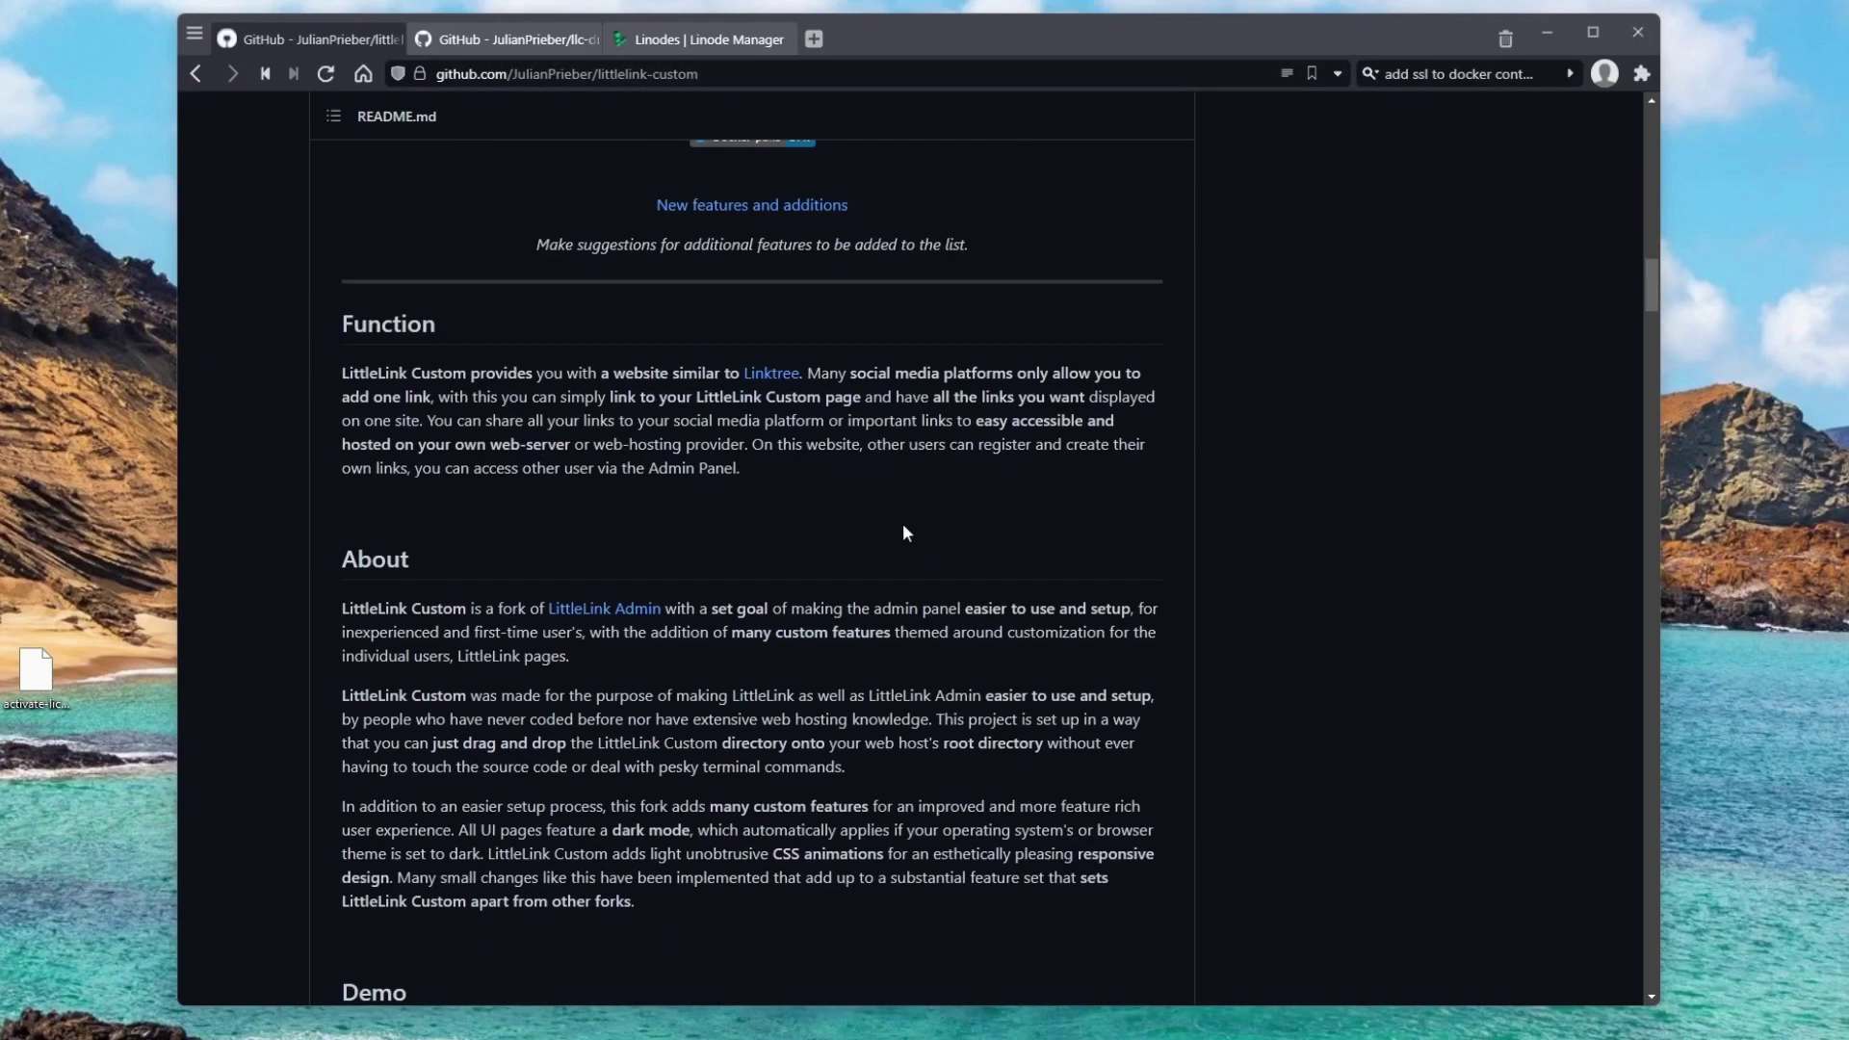
scroll(904, 526, down, 7)
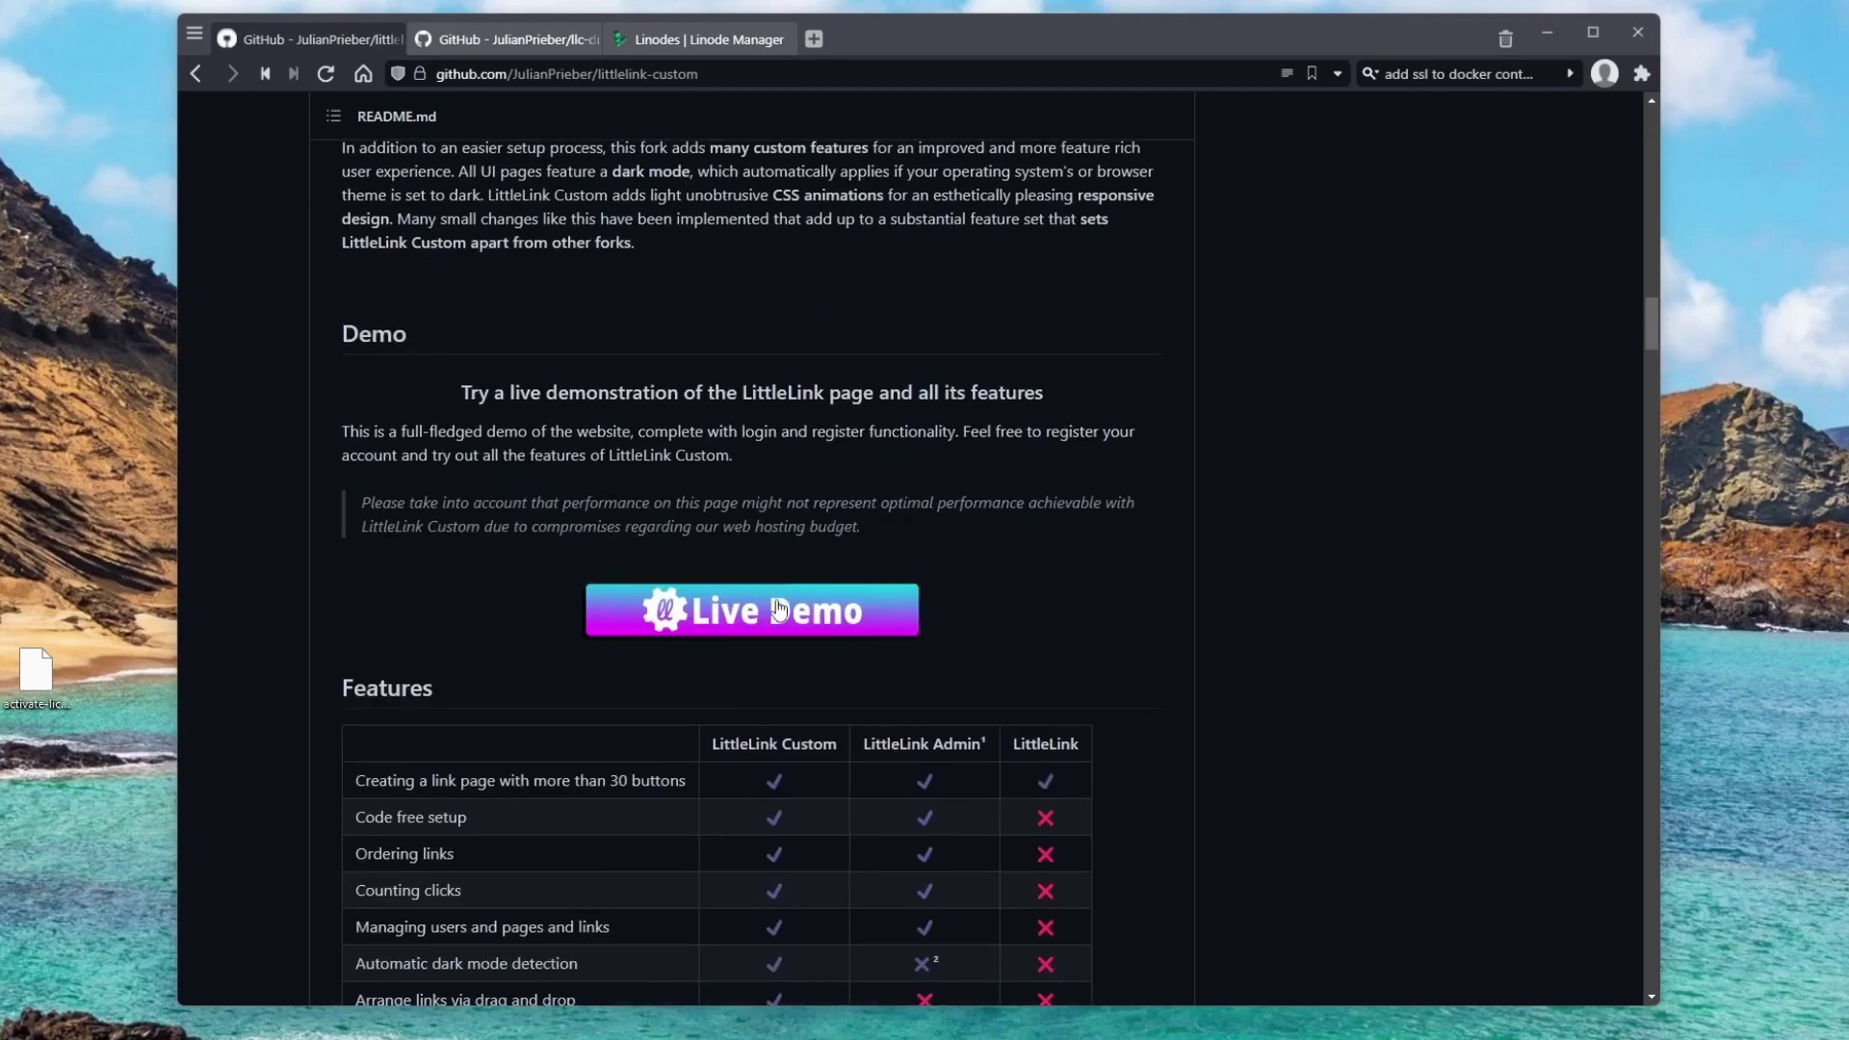
click(771, 614)
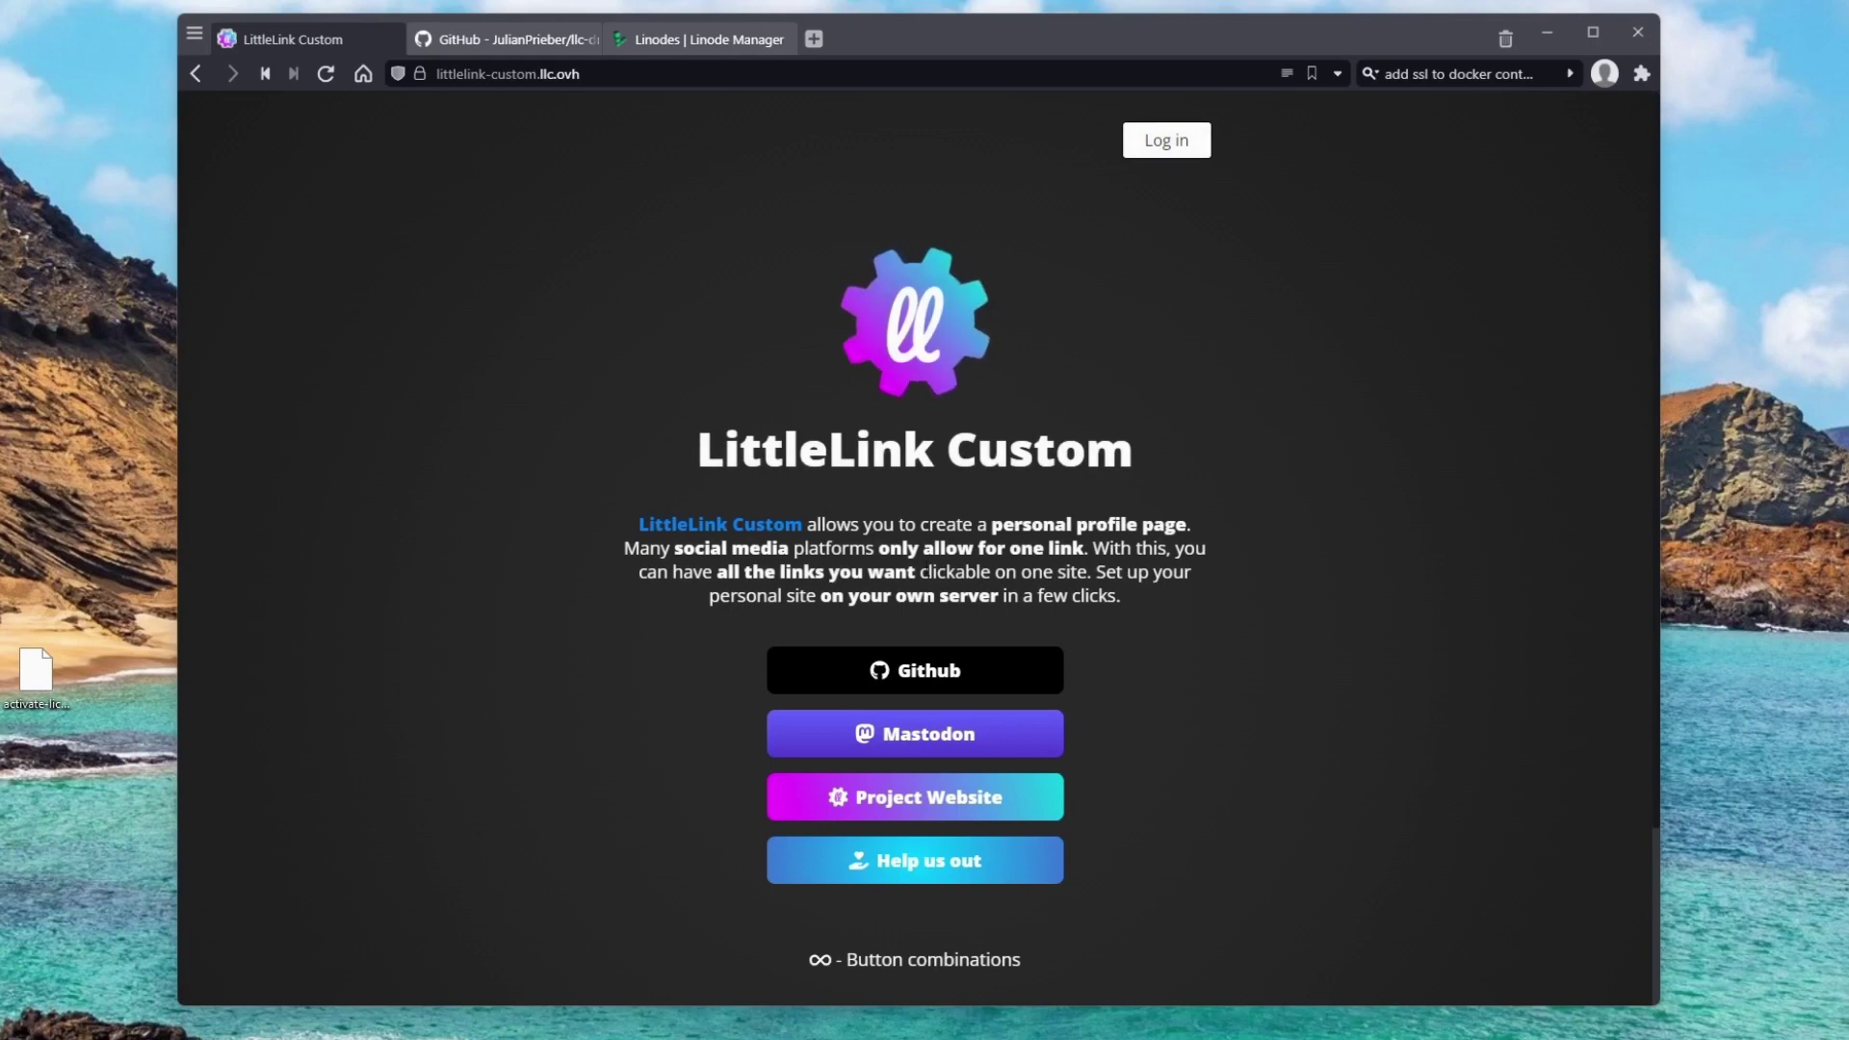
drag(894, 525, 948, 572)
scroll(947, 572, down, 3)
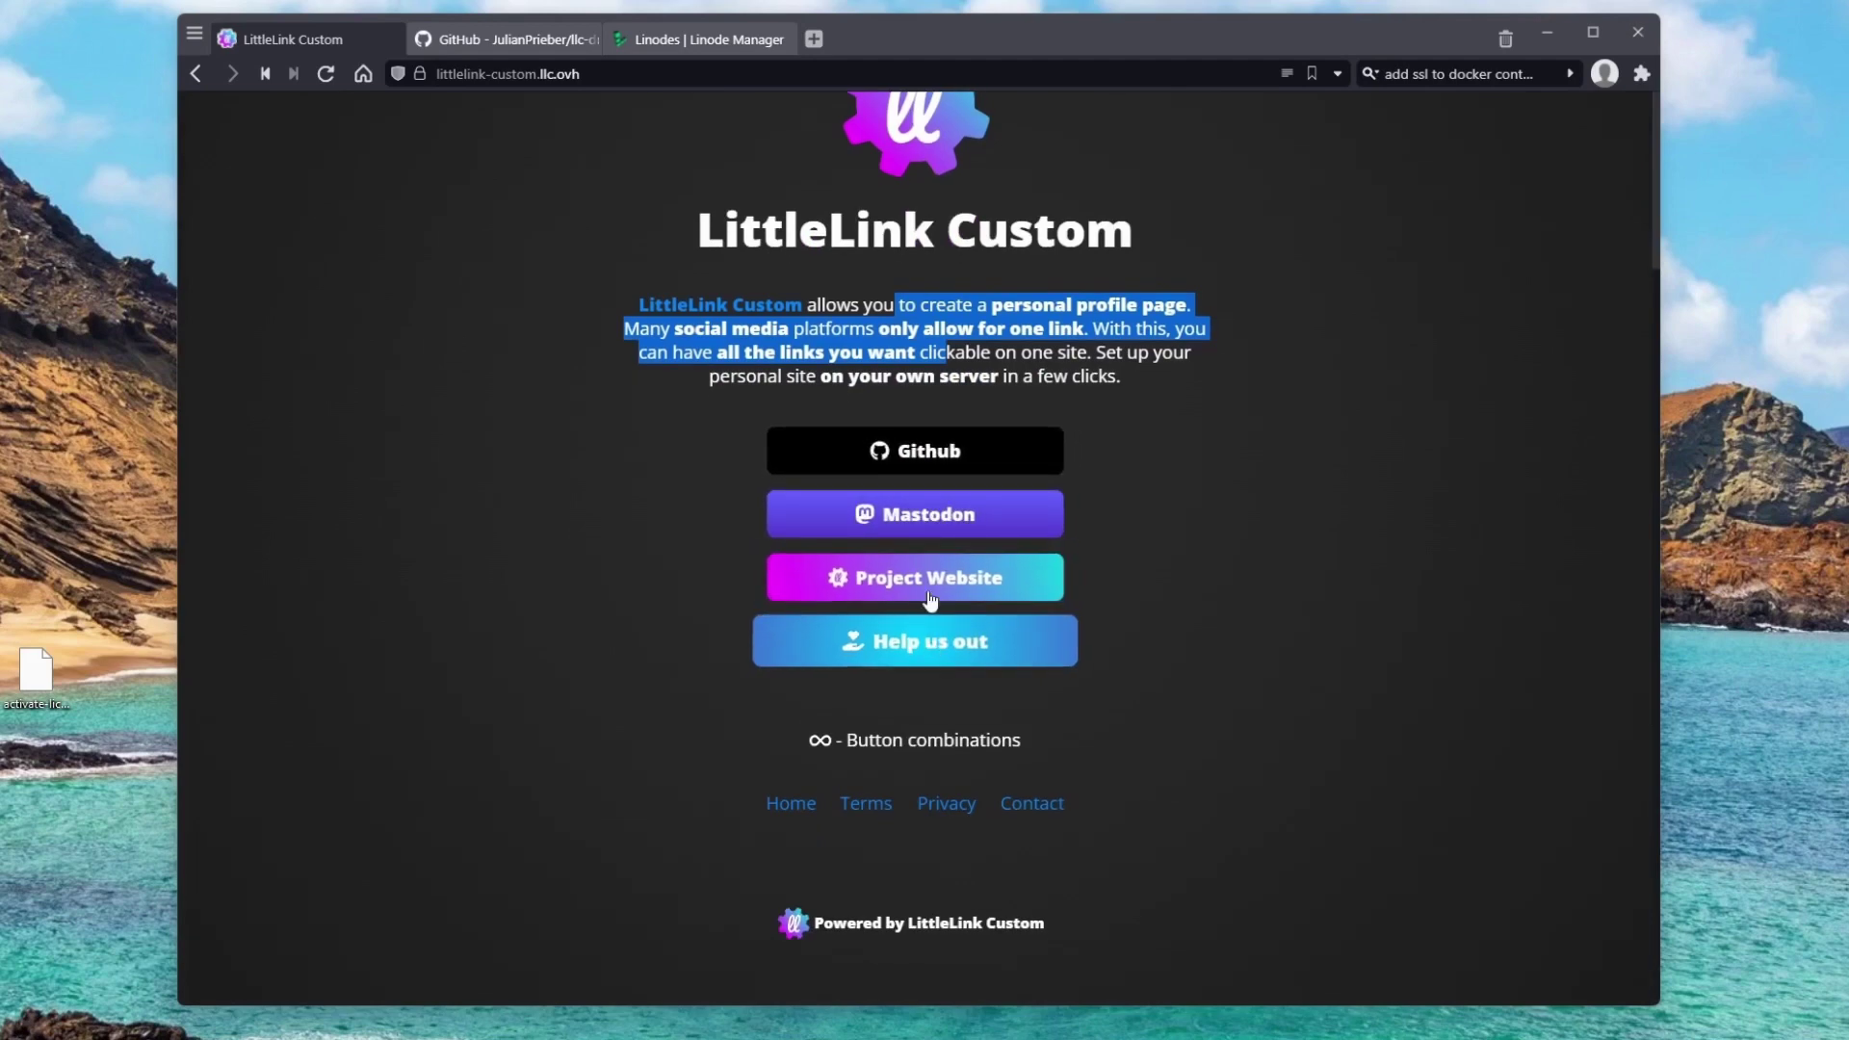
scroll(1044, 627, up, 2)
key(alt+Left)
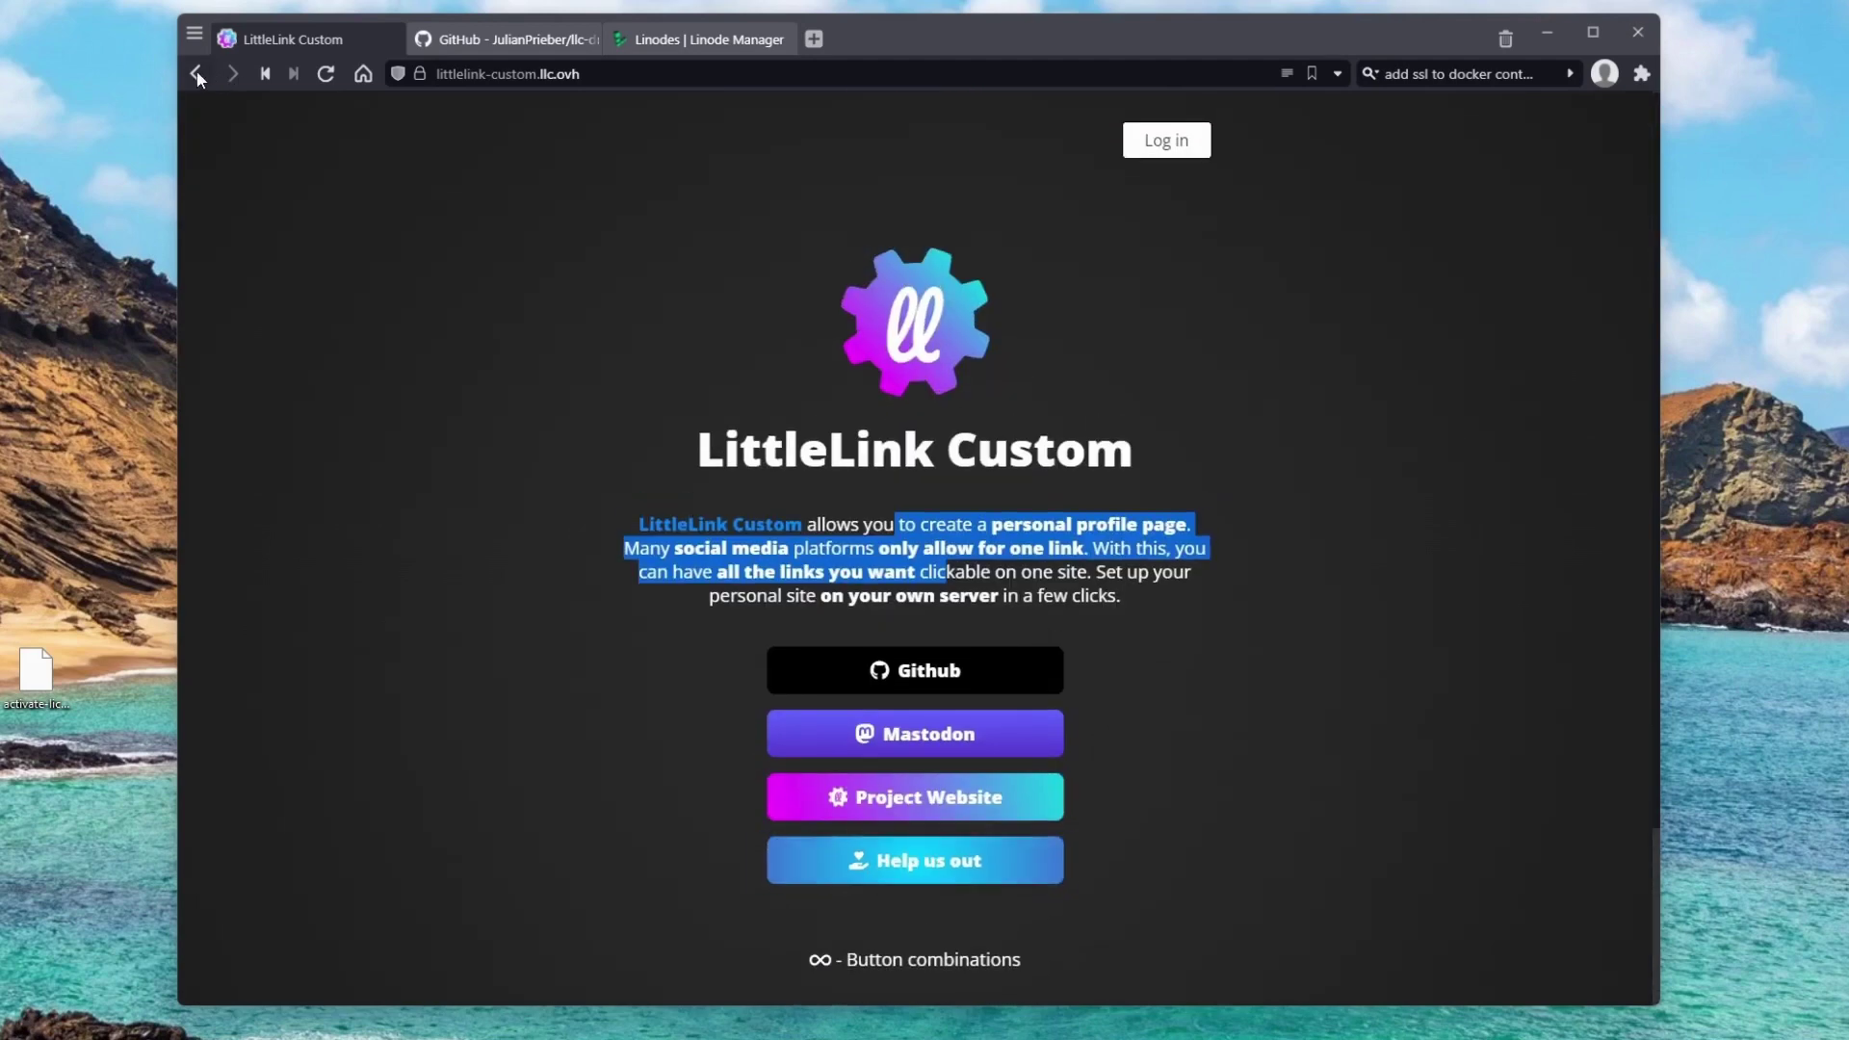
scroll(836, 462, down, 7)
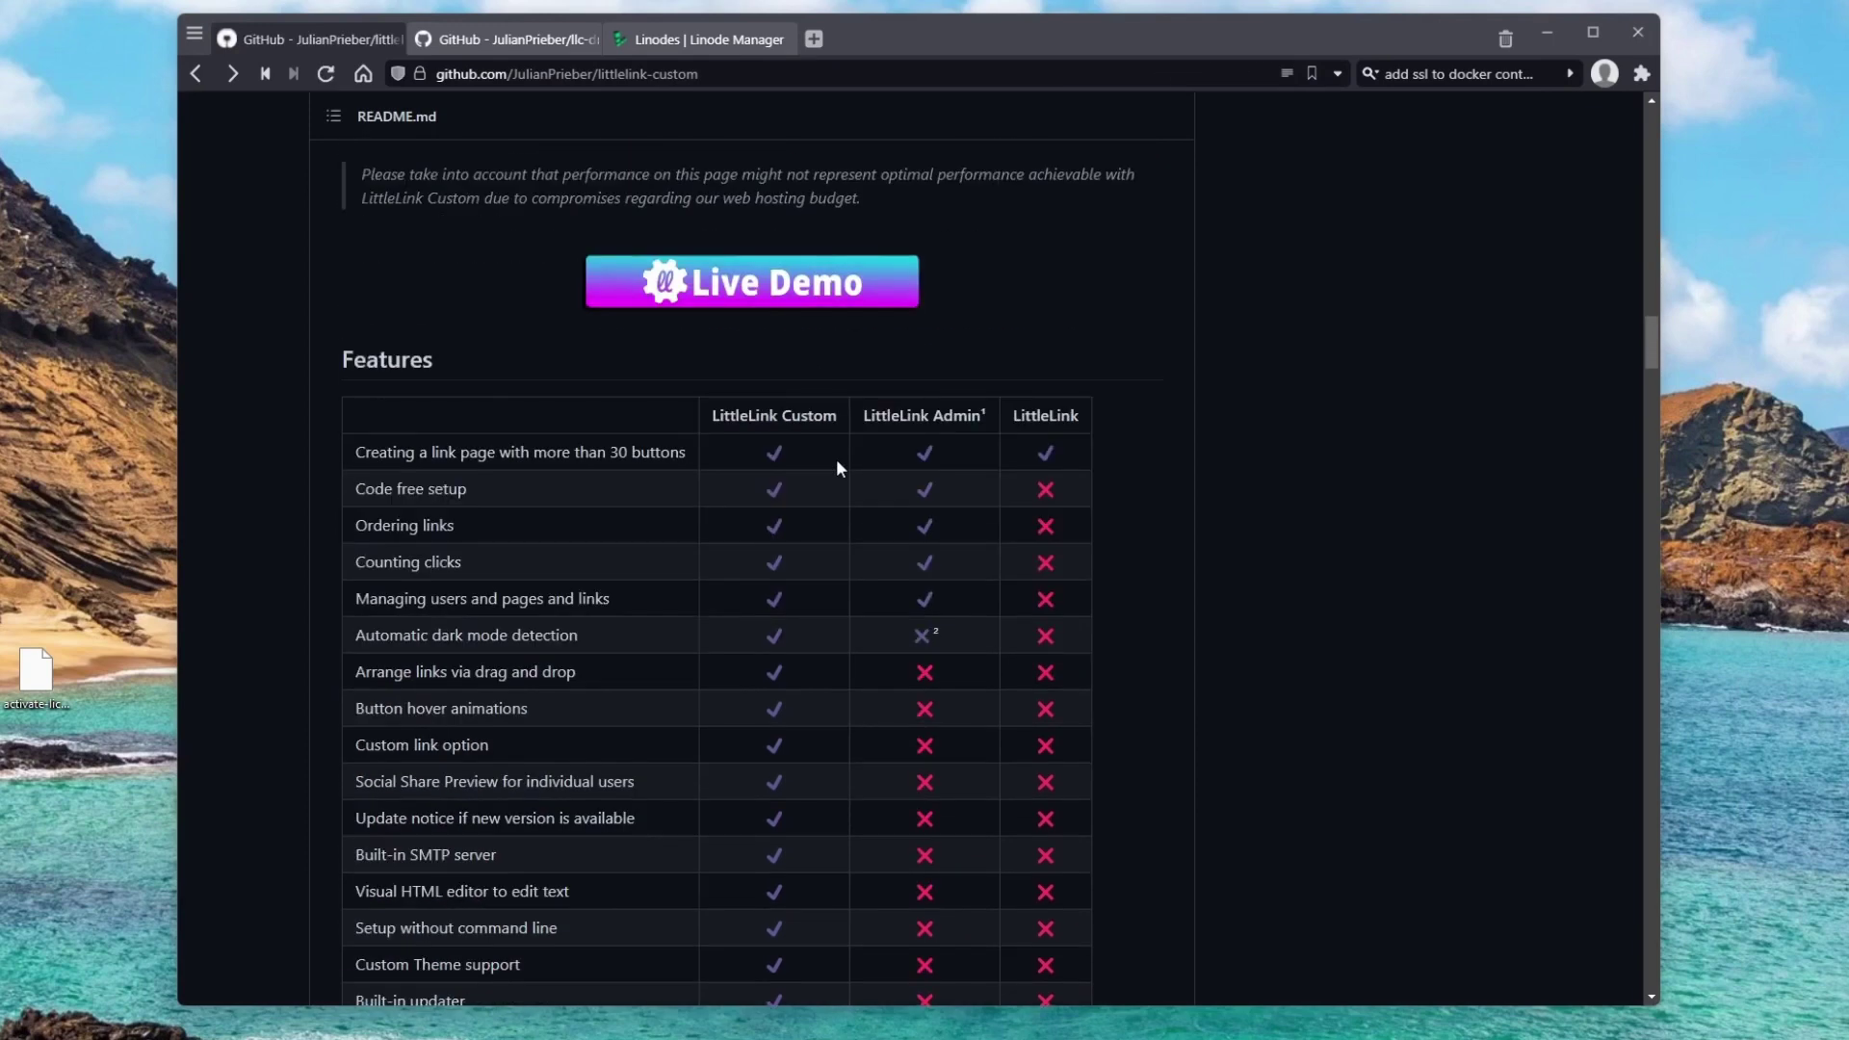
scroll(836, 458, up, 4)
scroll(627, 608, down, 10)
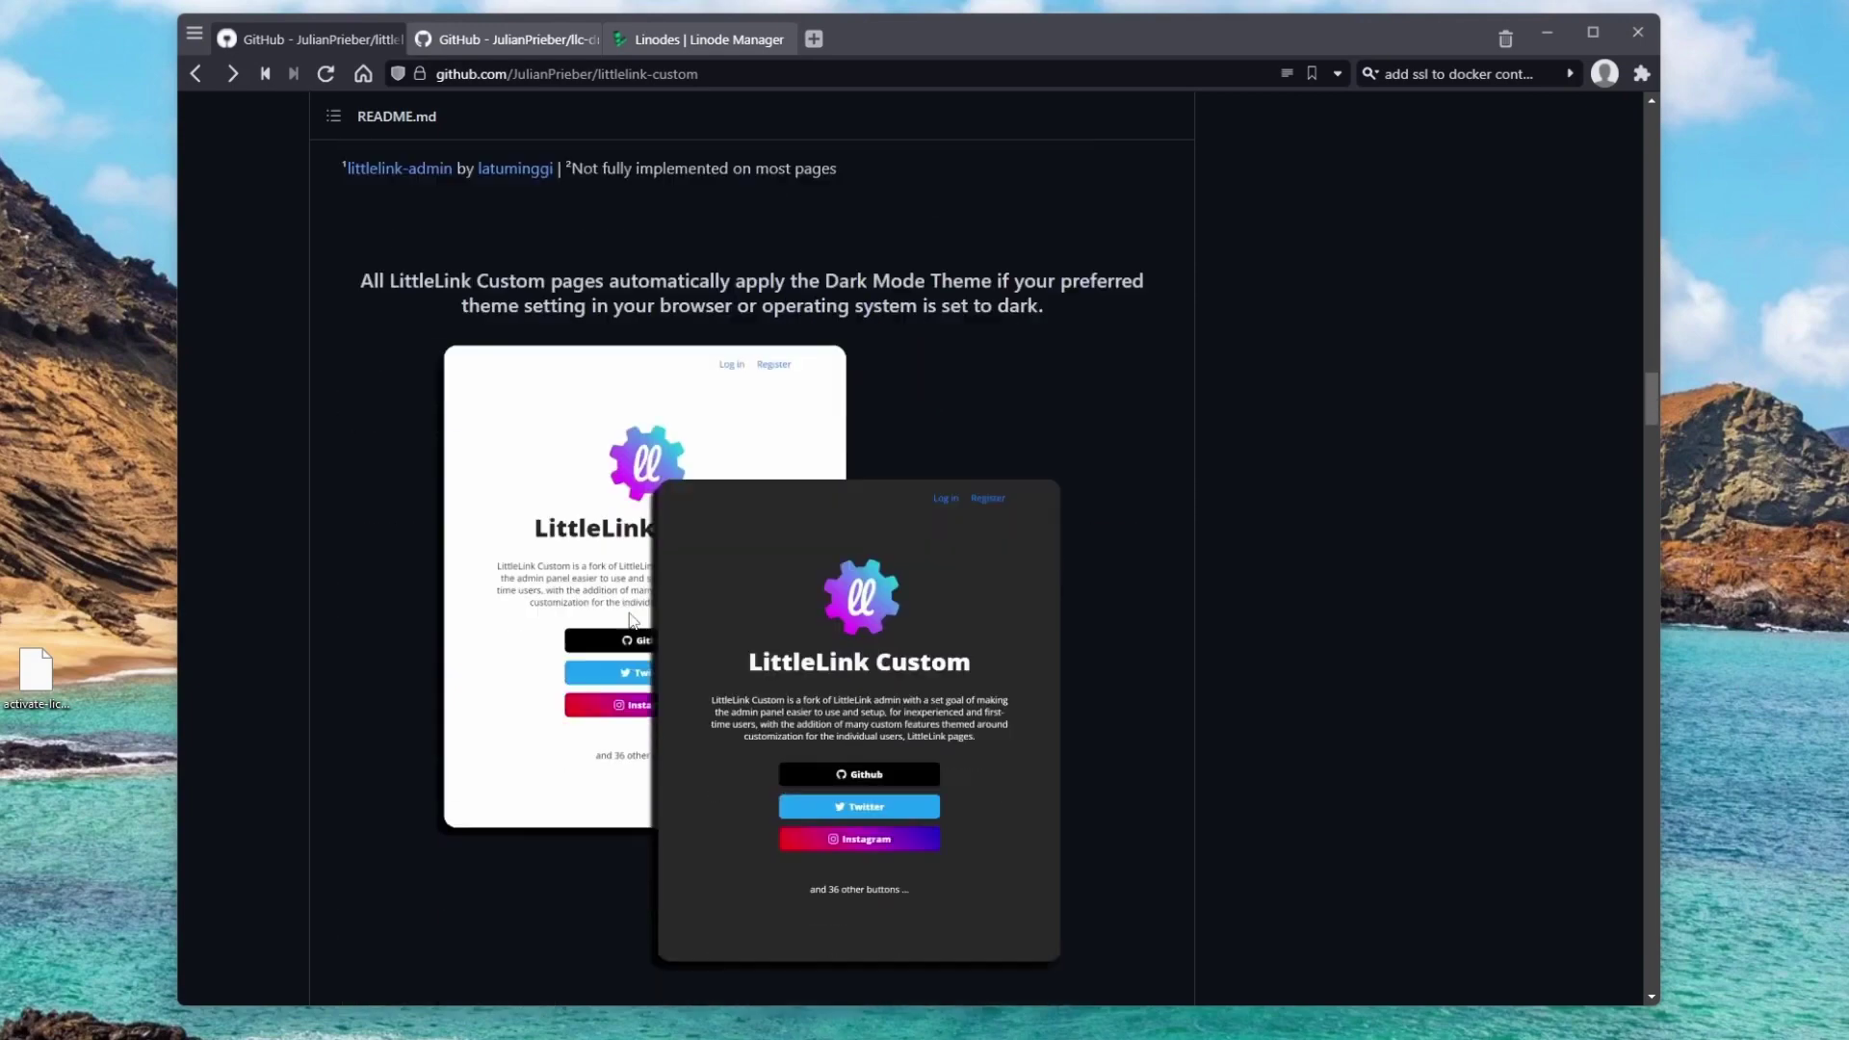
scroll(631, 622, down, 5)
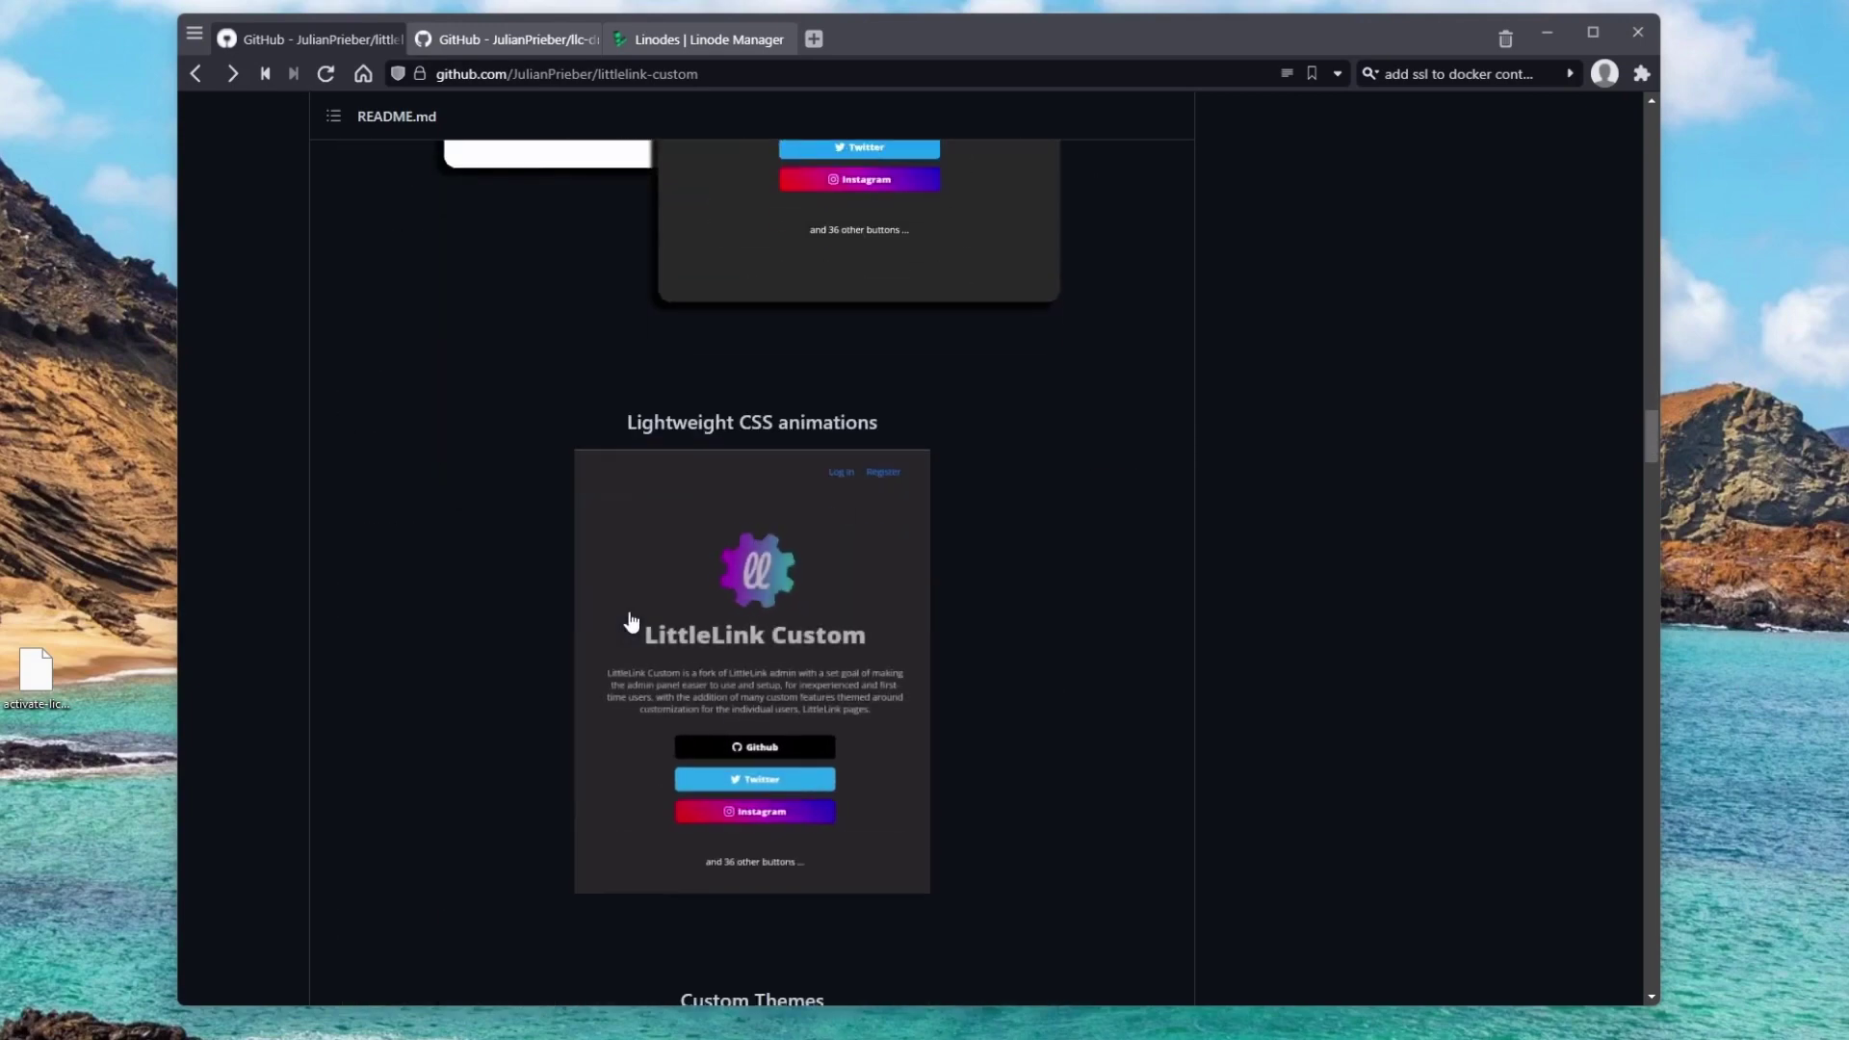
scroll(630, 621, down, 10)
scroll(631, 621, down, 10)
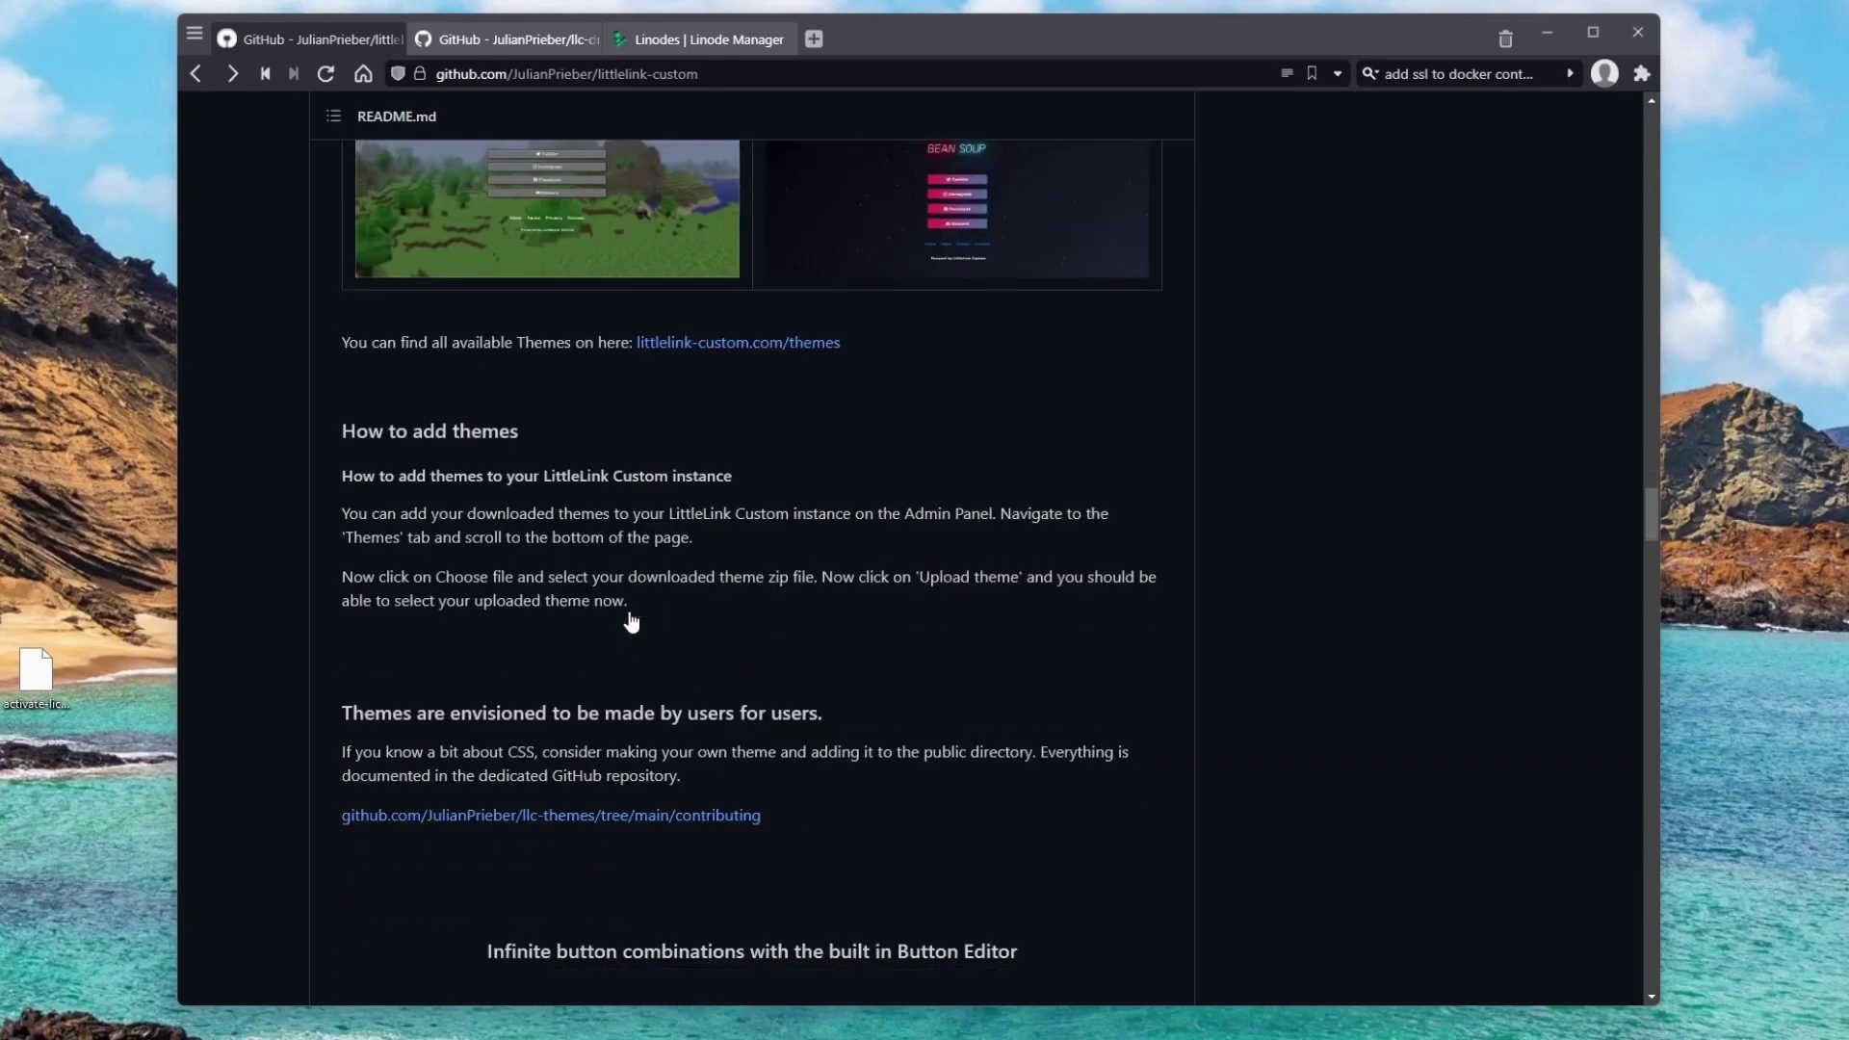
scroll(631, 613, up, 20)
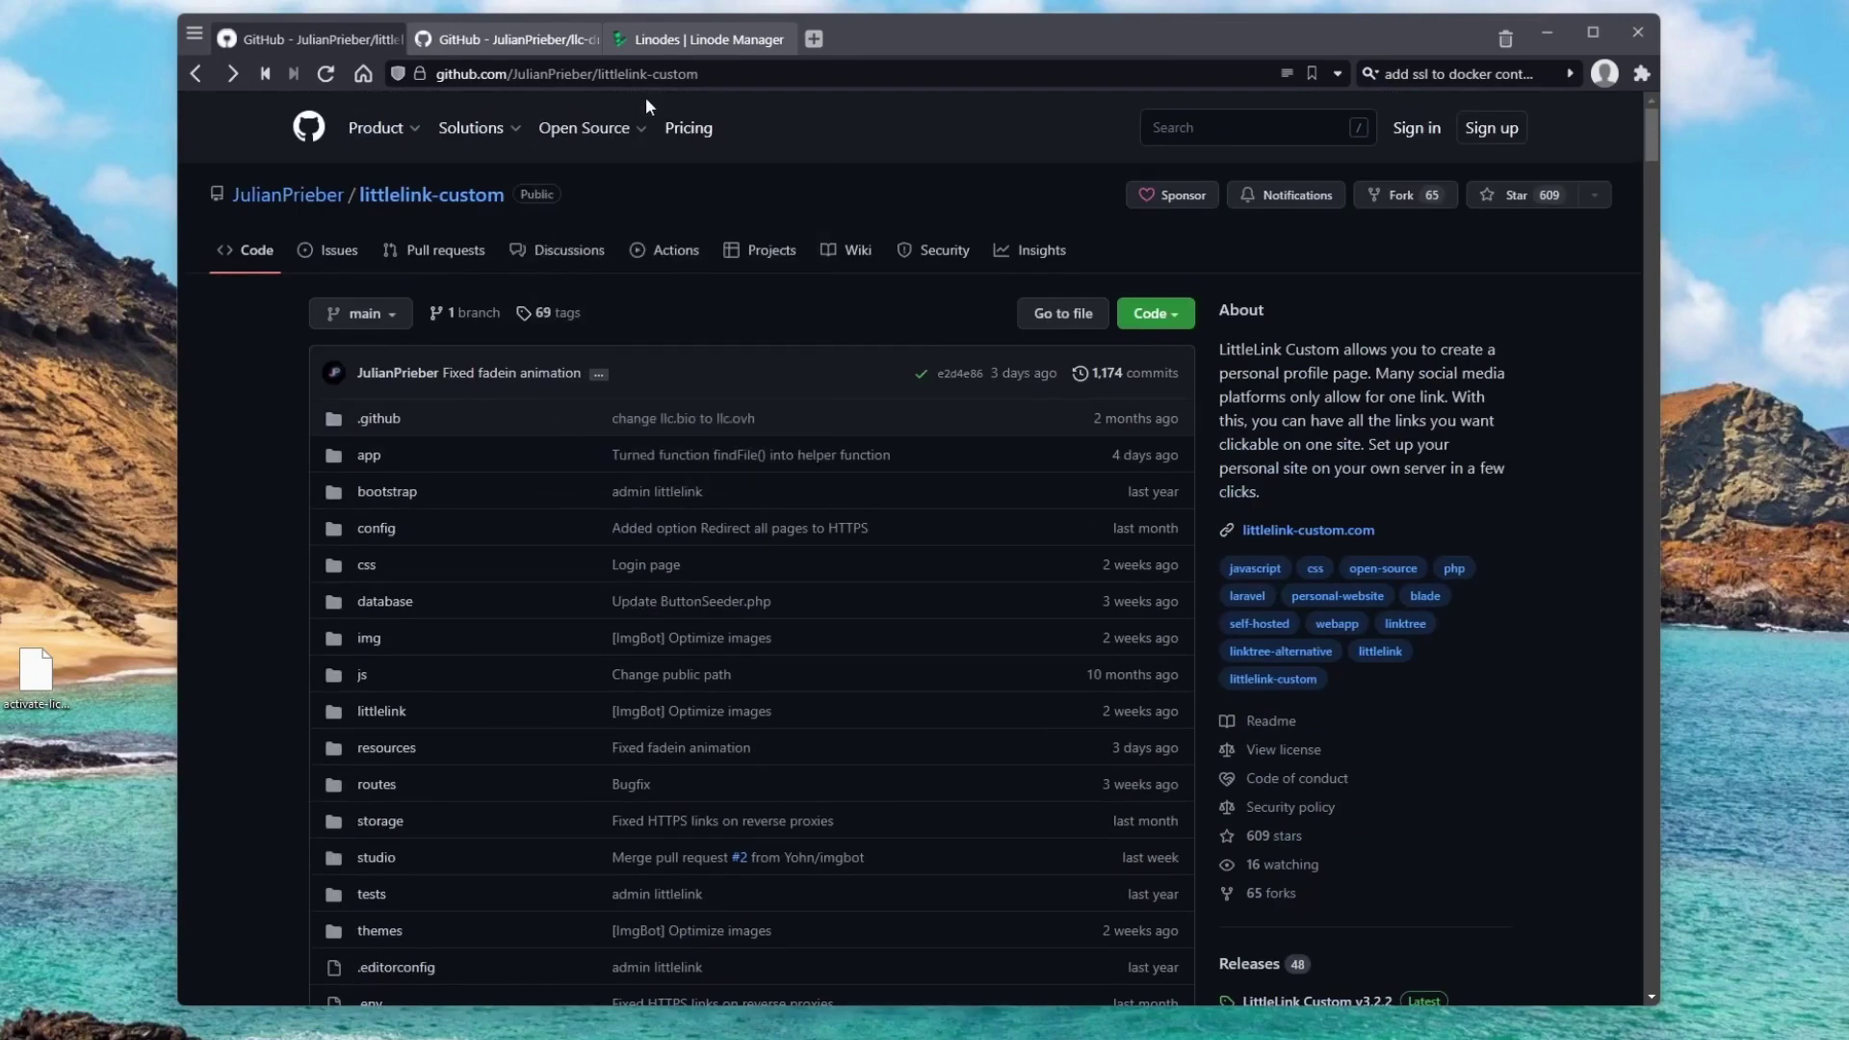
In Linode Cloud Manager, start a new personal access token from the API Tokens page.
click(698, 38)
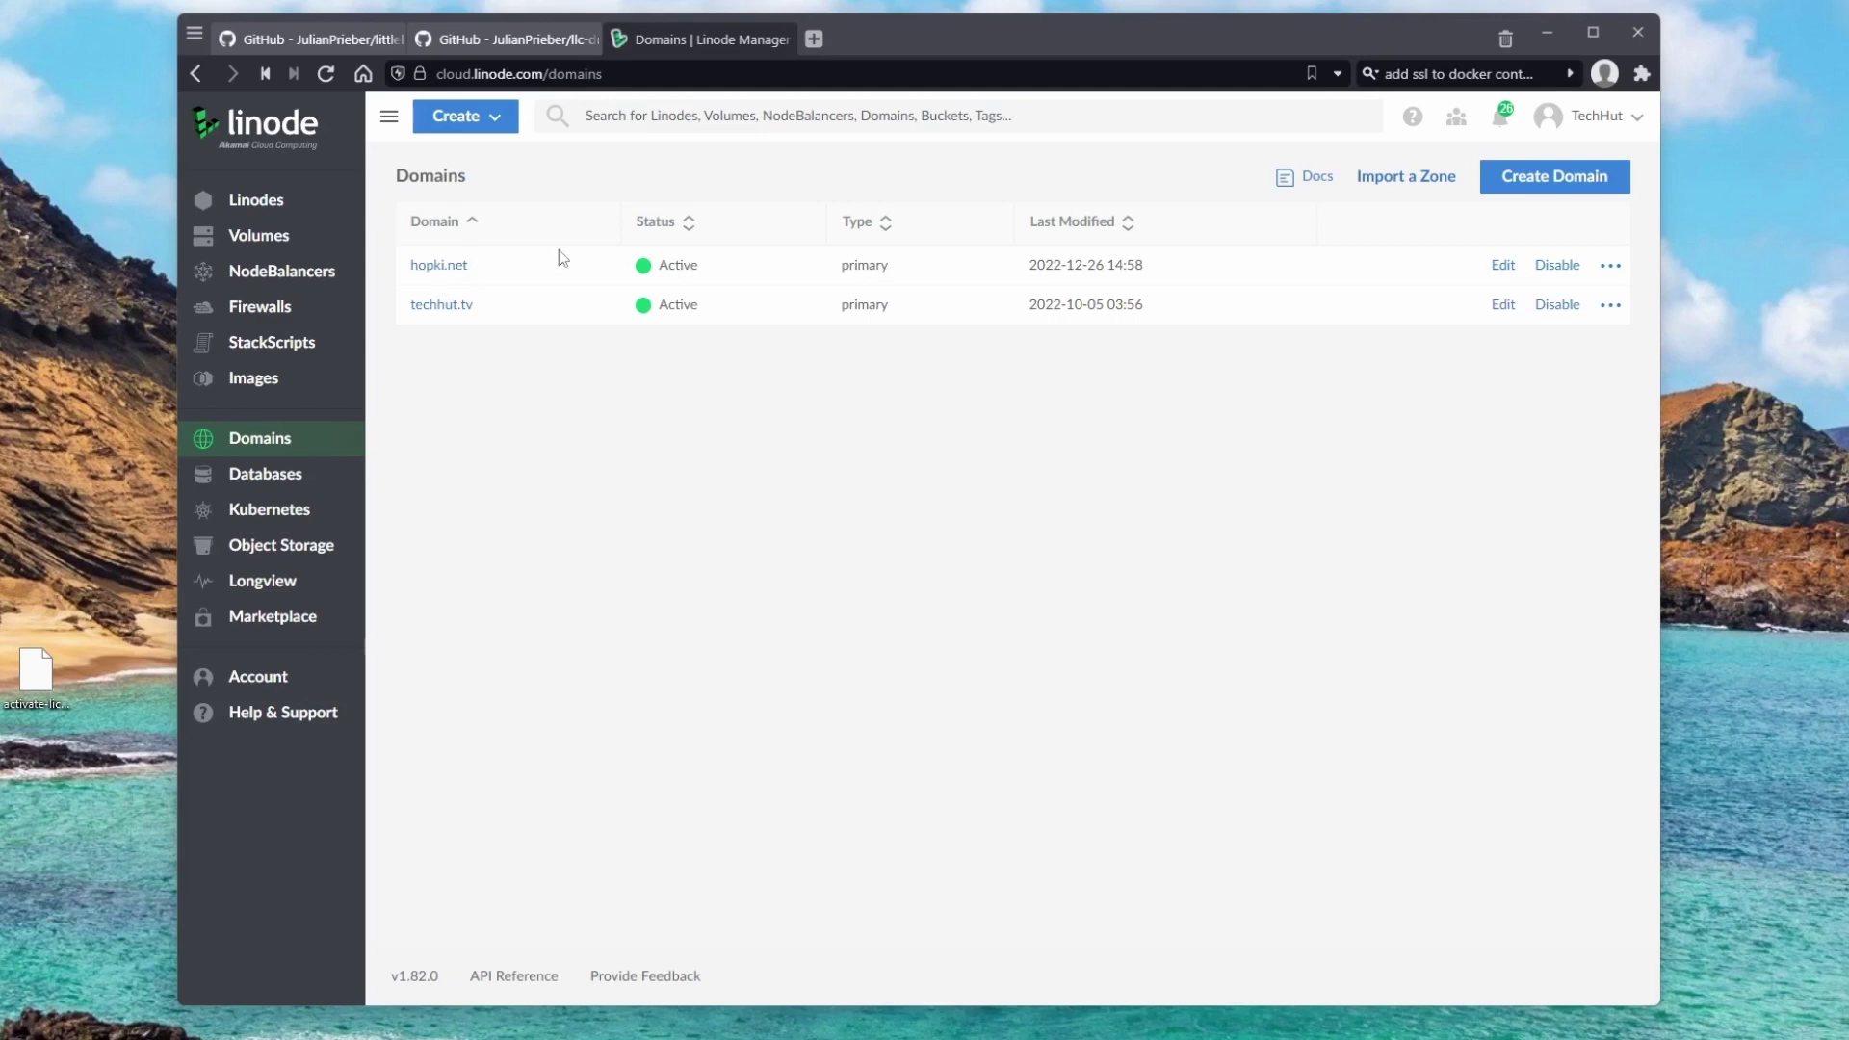
click(1579, 123)
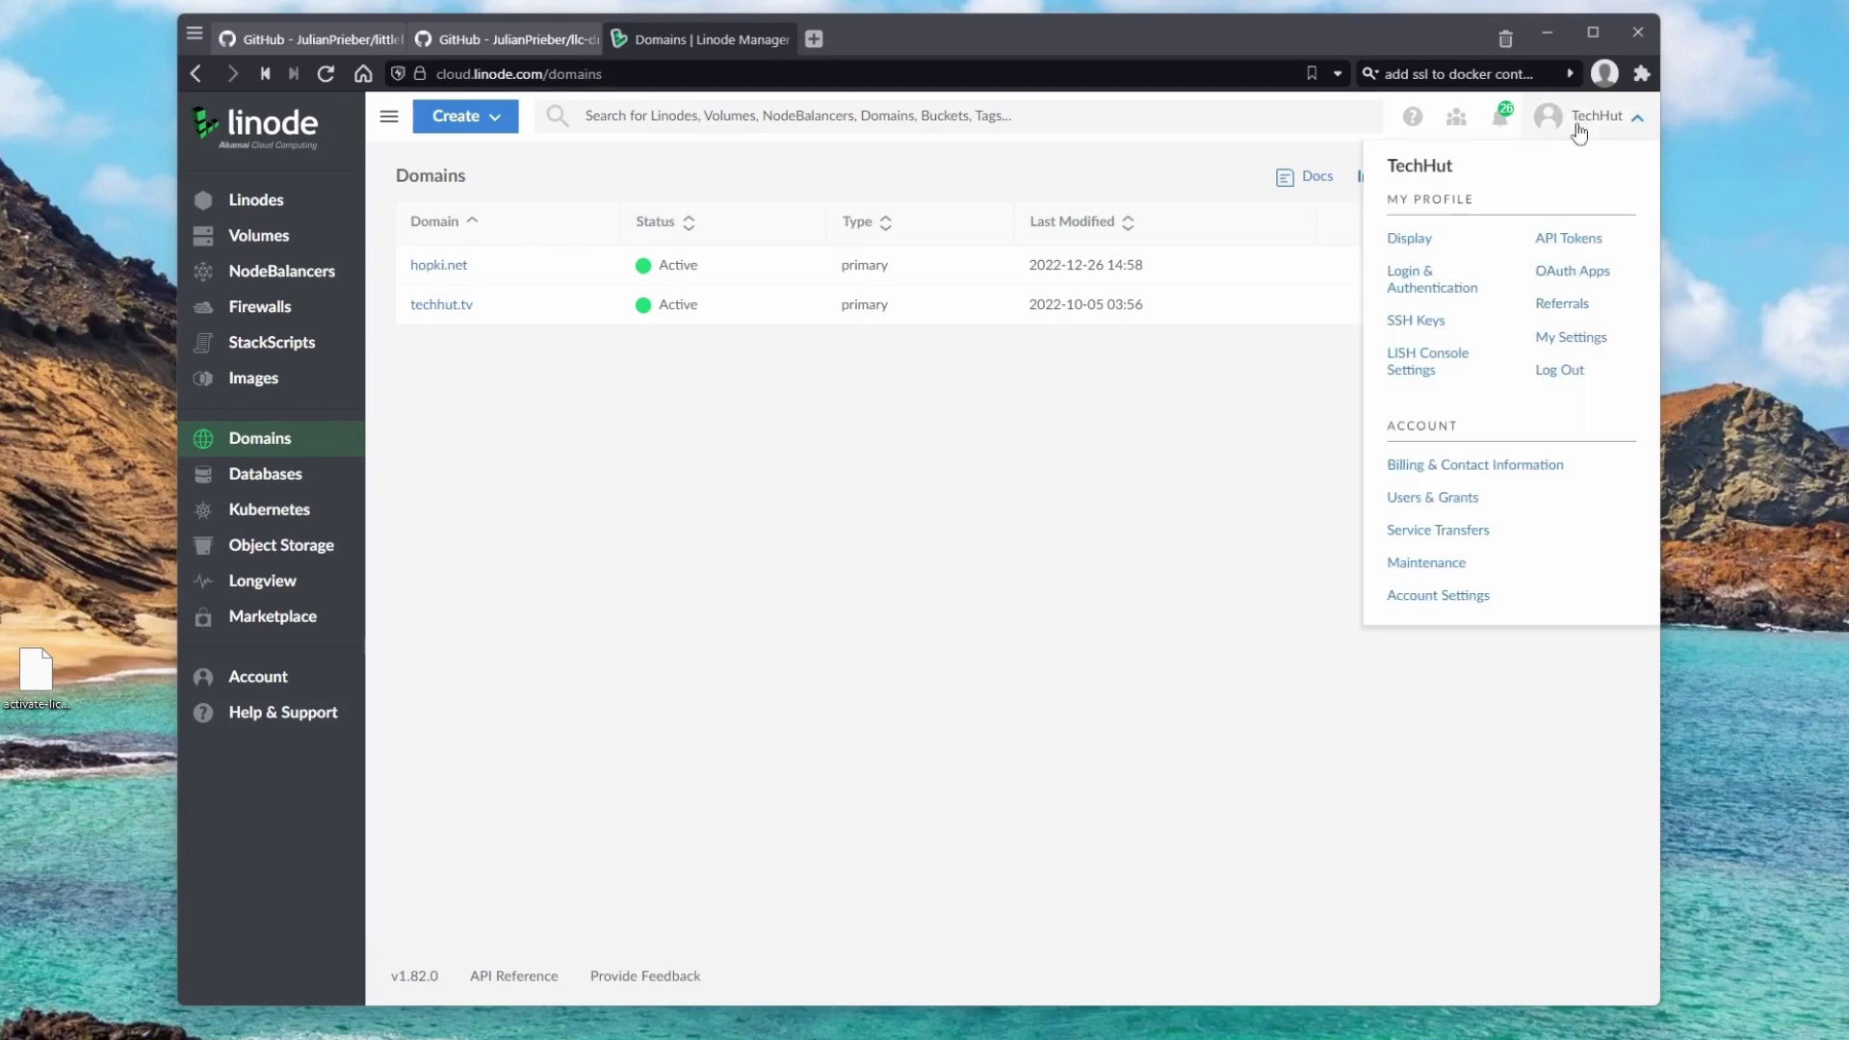
click(1570, 241)
click(1435, 274)
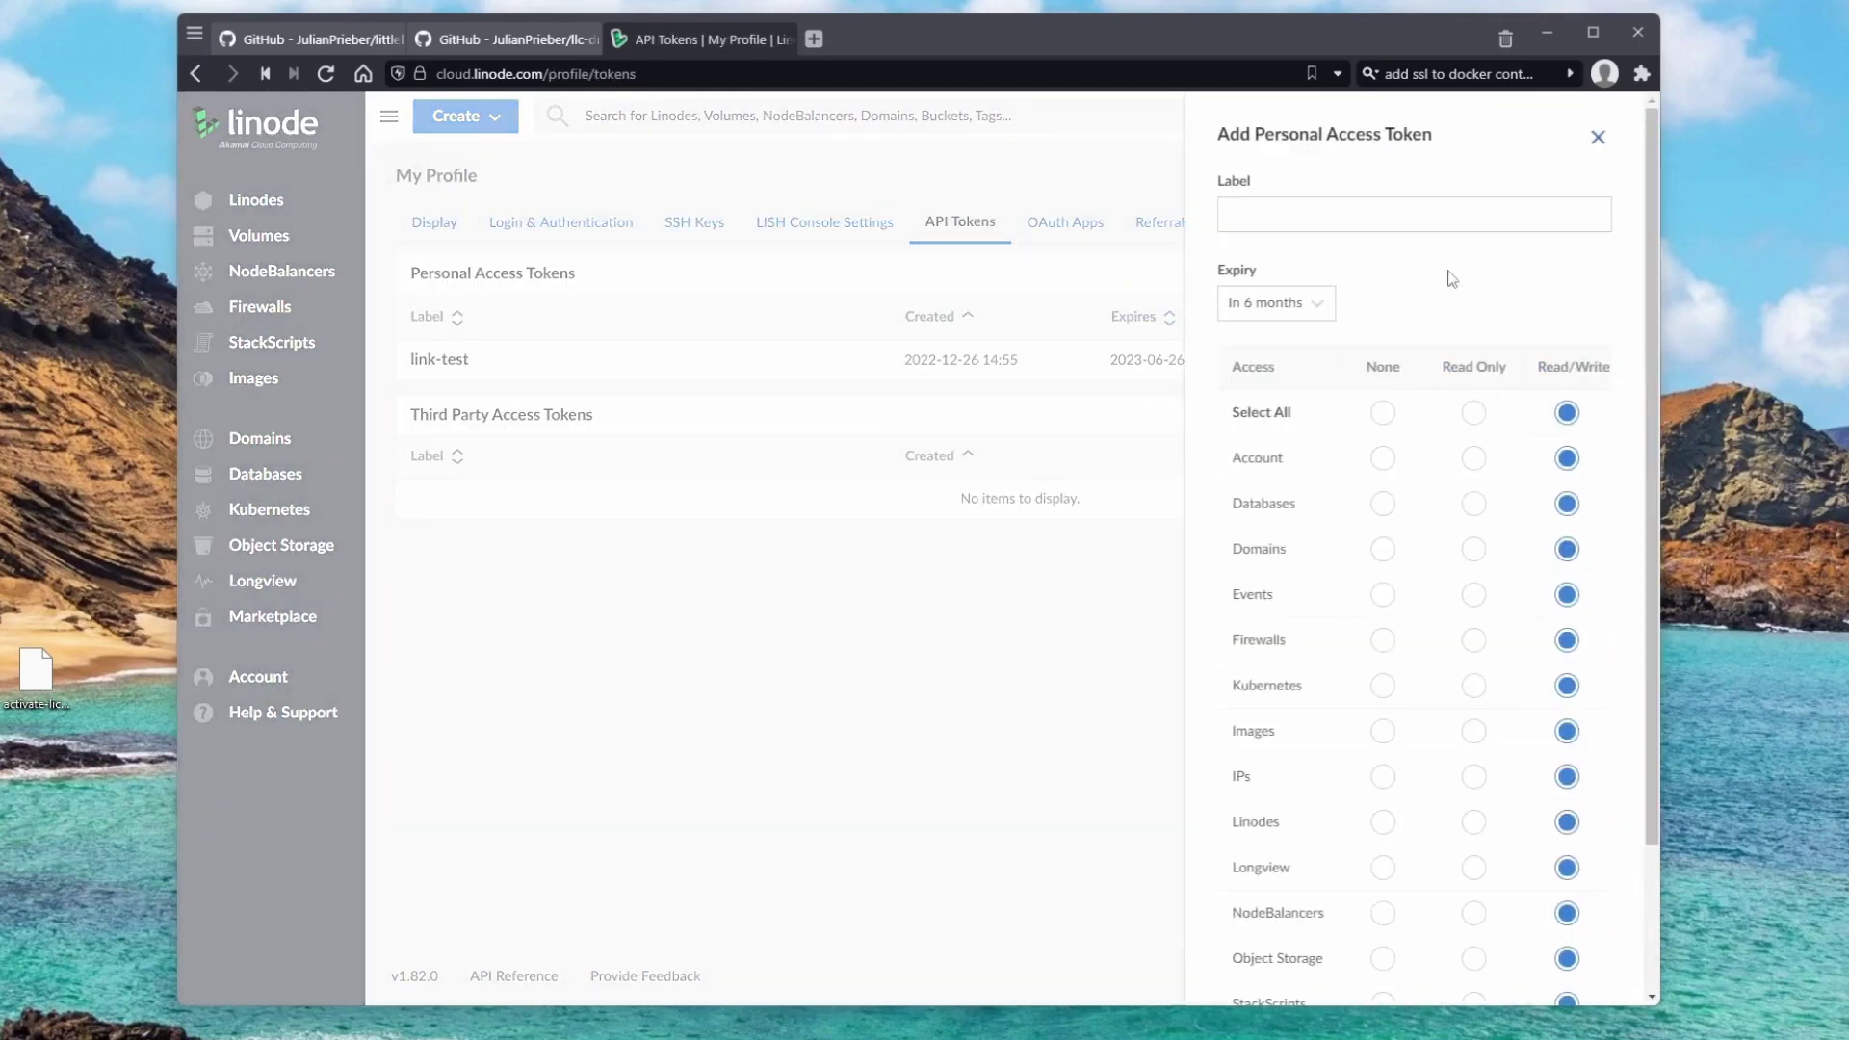
Label the token LittleLink, create it with read/write access, and copy its value.
click(1335, 221)
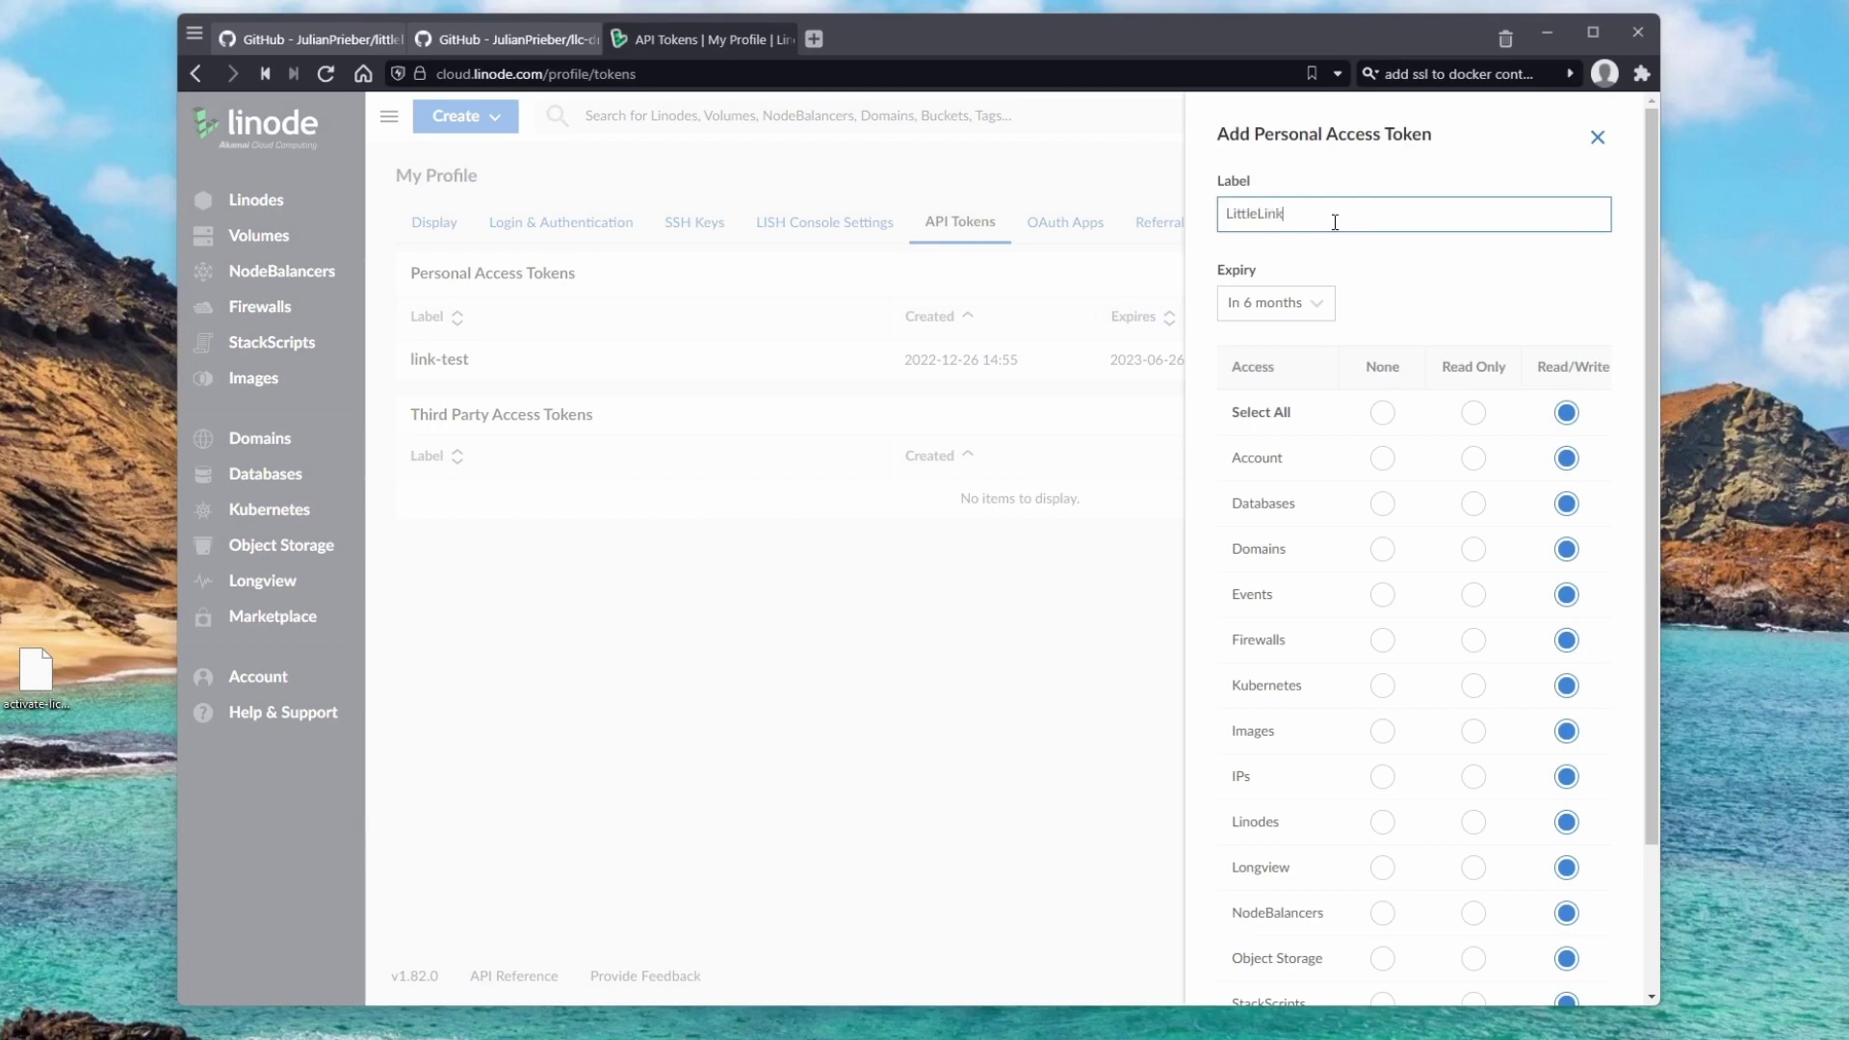
scroll(1383, 424, down, 3)
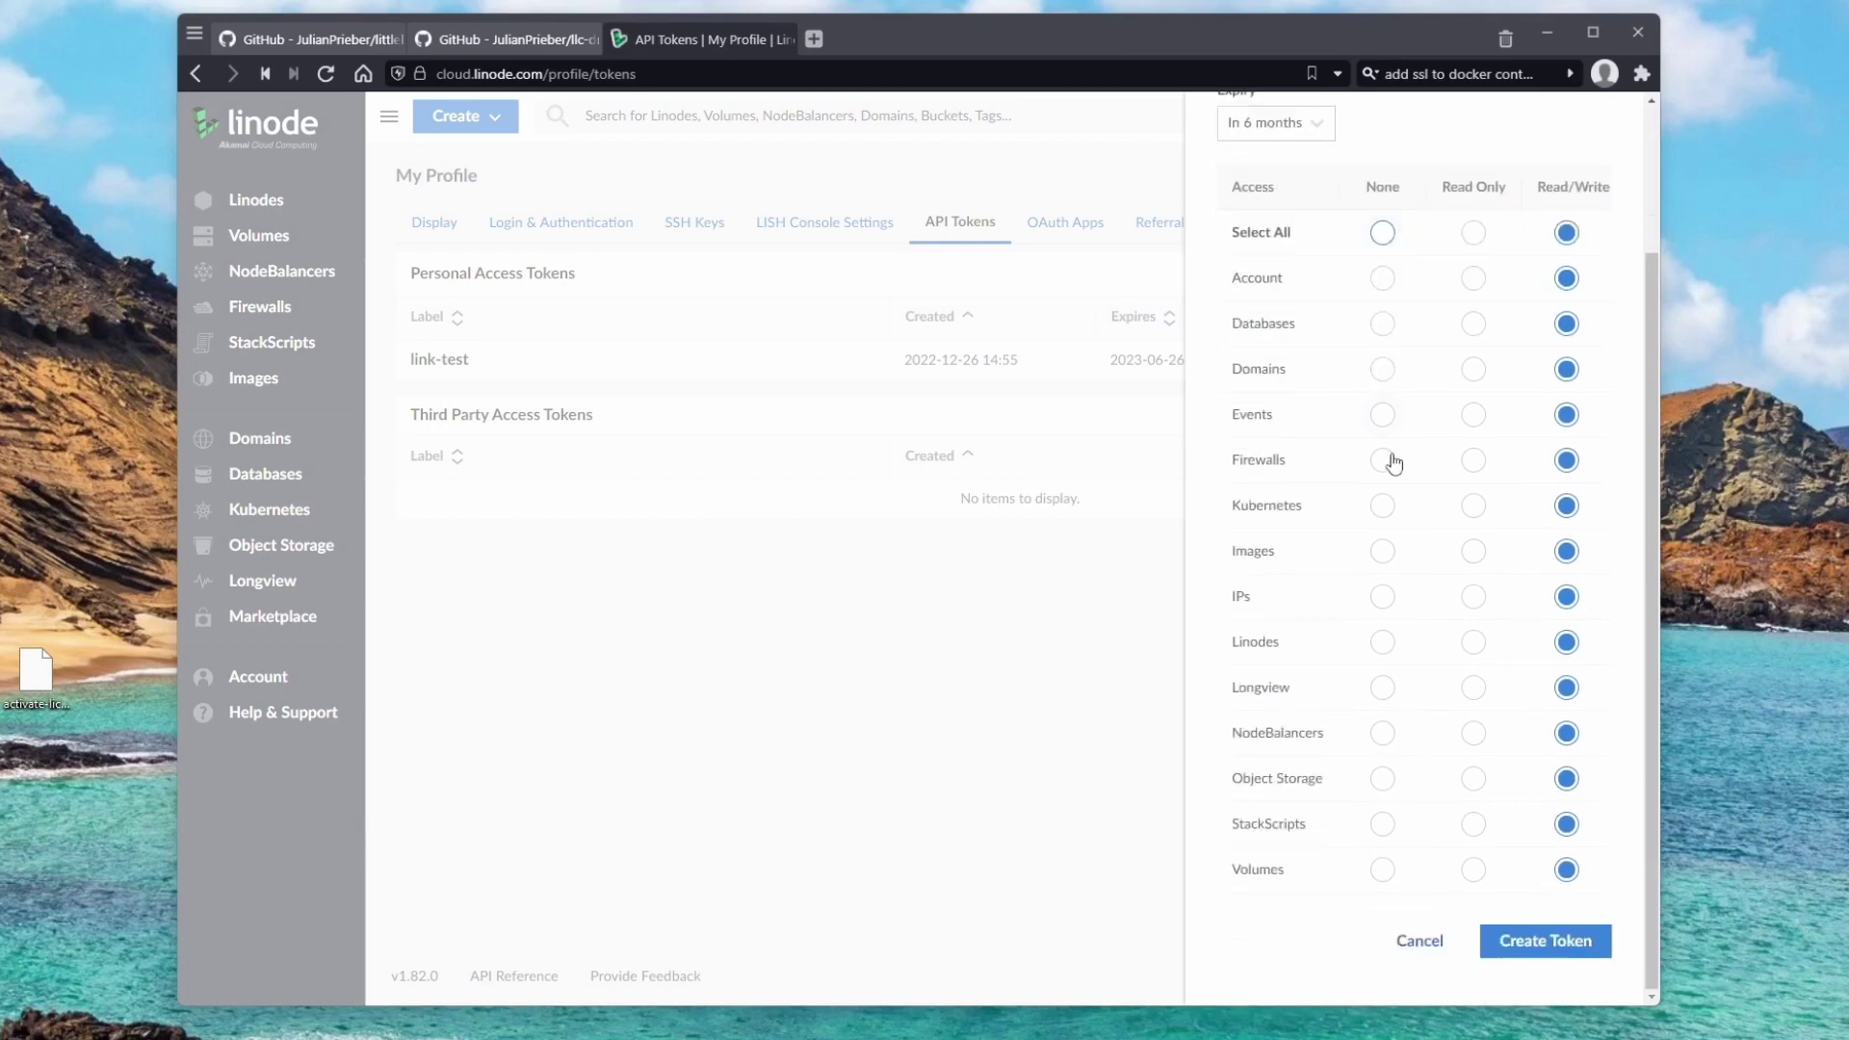
click(1569, 940)
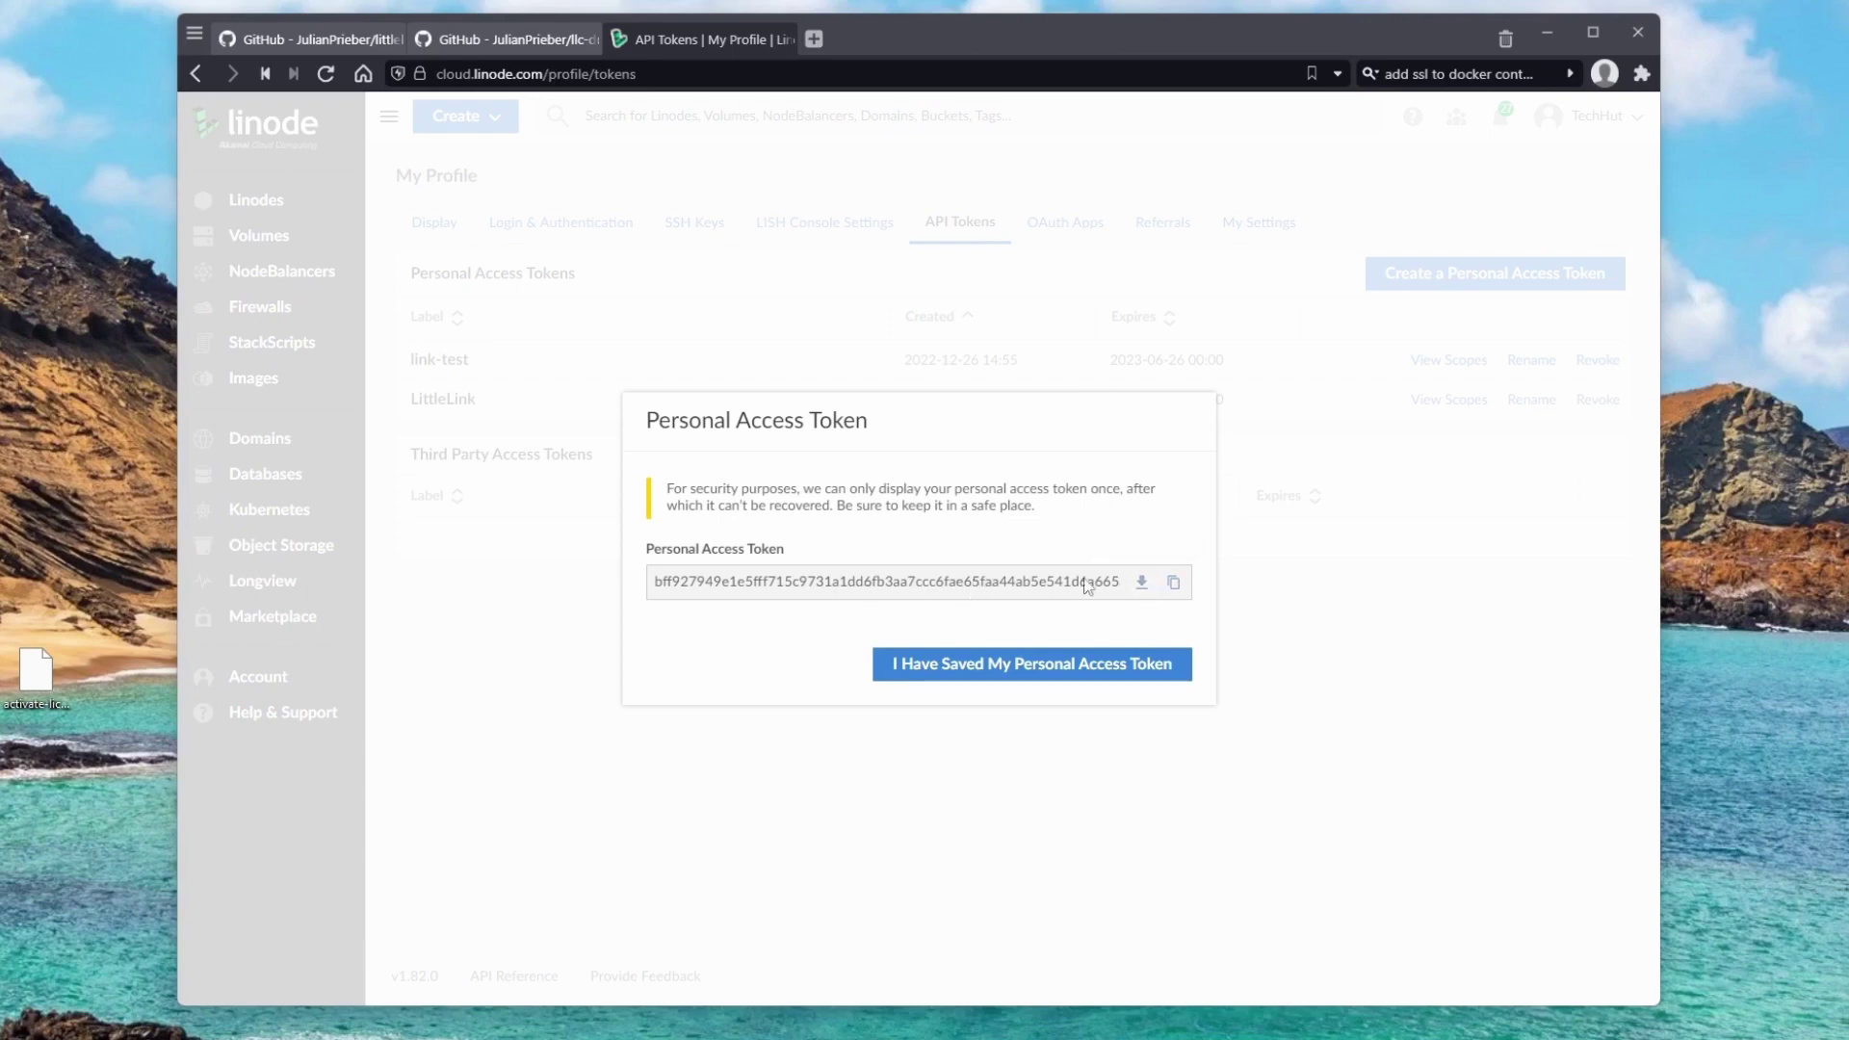
drag(1088, 581, 1212, 576)
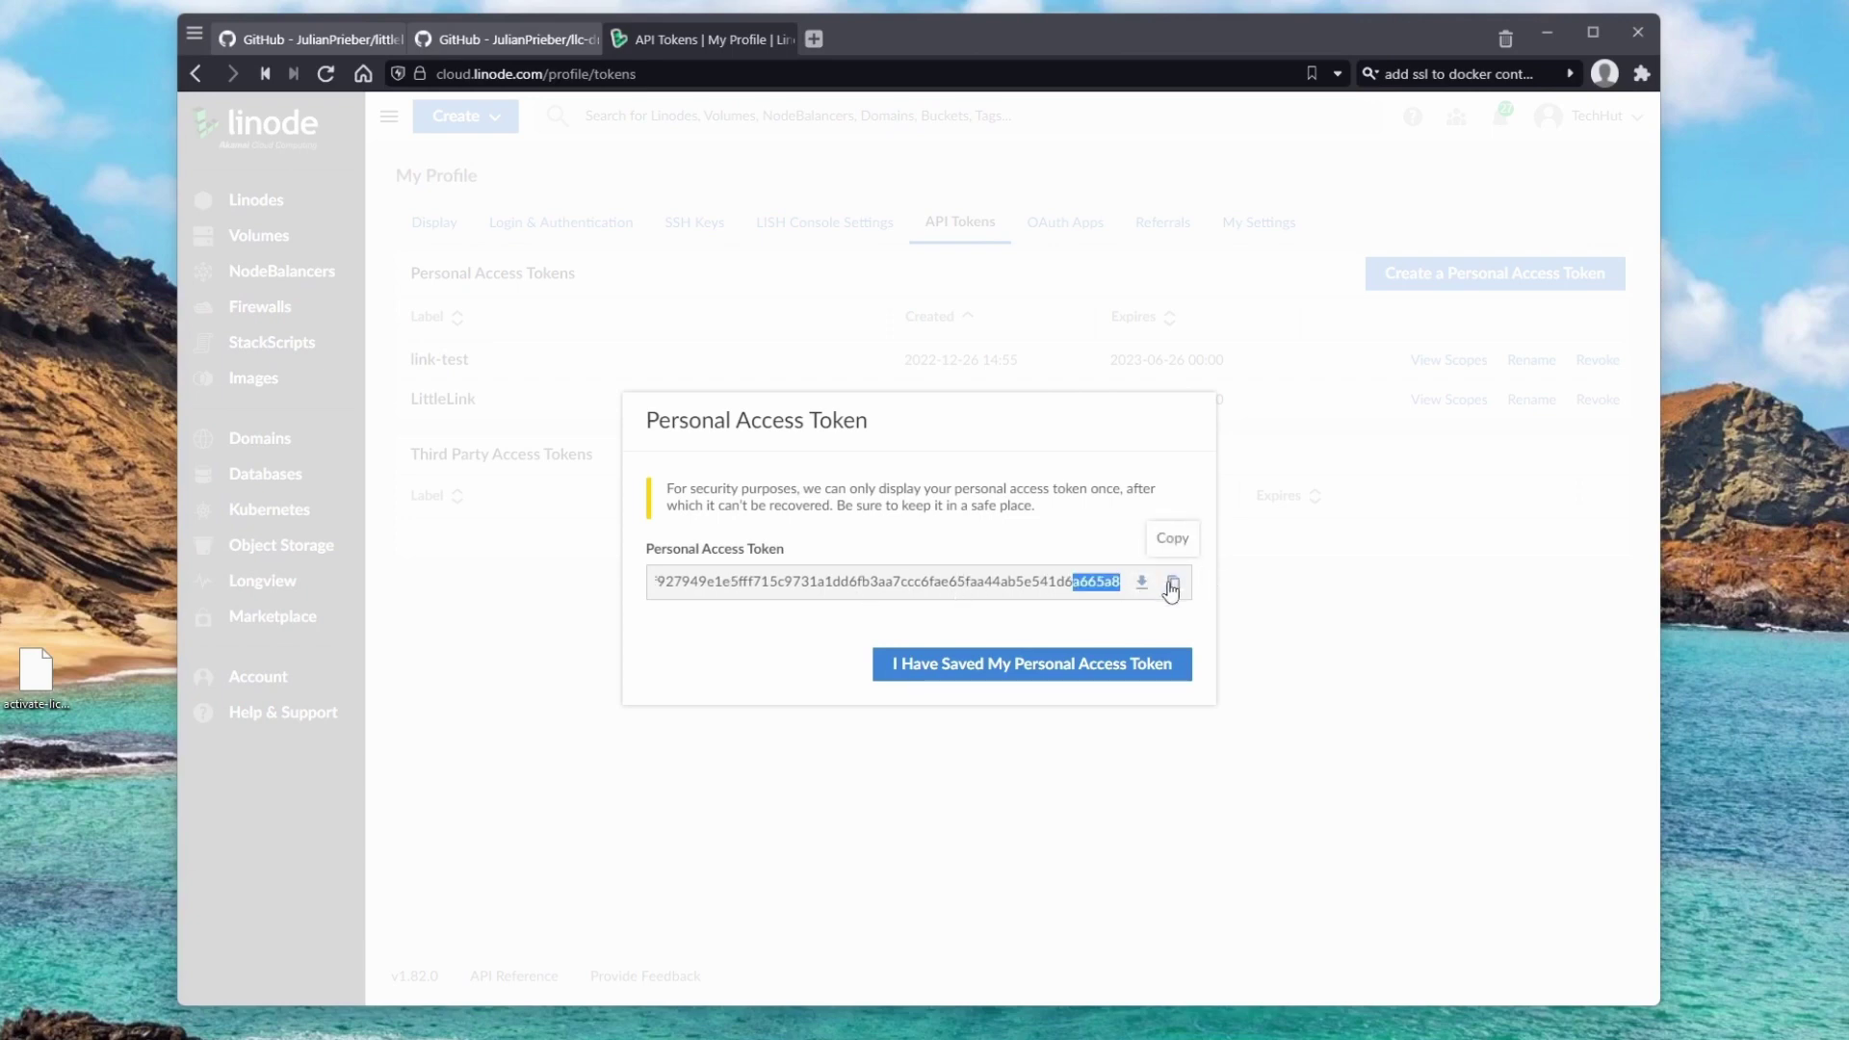
click(1172, 584)
click(968, 663)
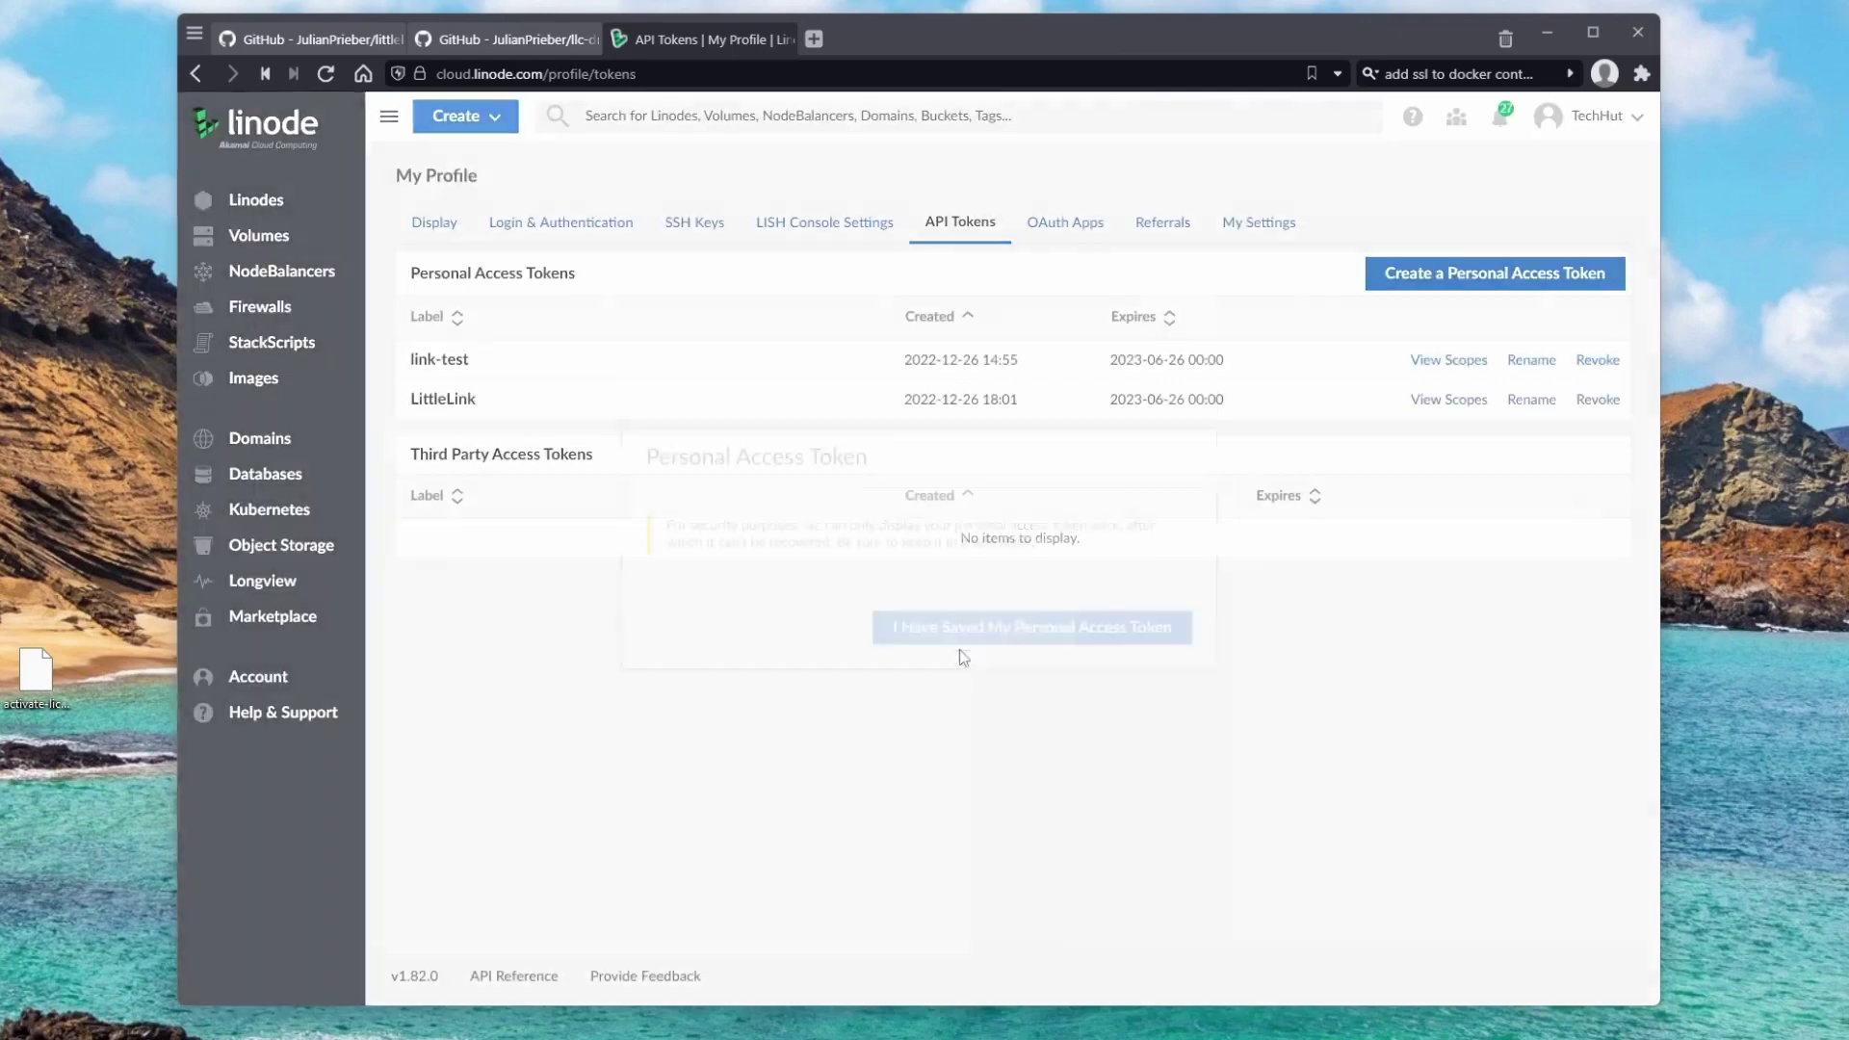
click(494, 119)
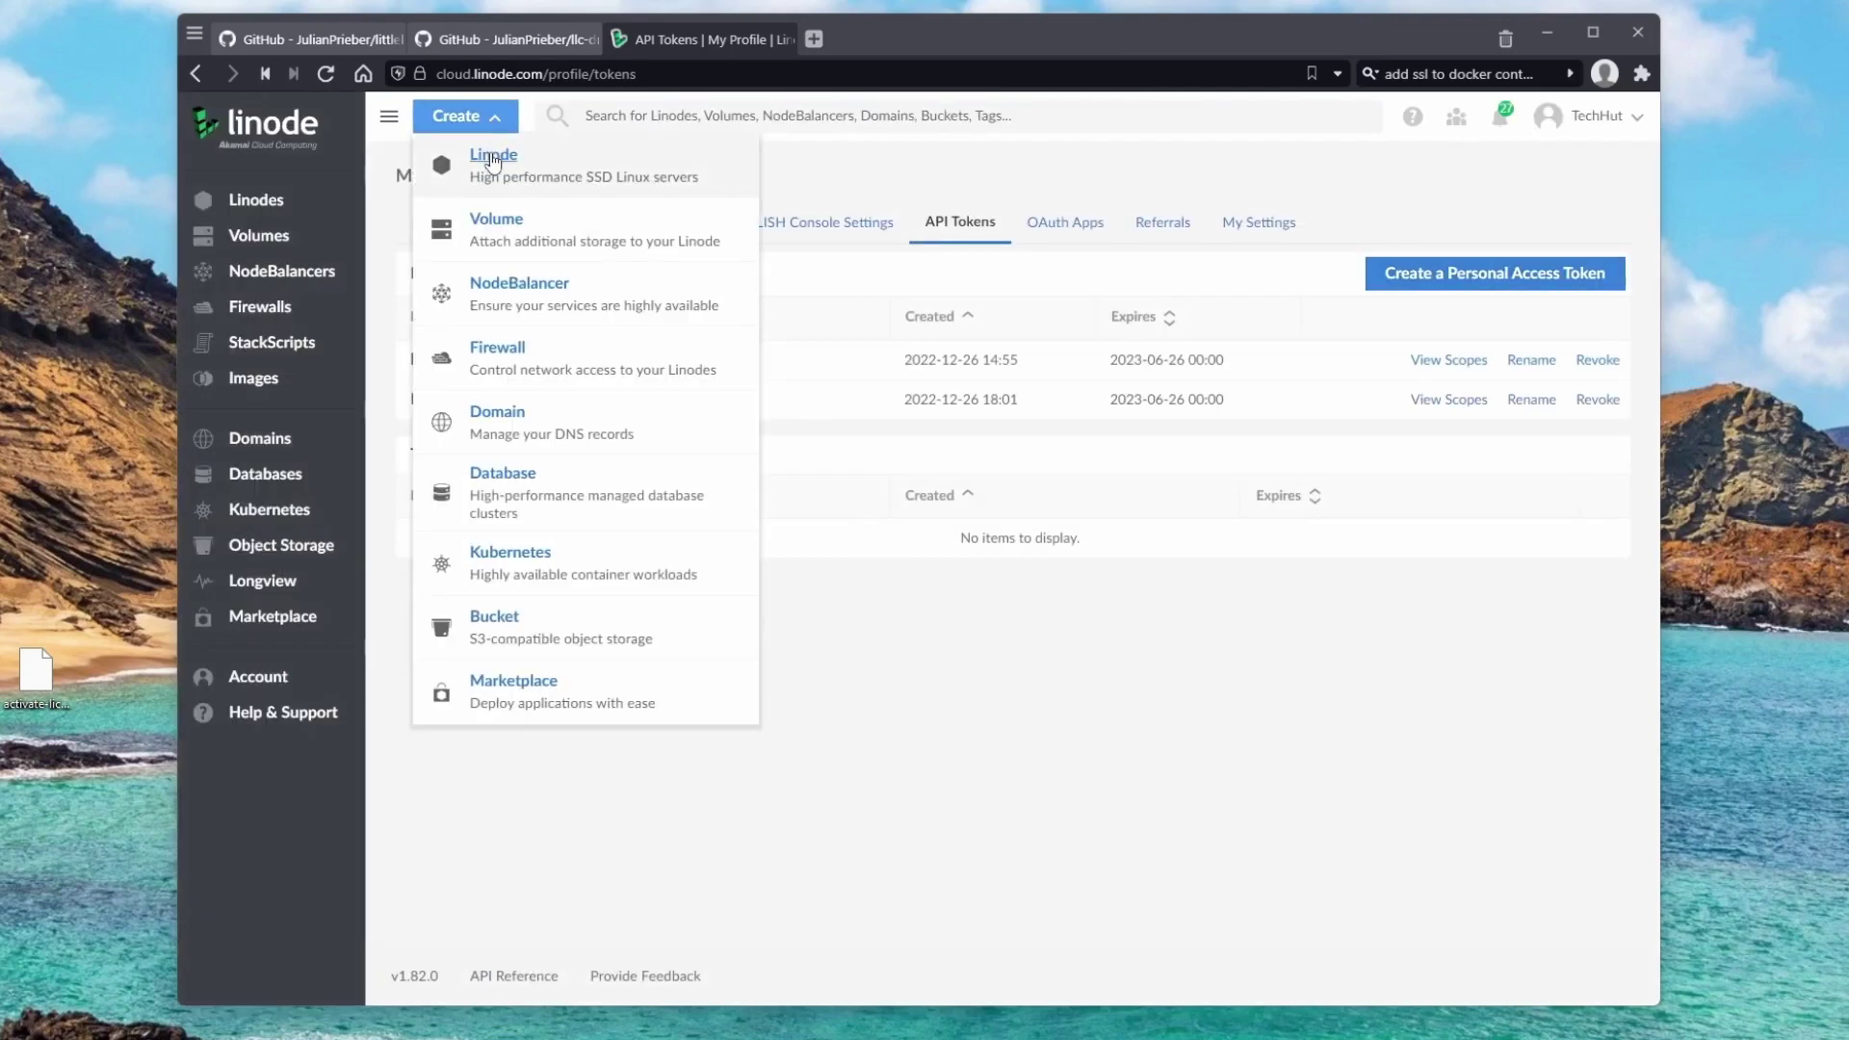
Start a new Linode using the Docker app from the Marketplace.
click(489, 156)
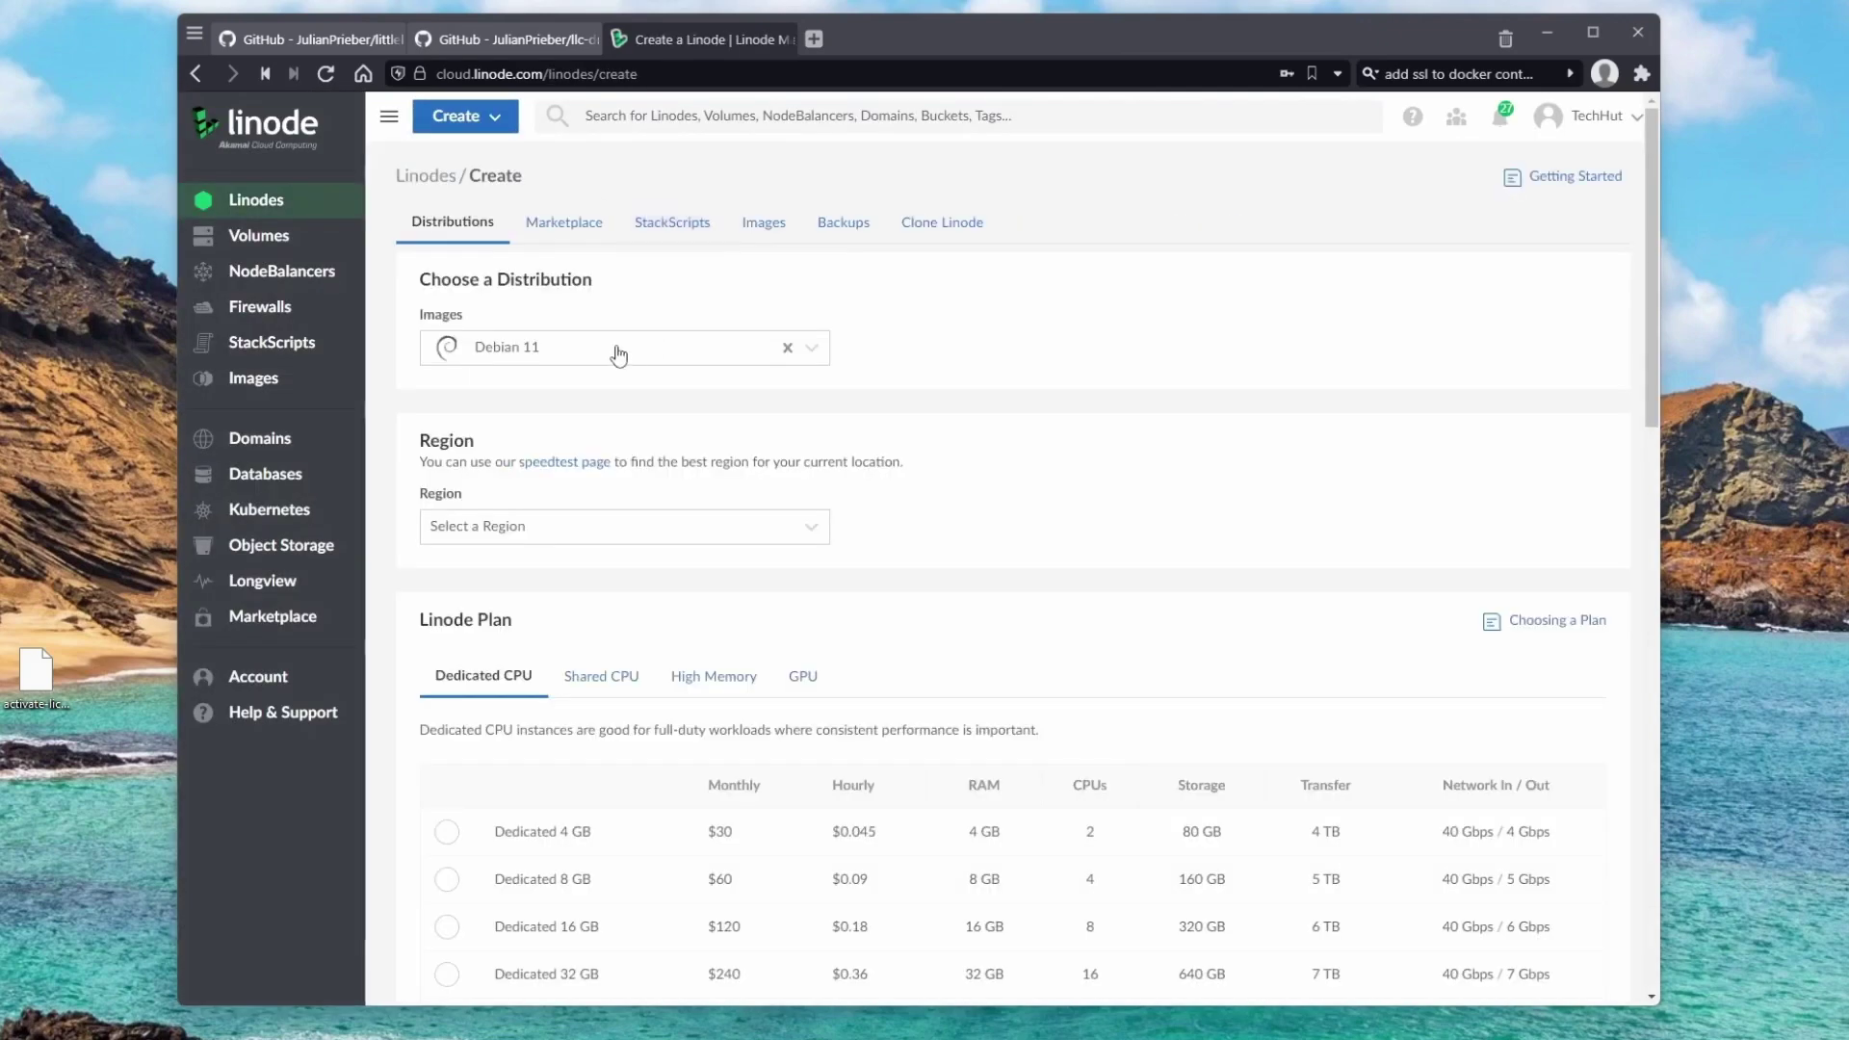
click(565, 228)
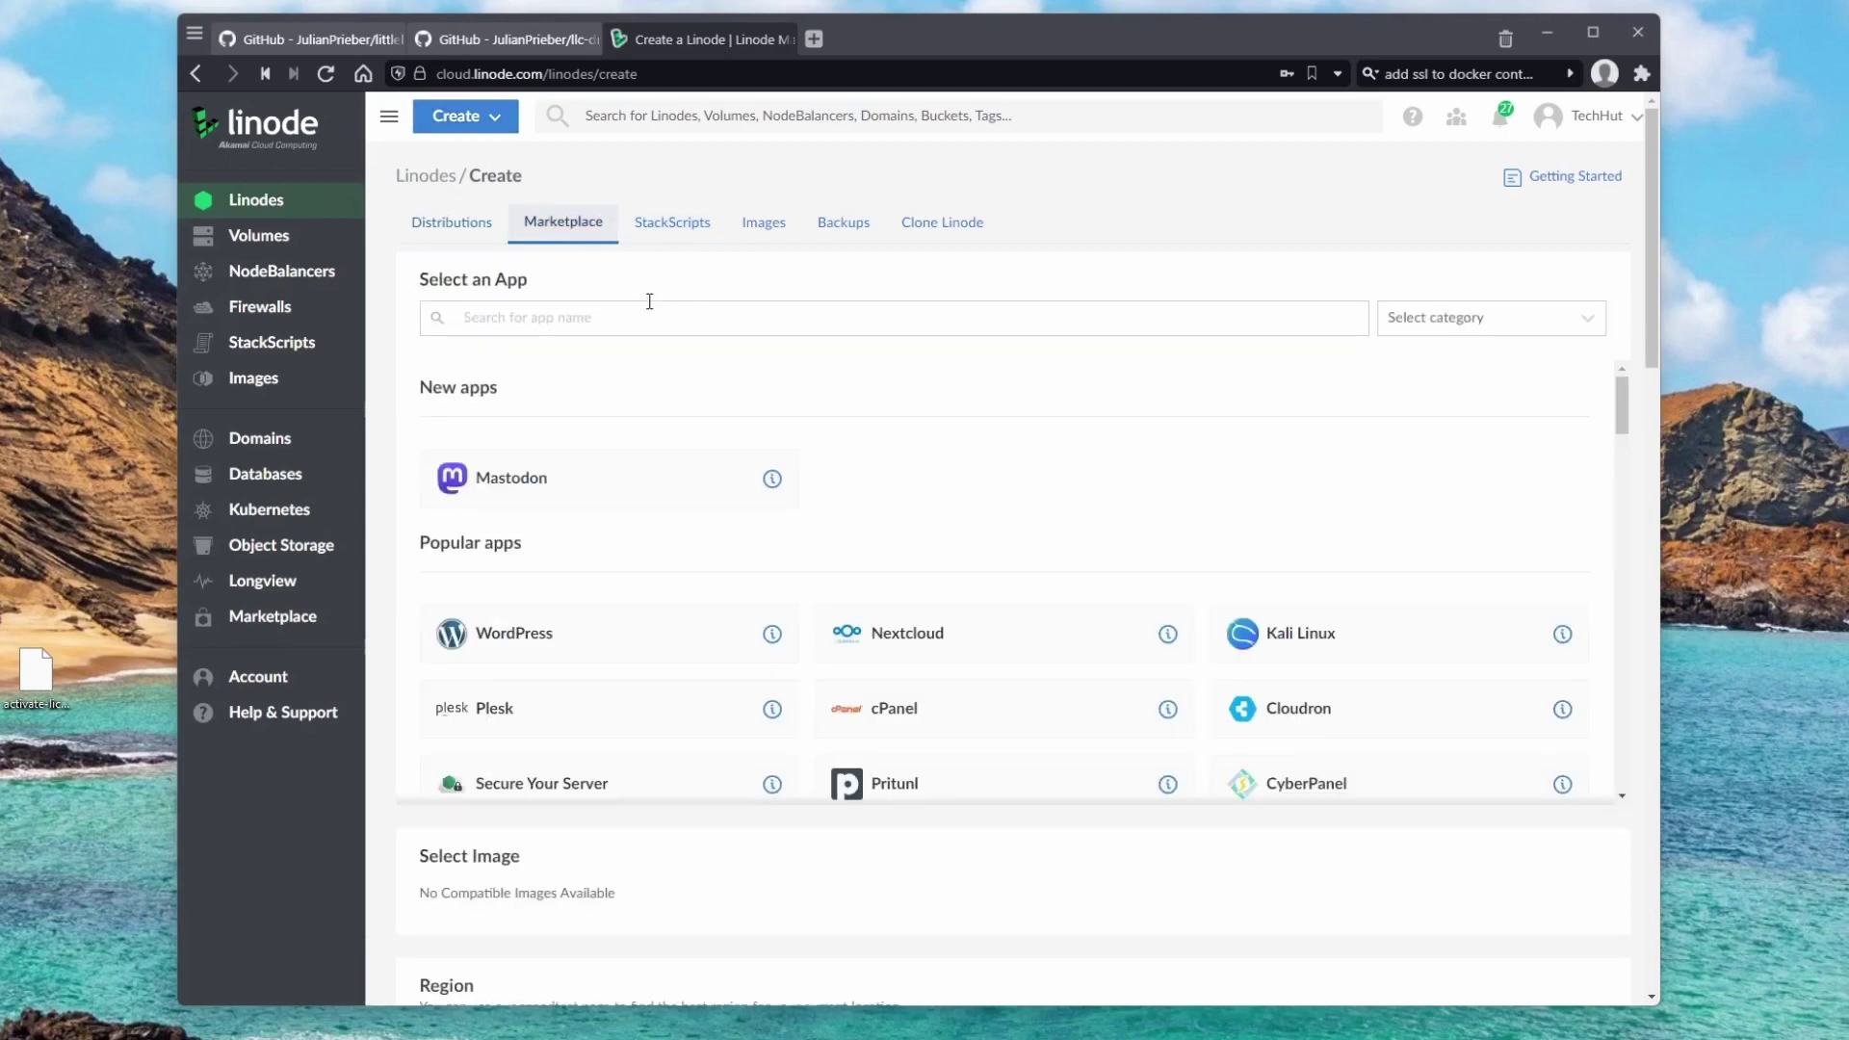
click(612, 321)
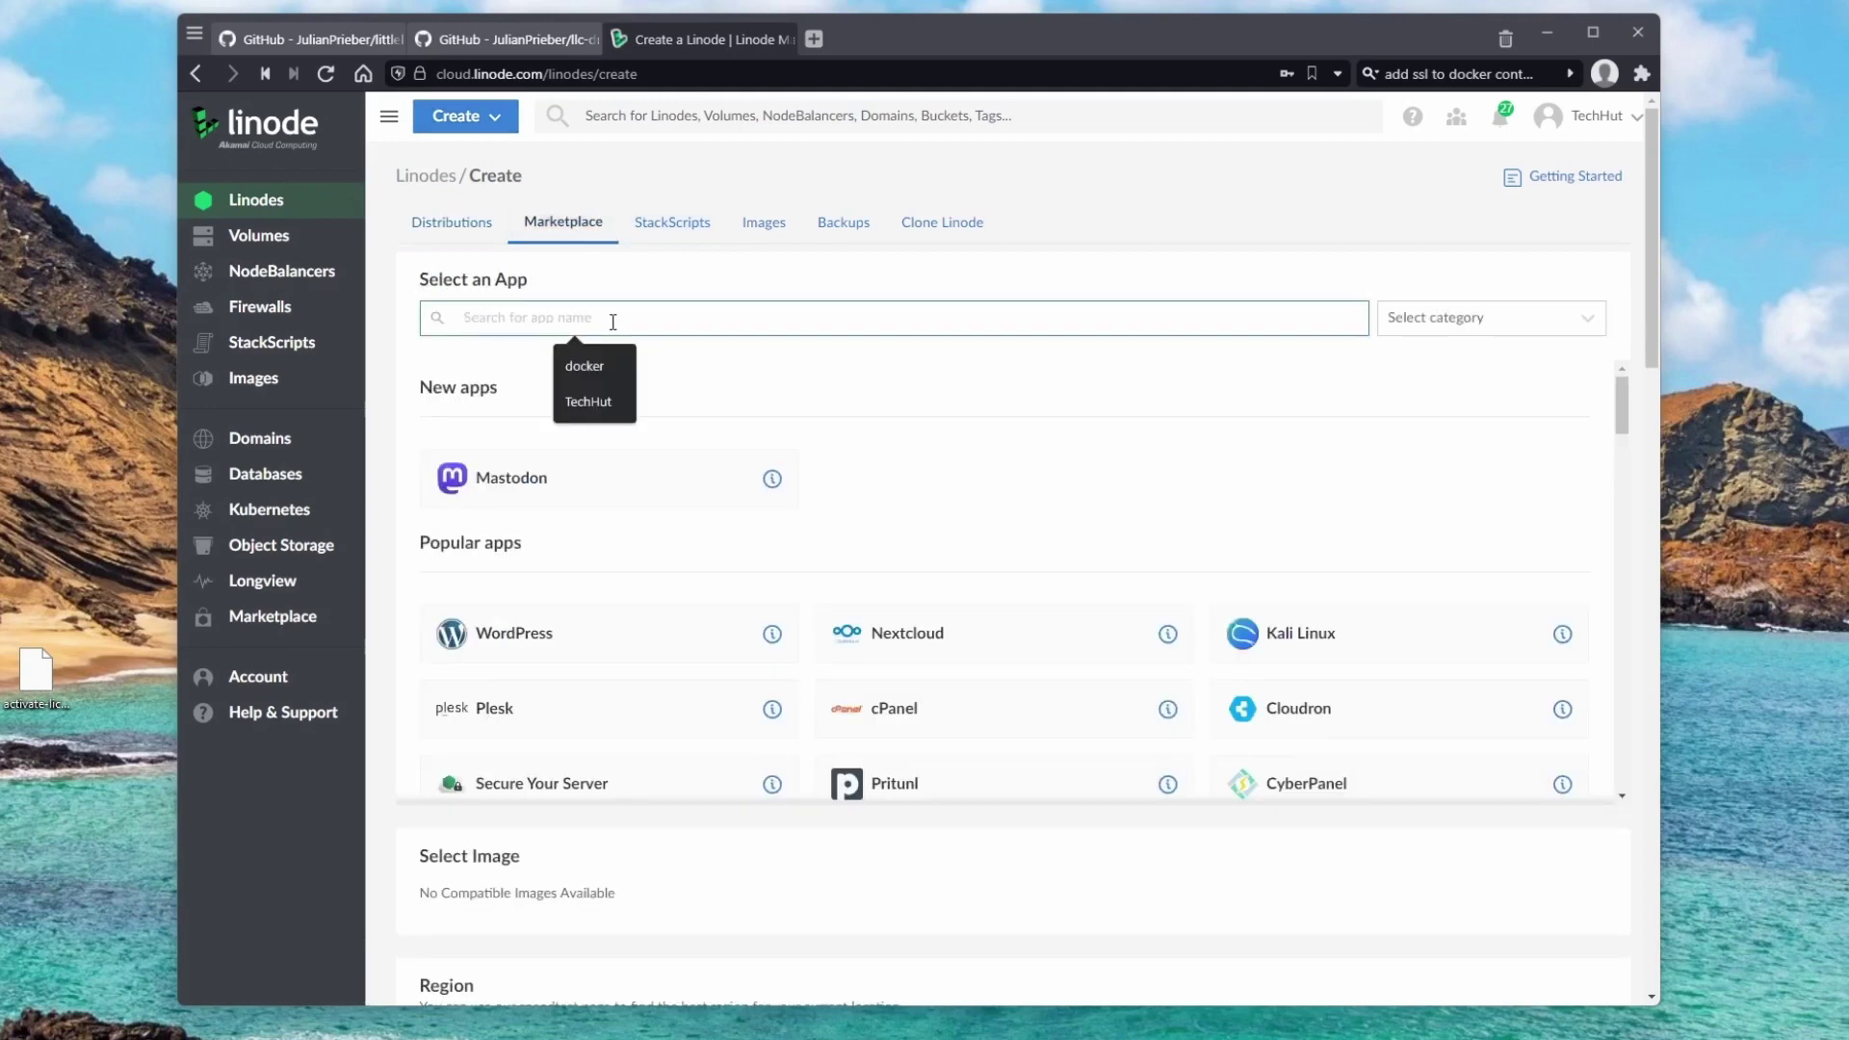
text(docker)
click(553, 428)
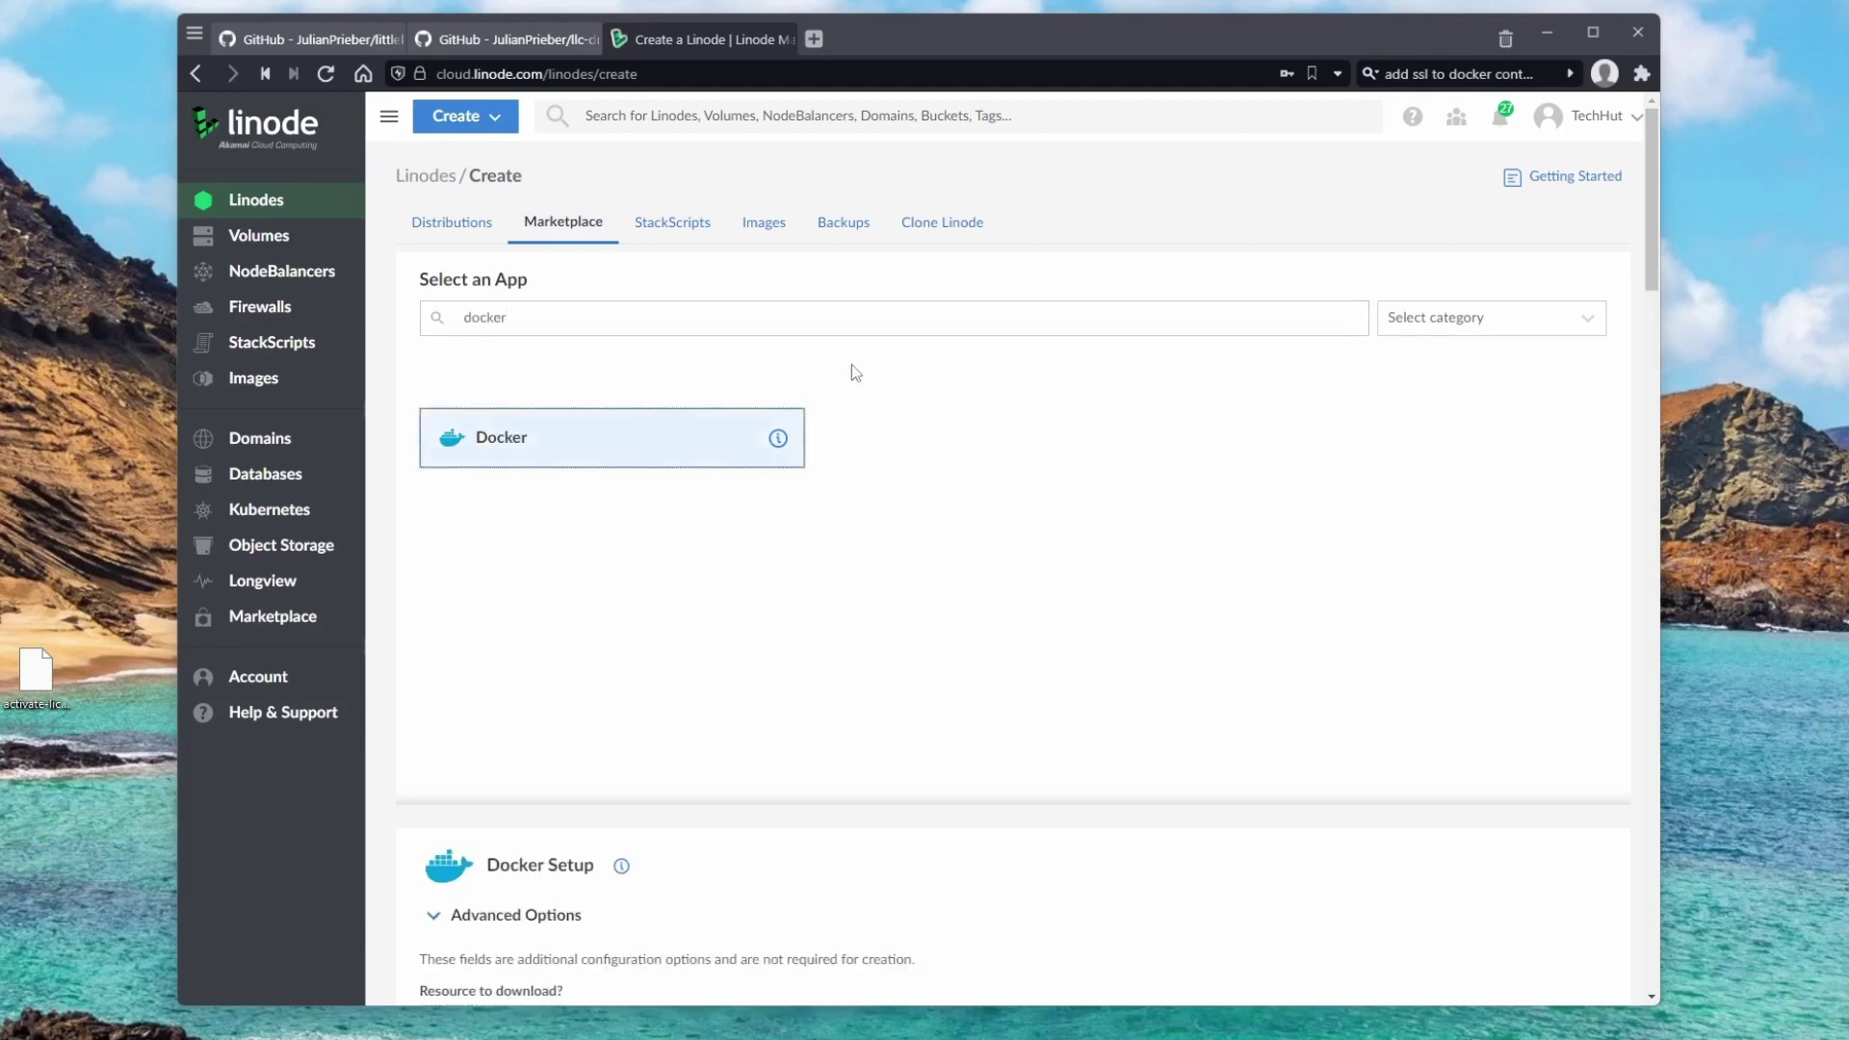
Fill the limited sudo user's username and password from saved credentials.
scroll(1007, 511, down, 6)
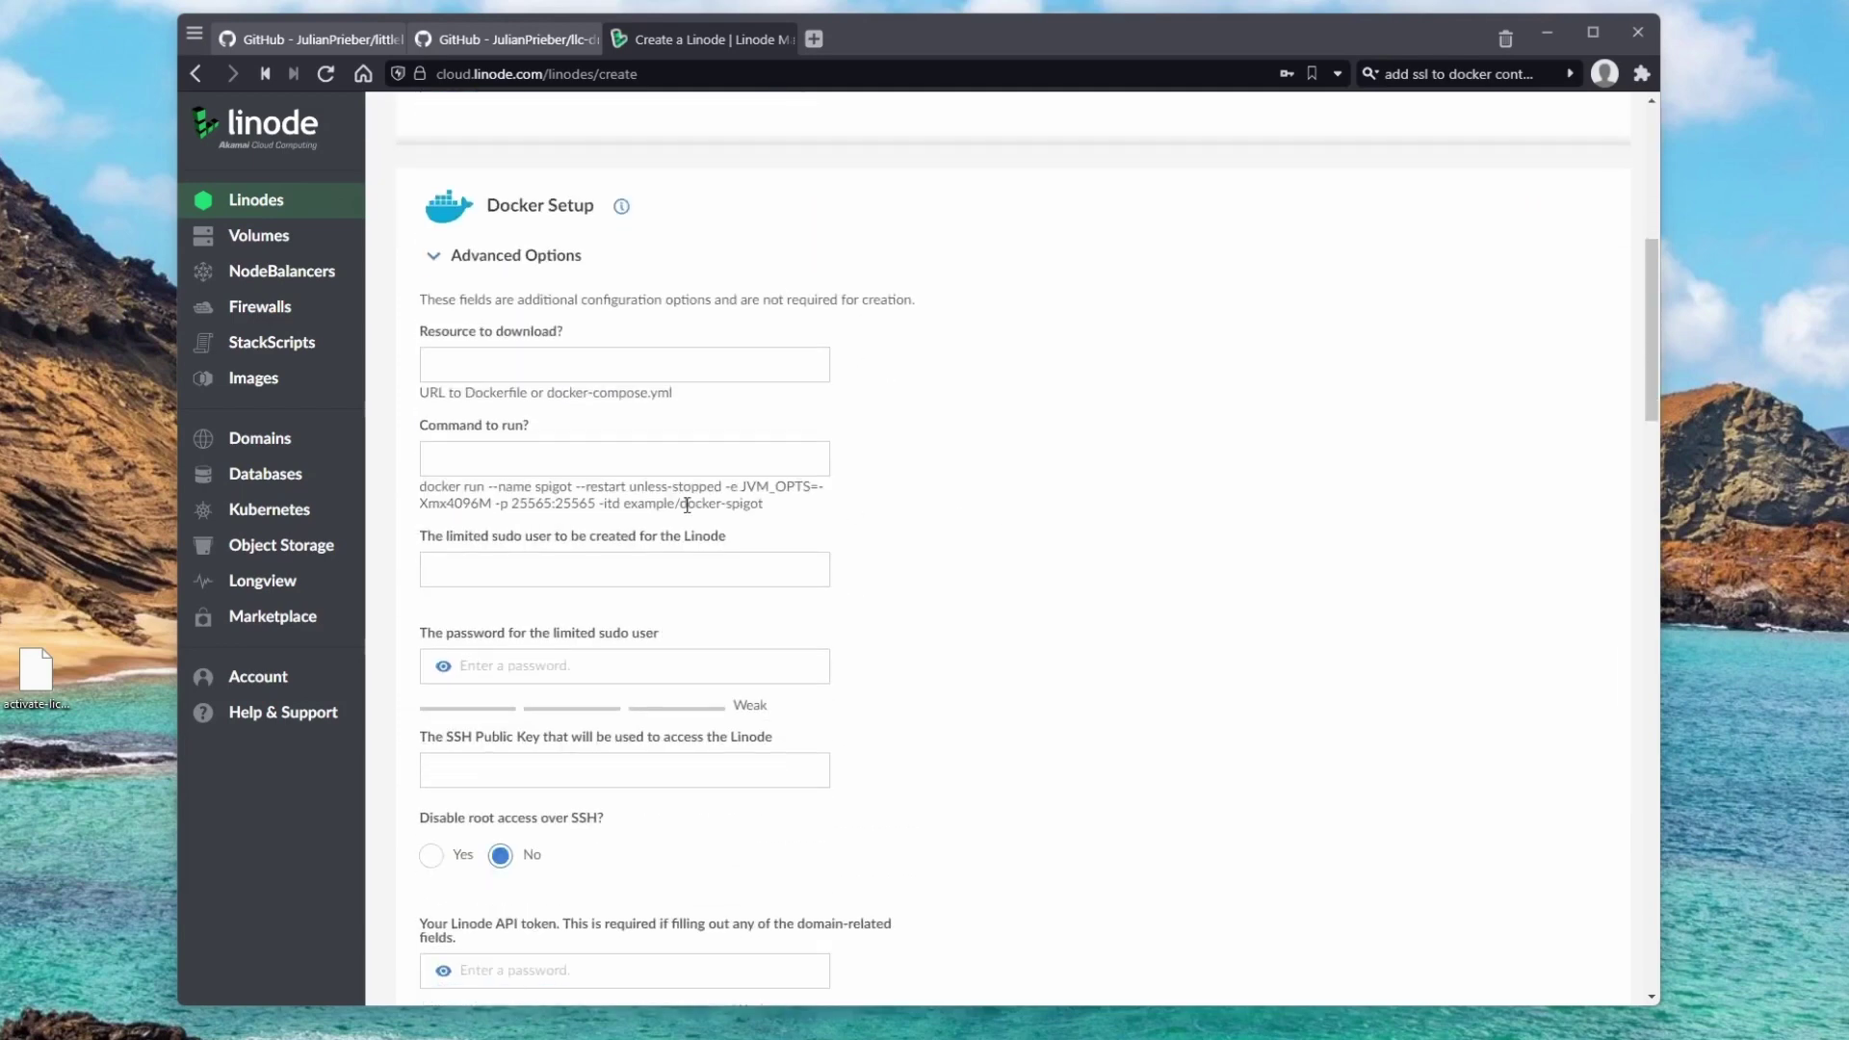
click(502, 560)
click(545, 612)
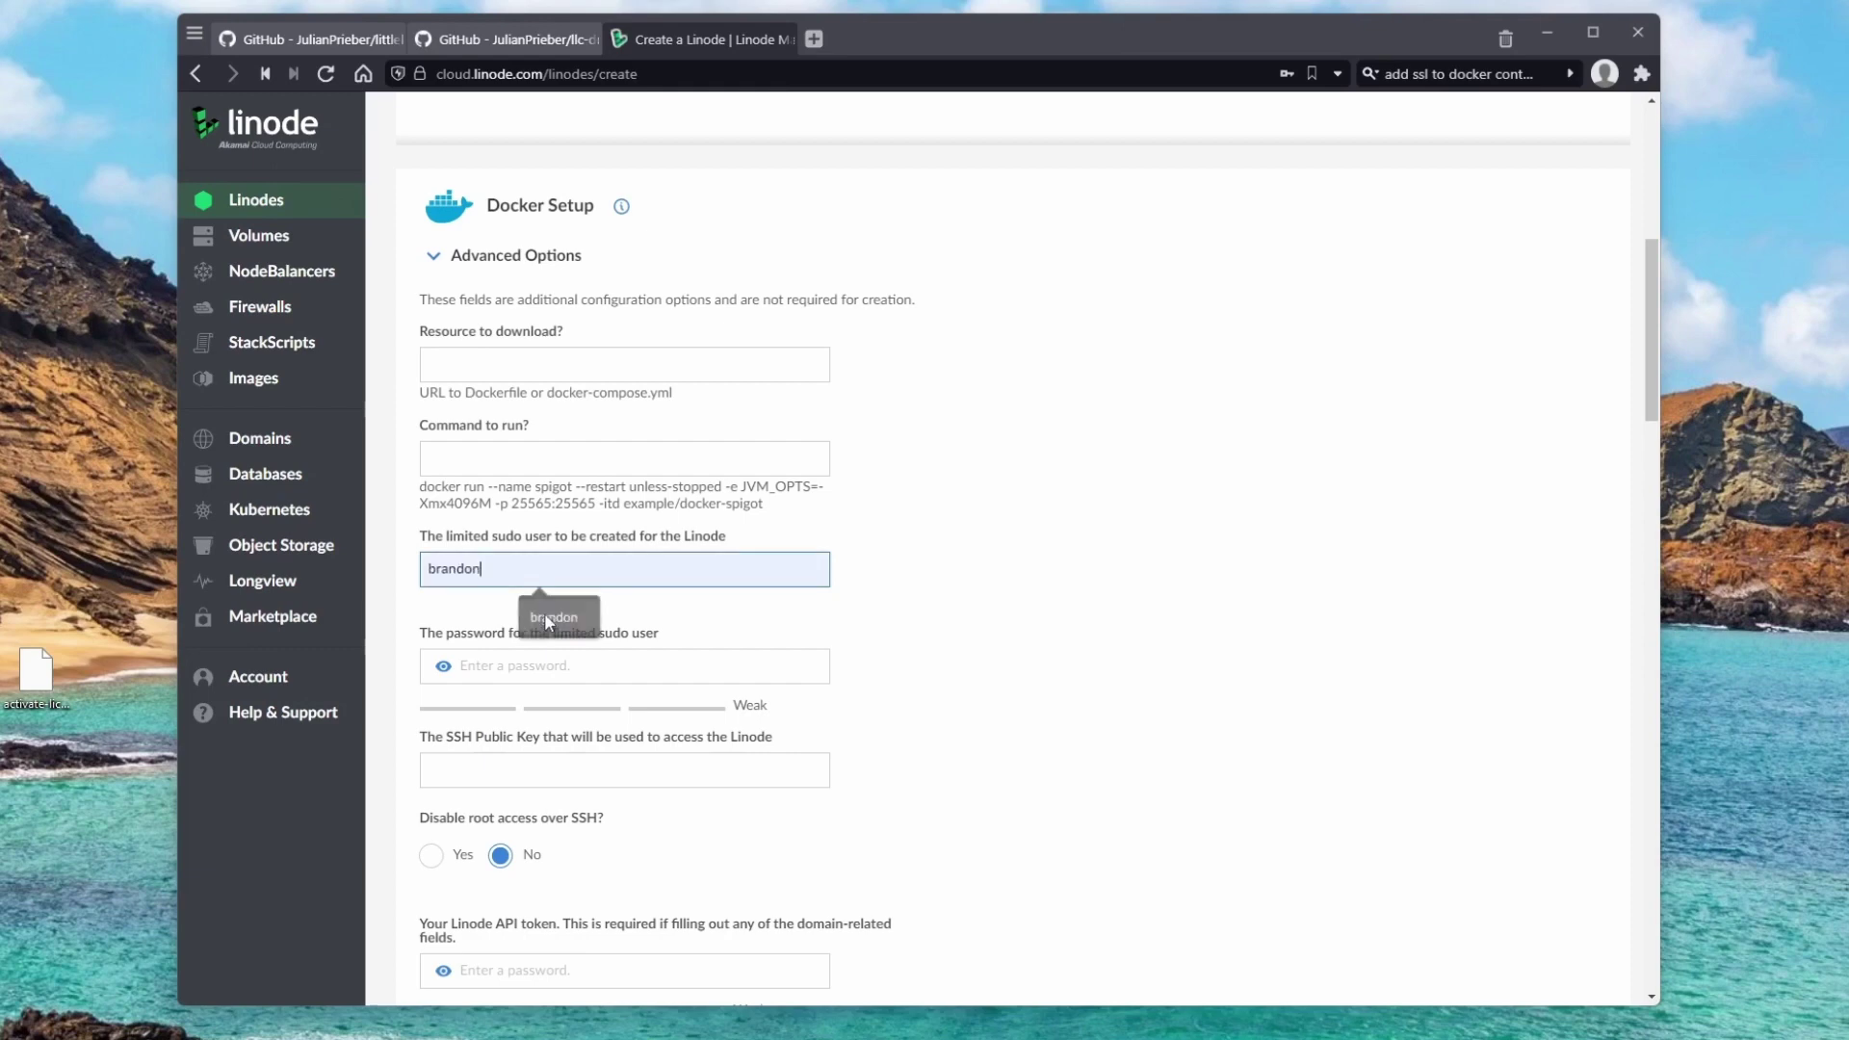
click(526, 665)
click(609, 741)
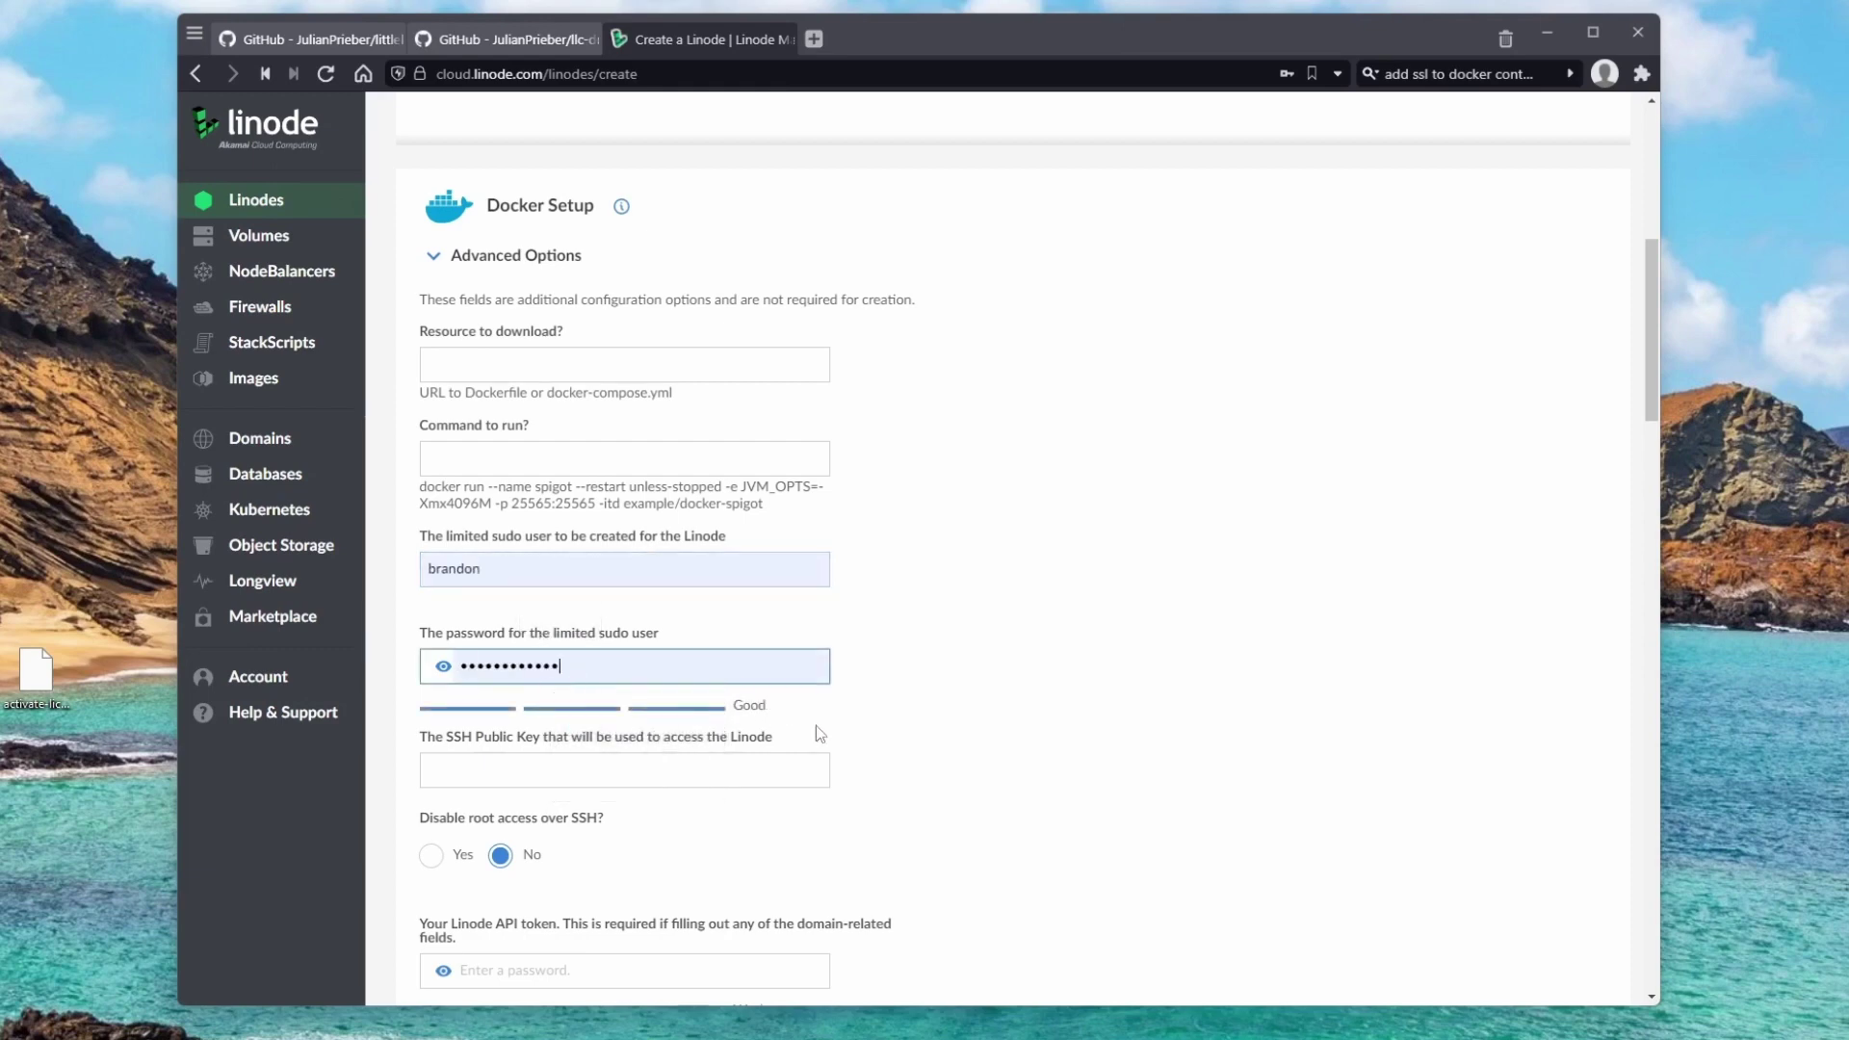
scroll(846, 740, down, 3)
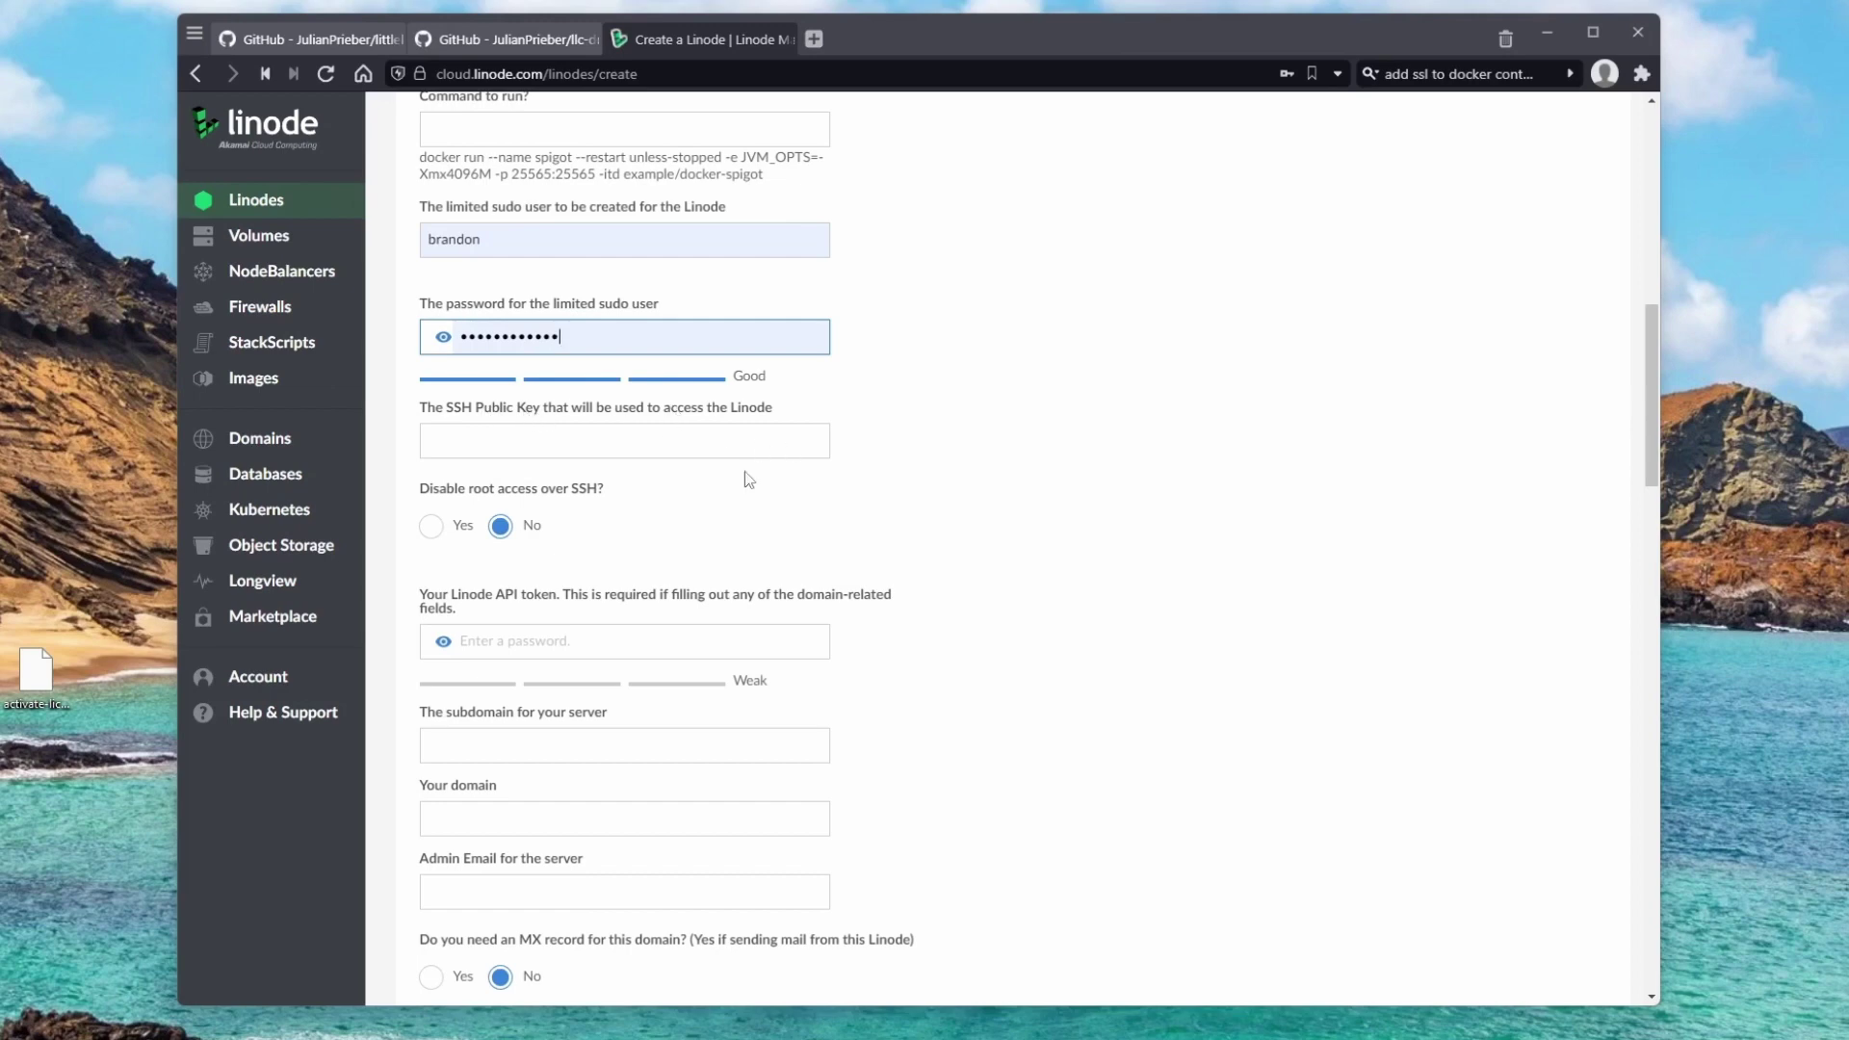
click(704, 628)
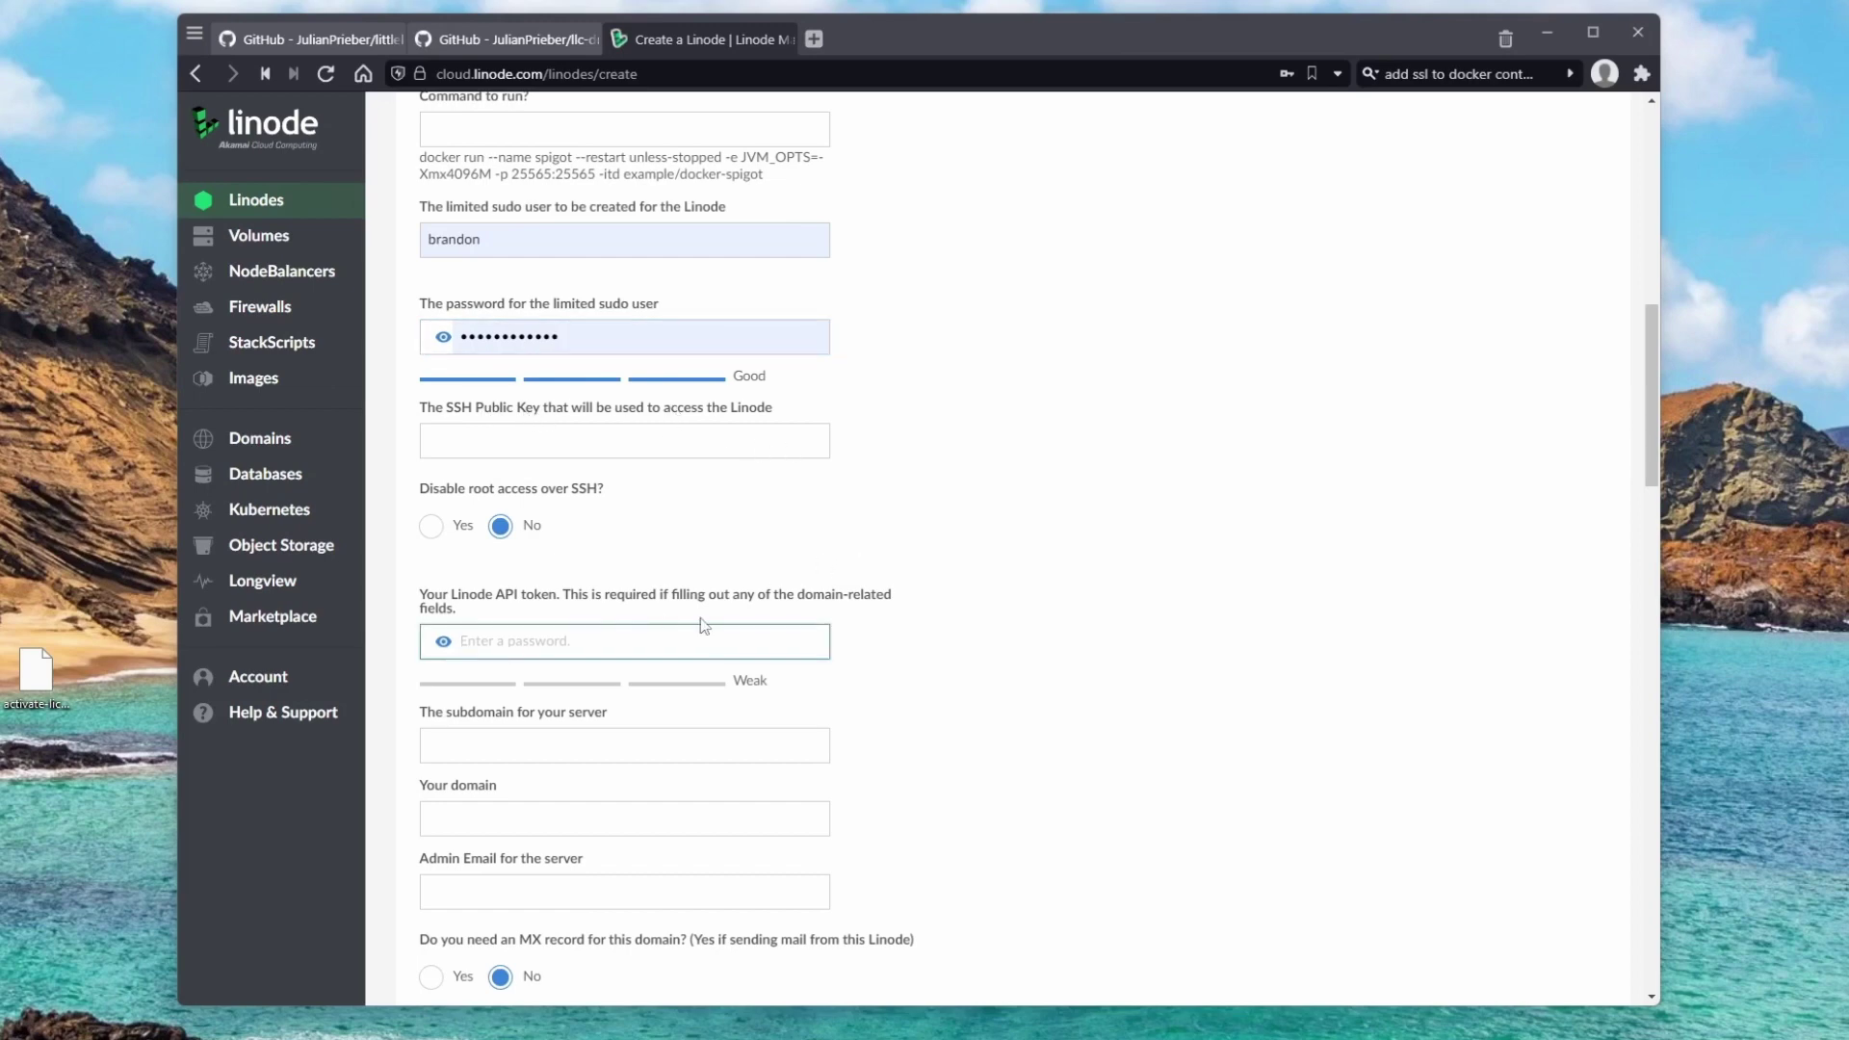
Enter the API token, subdomain 'link', domain hopki.net and the admin email.
key(ctrl+v)
scroll(701, 621, down, 3)
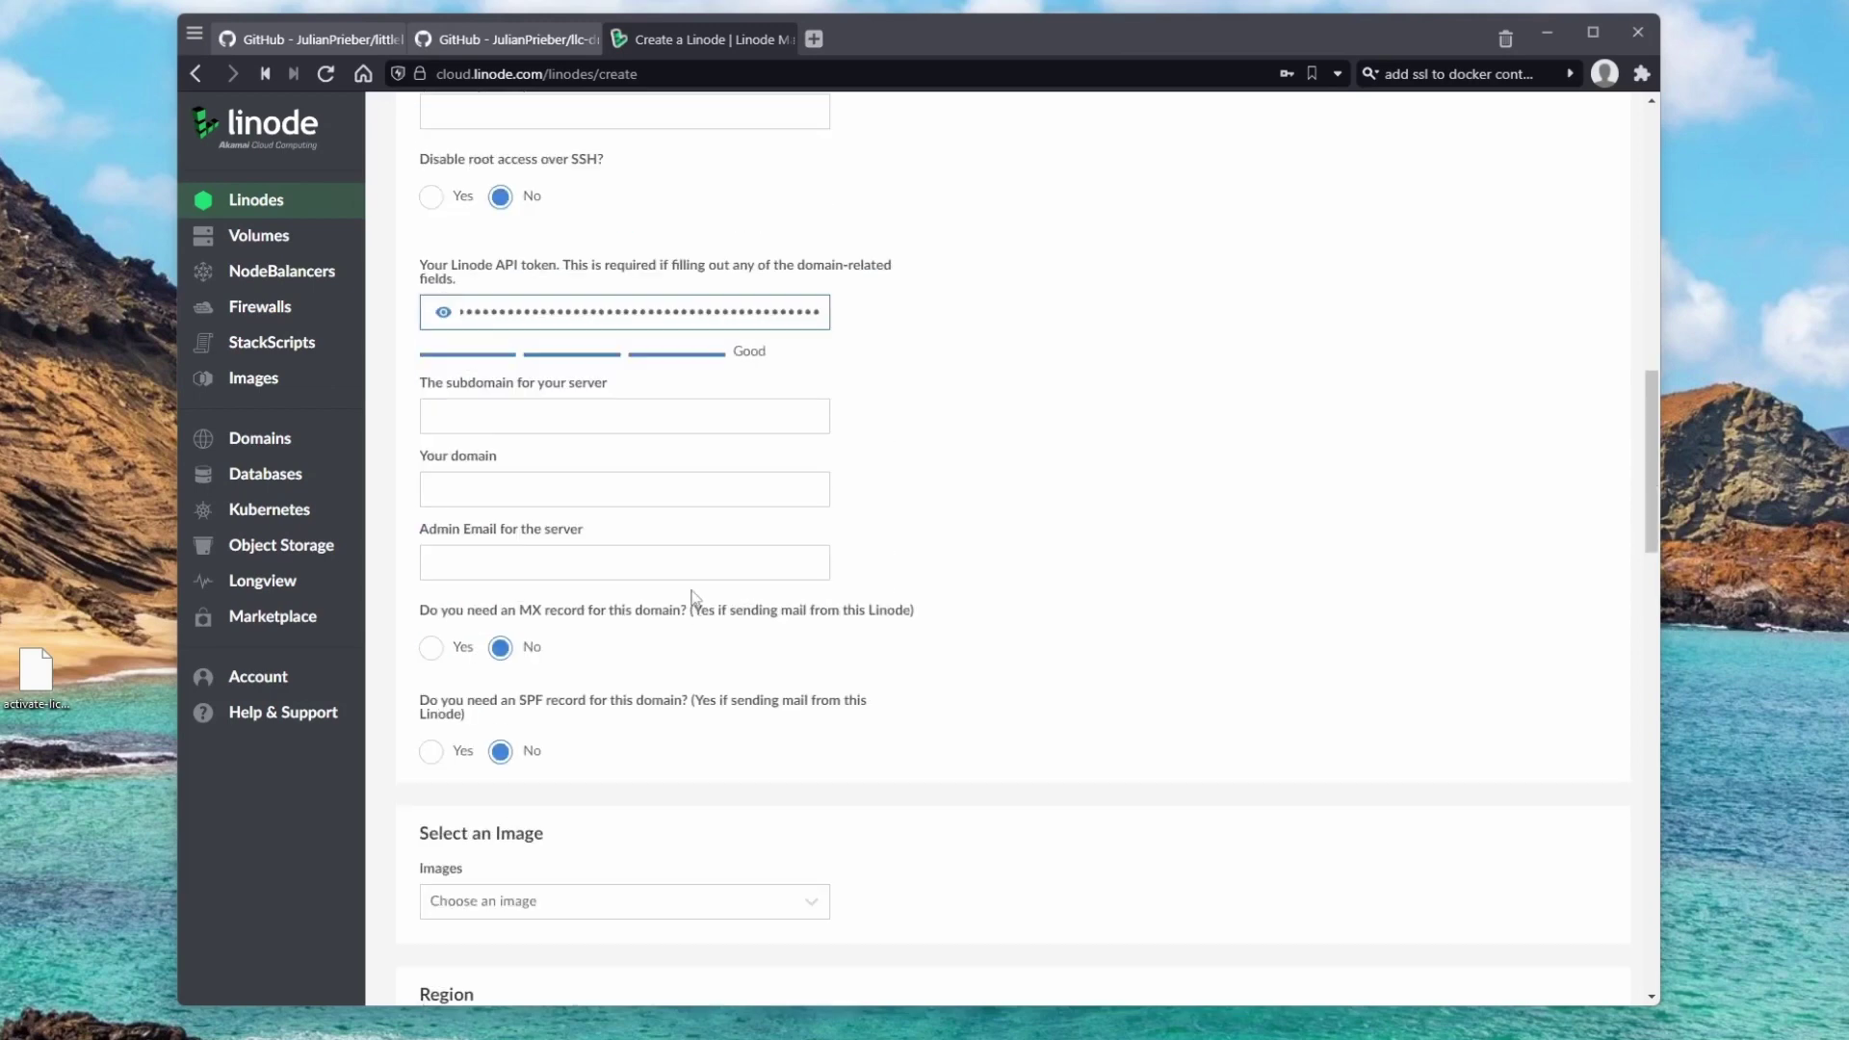
click(506, 414)
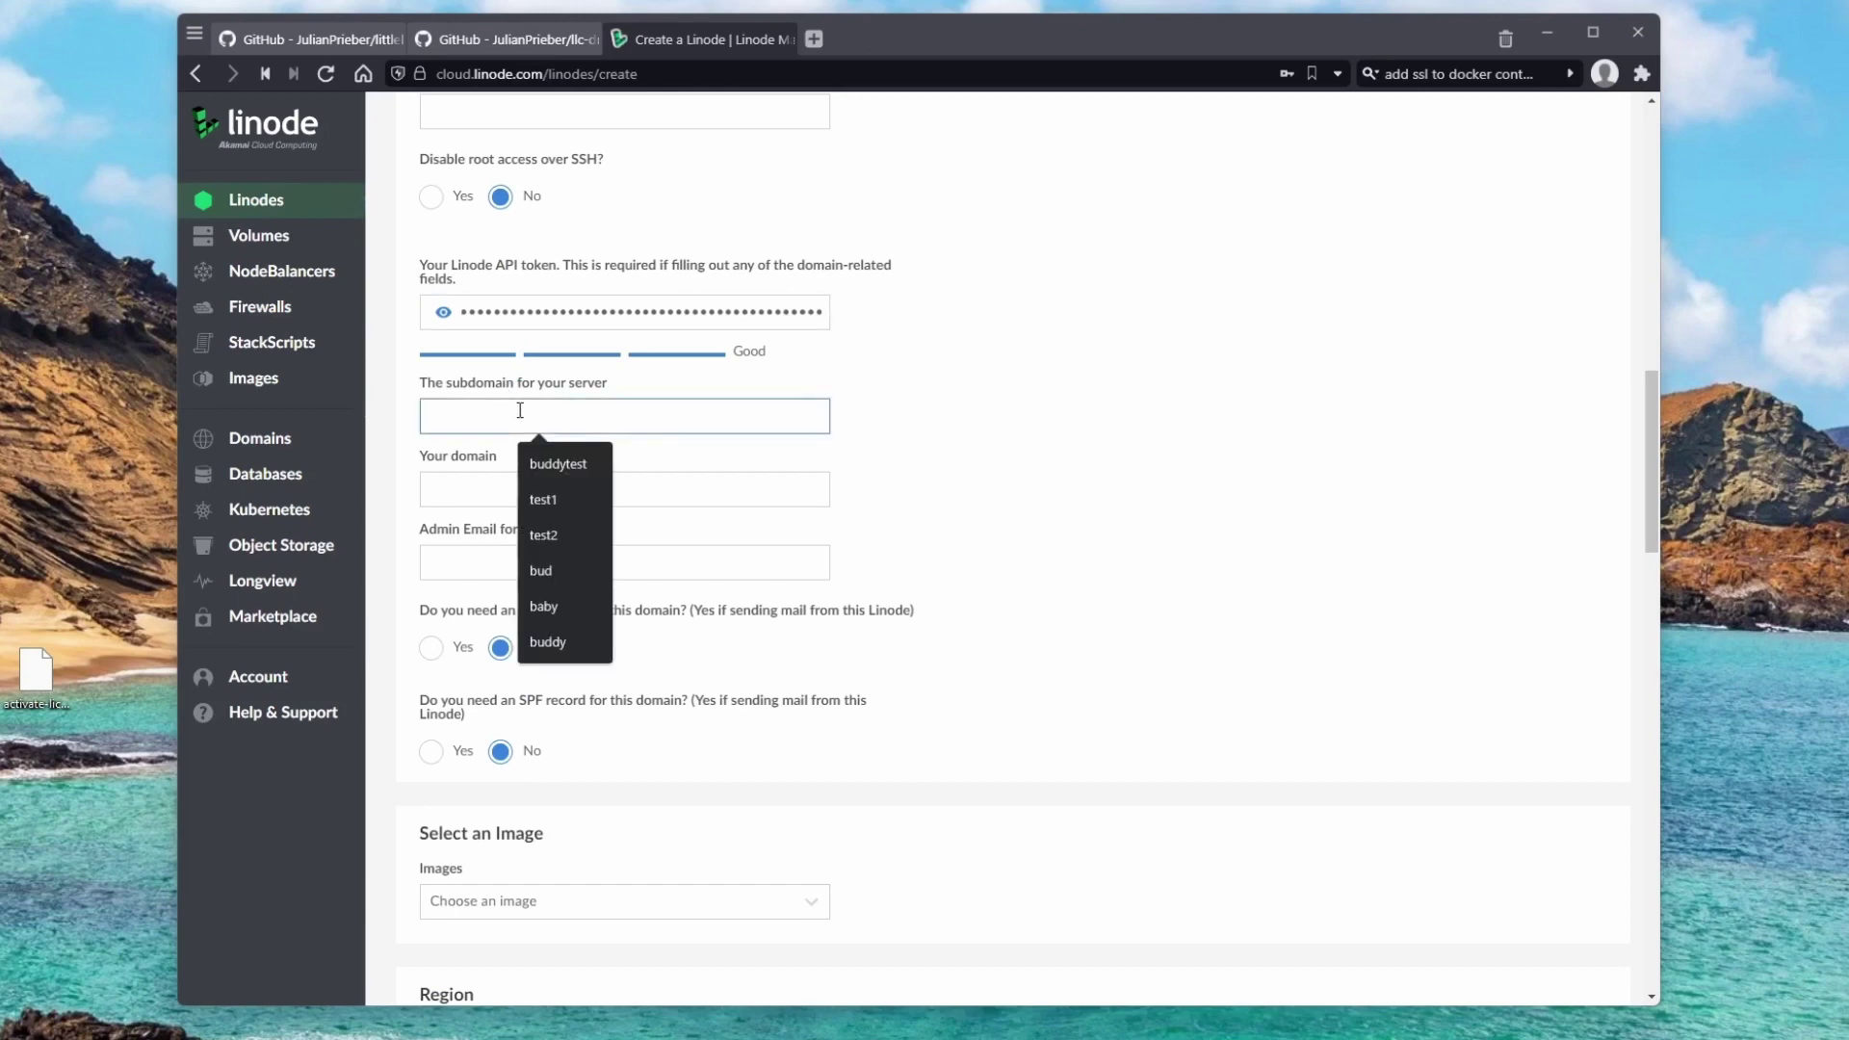
text(link)
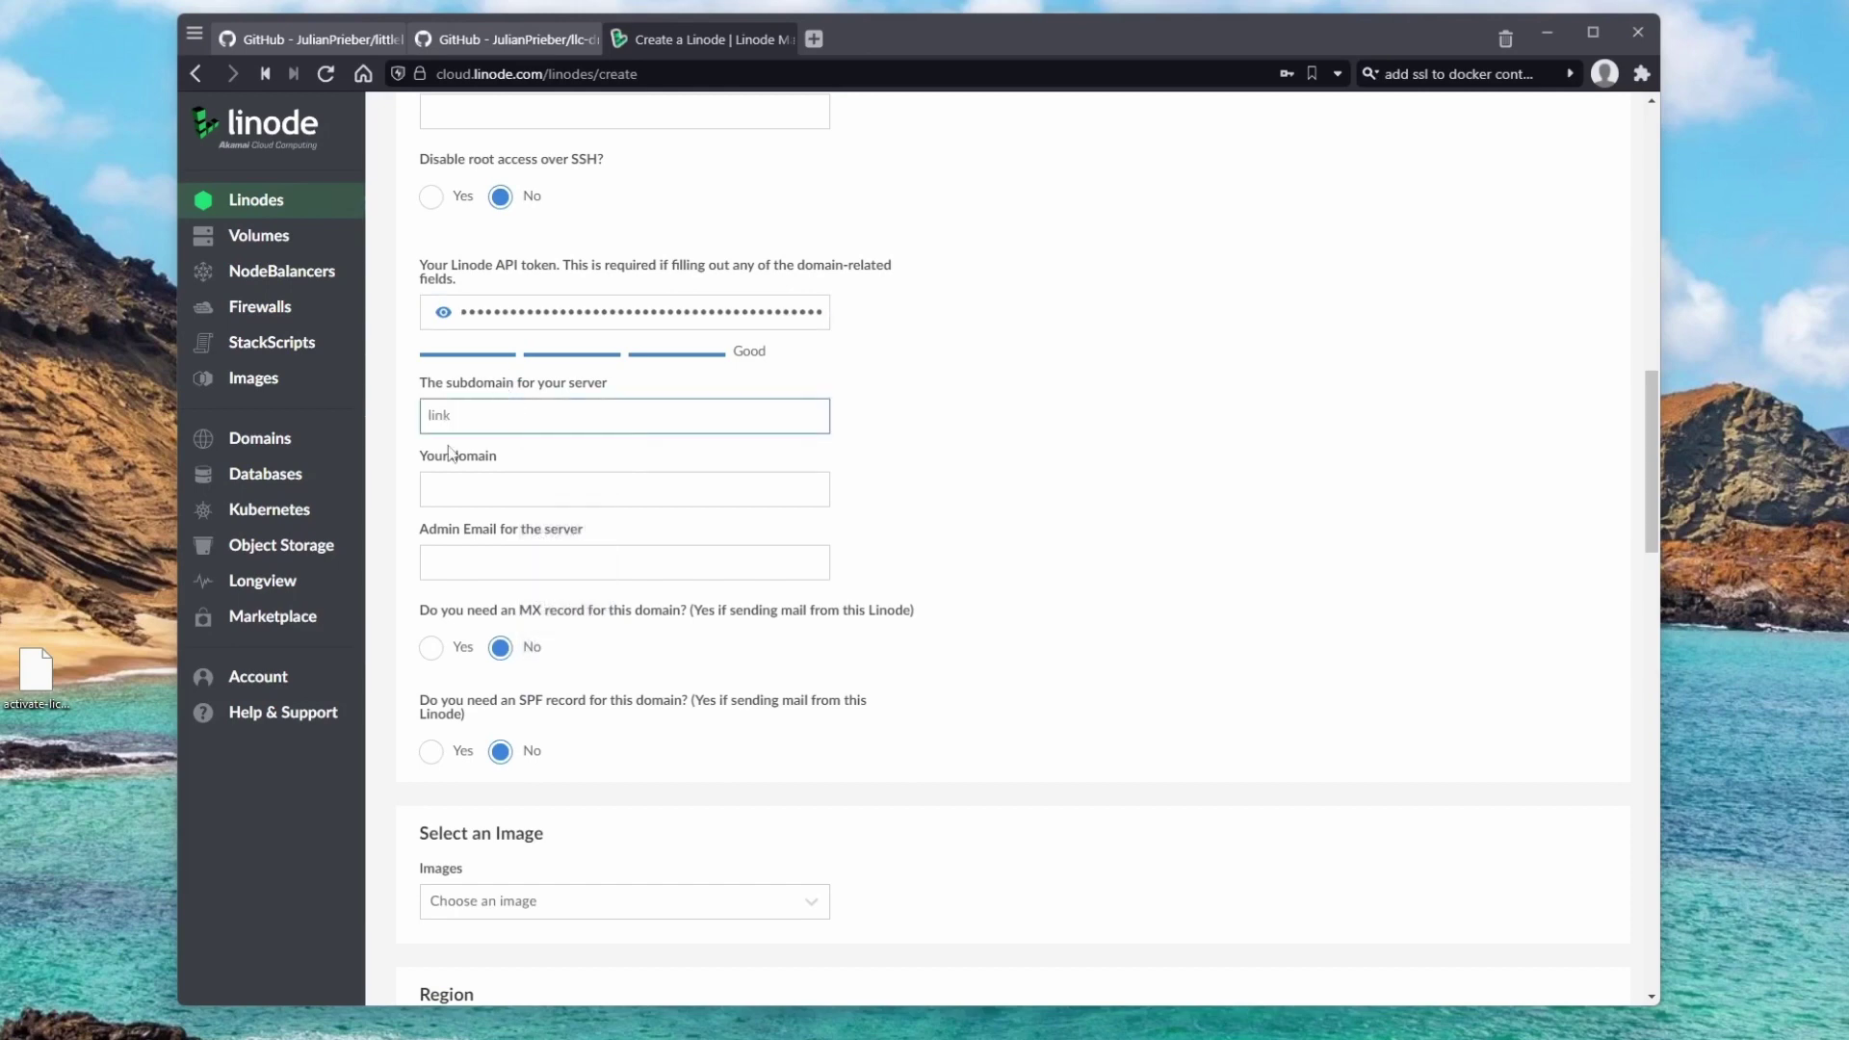
click(461, 489)
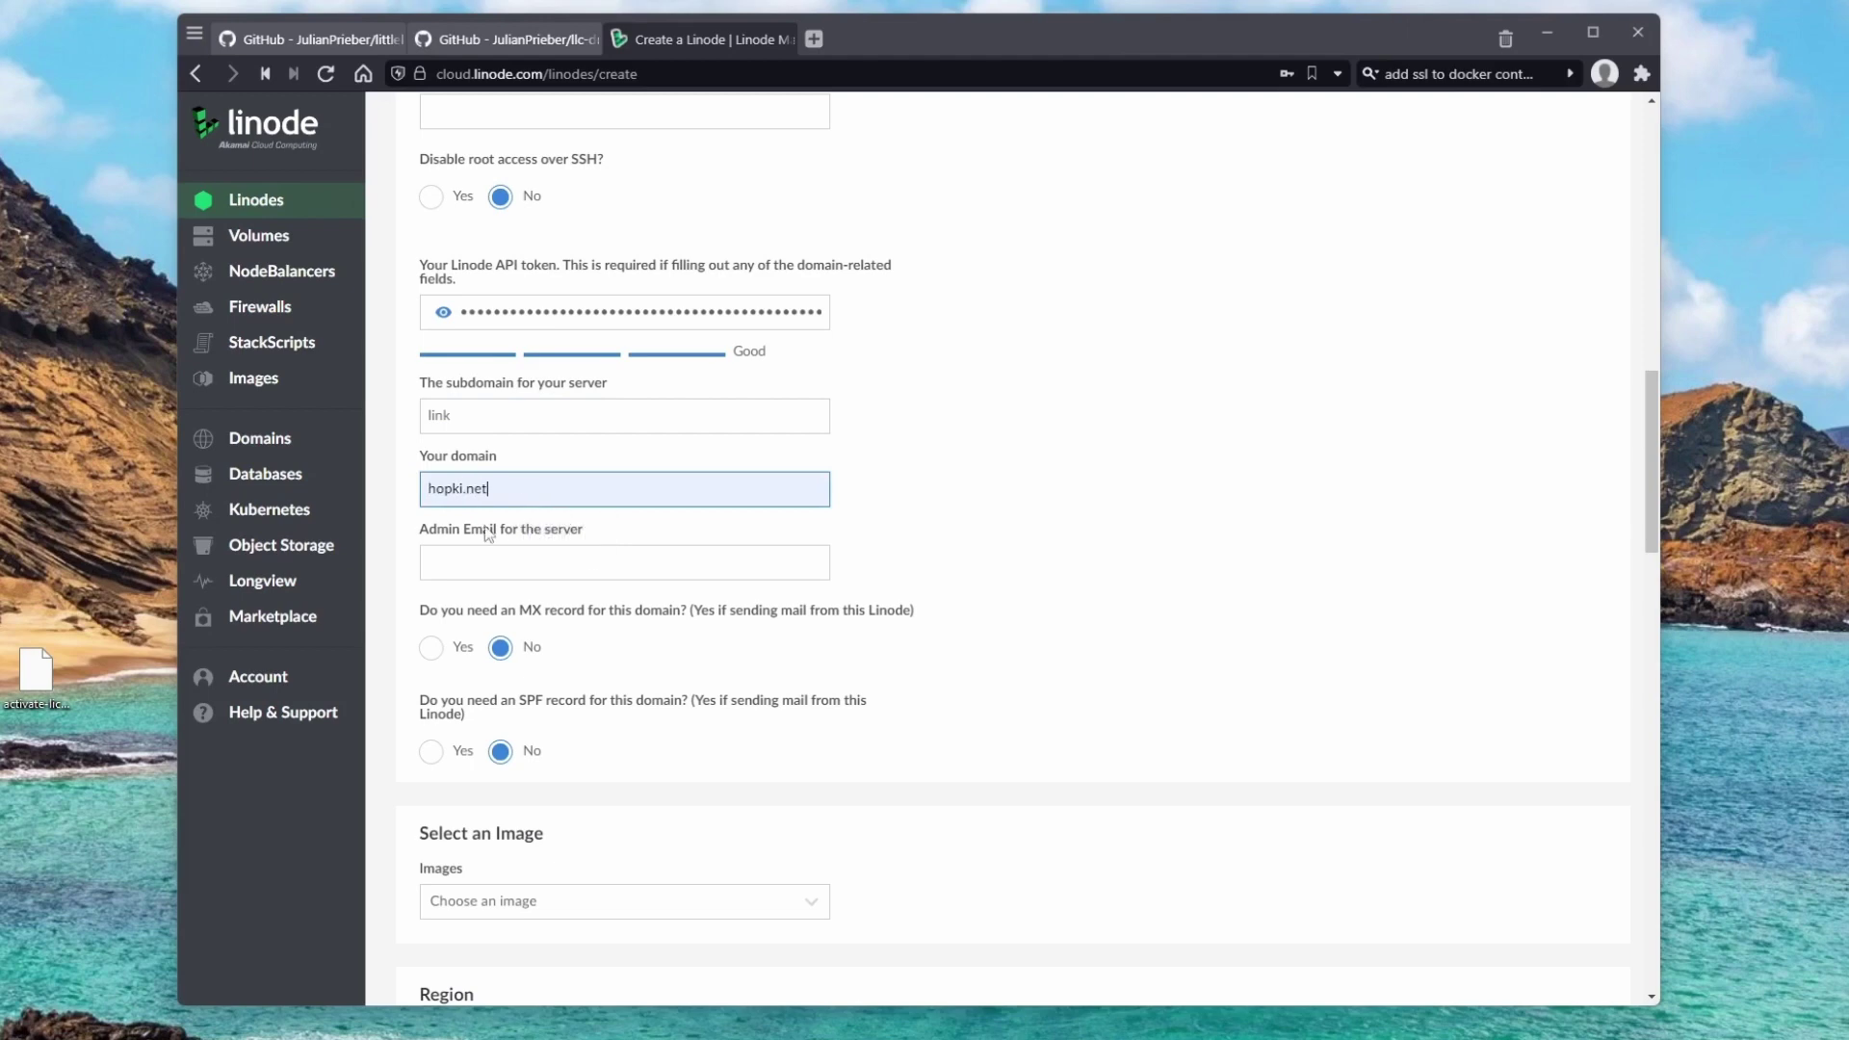
click(509, 564)
click(564, 605)
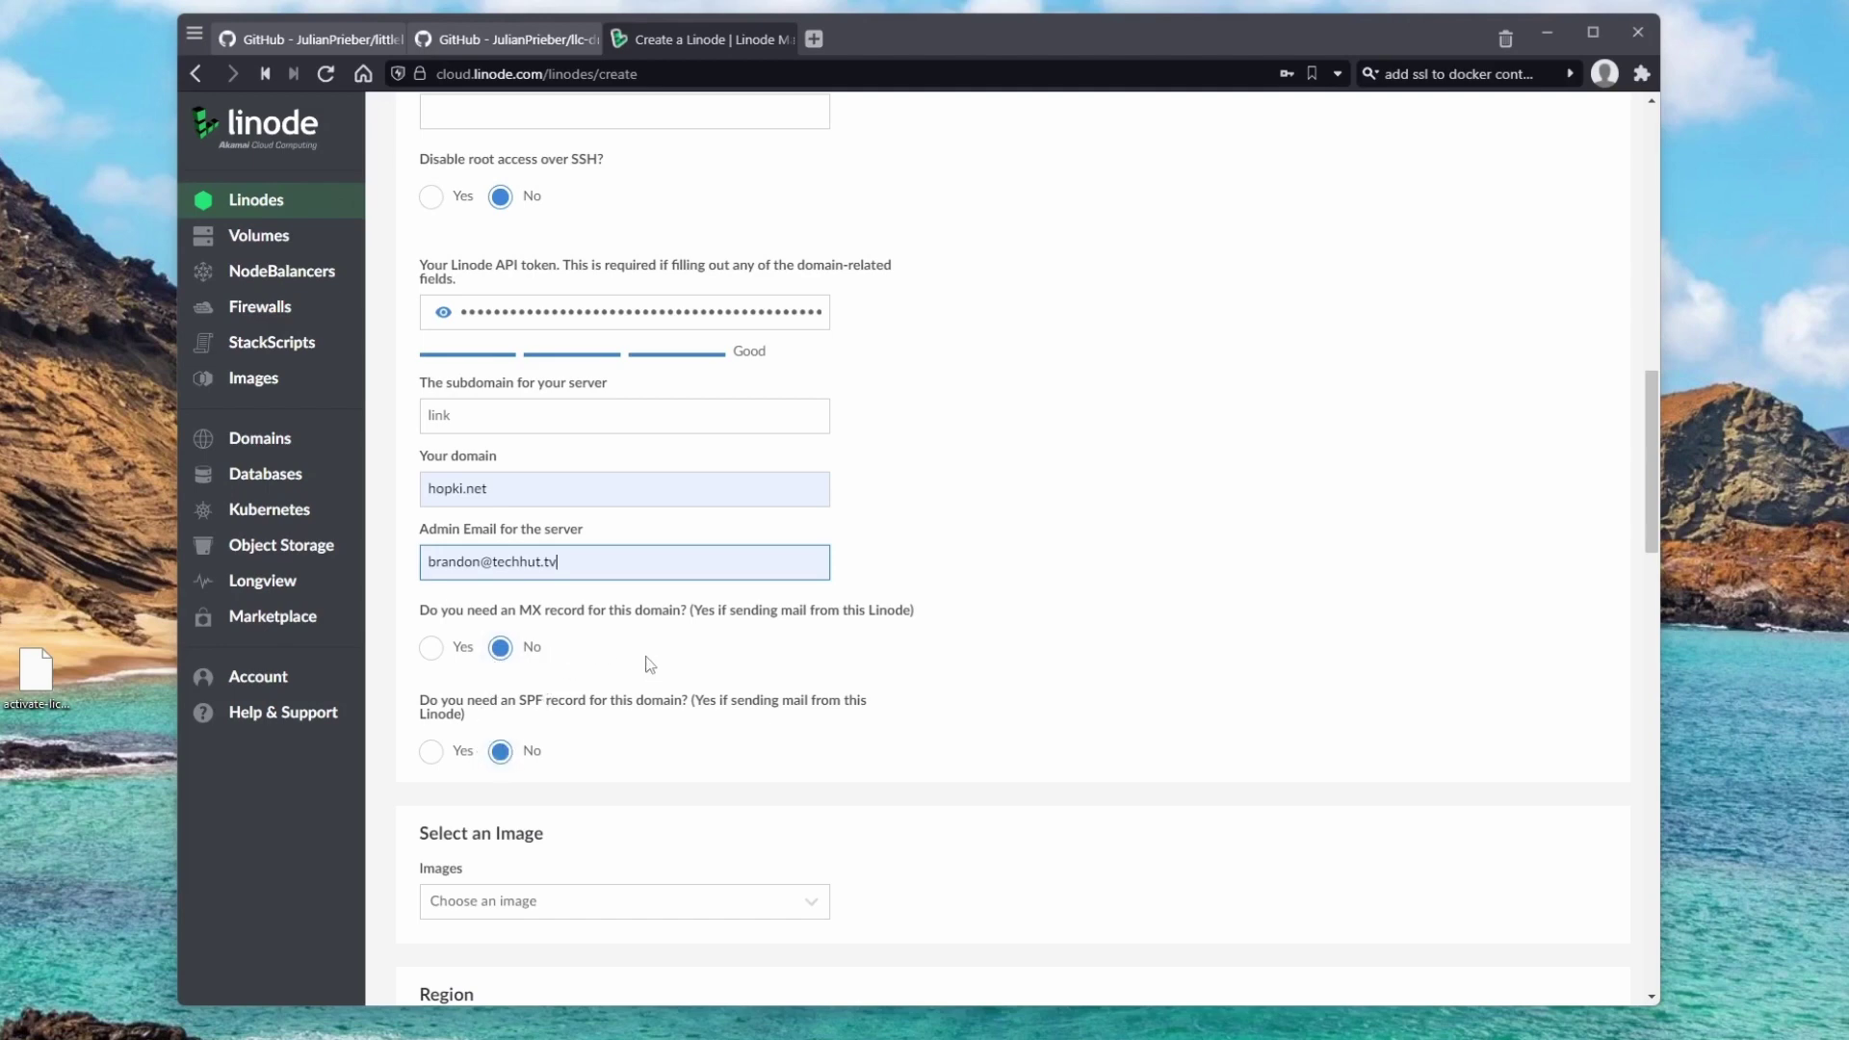
Set the MX and SPF record options to Yes and choose the Ubuntu 20.04 LTS image.
click(431, 649)
click(431, 752)
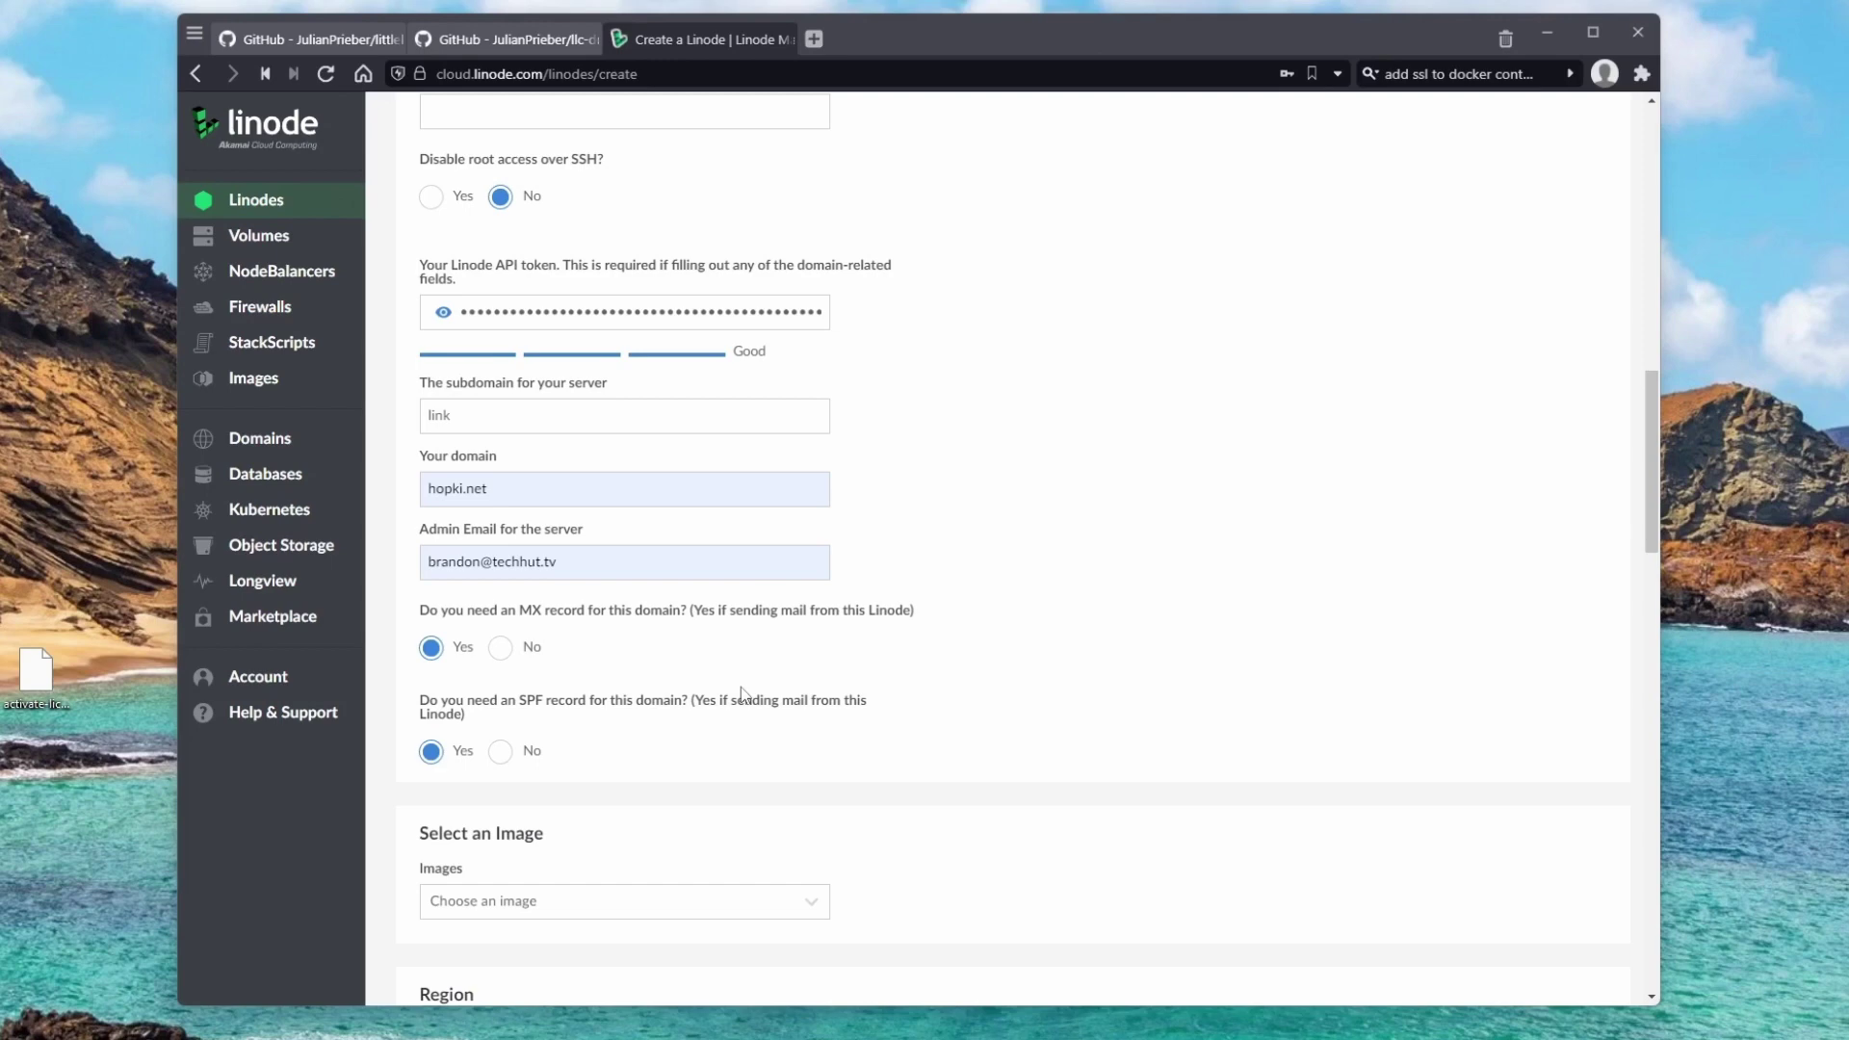
scroll(714, 686, down, 3)
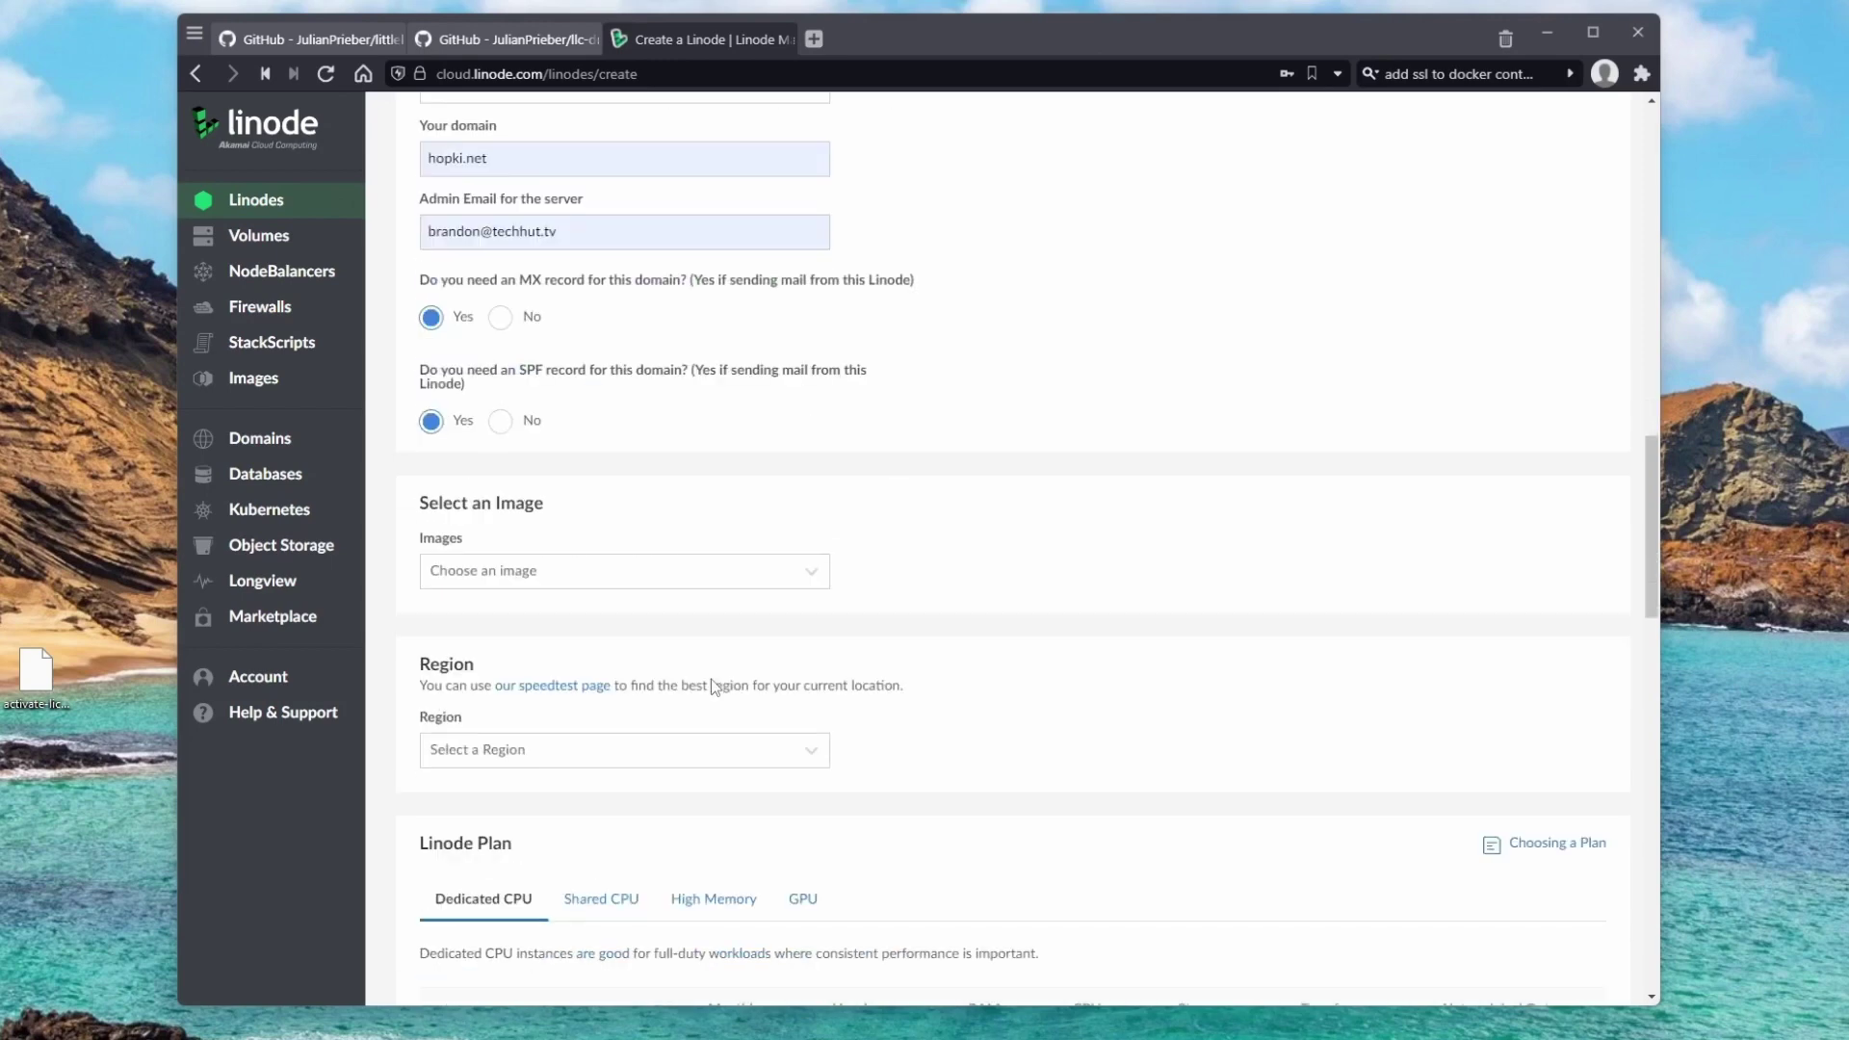
click(490, 583)
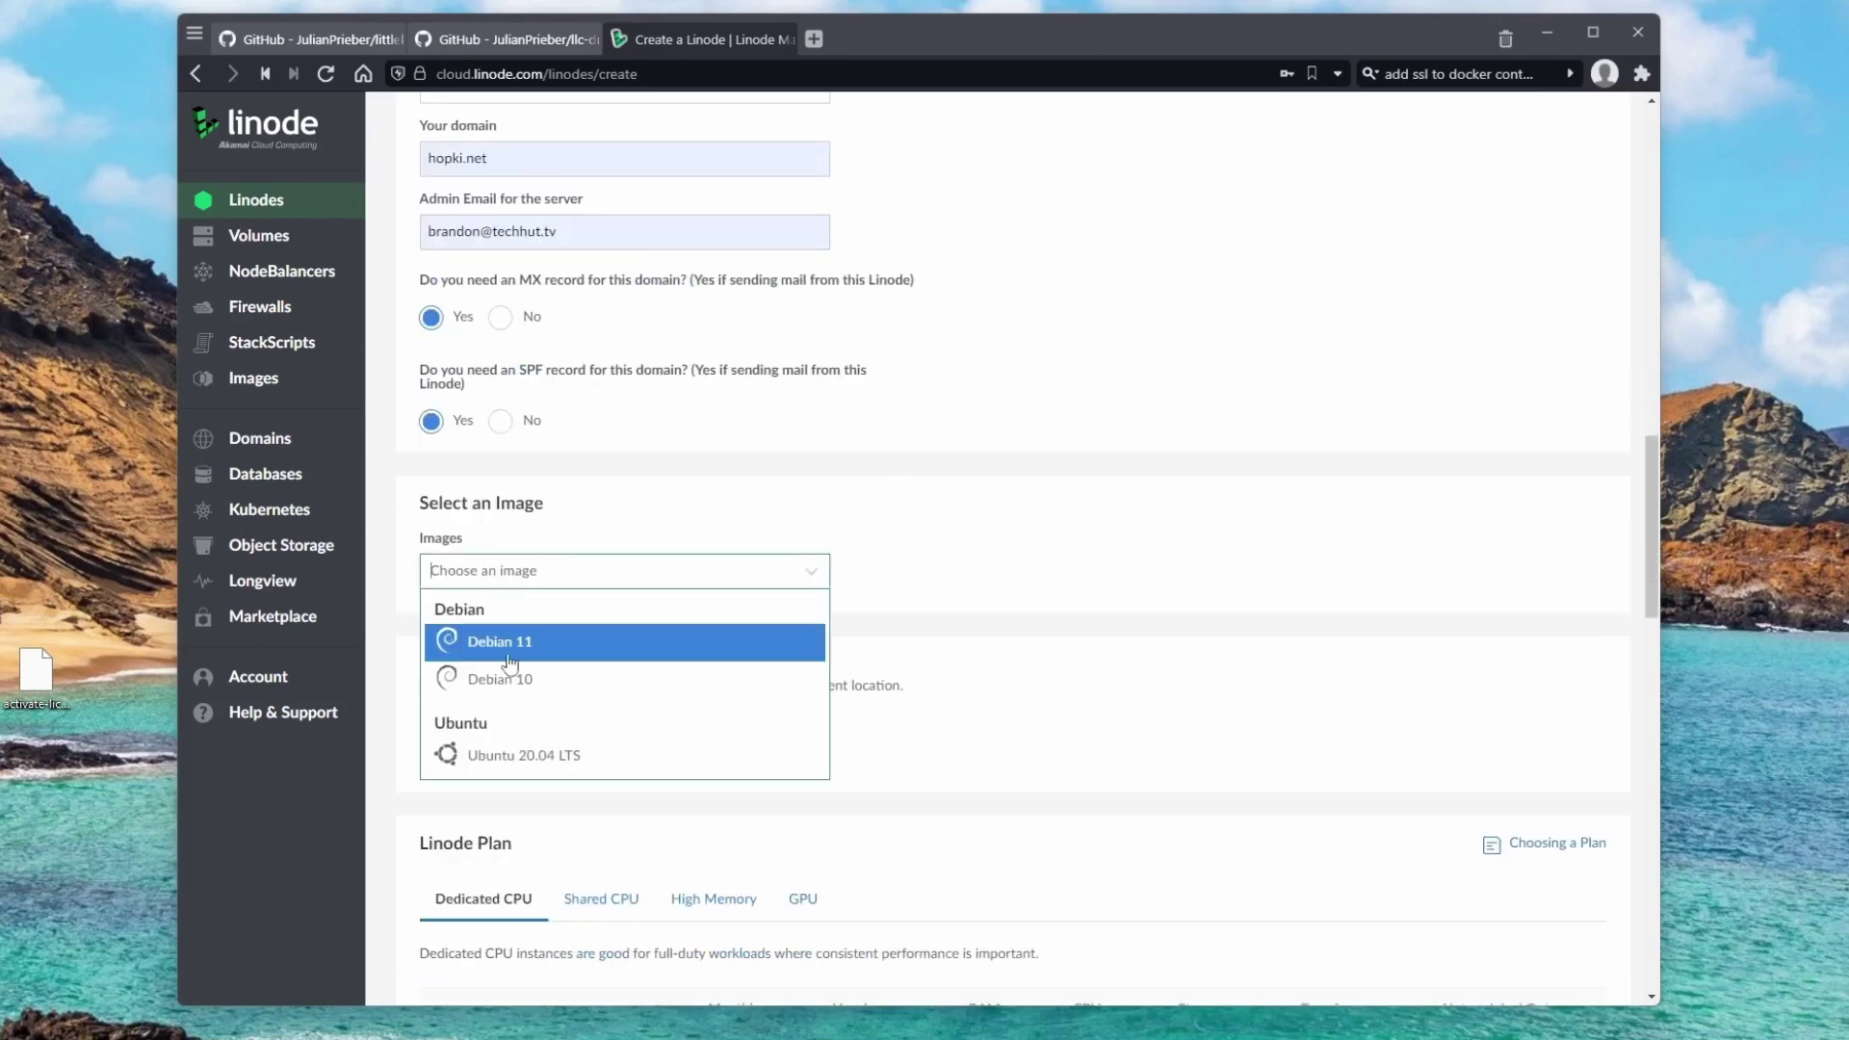
click(578, 764)
scroll(759, 680, down, 3)
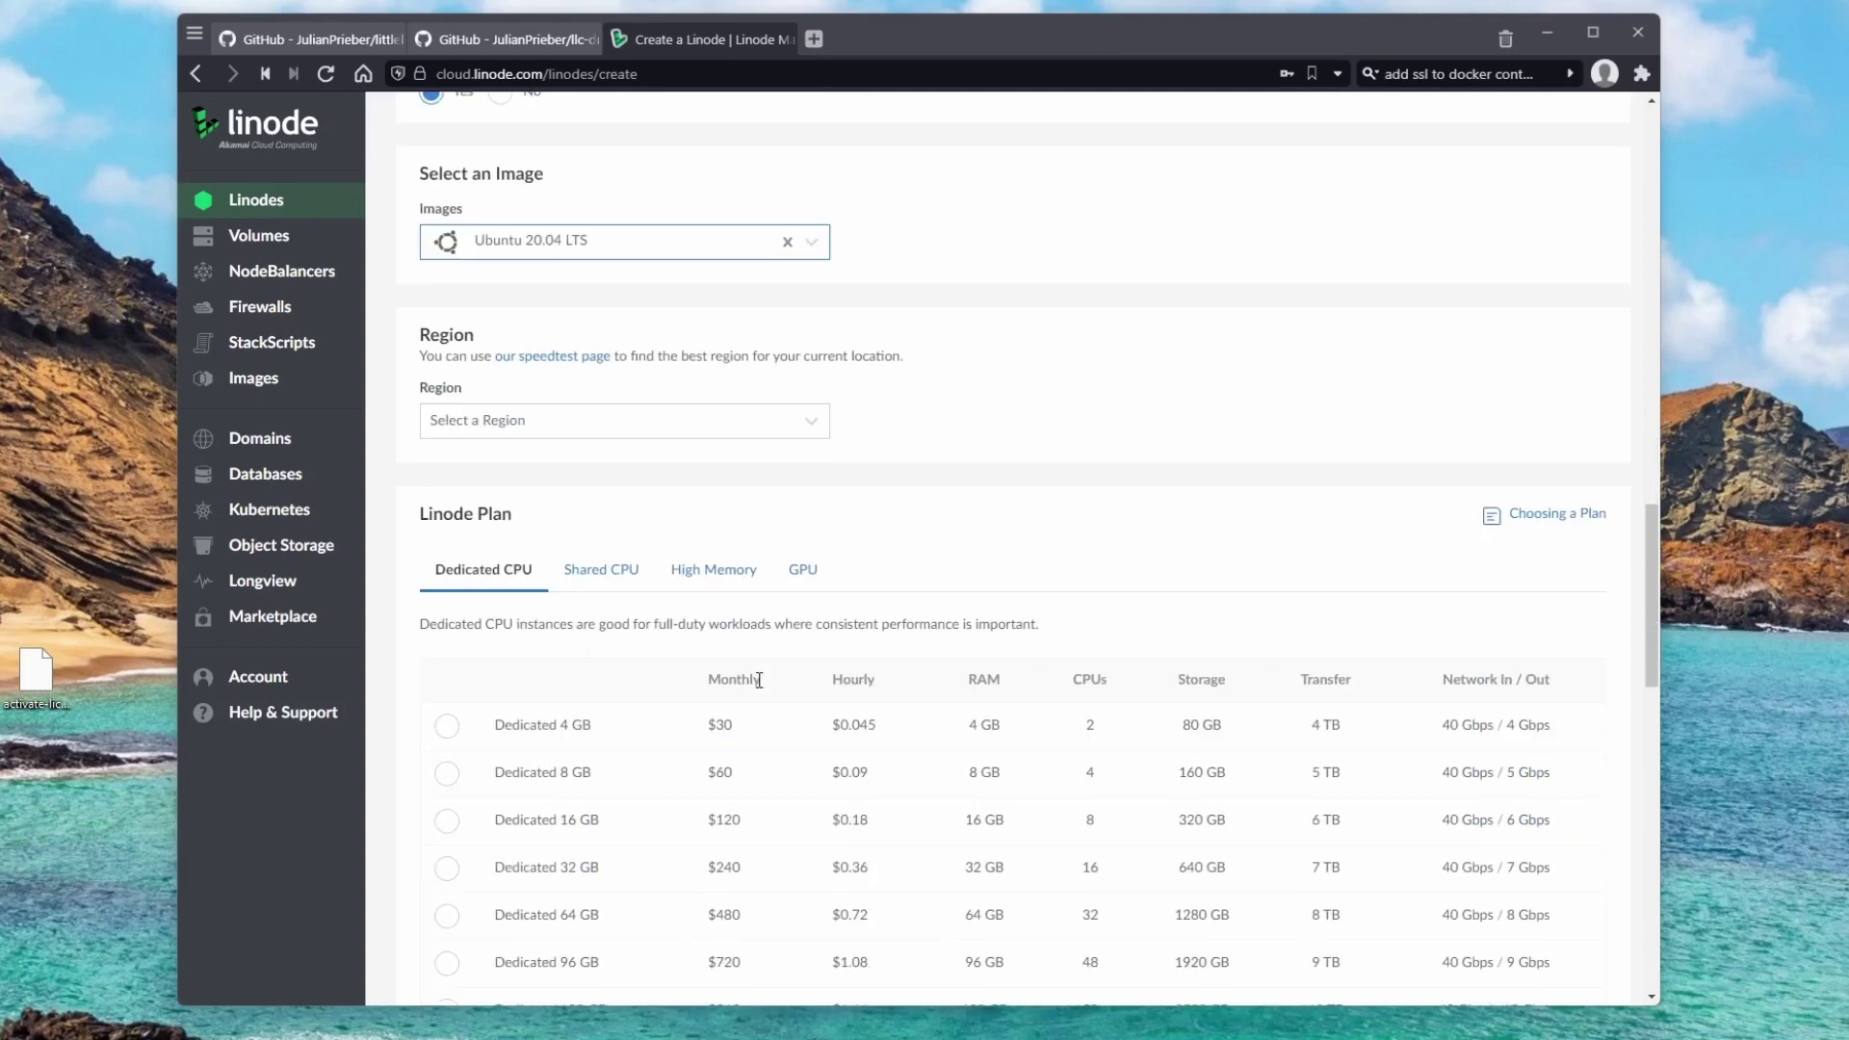
click(581, 423)
Choose the Fremont, CA region and the Shared CPU Nanode 1 GB plan.
click(621, 574)
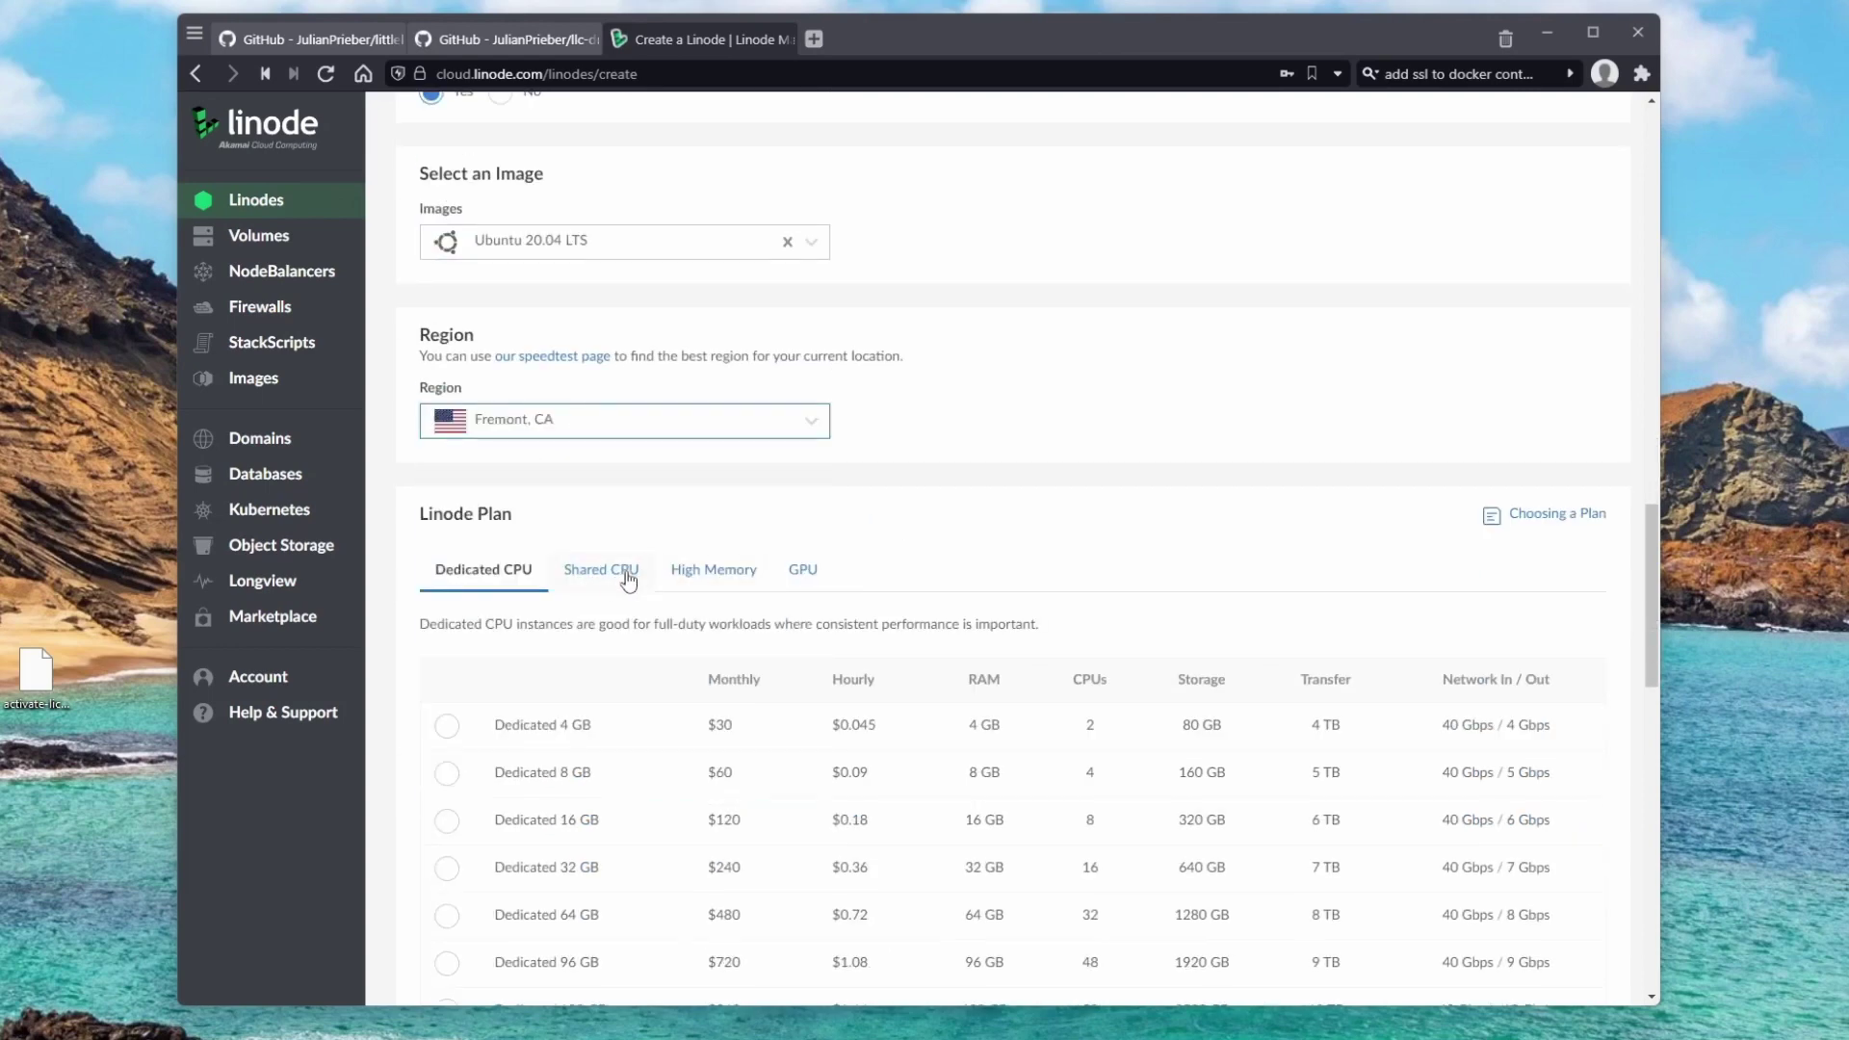
click(628, 576)
scroll(698, 549, down, 3)
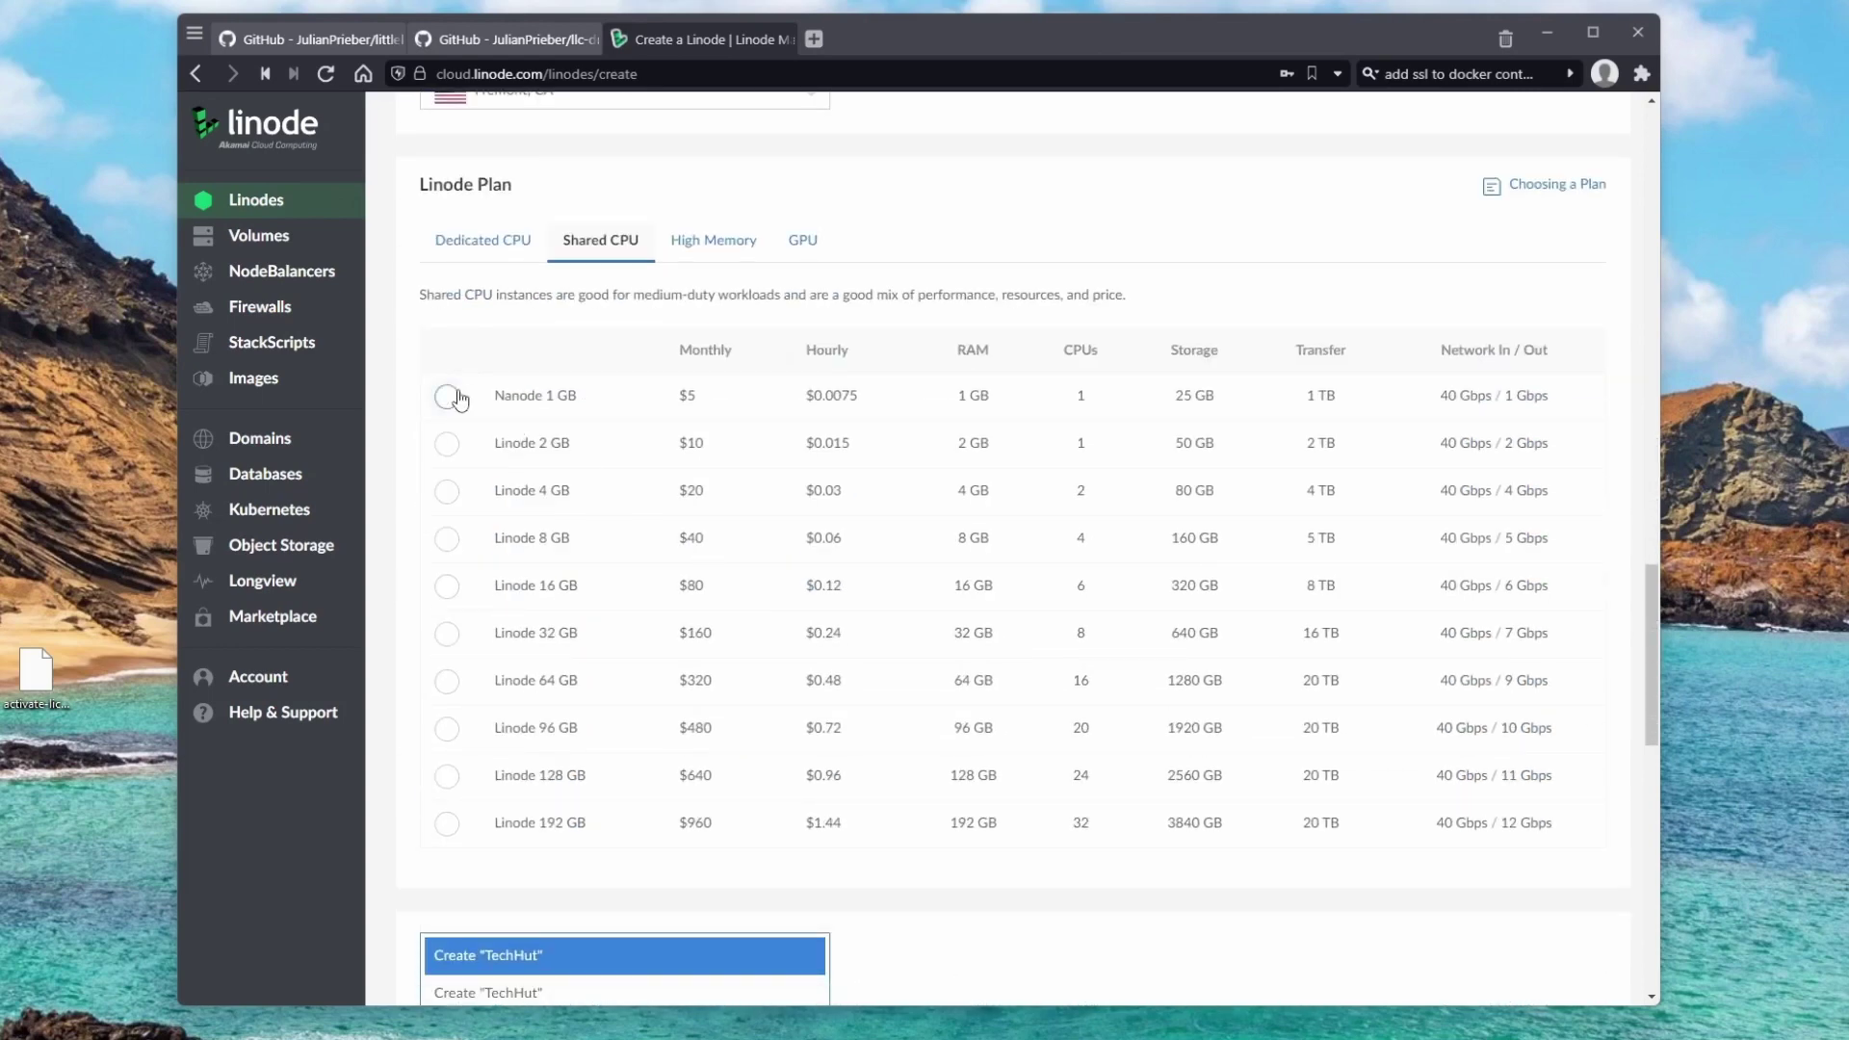
click(449, 398)
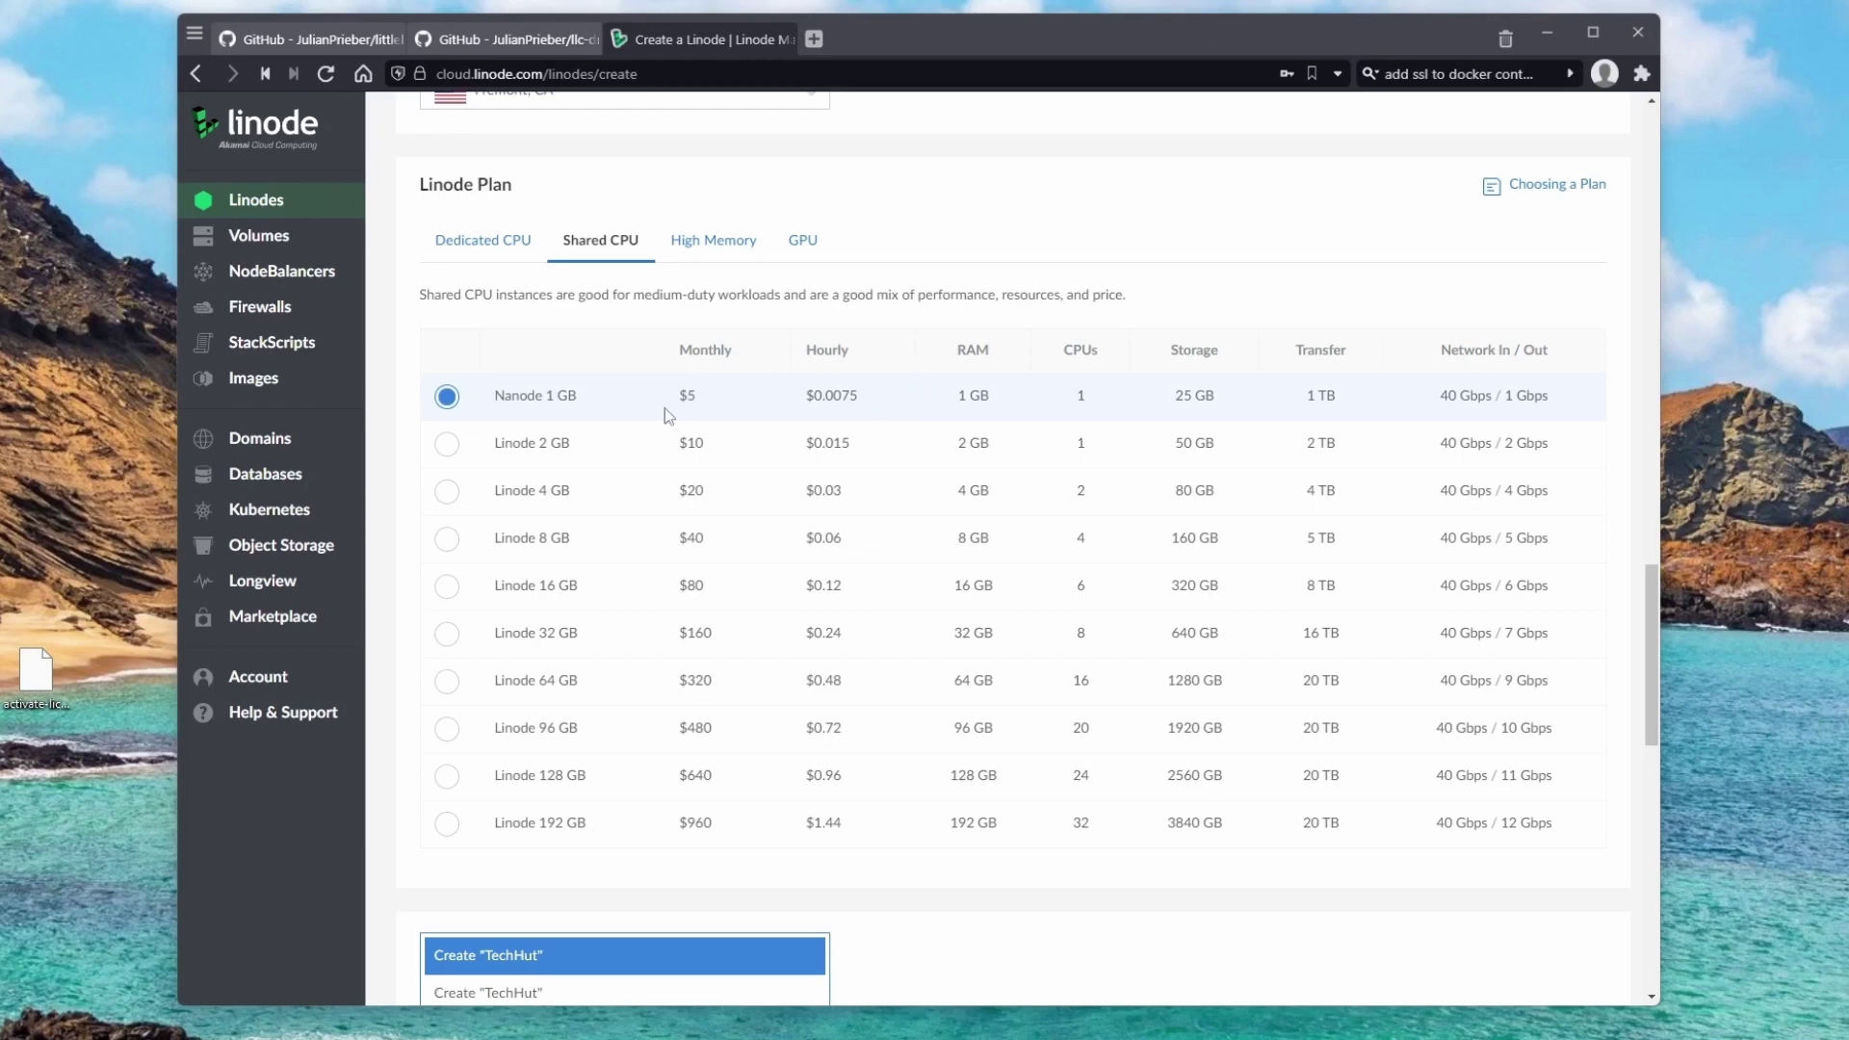
Fill the root password from saved credentials, leaving the tags empty.
scroll(950, 511, down, 3)
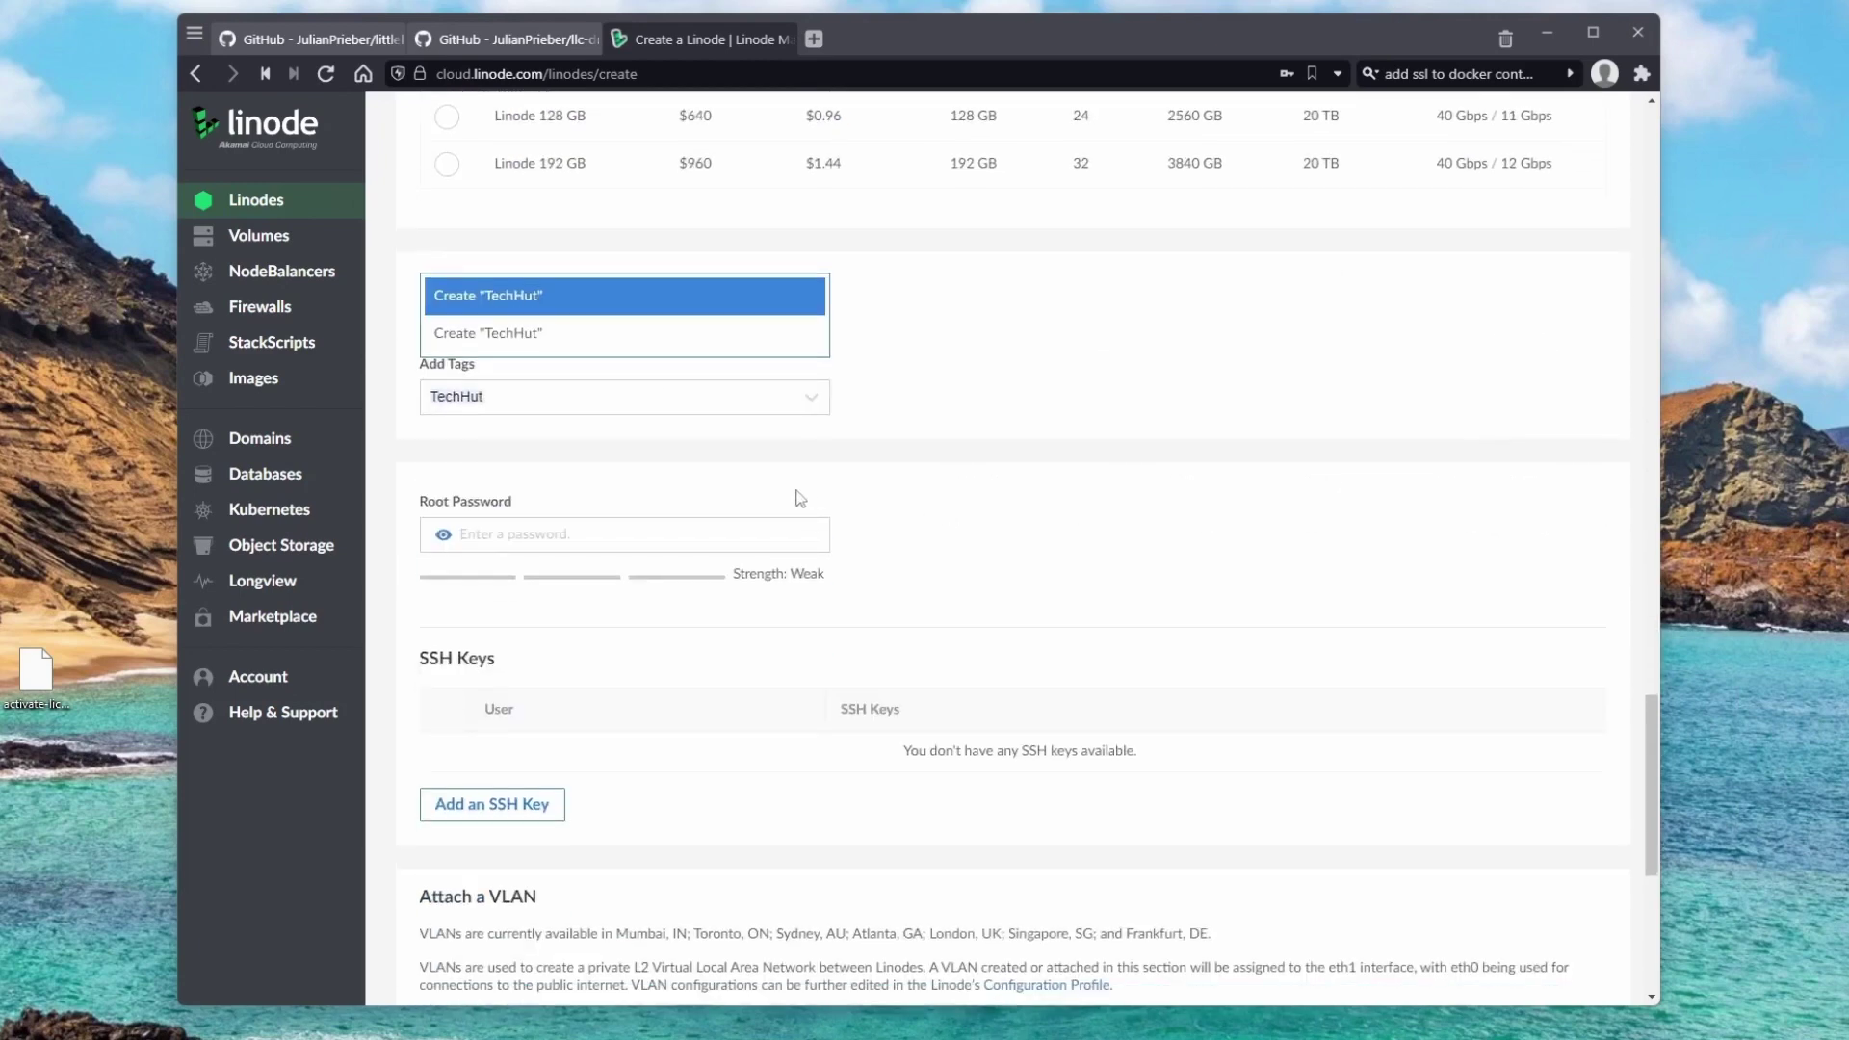
click(635, 535)
click(640, 580)
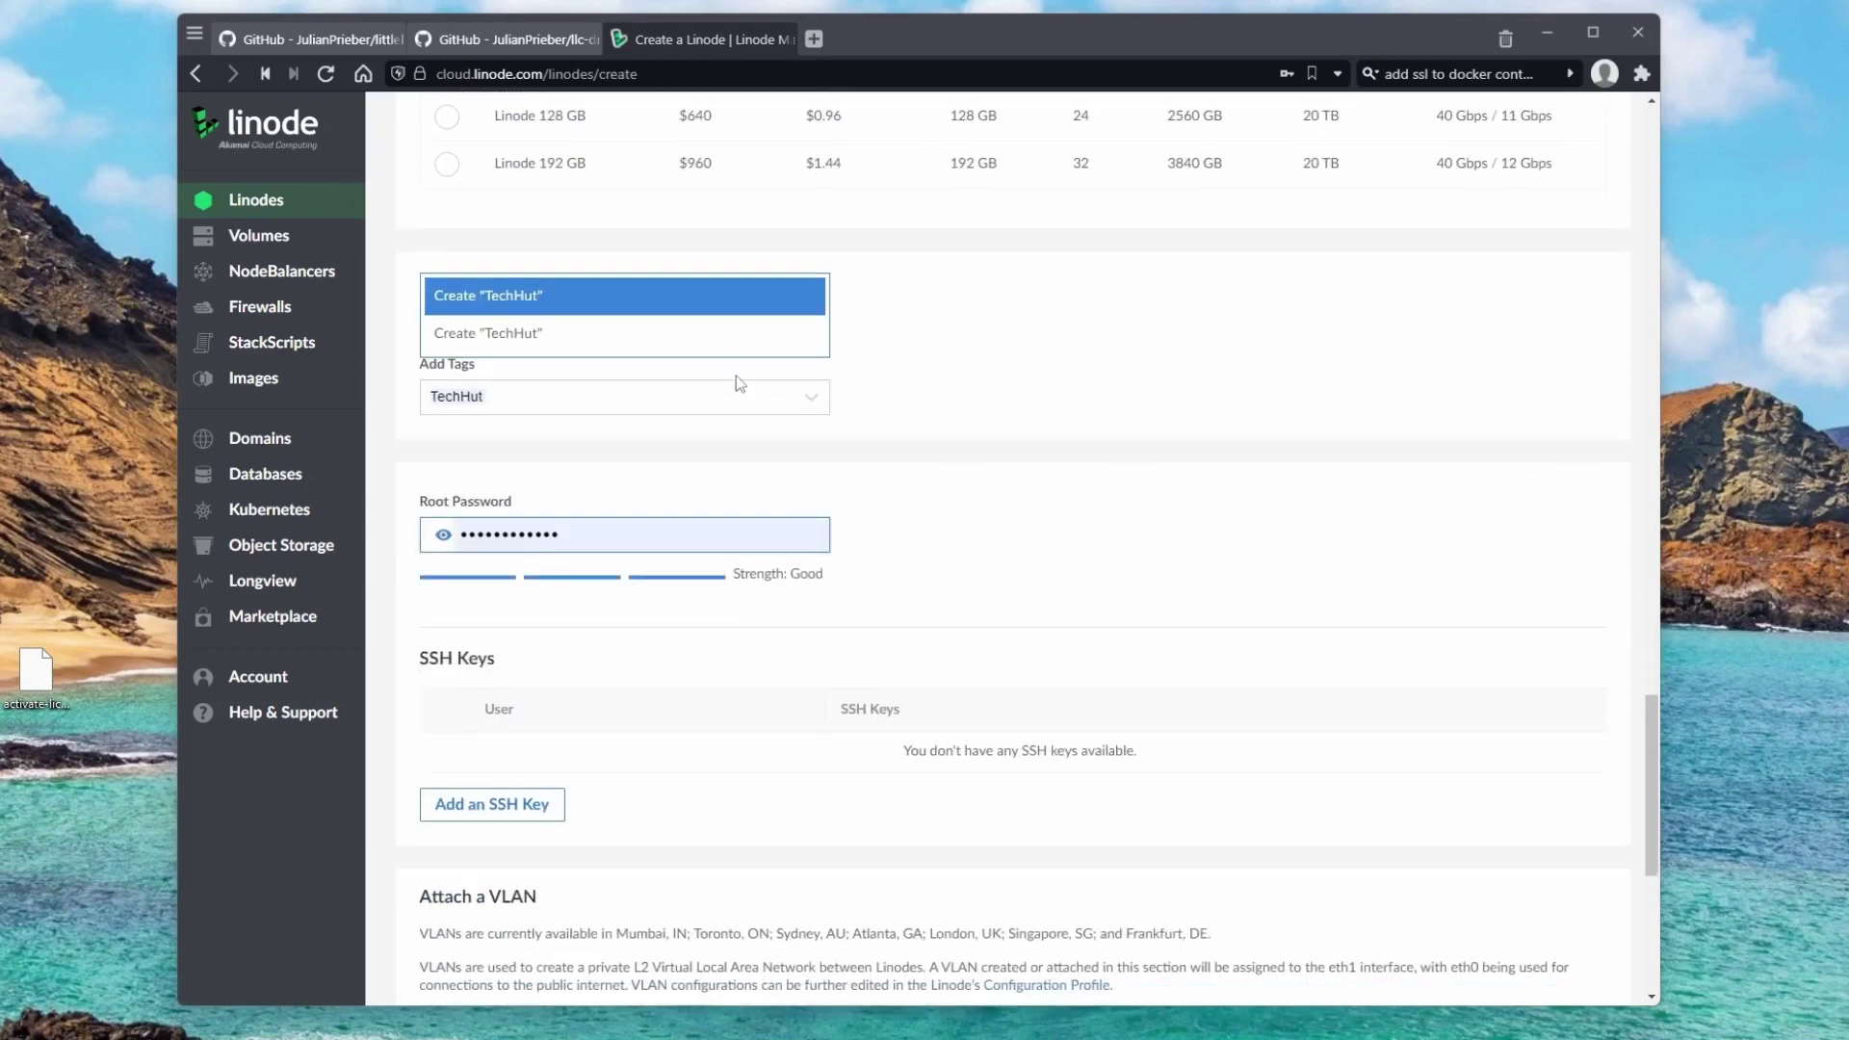
click(744, 403)
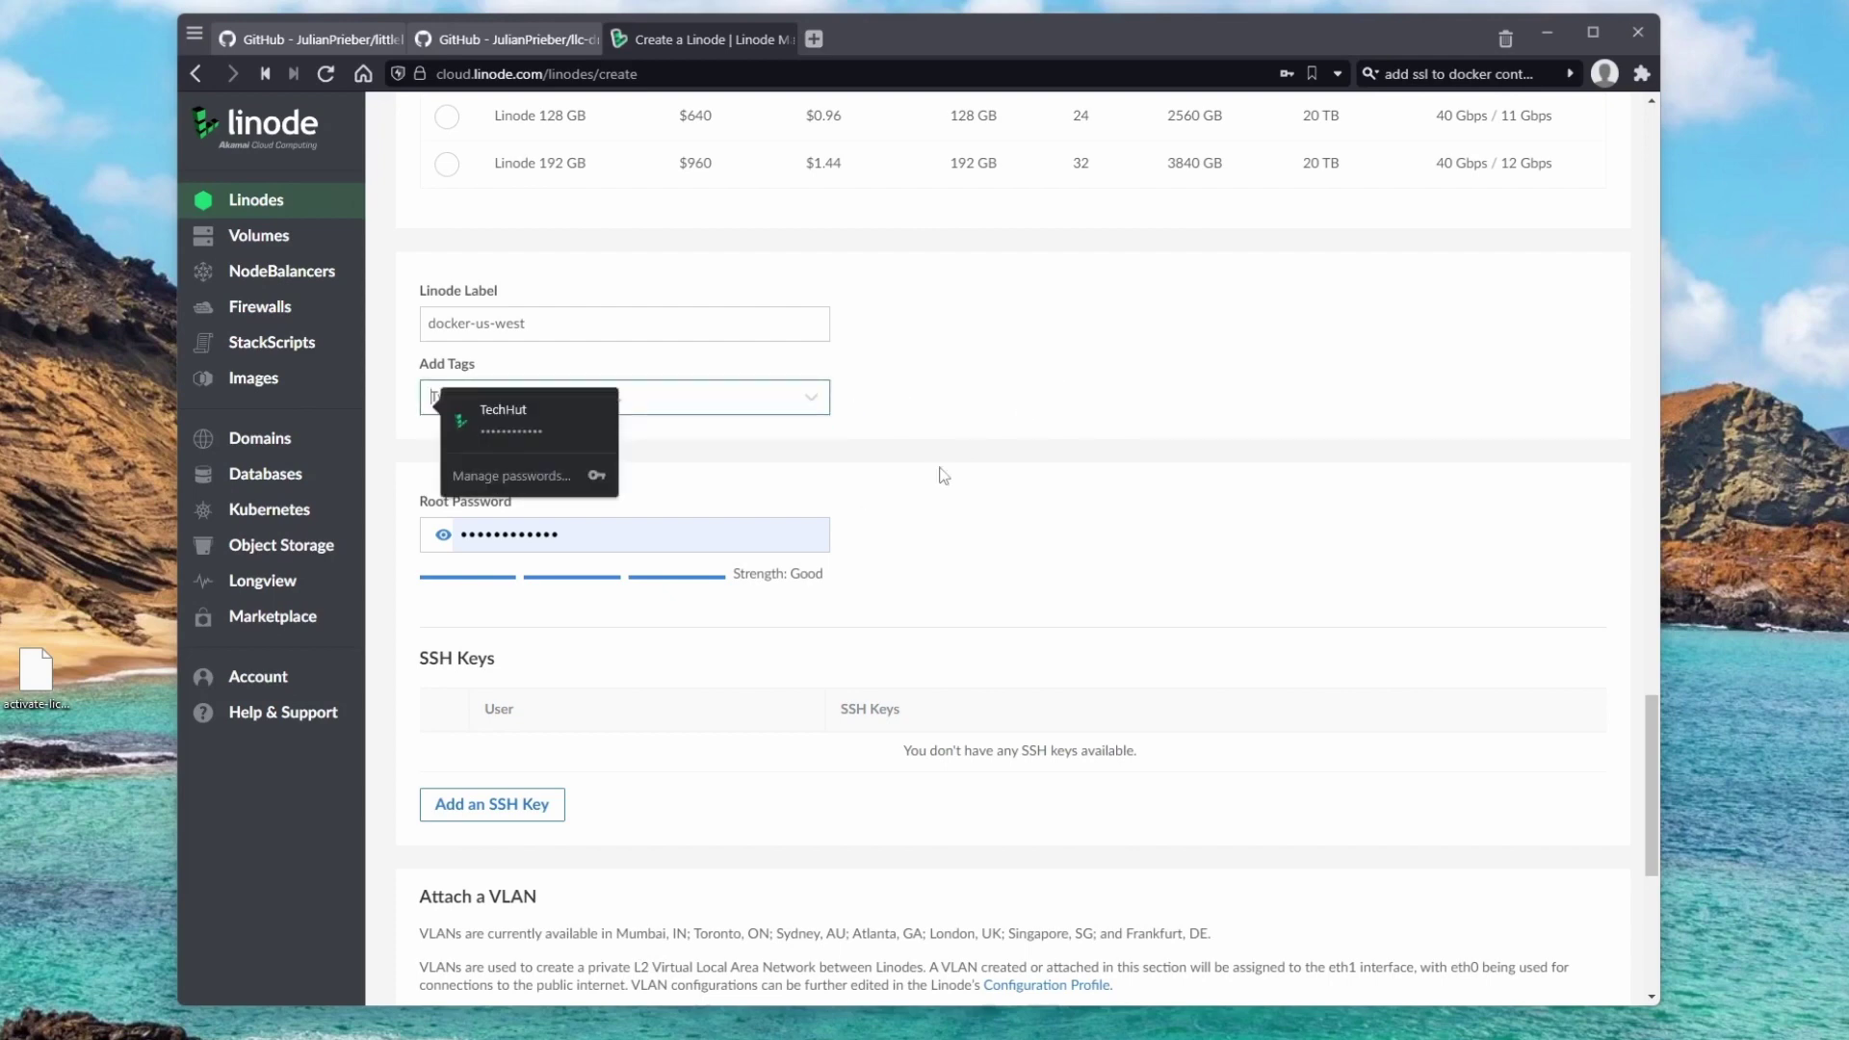
click(1002, 442)
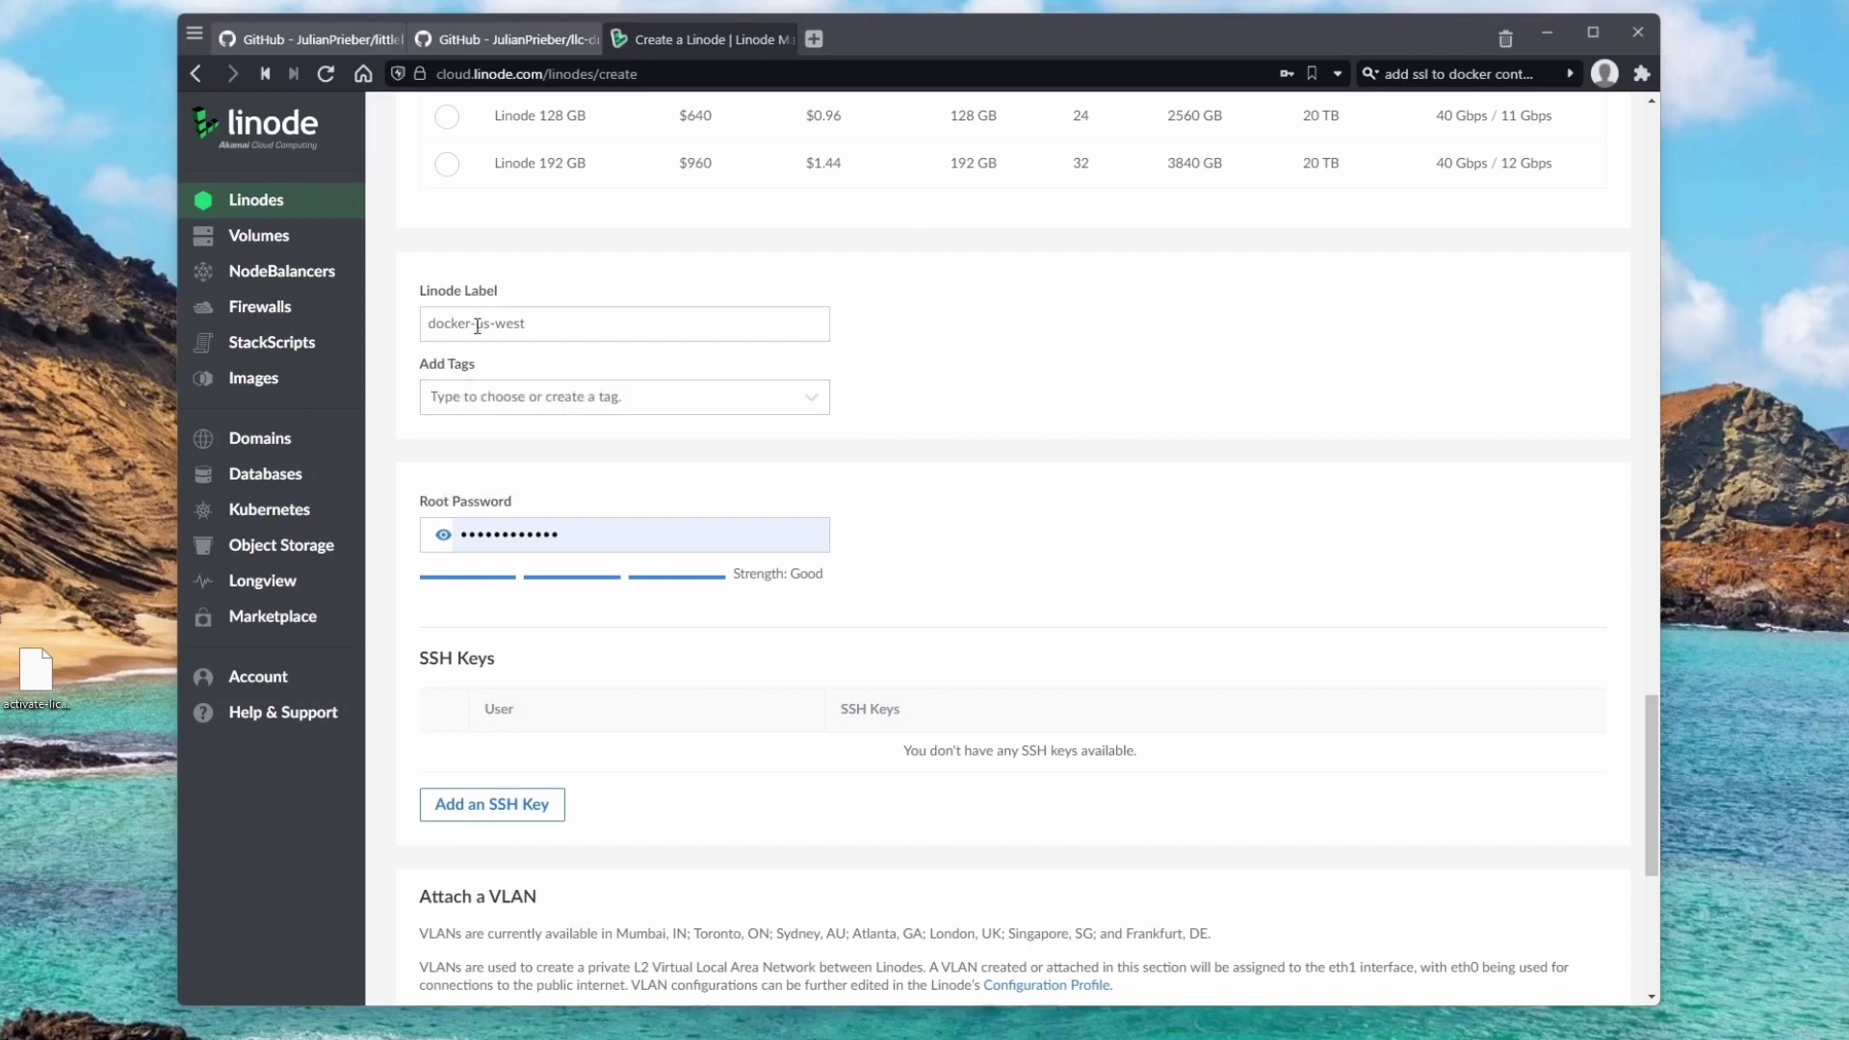
Rename the Linode label to docker-littlelink and create the Linode.
drag(477, 326, 569, 320)
text(littl)
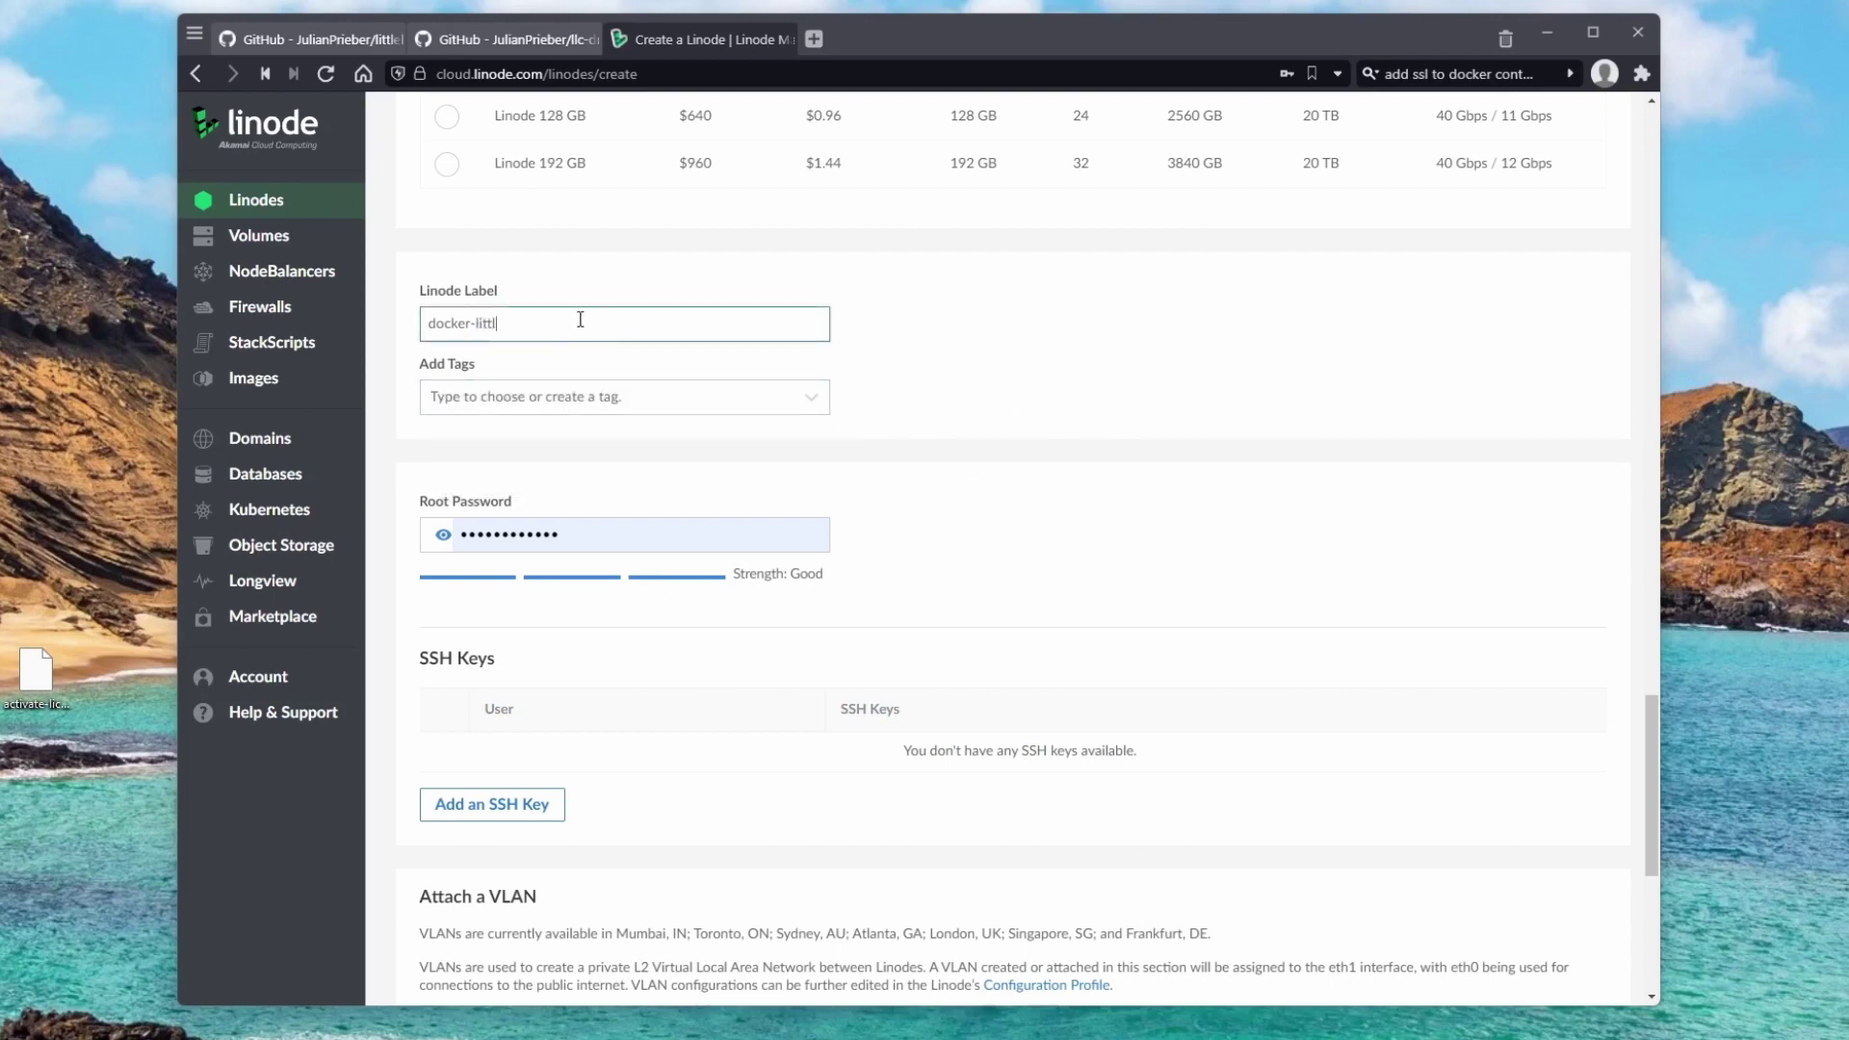
text(elink)
scroll(645, 724, down, 5)
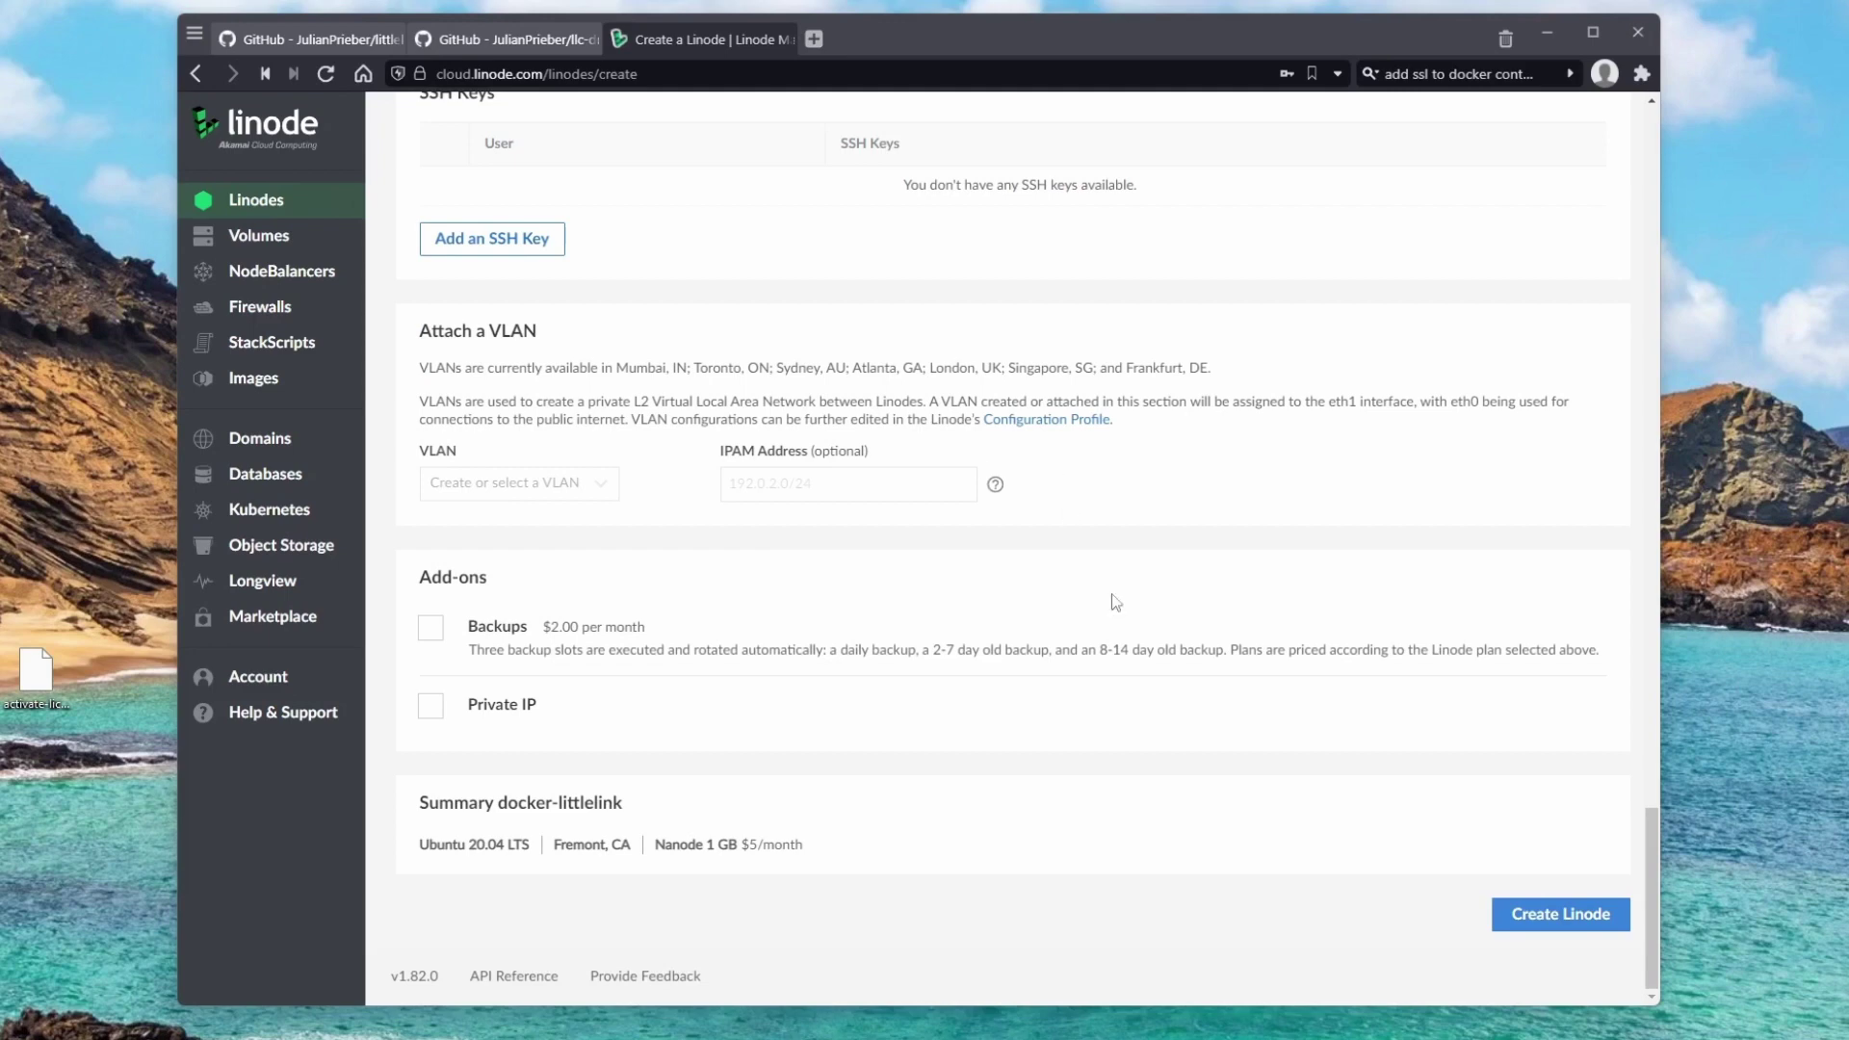
scroll(1382, 636, up, 3)
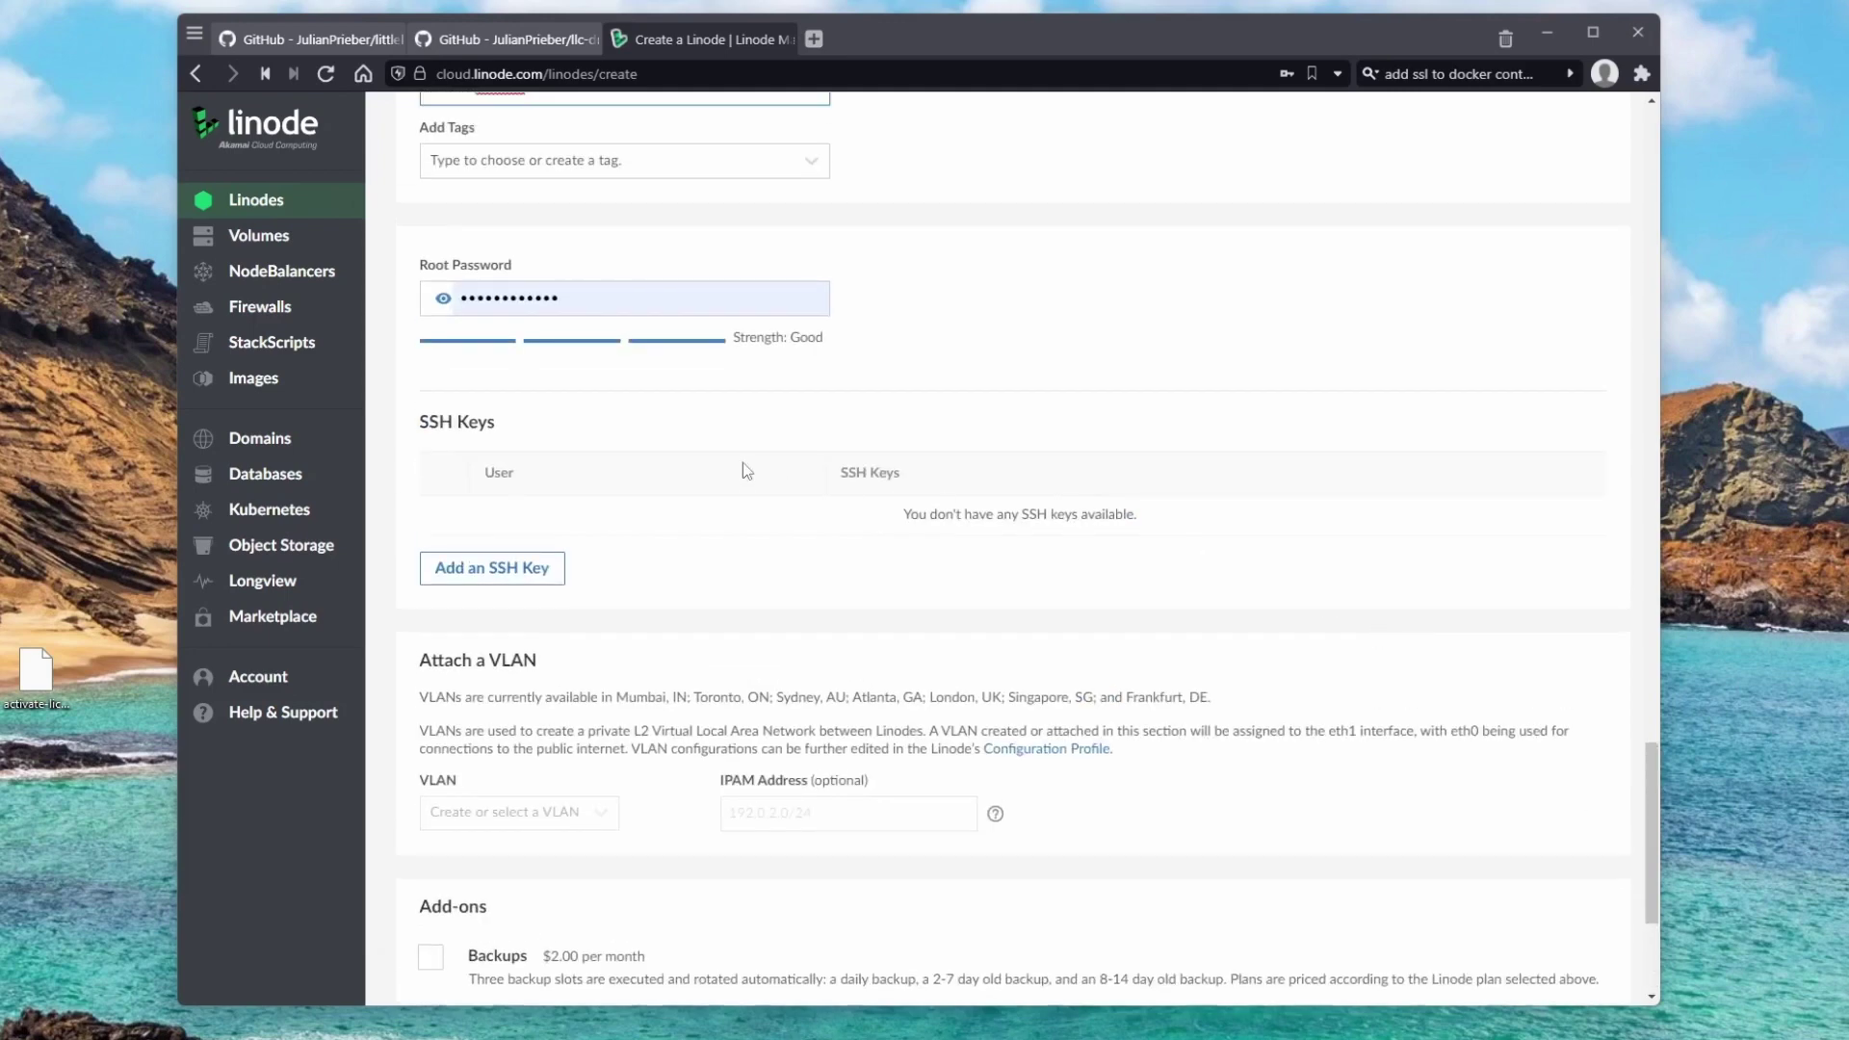
scroll(916, 540, down, 3)
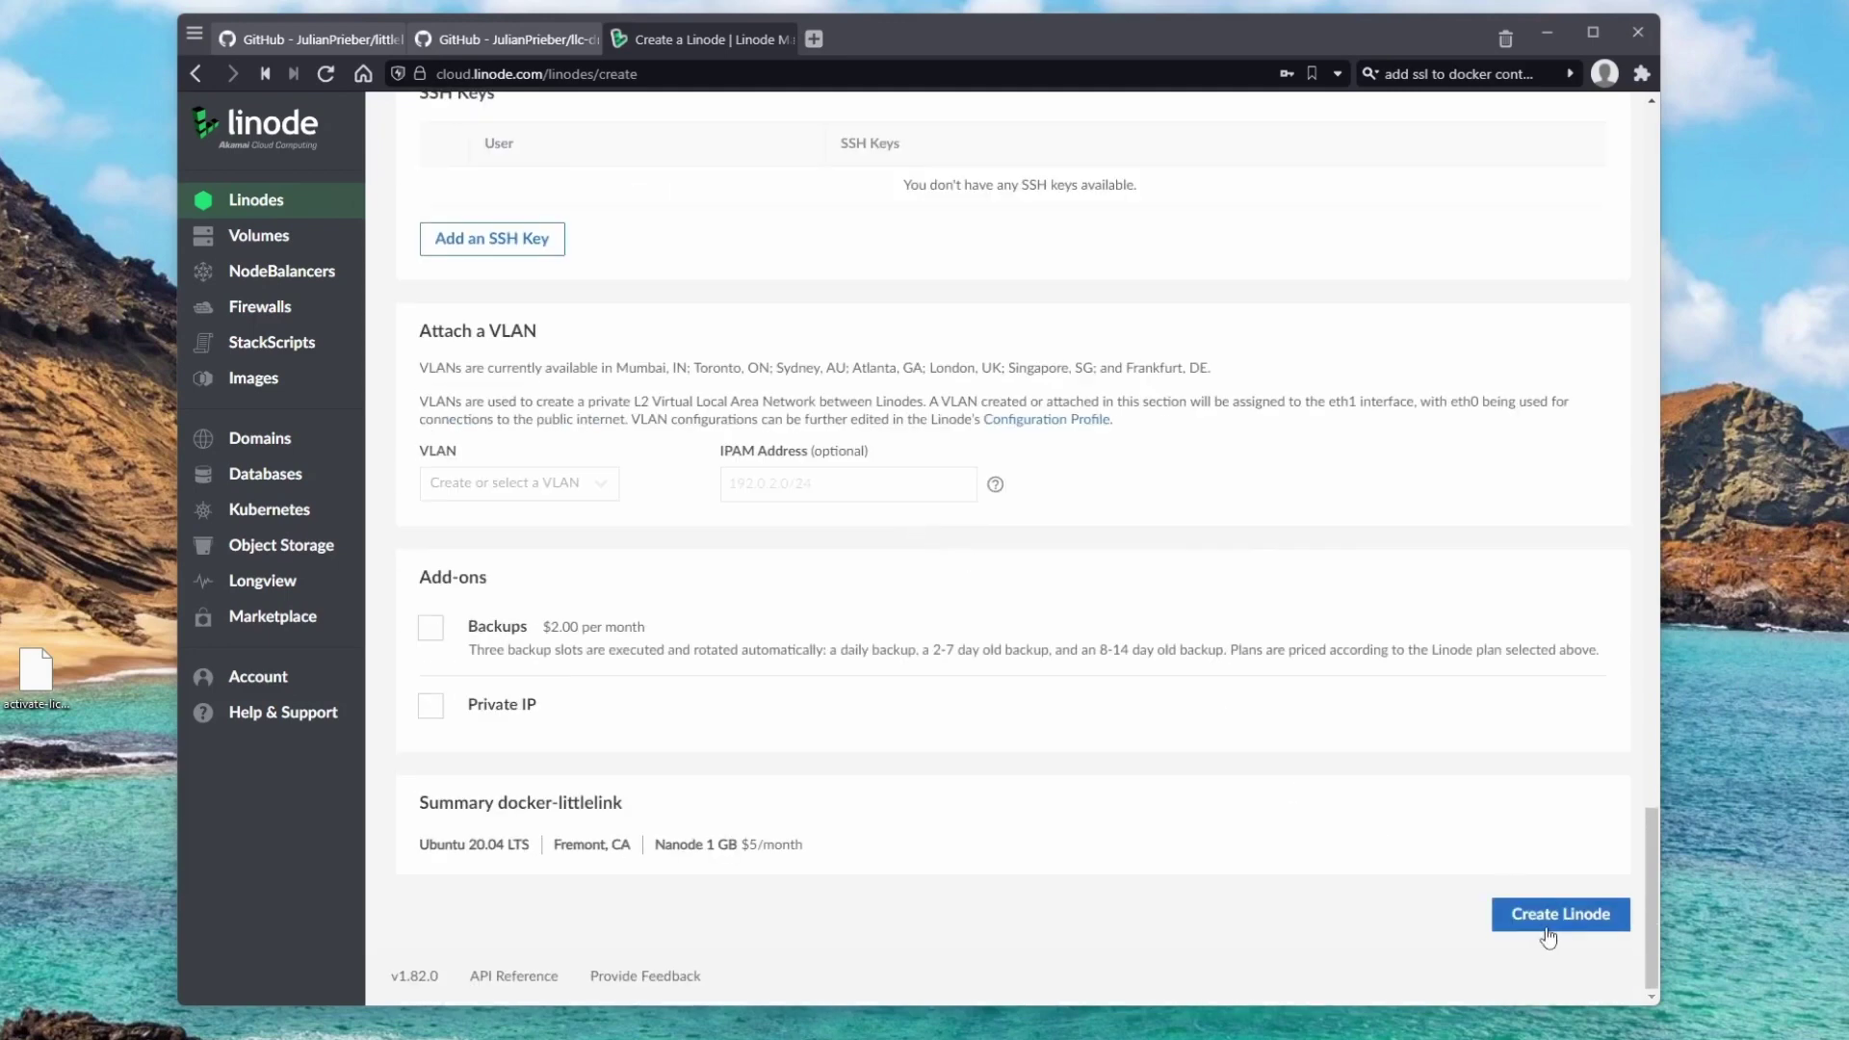
click(1548, 937)
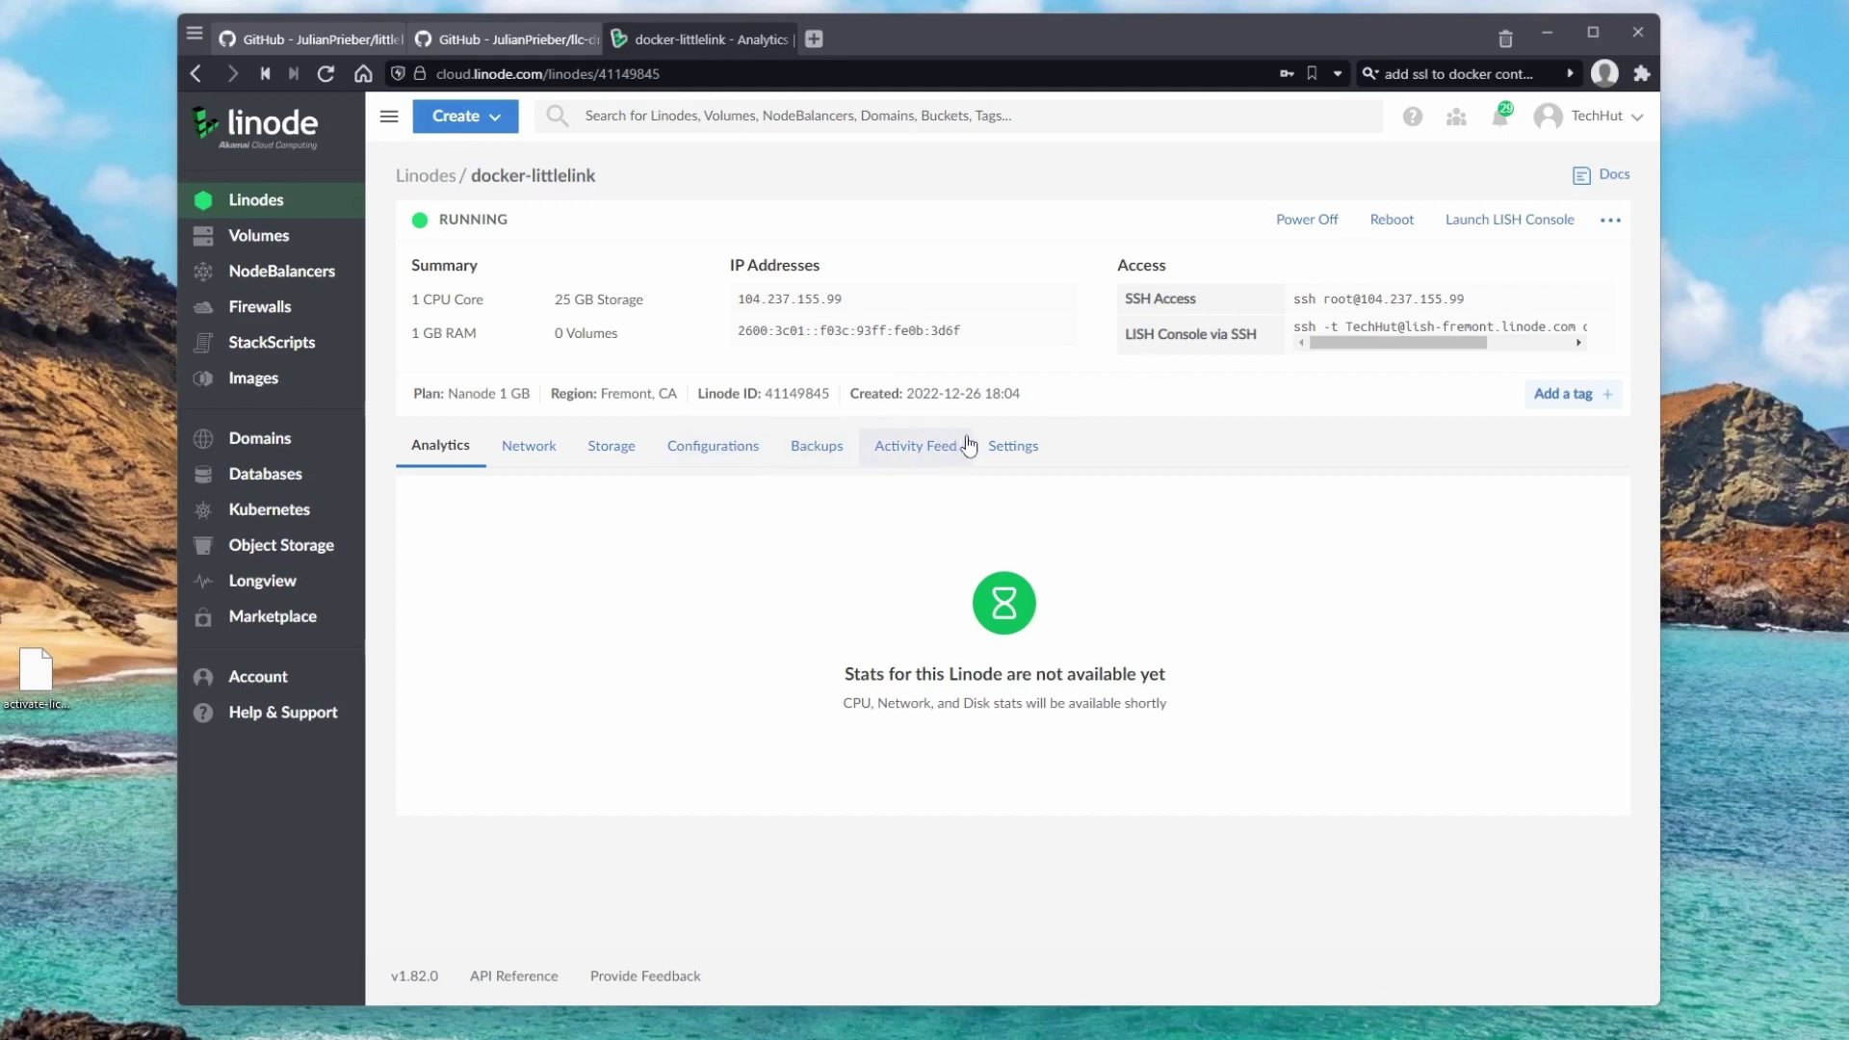
Watch docker-littlelink's setup finish in the LISH console, then copy its SSH access command.
click(1479, 232)
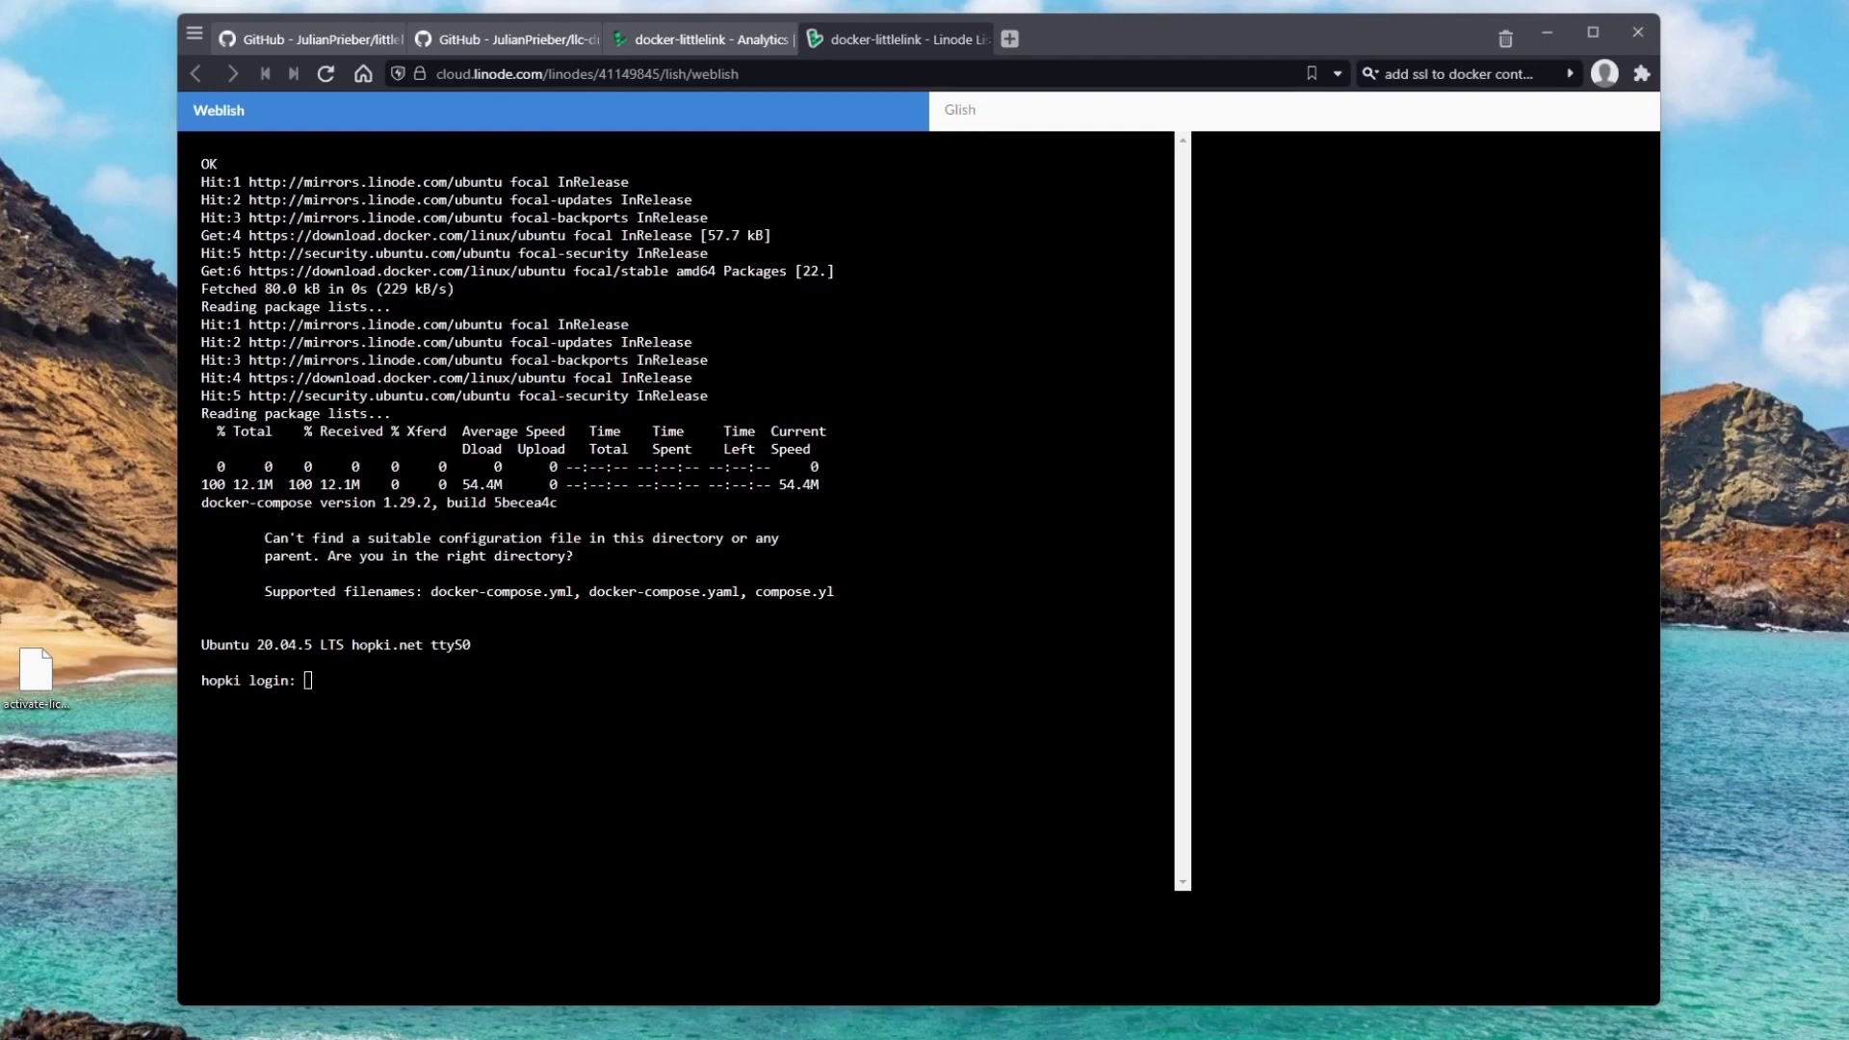
click(979, 38)
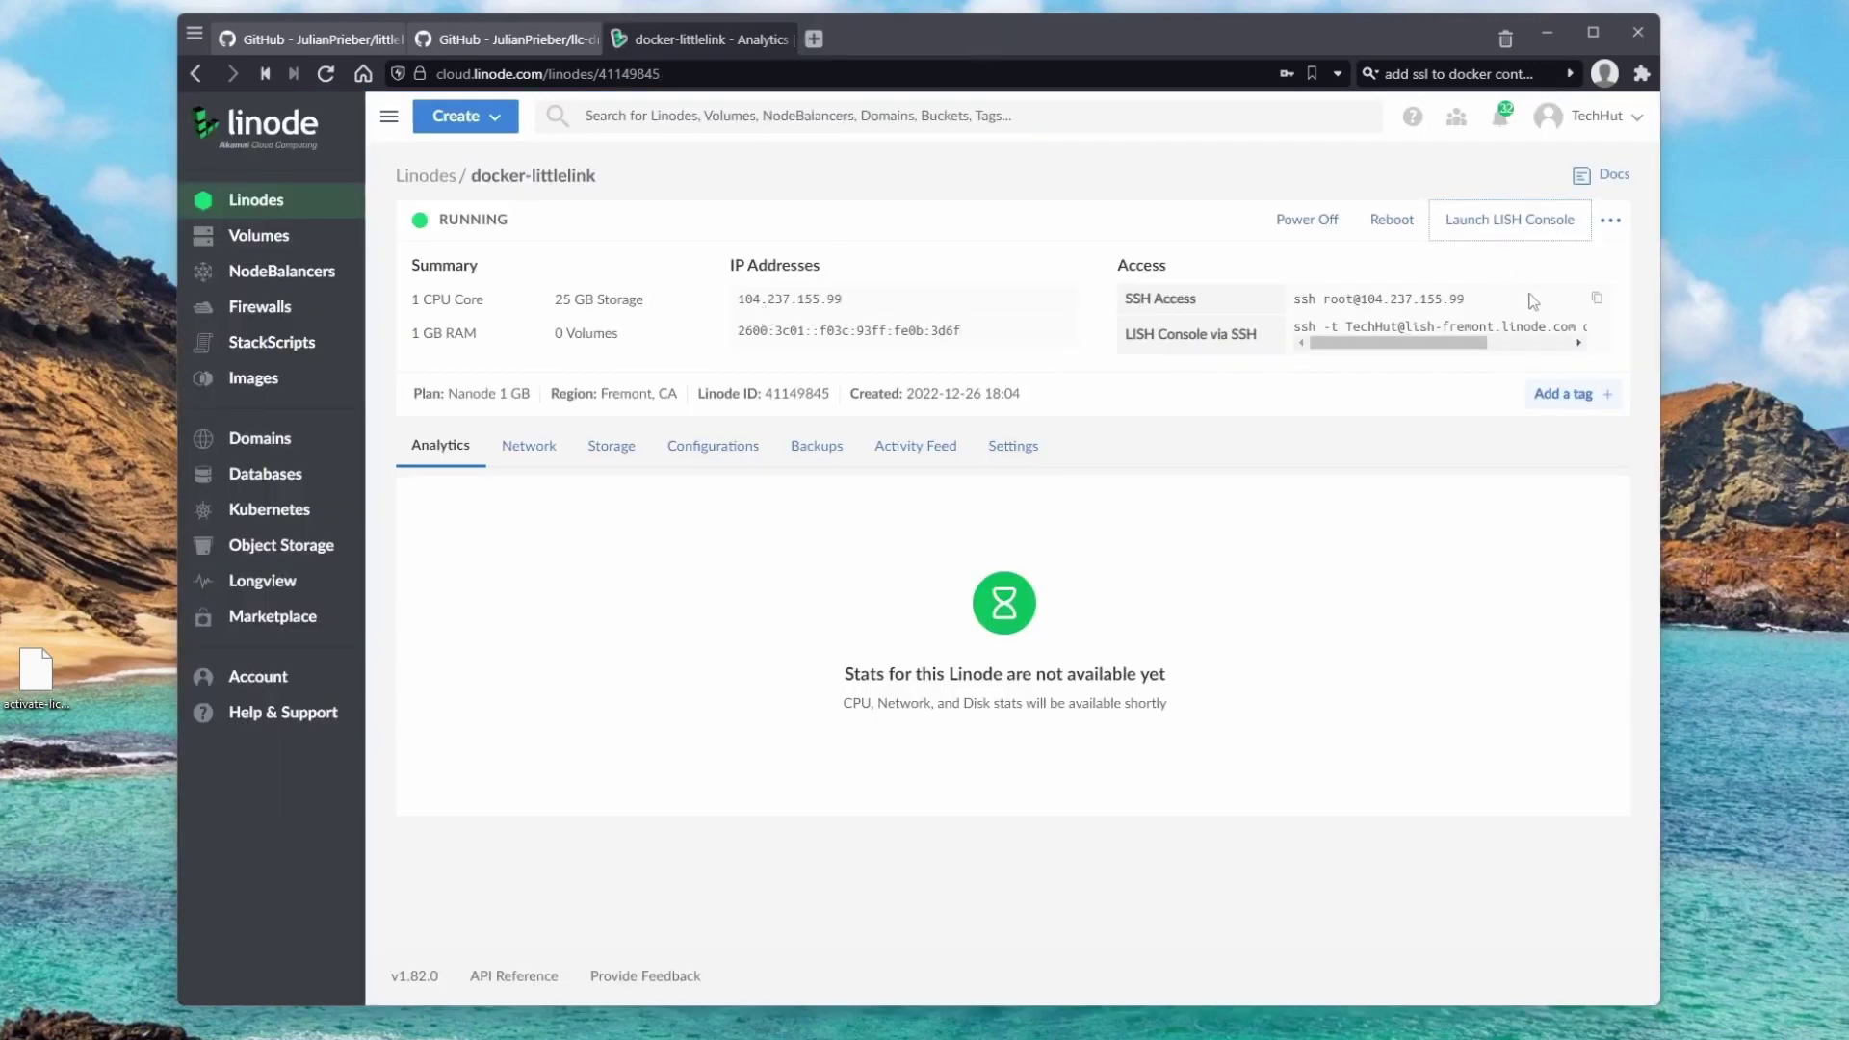
click(1597, 299)
SSH into 104.237.155.99 with your own username instead of root, accepting the host key.
key(super+1)
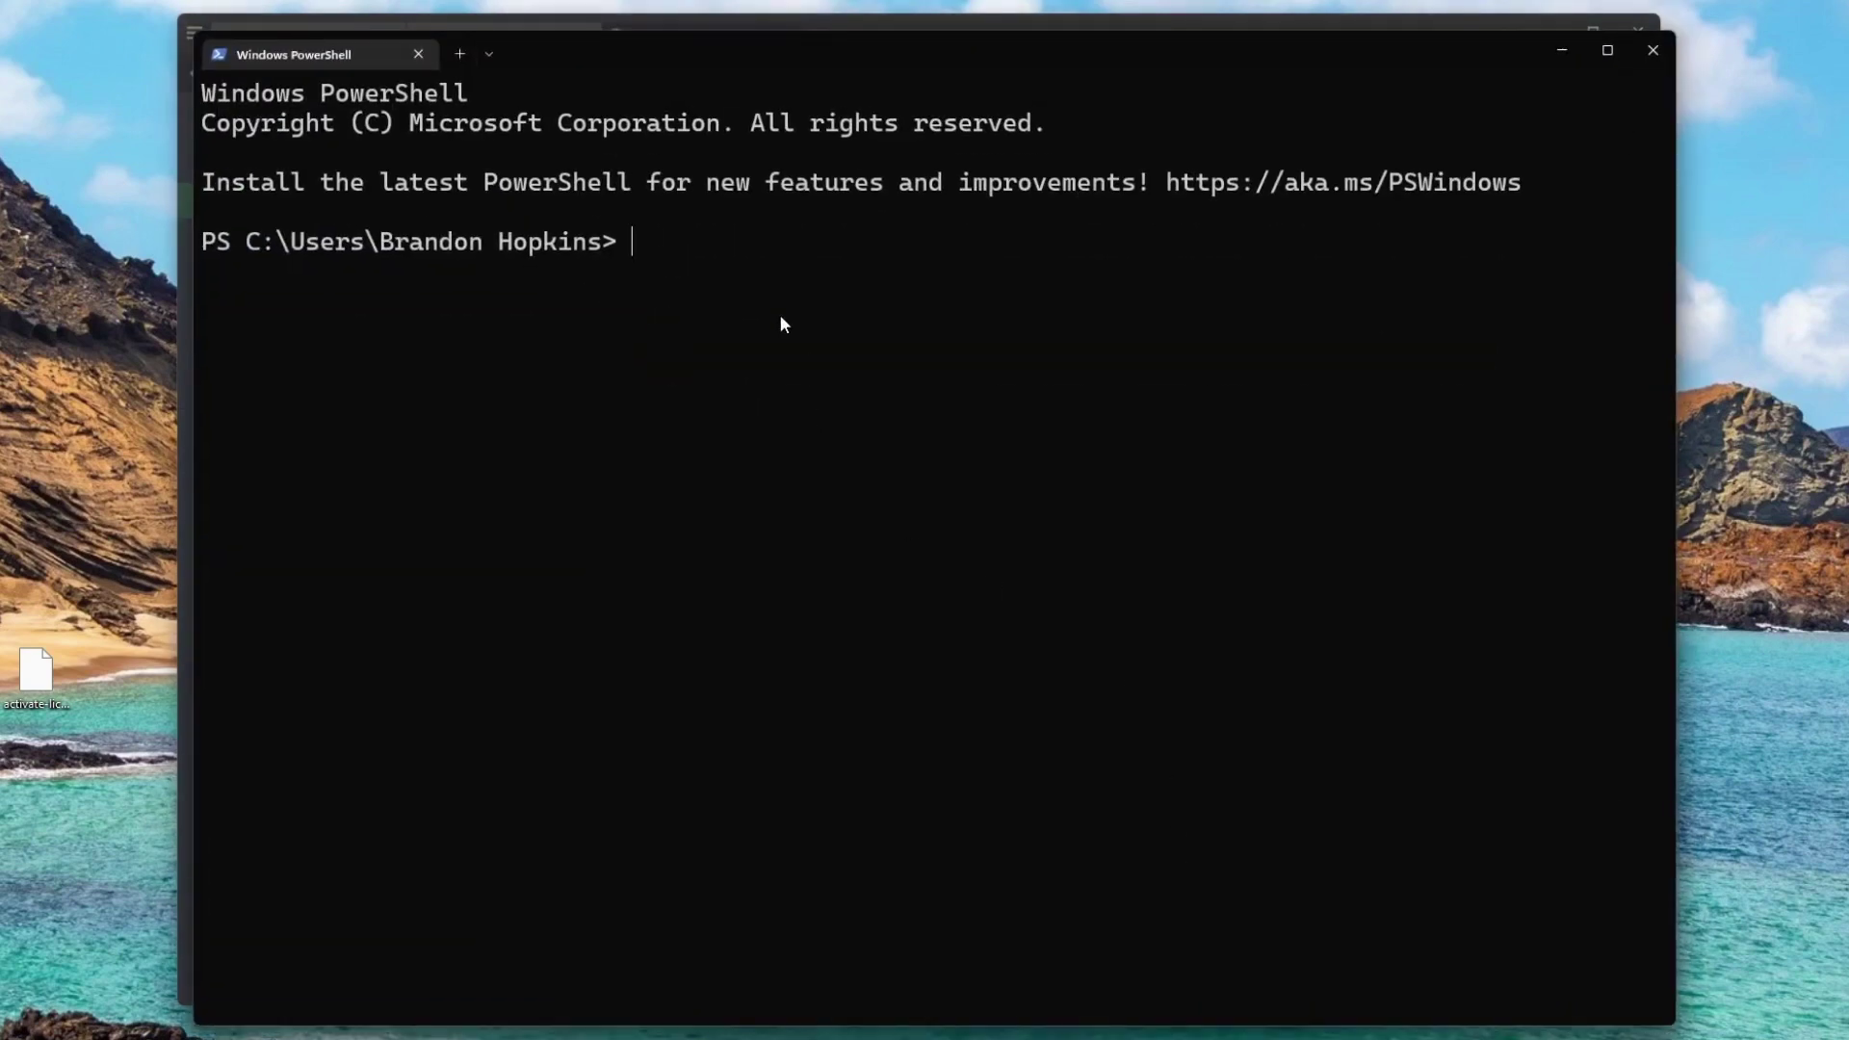
key(ctrl+v)
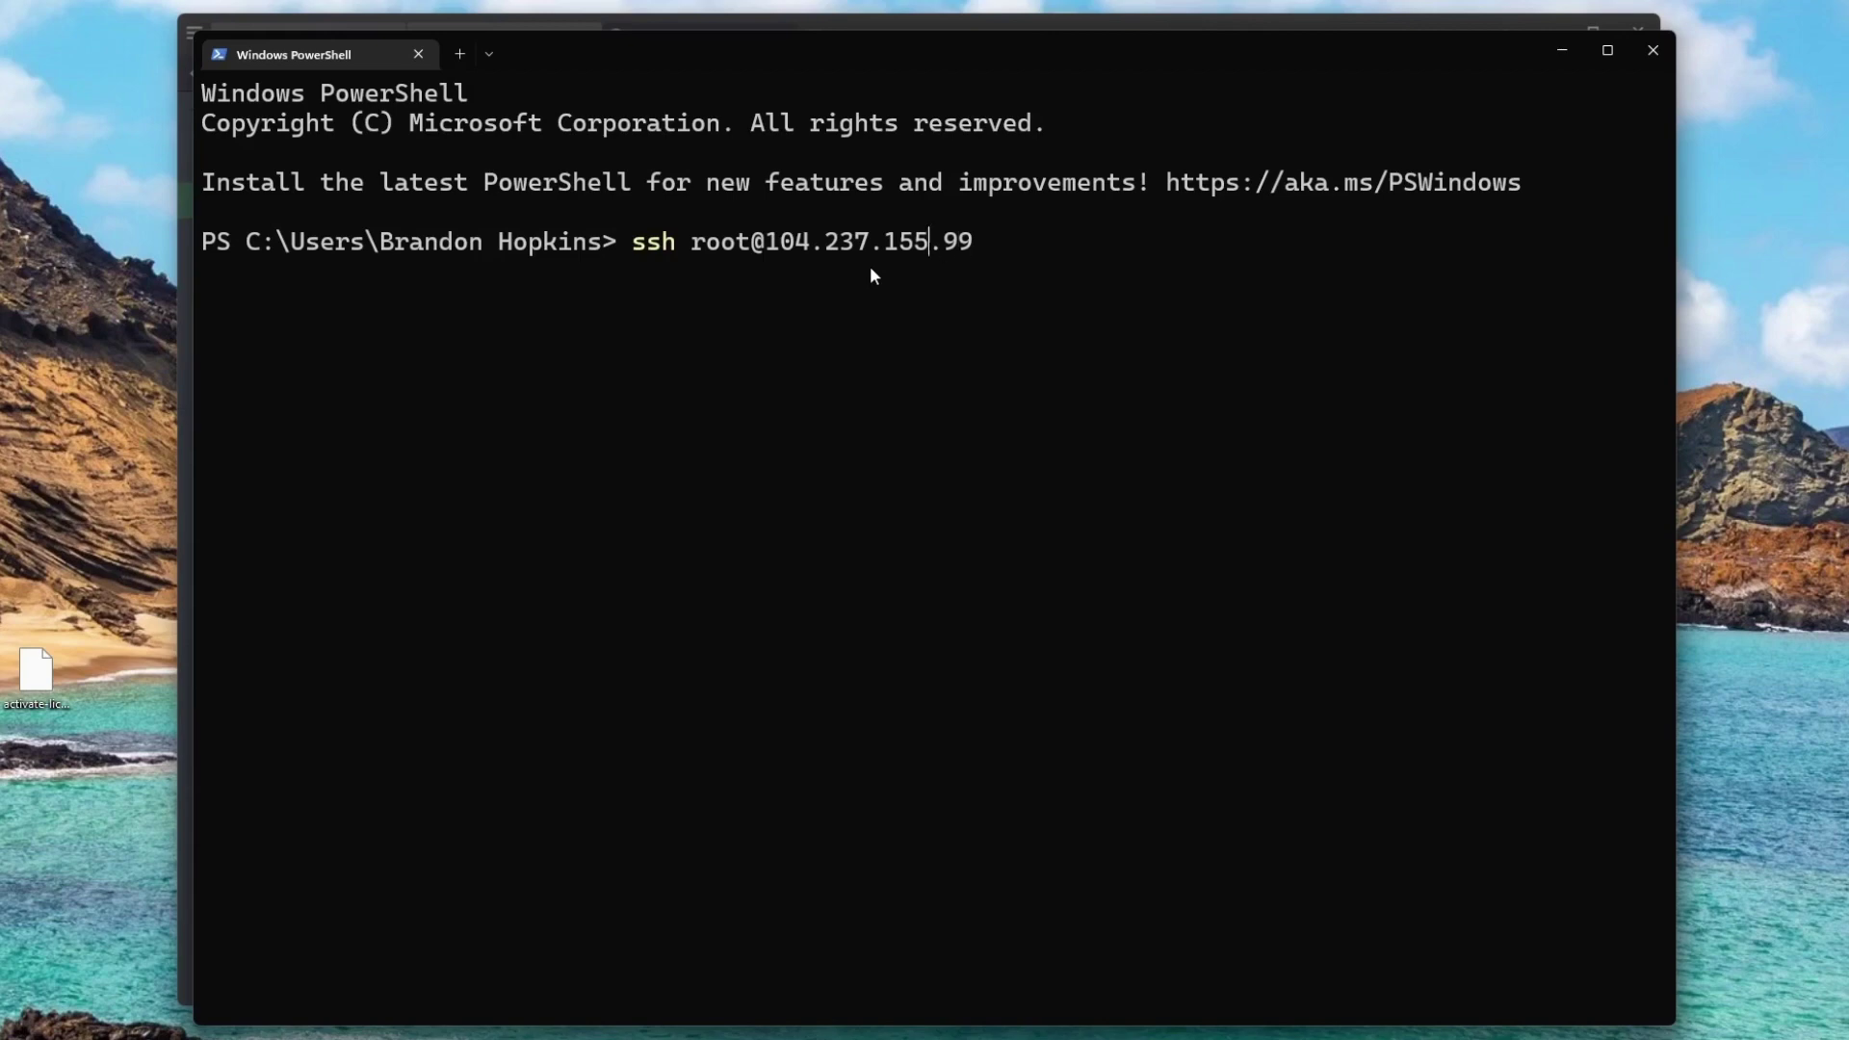
key(Left)
key(Left)
key(Left)
key(Left)
key(Left)
key(Left)
key(Left)
key(Left)
key(Left)
key(Left)
key(Left)
key(Left)
key(BackSpace)
key(BackSpace)
key(BackSpace)
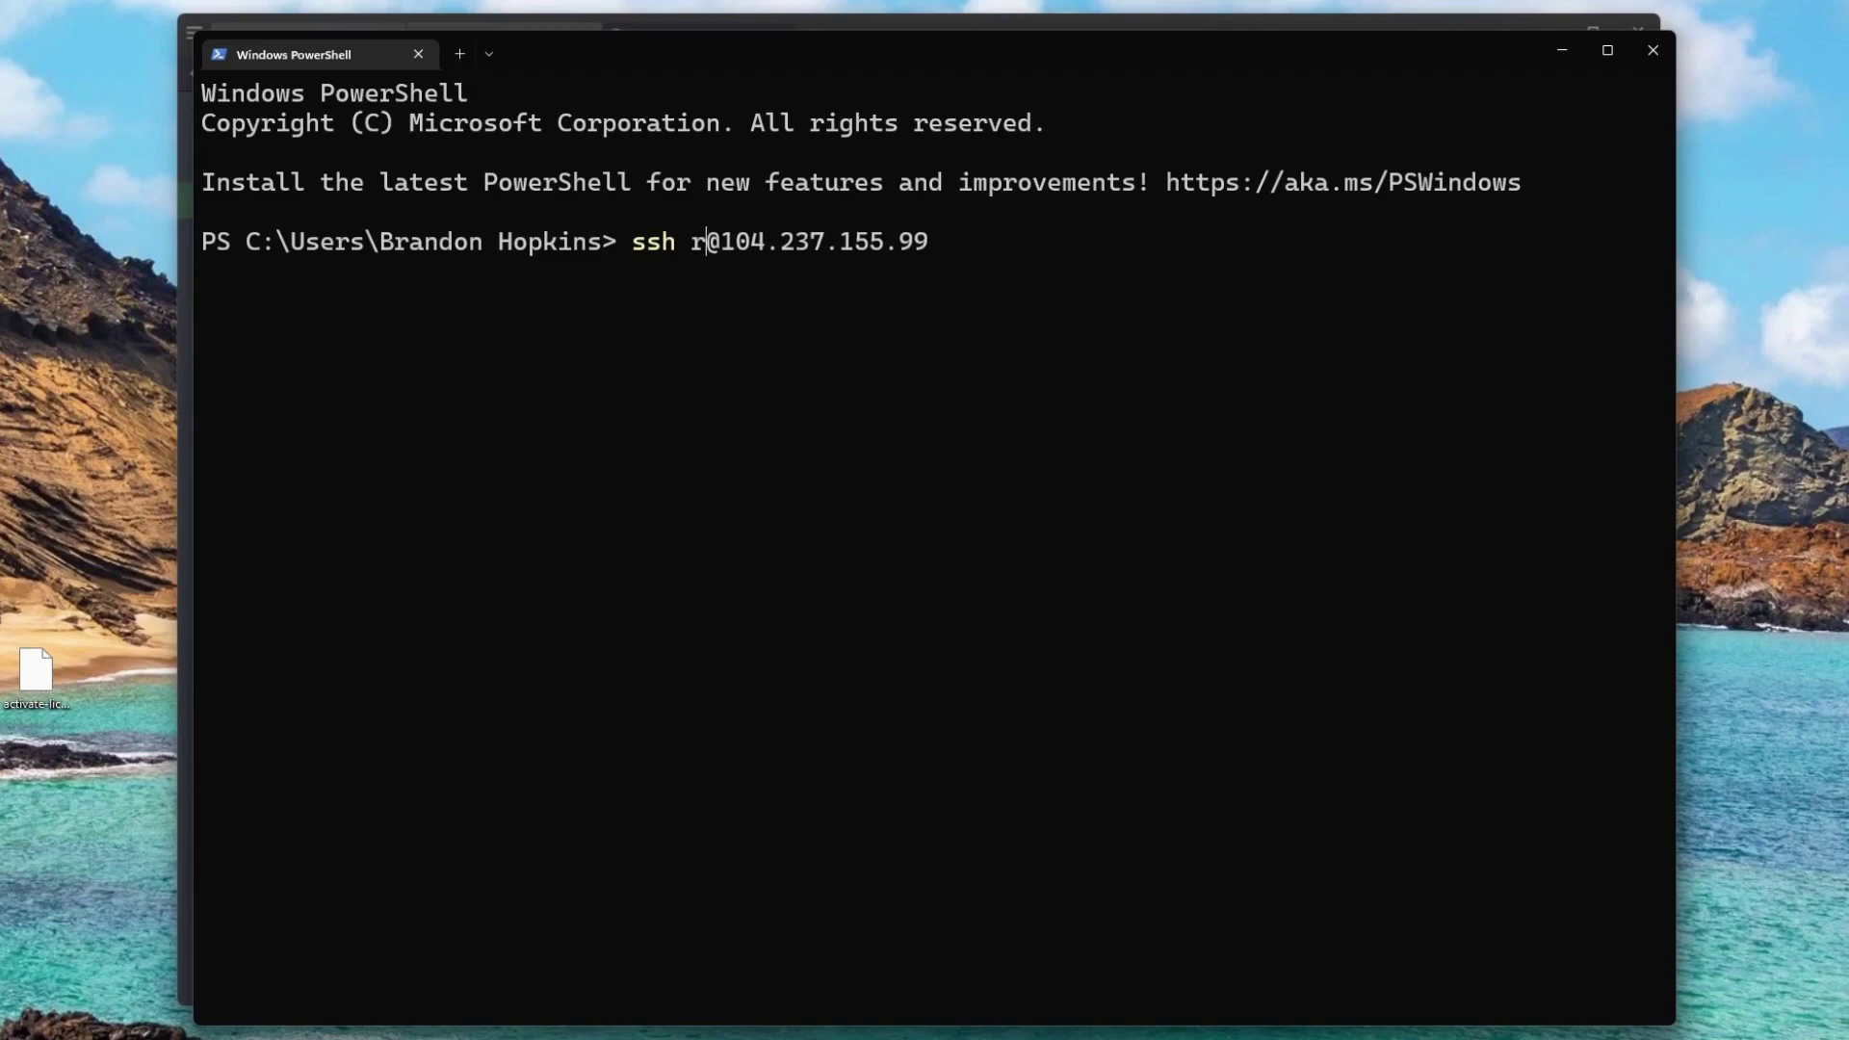
key(BackSpace)
text(bran)
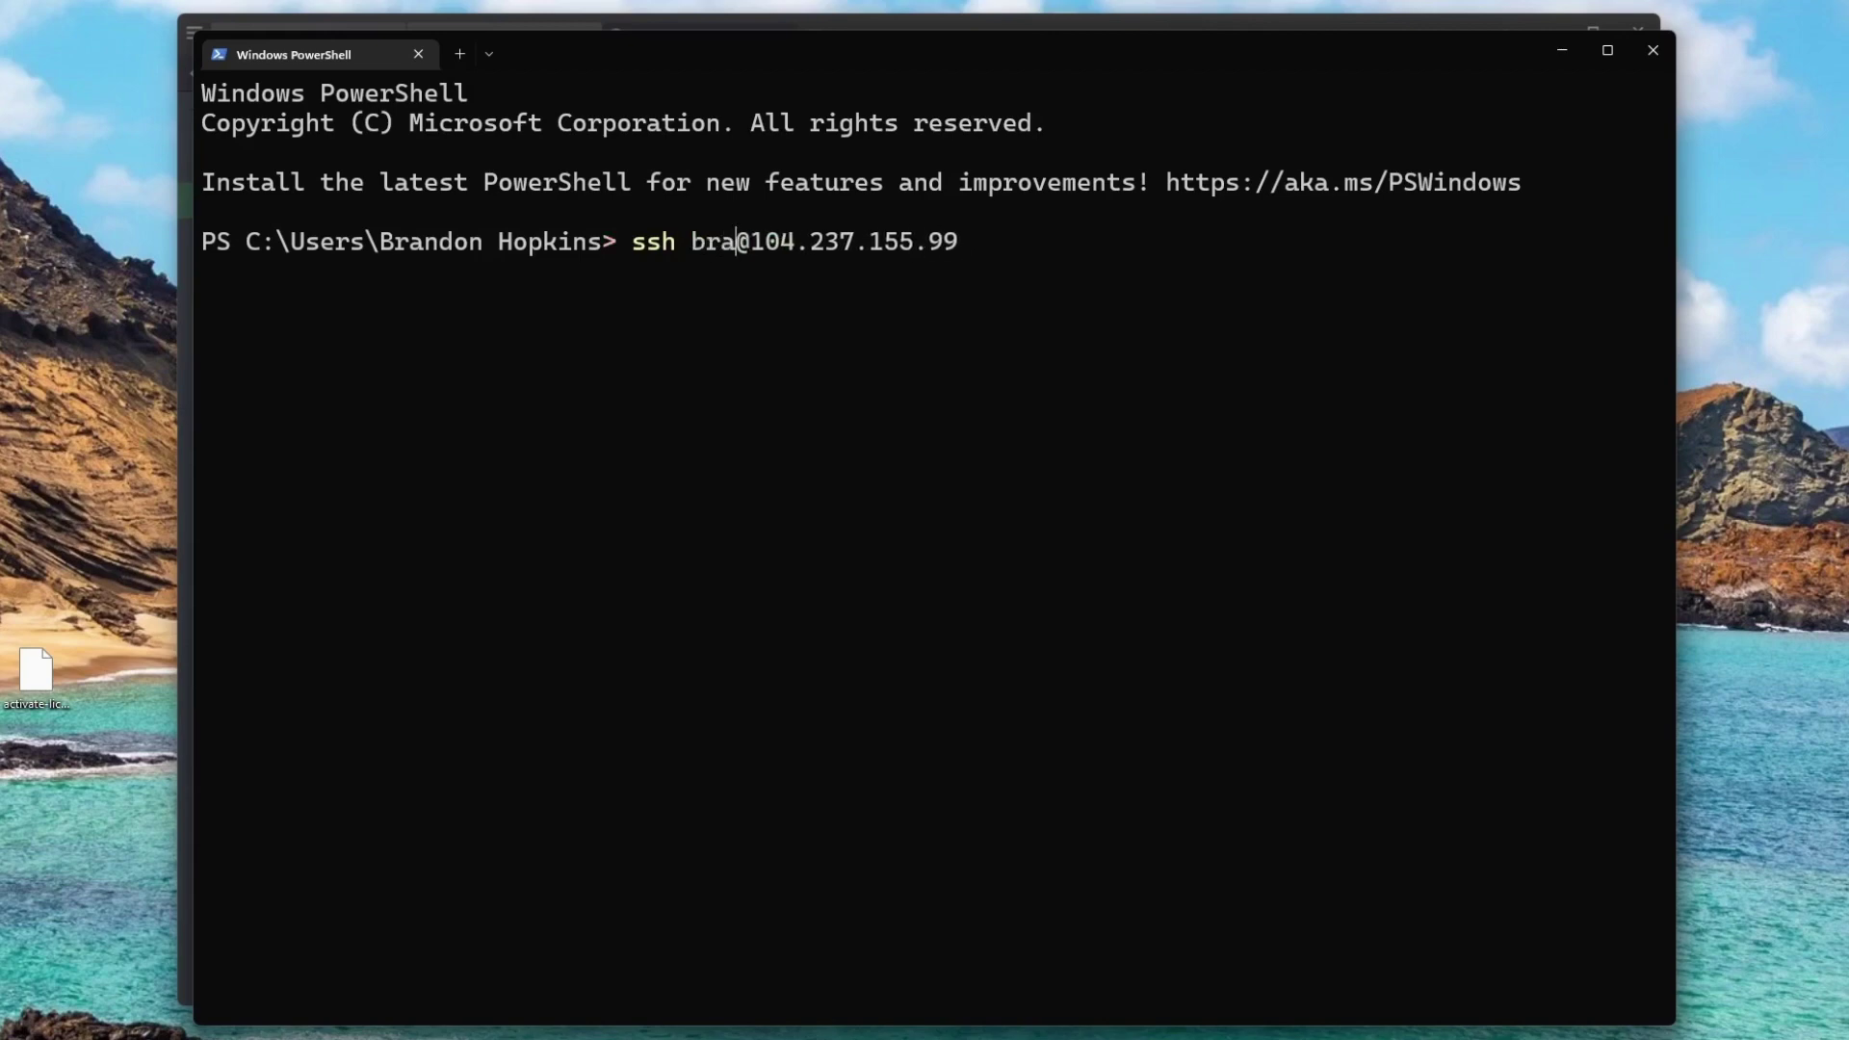
text(don)
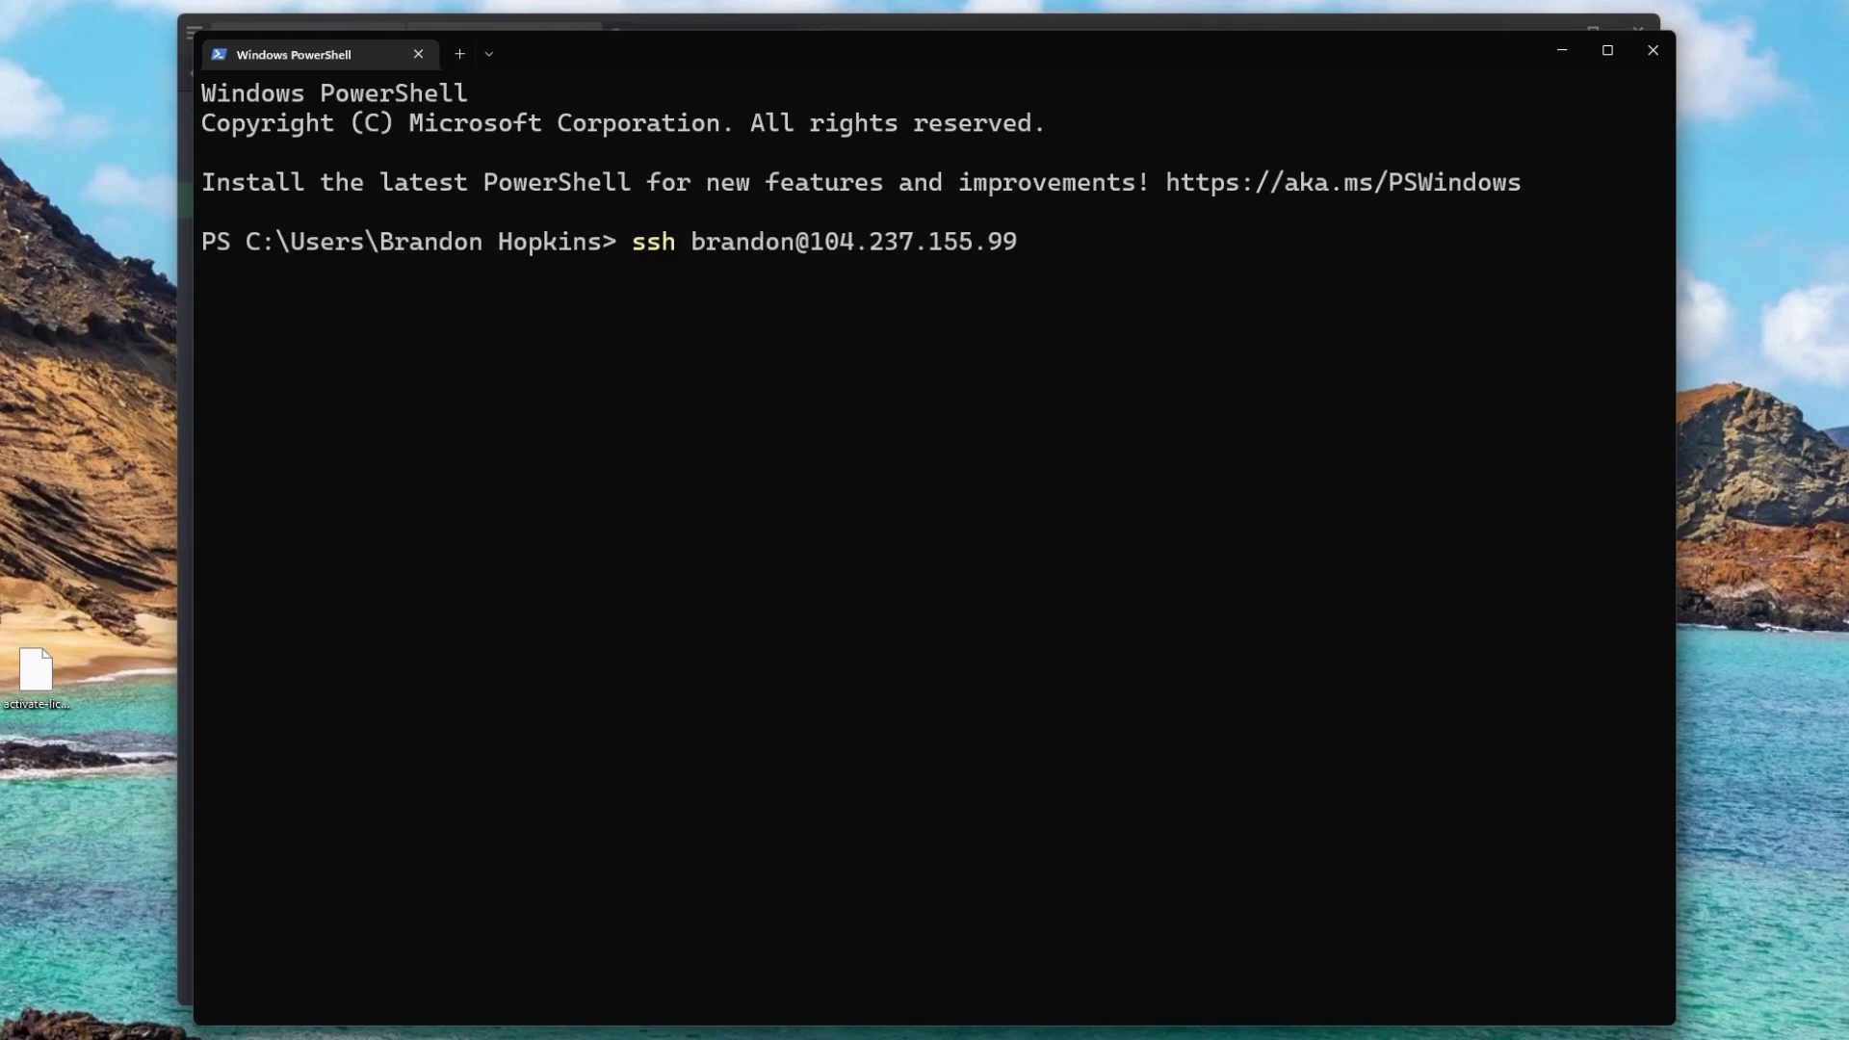
key(Return)
text(yes)
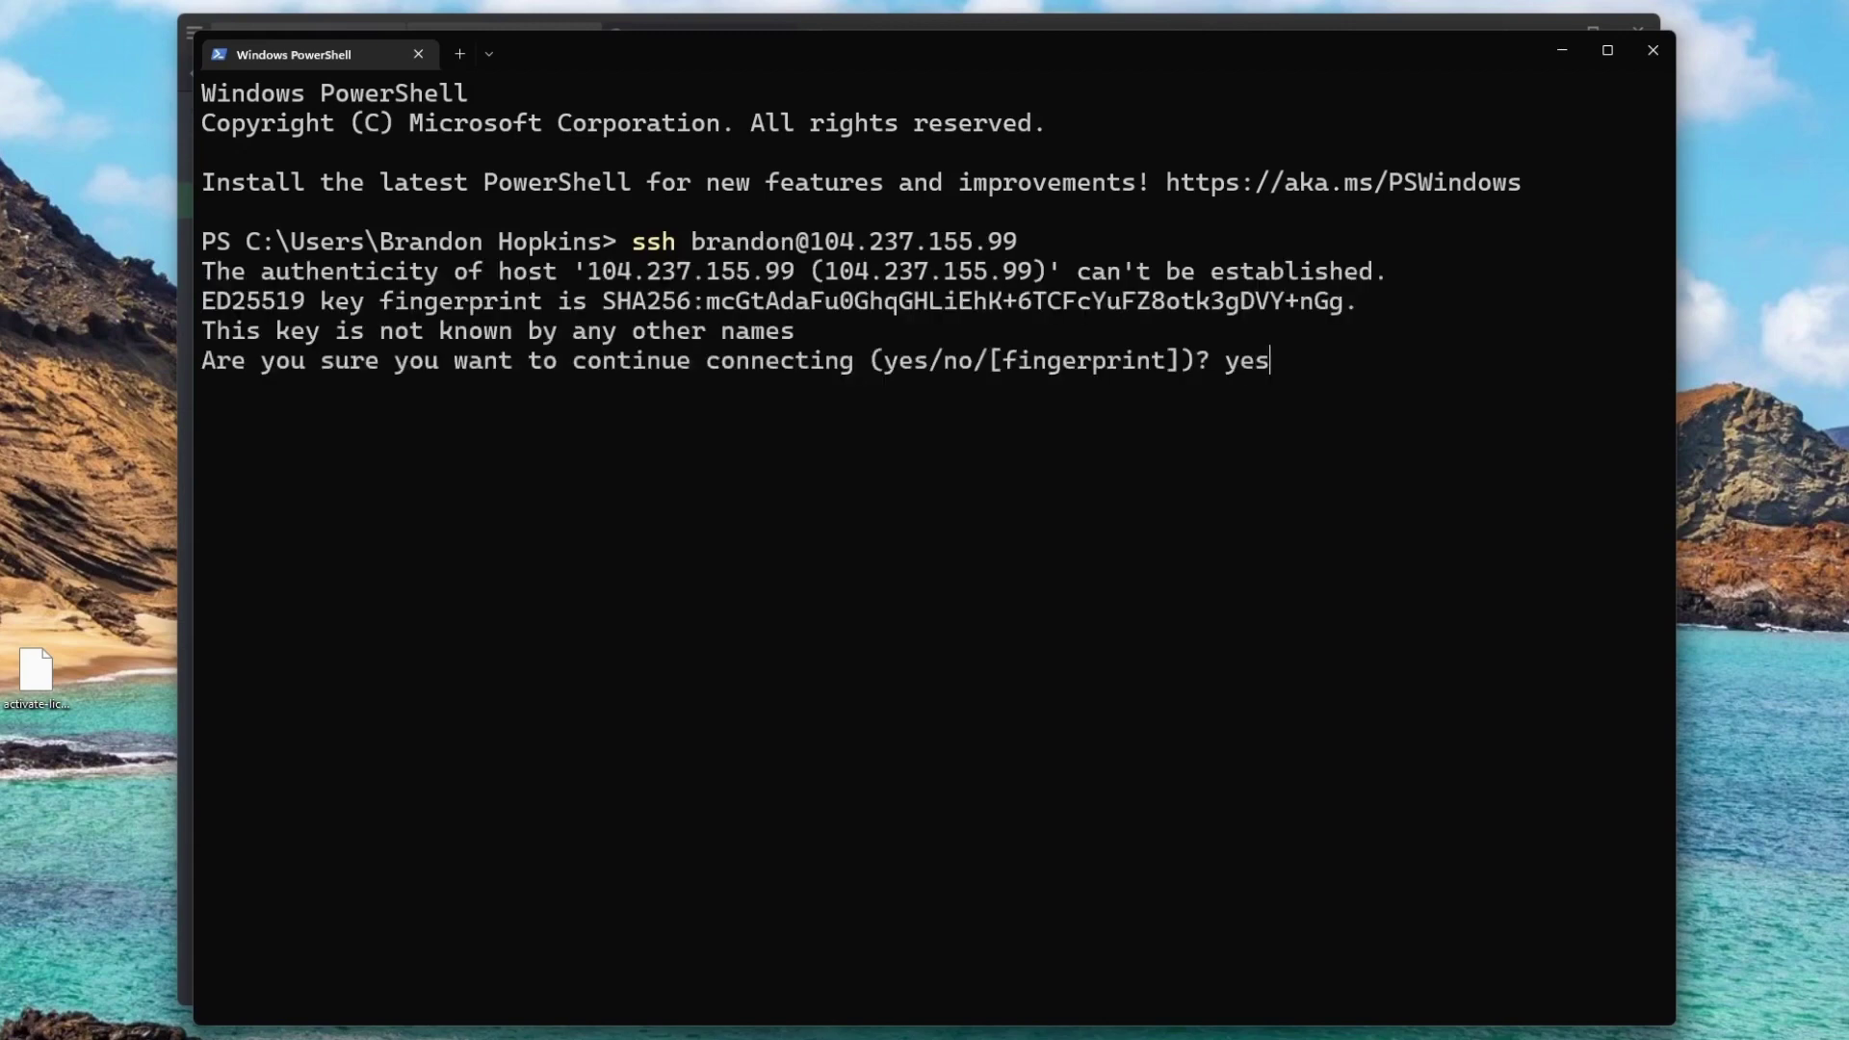
key(Return)
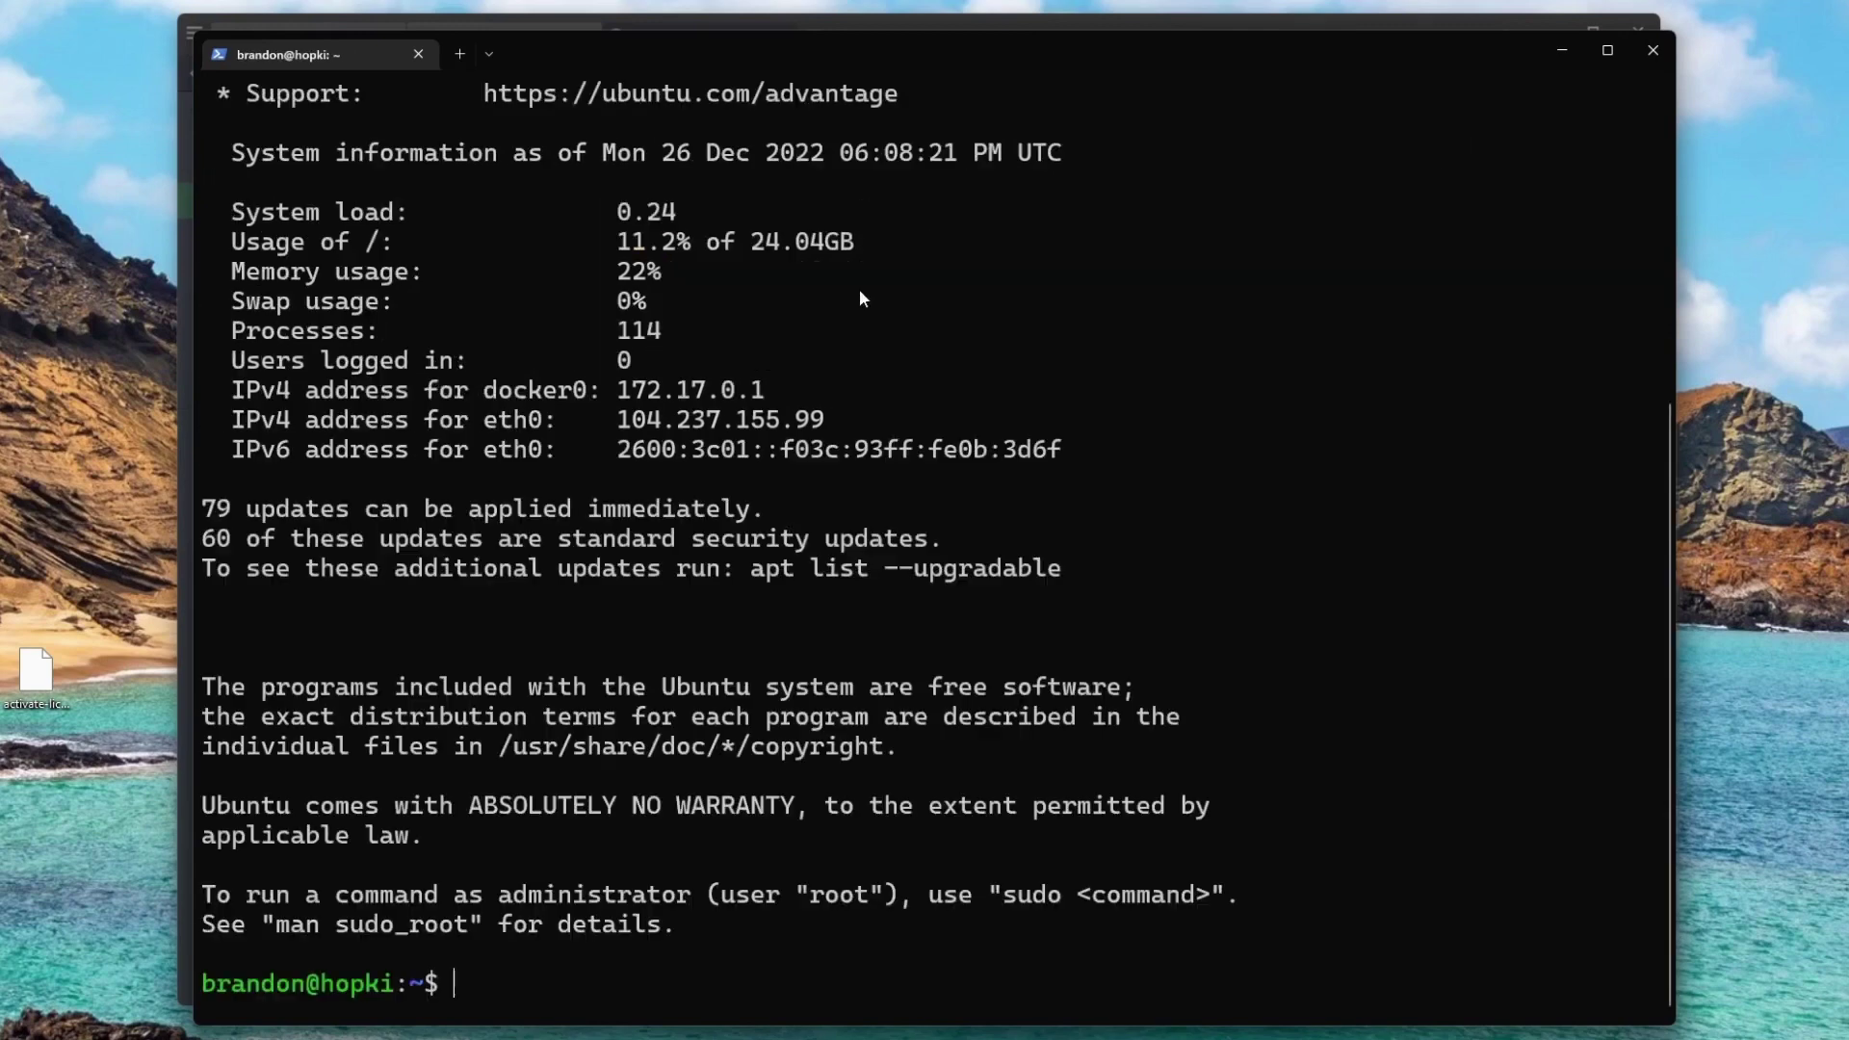
text(sudo apt )
text(updat)
text(e)
Run 'sudo apt update && sudo apt upgrade -y' and enter the sudo password.
key(ctrl+Left)
text(apt)
key(End)
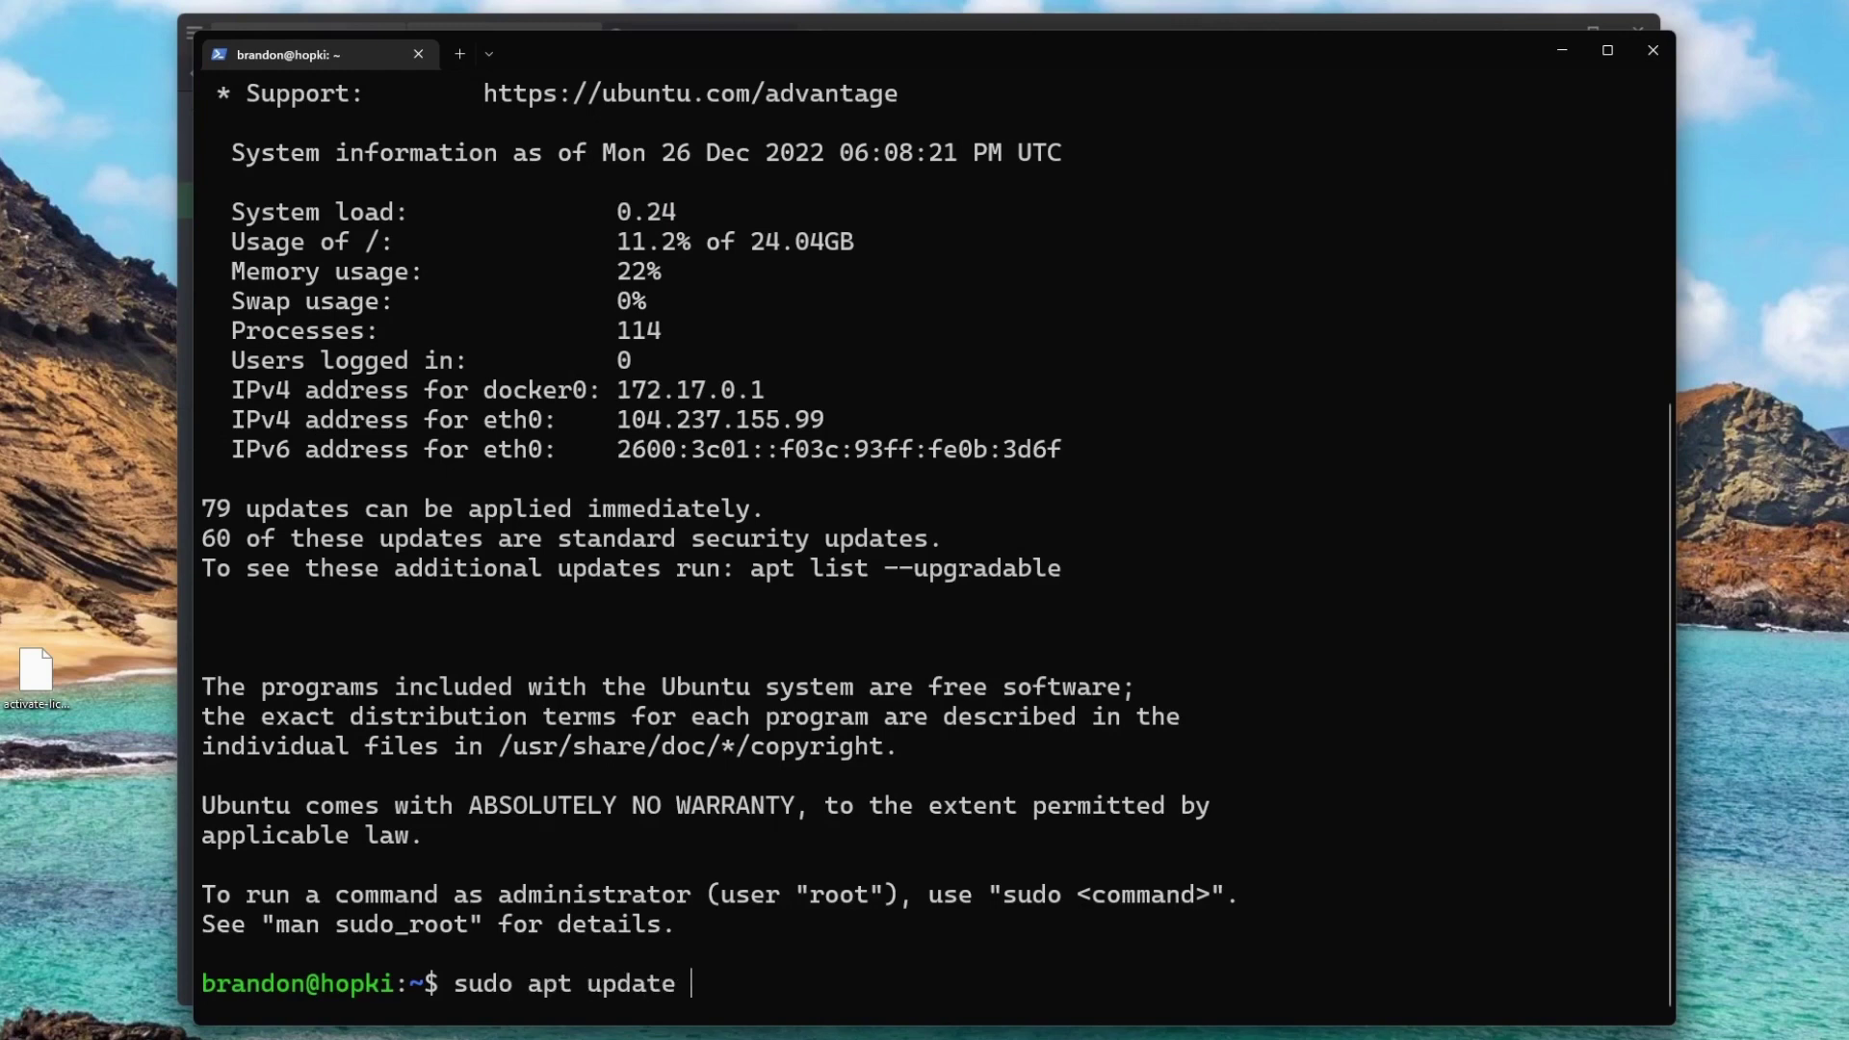
text(&&)
text( sudo ap)
text(t)
key(ctrl+Left)
text(sudo)
key(End)
text(u)
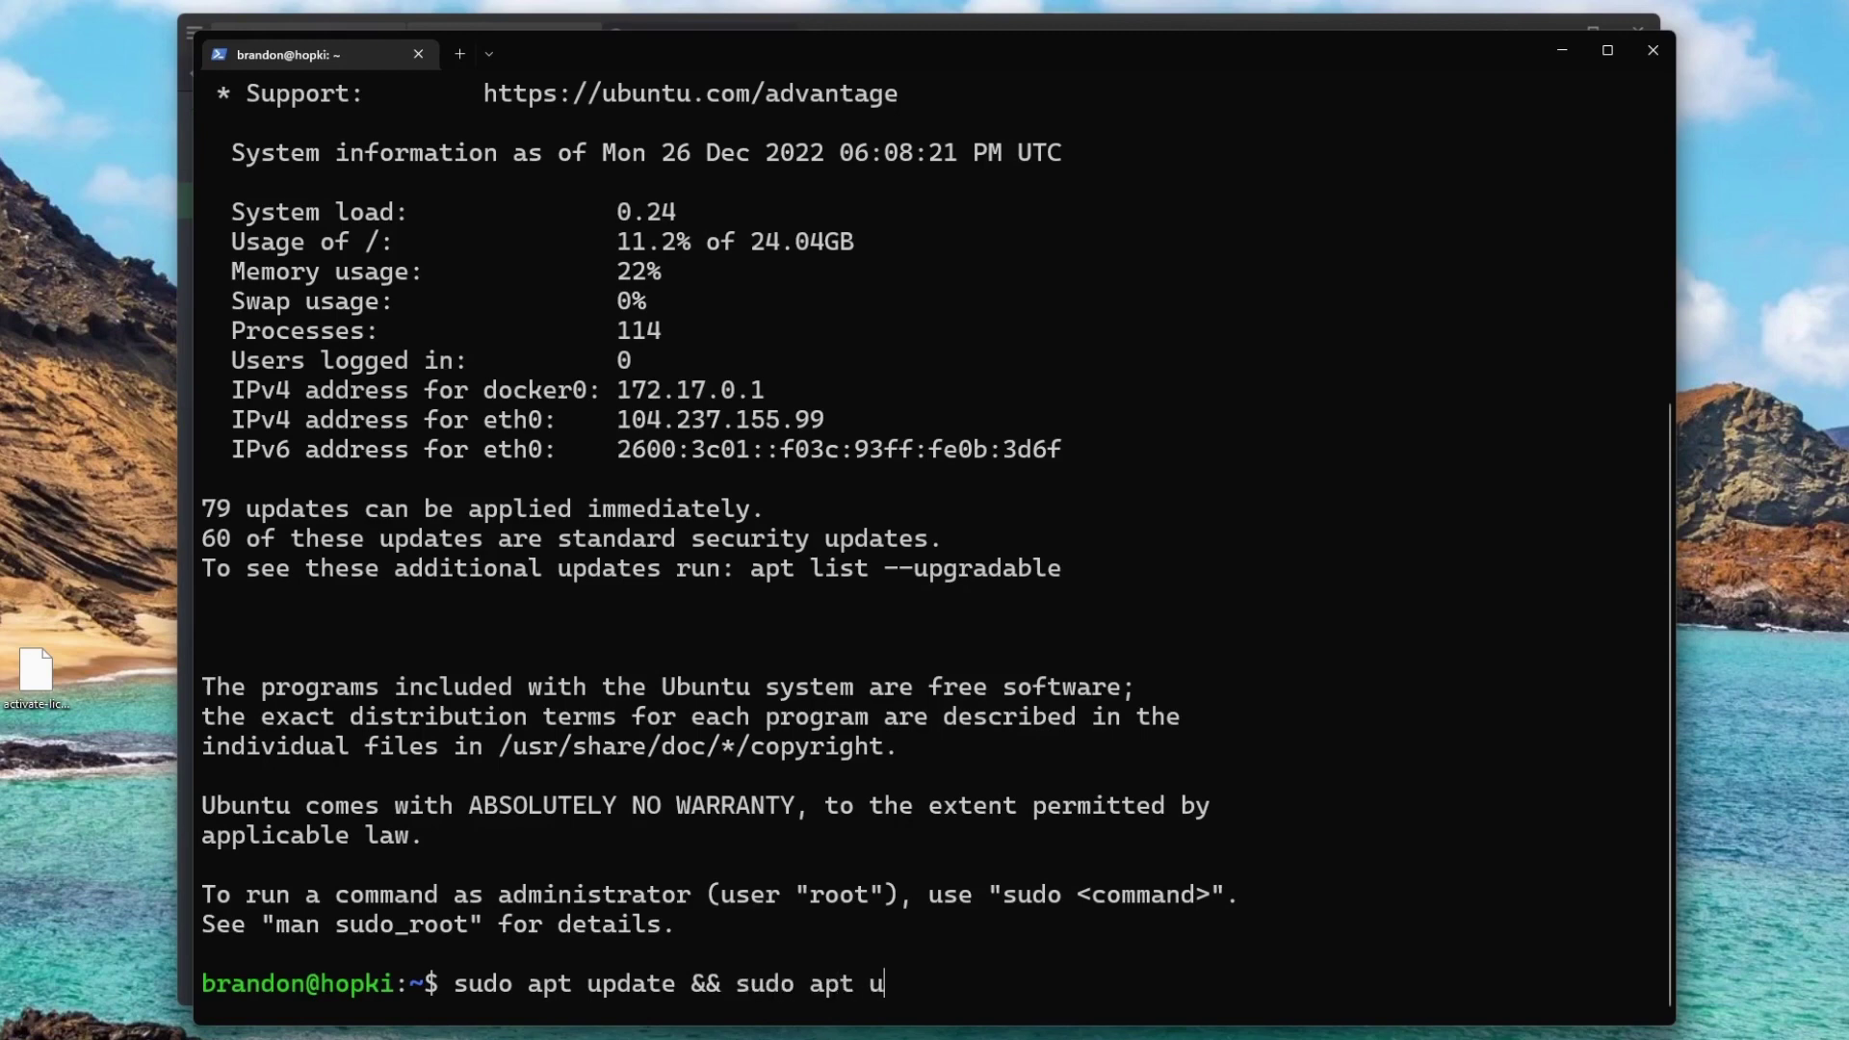
text(pgrade -y)
key(Return)
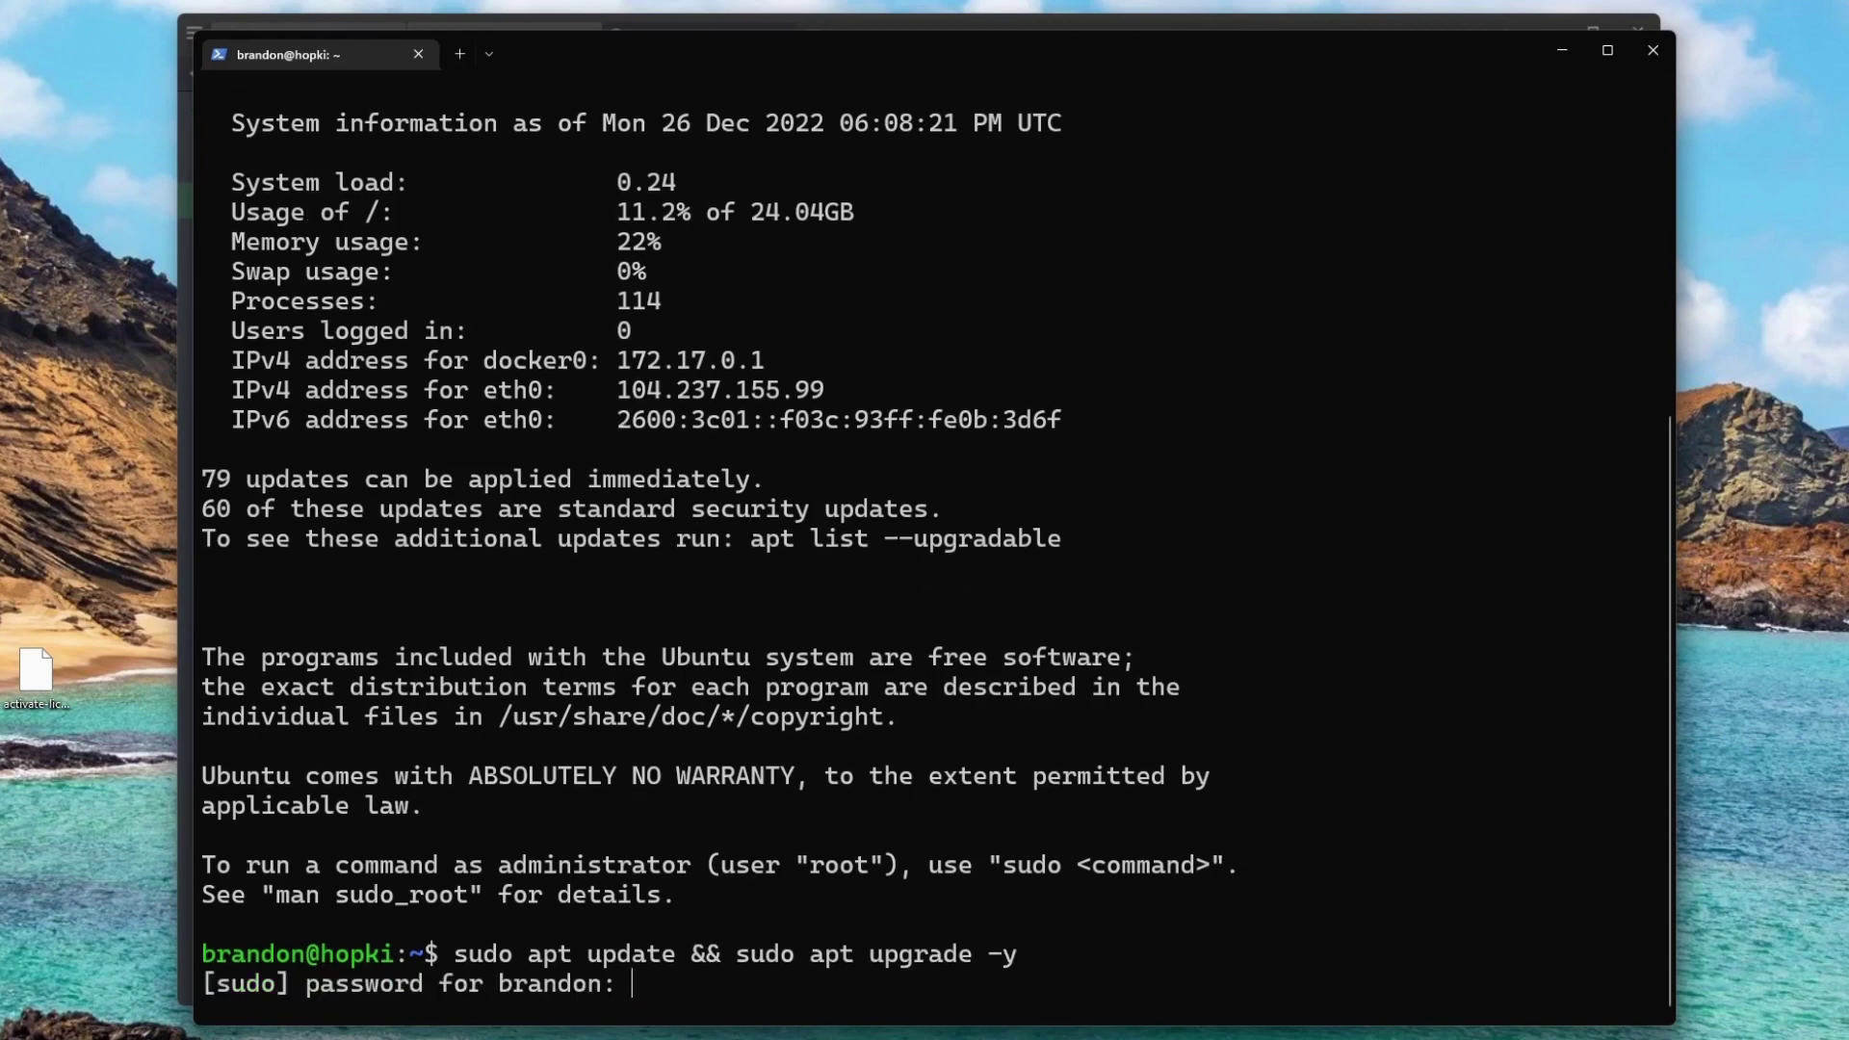
key(Return)
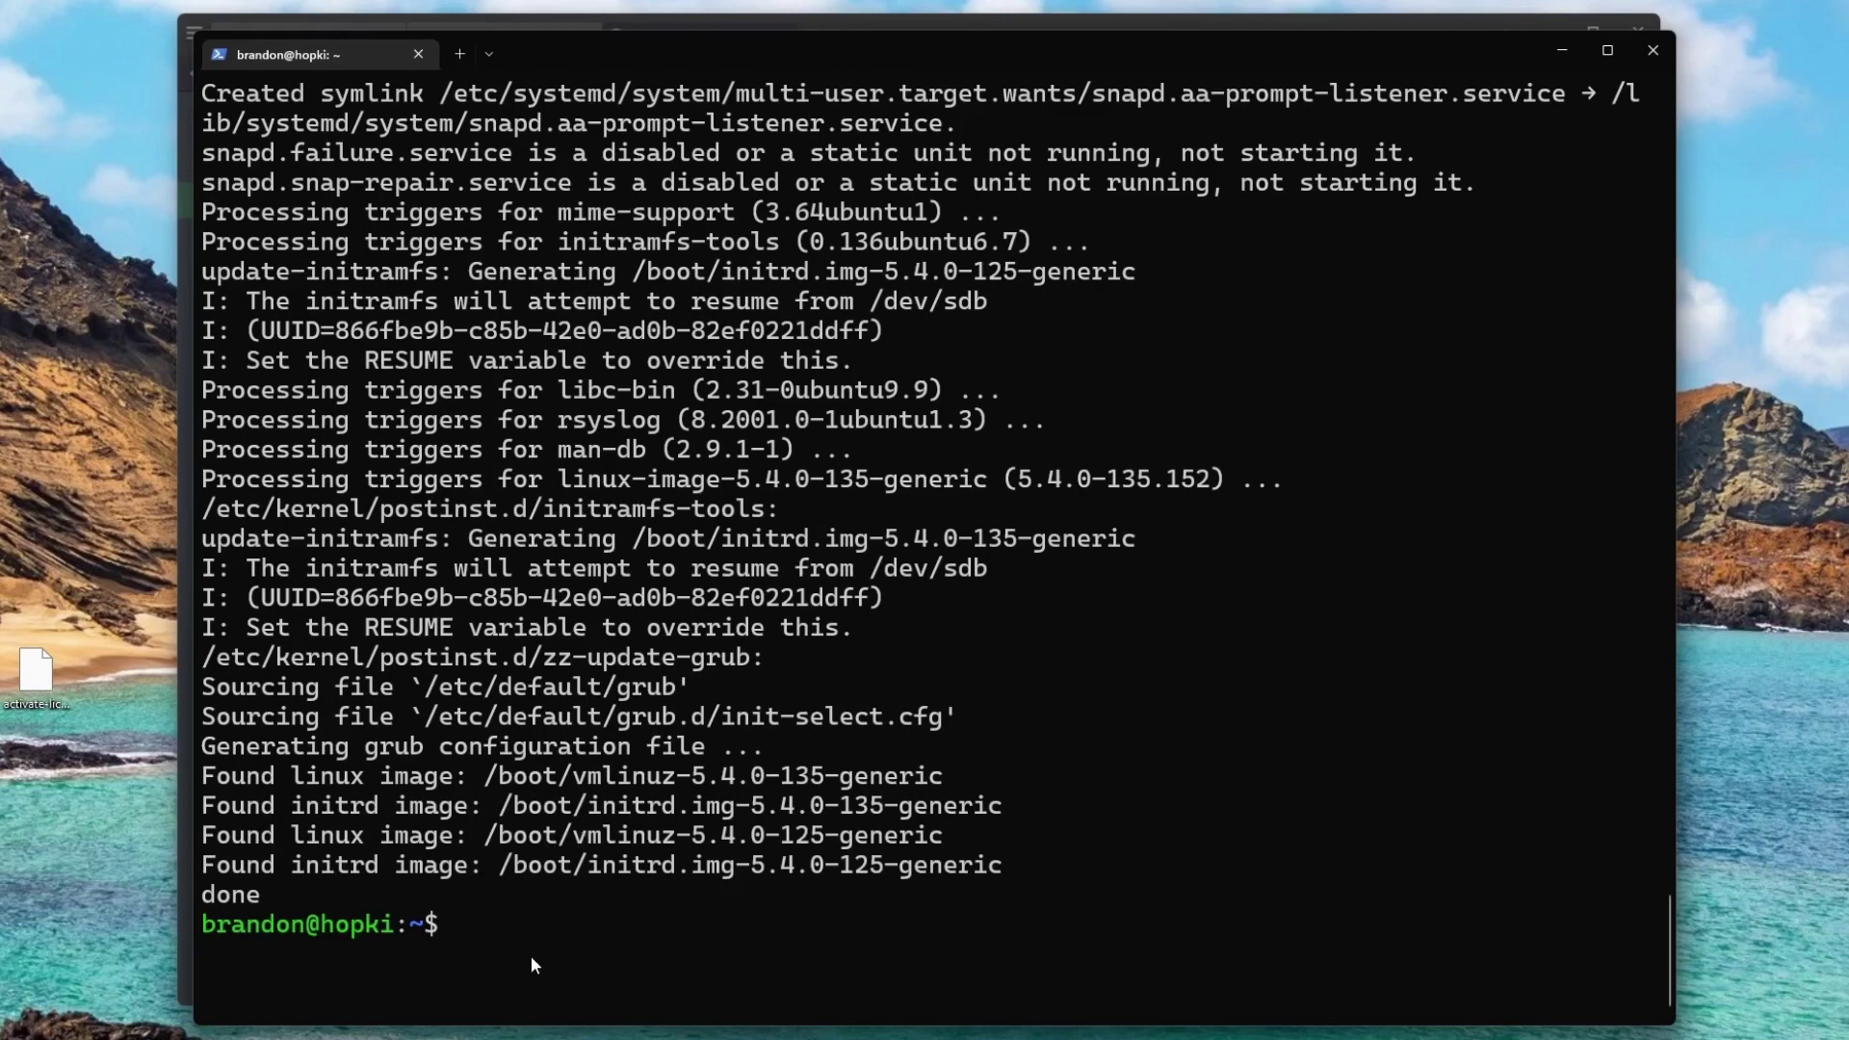
Create a new docker-compose.yml file with nano.
text(nano docker-c)
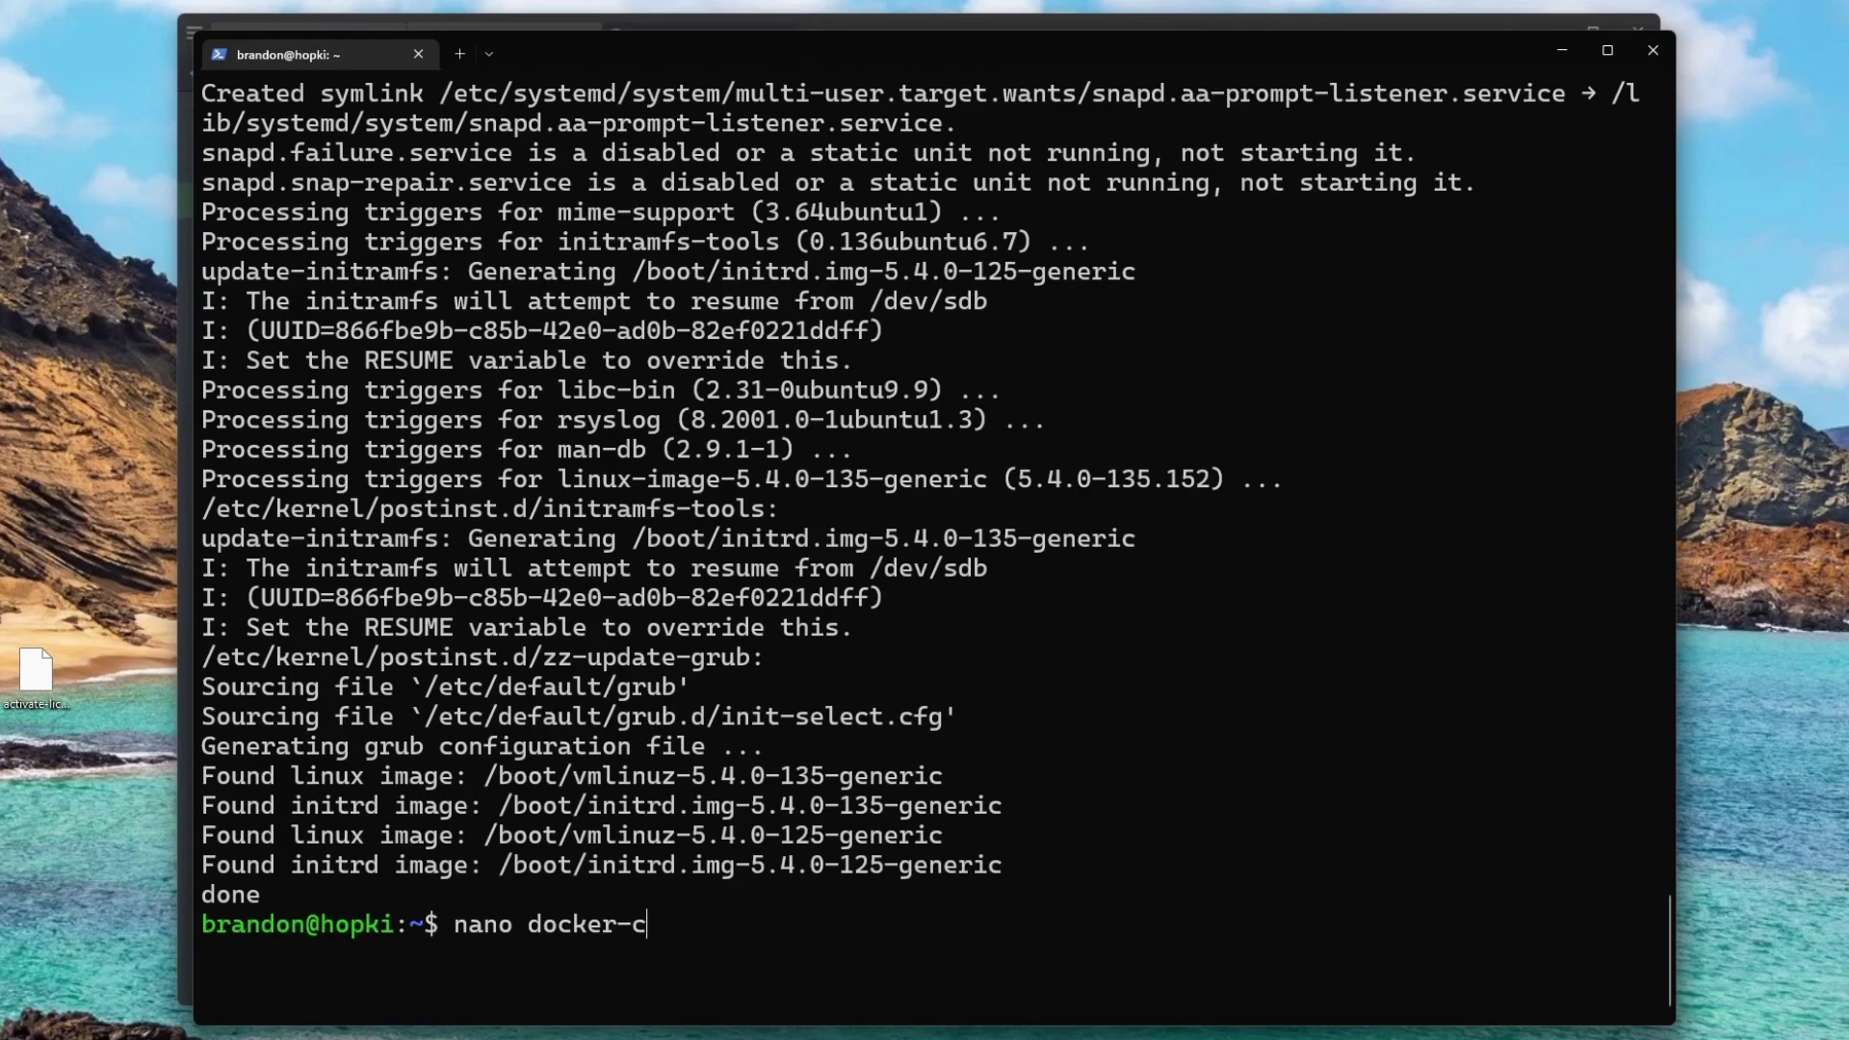
text(ompose.yml)
key(Return)
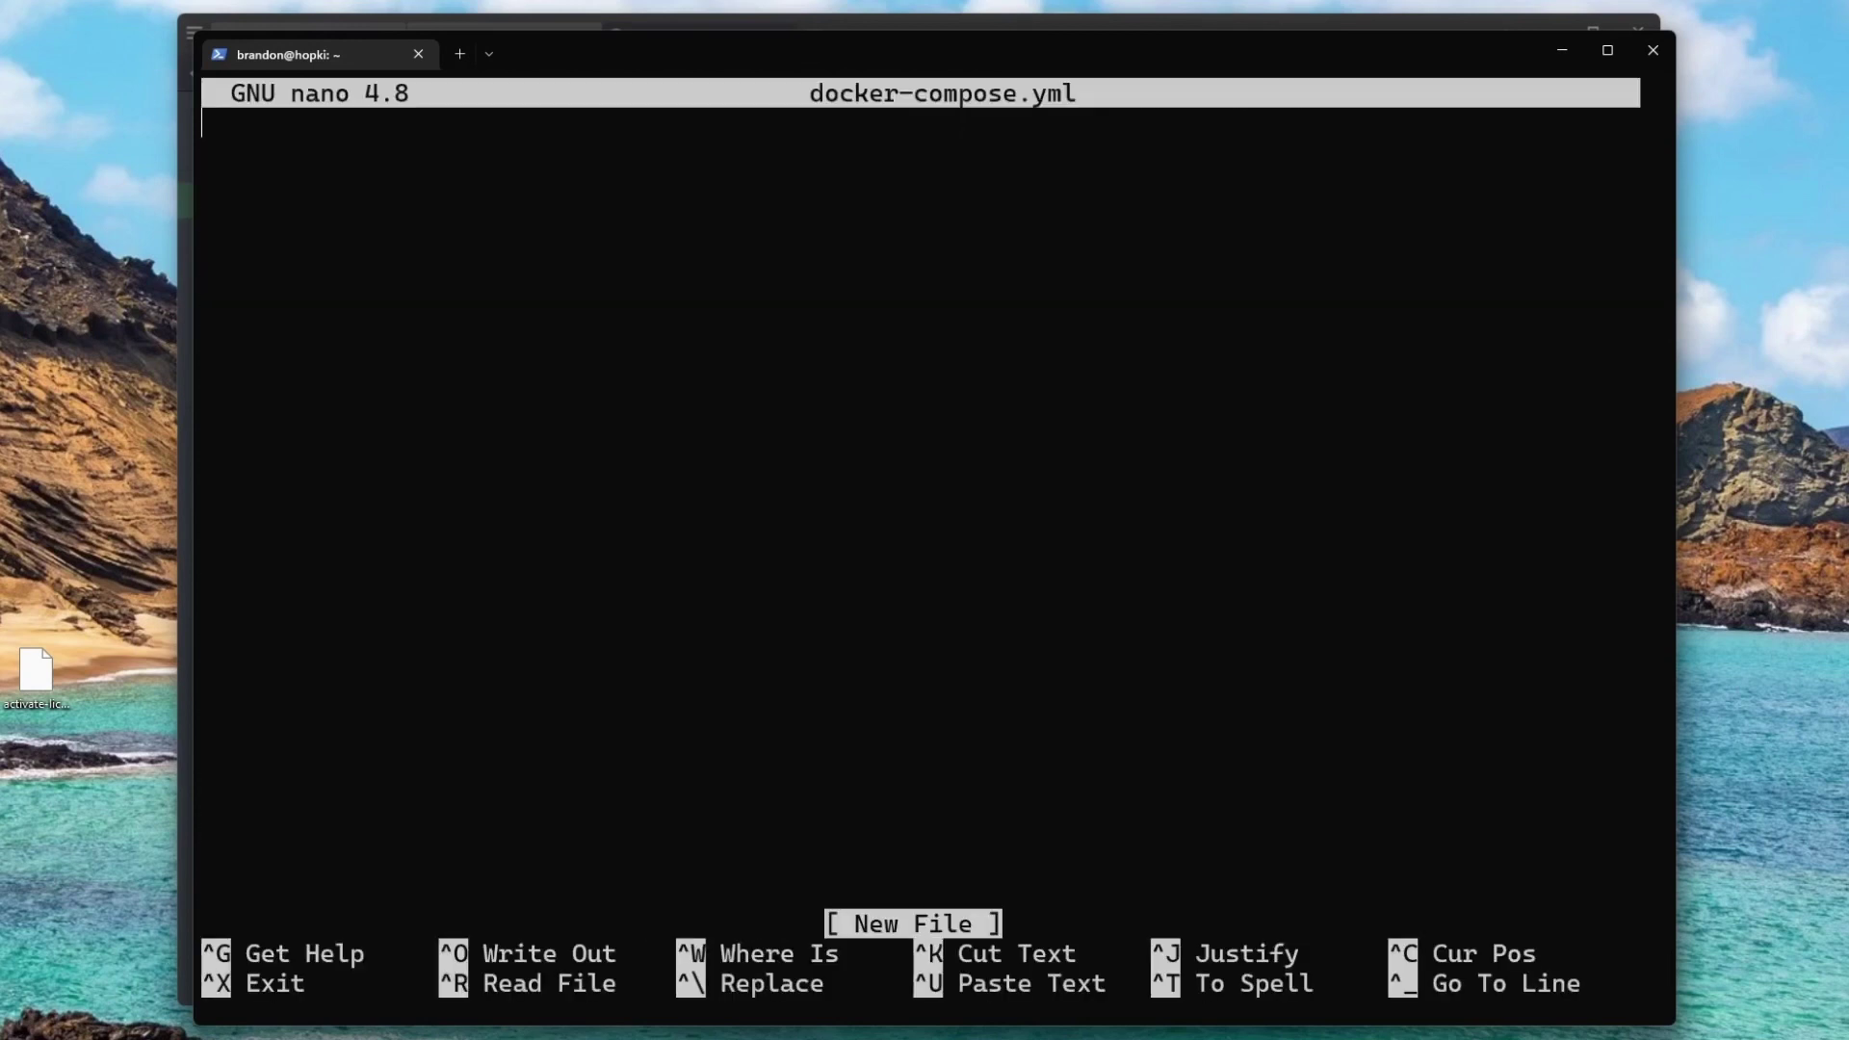
click(667, 19)
Scroll the llc-docker README to the Docker Compose example config and look it over.
click(501, 39)
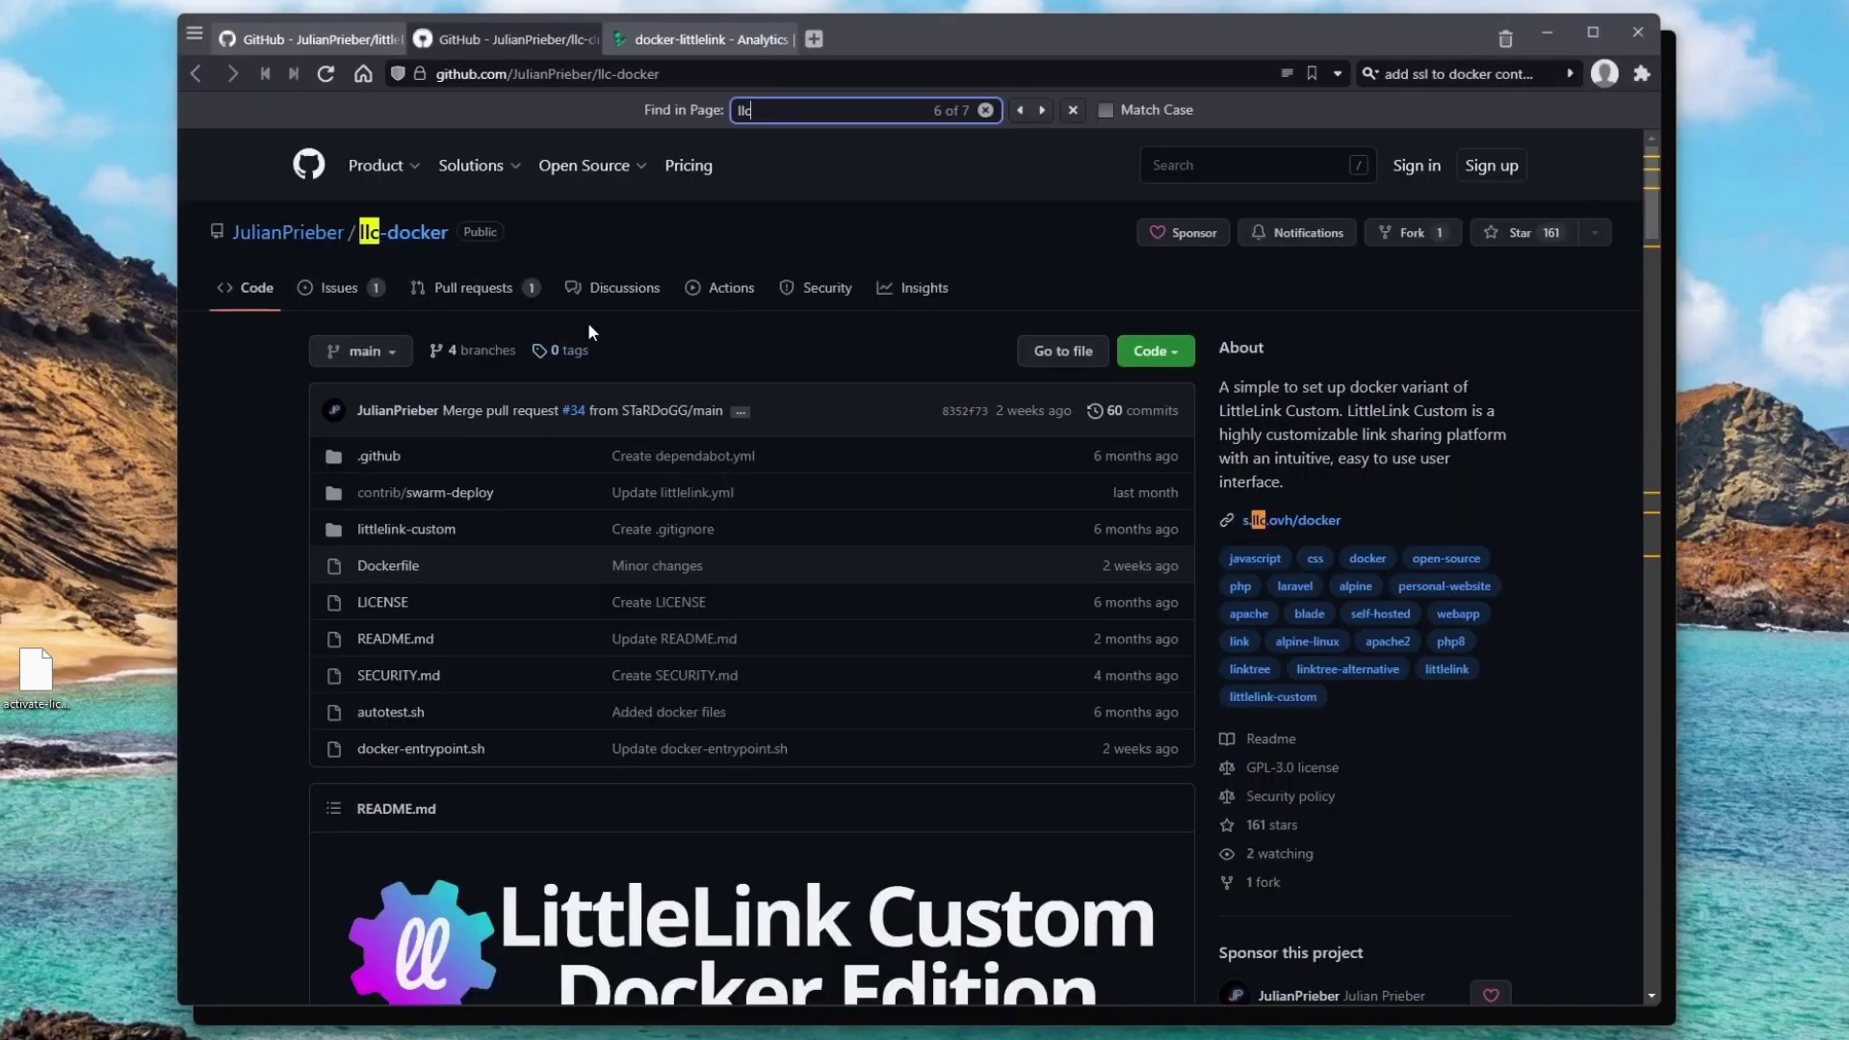
scroll(763, 389, down, 15)
scroll(763, 398, down, 10)
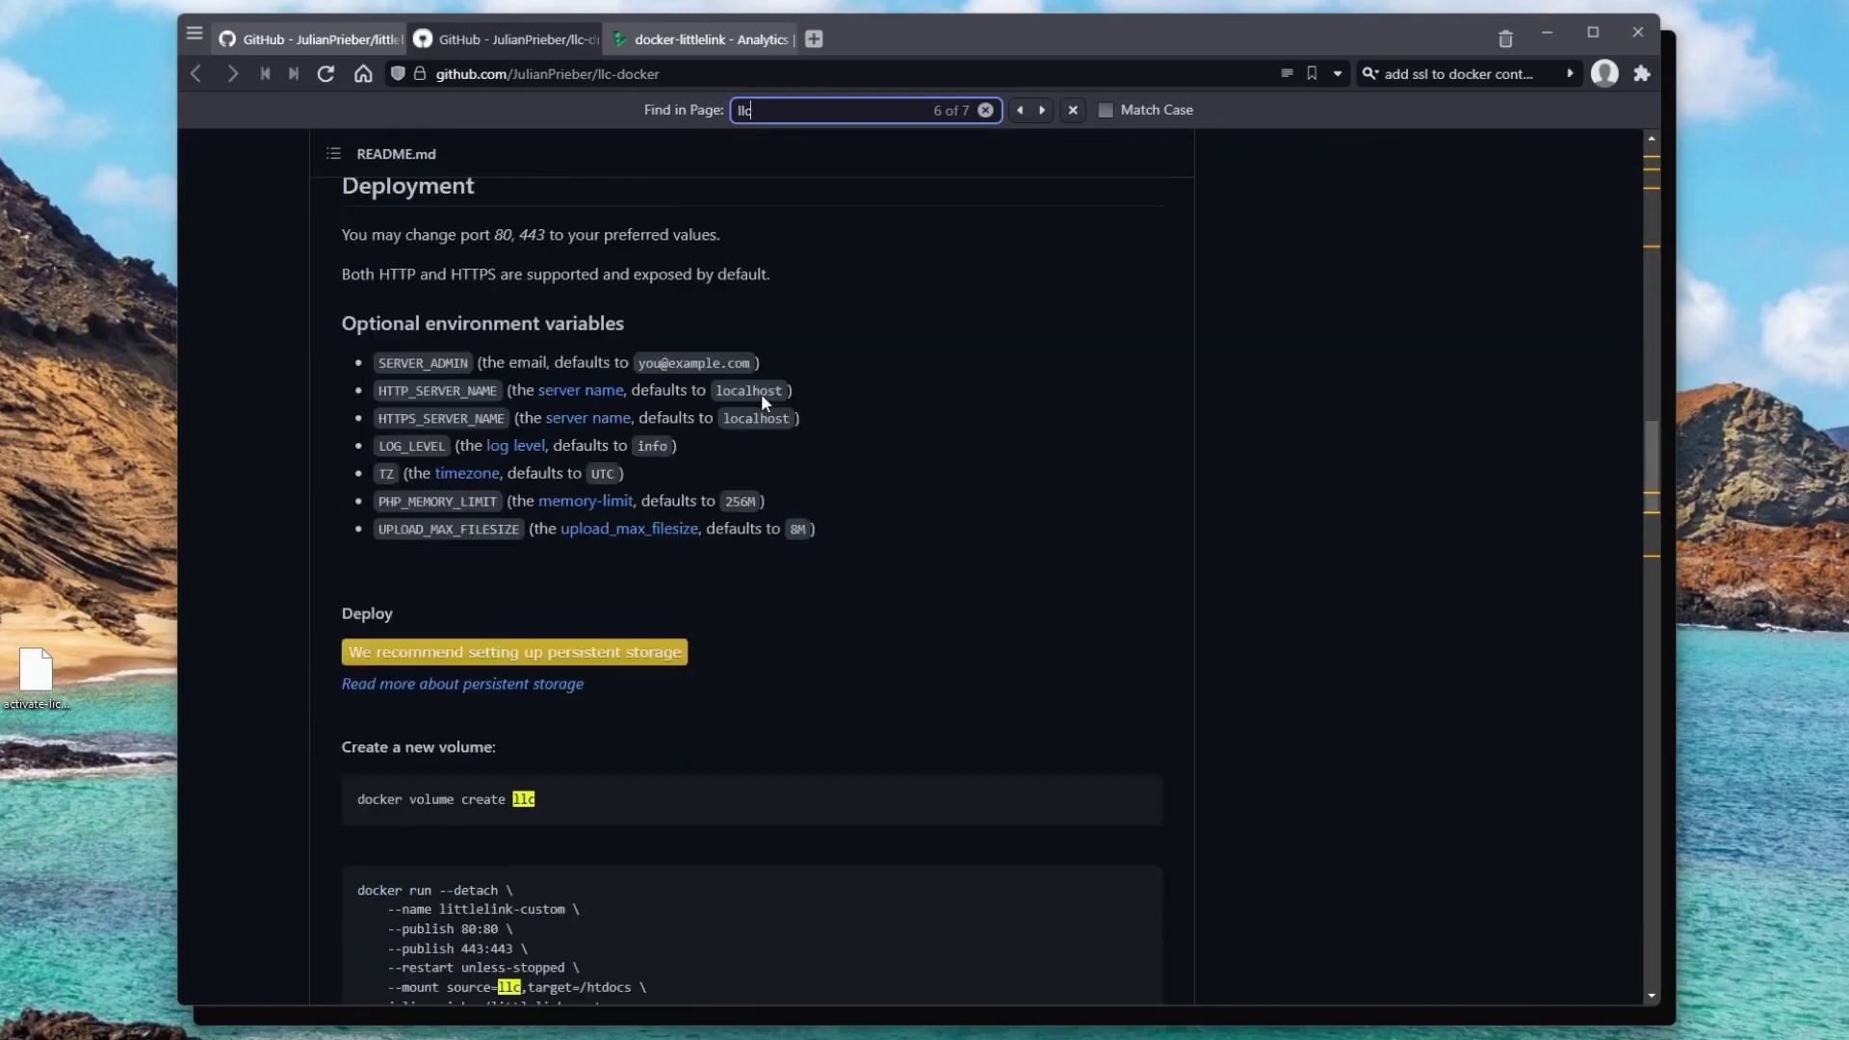
scroll(584, 582, down, 3)
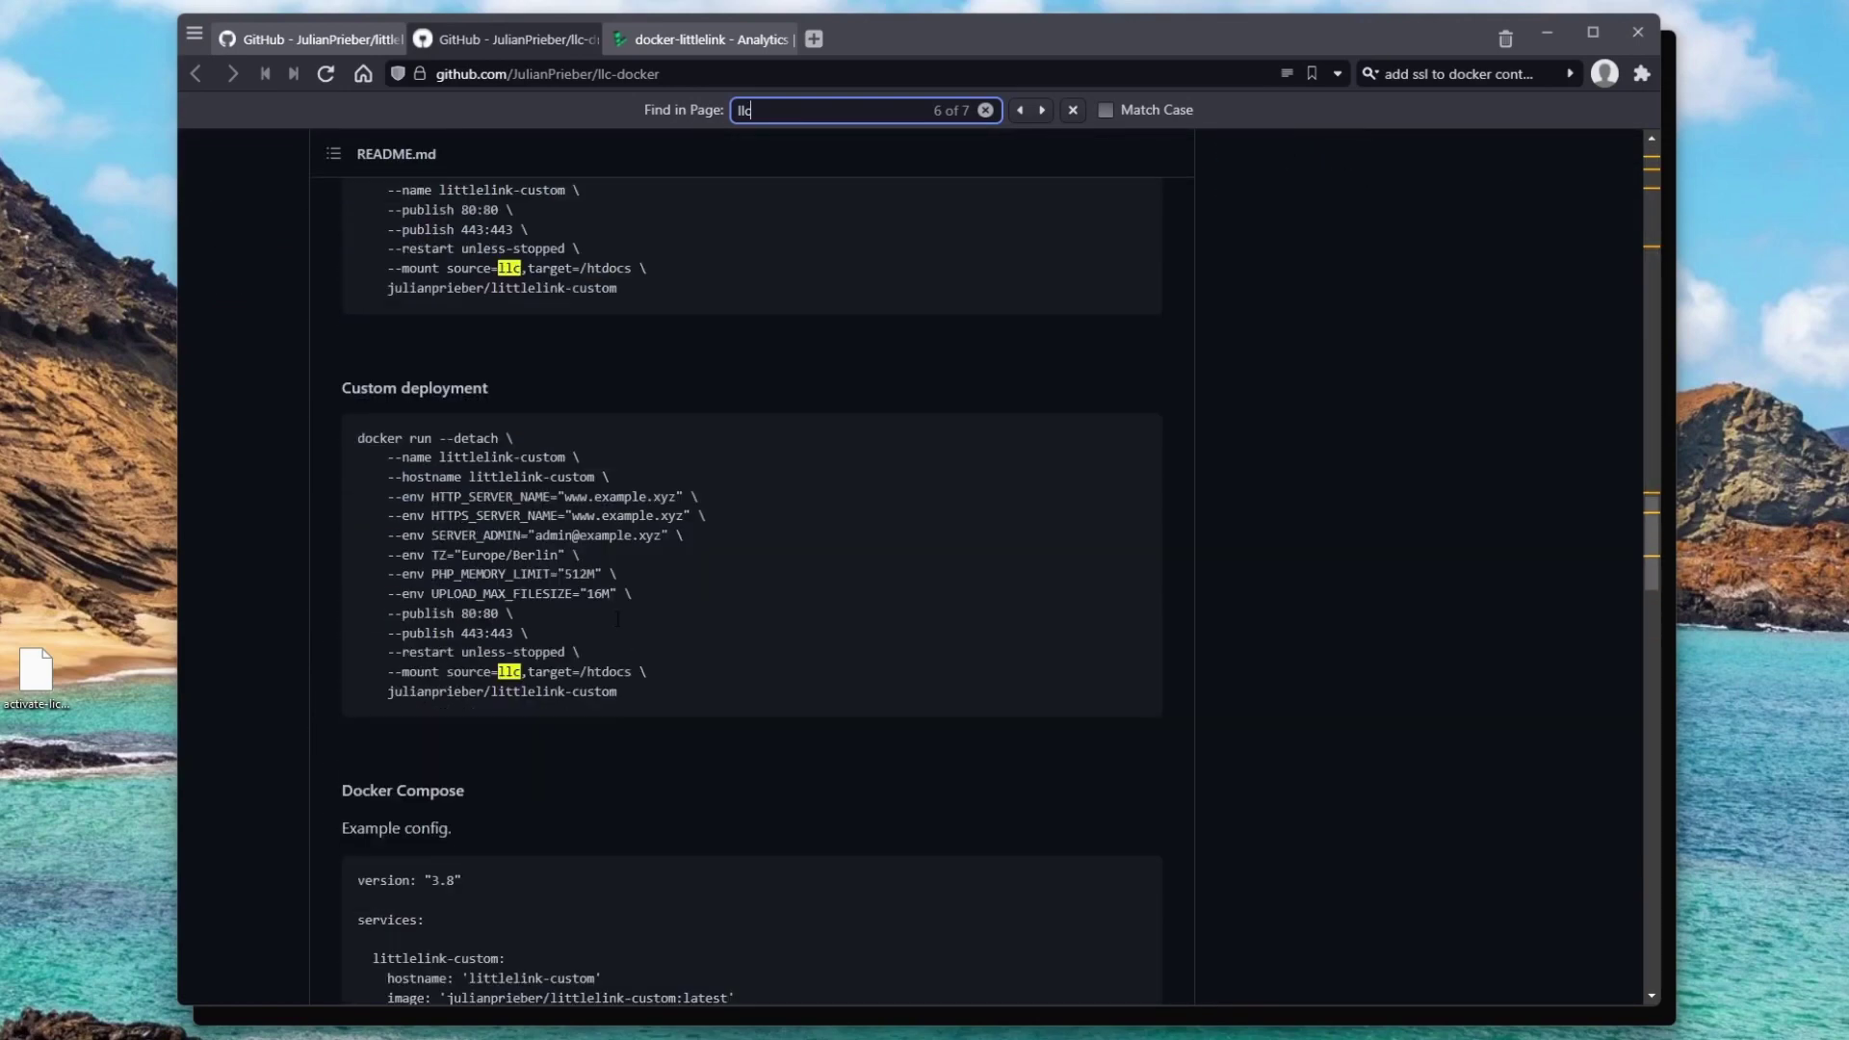
scroll(618, 628, down, 6)
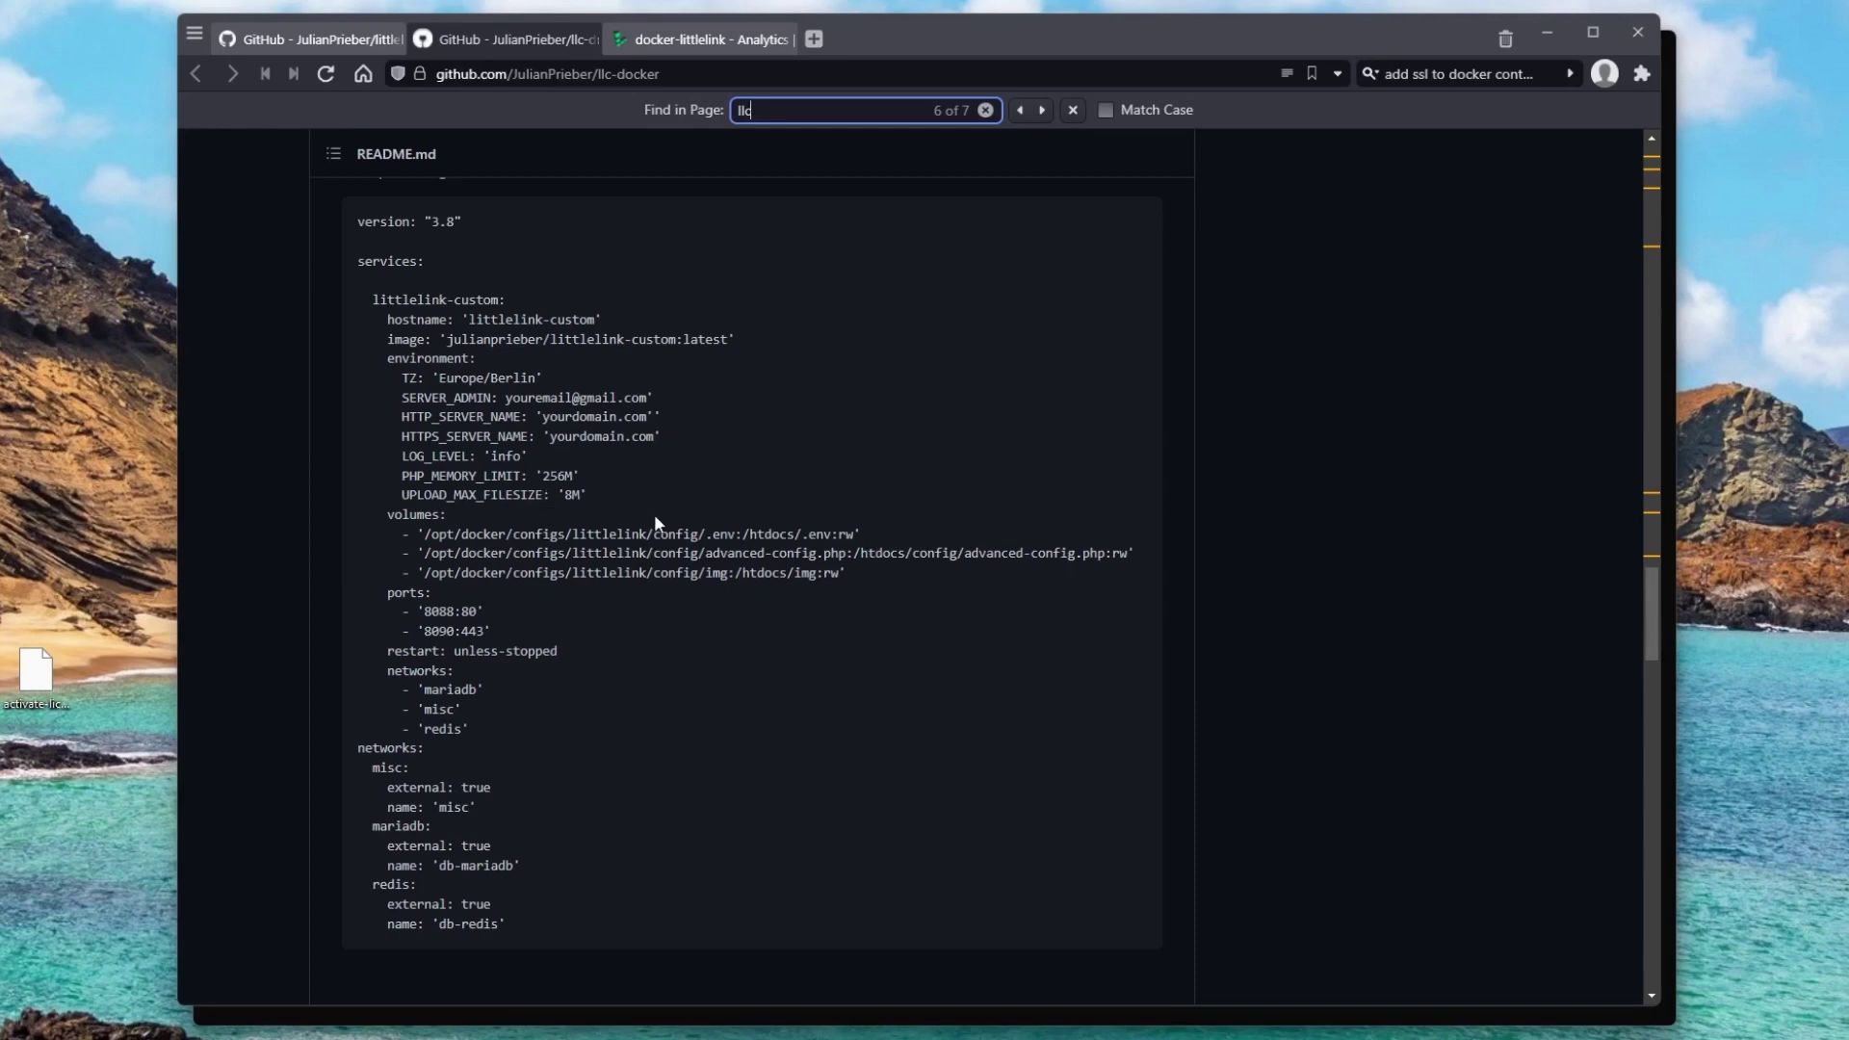
drag(803, 587, 720, 535)
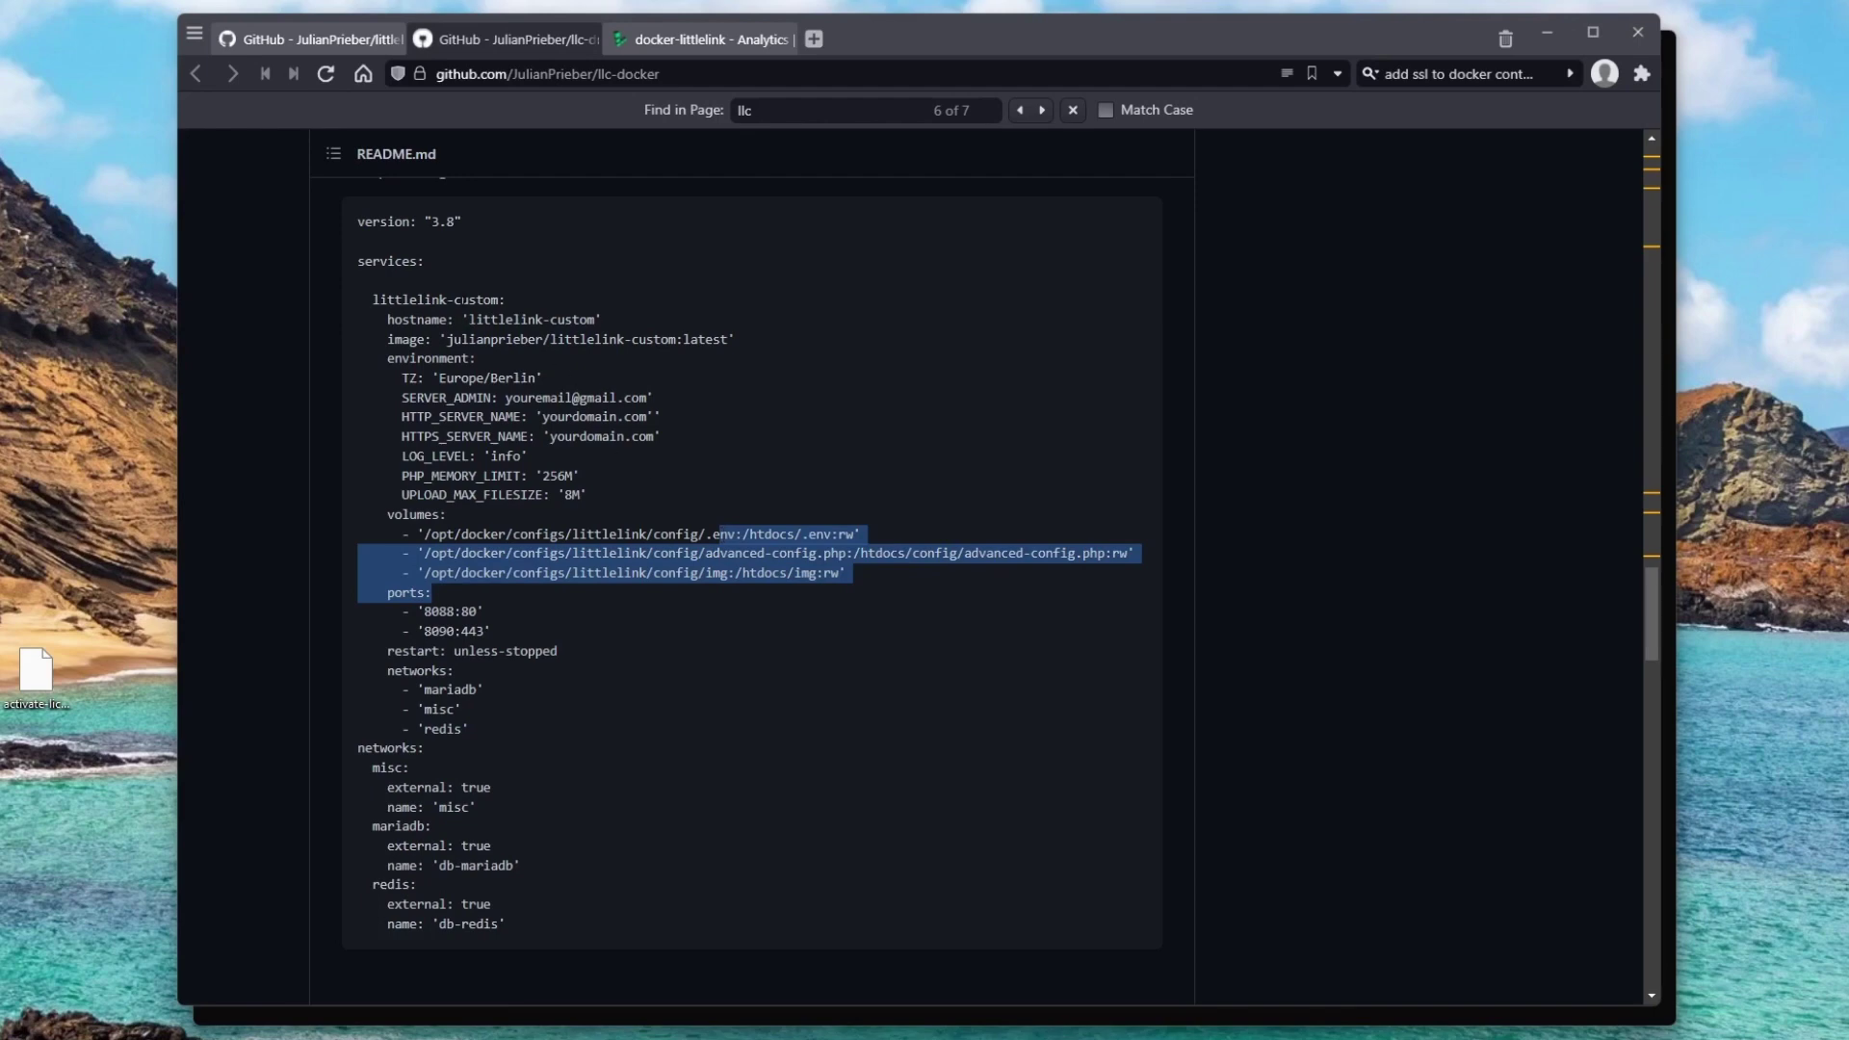
drag(356, 222, 657, 939)
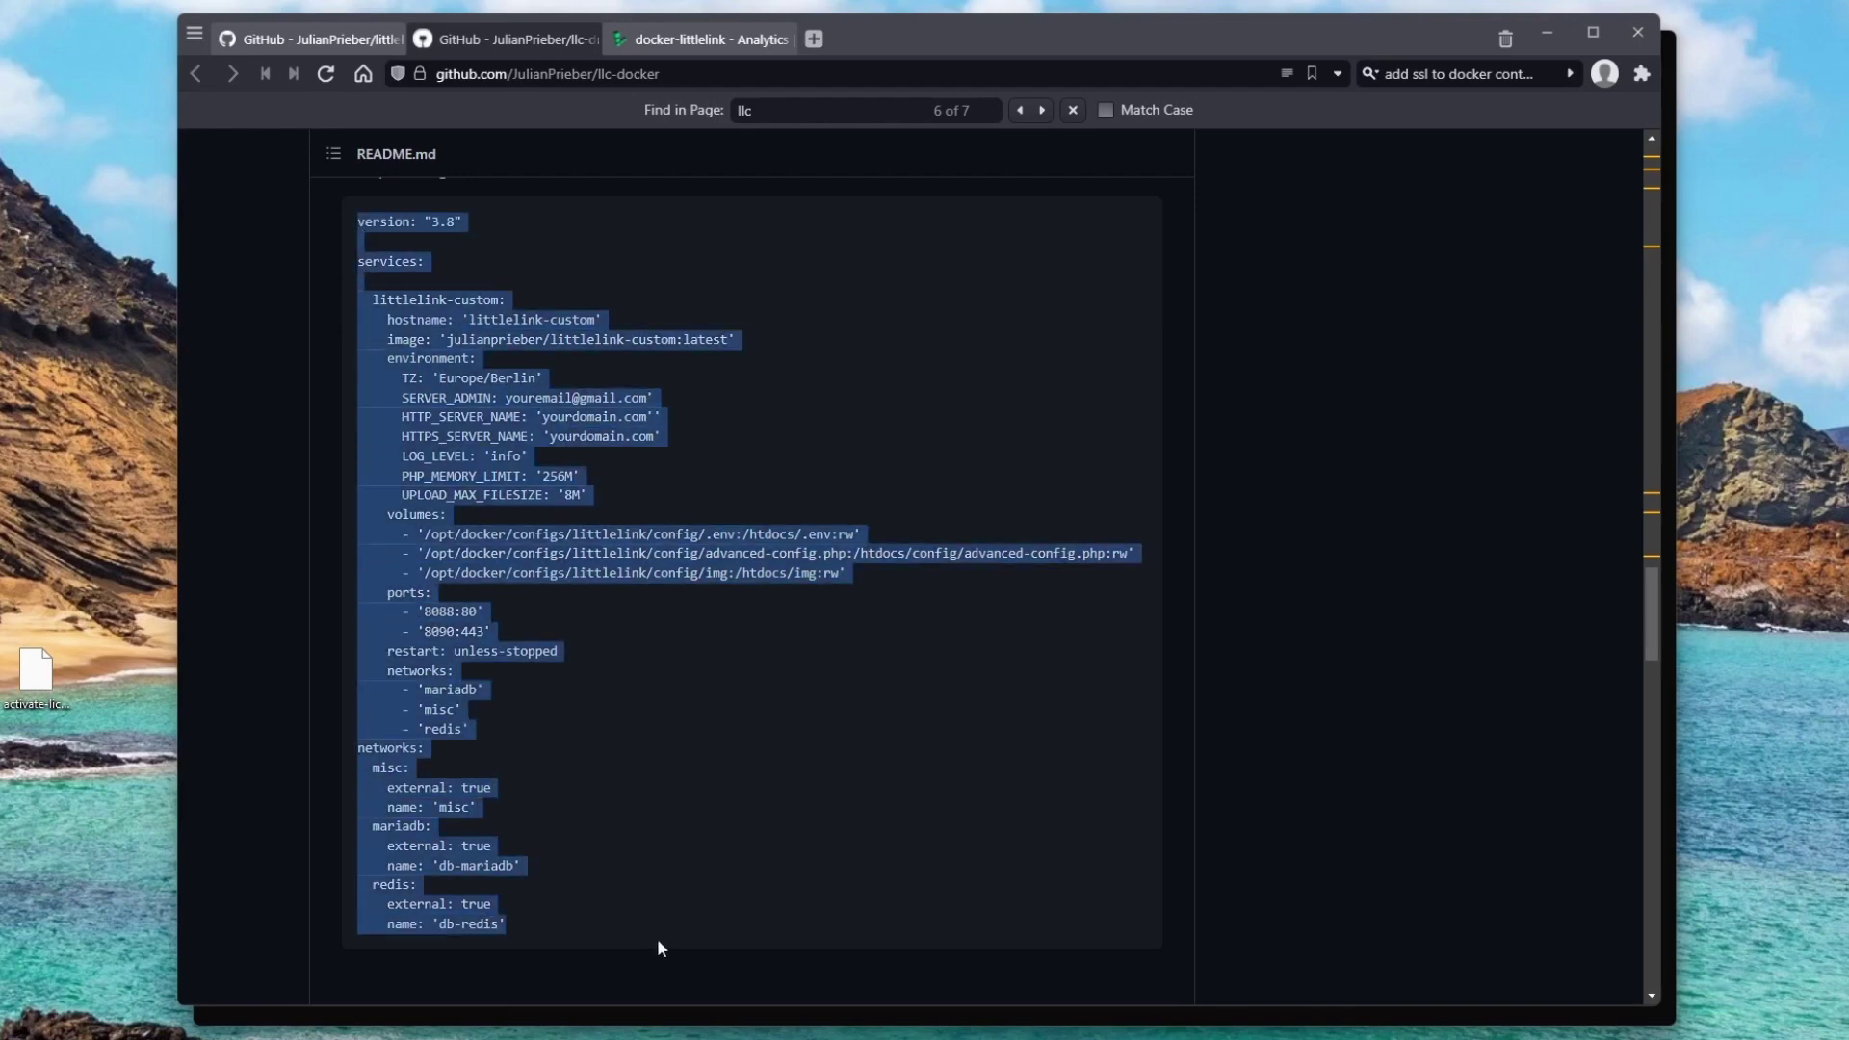
click(658, 948)
scroll(647, 506, up, 6)
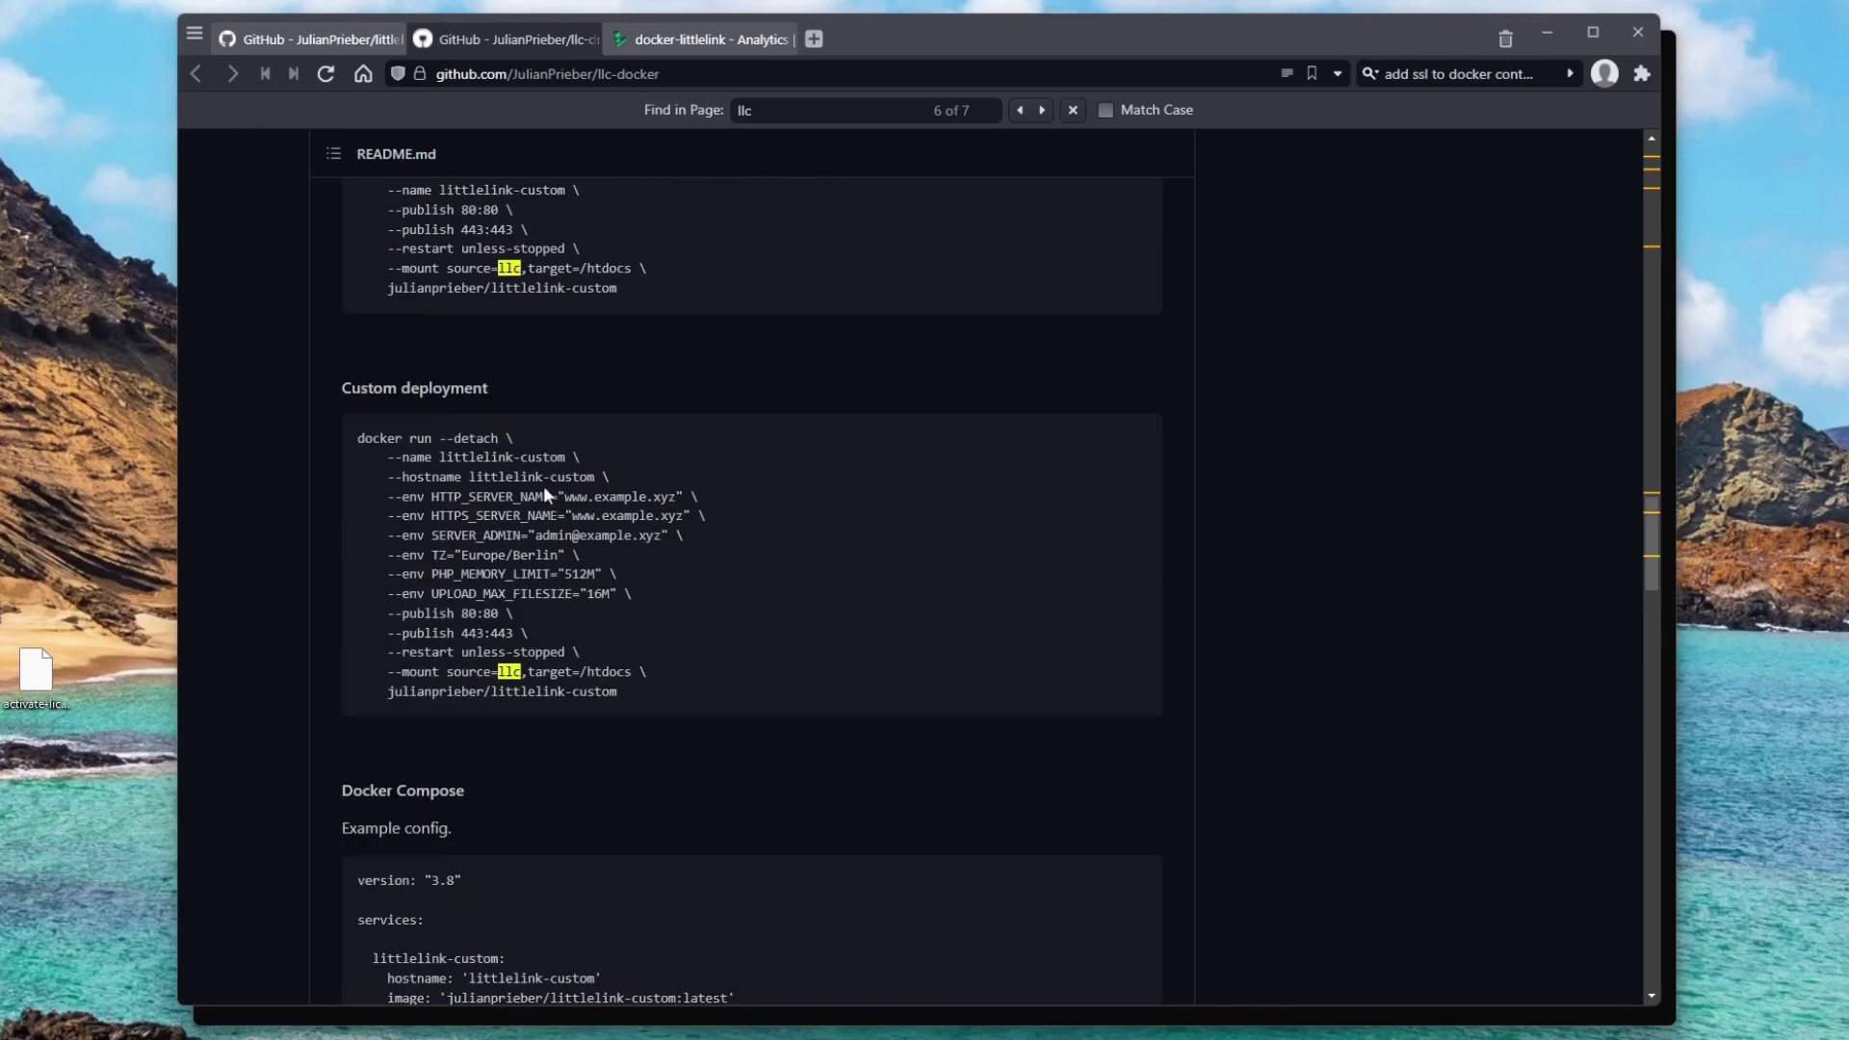
scroll(543, 493, up, 3)
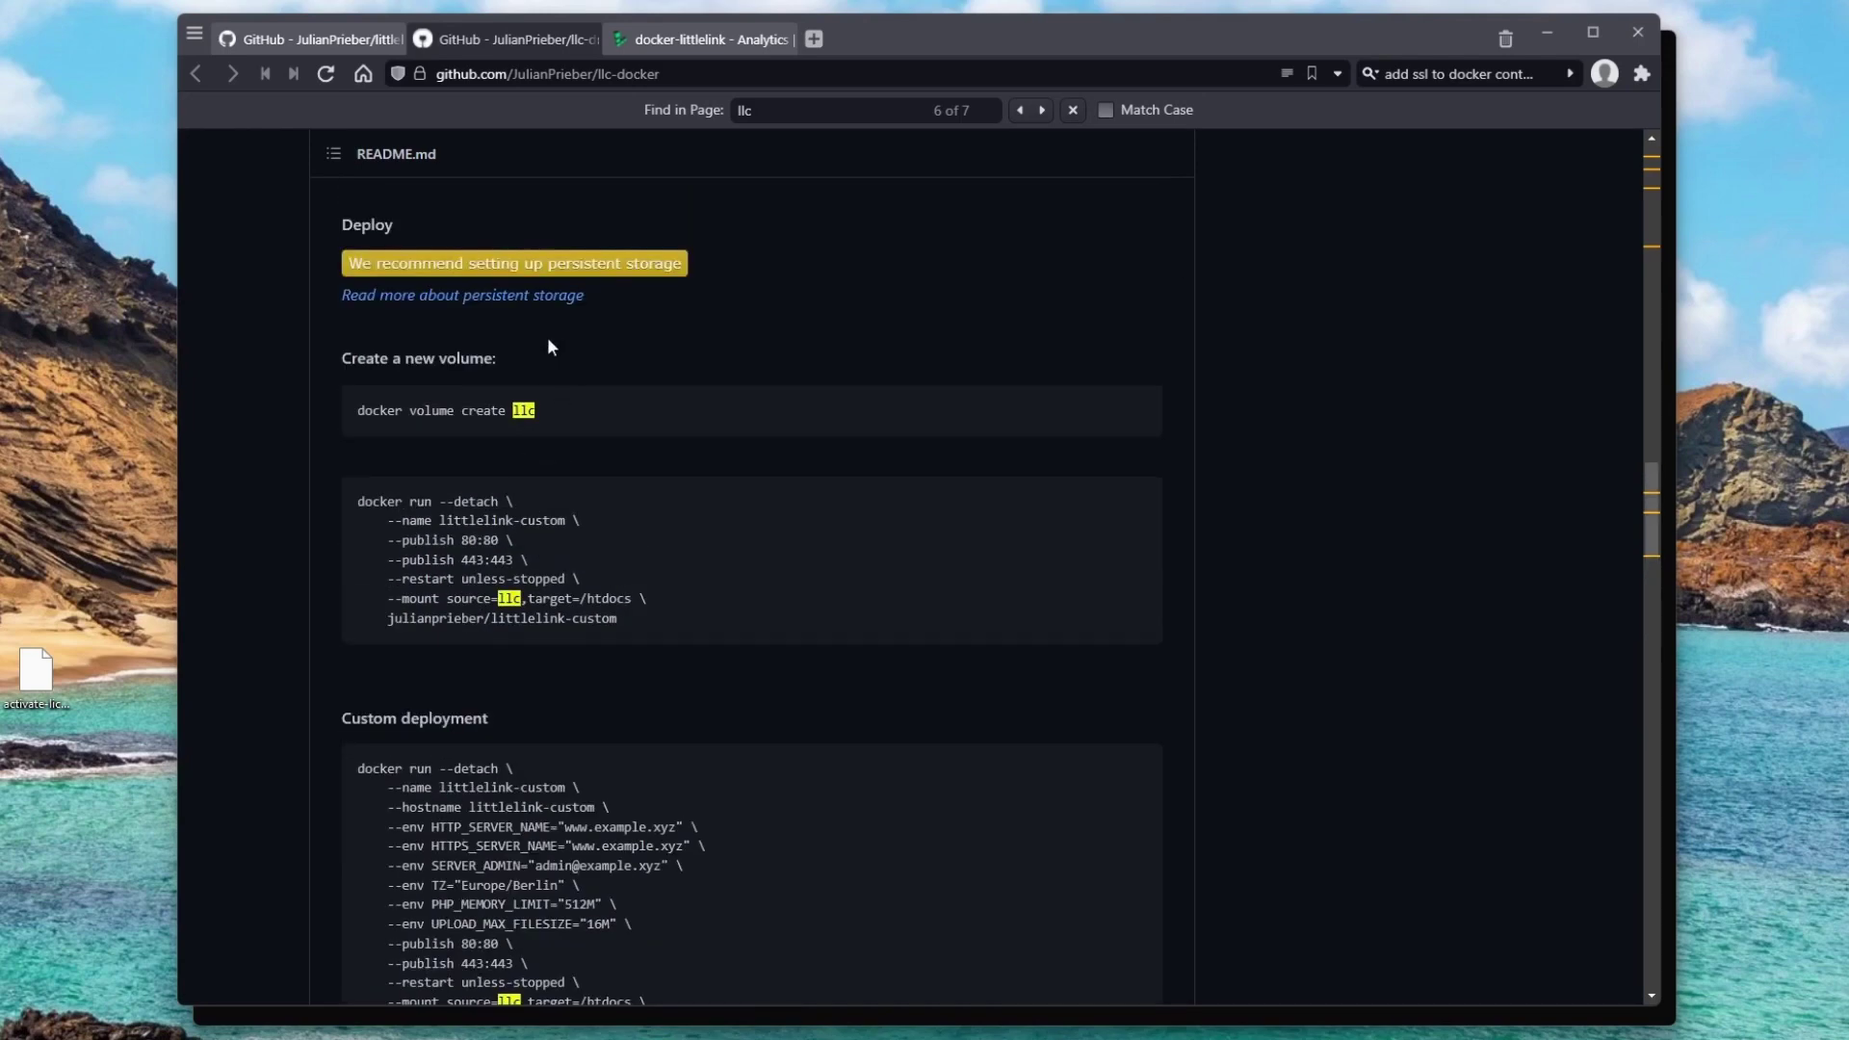
scroll(591, 429, down, 3)
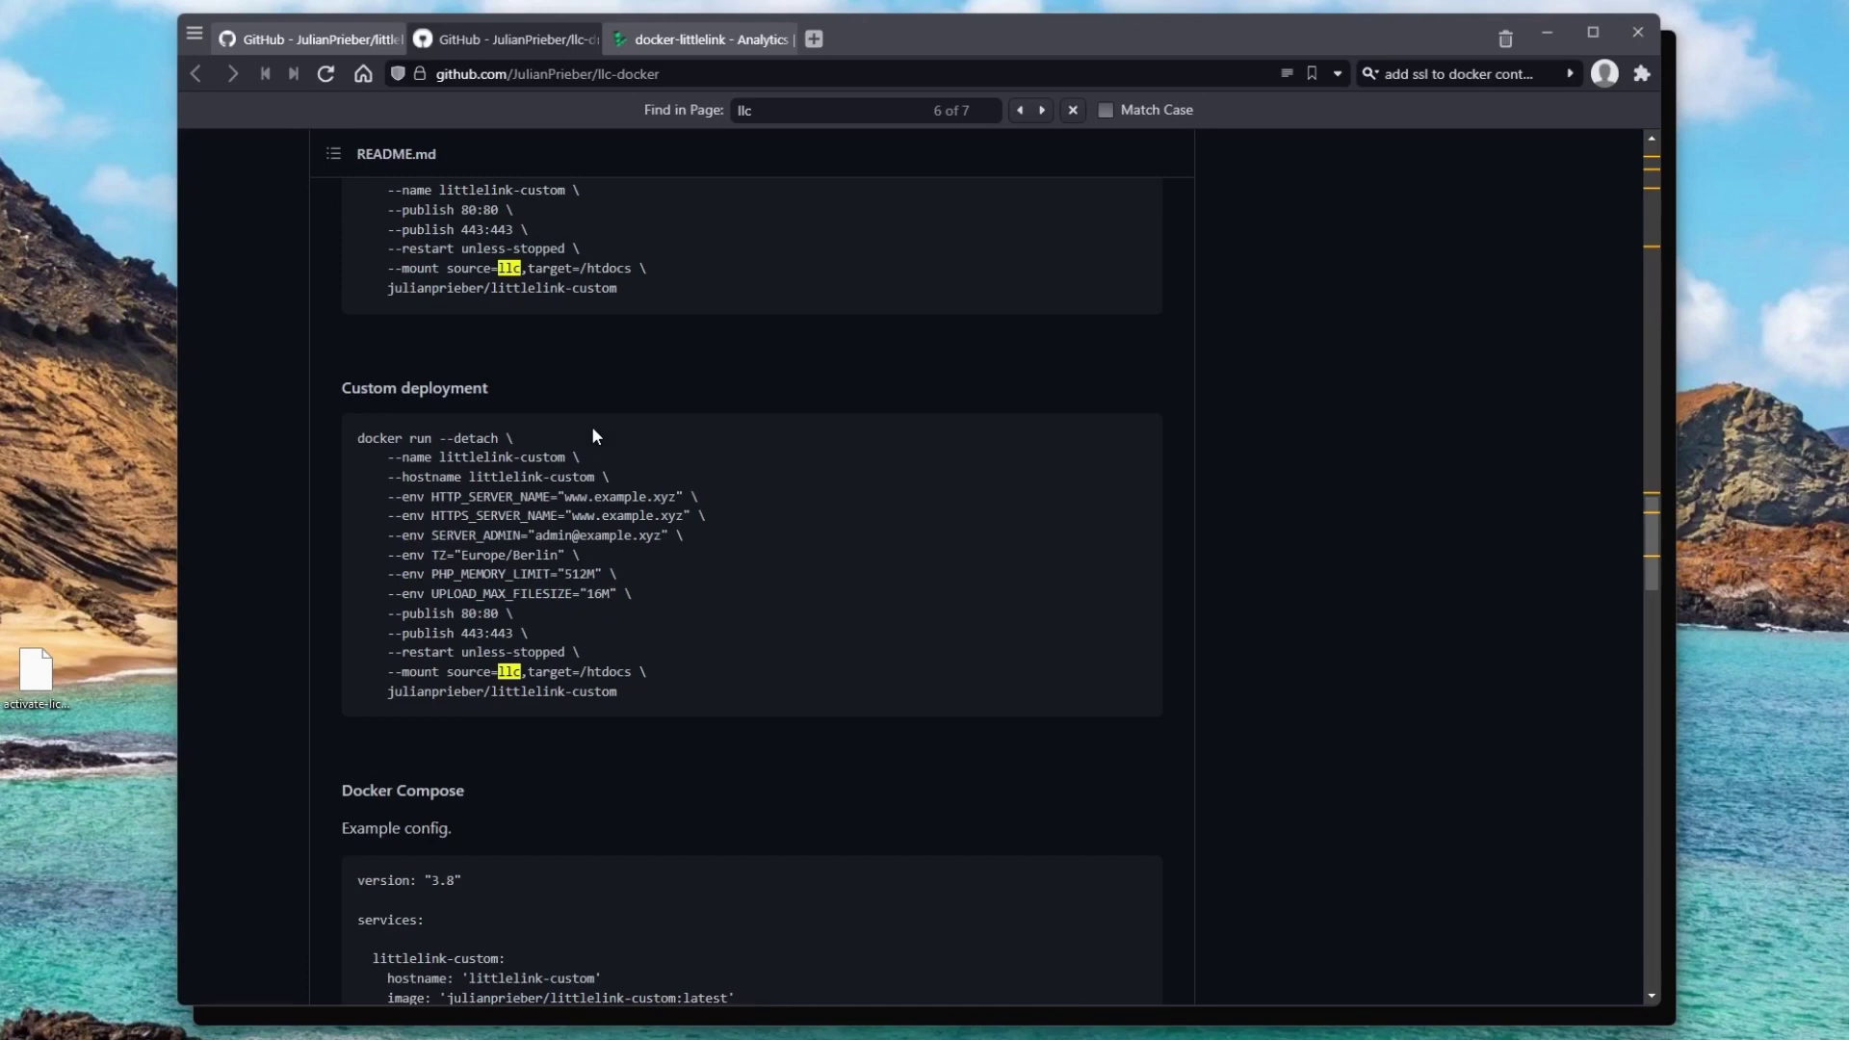
scroll(593, 443, down, 3)
scroll(611, 536, down, 3)
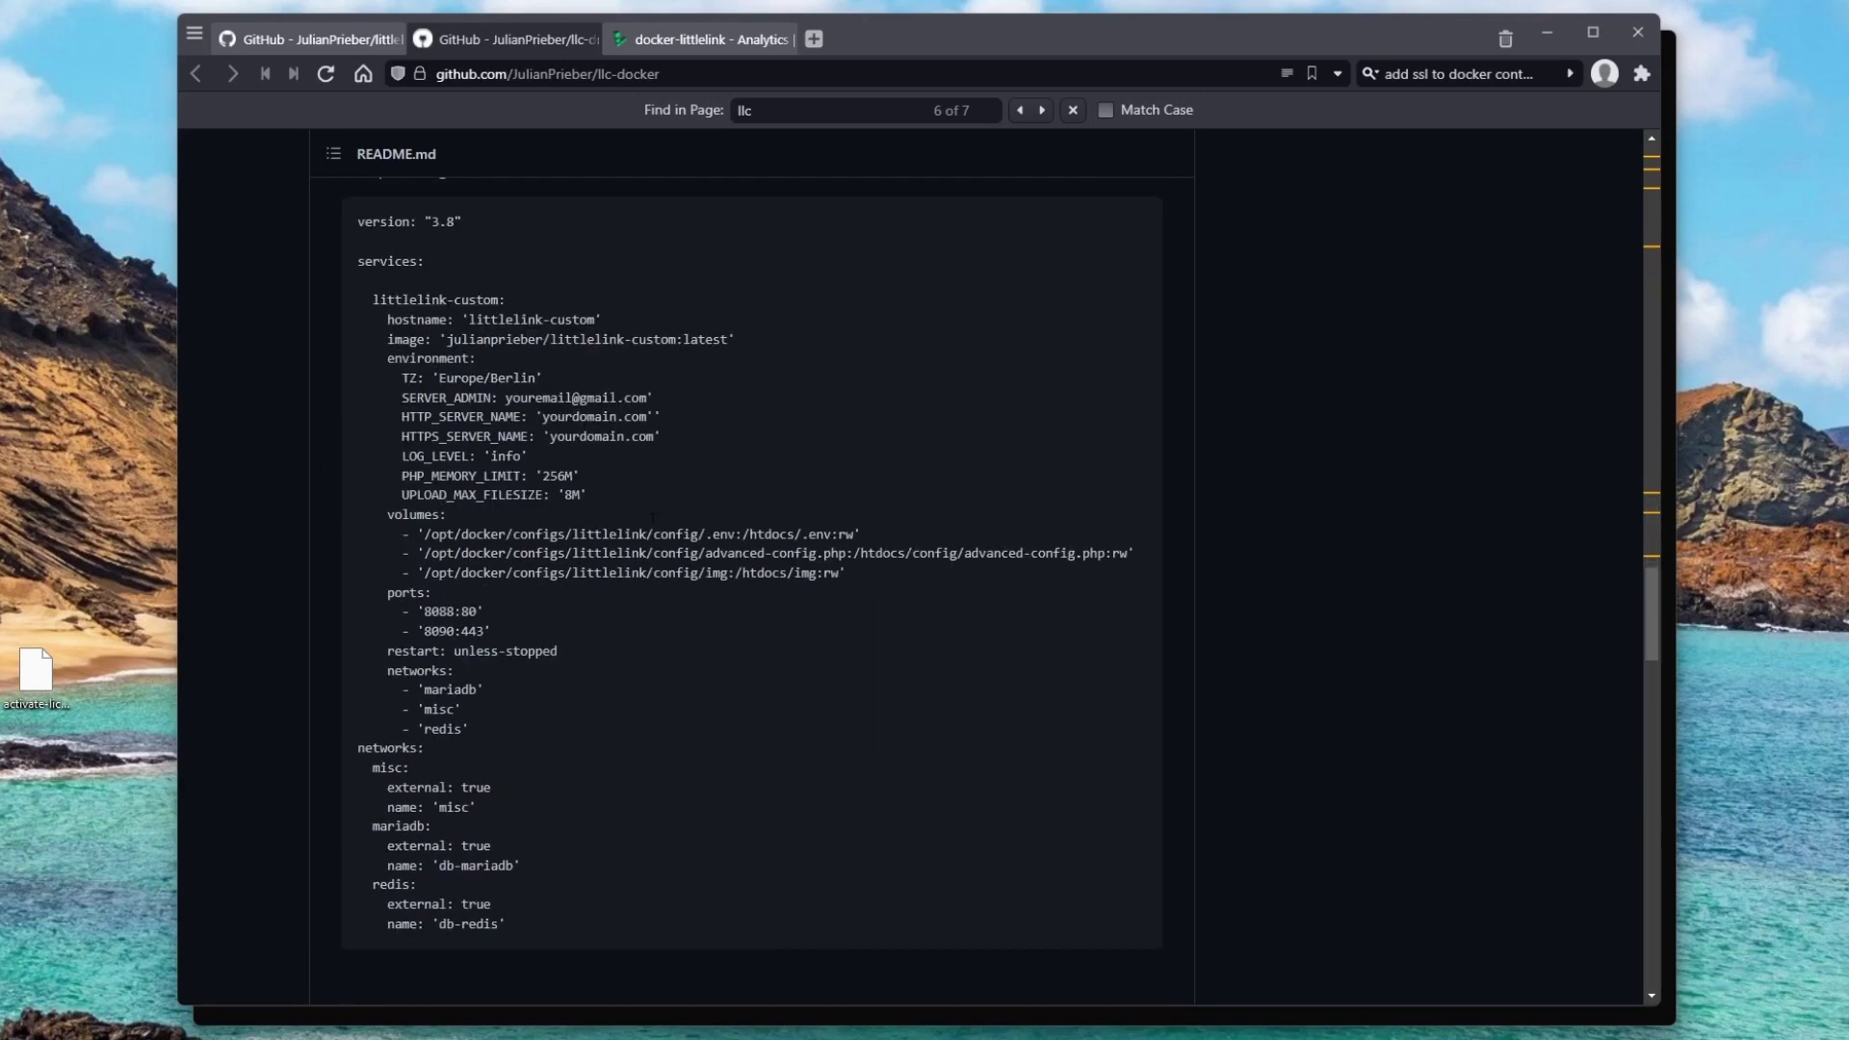
click(1562, 44)
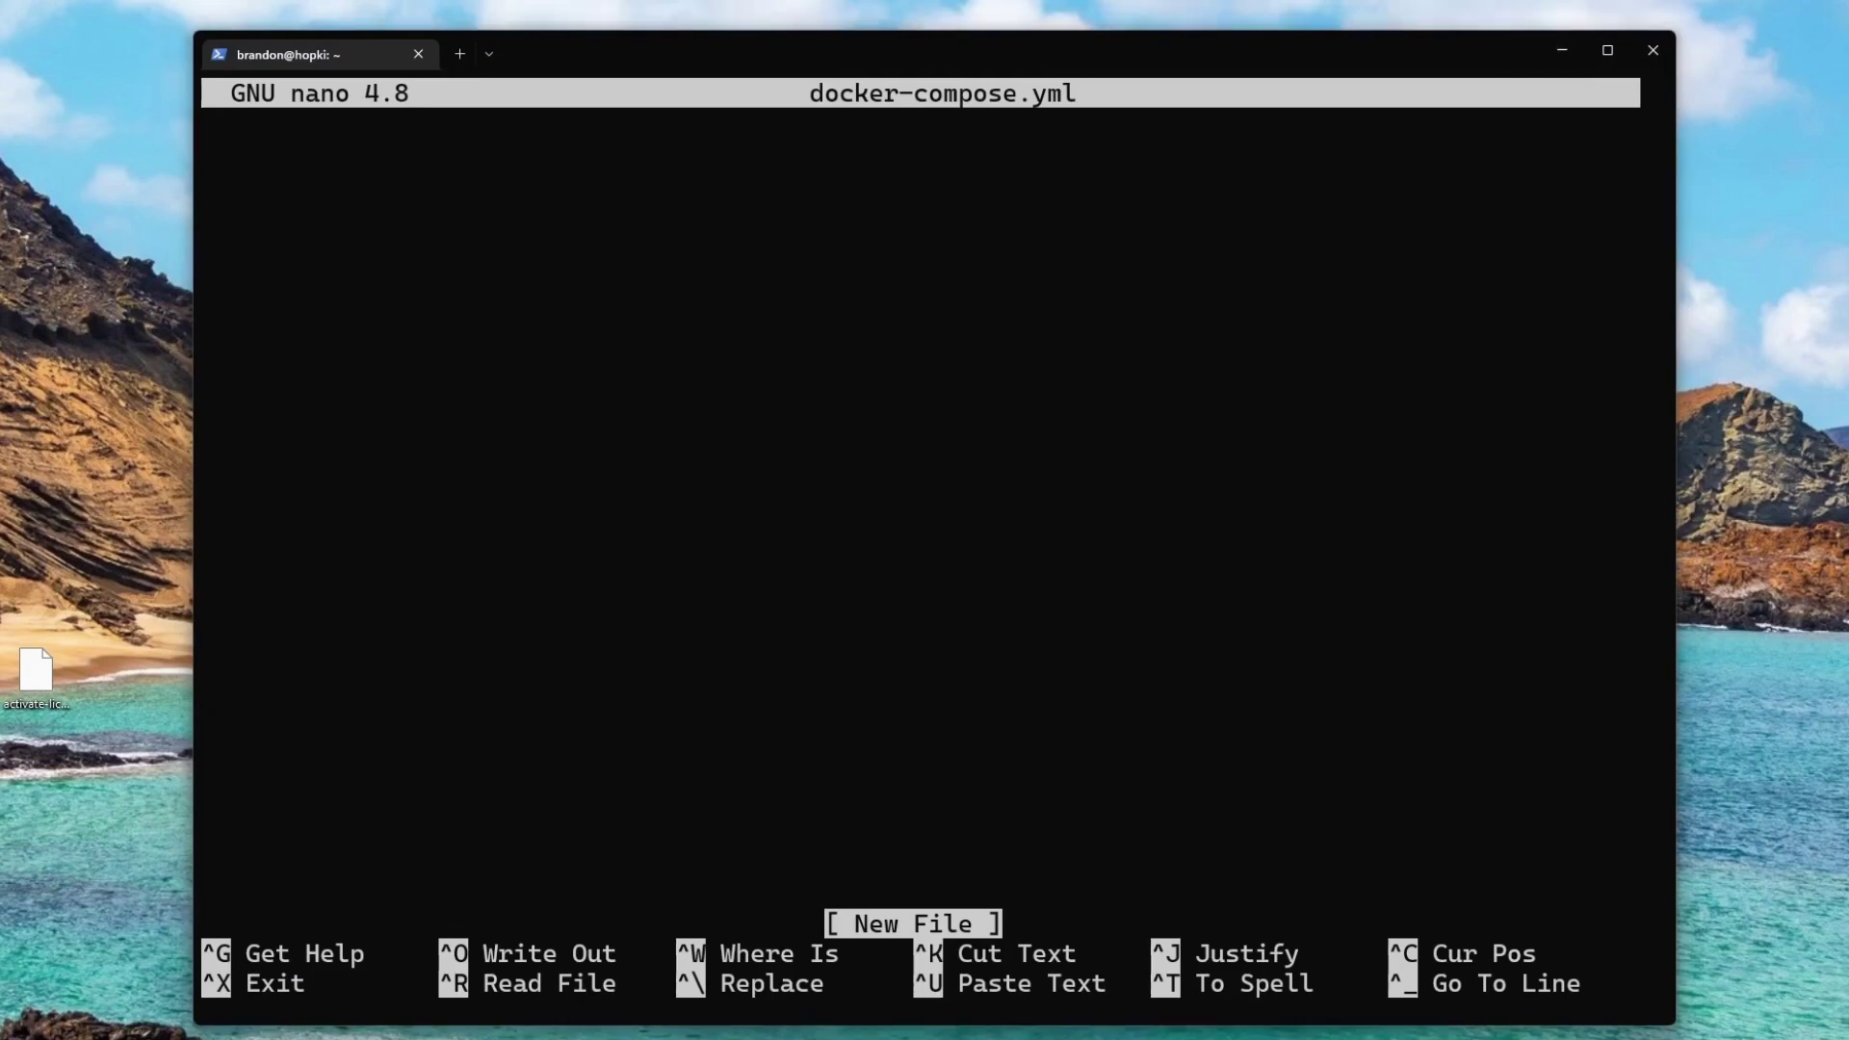
Paste the prepared LittleLink Custom config from Notepad into docker-compose.yml in nano.
key(alt+Tab)
key(ctrl+a)
key(super+c)
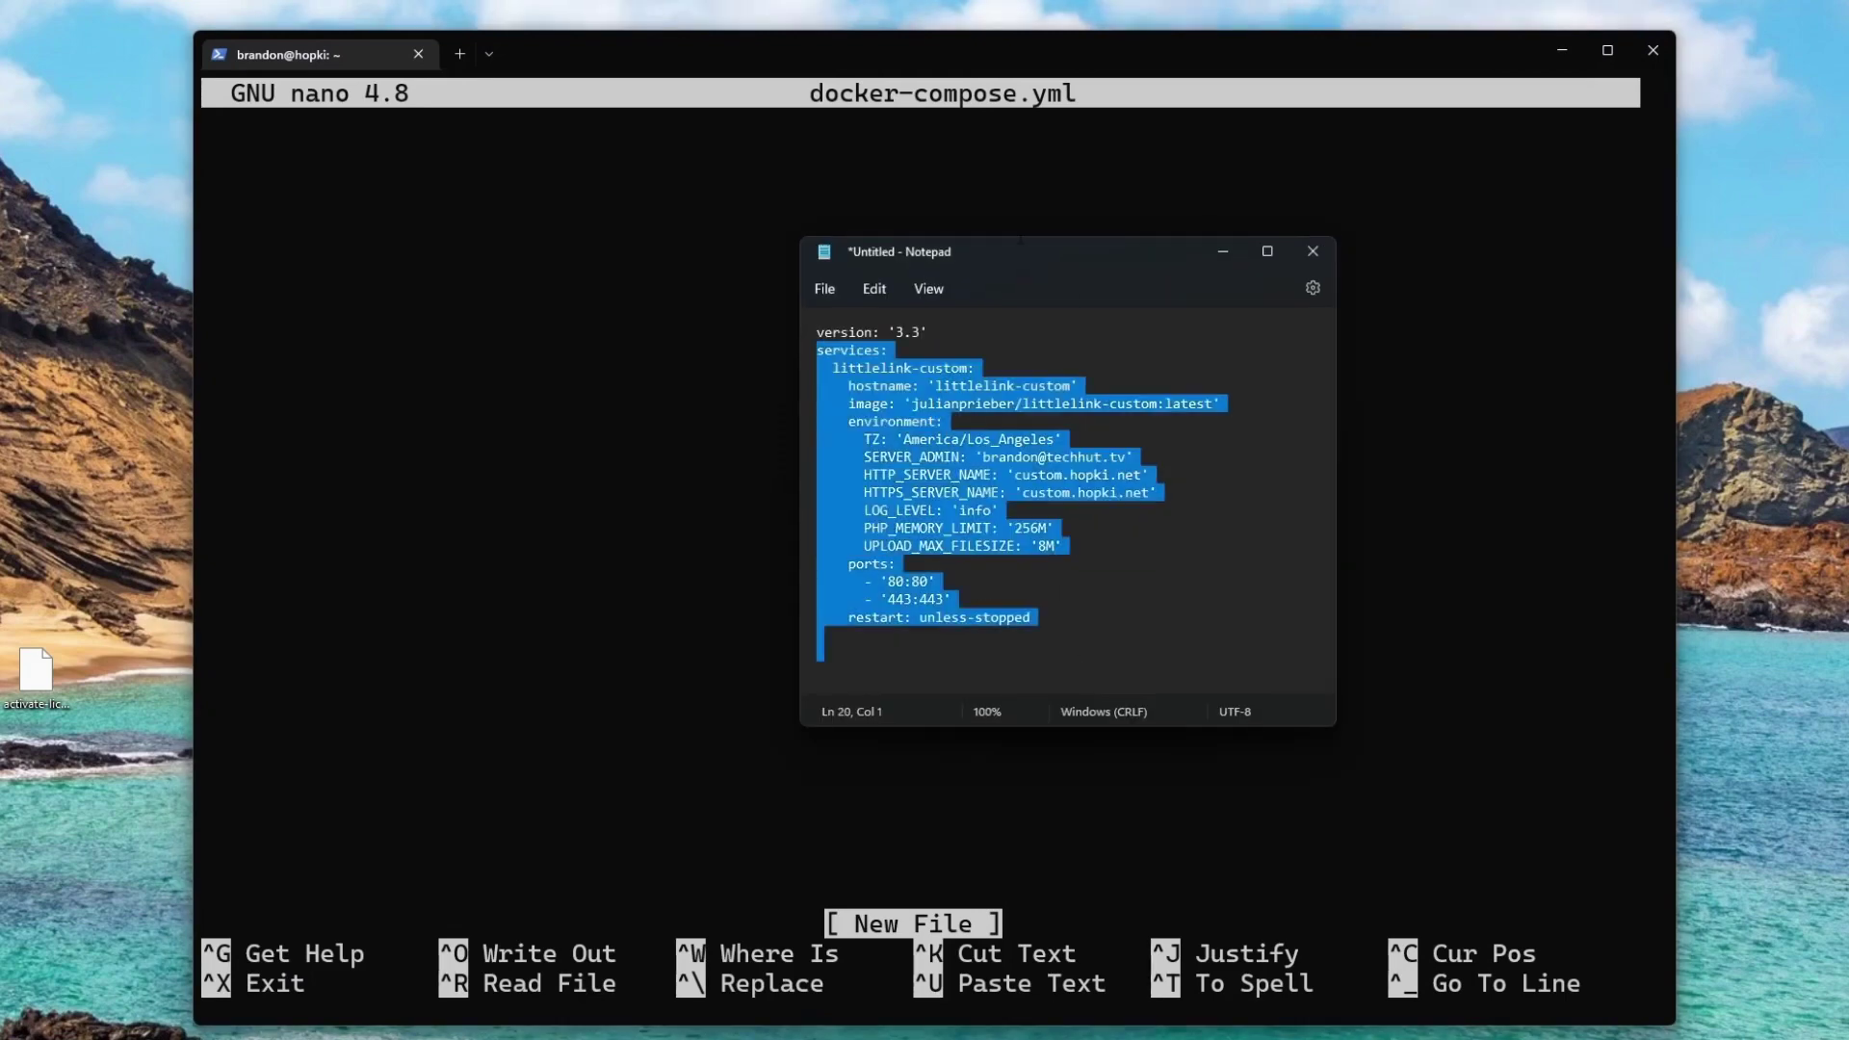
drag(889, 351, 966, 386)
right_click(645, 473)
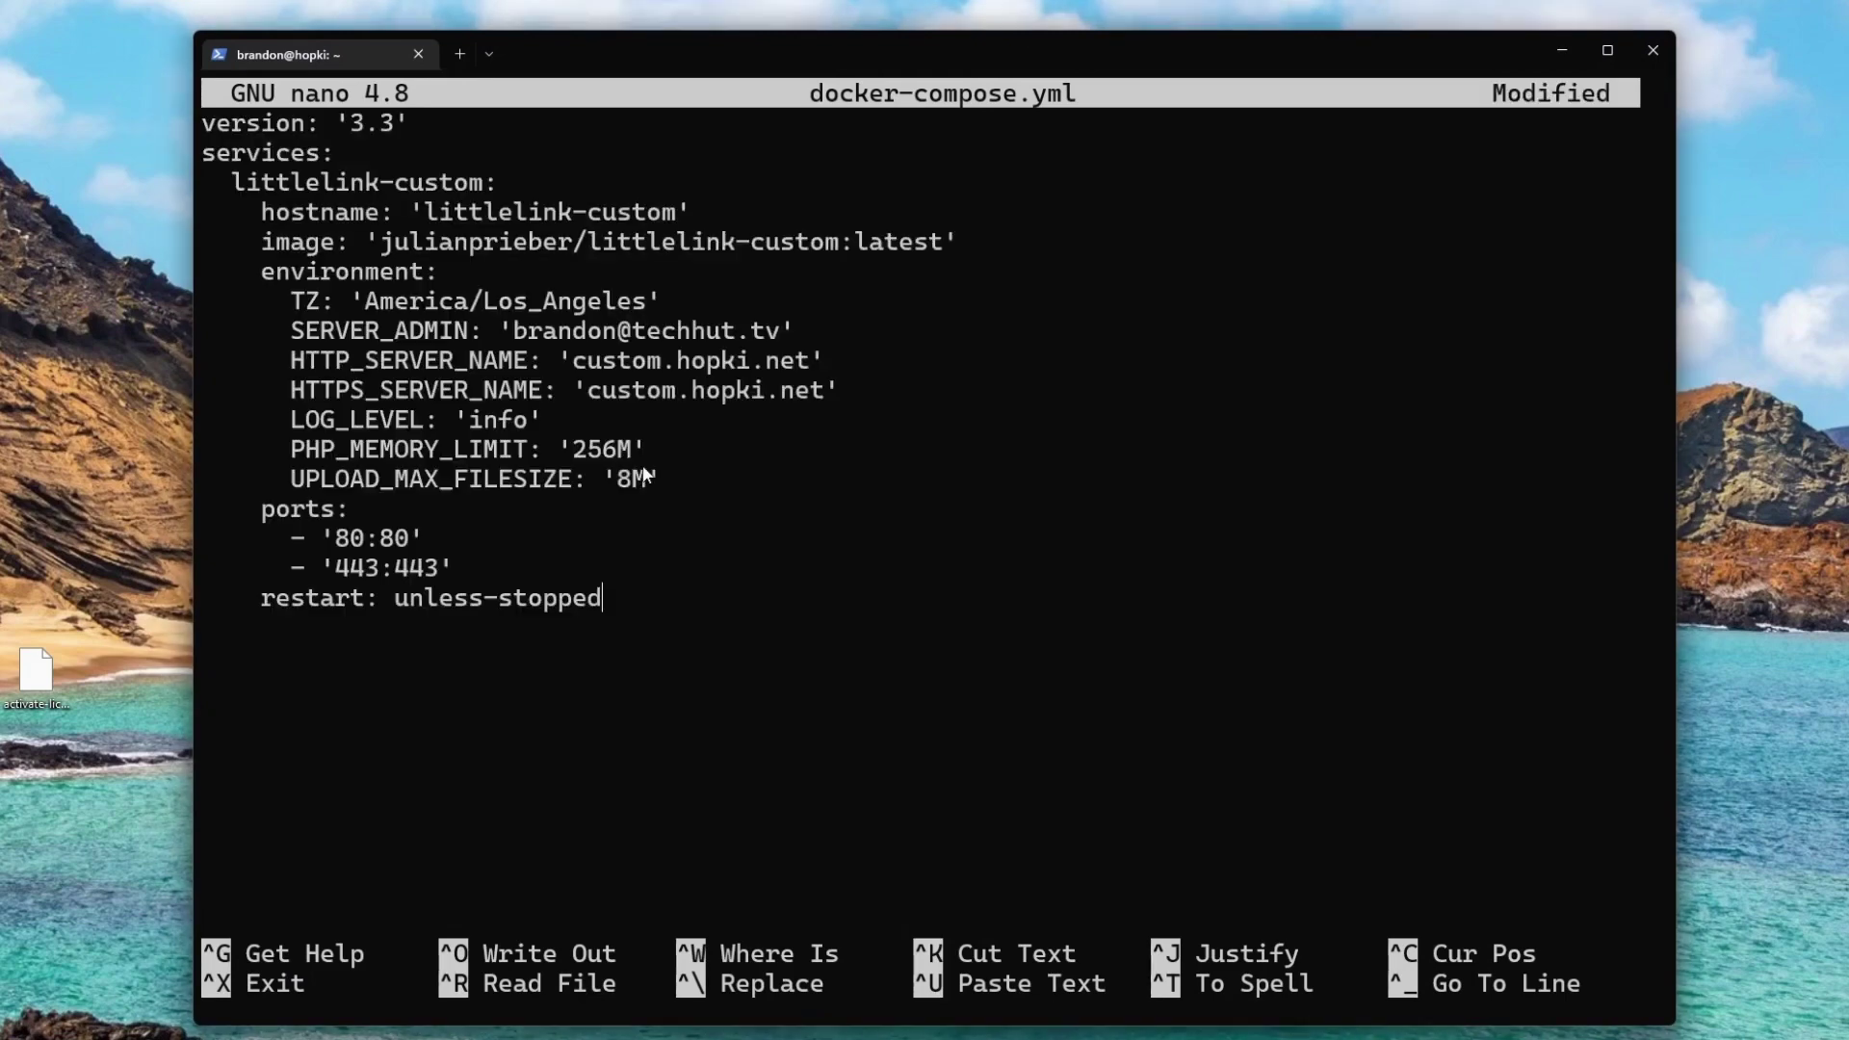
Change HTTP_SERVER_NAME and HTTPS_SERVER_NAME from custom to link.hopki.net.
key(Up)
key(Up)
key(Up)
key(Up)
key(Up)
key(Up)
key(Up)
key(Up)
key(Up)
key(Up)
key(Up)
key(Up)
key(Up)
key(Up)
key(Up)
key(Down)
key(Right)
key(Right)
key(Right)
key(Right)
key(Right)
key(Down)
key(Down)
key(Down)
key(Down)
key(Left)
key(Left)
key(Left)
key(Left)
key(Left)
key(Left)
key(Left)
key(Left)
key(Left)
key(Left)
key(Left)
key(Left)
key(Left)
key(Left)
key(Left)
key(Left)
key(Left)
key(Left)
key(Down)
key(Left)
key(Left)
key(Left)
key(Left)
key(Left)
key(Left)
key(Left)
key(Left)
key(Left)
key(Left)
key(Left)
key(Right)
key(Right)
key(Right)
key(Right)
key(Right)
key(BackSpace)
key(BackSpace)
key(BackSpace)
key(BackSpace)
key(BackSpace)
key(BackSpace)
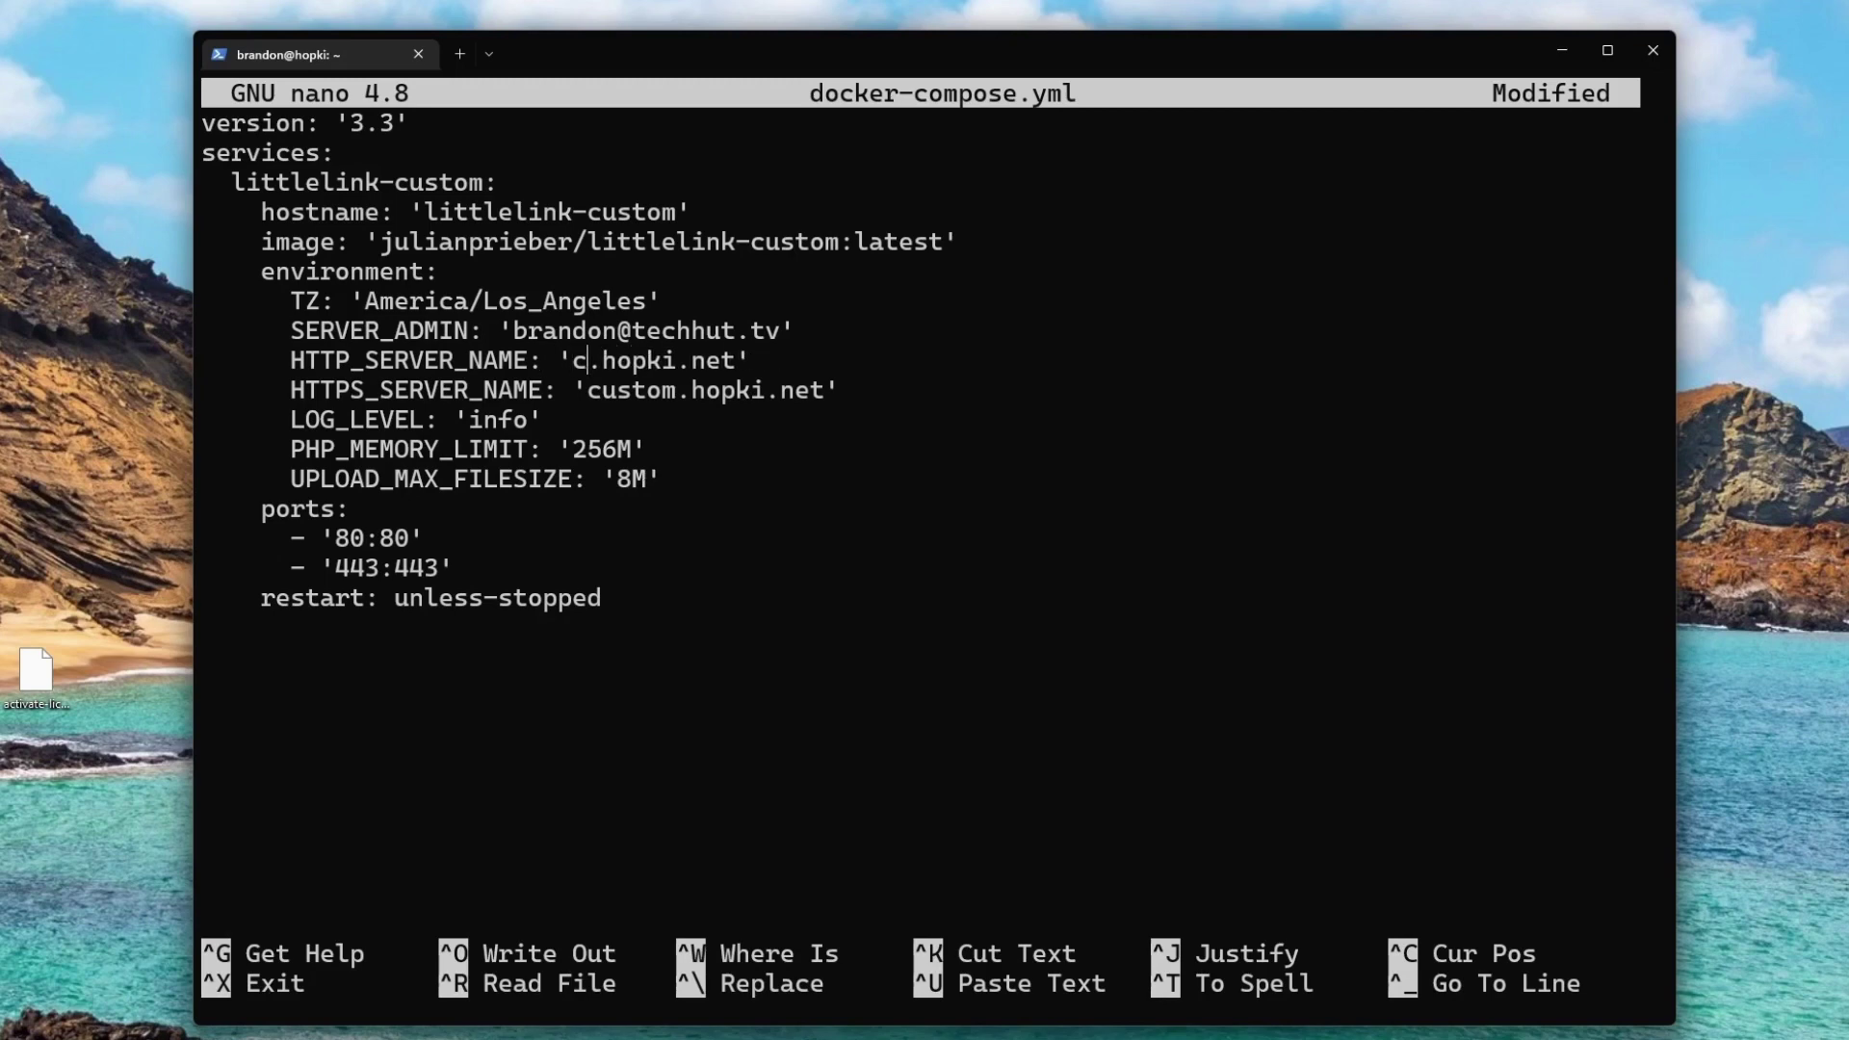
text(link)
key(Down)
key(Delete)
key(Delete)
key(Delete)
key(BackSpace)
key(BackSpace)
key(BackSpace)
text(link)
Review the remaining settings: 256M memory limit, 8M upload size, ports 80:80 and 443:443.
key(Down)
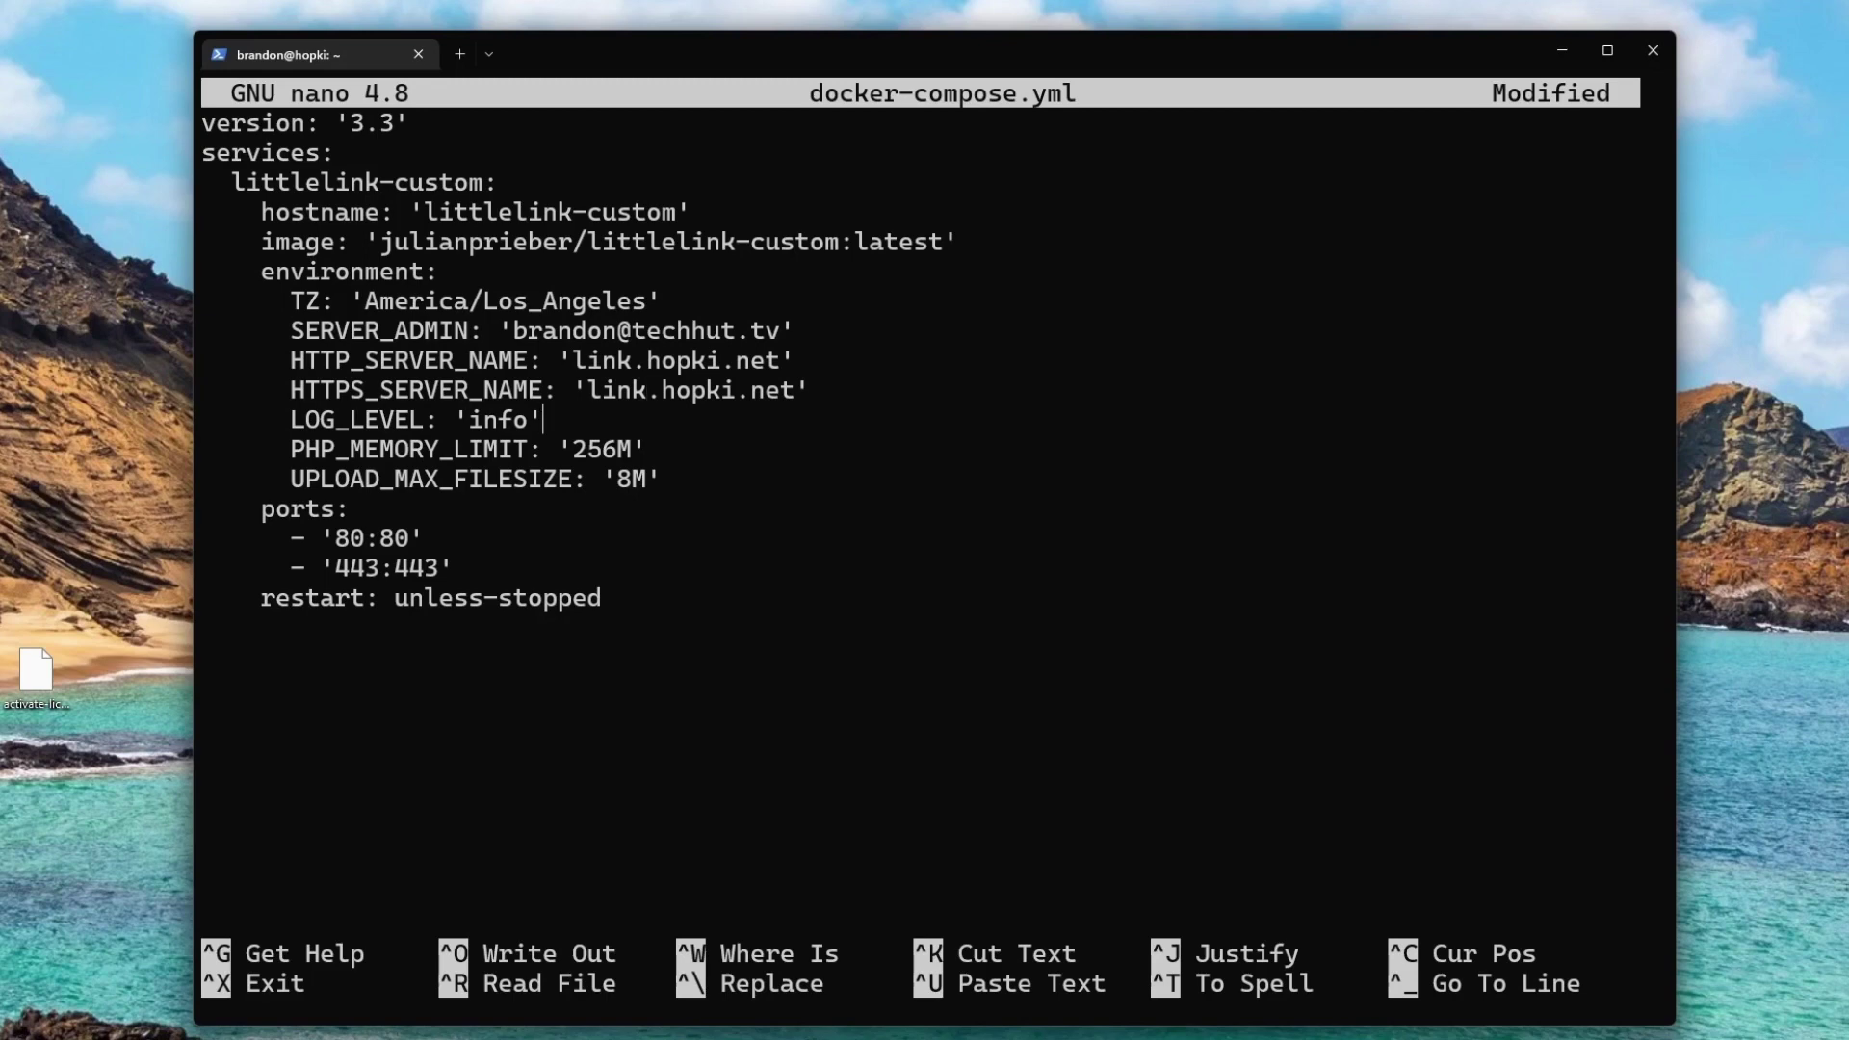
key(Down)
key(Right)
key(Down)
key(Left)
key(Down)
key(Up)
key(Down)
key(Up)
key(Down)
key(Up)
key(Down)
key(Left)
key(Left)
key(Left)
key(Left)
key(Left)
key(Left)
key(Left)
key(Left)
key(Left)
key(Left)
key(Left)
key(alt+Tab)
Look over the 'Setup on NGINX' page in the LittleLink Custom documentation.
scroll(846, 757, down, 5)
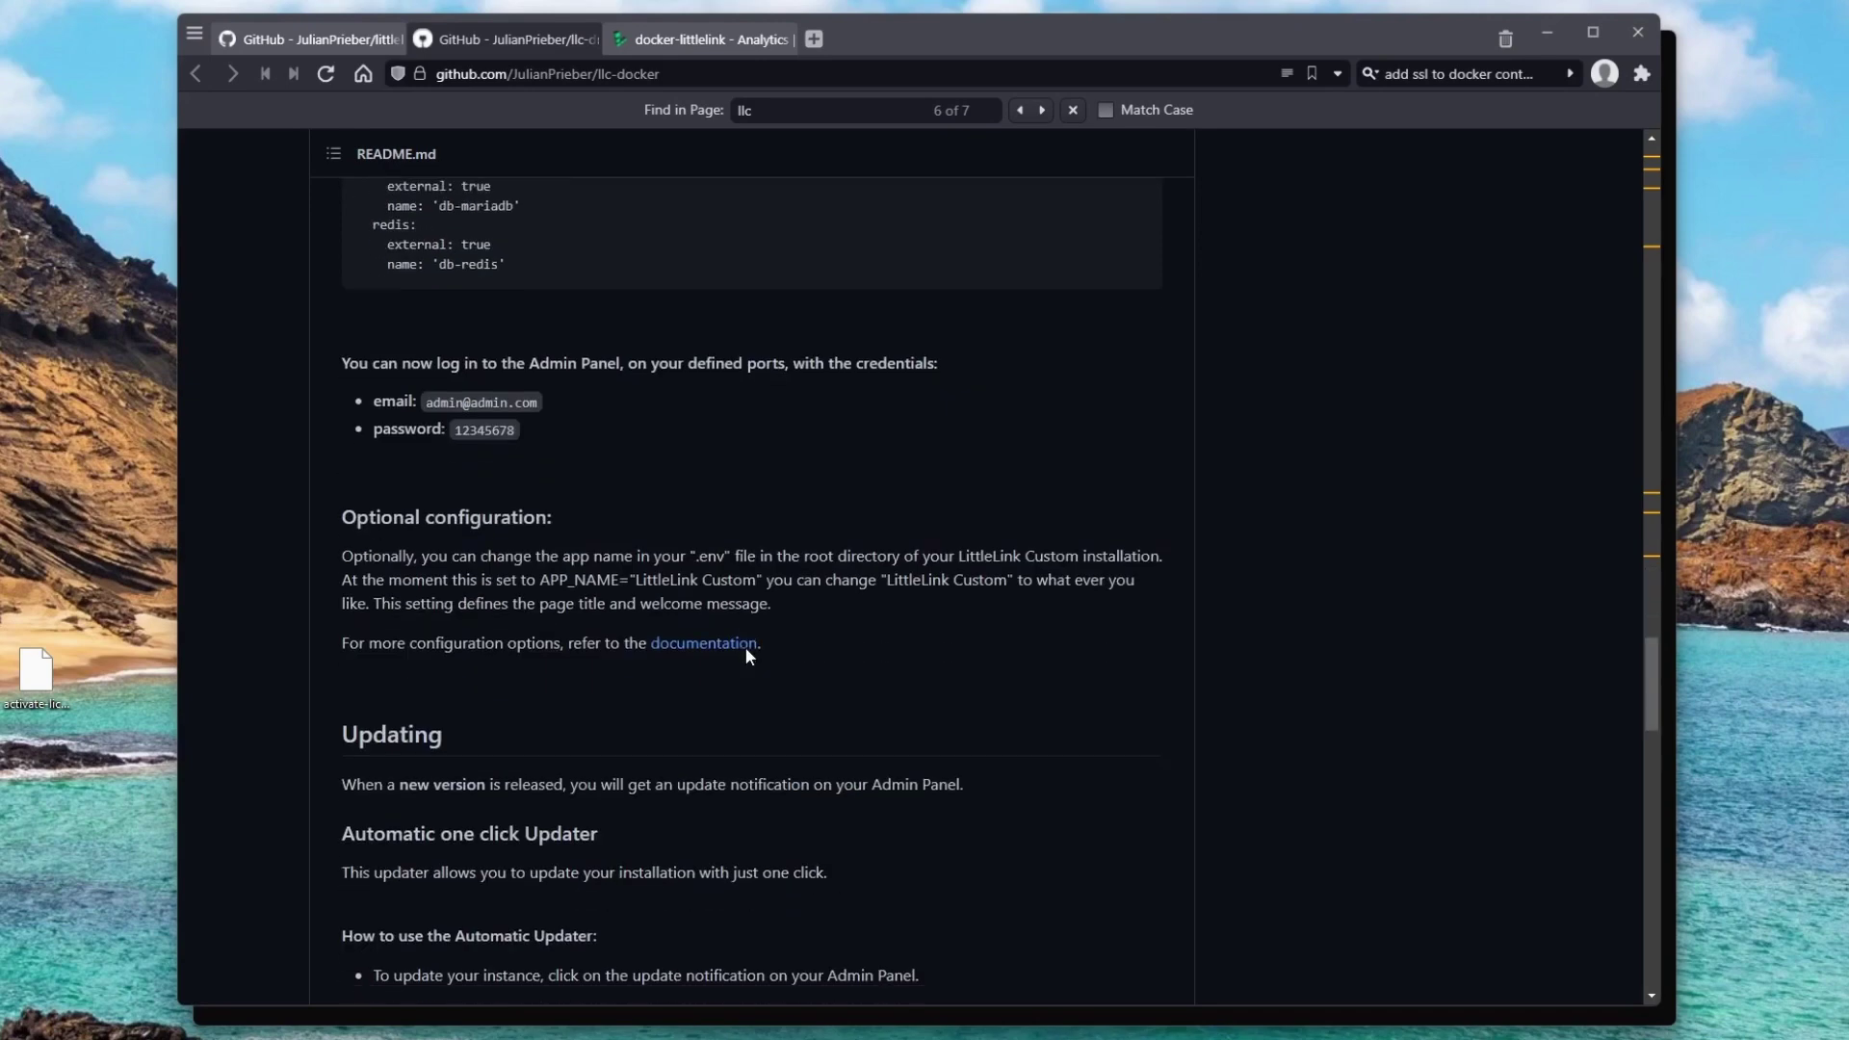
click(670, 653)
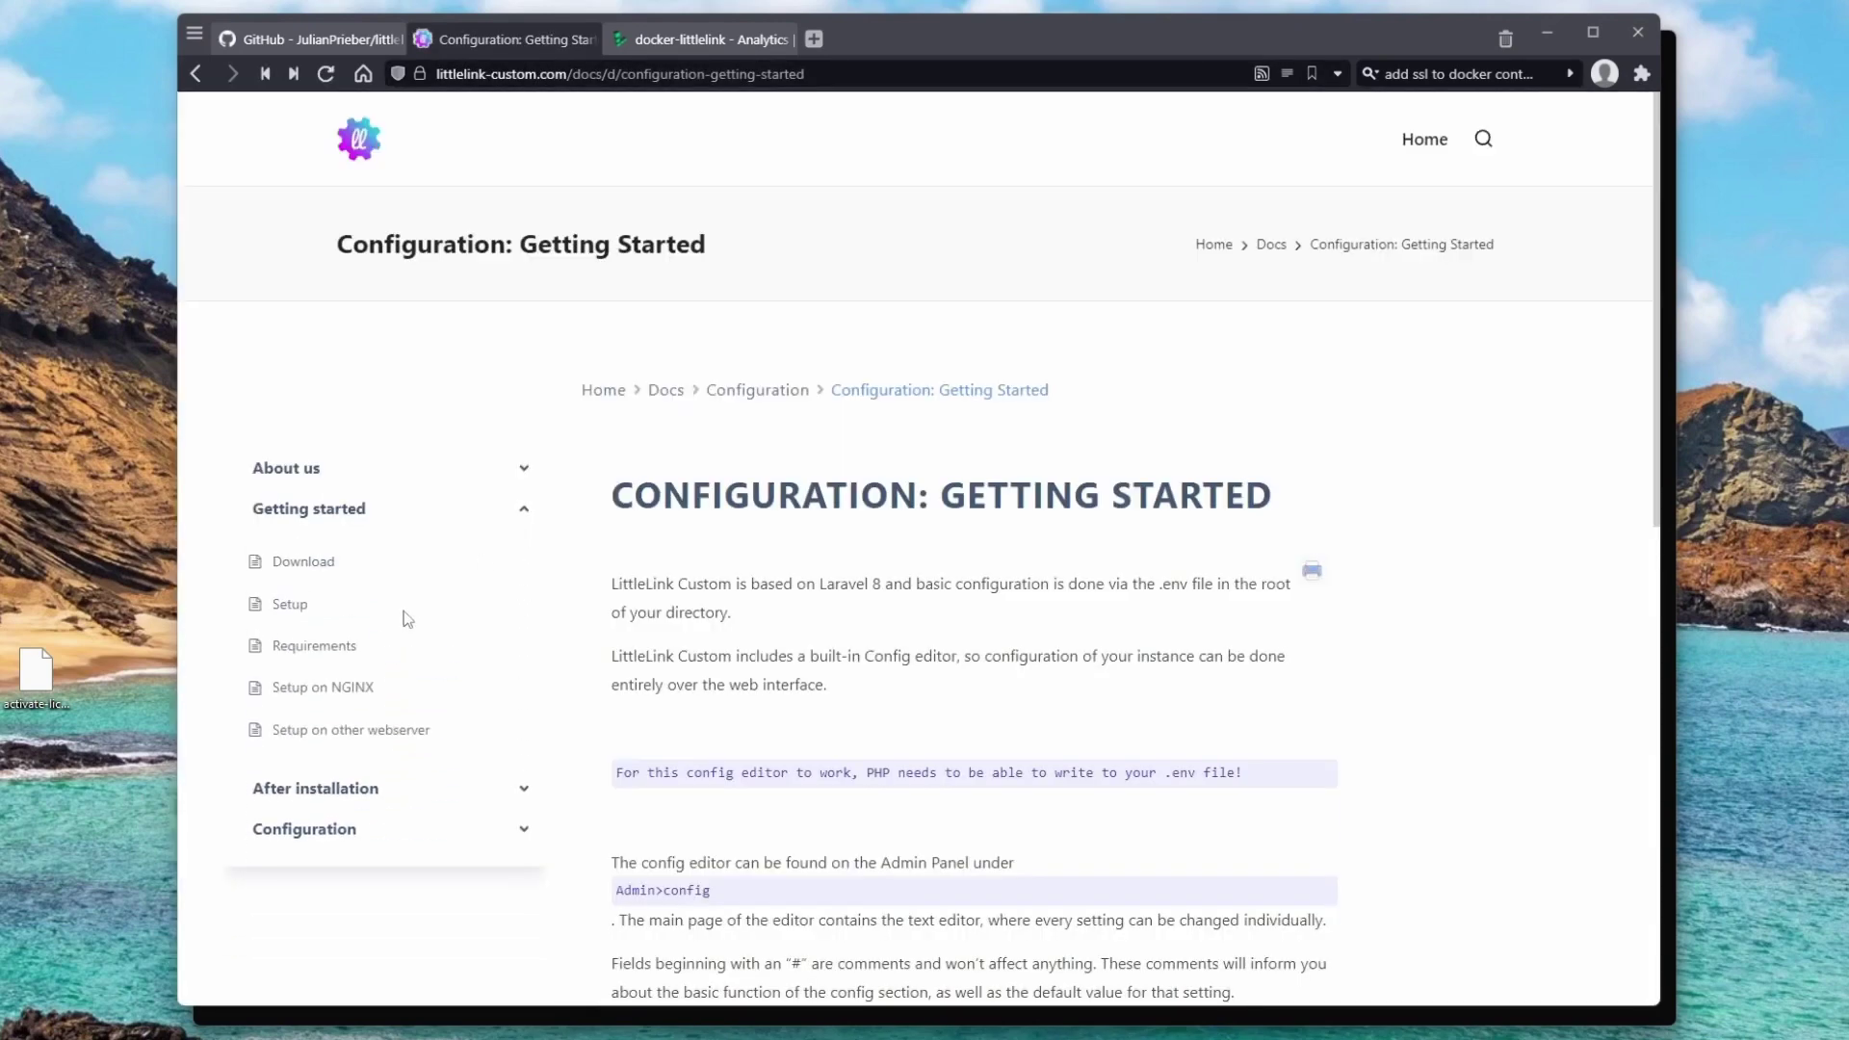
click(323, 689)
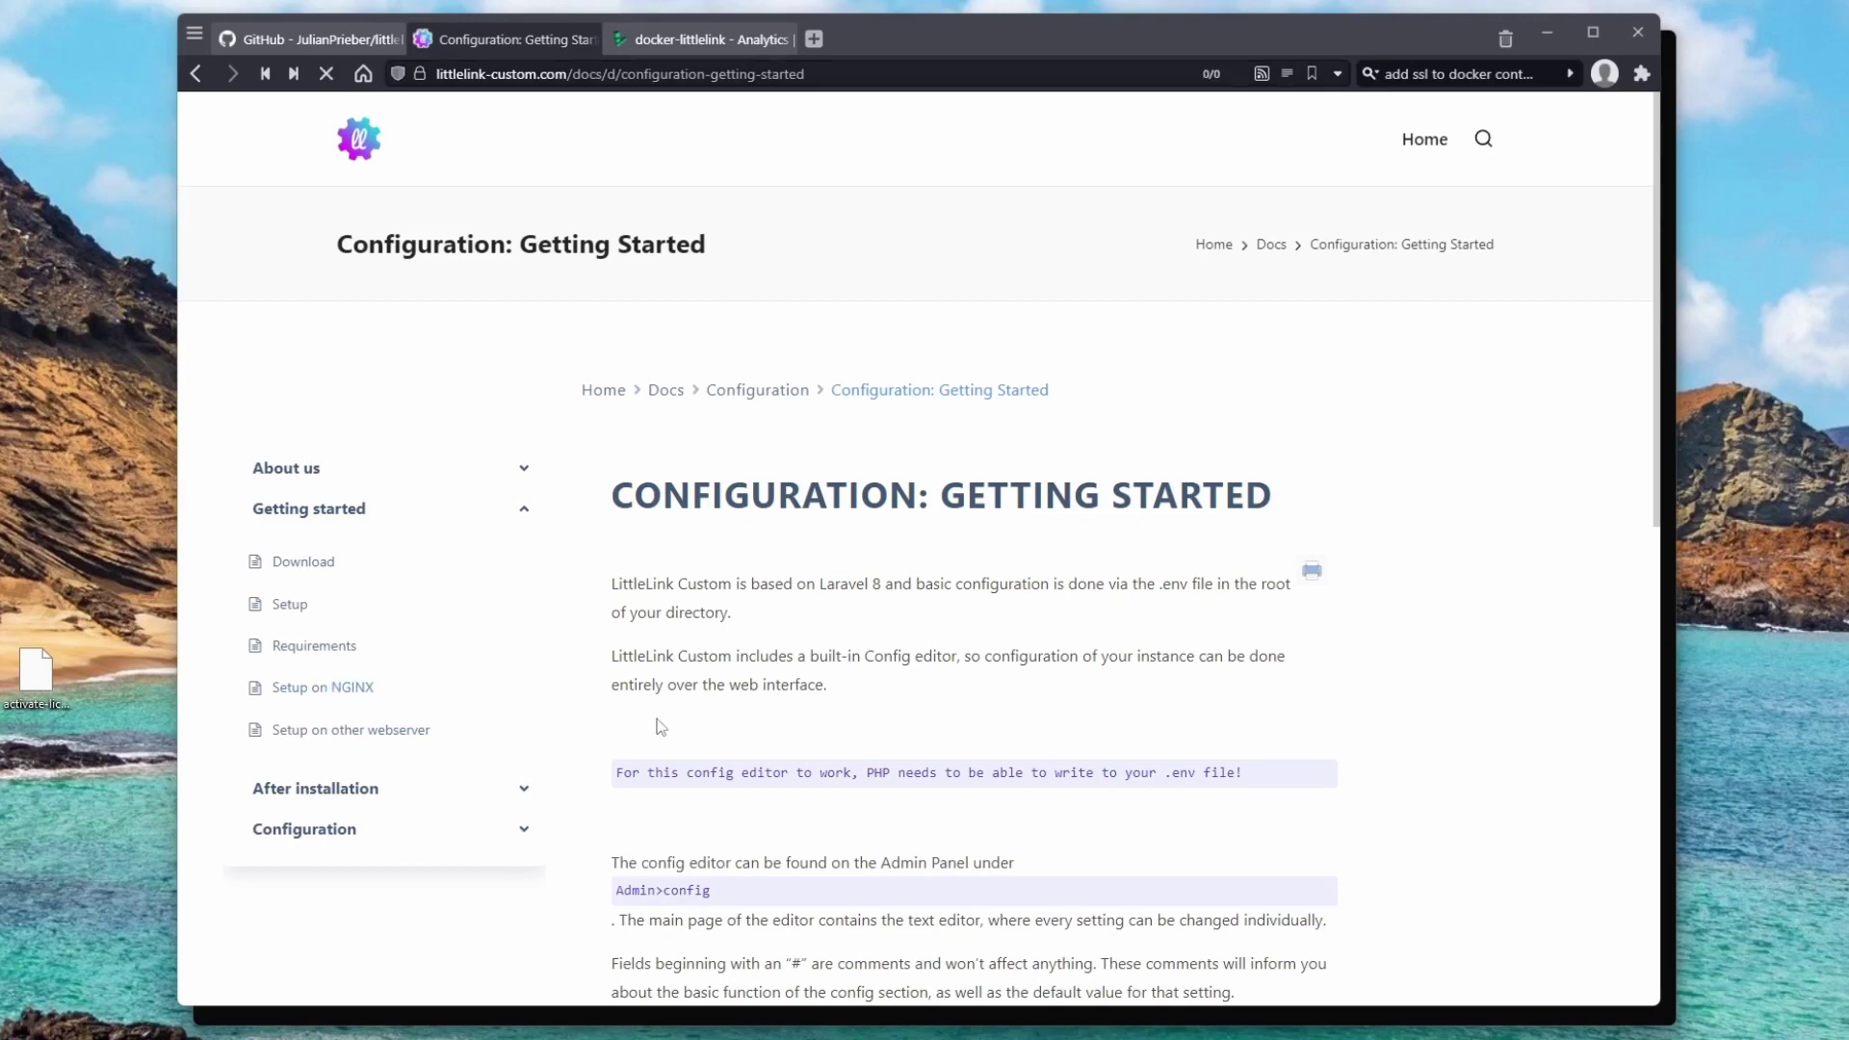
scroll(932, 665, down, 6)
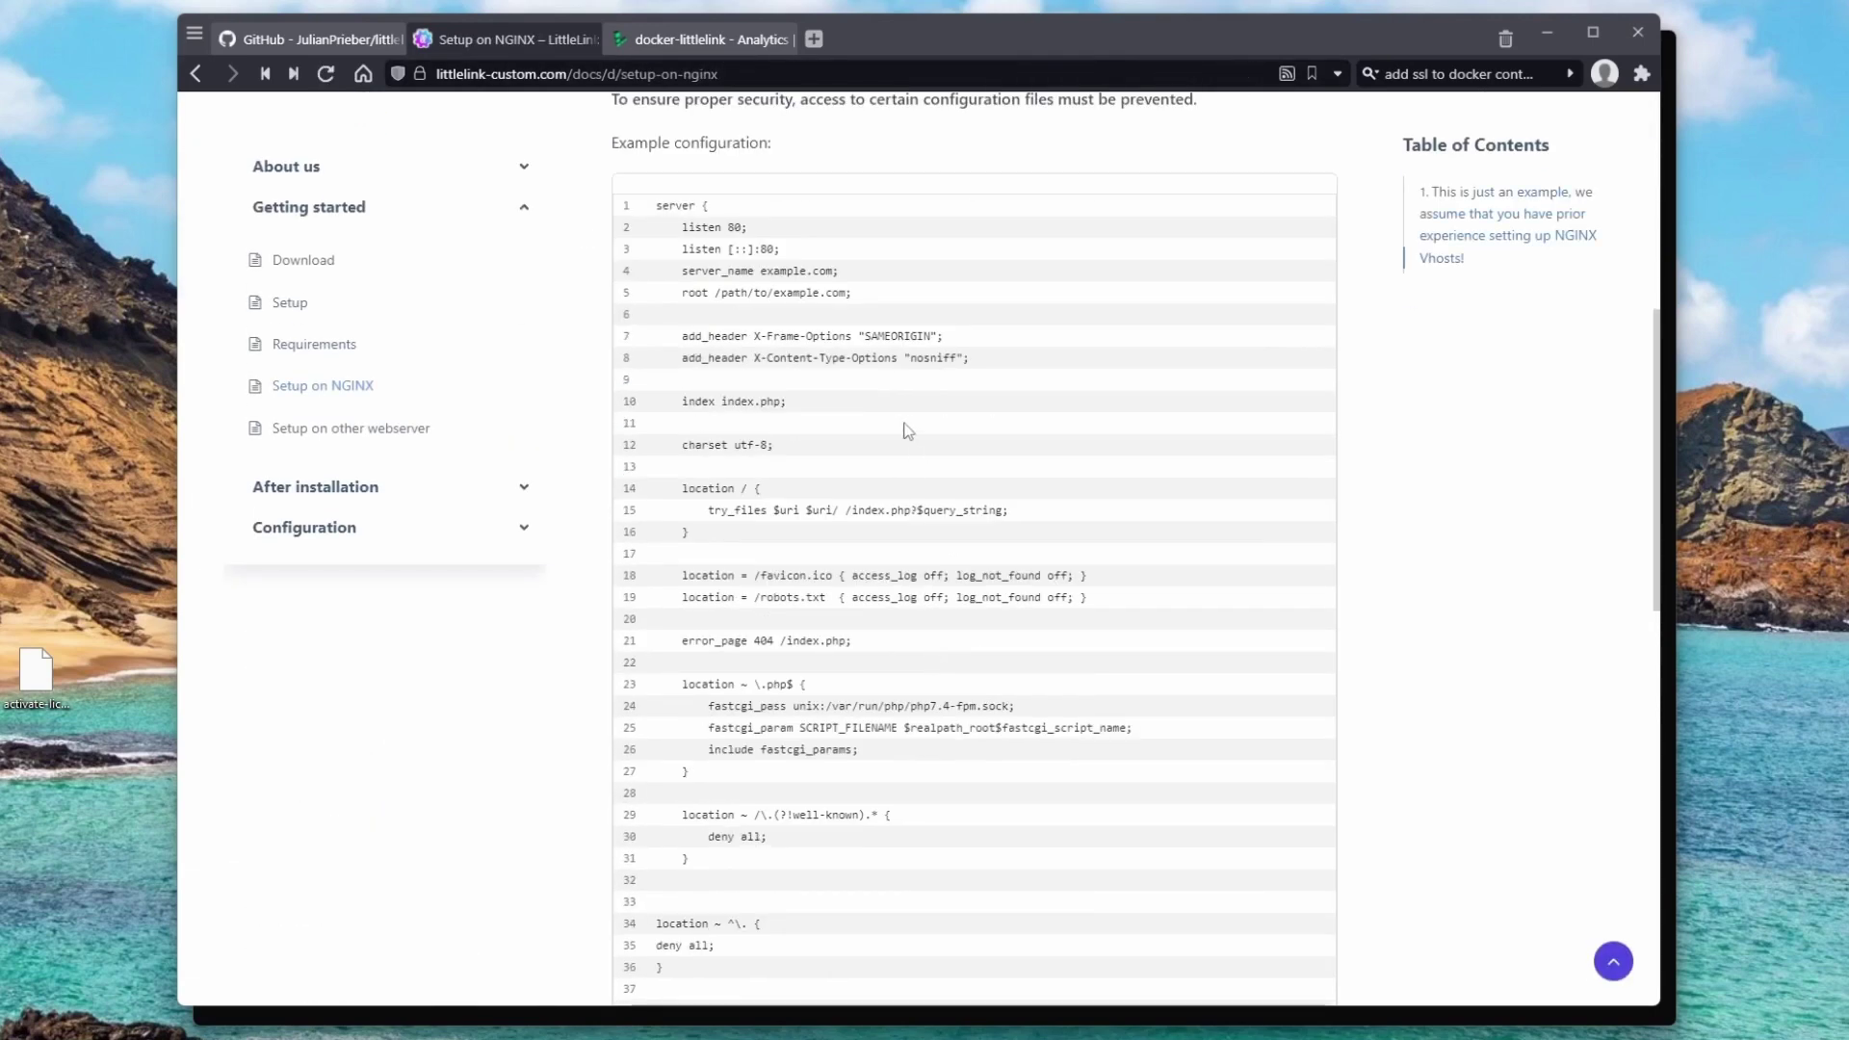
scroll(905, 424, down, 6)
scroll(921, 413, up, 12)
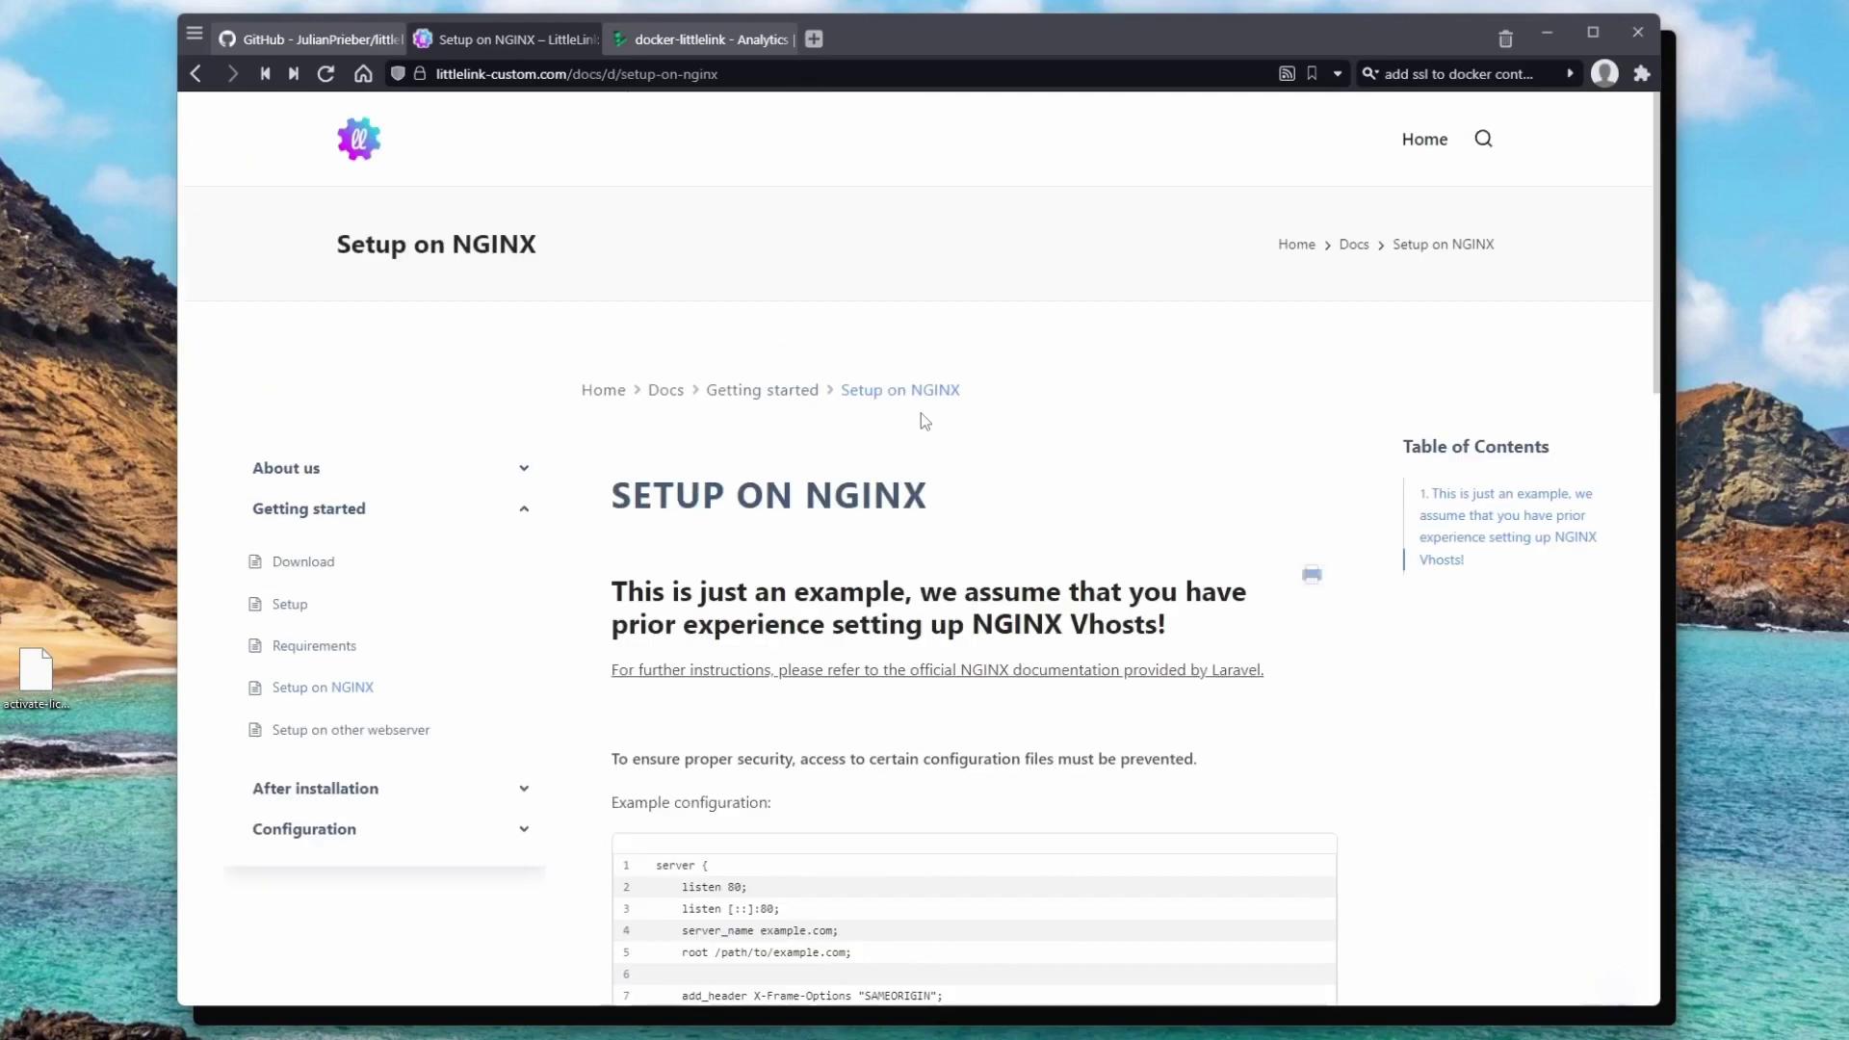
Back on the llc-docker README, expand the example NGINX reverse-proxy configuration.
key(alt+Left)
scroll(794, 421, down, 10)
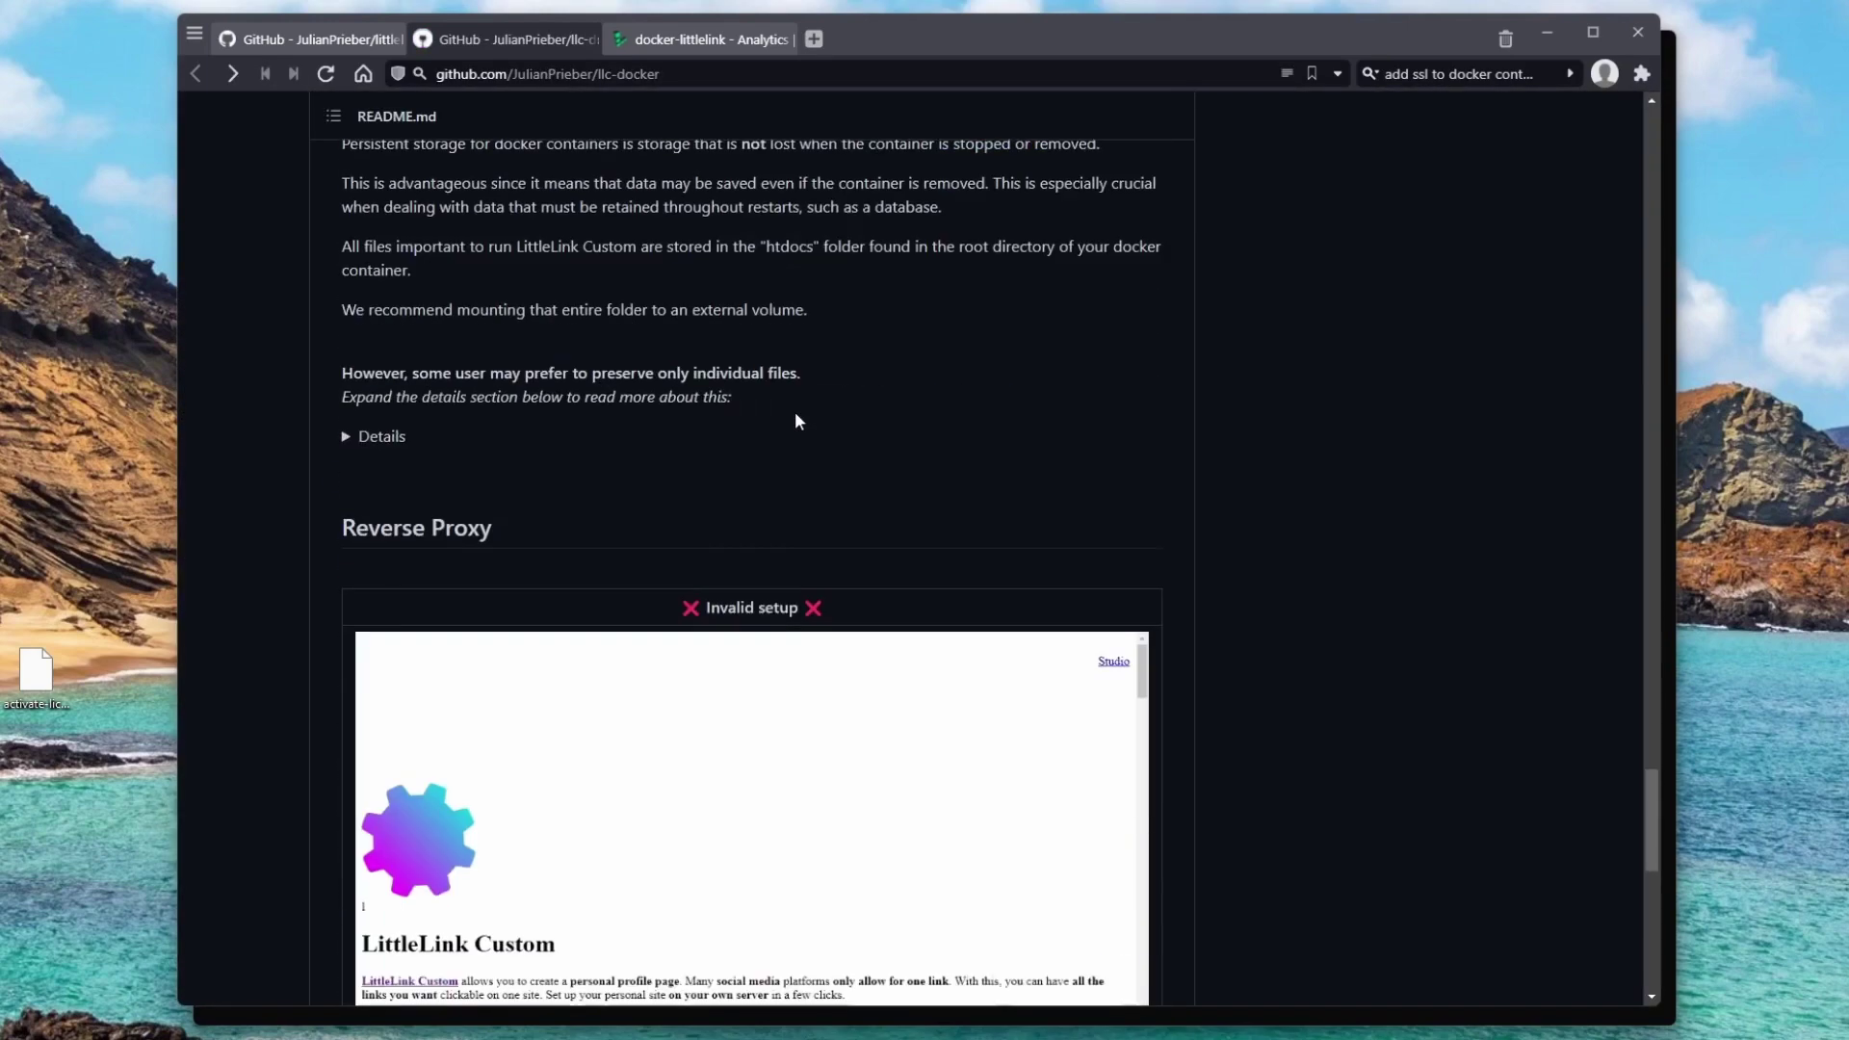
scroll(795, 421, down, 7)
scroll(797, 417, up, 7)
scroll(739, 520, down, 8)
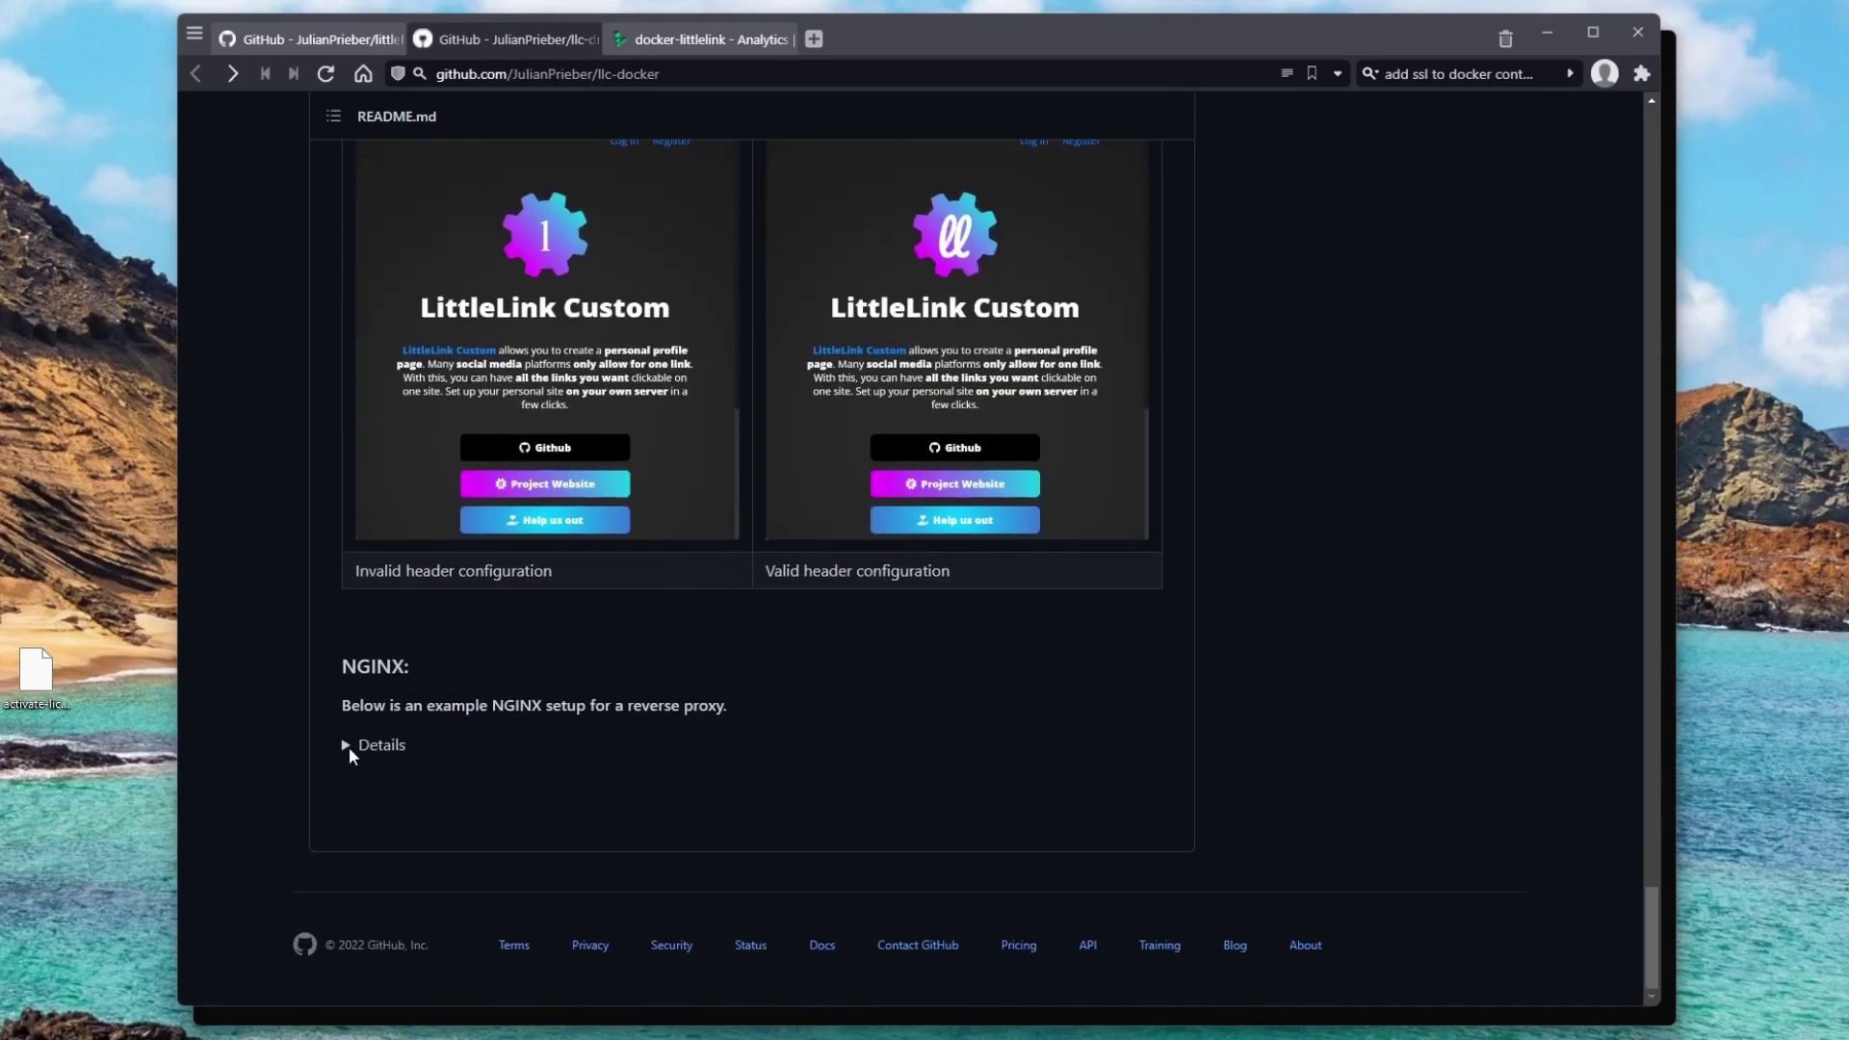
click(349, 747)
scroll(487, 777, down, 3)
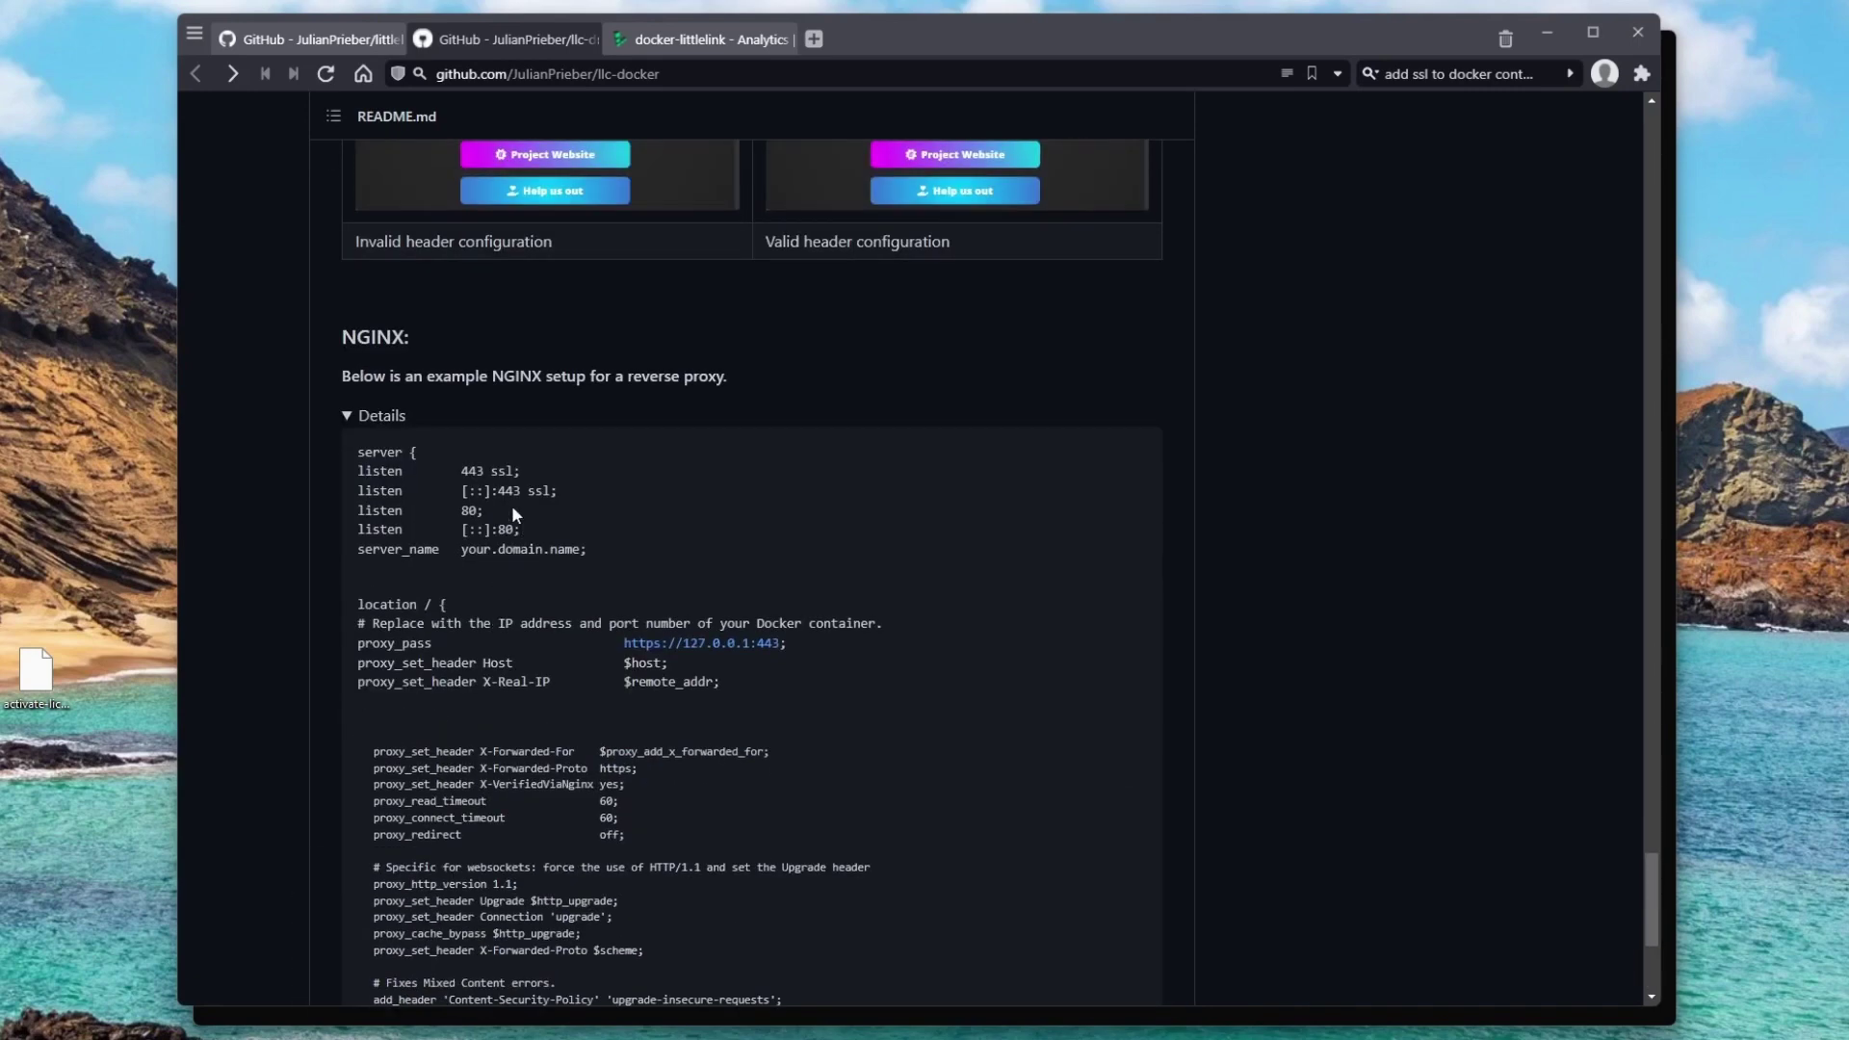
scroll(528, 508, down, 3)
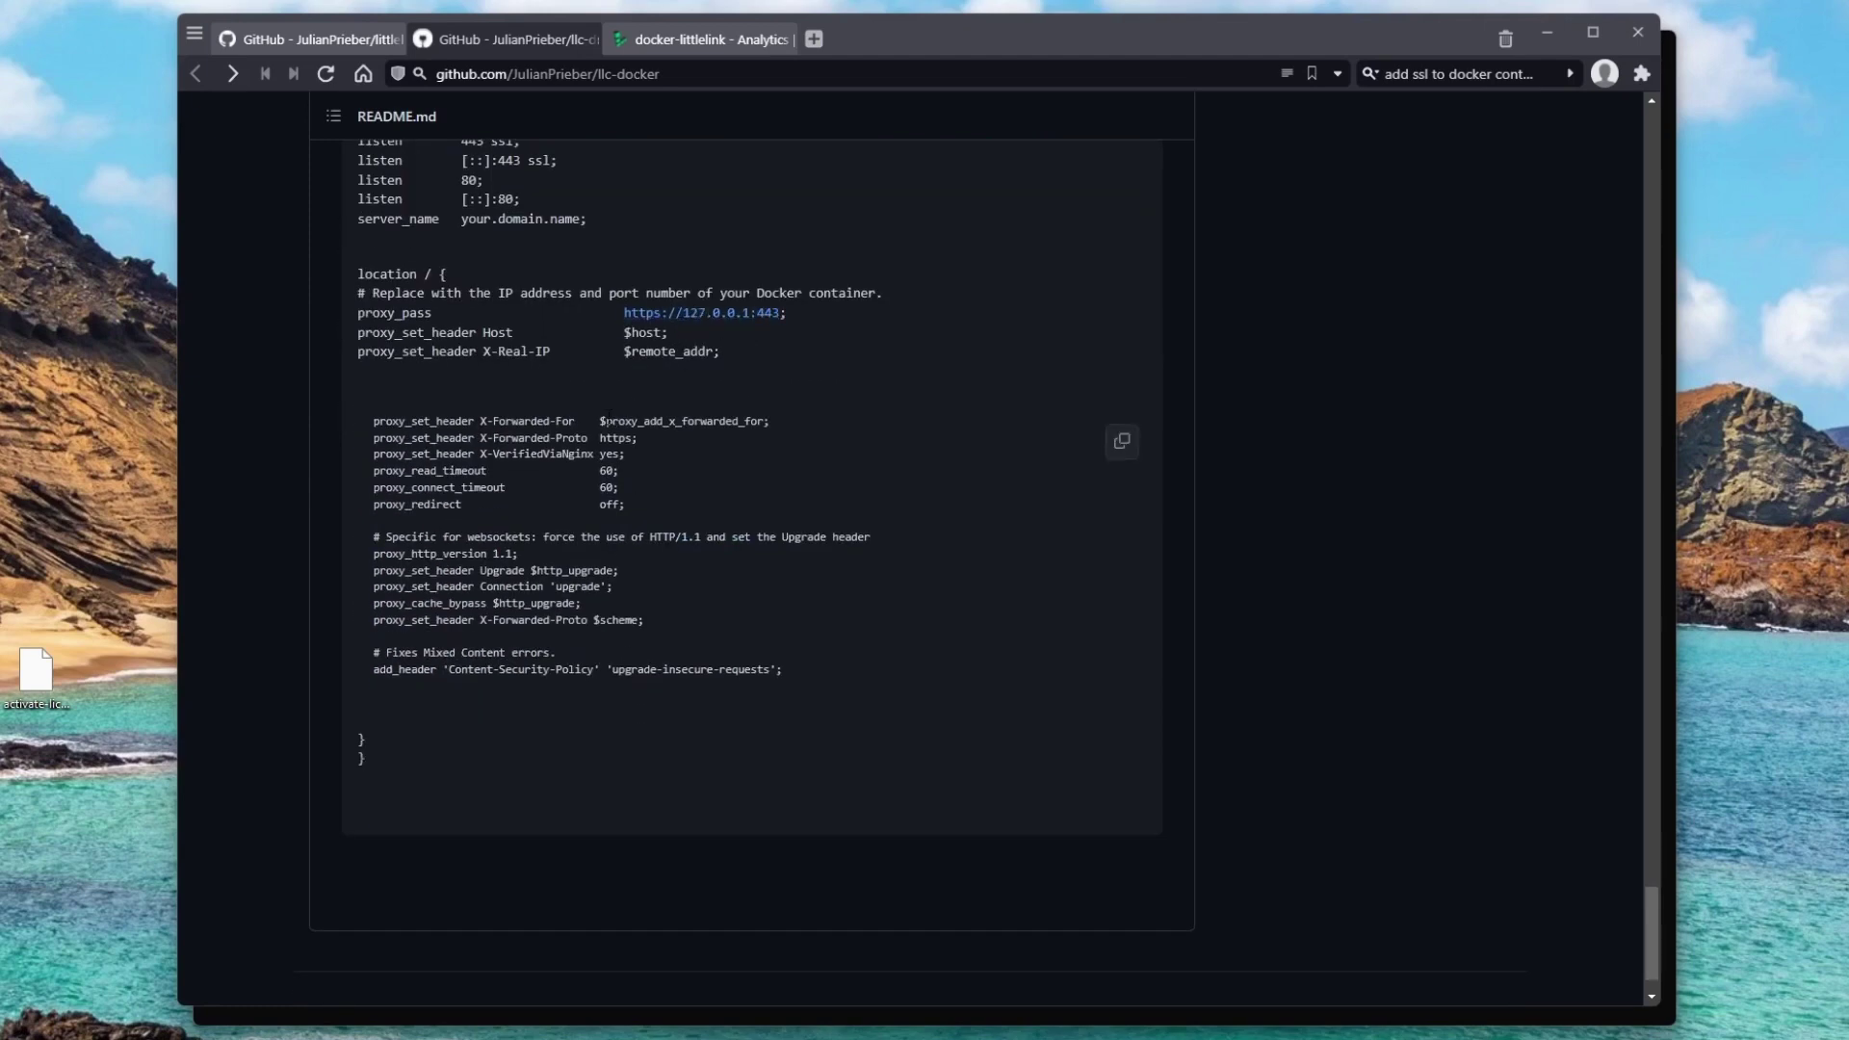
Try the port mapping as 8000:80, then restore it to 80:80 in docker-compose.yml.
key(alt+Tab)
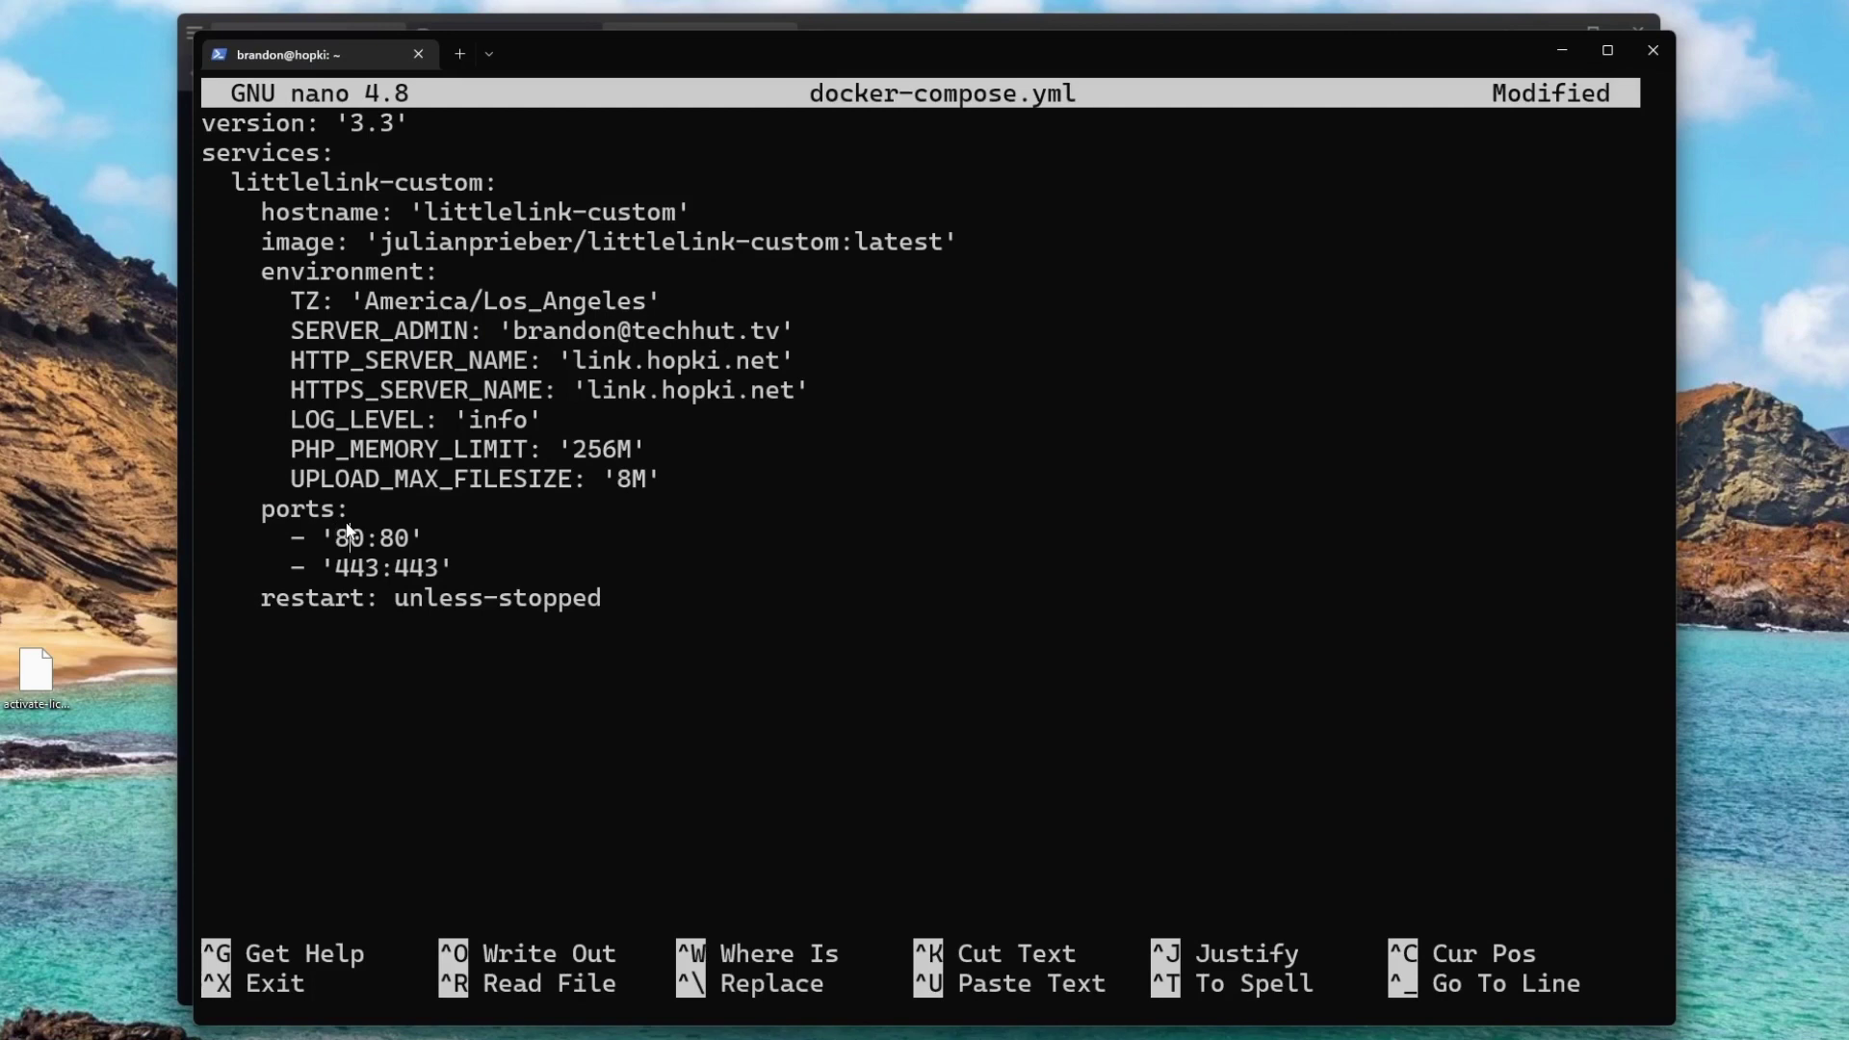
text(00)
key(Down)
key(Right)
key(Up)
key(BackSpace)
key(BackSpace)
key(Down)
key(Up)
key(Up)
Save docker-compose.yml under the same name and exit nano to the shell.
key(ctrl+o)
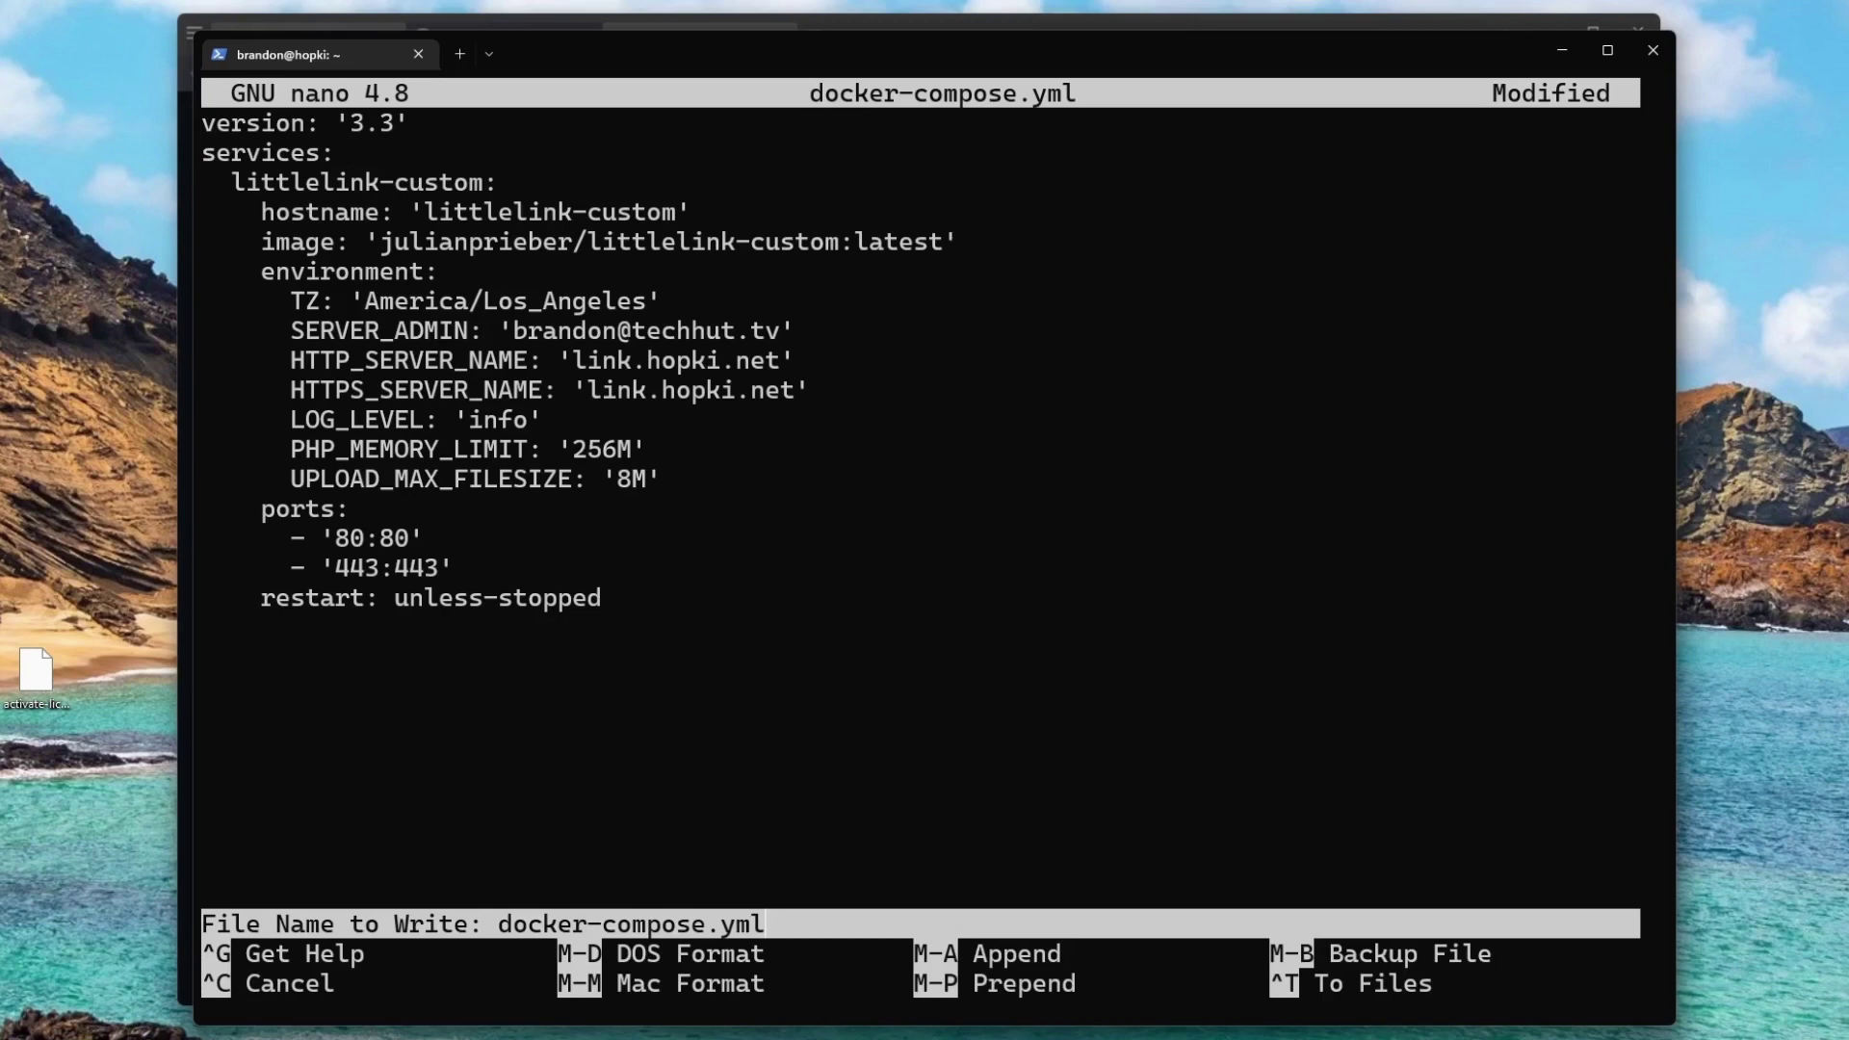
key(Return)
key(ctrl+x)
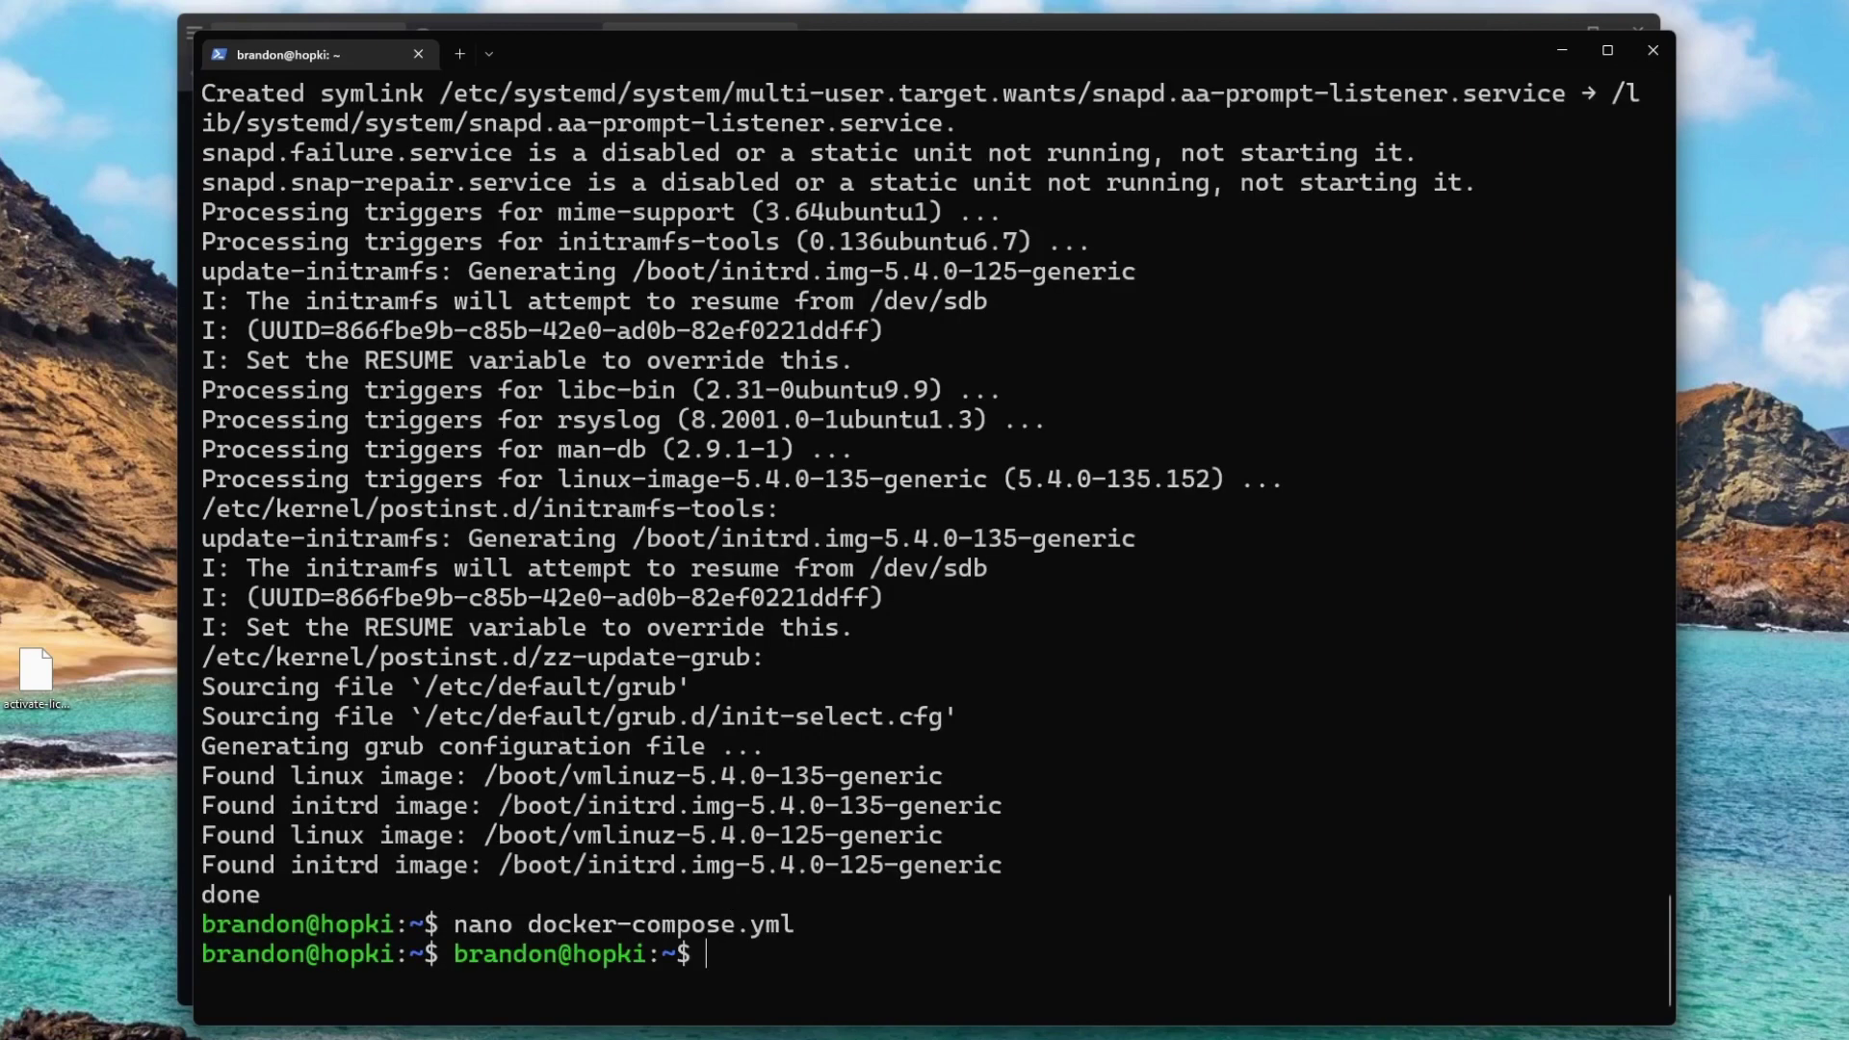
key(Return)
key(Return)
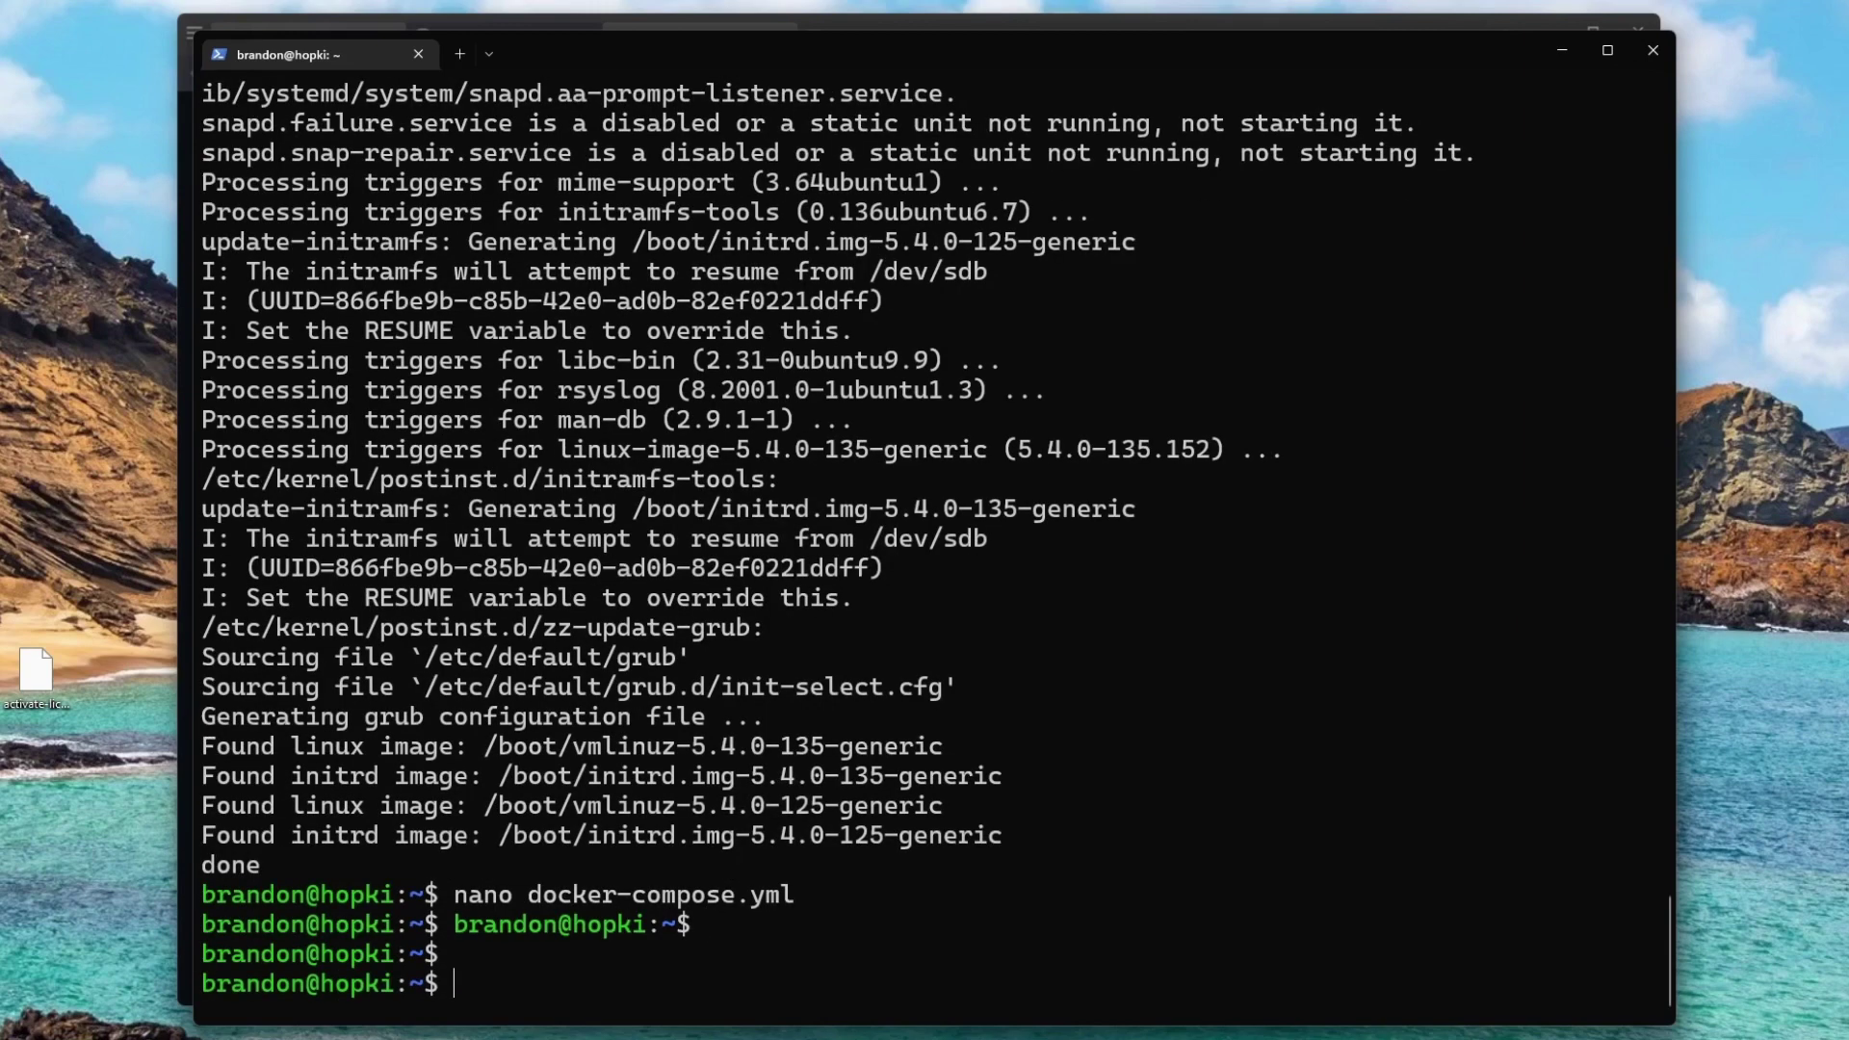
Run 'sudo docker-compose up -d' to pull the littlelink-custom image and create the container.
text(sudo docker-)
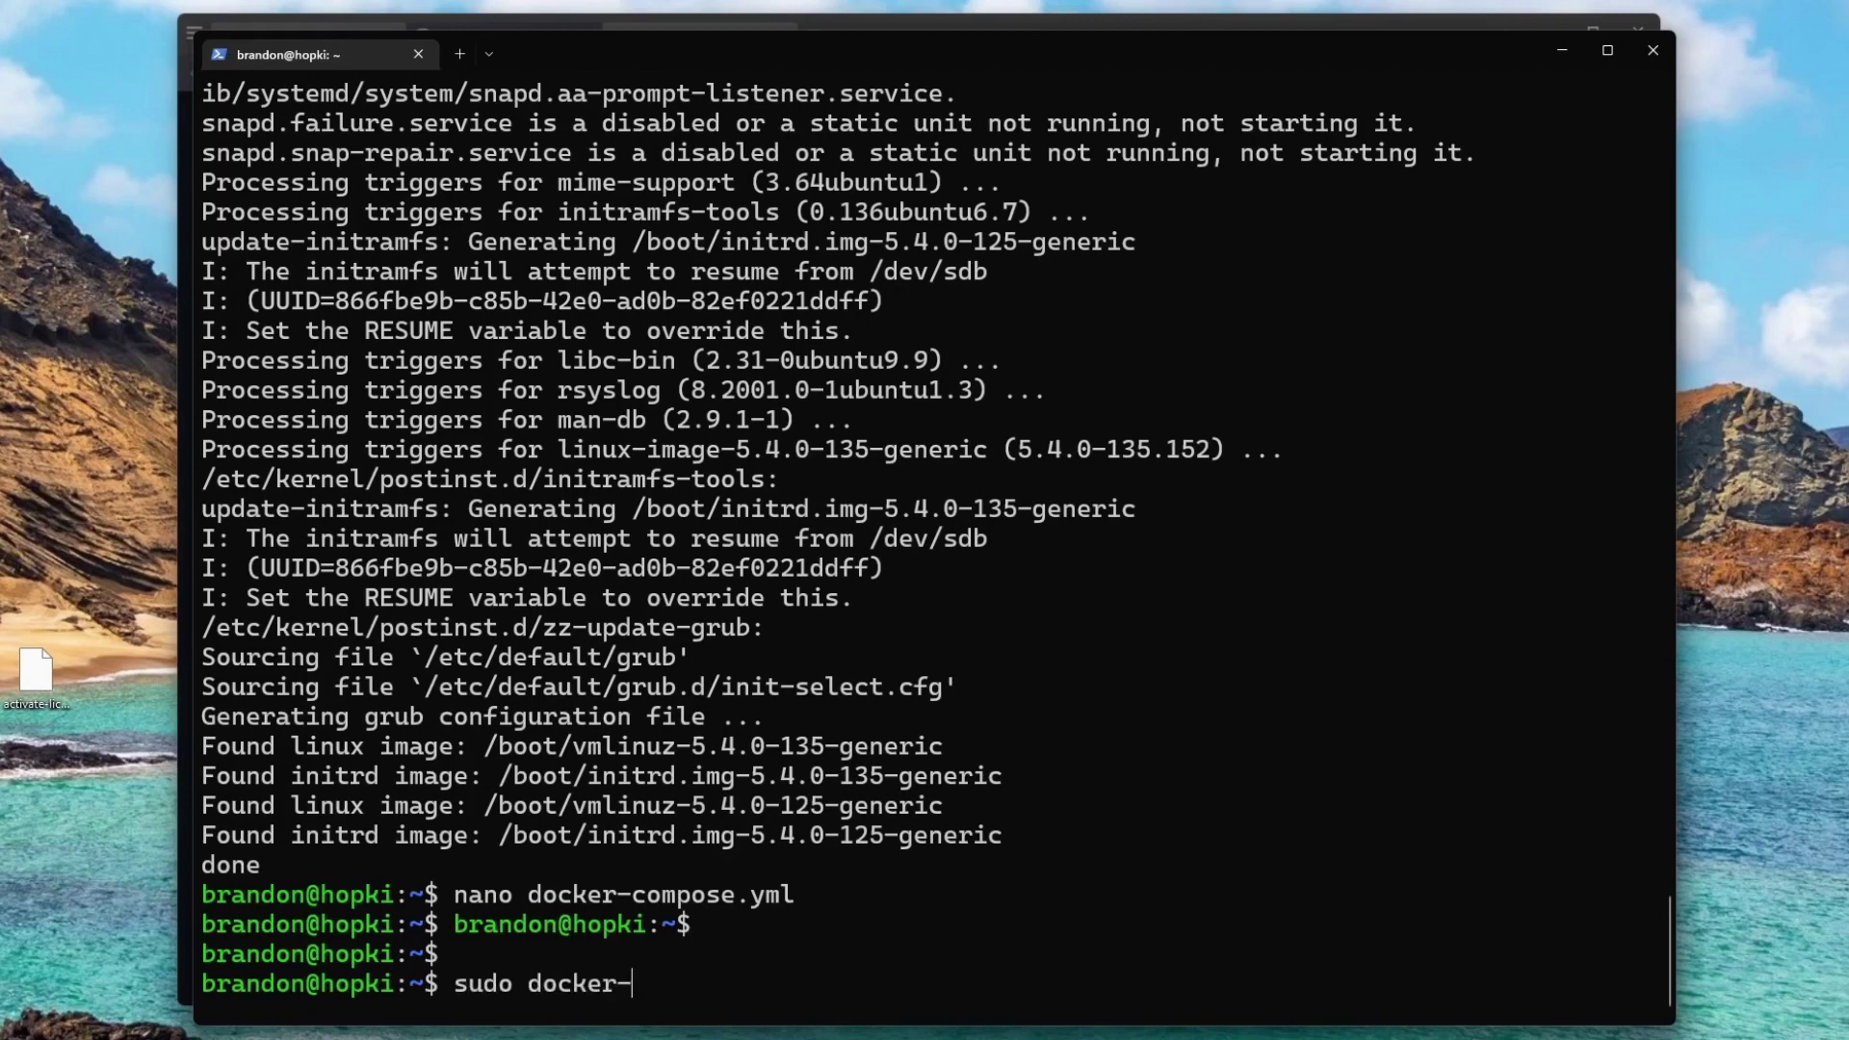
text(compose up -d)
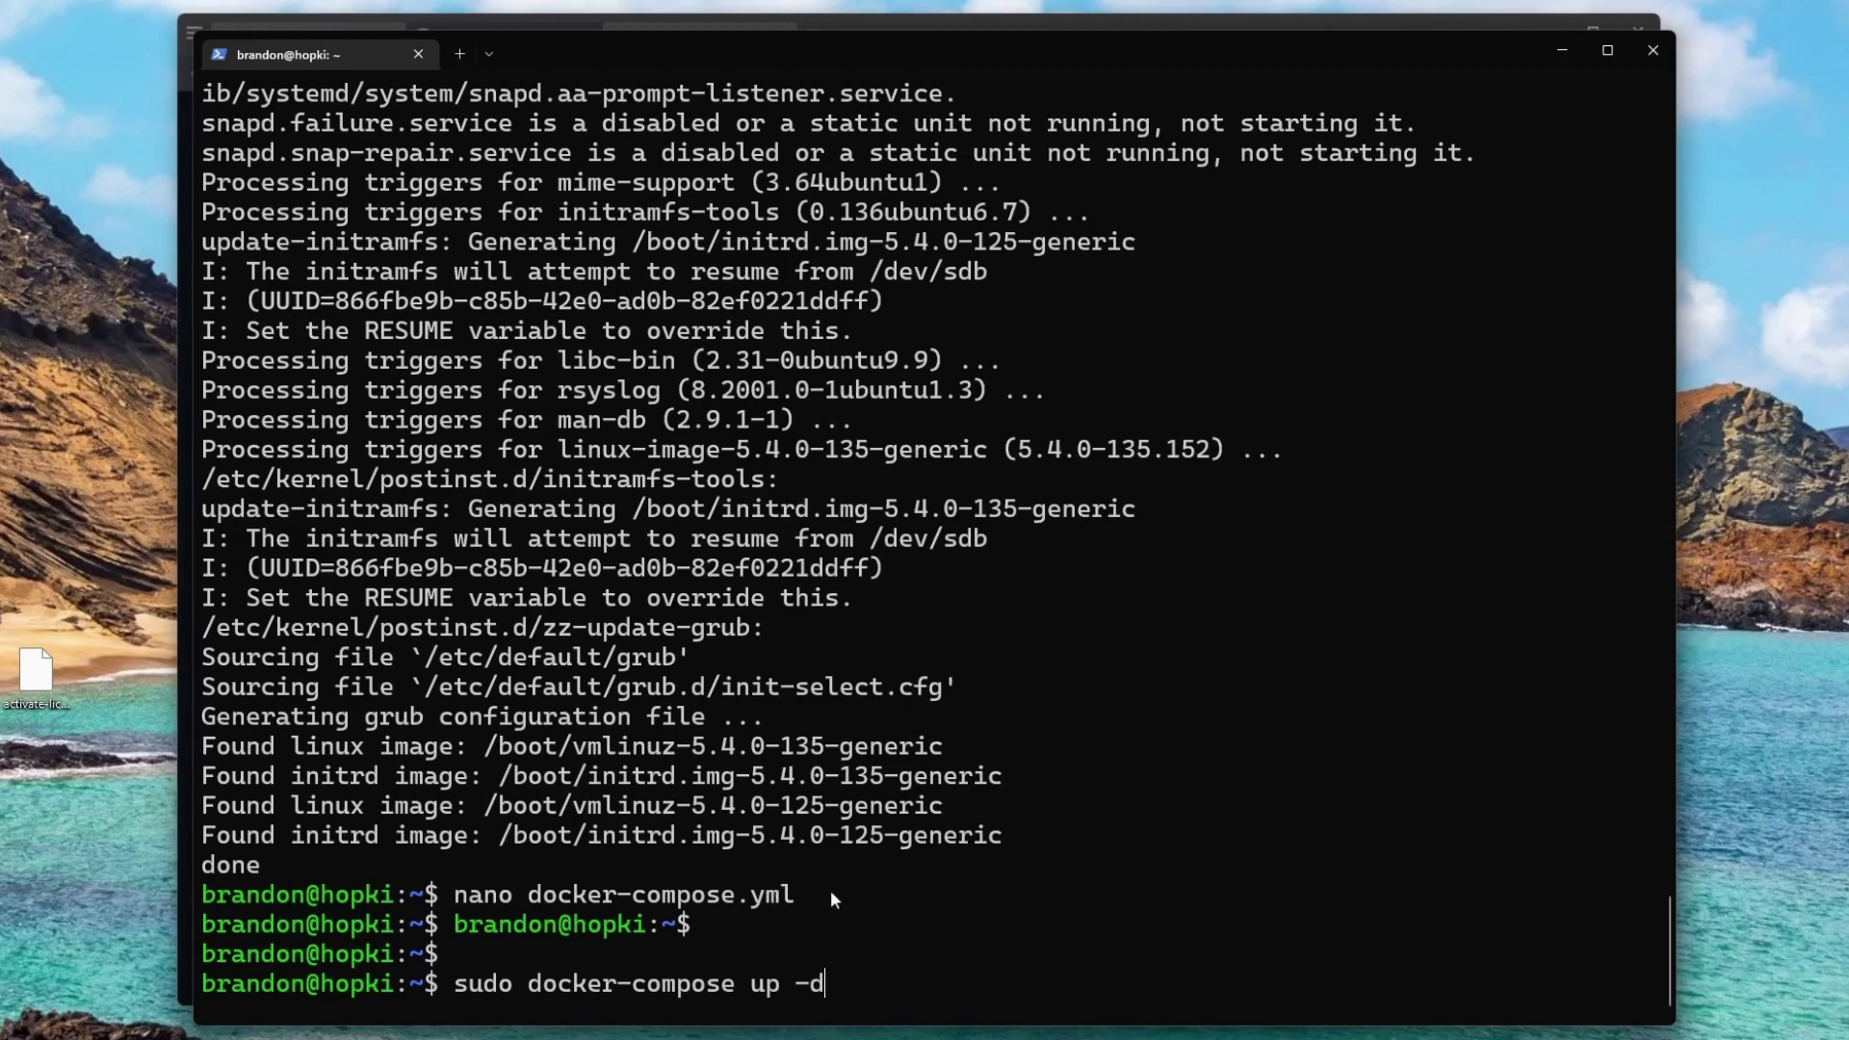
key(Return)
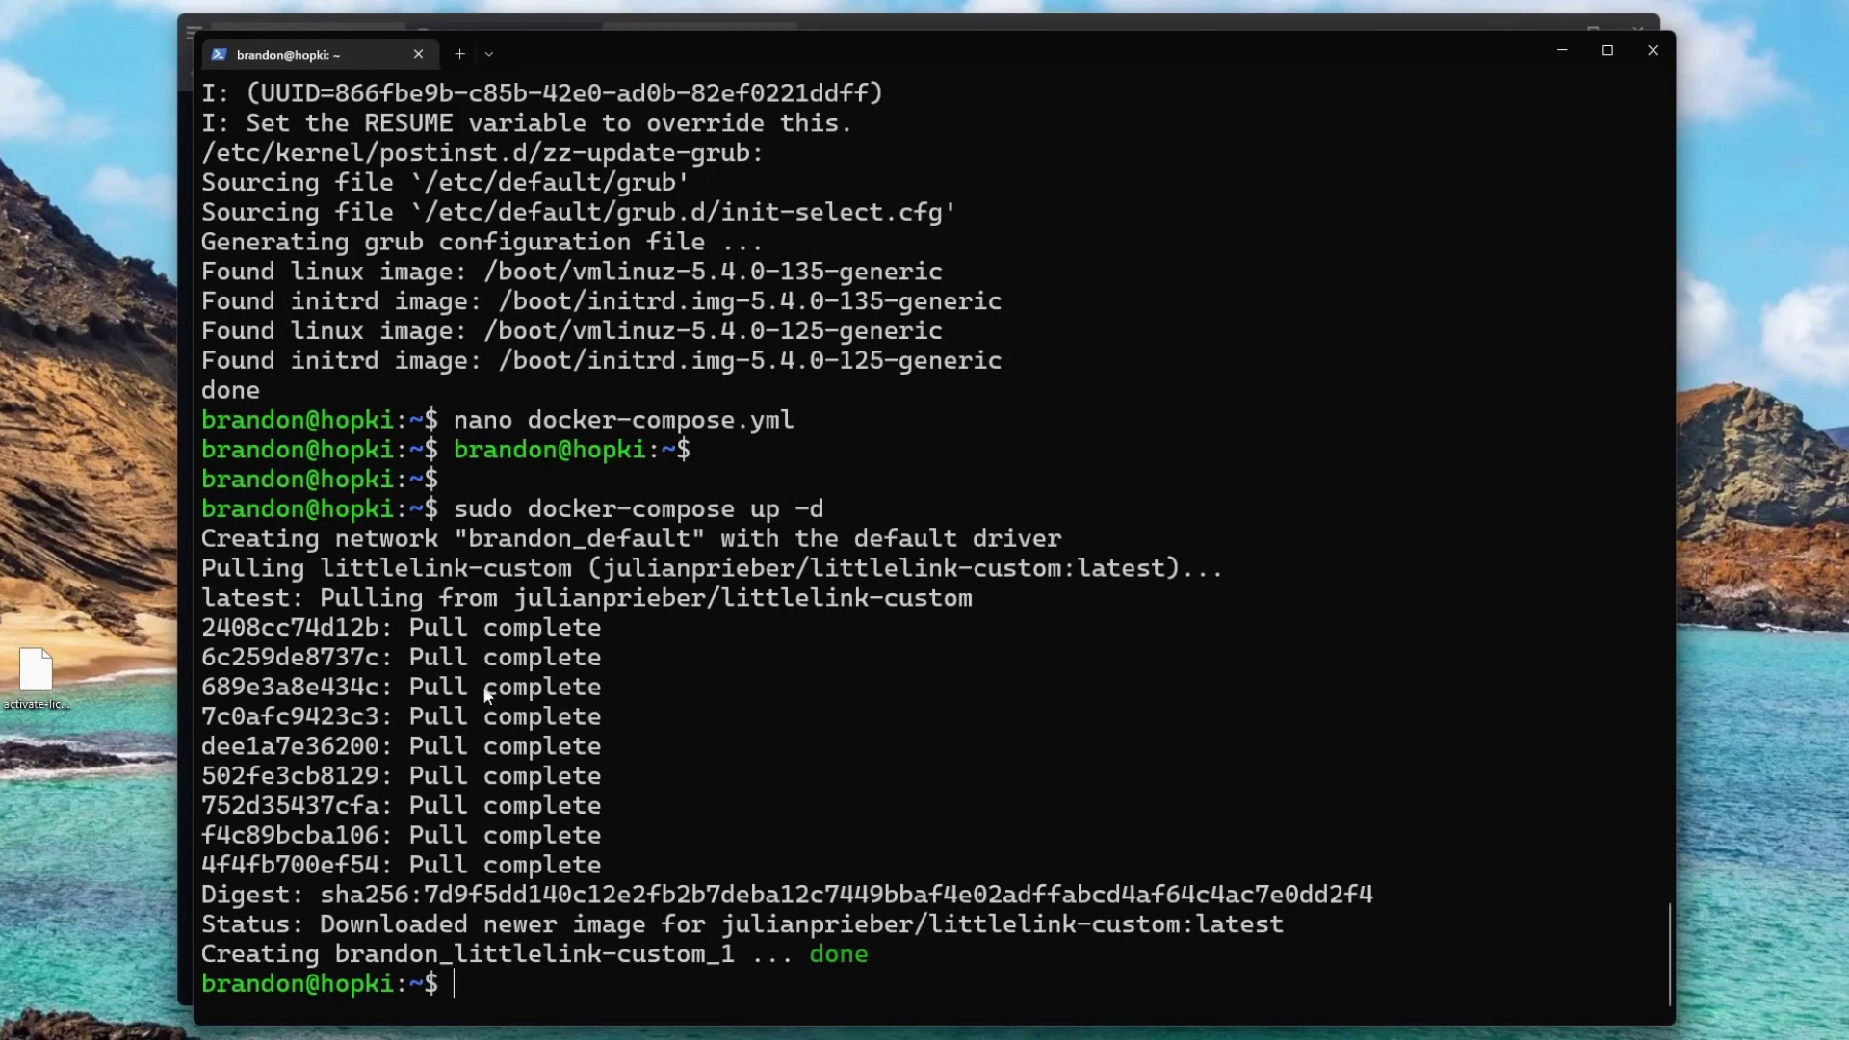
click(183, 545)
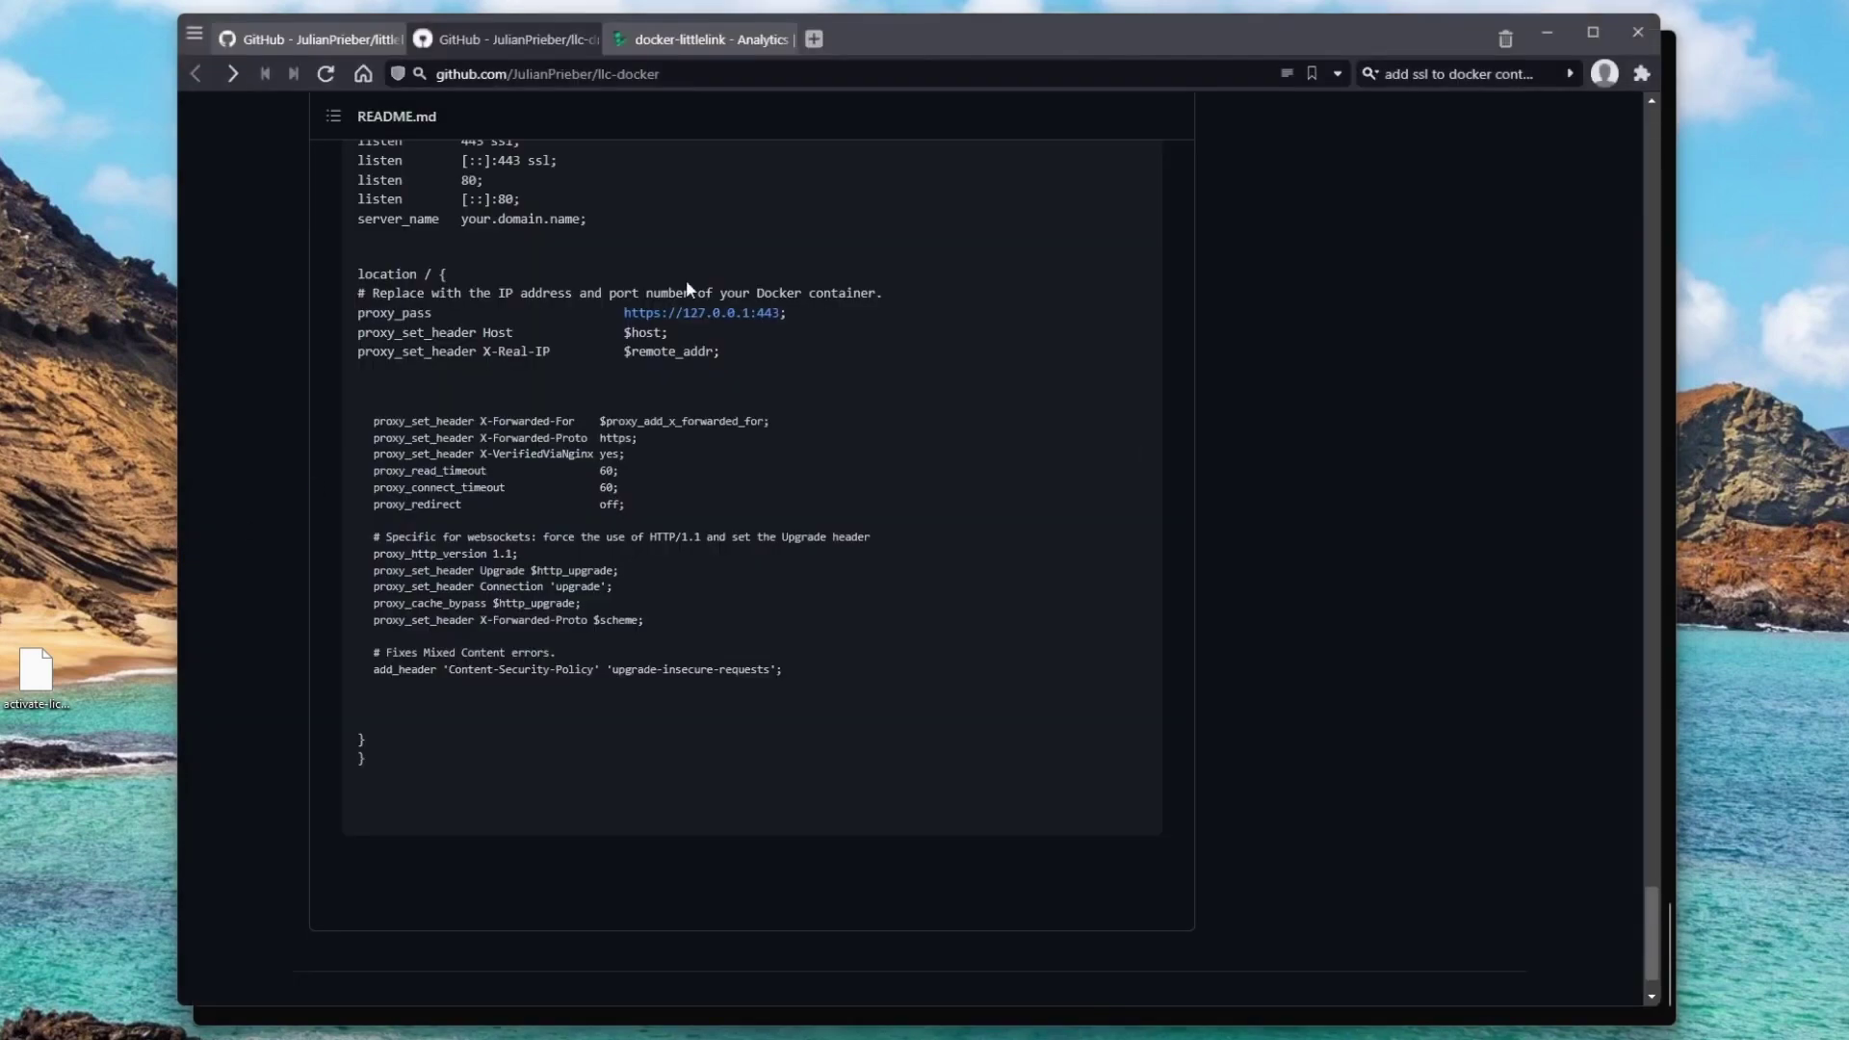
Open the server's IPv4 address in a new tab, then load link.hopki.net instead.
click(759, 37)
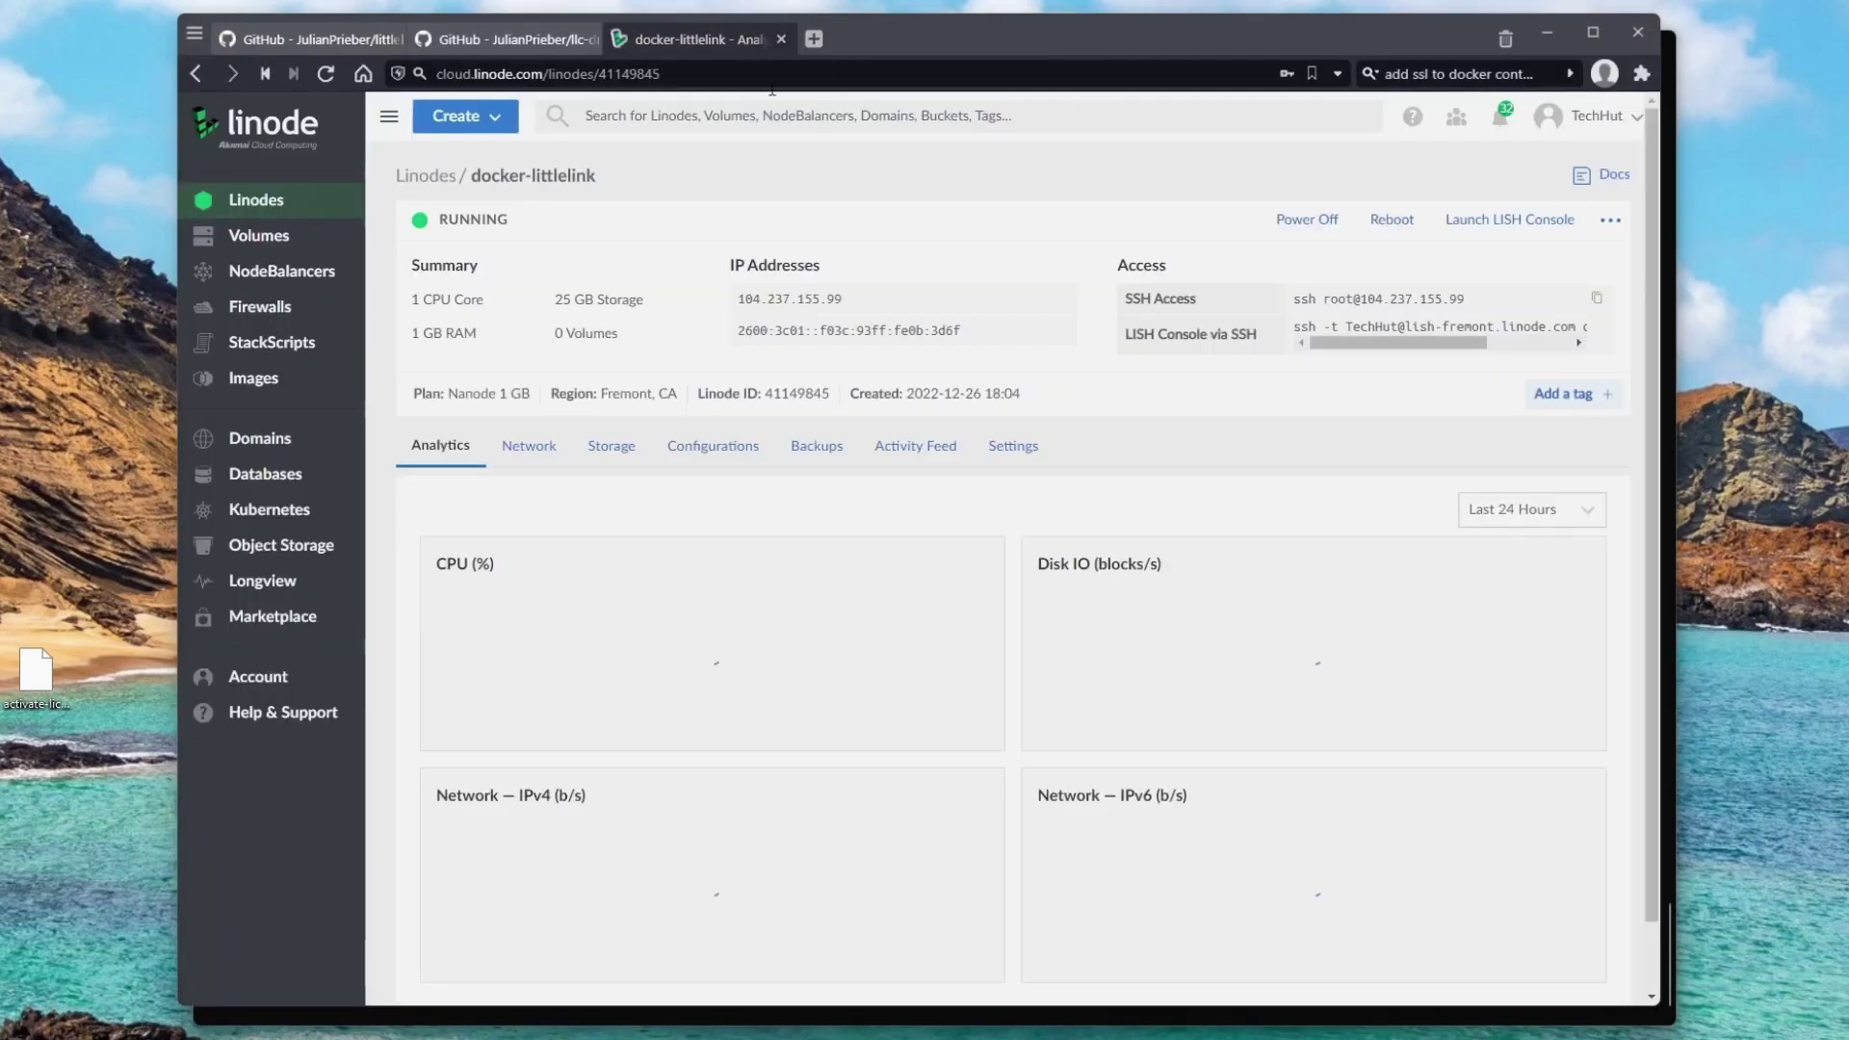
click(1060, 297)
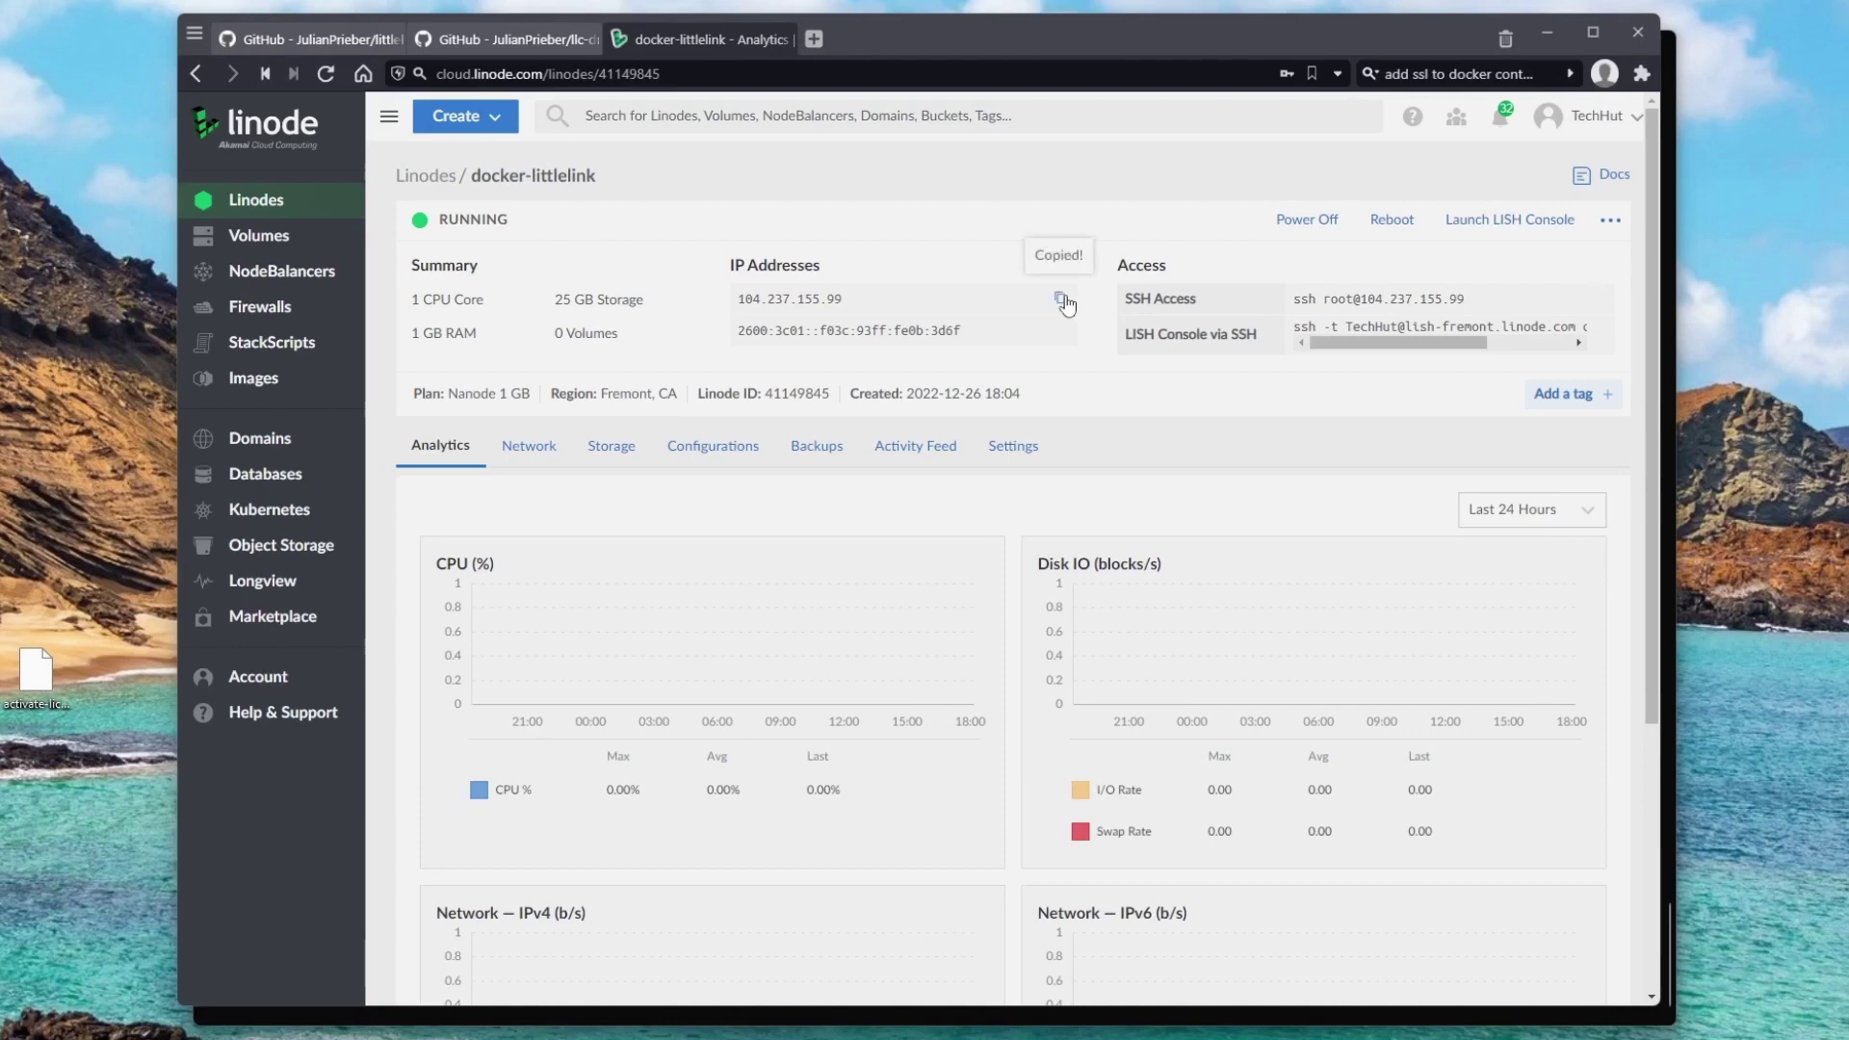
click(814, 39)
right_click(842, 75)
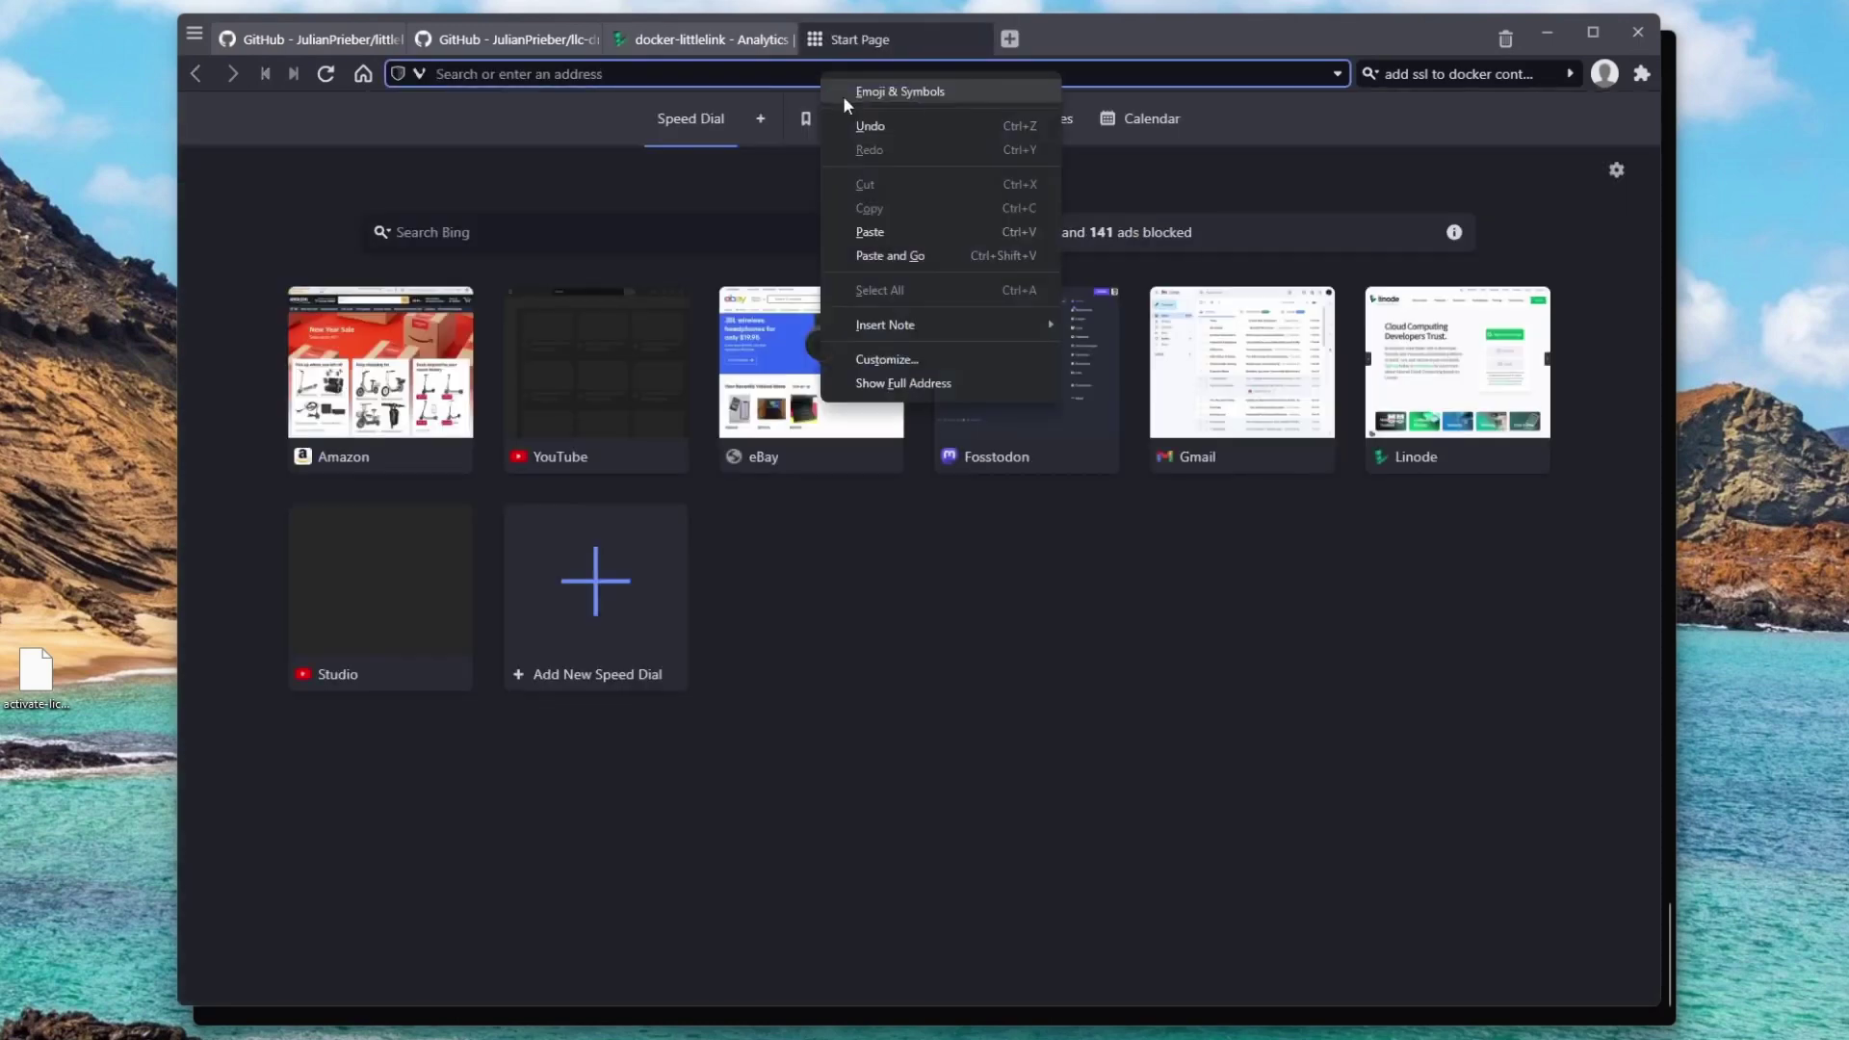
click(953, 246)
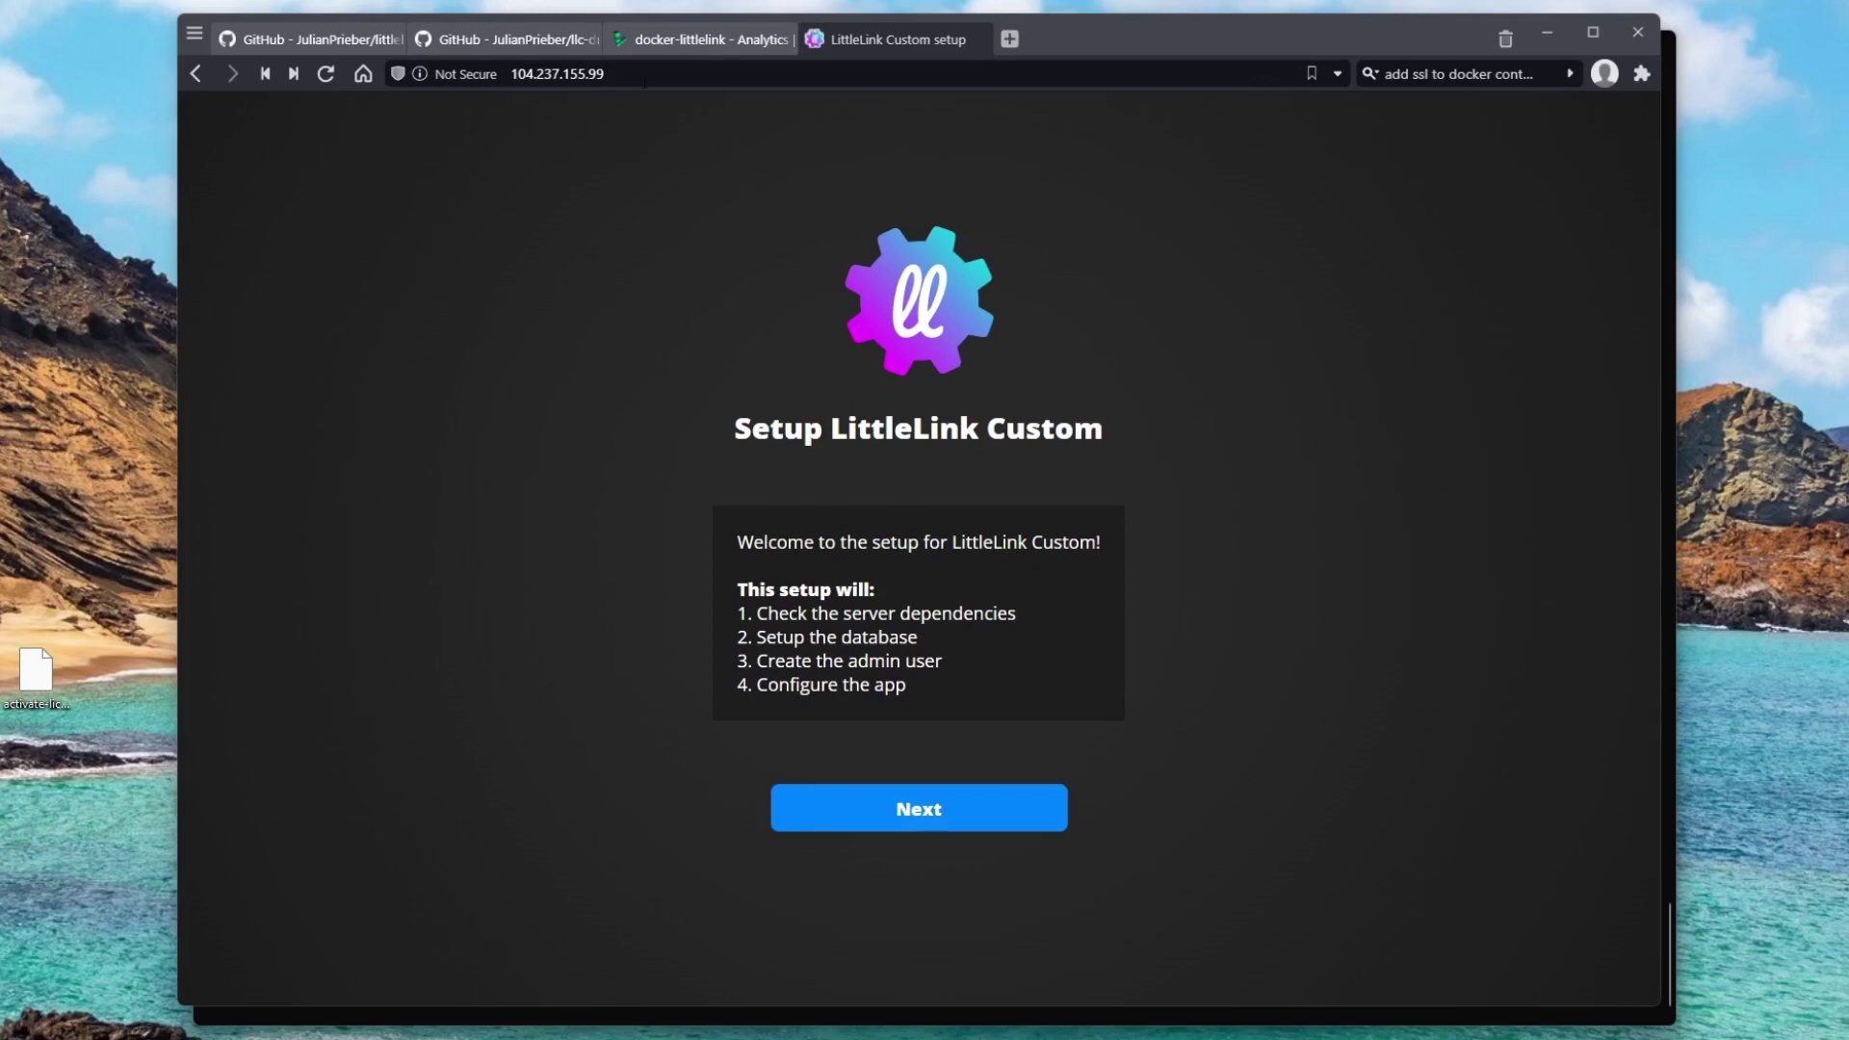
click(665, 82)
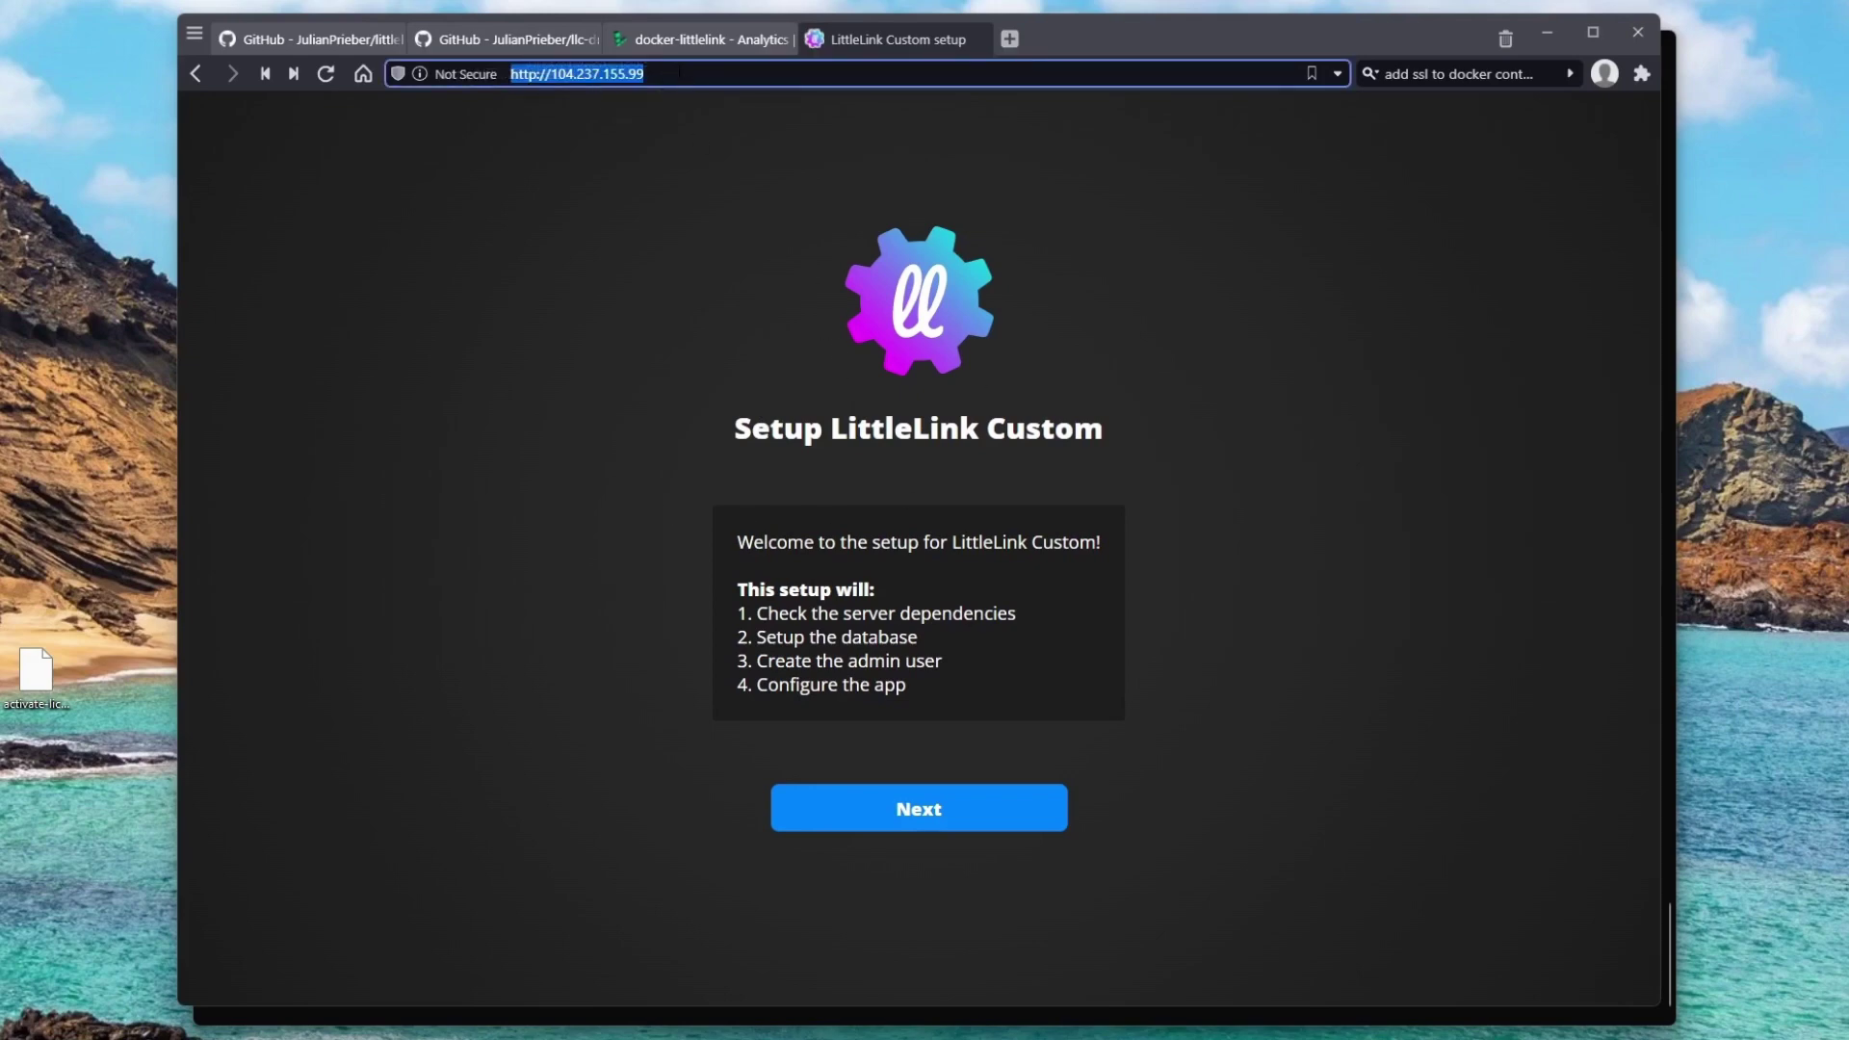
text(link)
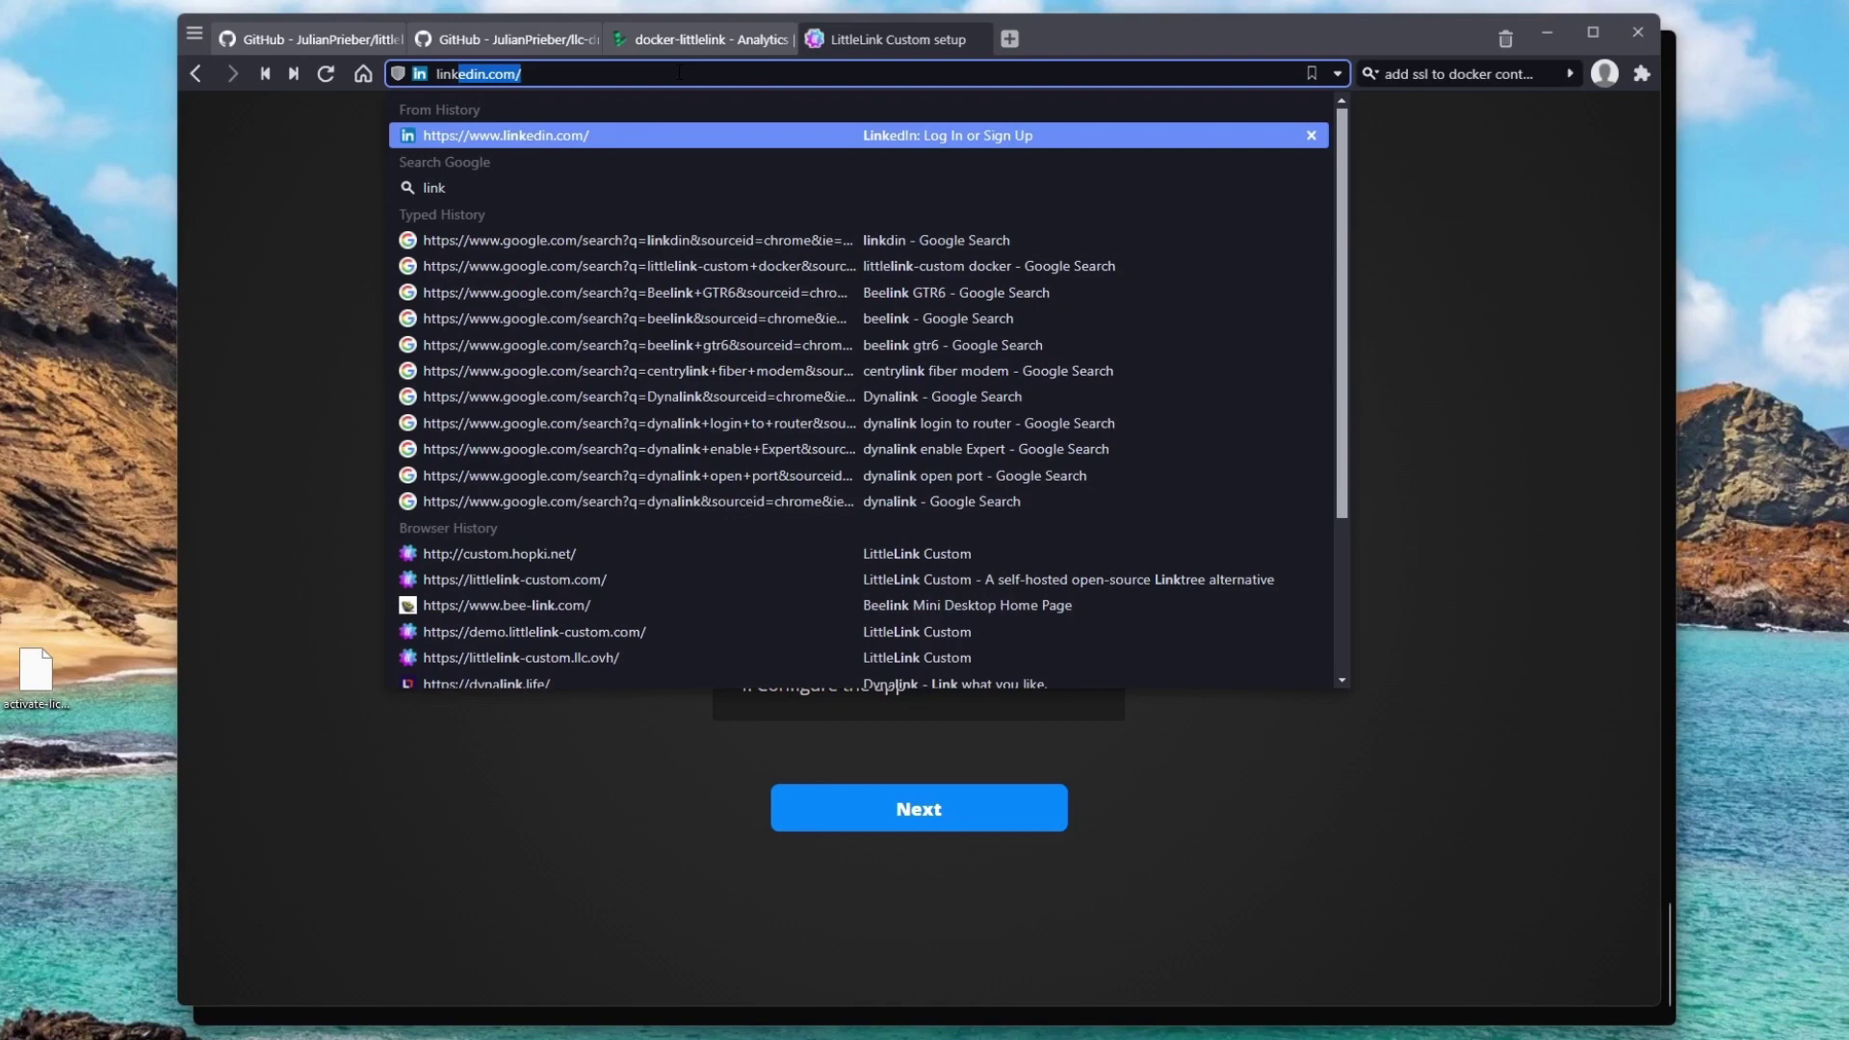
text(.hopki.n)
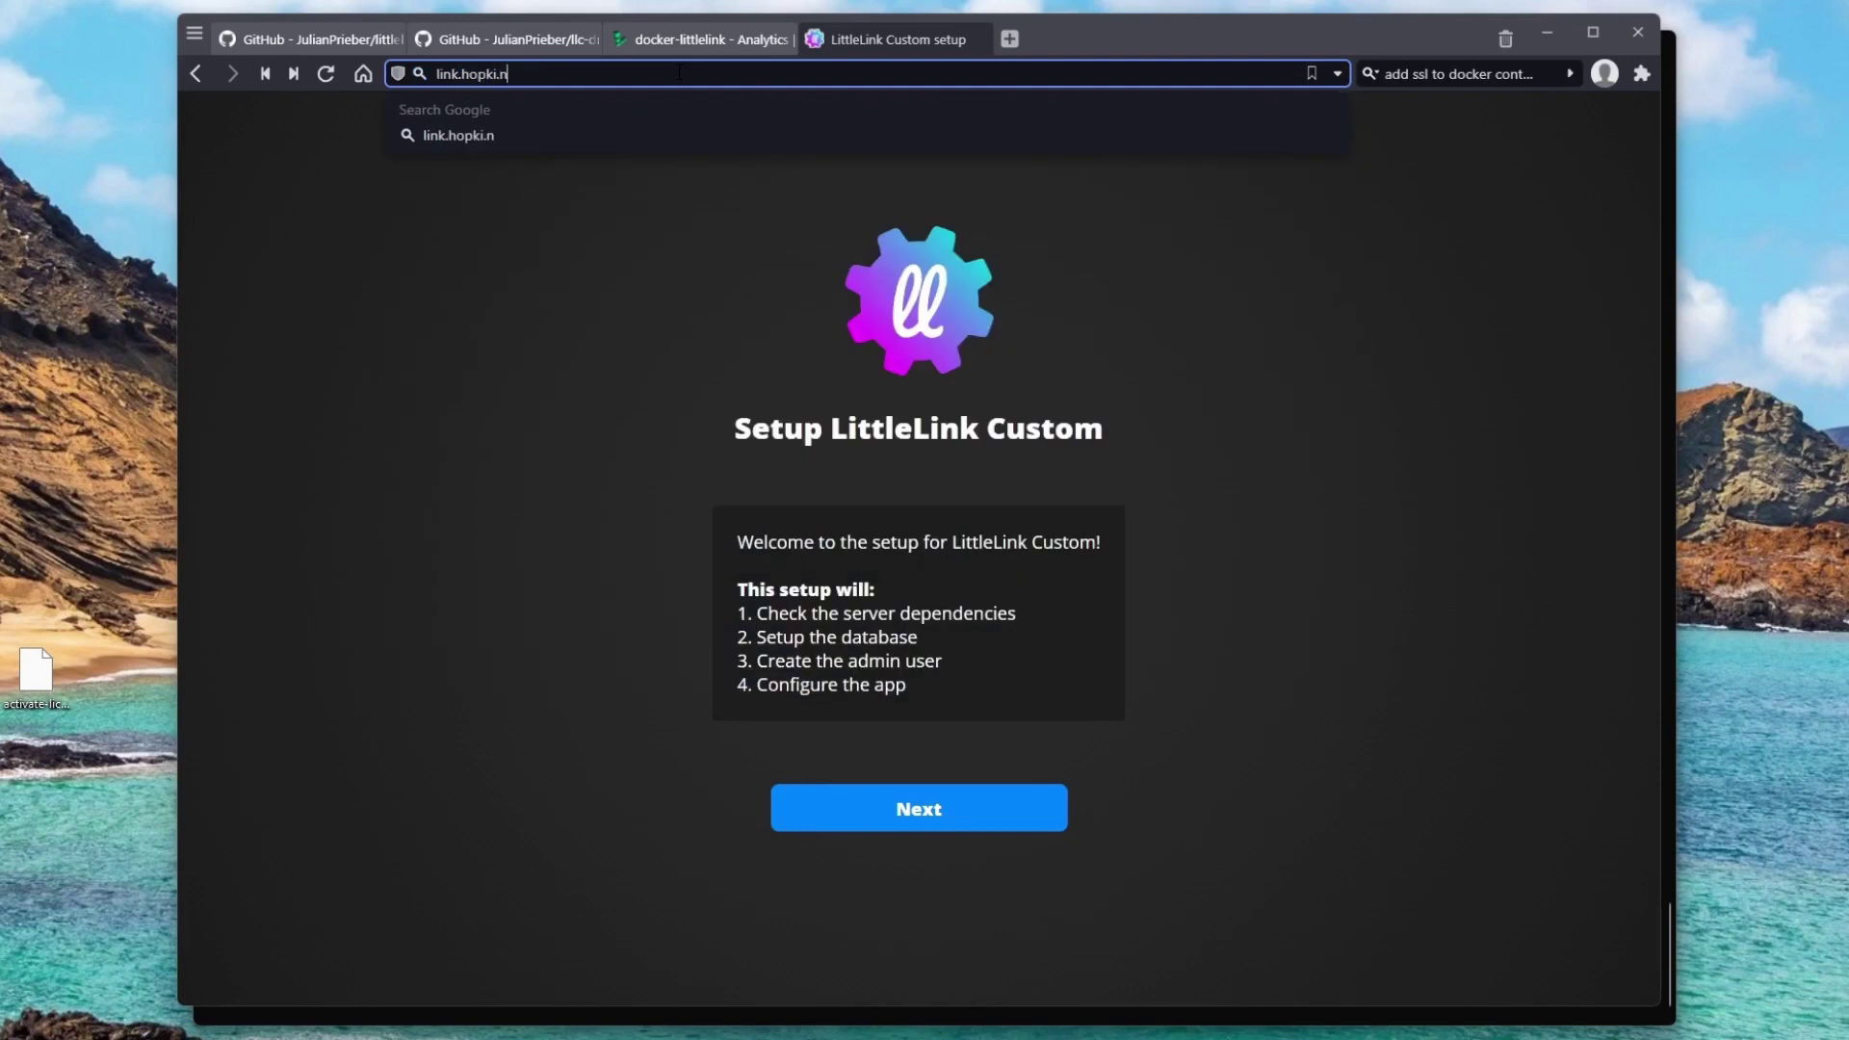
text(et)
key(Return)
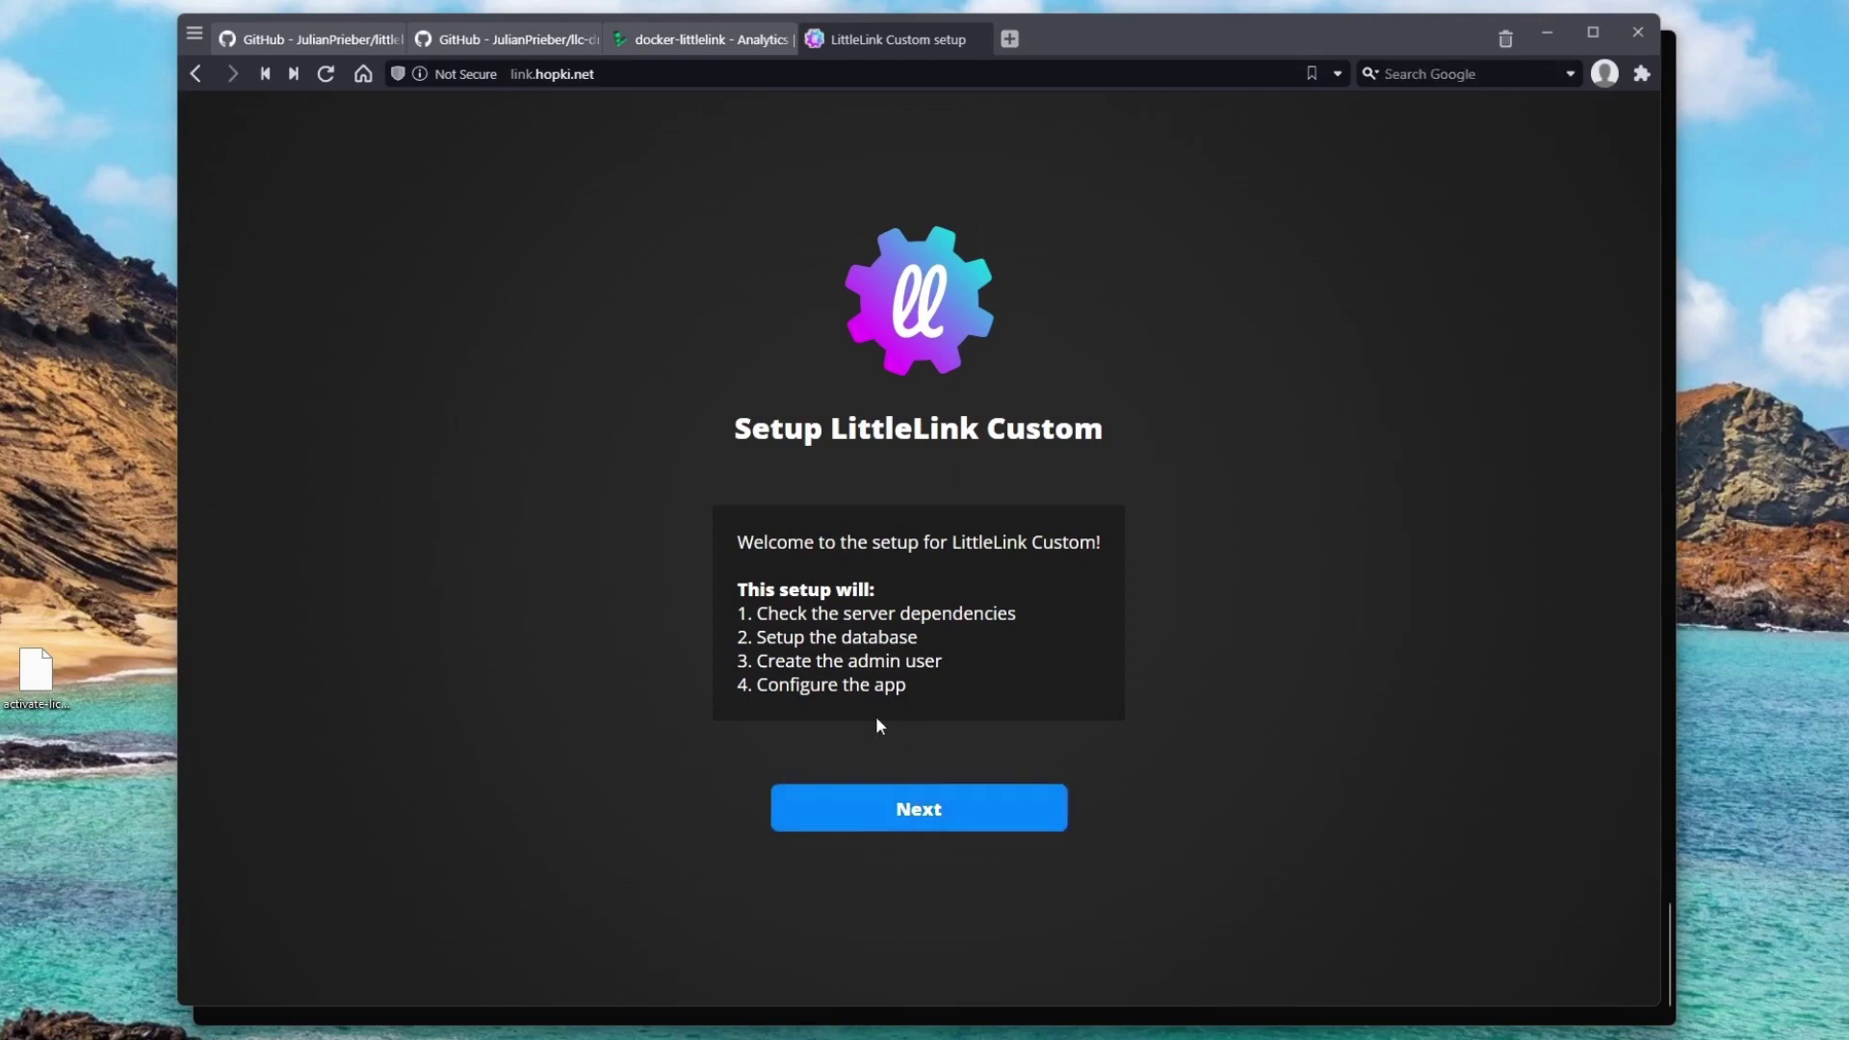
Move past the setup welcome and dependency check, keeping SQLite as the database.
click(880, 807)
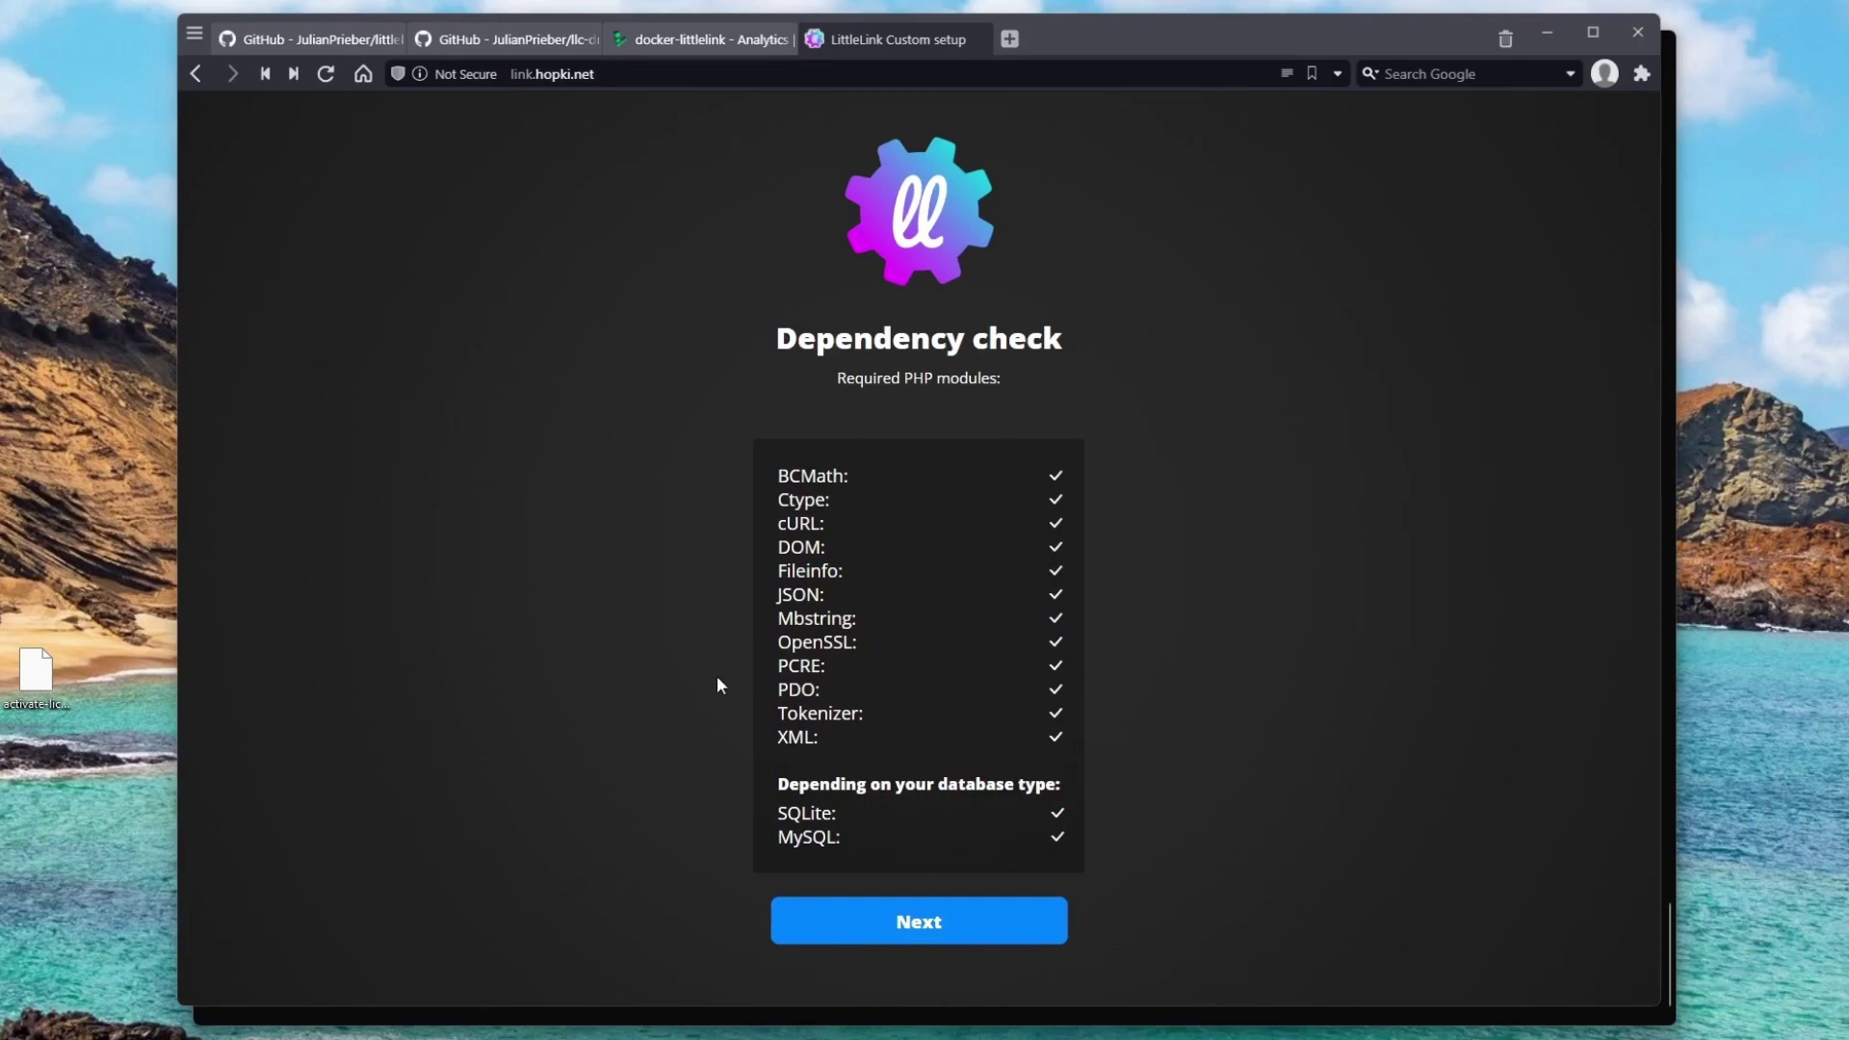
click(913, 934)
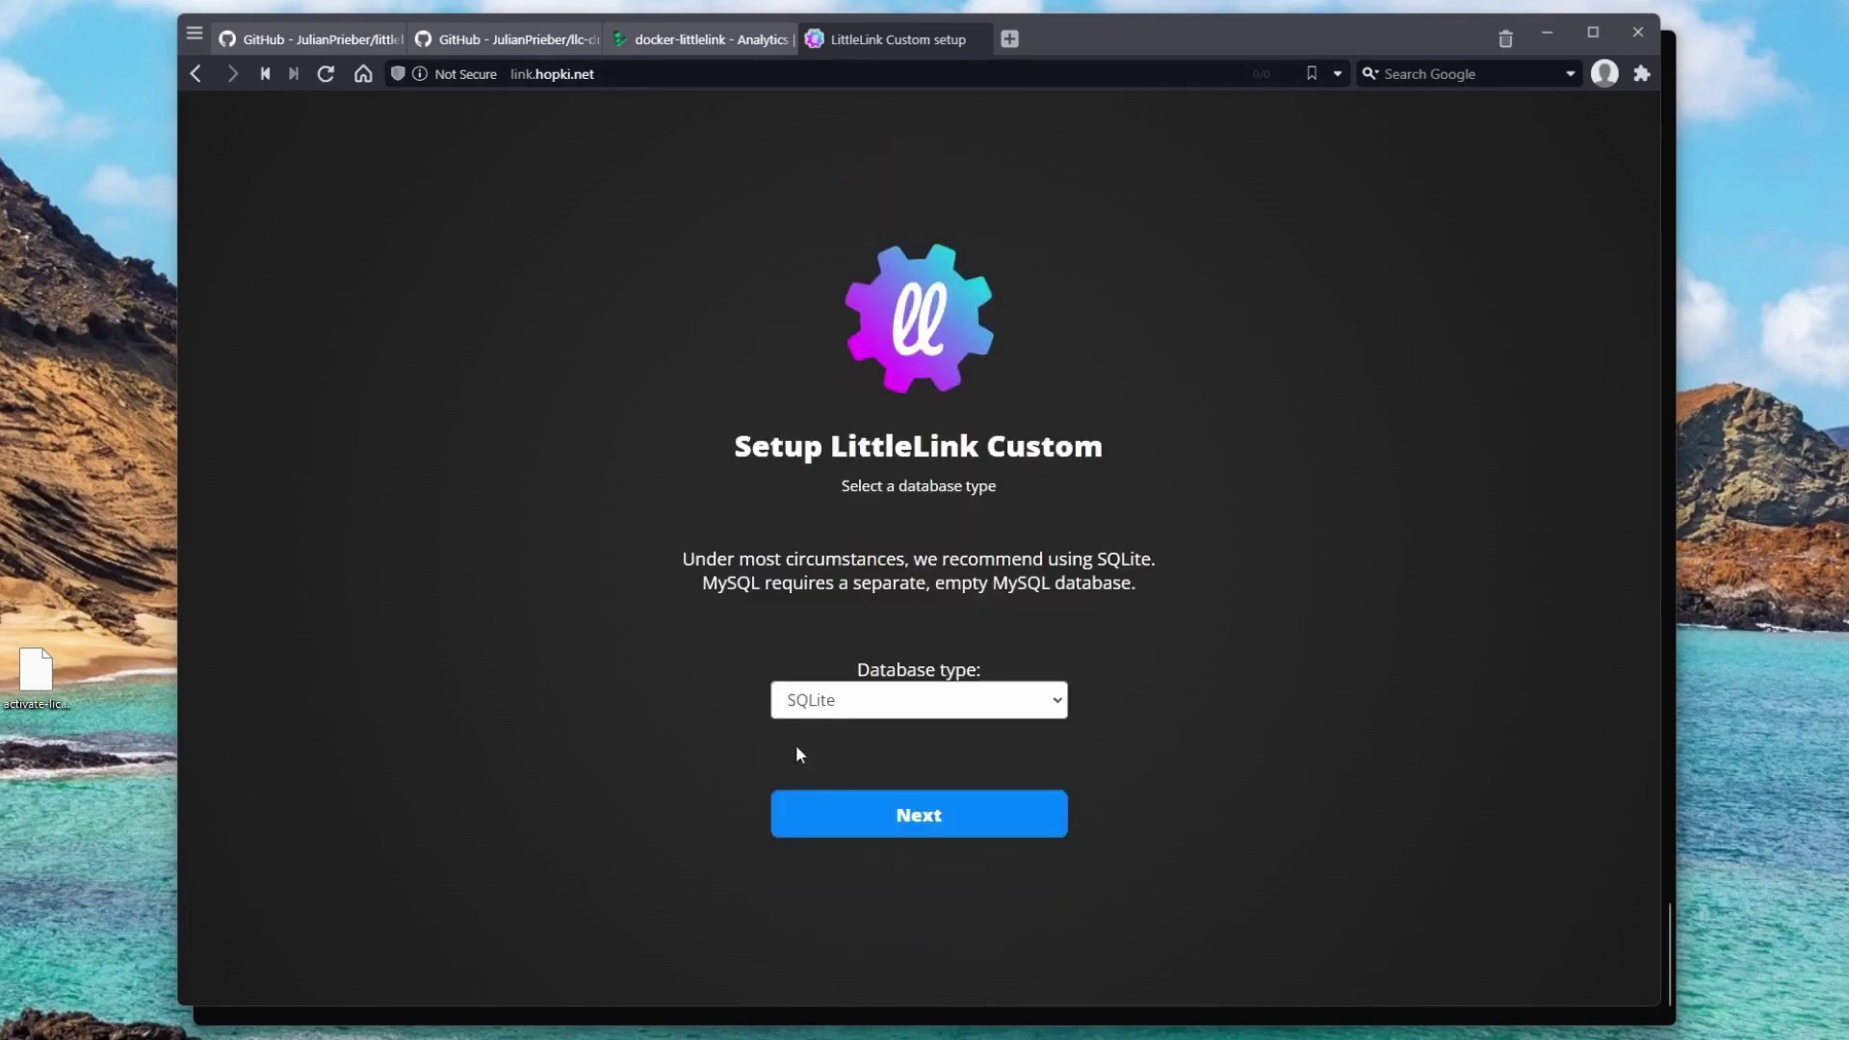
click(795, 711)
click(835, 730)
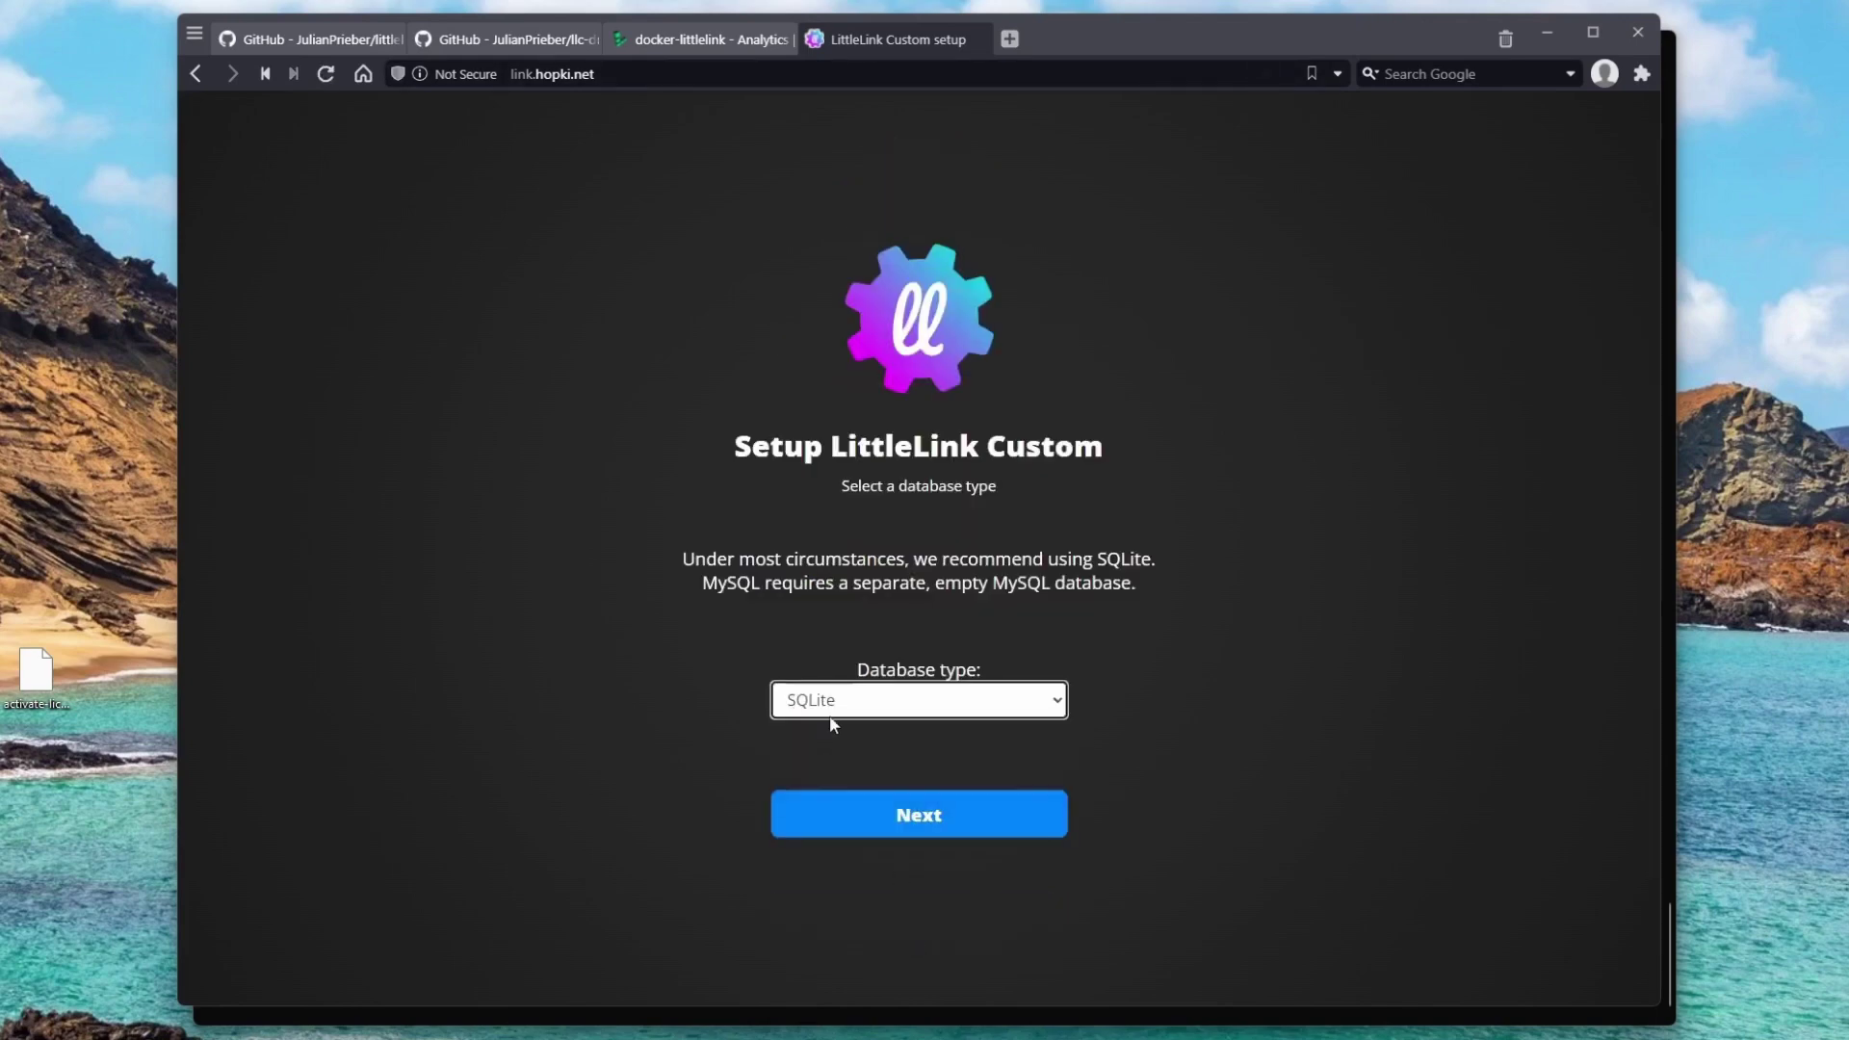
click(922, 811)
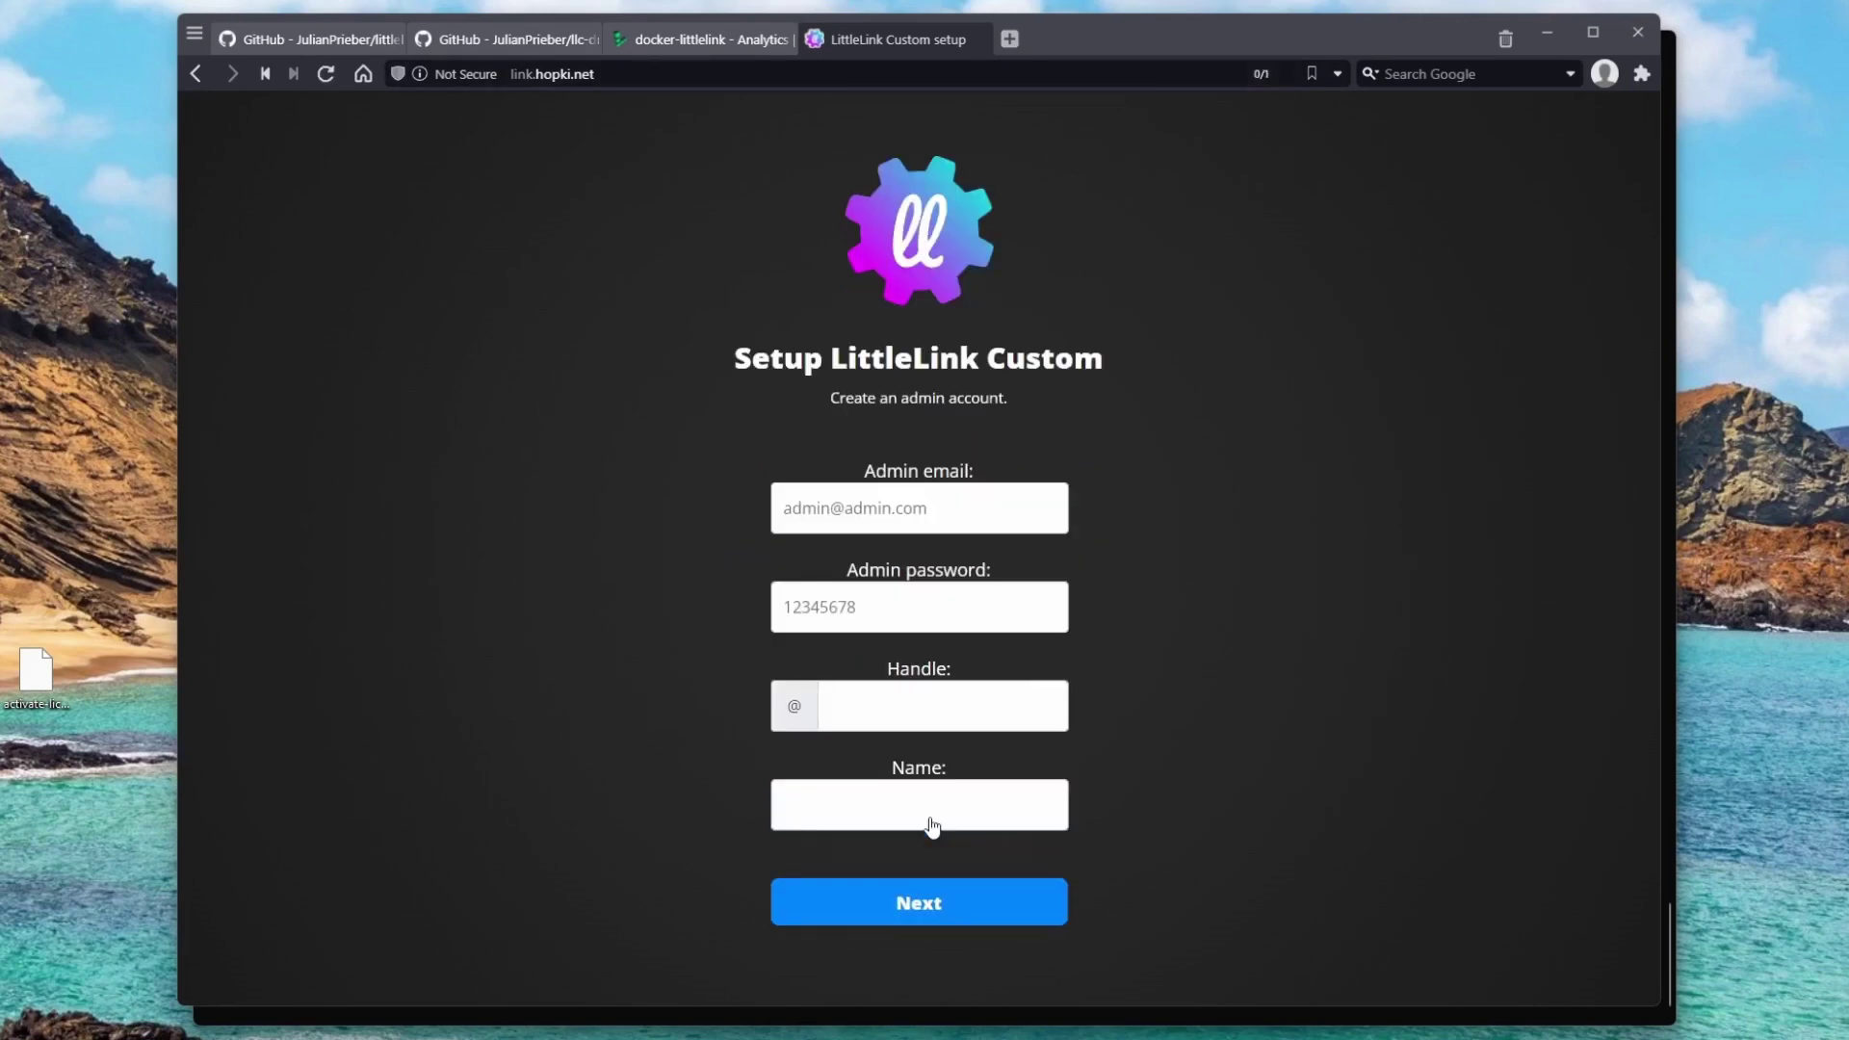
Enter the admin email, a new password, the suggested handle and display name, then submit.
click(920, 508)
click(983, 572)
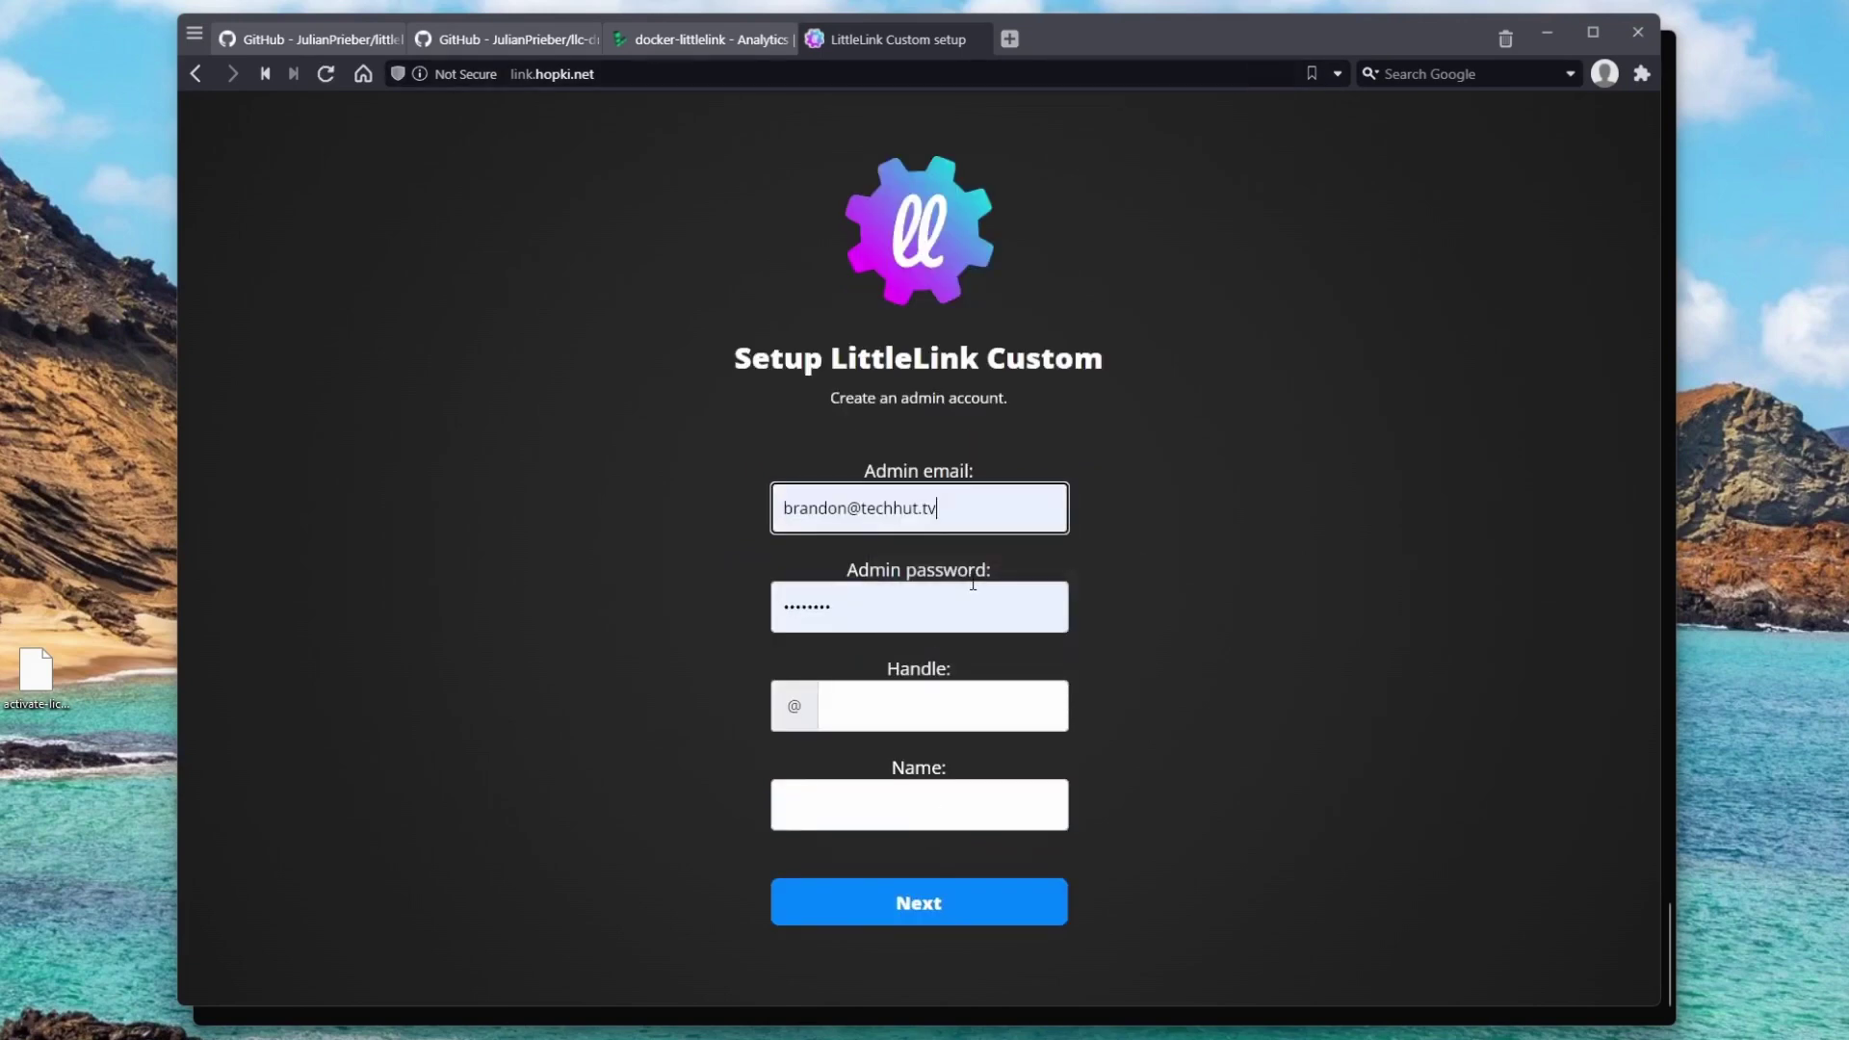
click(842, 608)
key(ctrl+a)
text(*********)
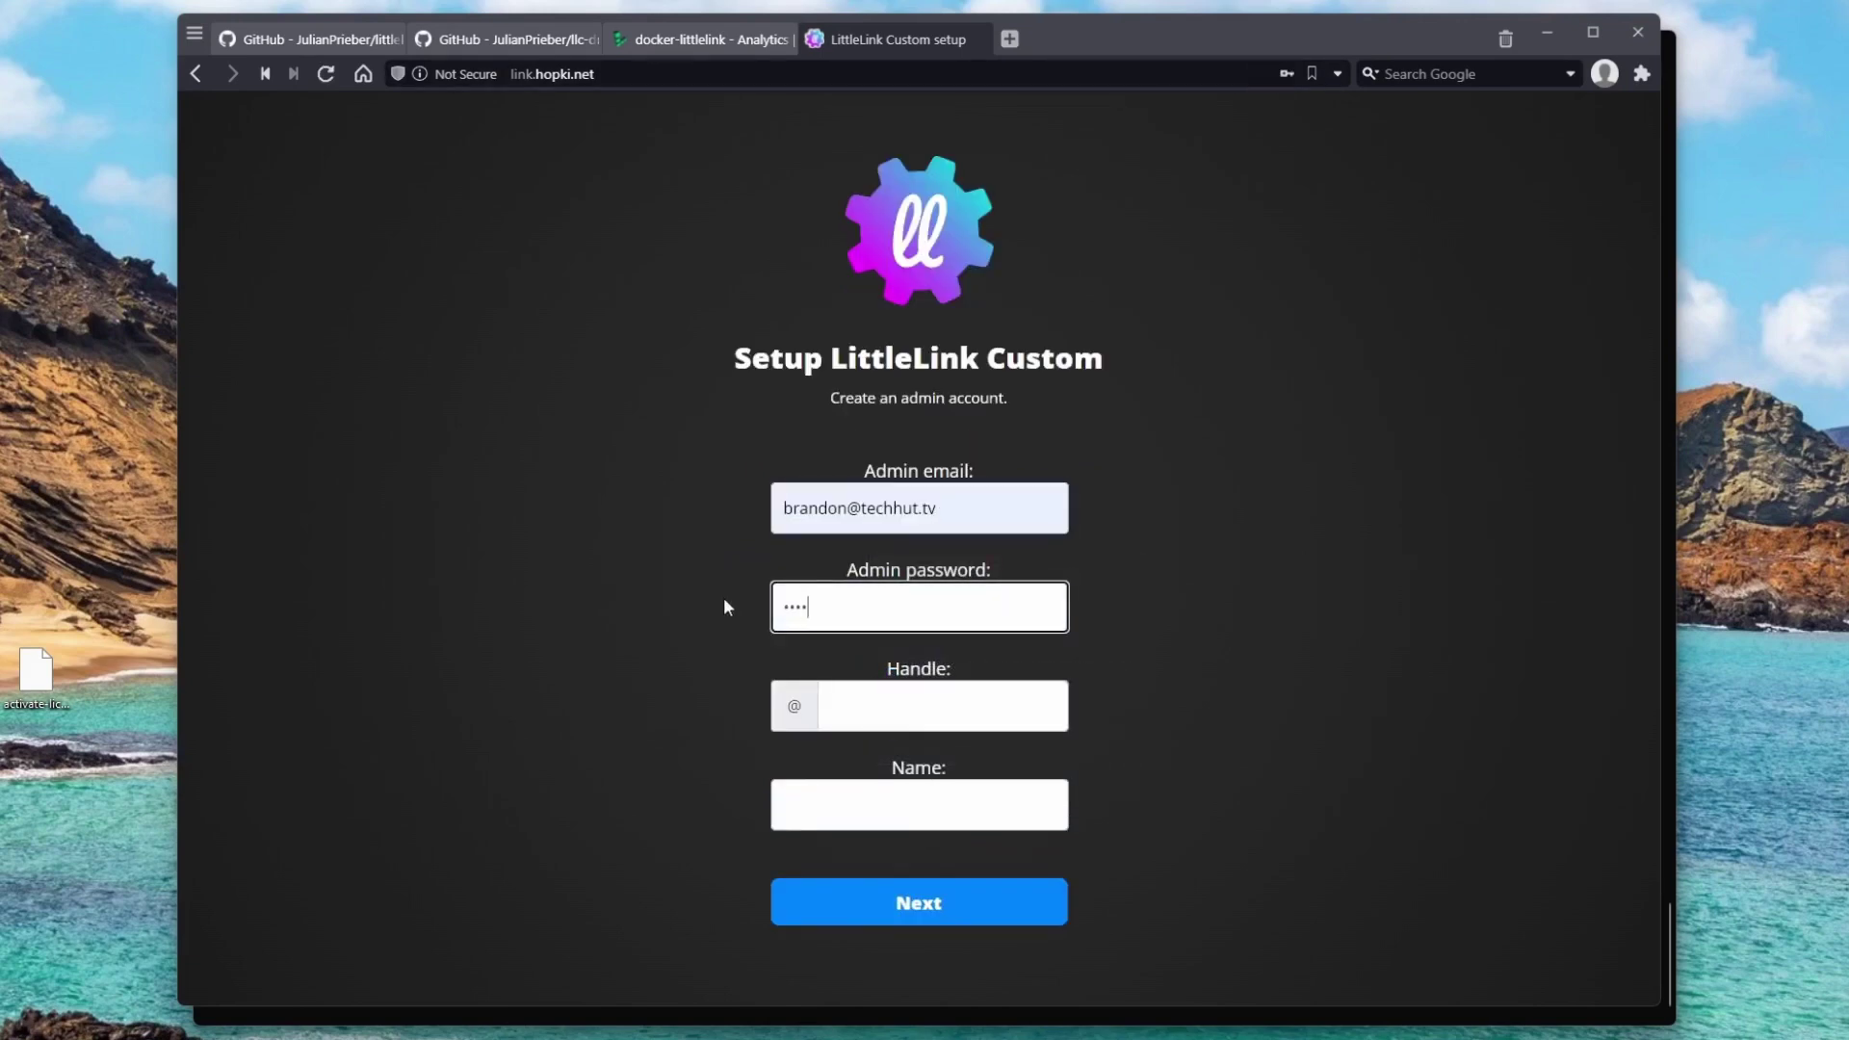
click(884, 702)
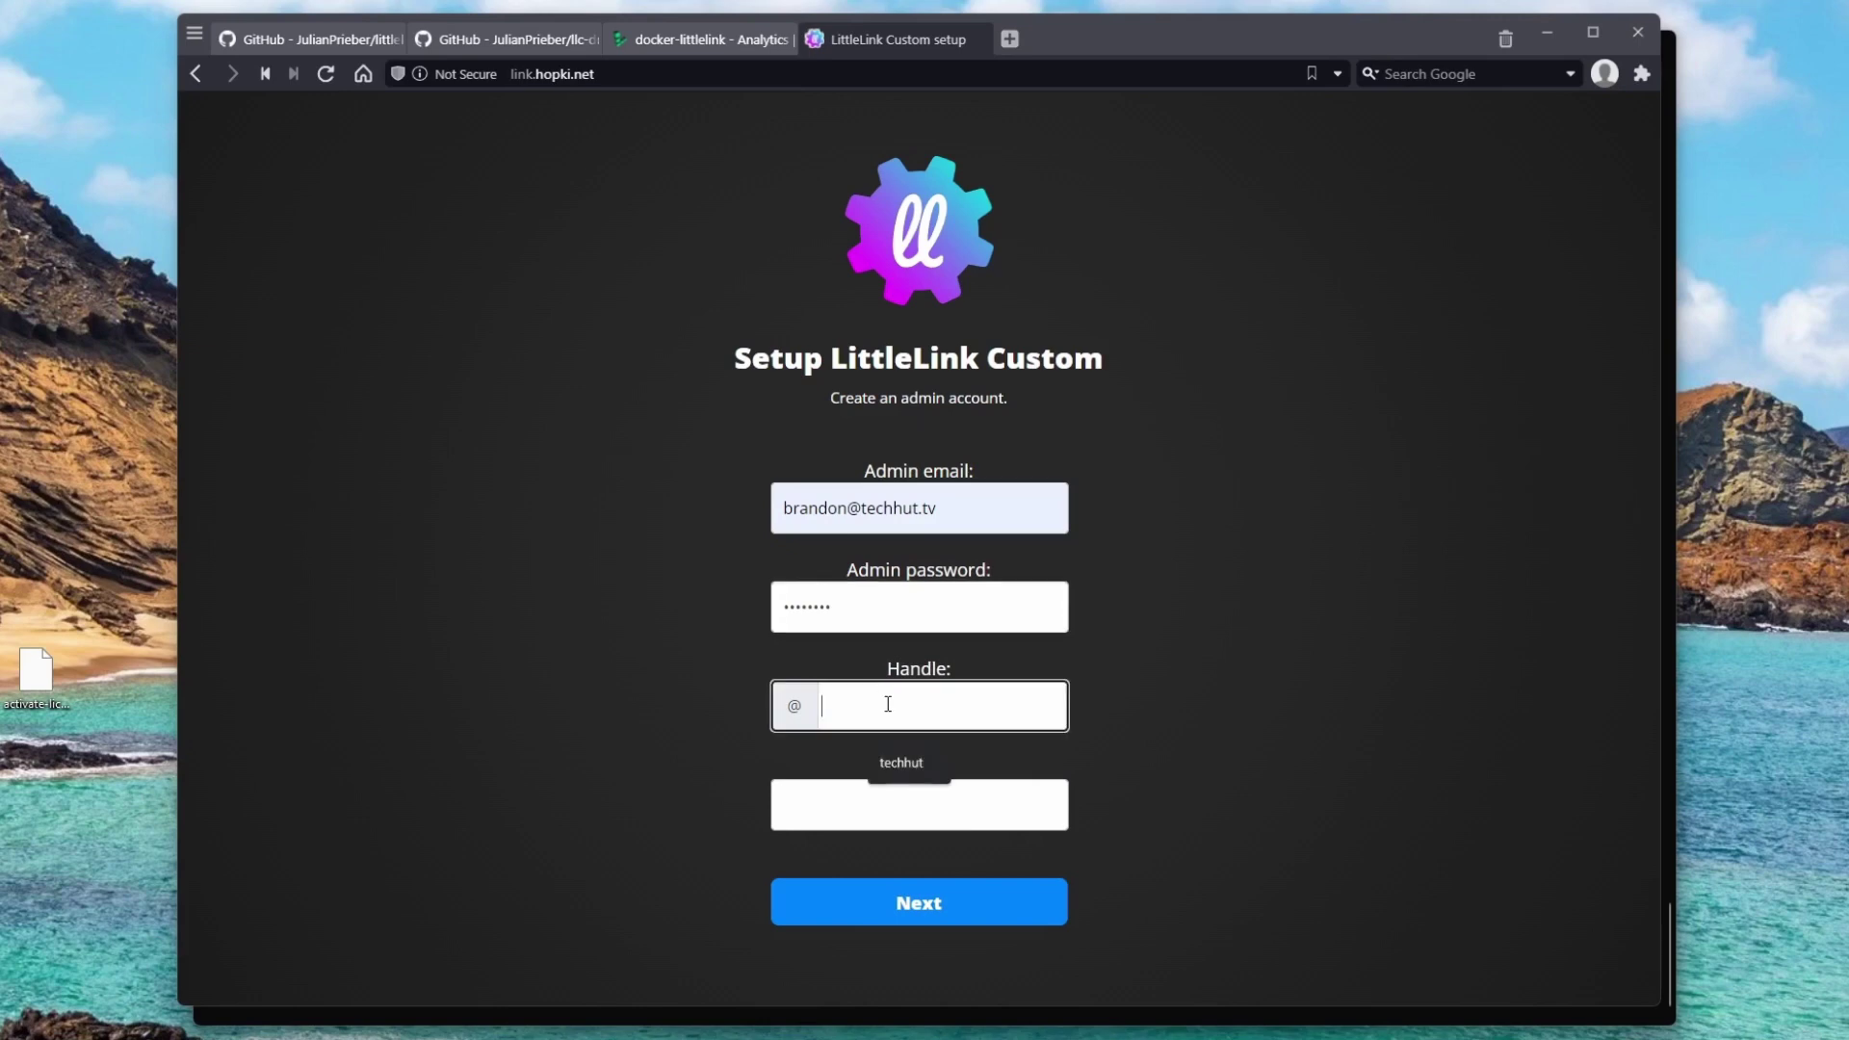
click(901, 762)
click(903, 809)
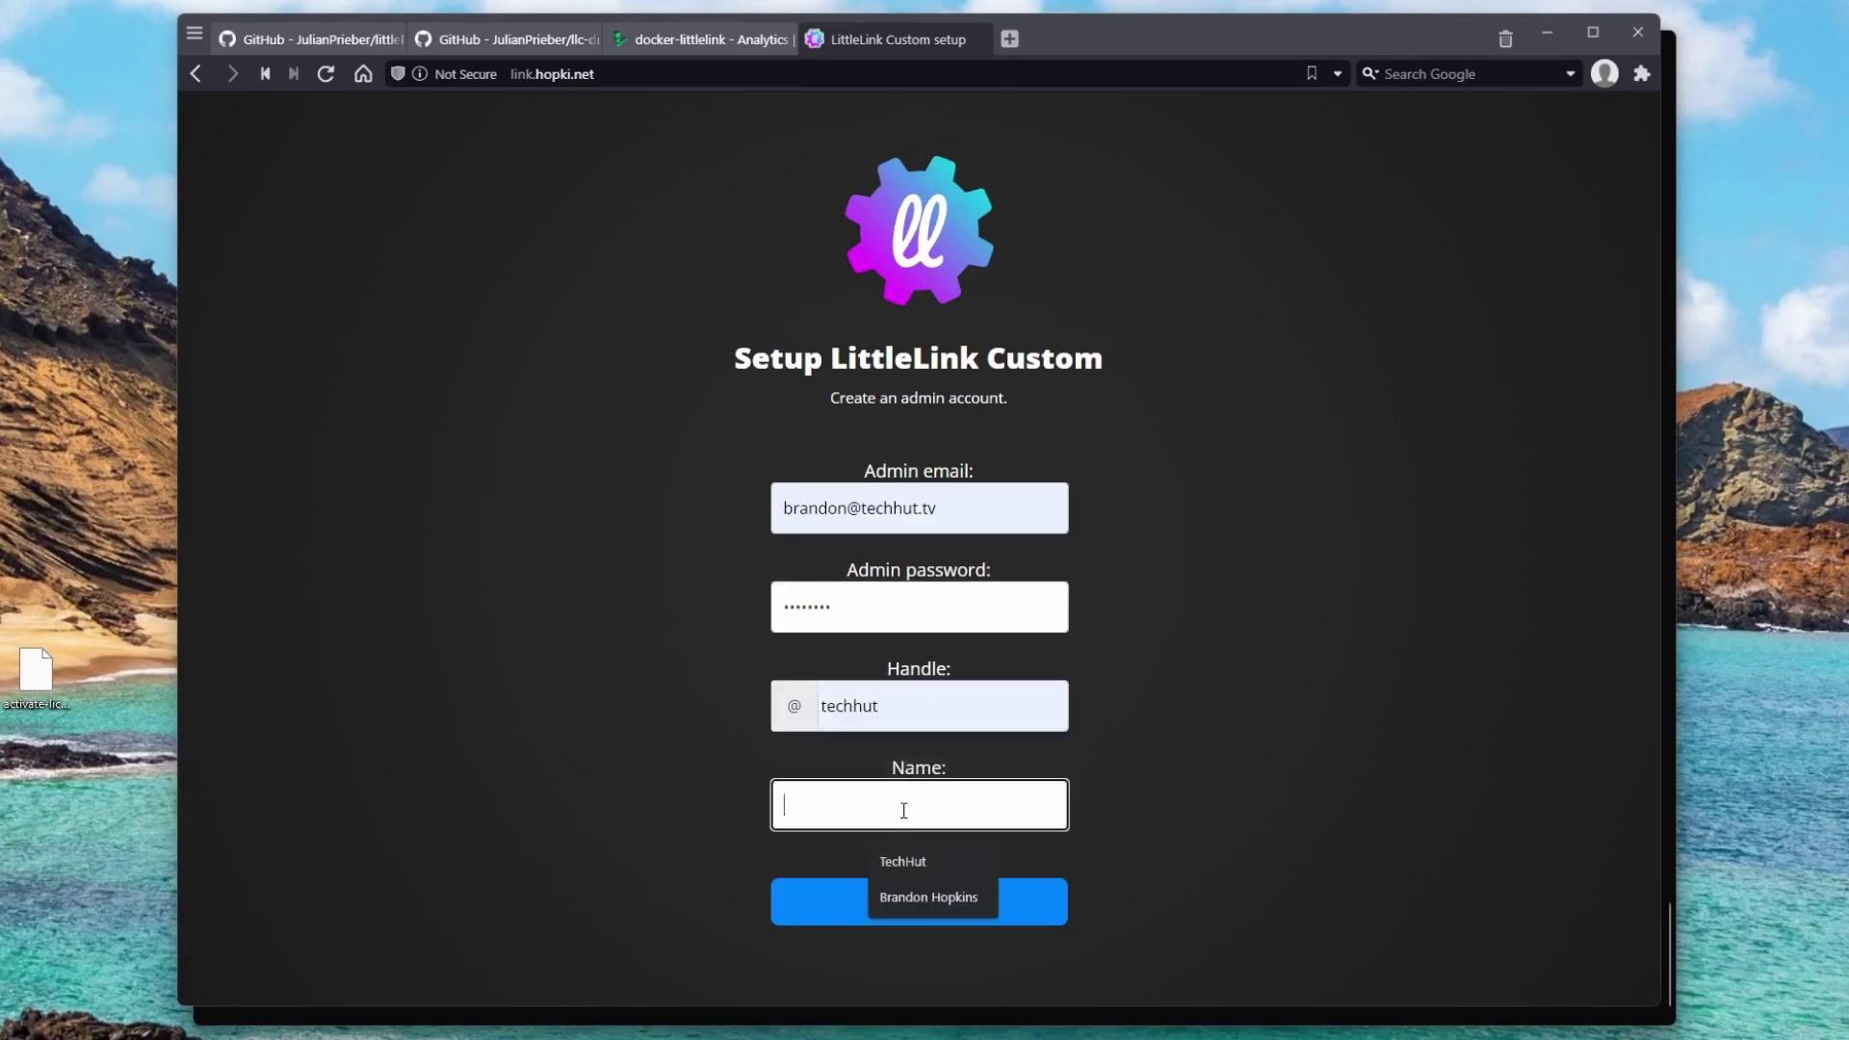
click(929, 899)
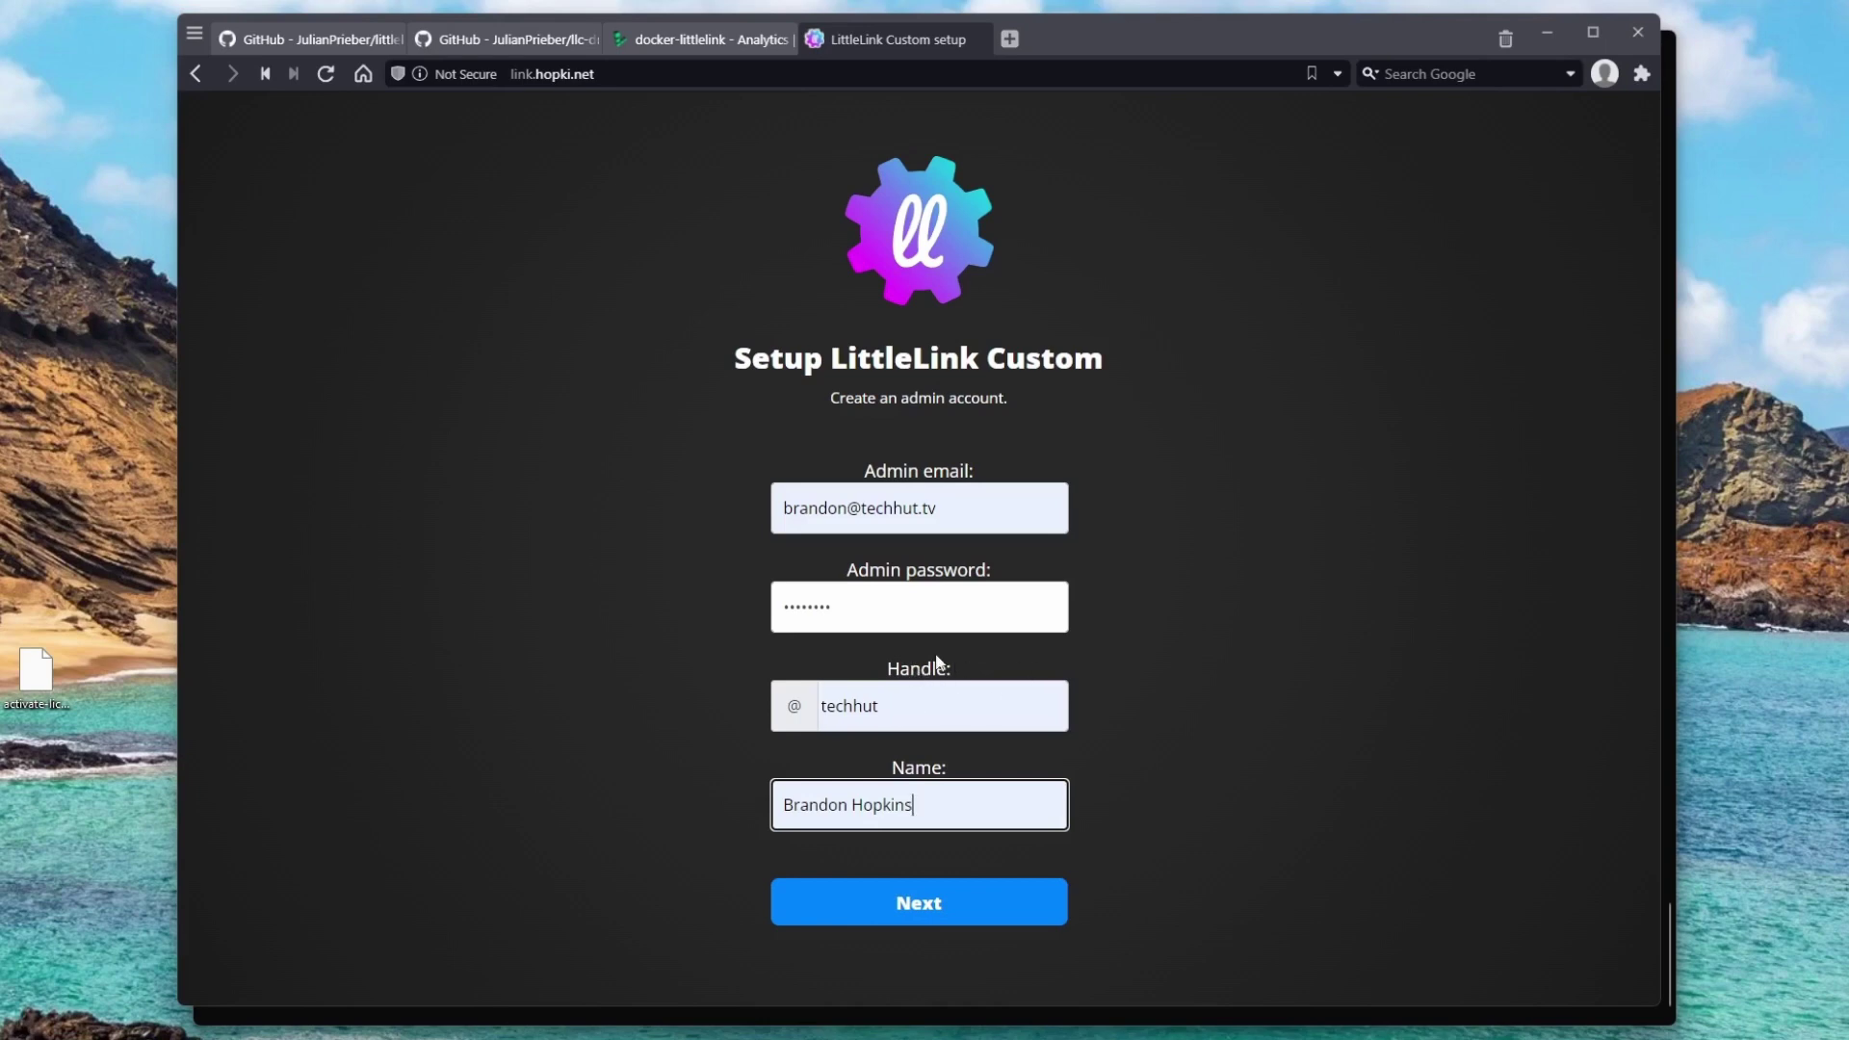
click(936, 901)
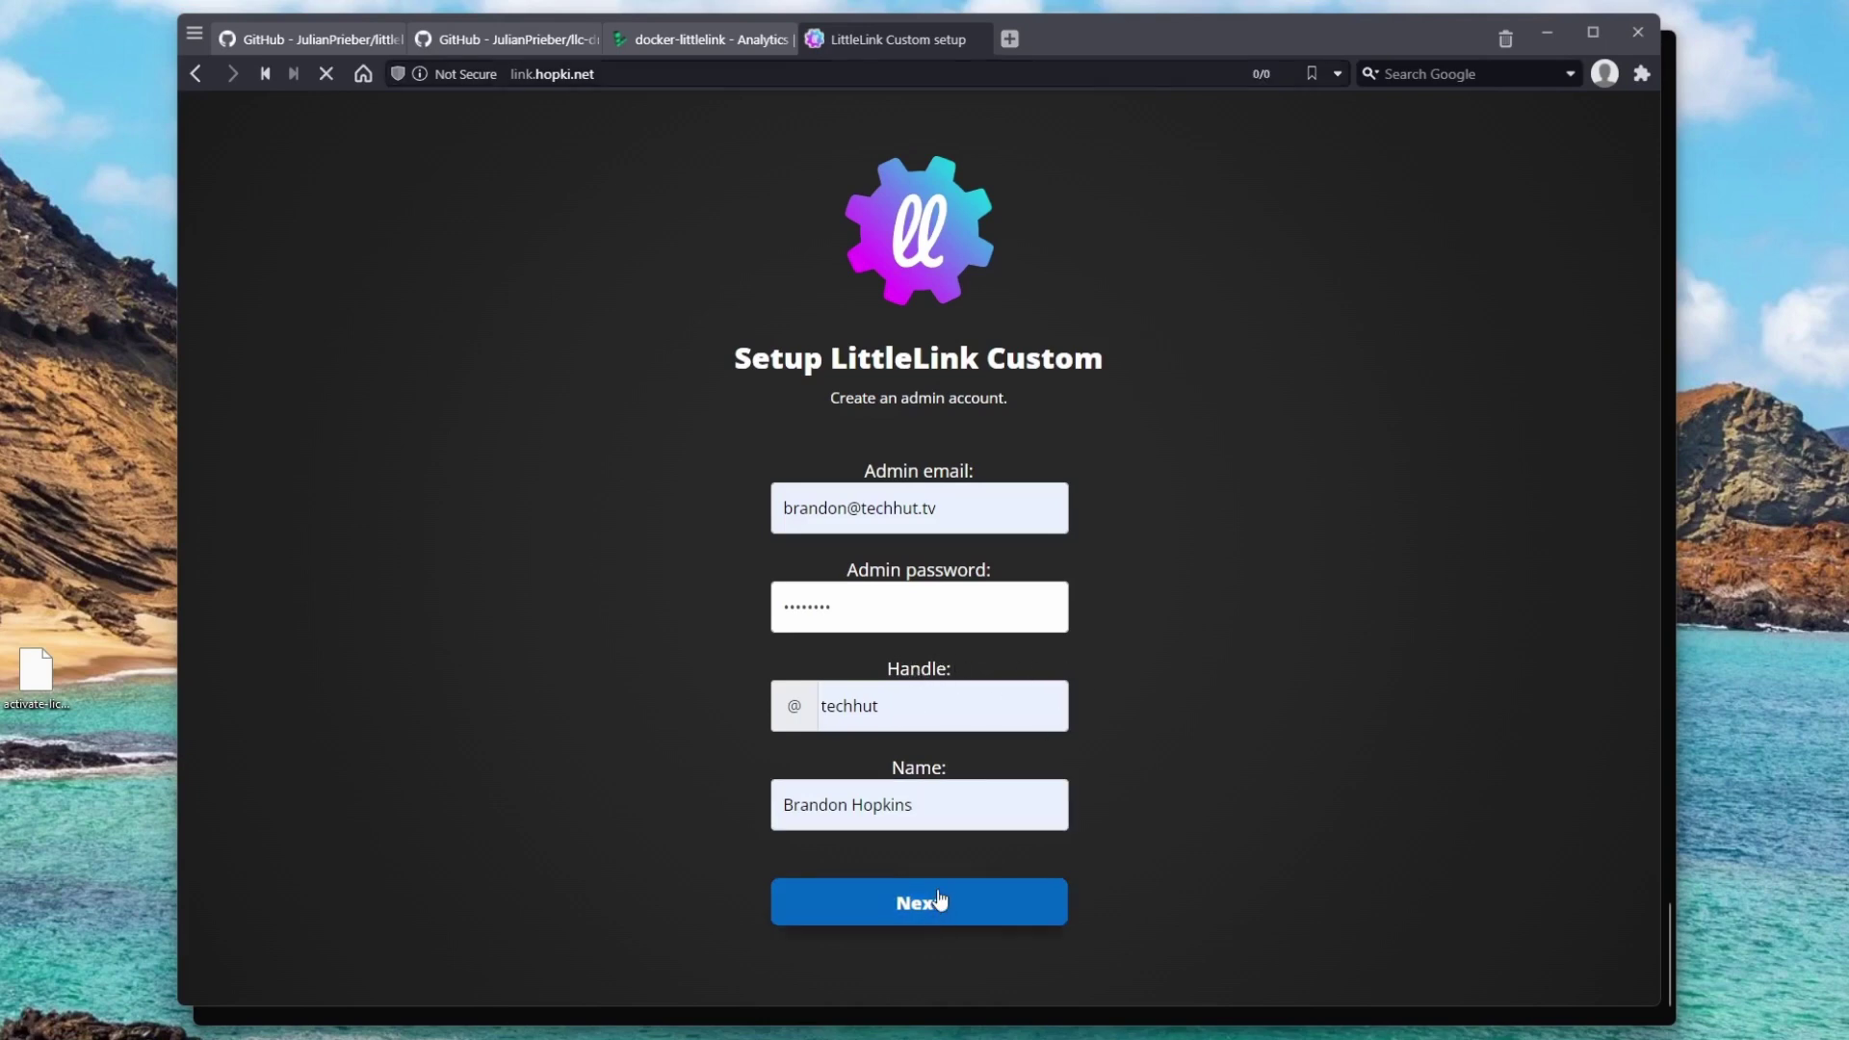
Keep registration and email verification set to Yes and Home Page set to No.
click(837, 523)
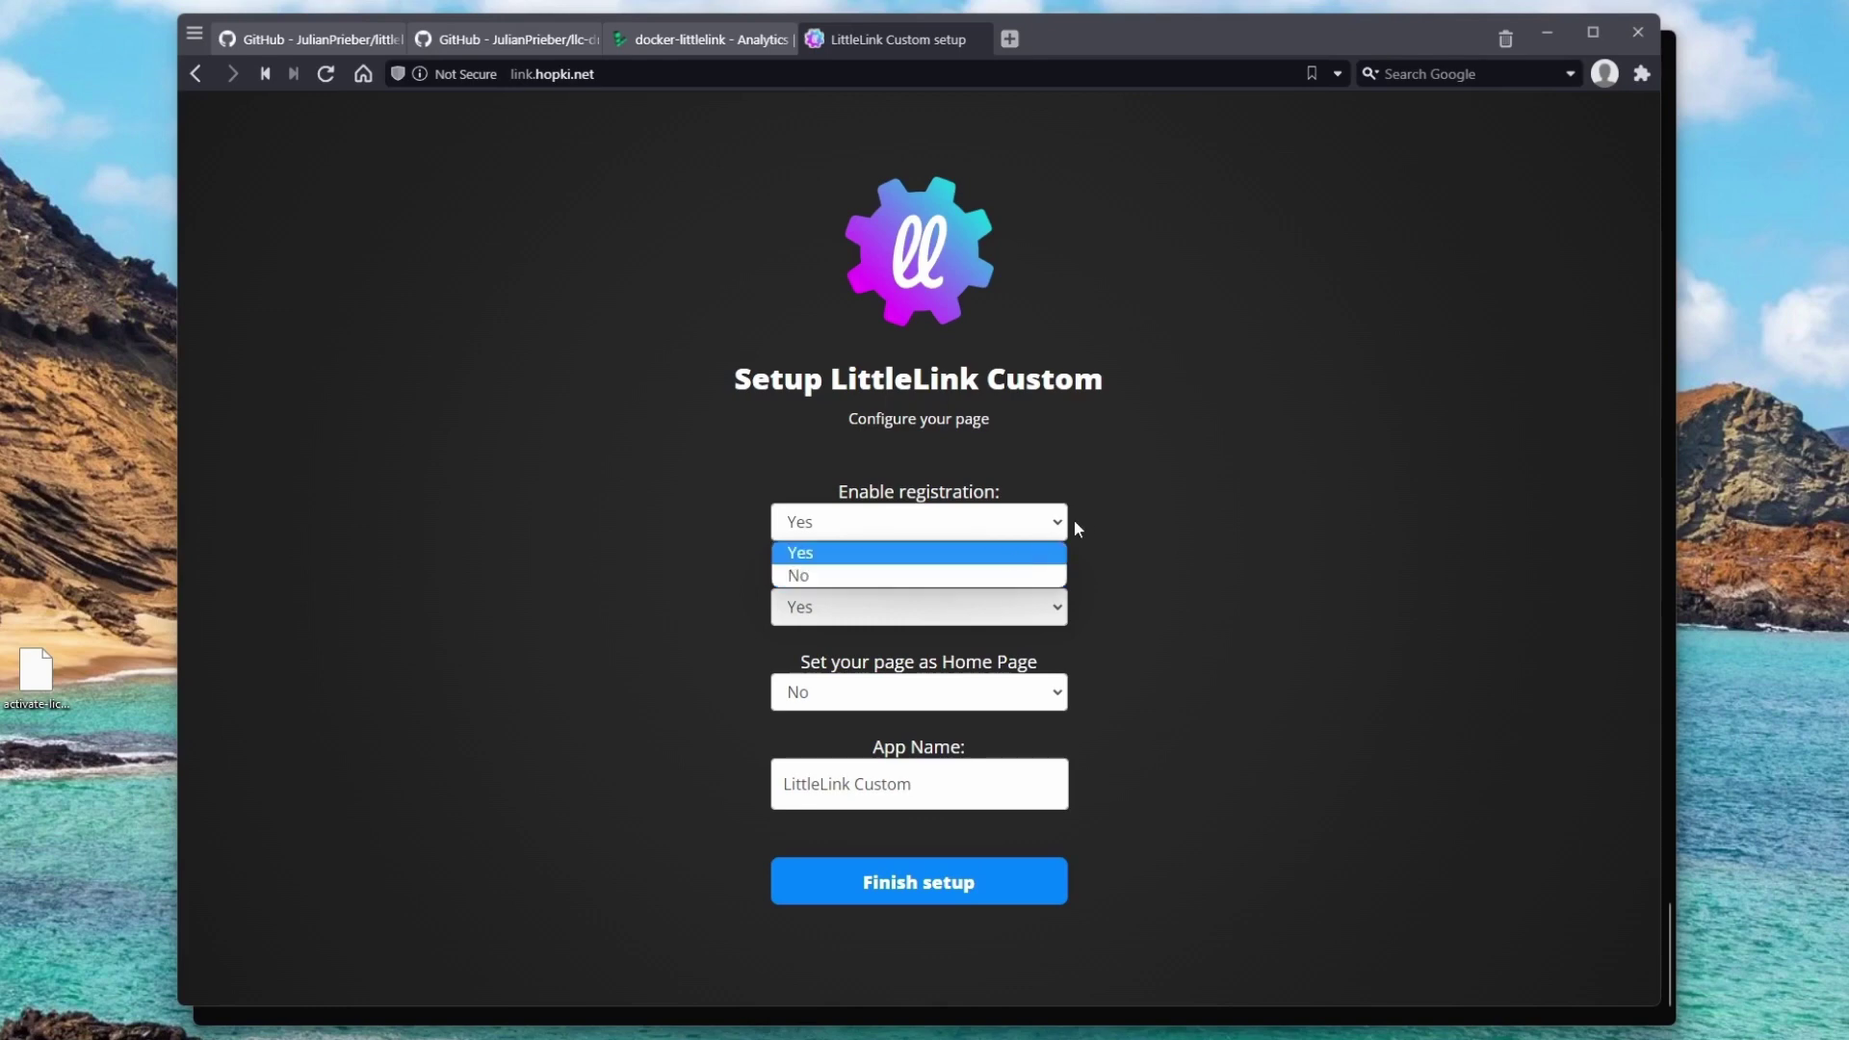
click(1101, 472)
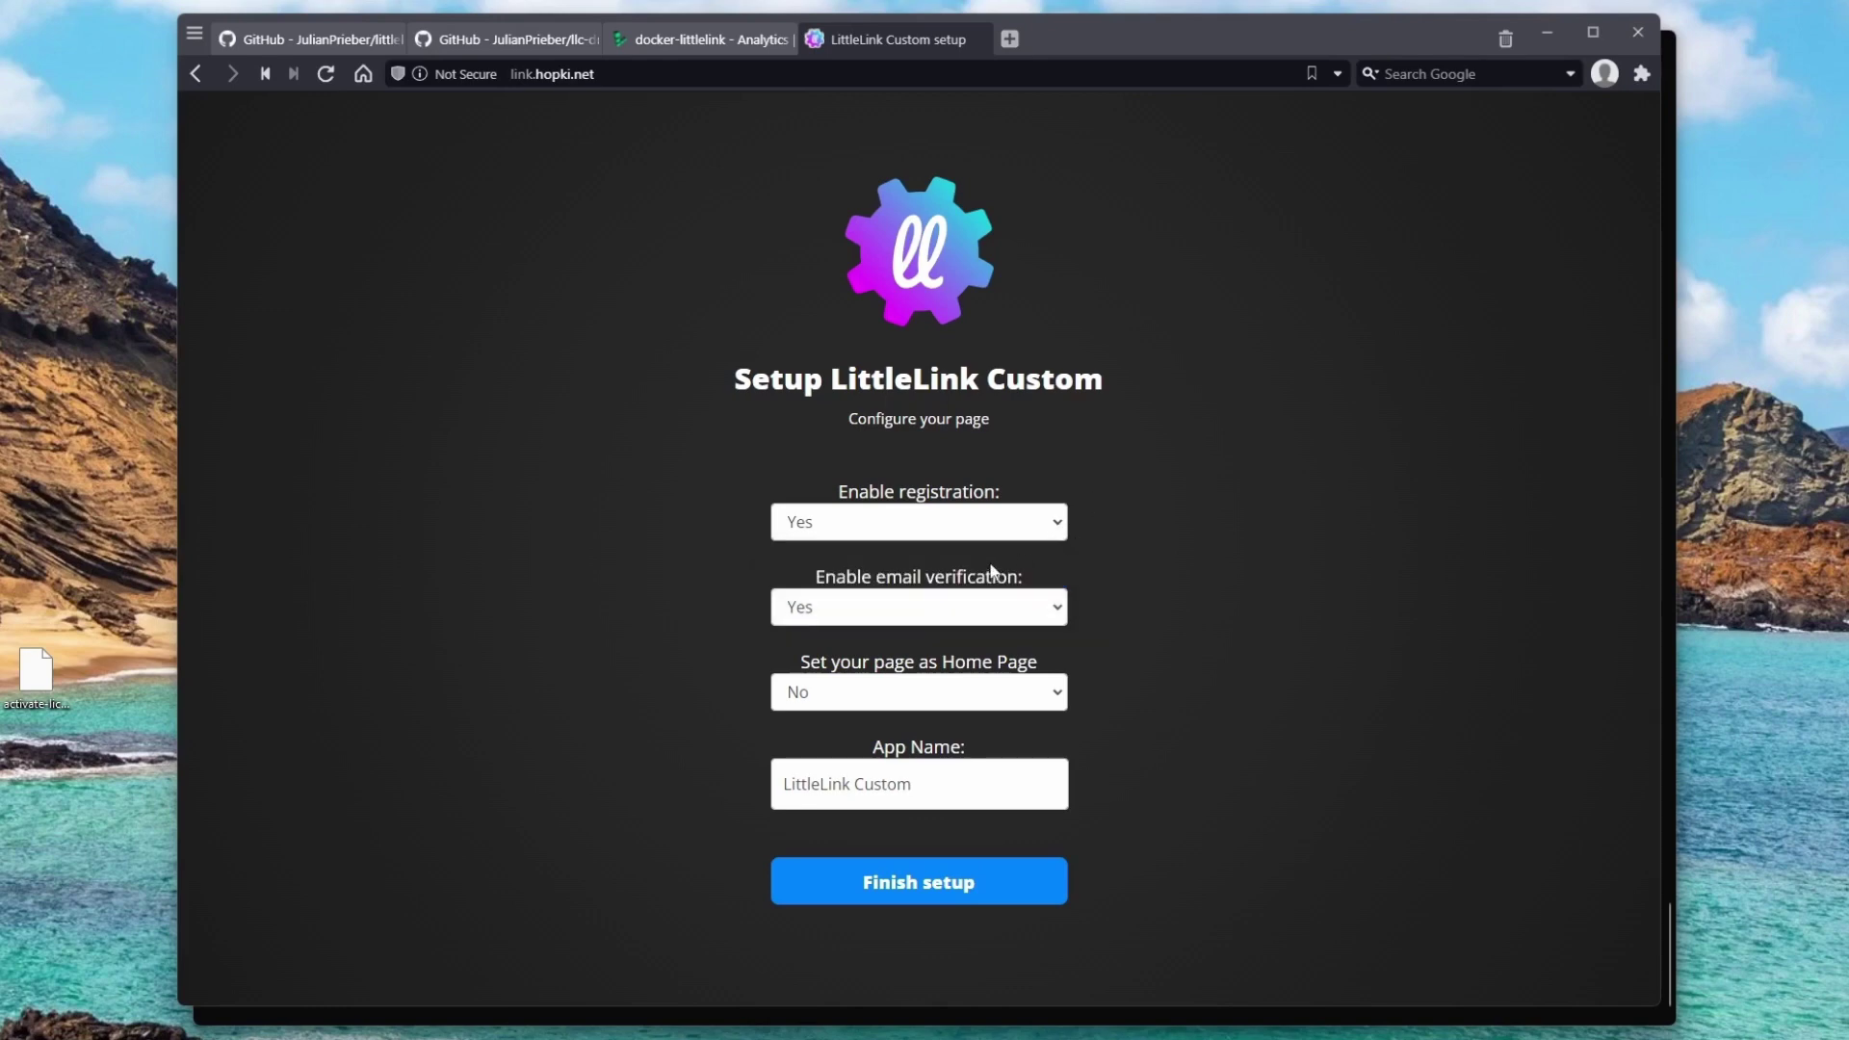
click(901, 536)
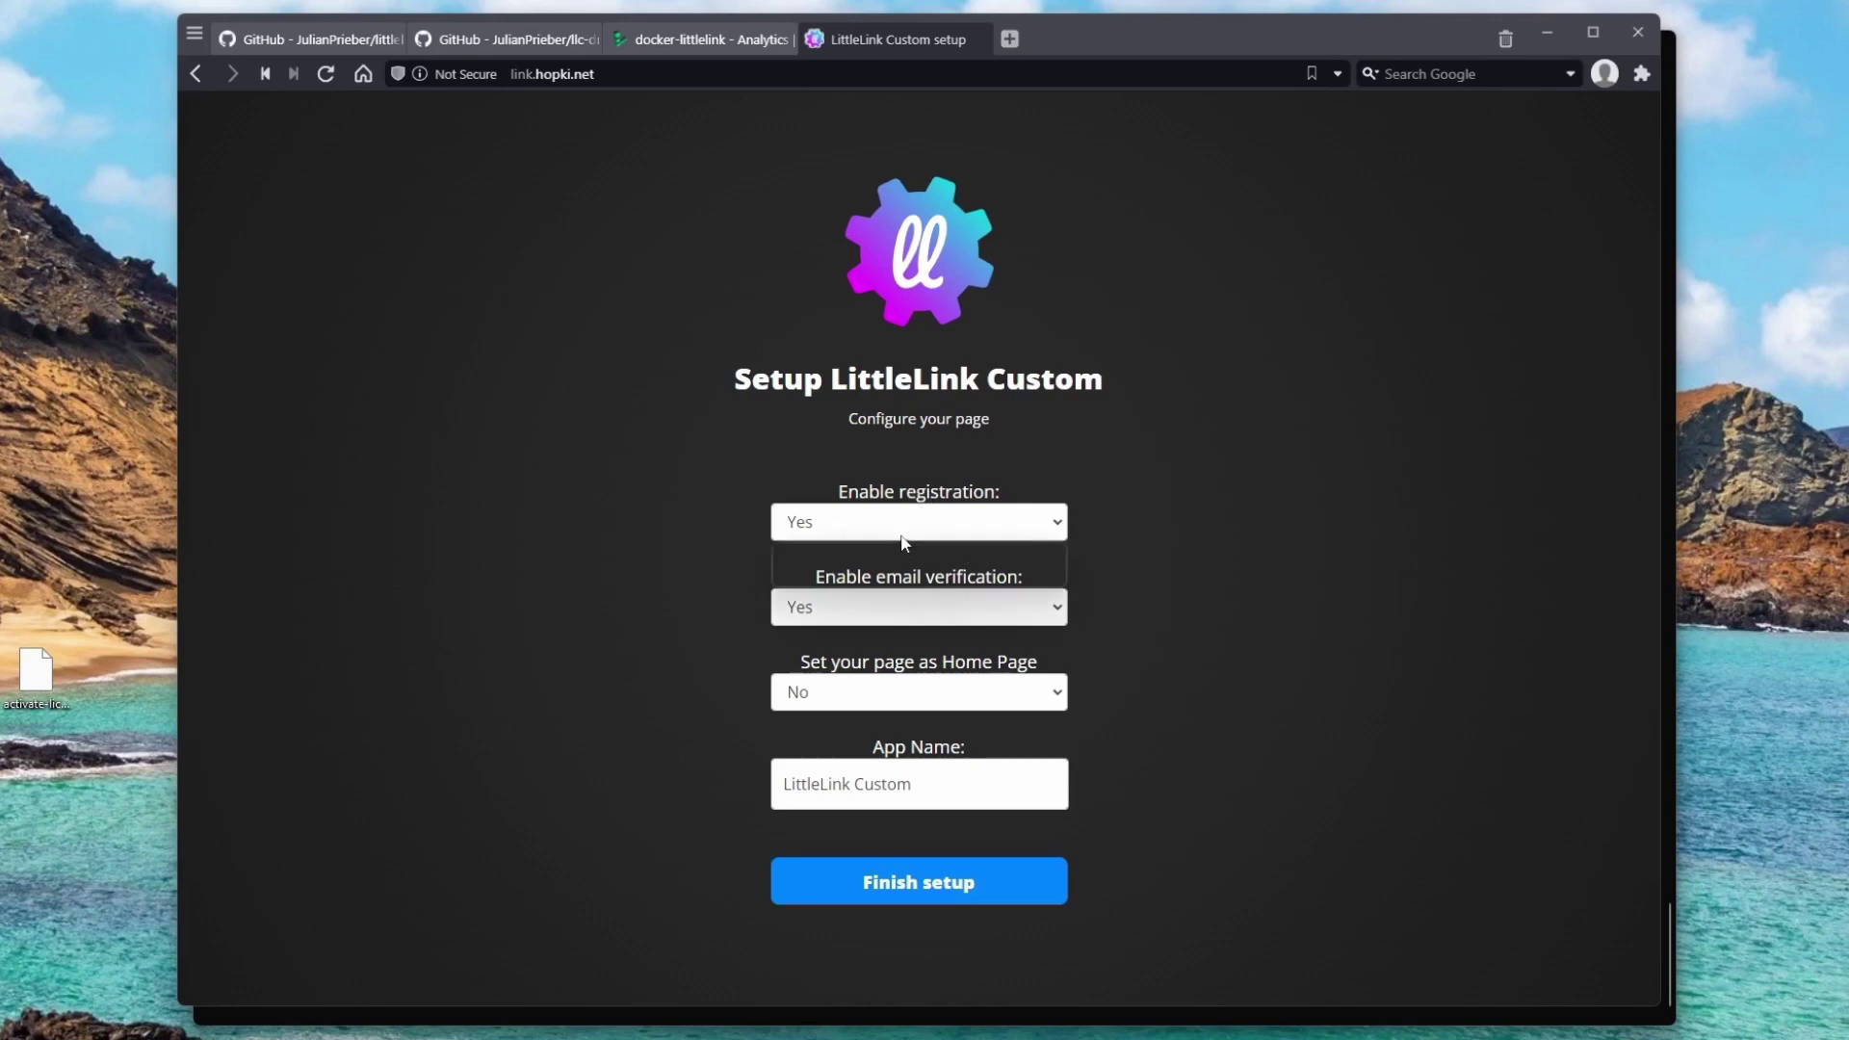
click(1102, 558)
click(954, 618)
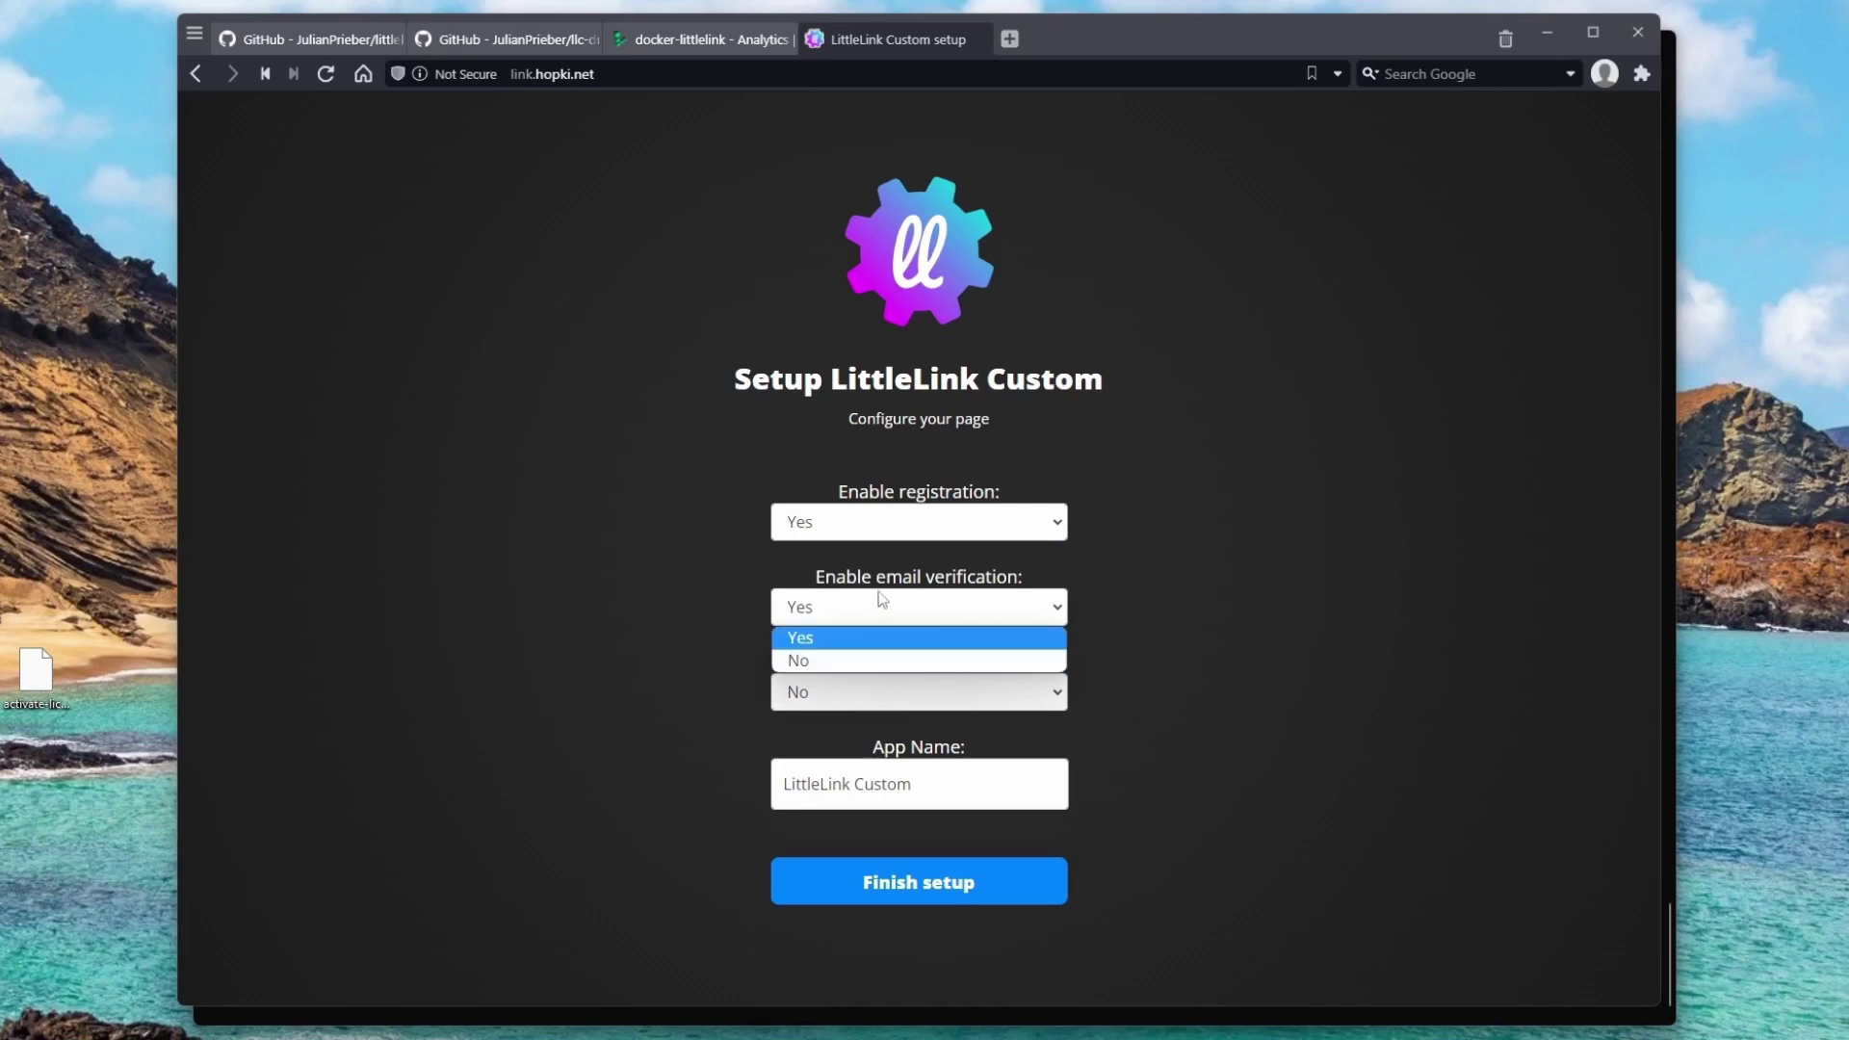
click(1113, 587)
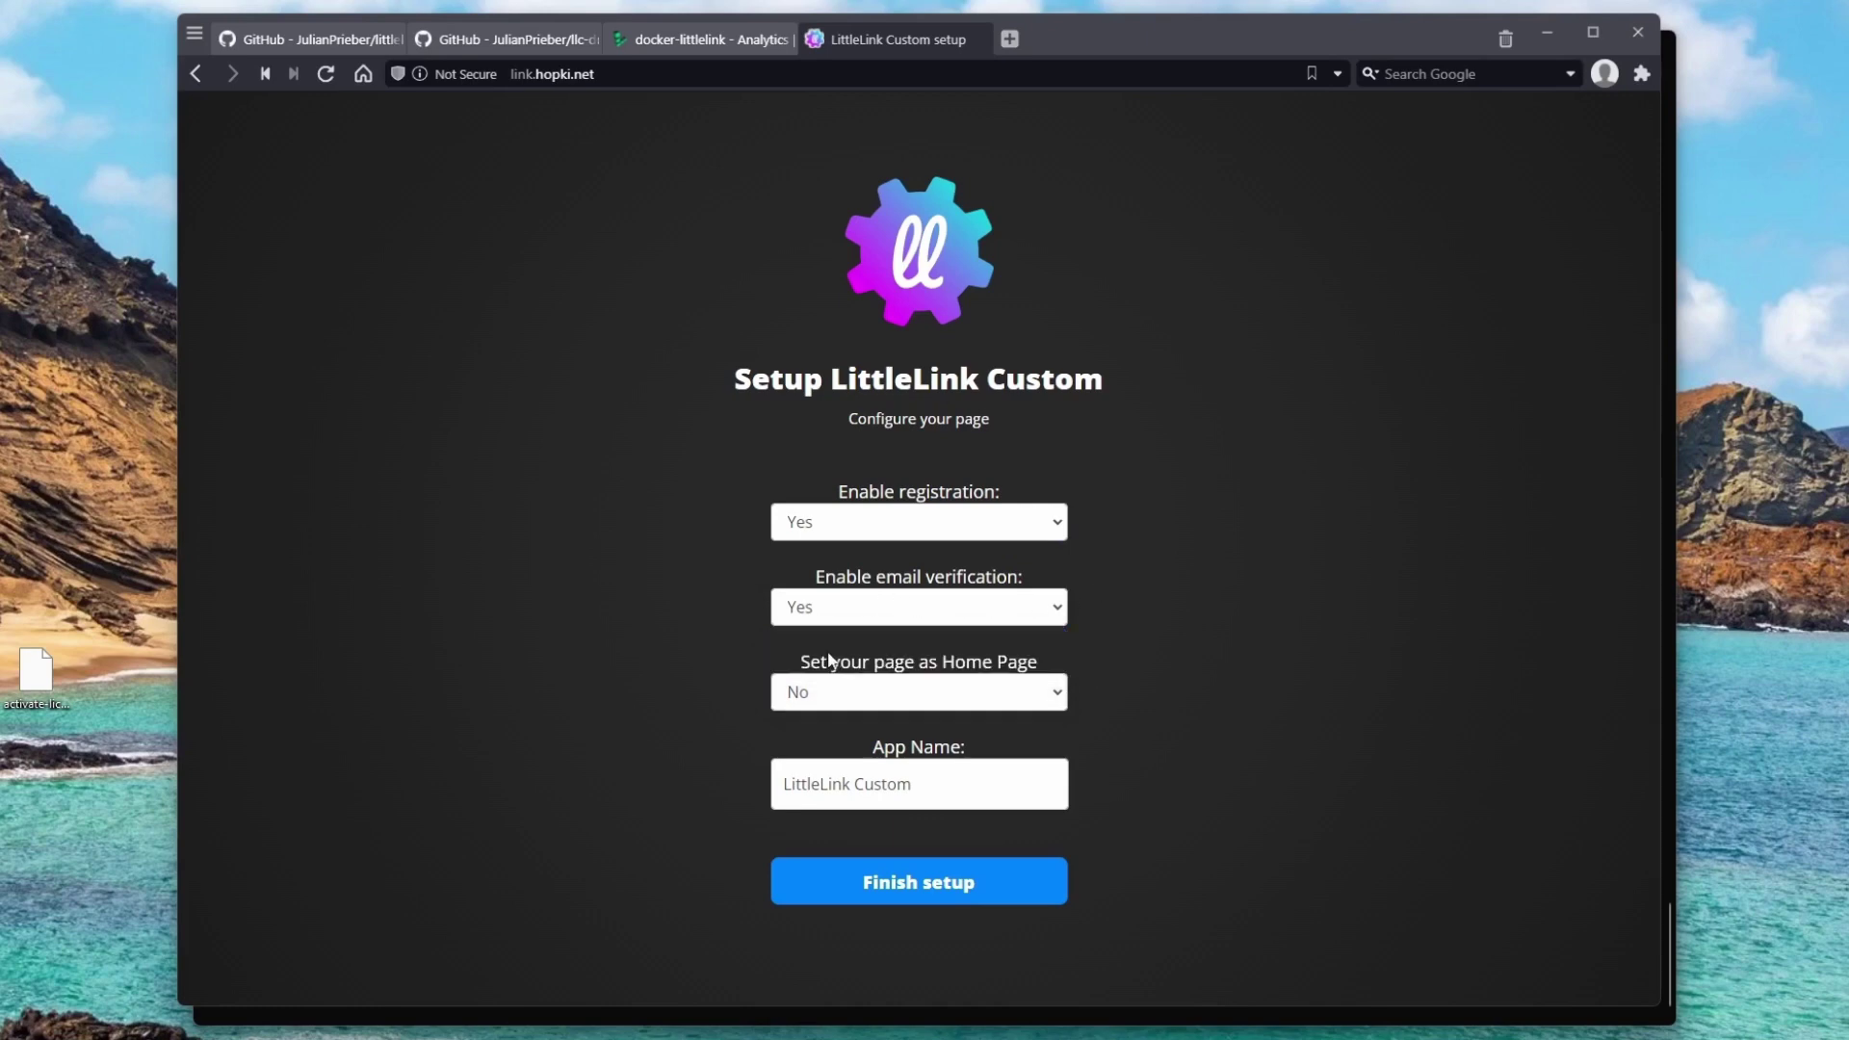
click(925, 692)
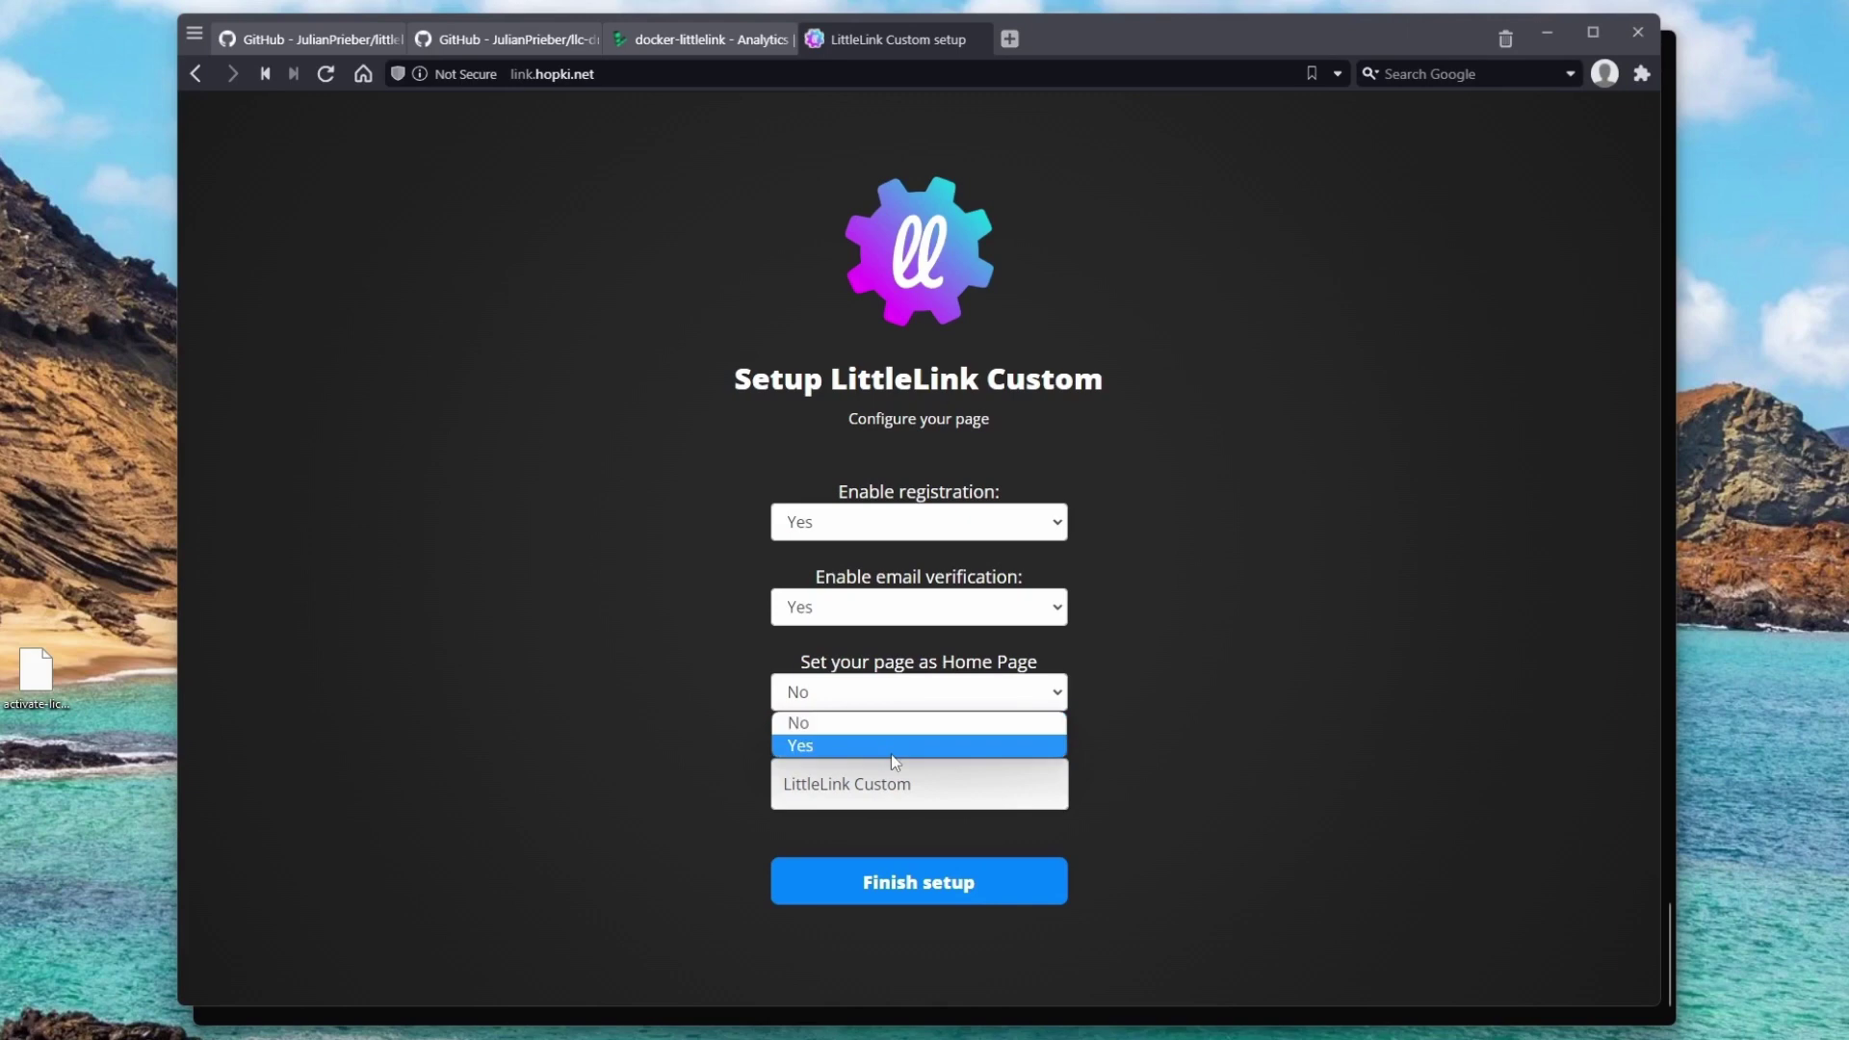
click(1003, 718)
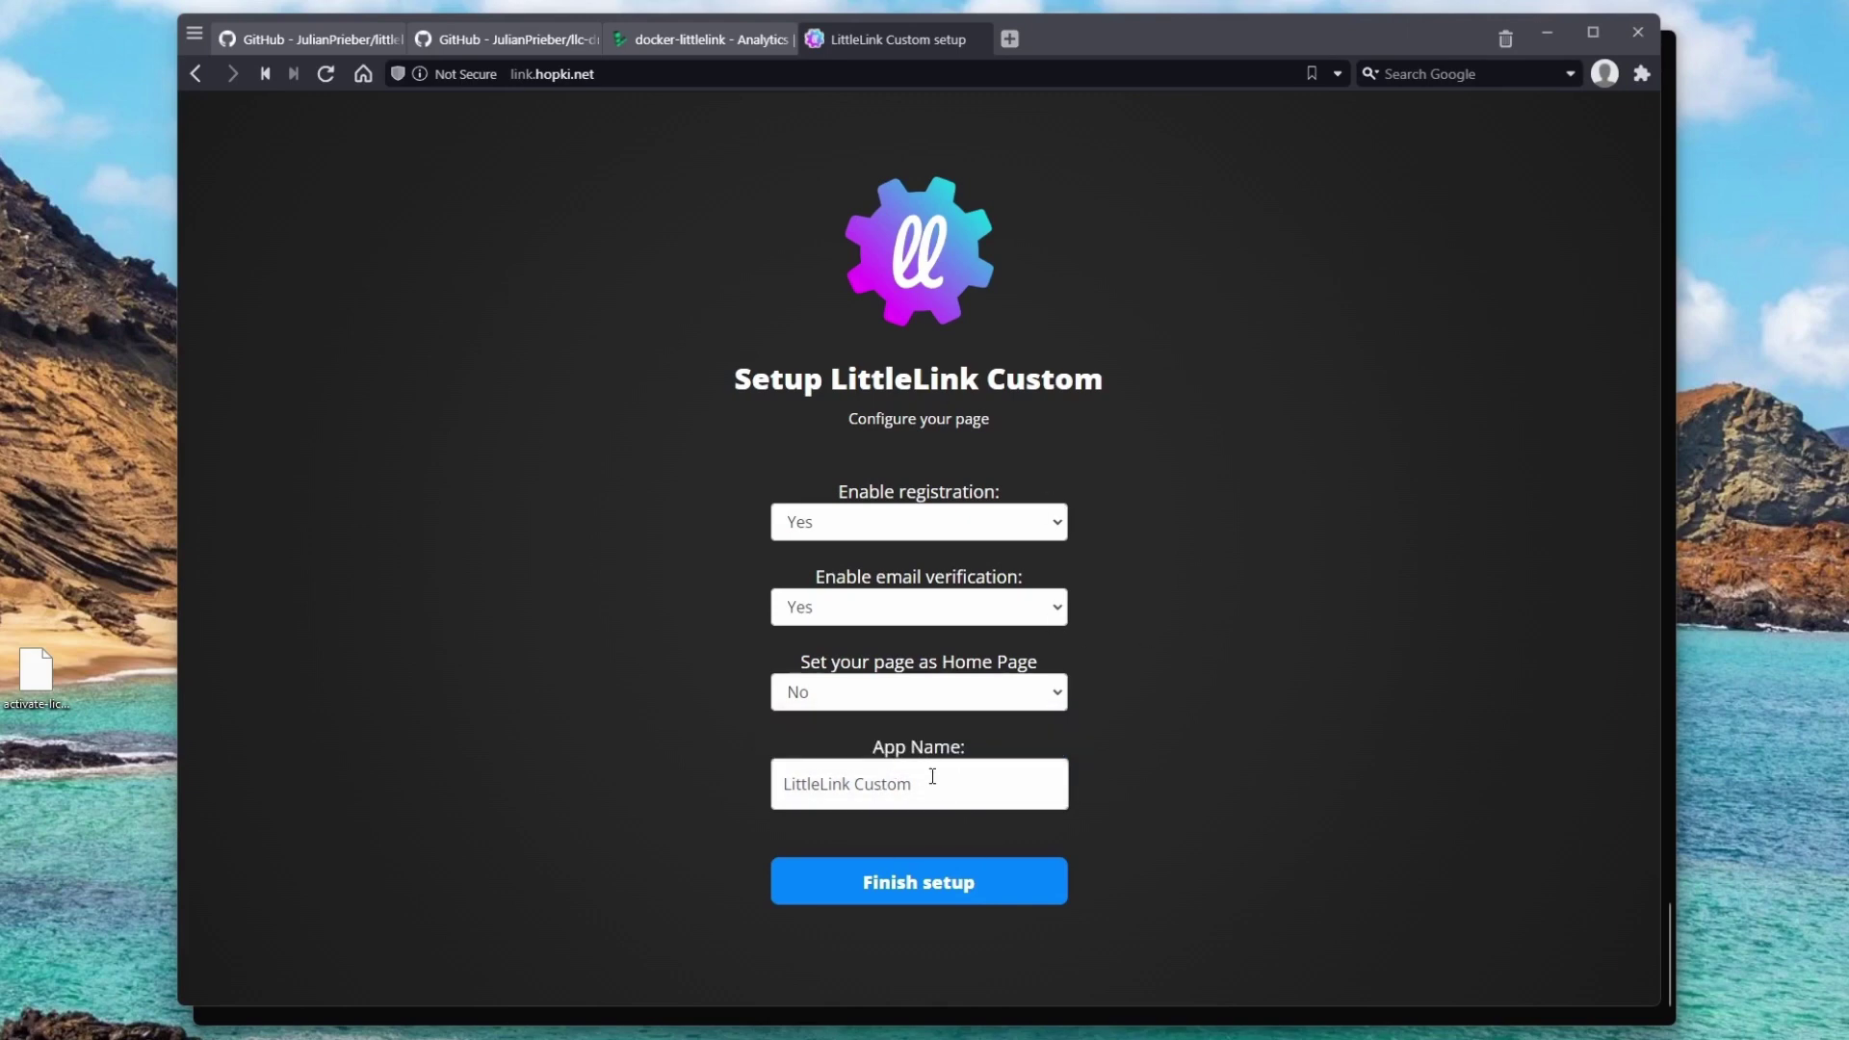
Rename the app from 'LittleLink Custom' to 'TechHut Link' and finish setup.
drag(933, 774, 784, 783)
drag(950, 793, 788, 781)
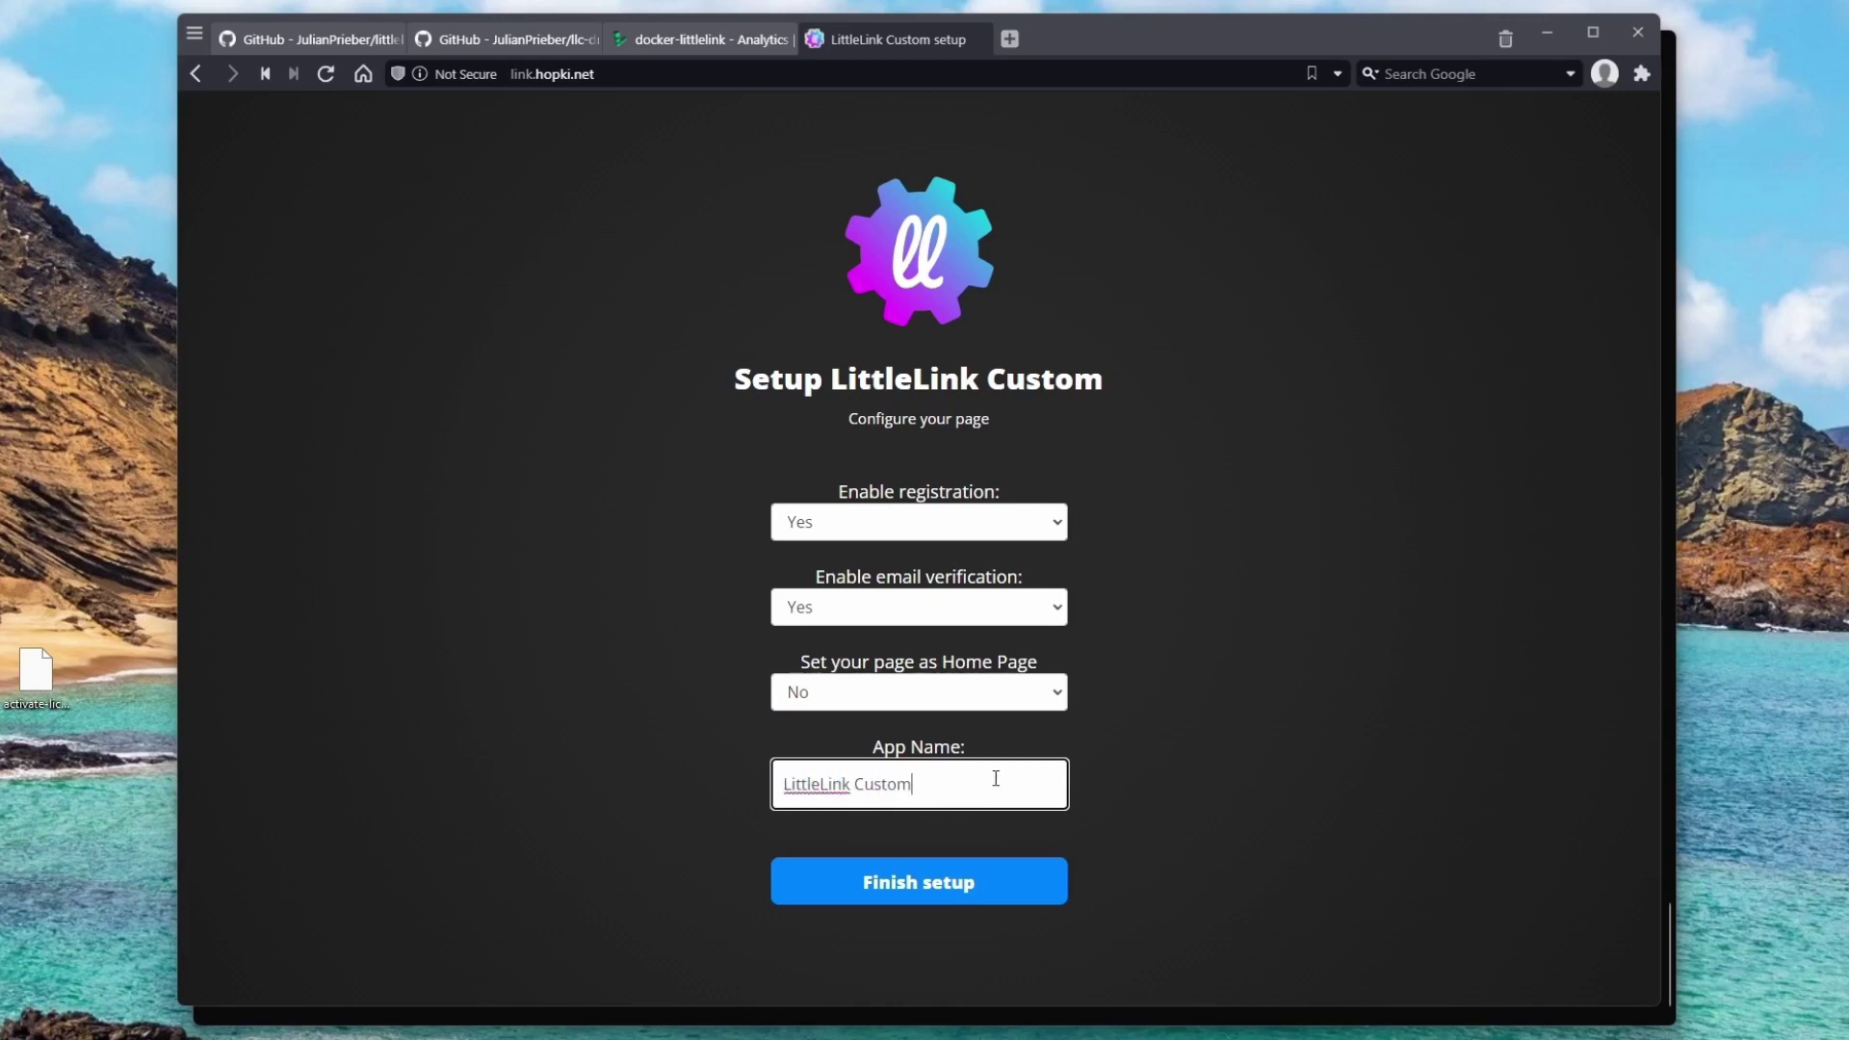
drag(995, 778, 767, 784)
click(795, 783)
double_click(795, 783)
text(TechHut)
double_click(853, 784)
text(Link)
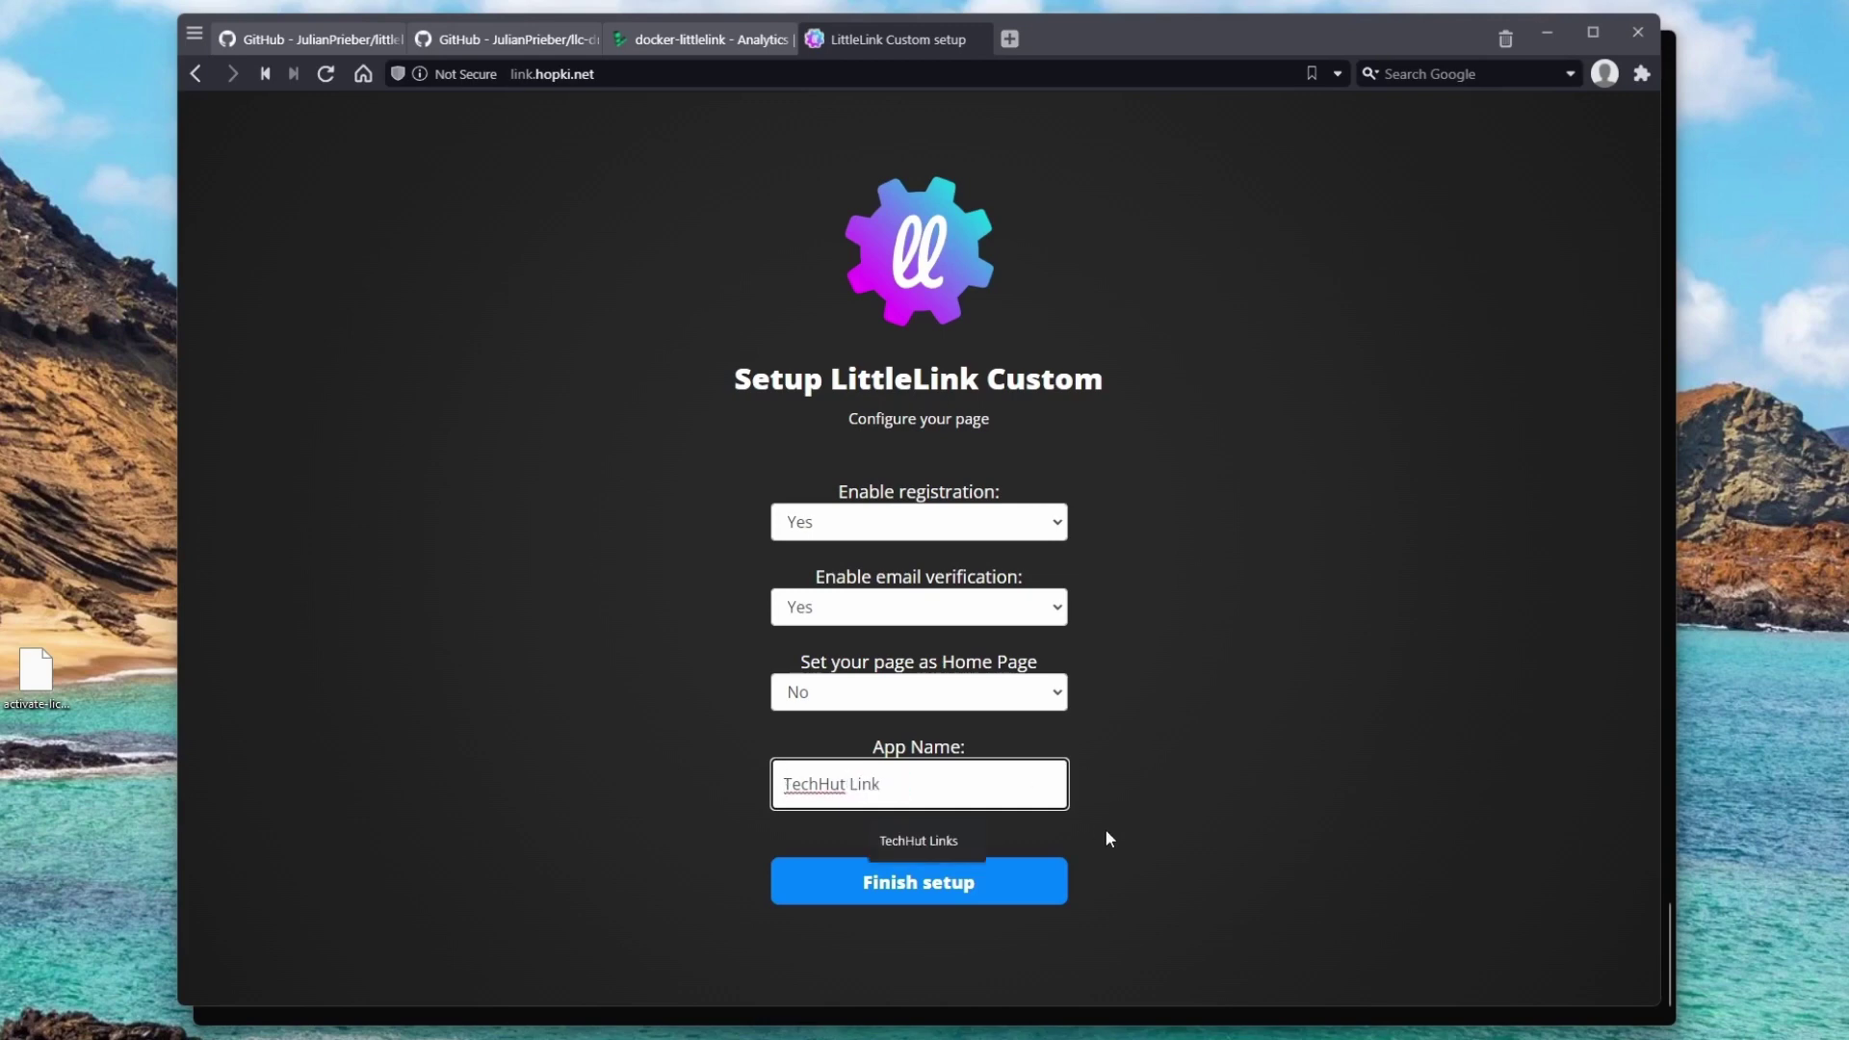
click(1013, 894)
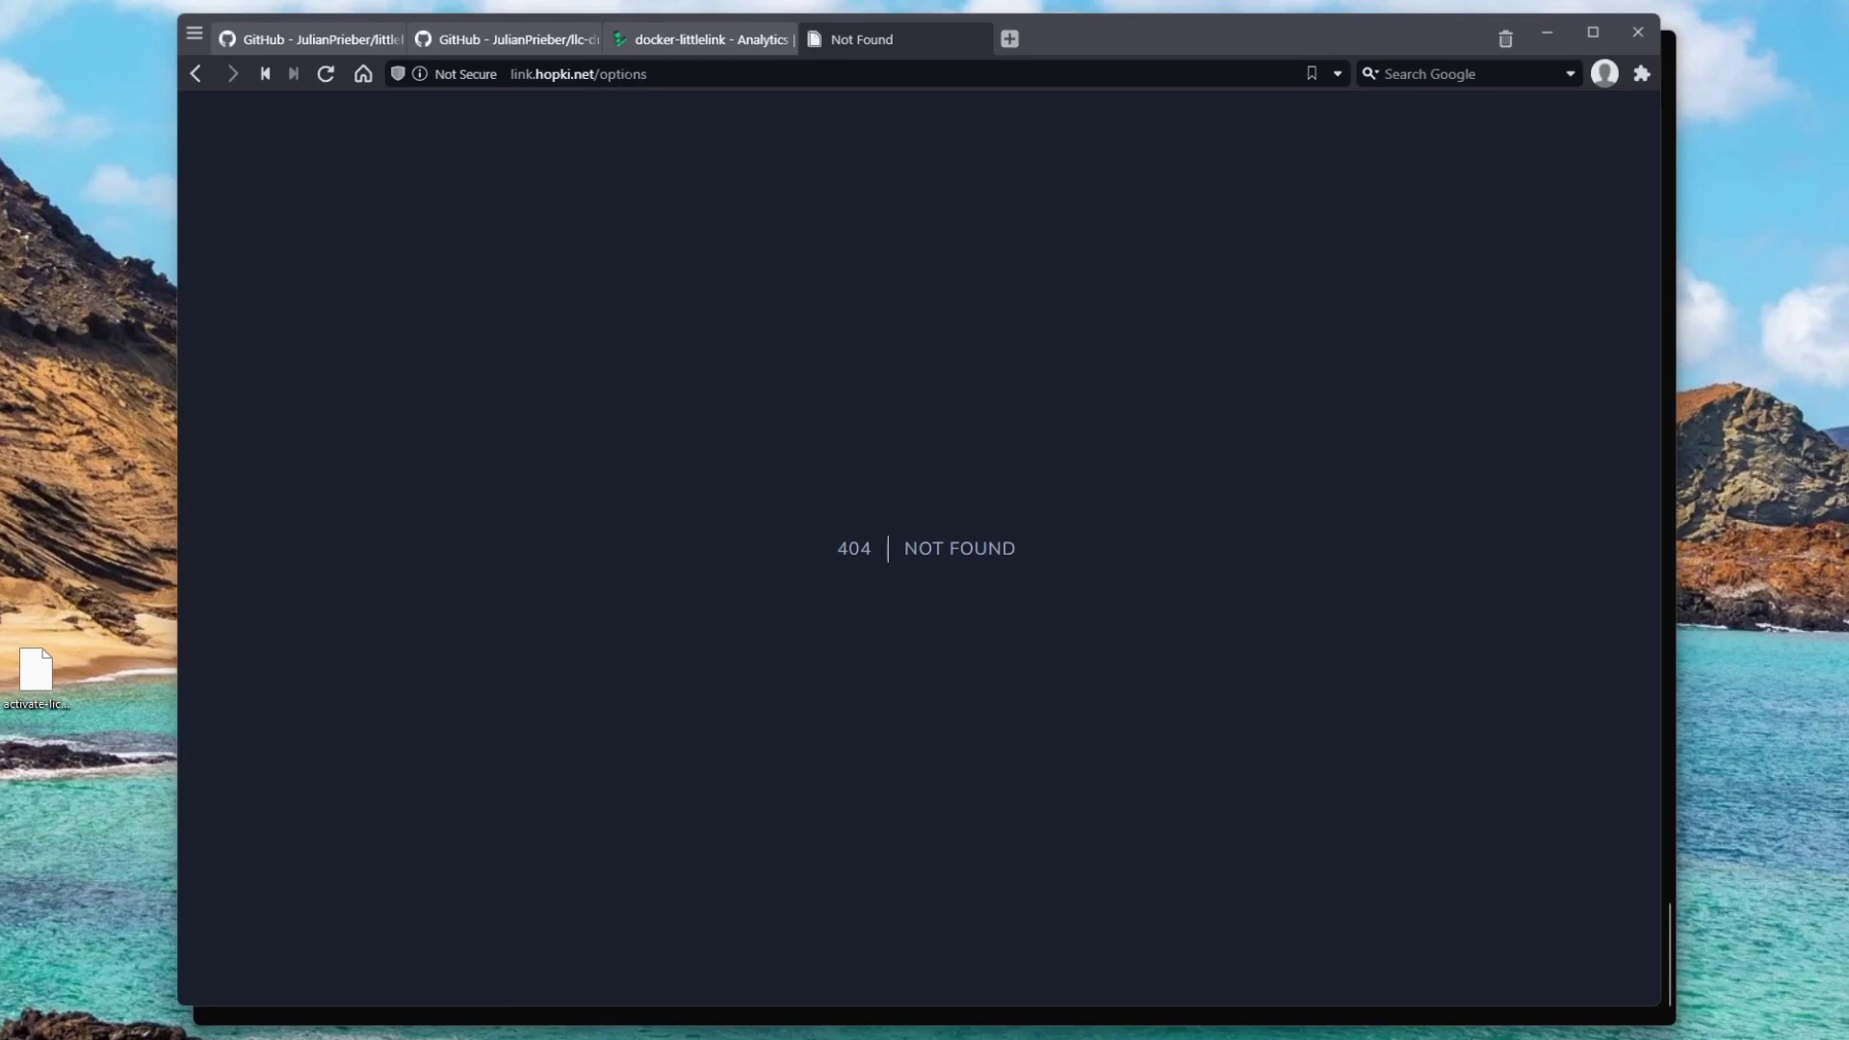
Strip '/options' from the URL to load the link.hopki.net root page.
click(616, 75)
click(616, 75)
key(Delete)
key(Delete)
key(Delete)
key(Delete)
key(Delete)
key(Delete)
key(Delete)
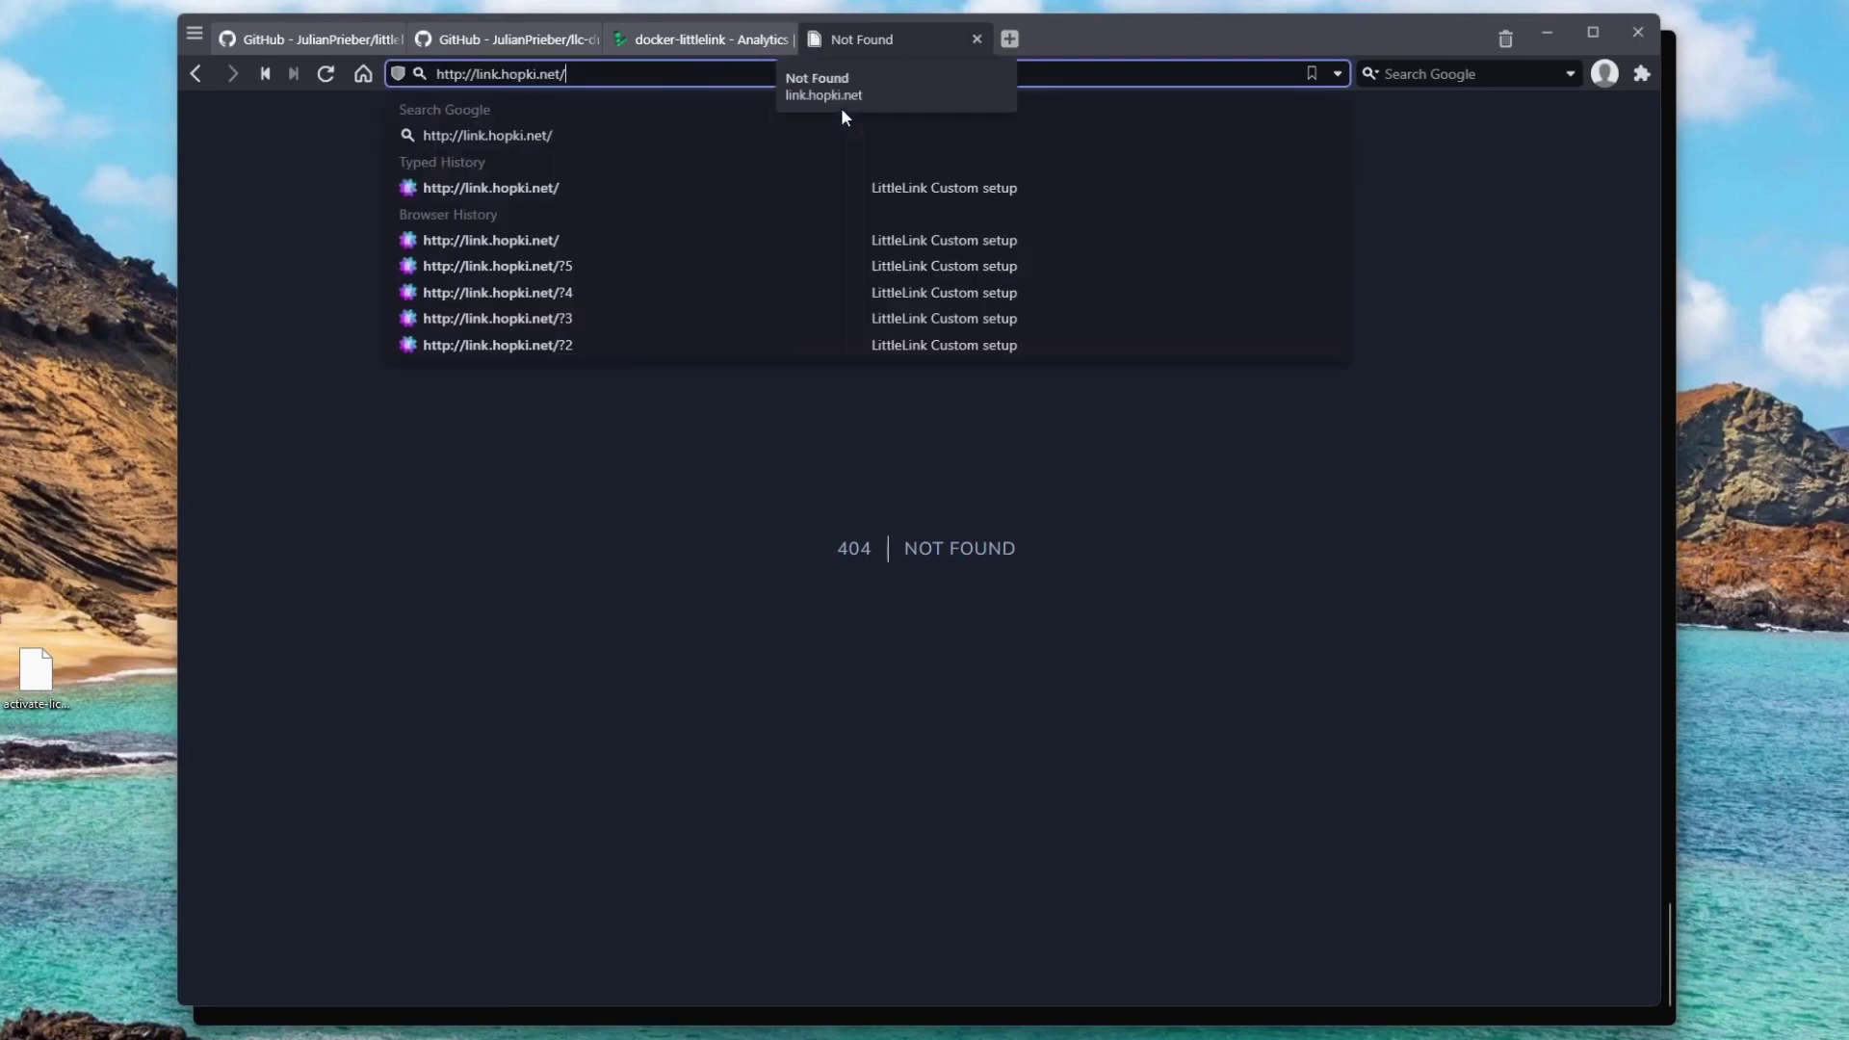
key(Return)
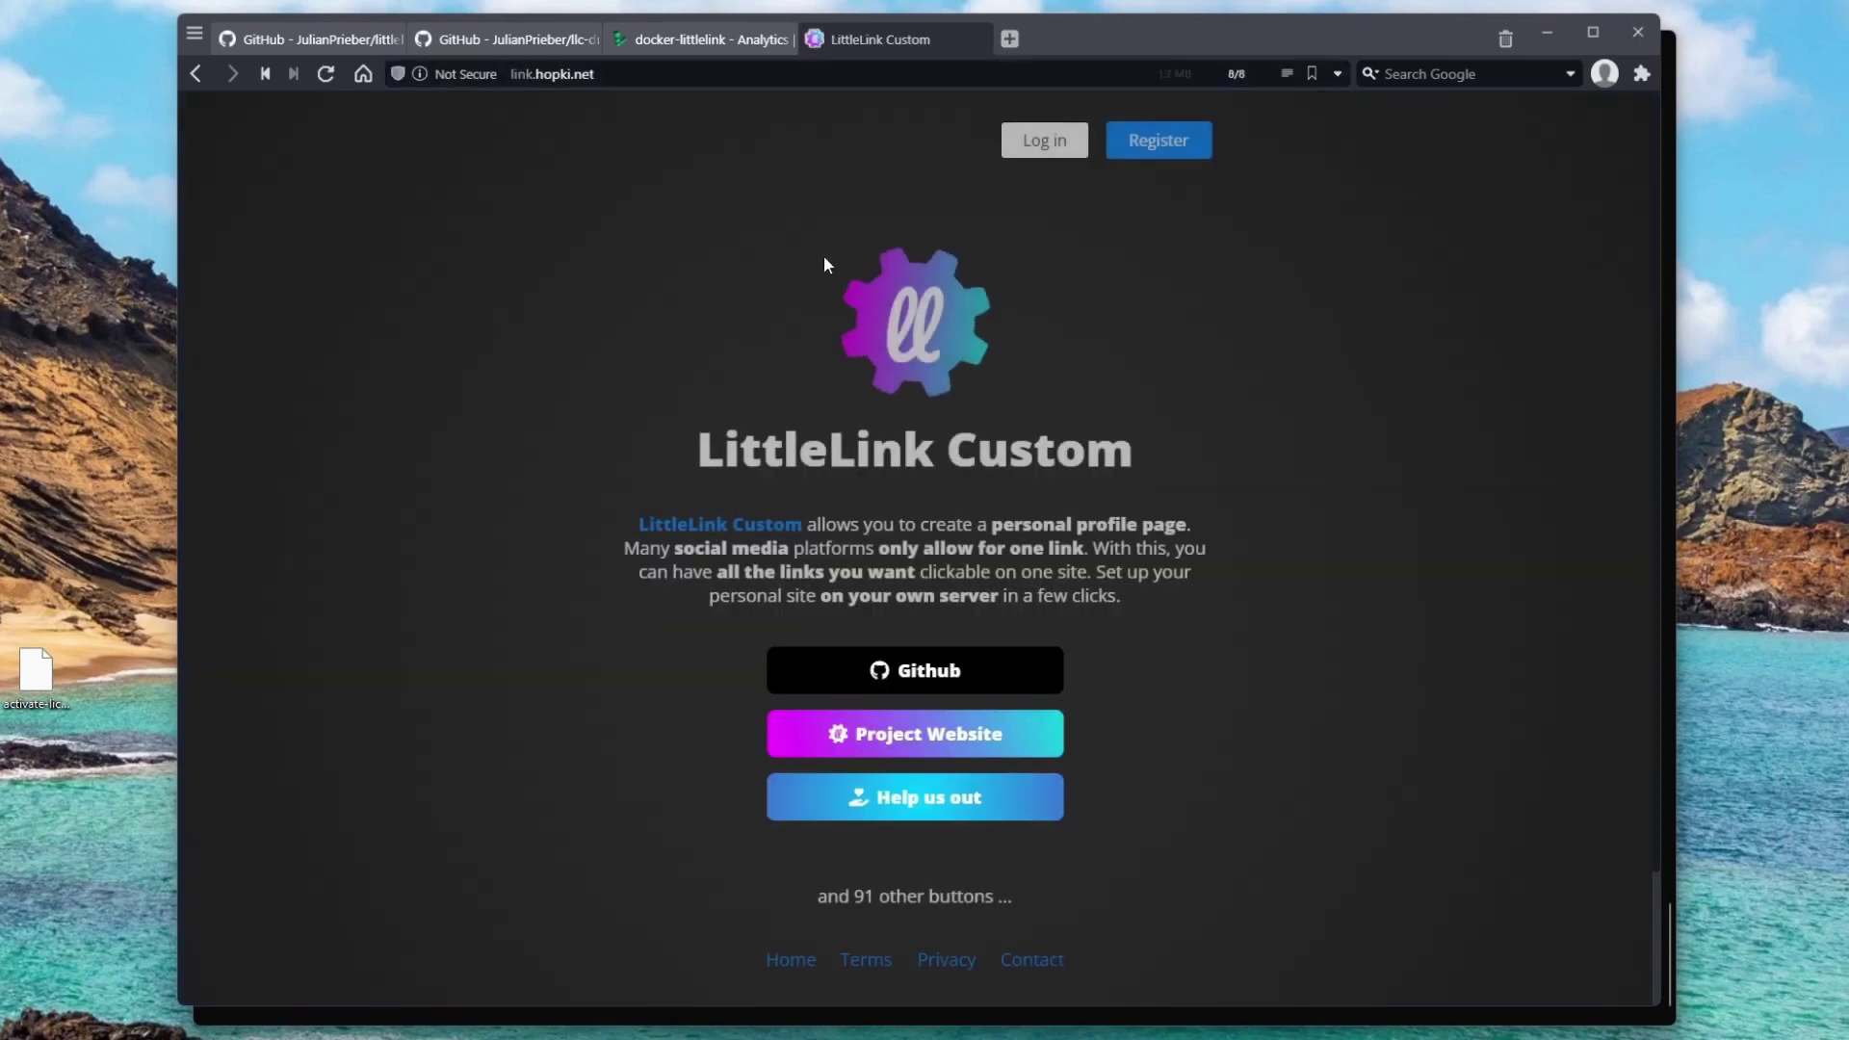
Log in on the login page using the browser's saved admin credentials.
click(1041, 146)
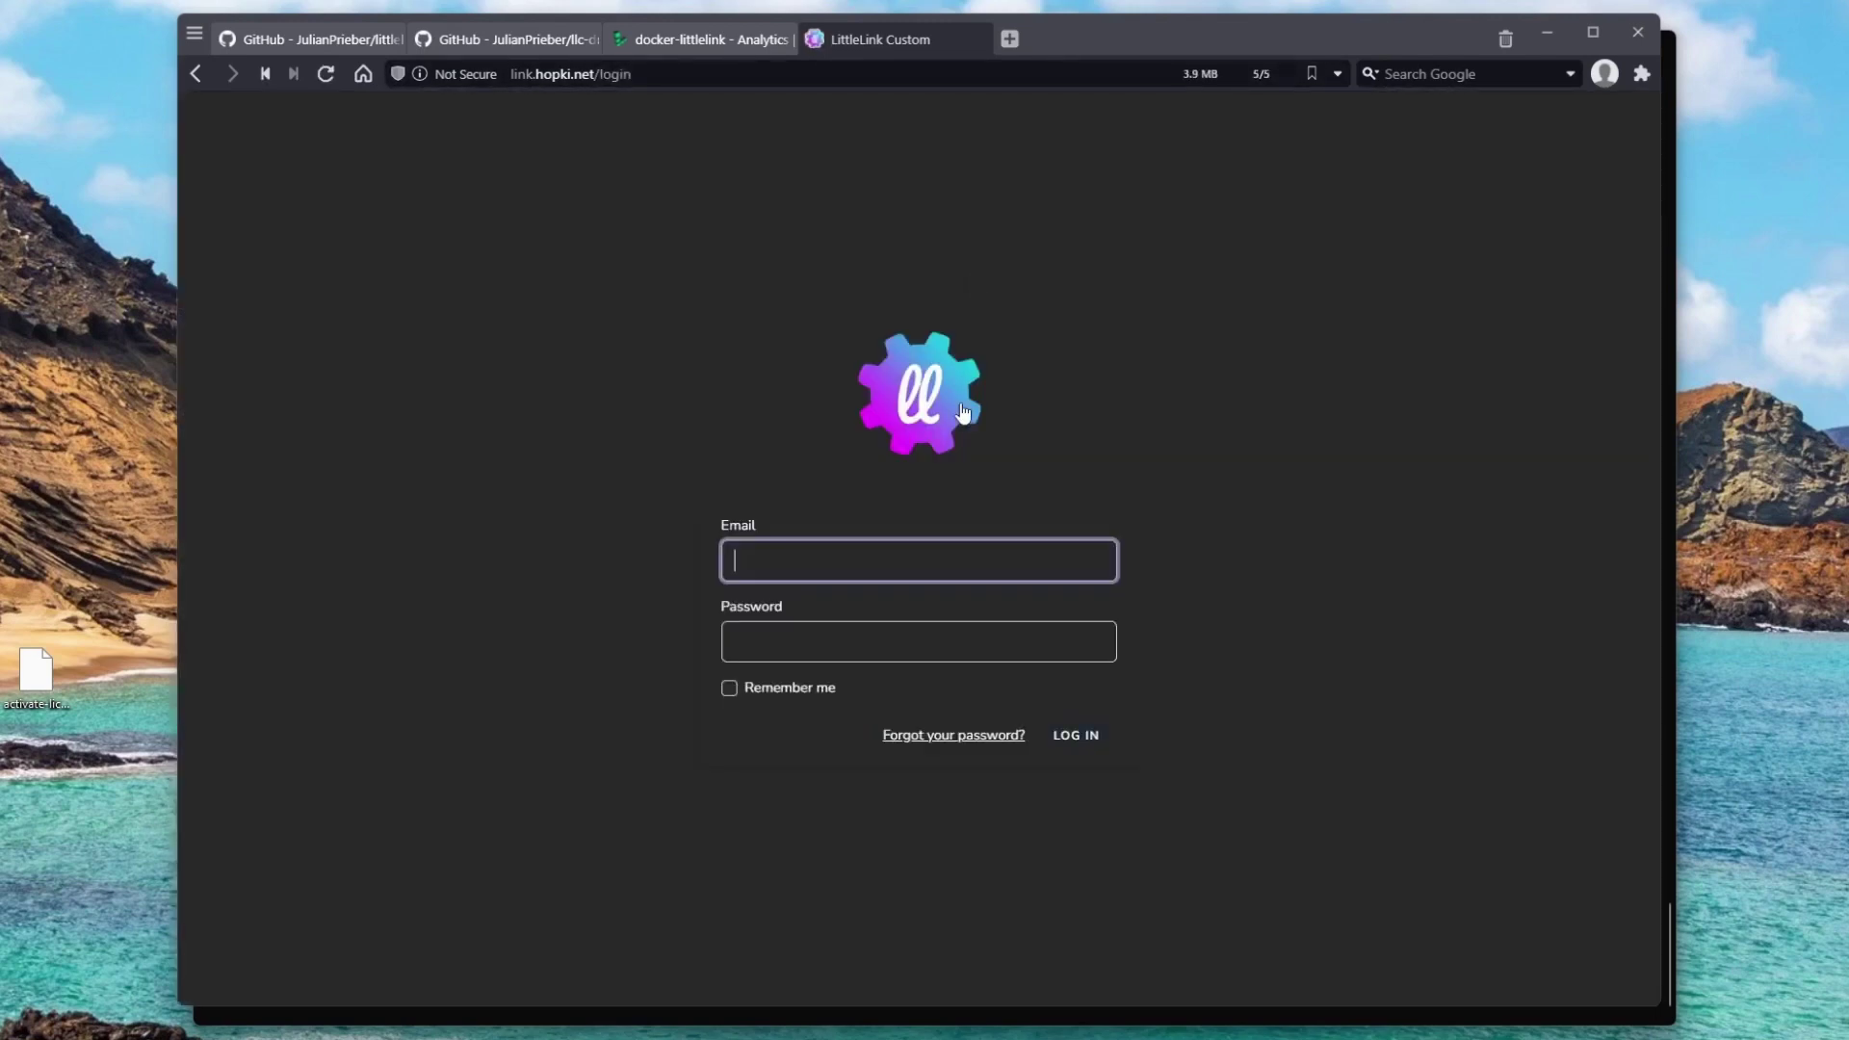
click(833, 569)
click(859, 627)
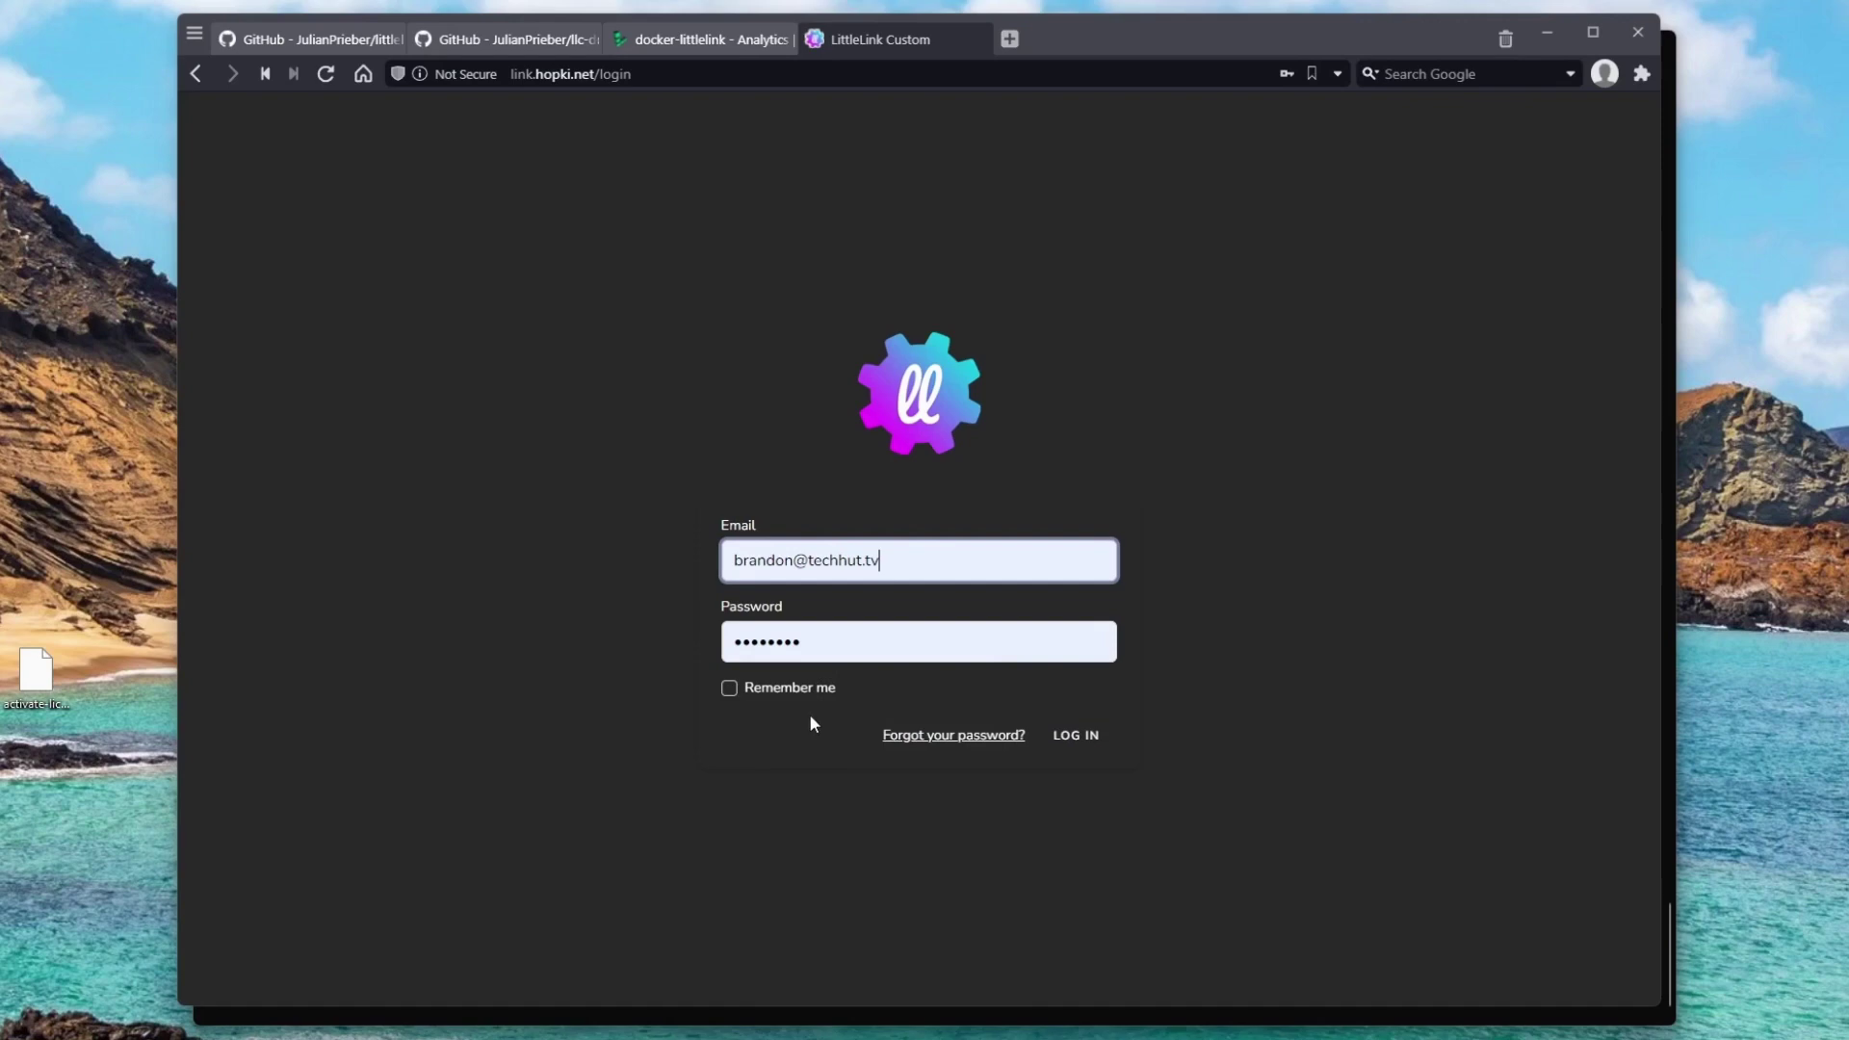
click(1076, 740)
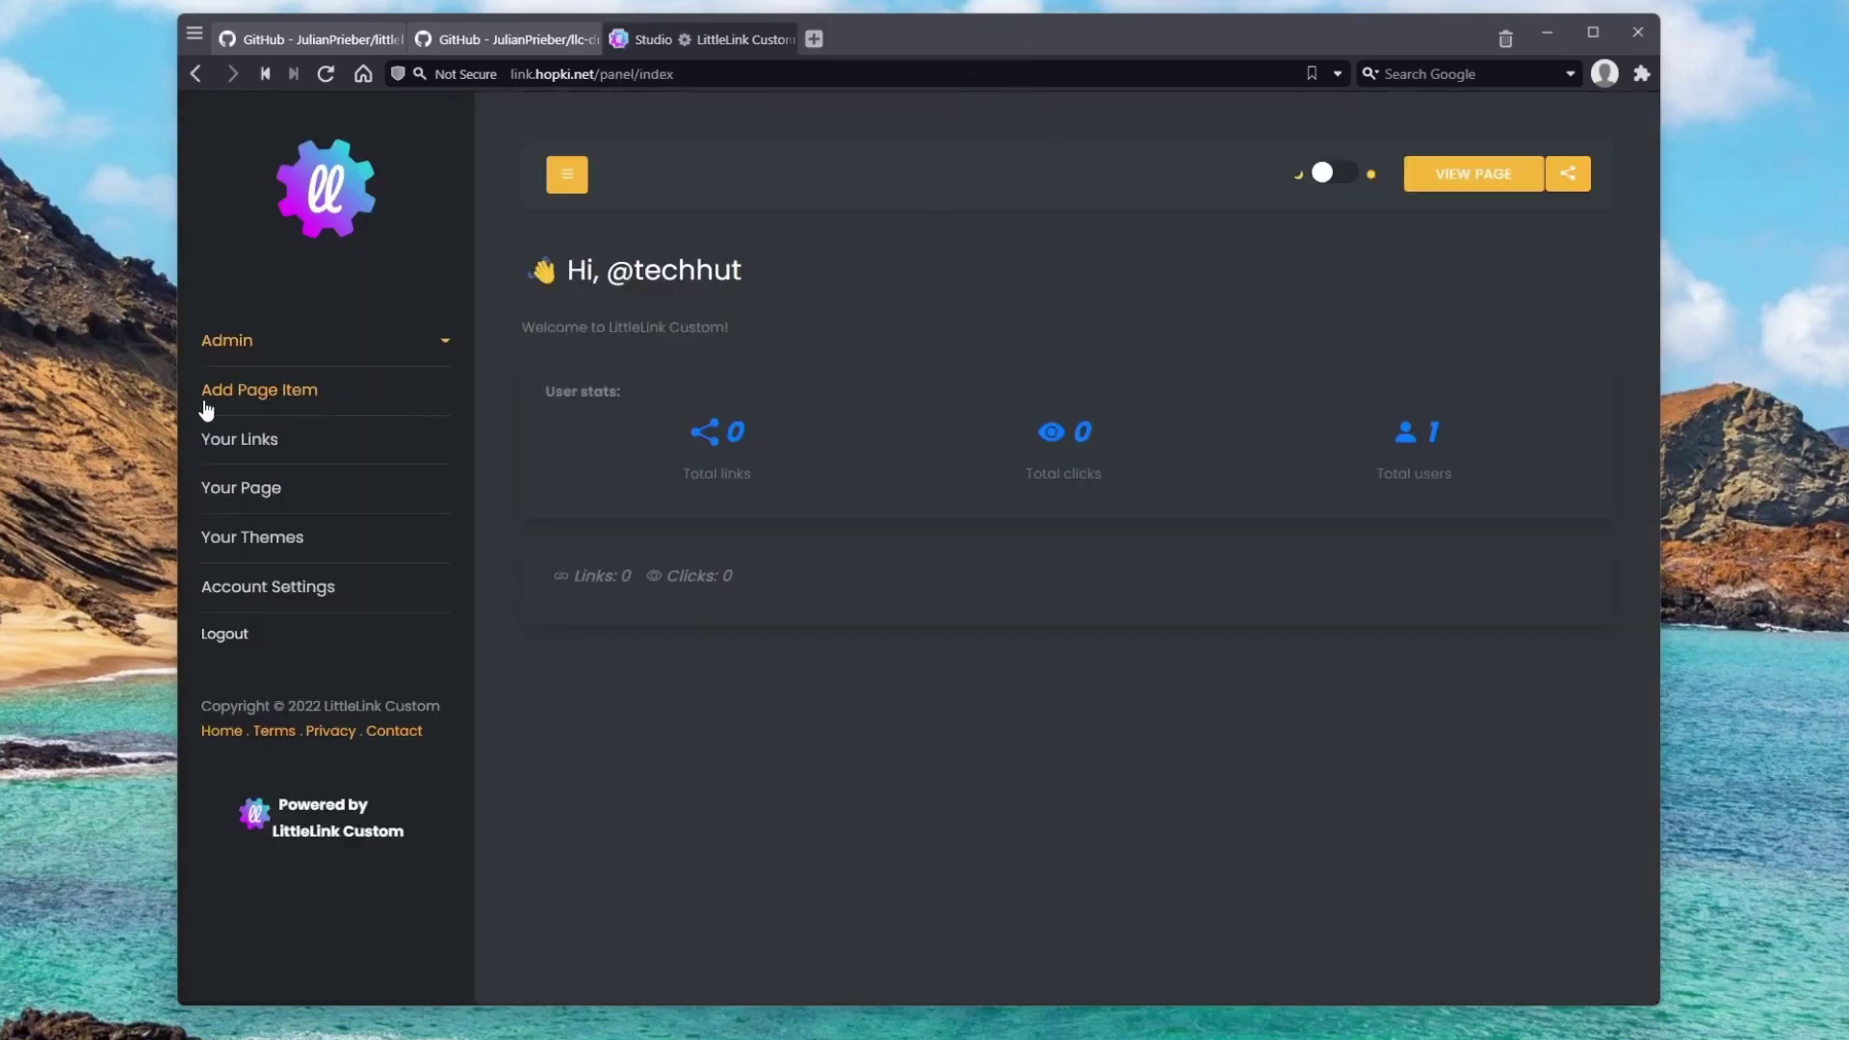
Start a new page item using the Predefined Site block type.
click(288, 393)
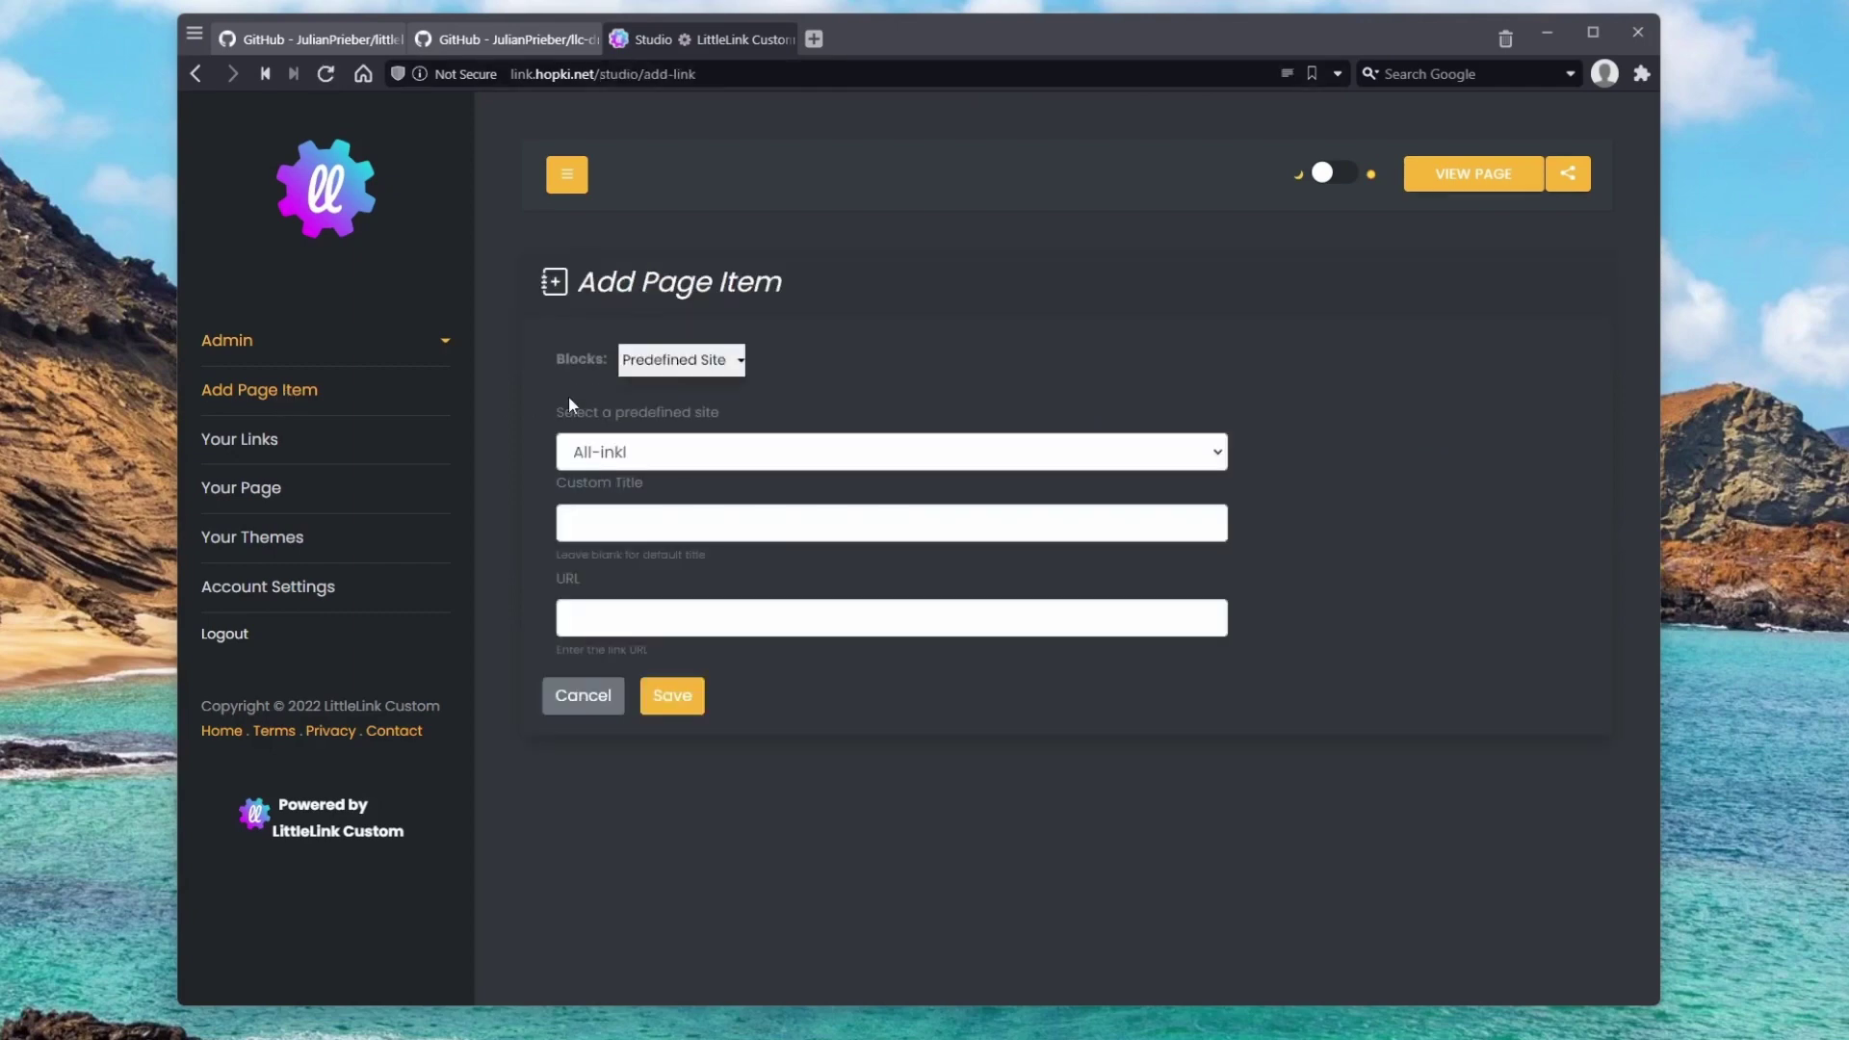
click(679, 371)
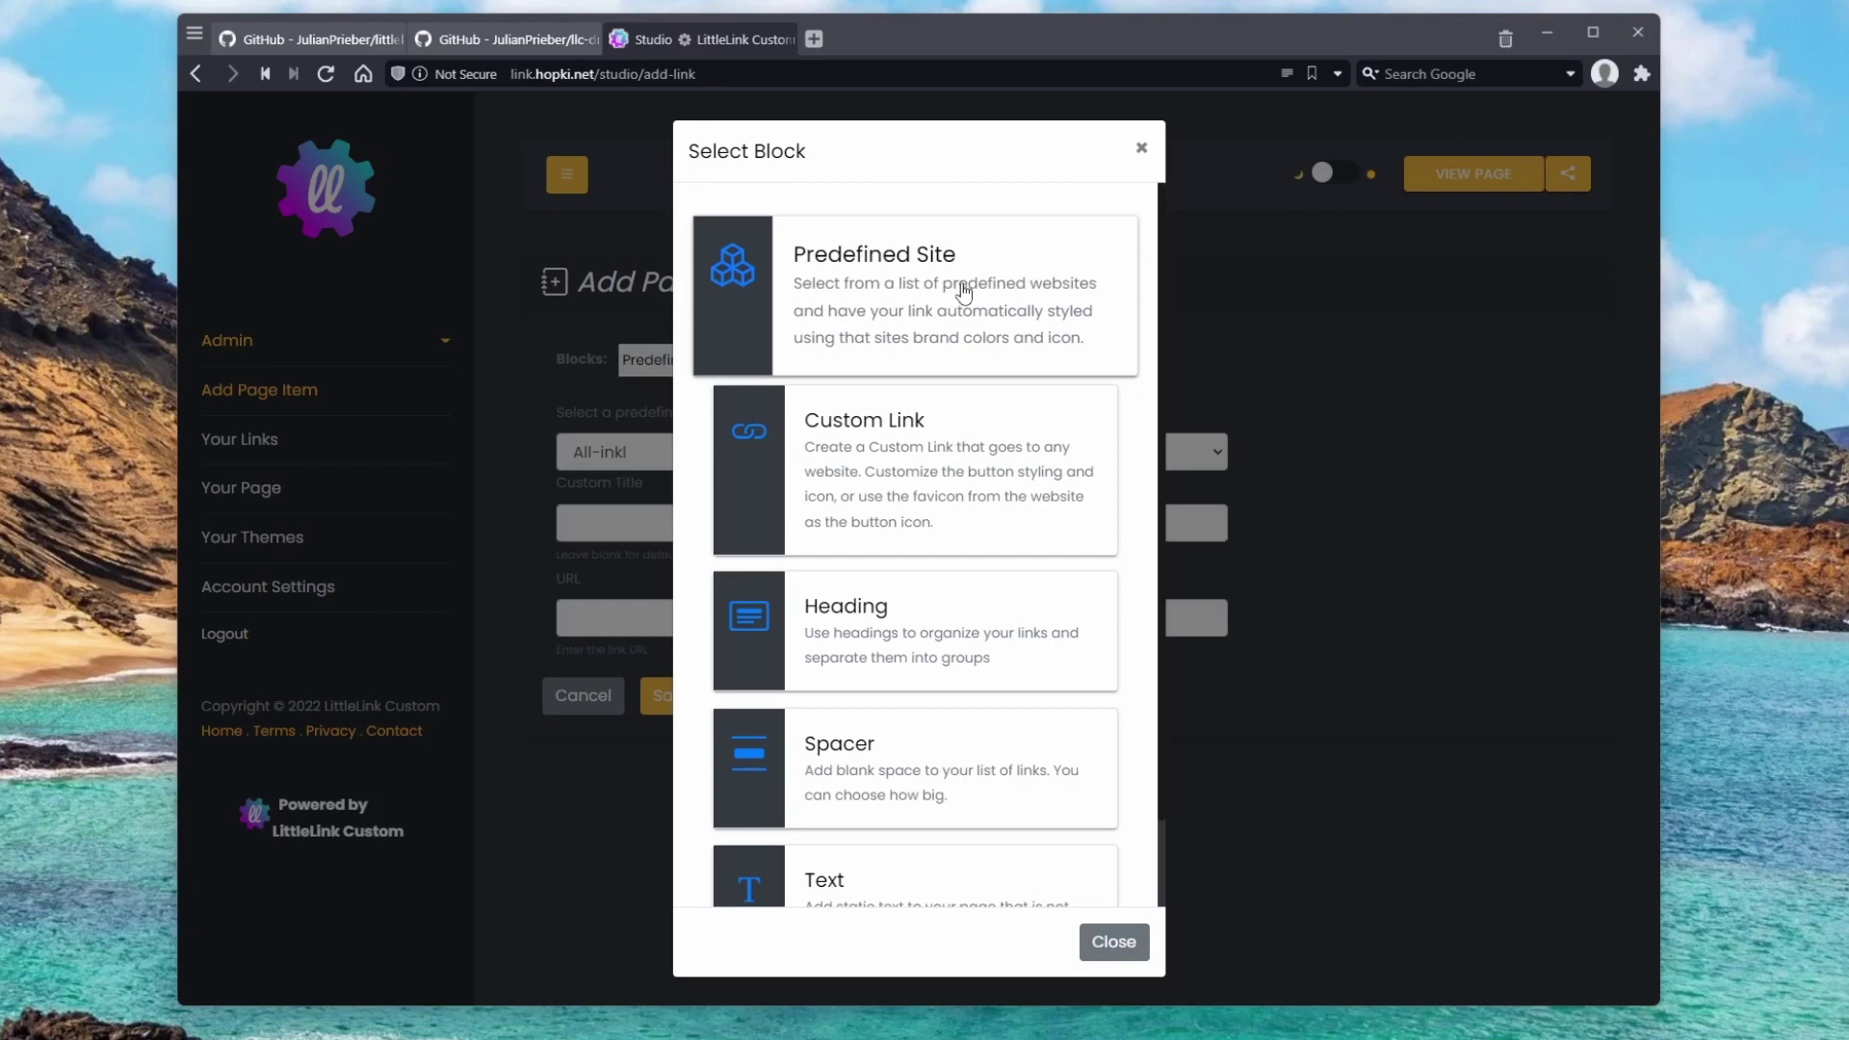
scroll(872, 423, down, 1)
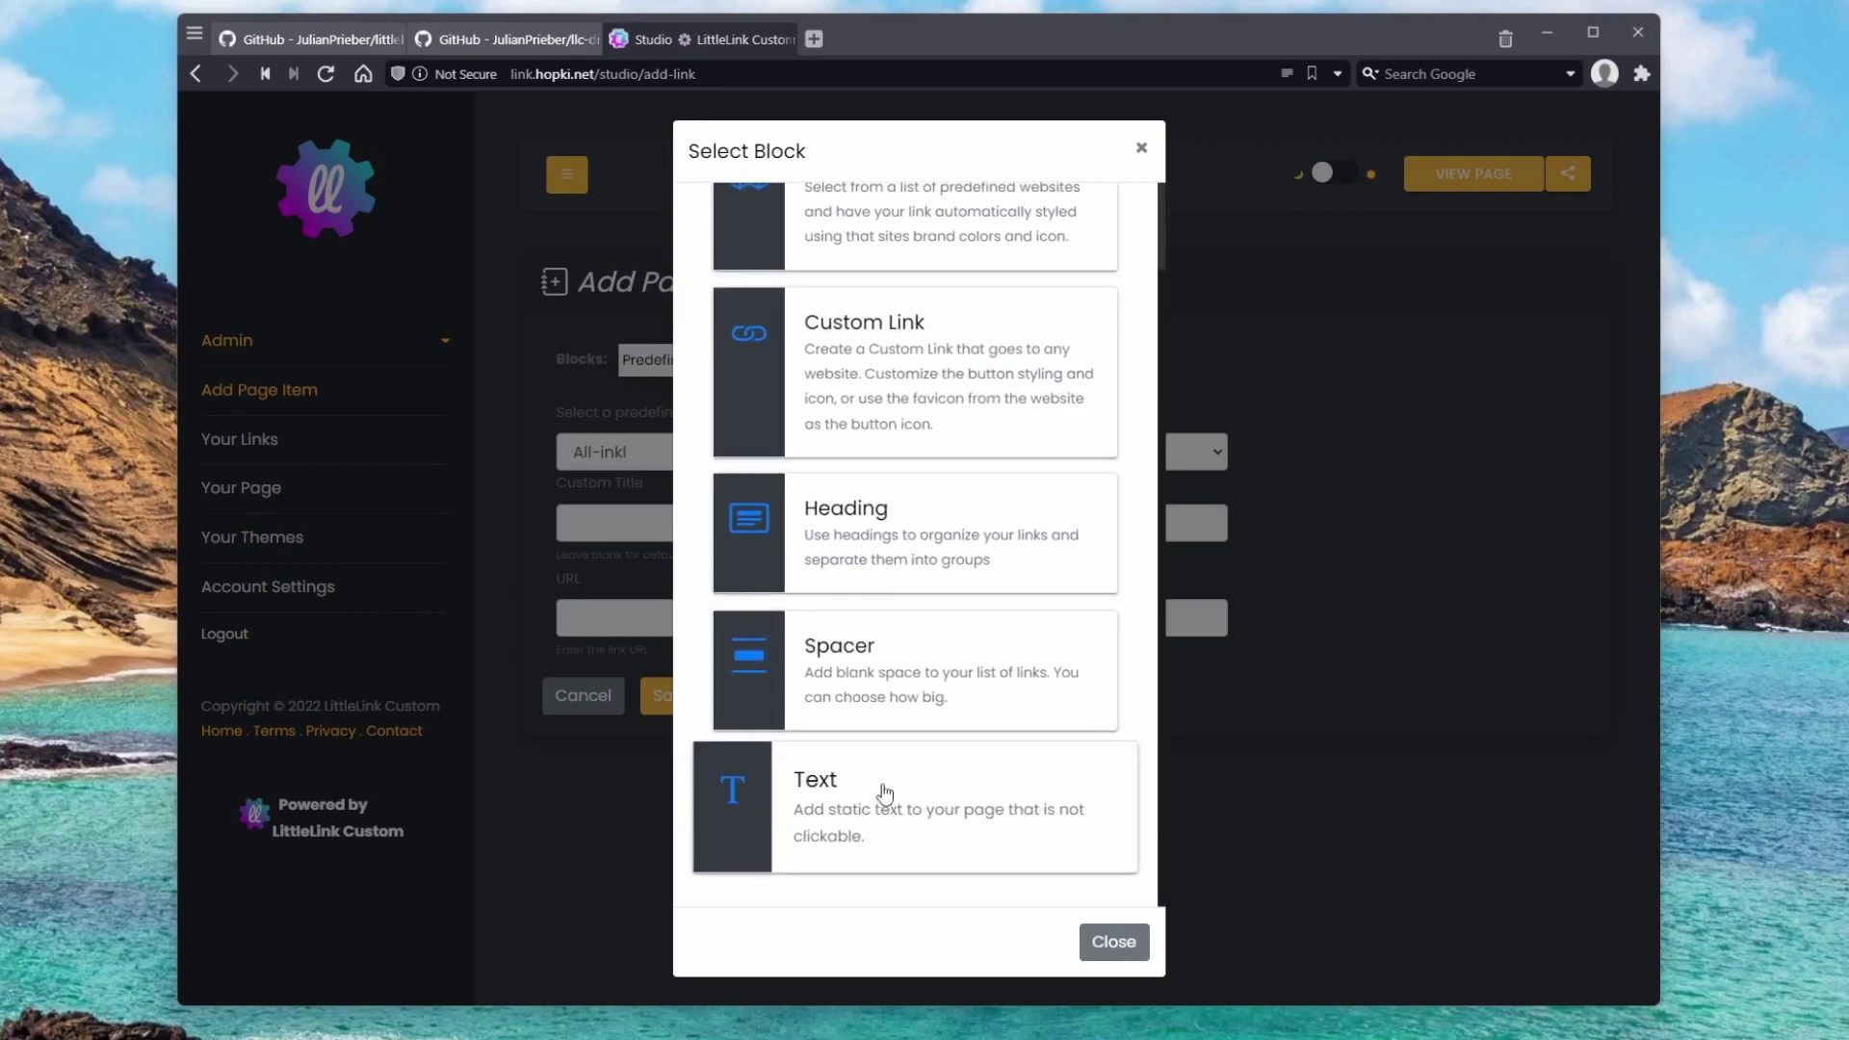
scroll(884, 792, up, 1)
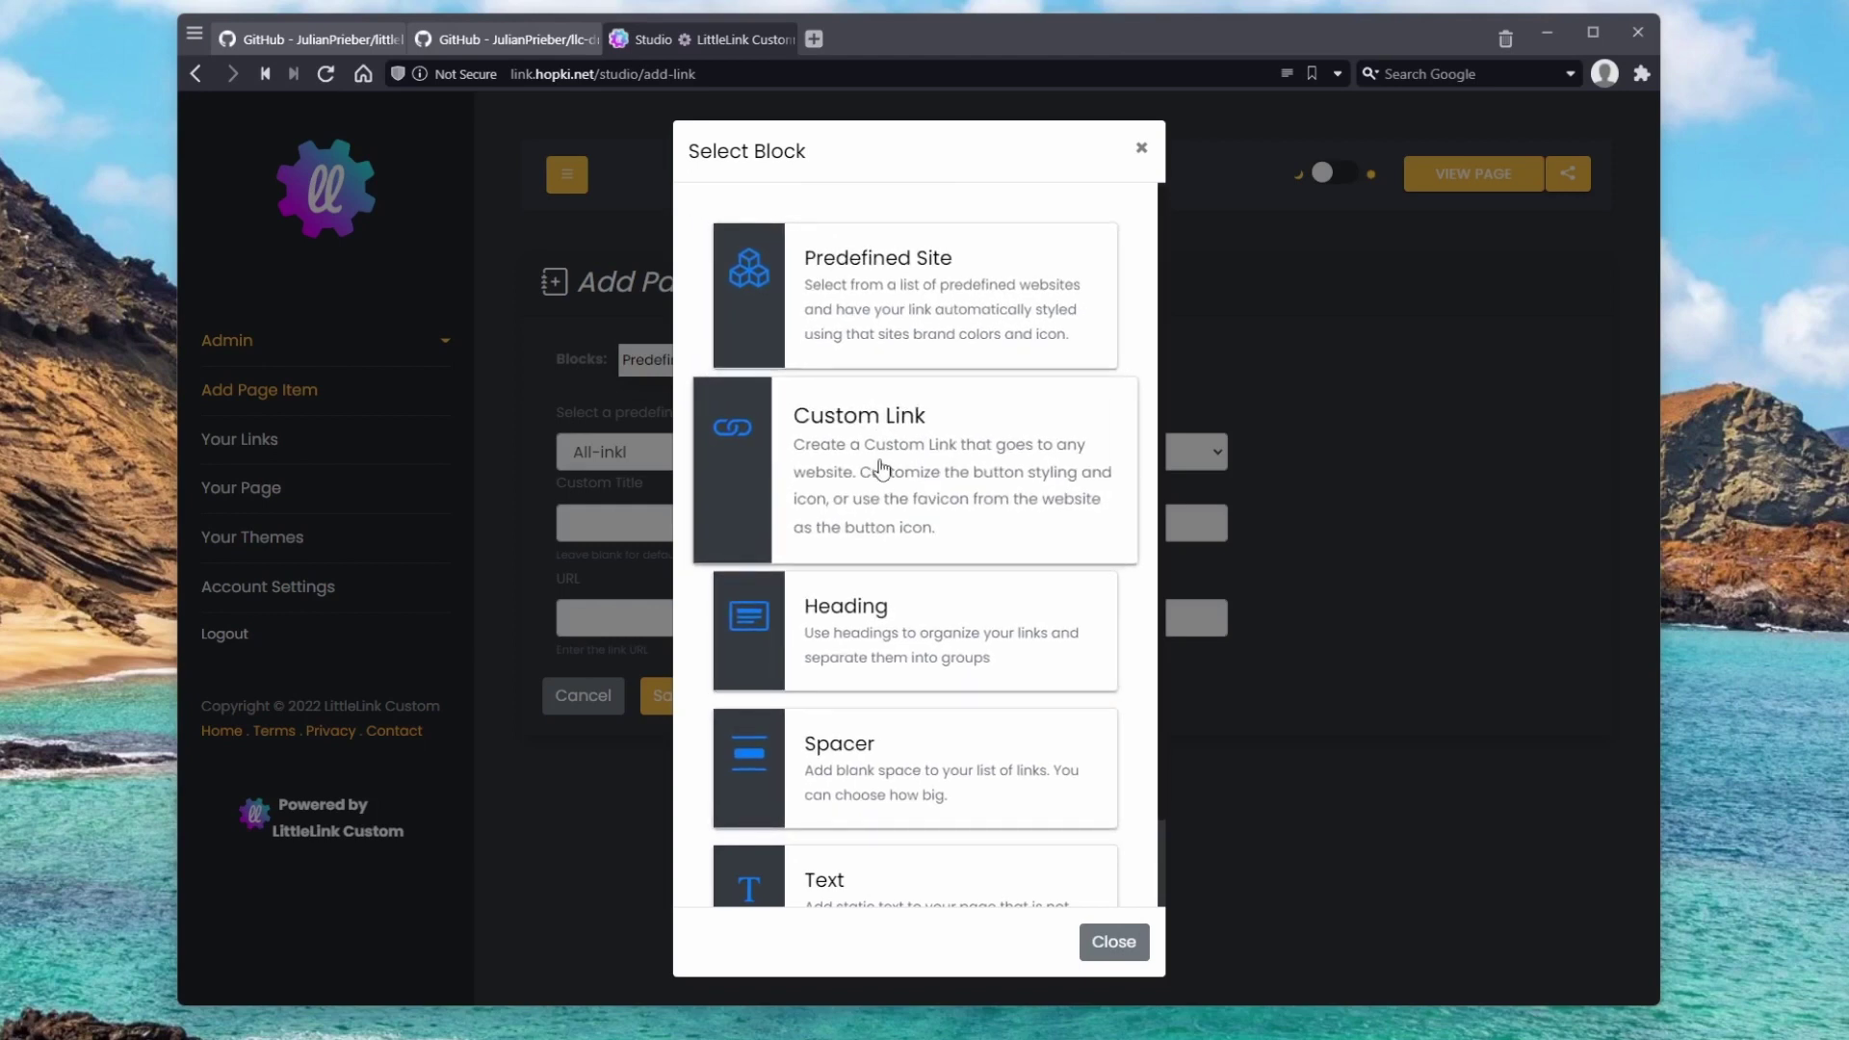
scroll(882, 469, down, 1)
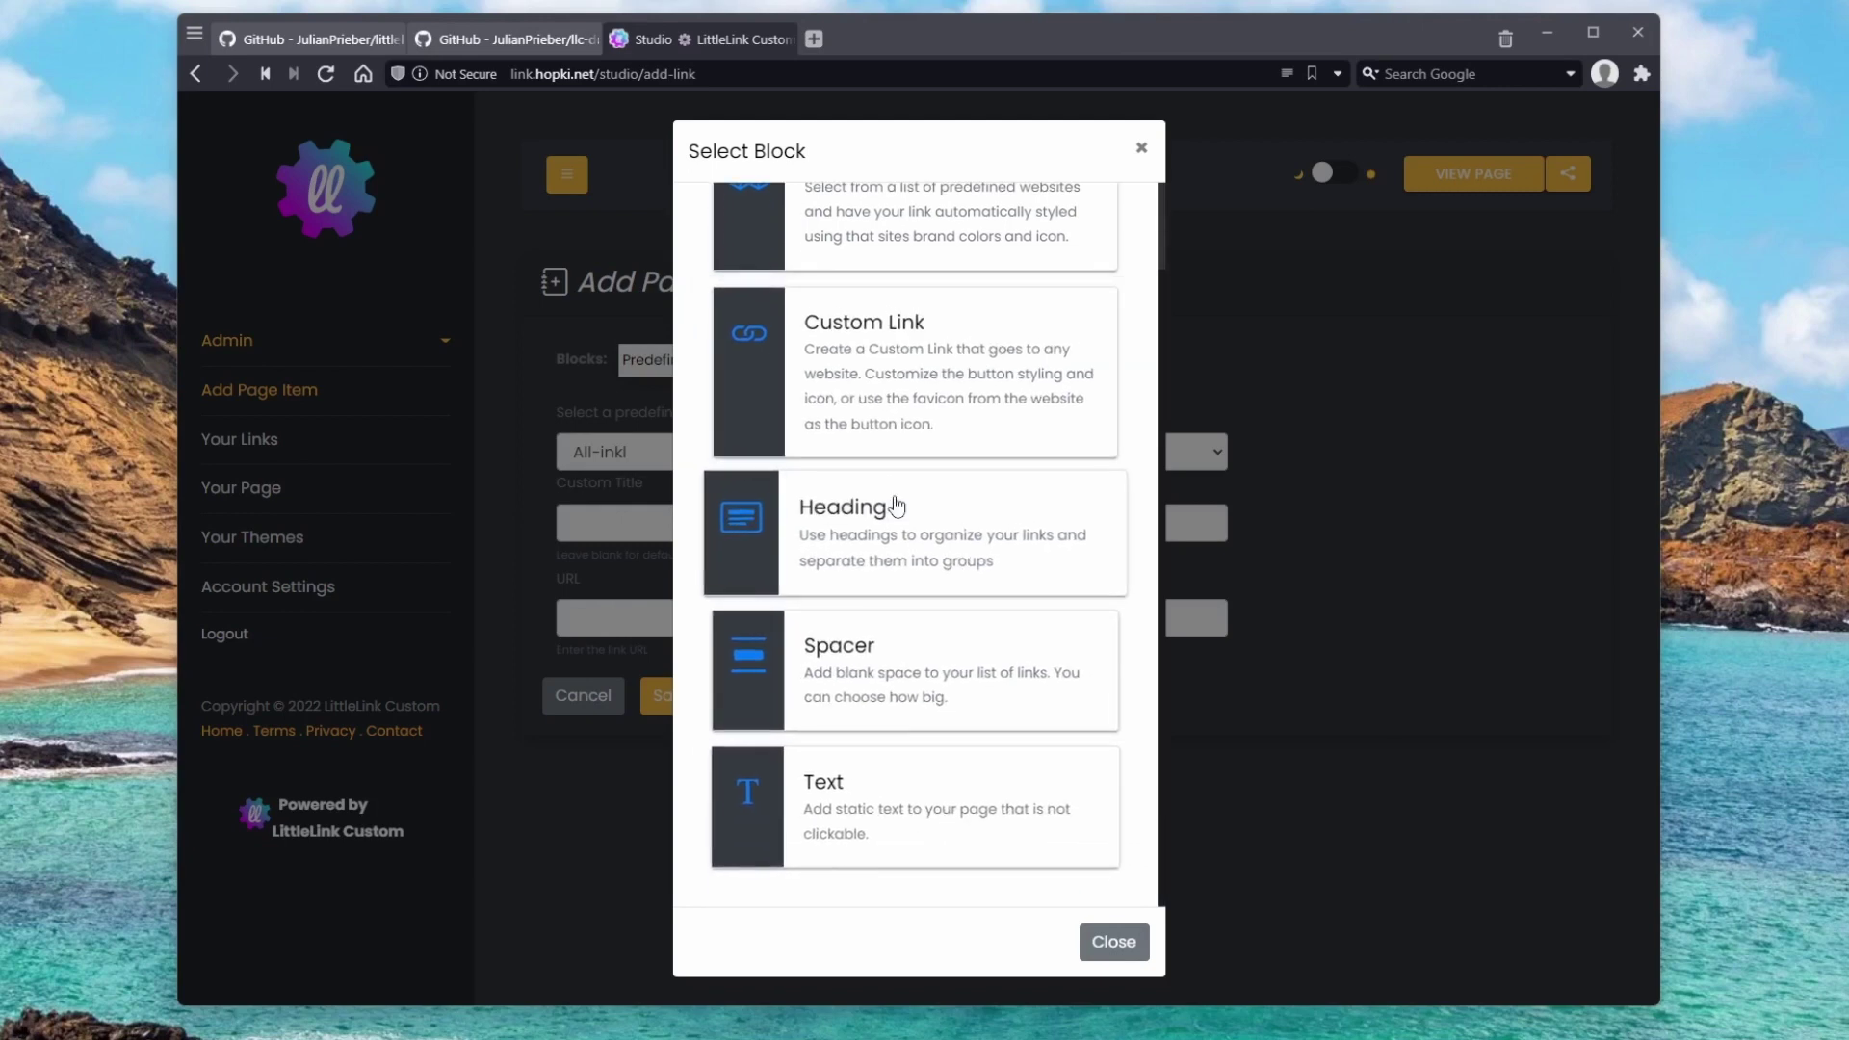
scroll(898, 504, up, 1)
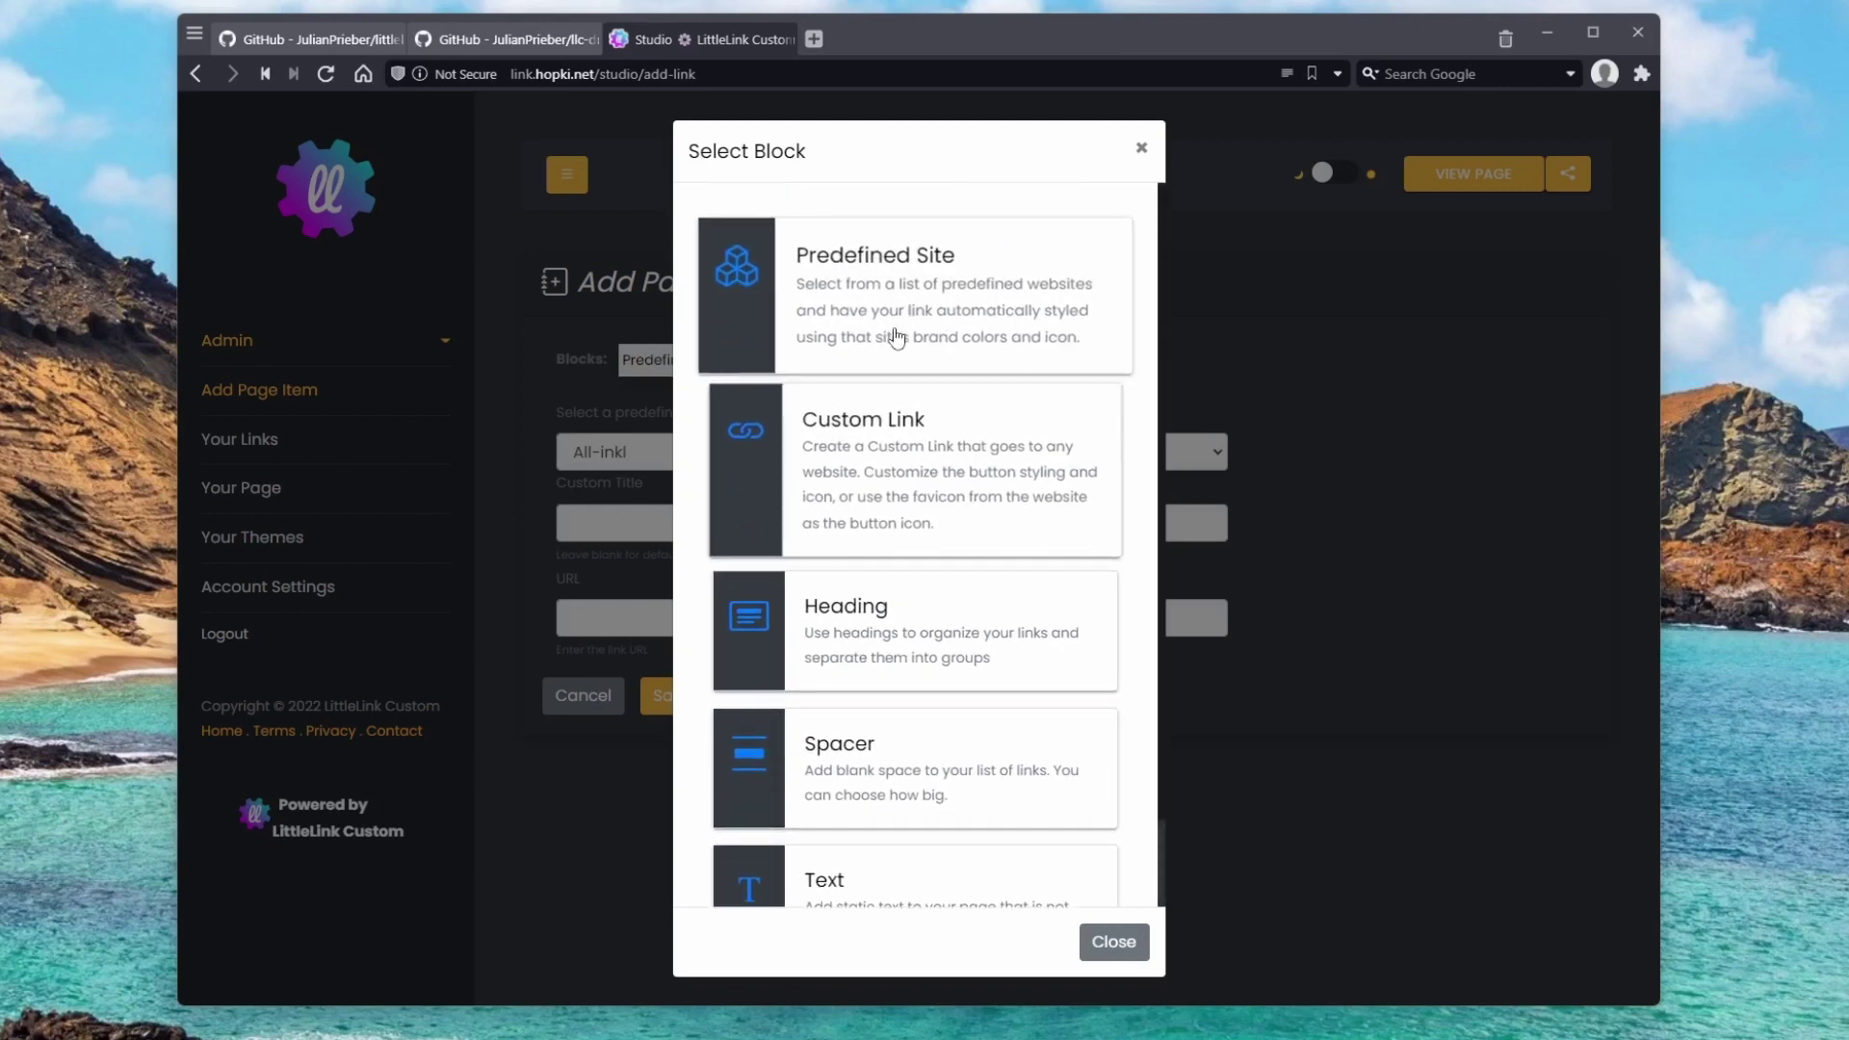
click(903, 315)
click(681, 452)
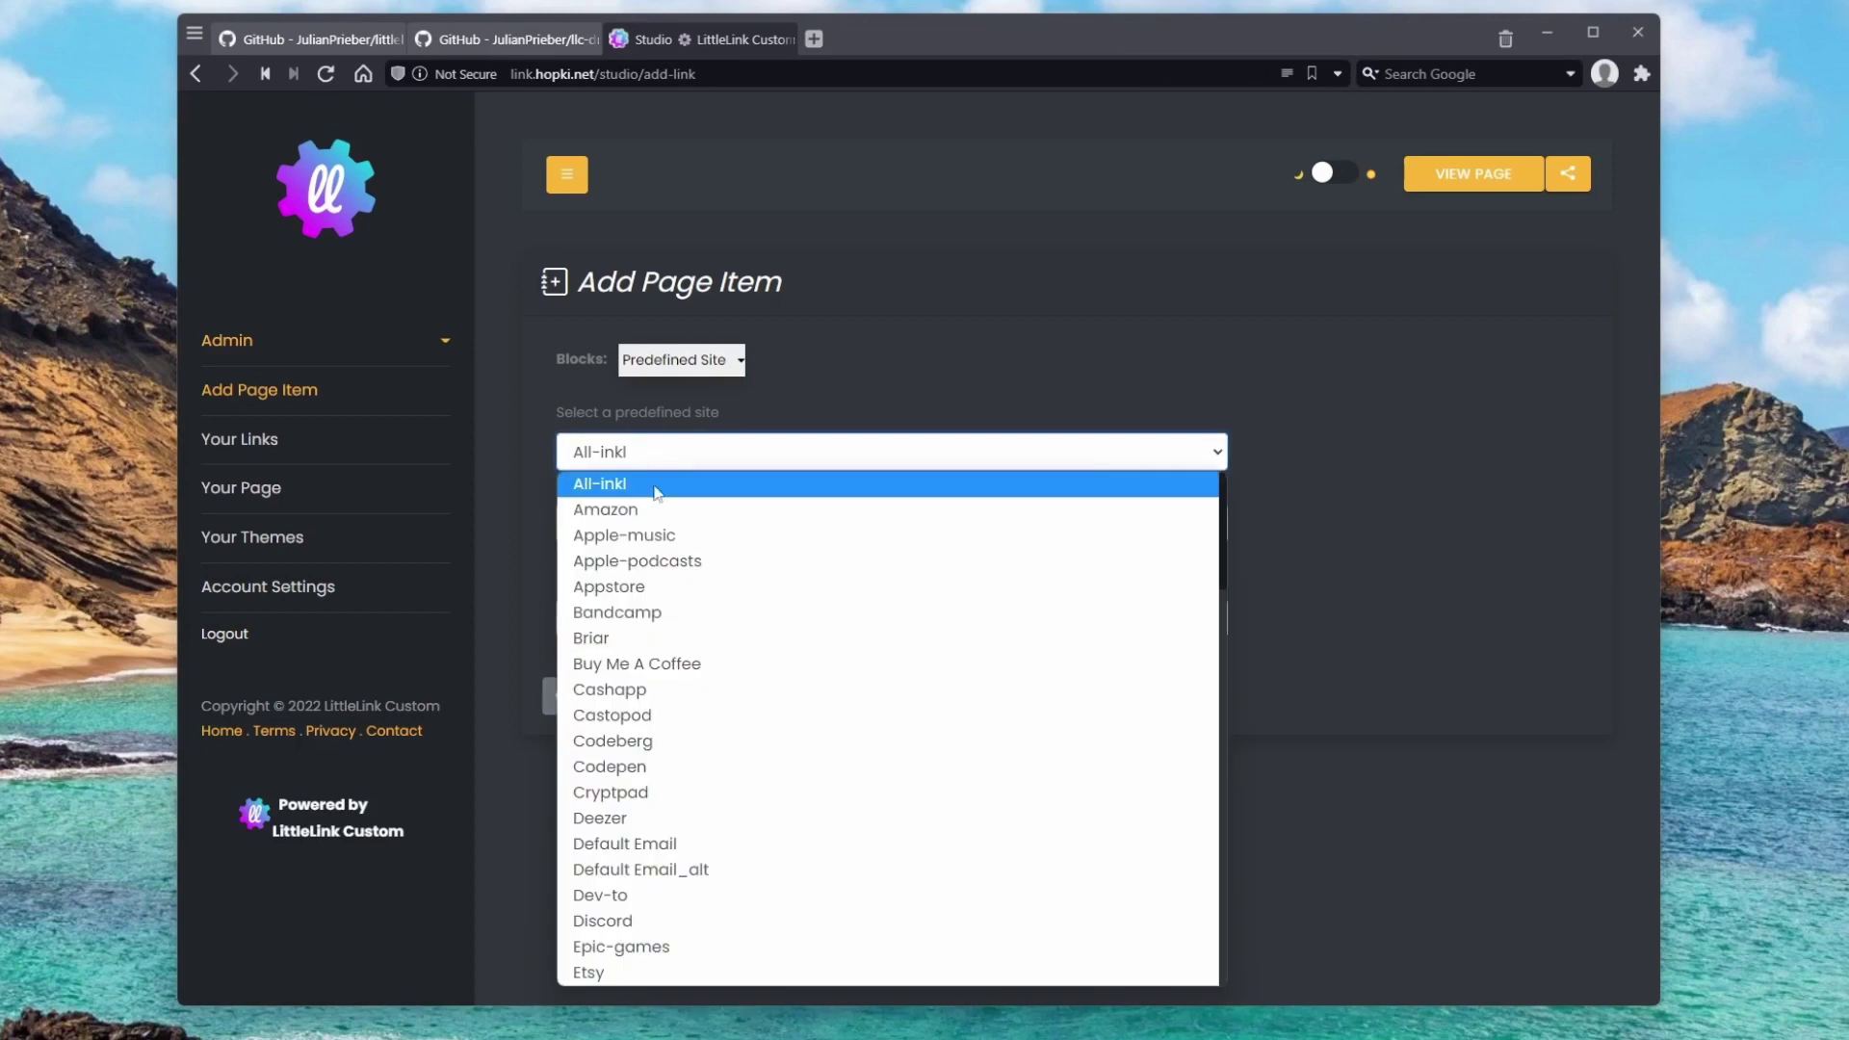
scroll(677, 735, down, 15)
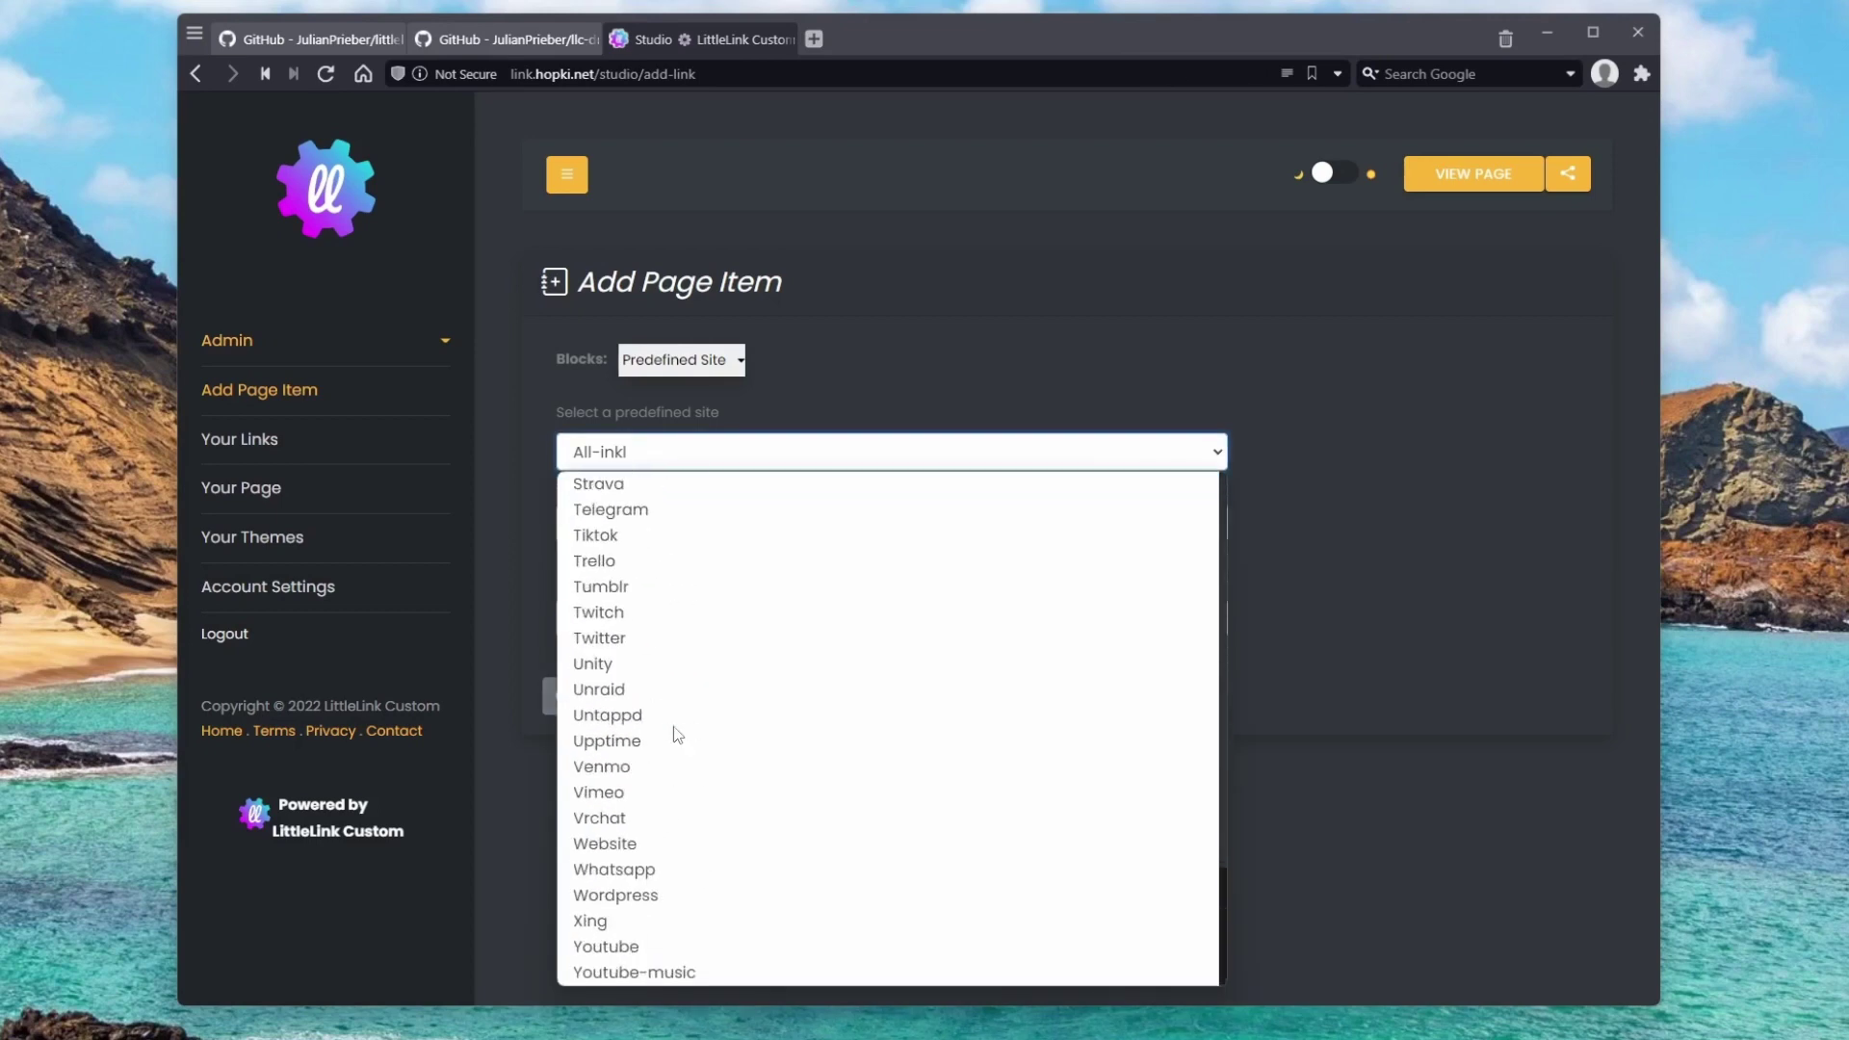
click(634, 944)
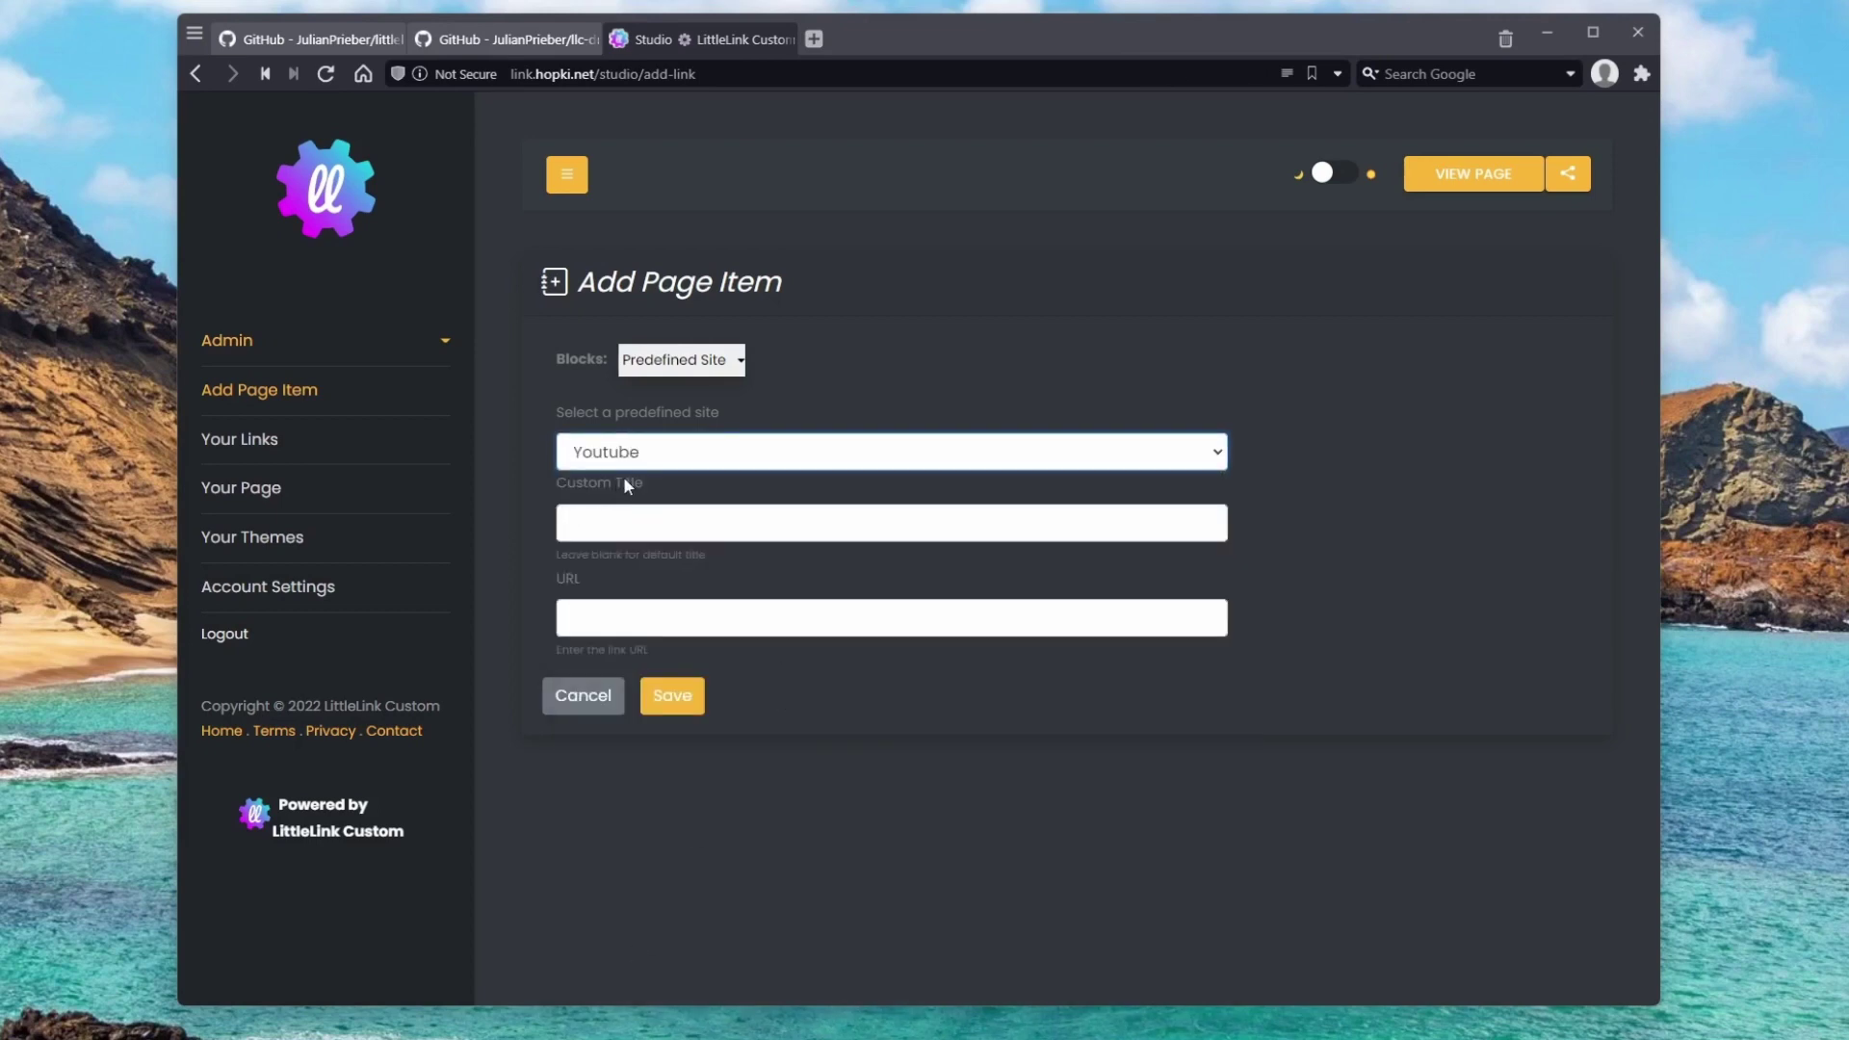
click(703, 614)
click(751, 666)
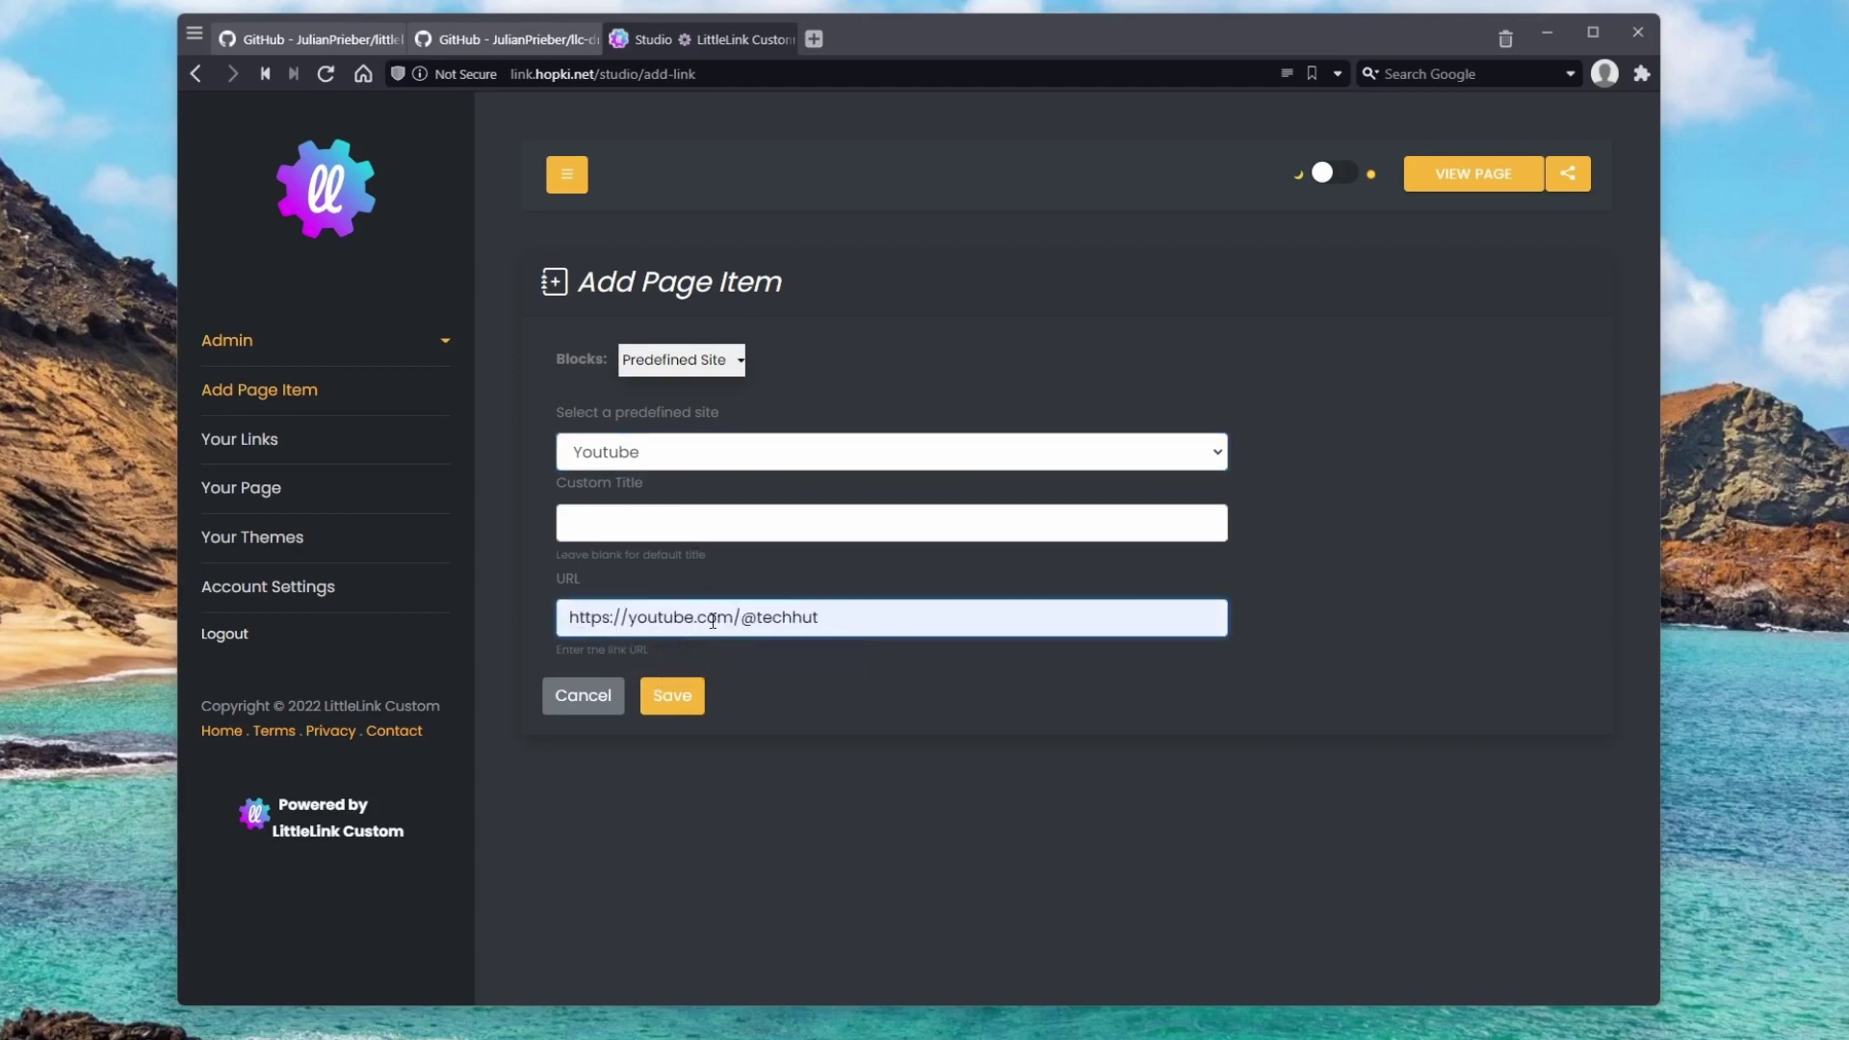
click(668, 704)
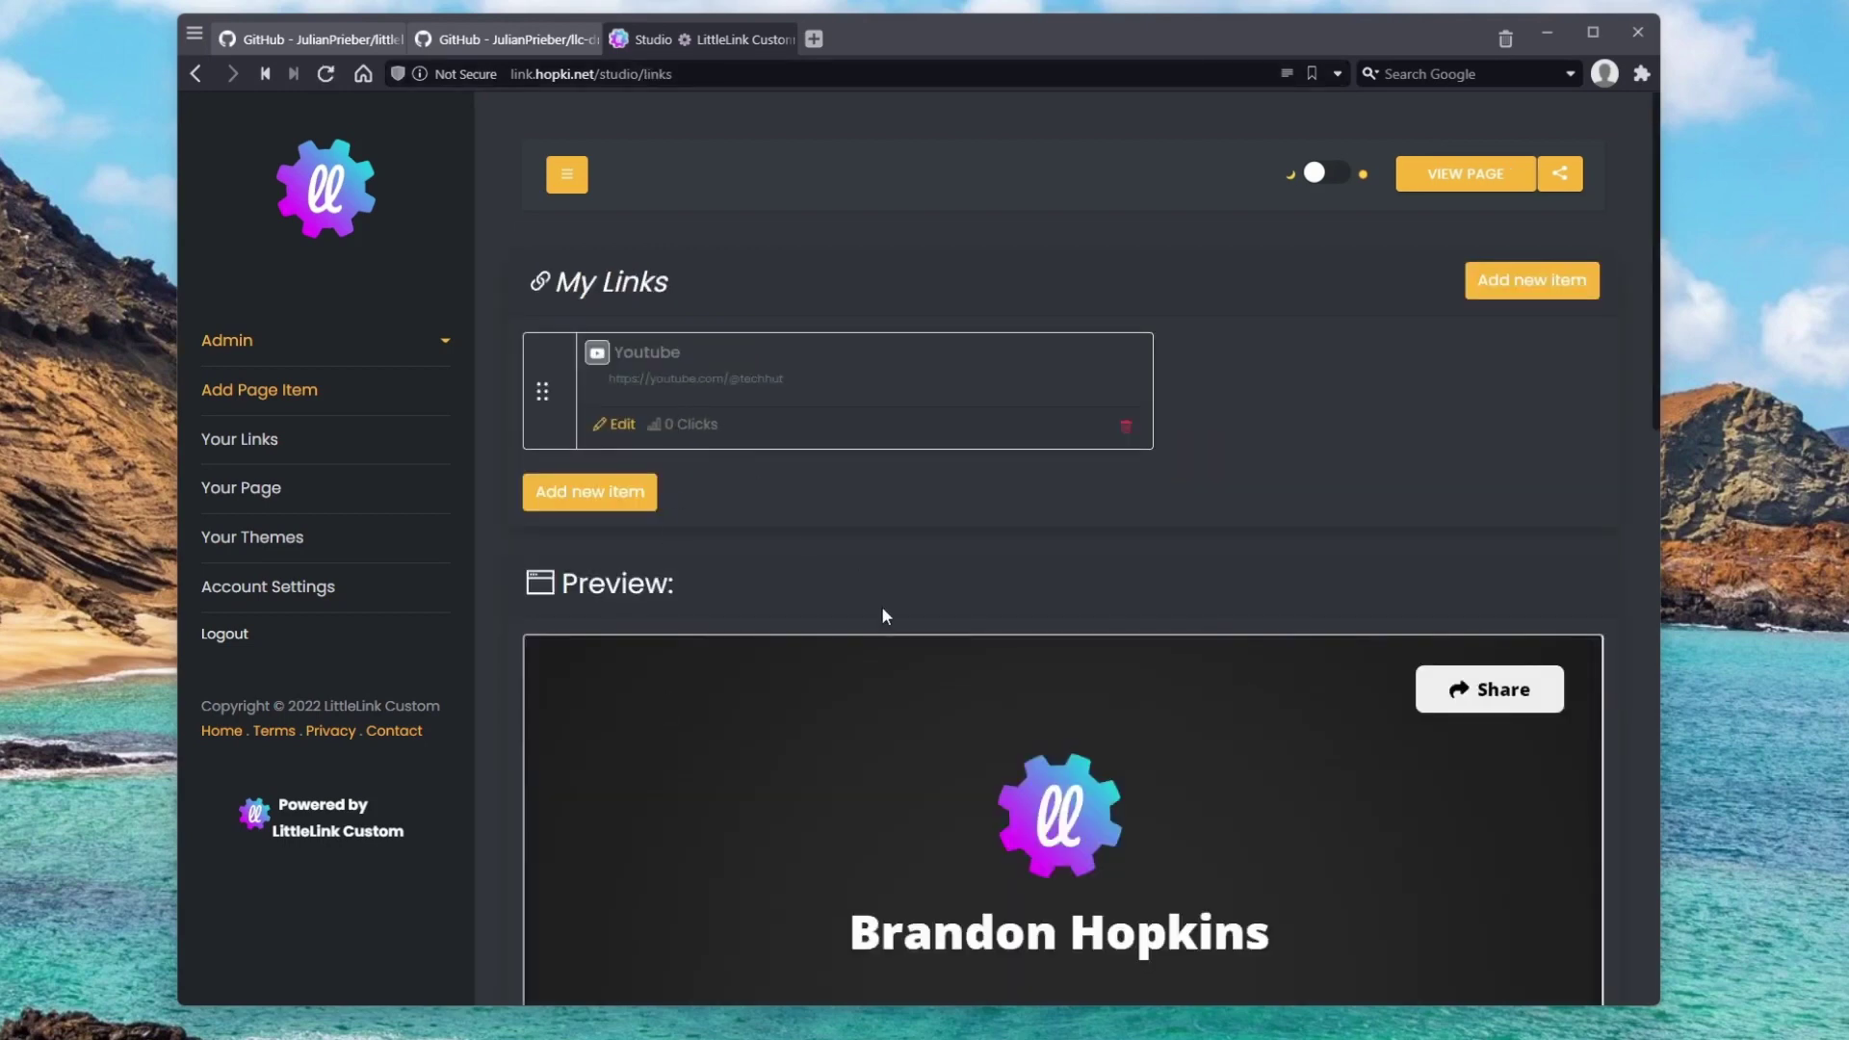
scroll(882, 606, down, 6)
scroll(1072, 650, up, 3)
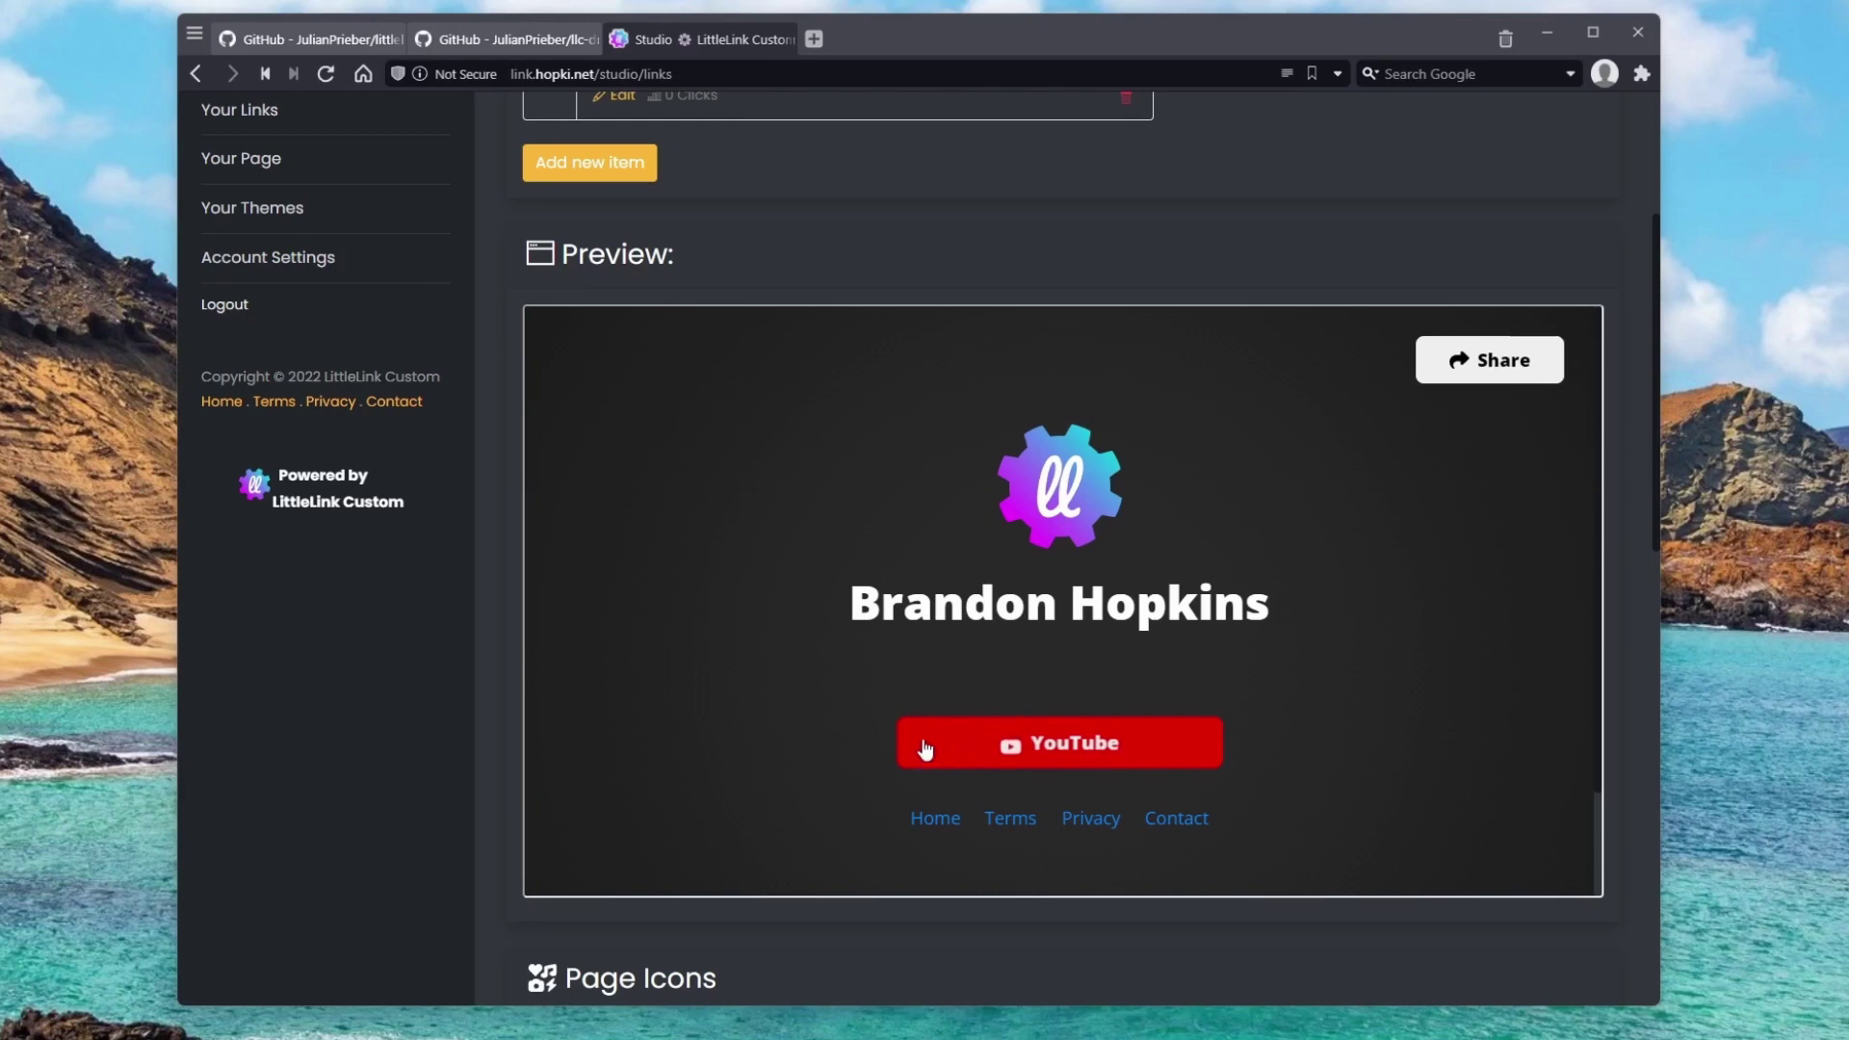
scroll(785, 713, down, 2)
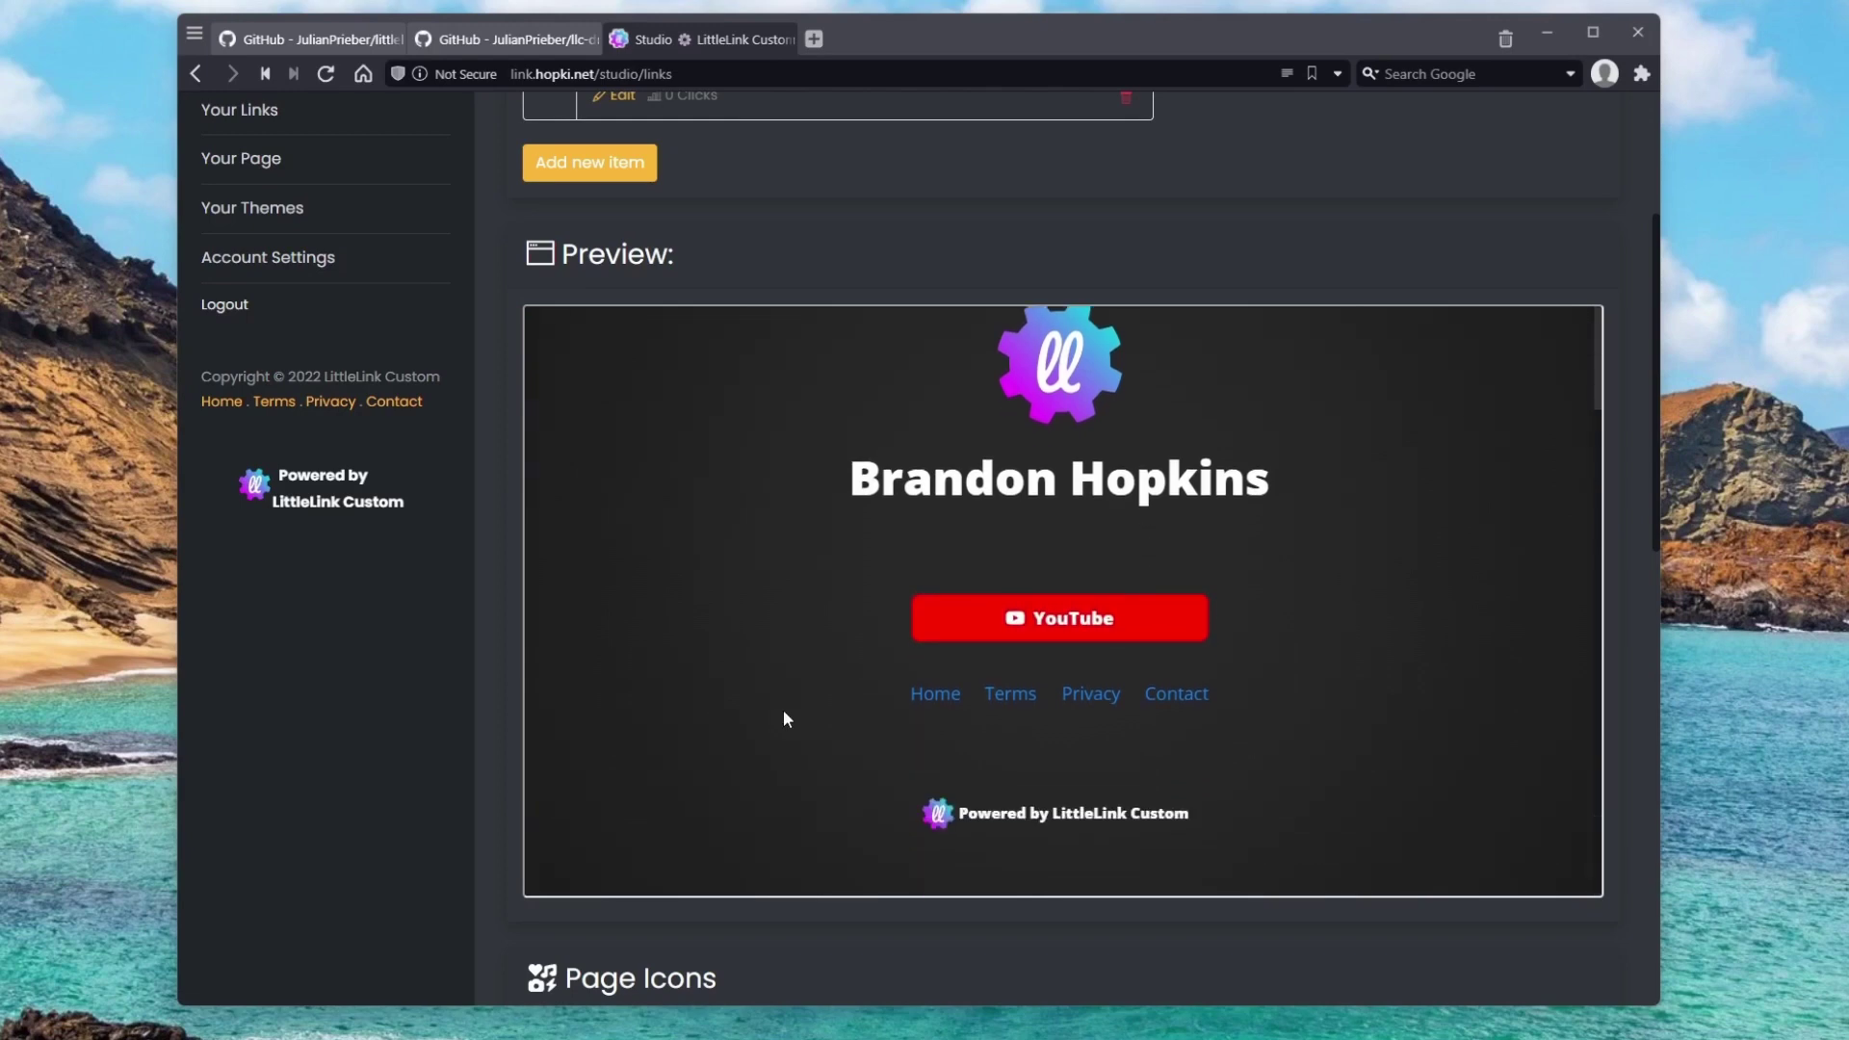
scroll(757, 917, down, 6)
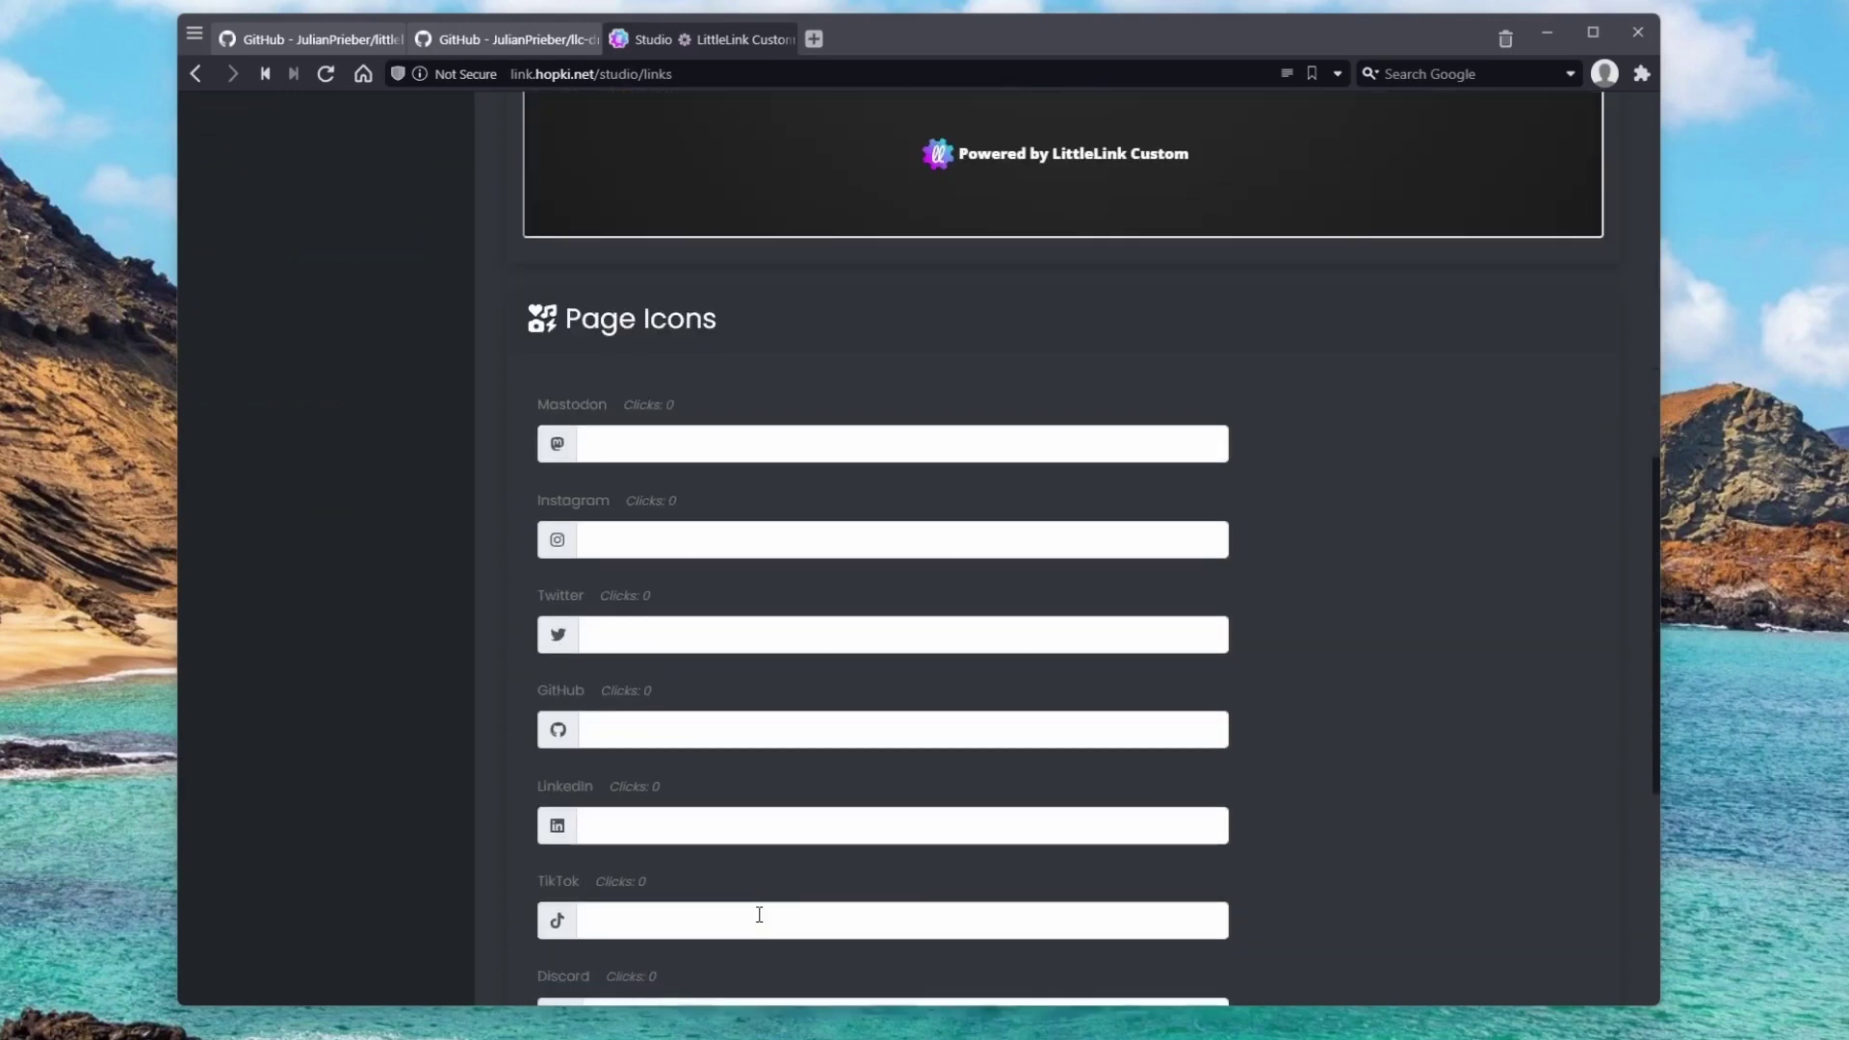
scroll(626, 708, down, 5)
scroll(626, 705, up, 3)
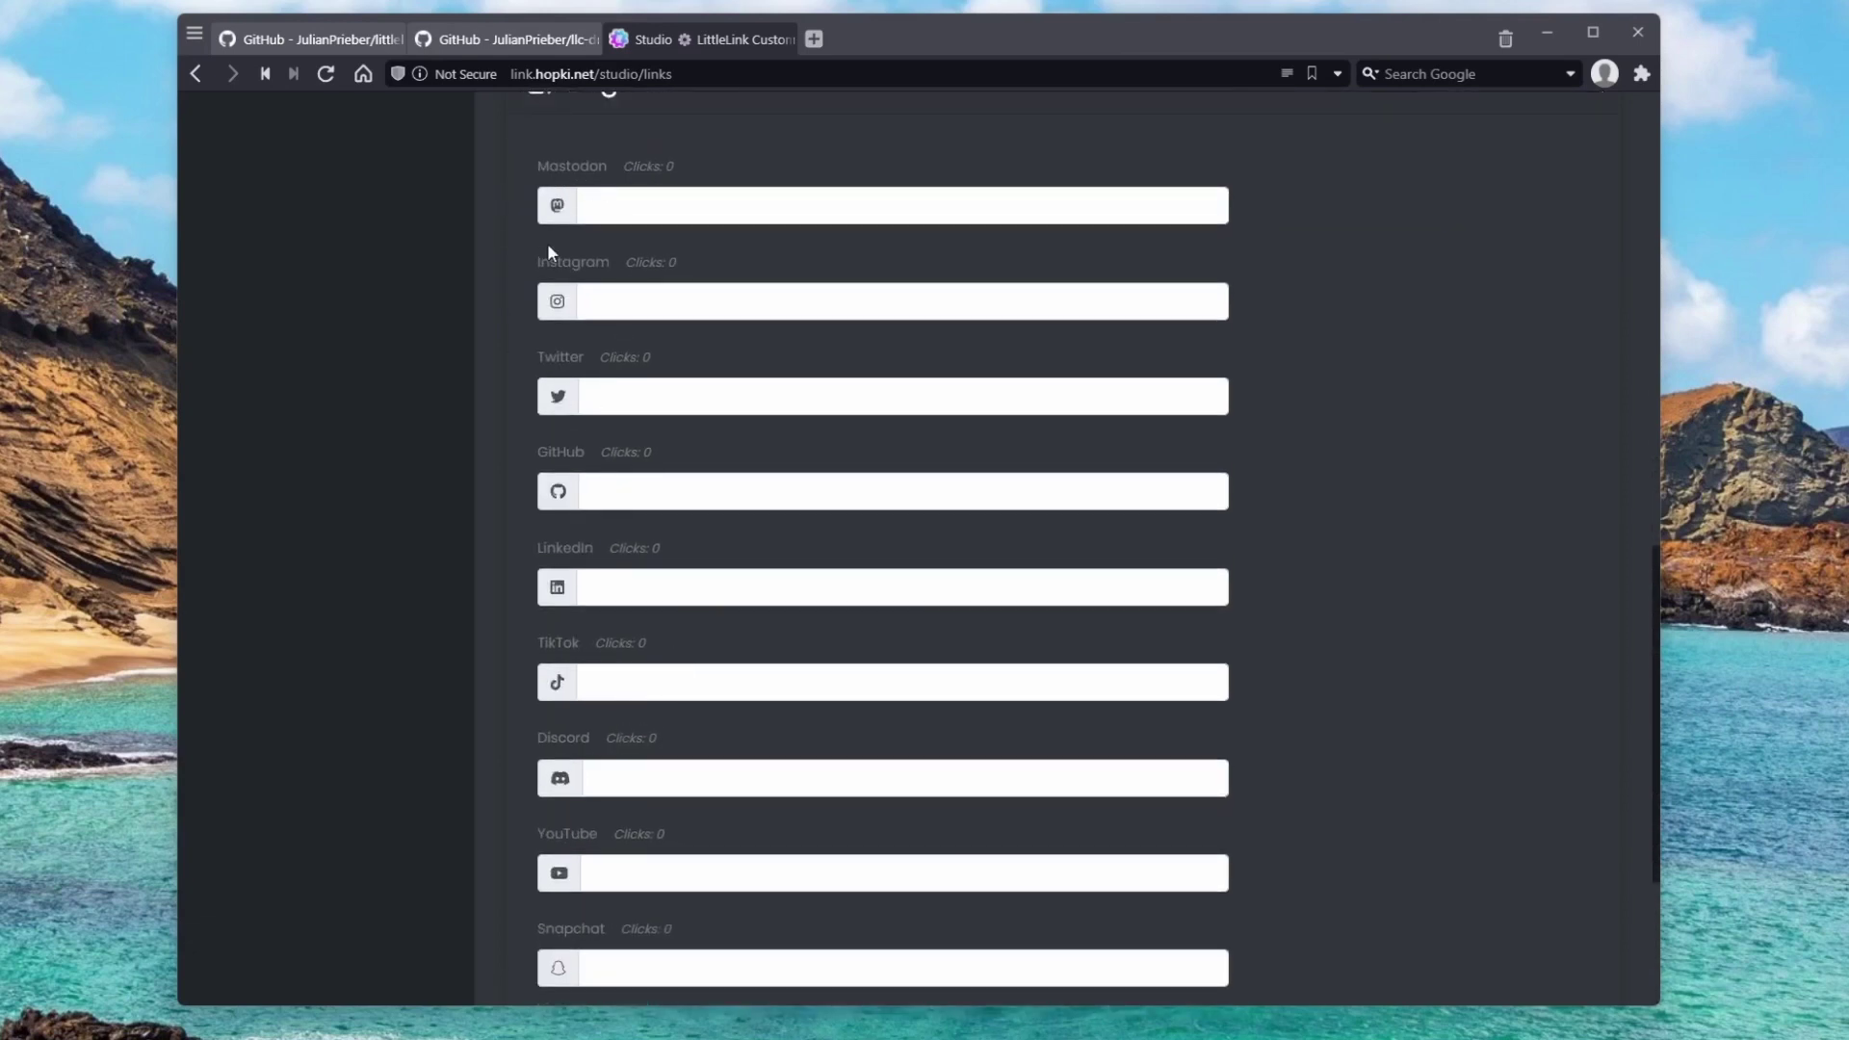
click(650, 398)
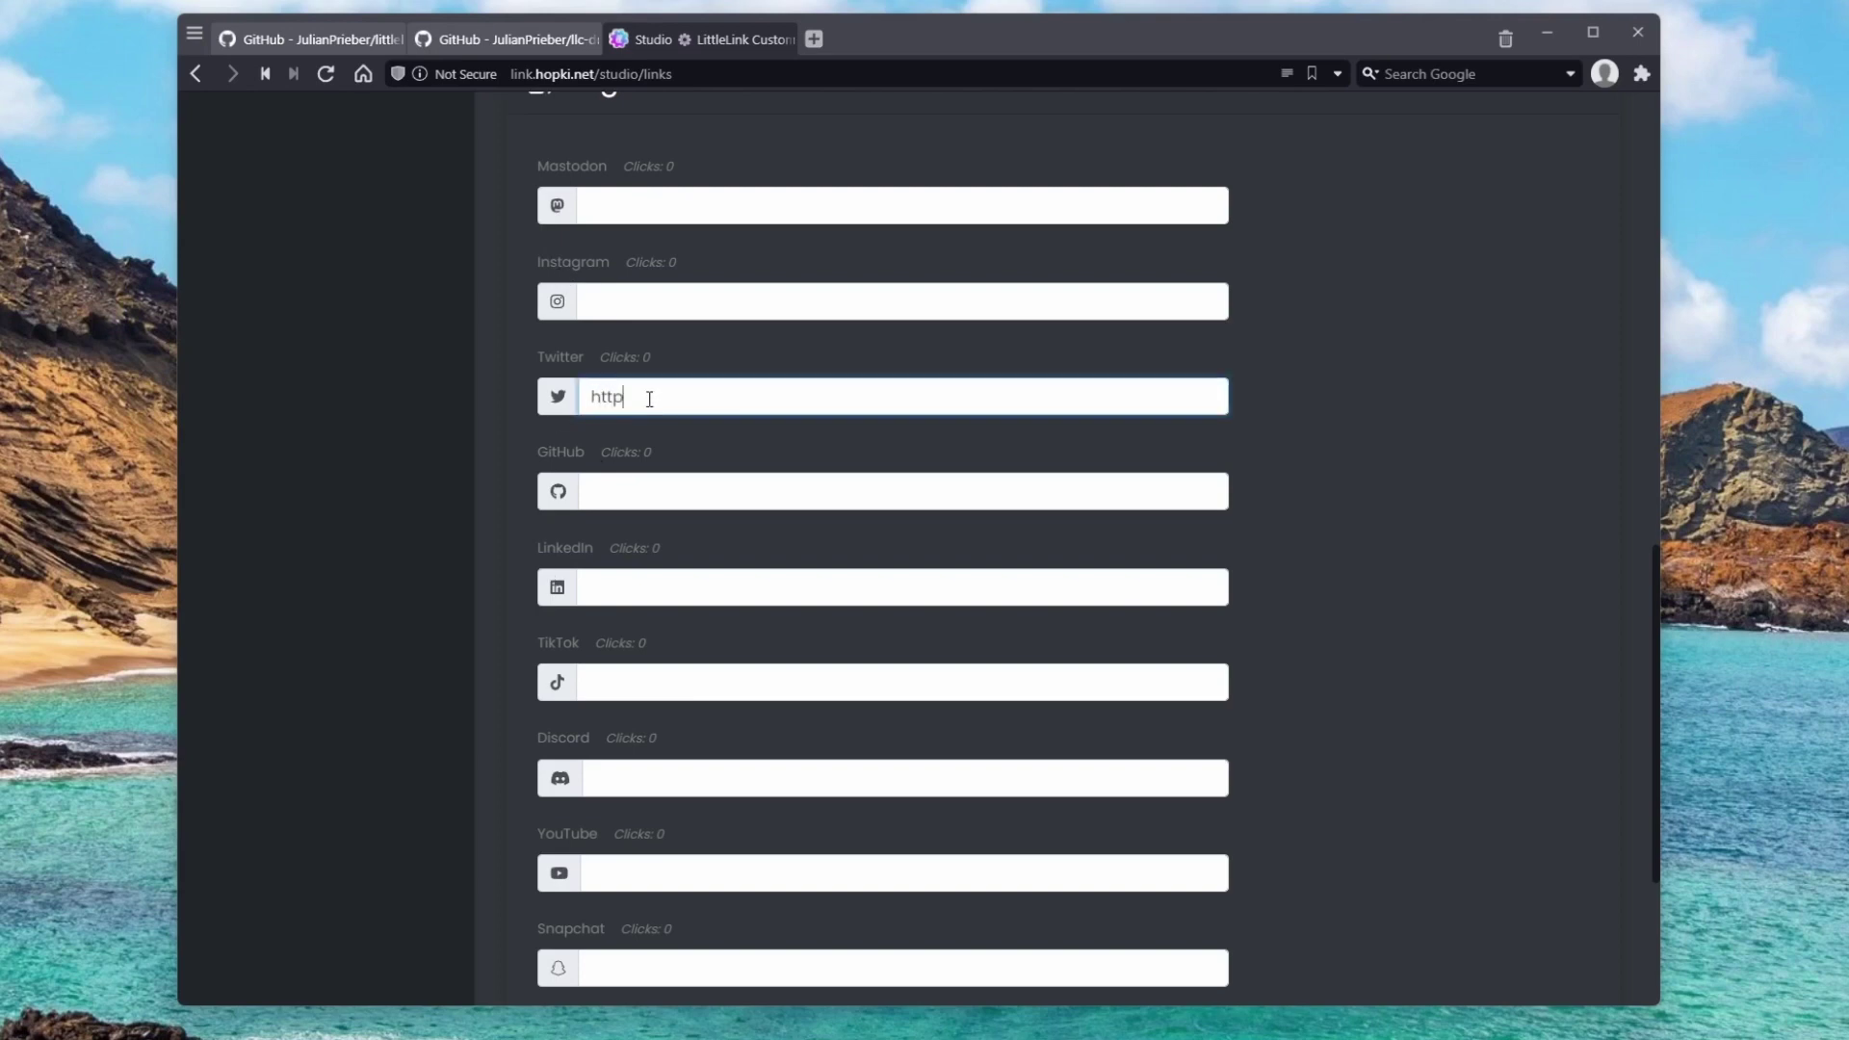
text(https://twitter.com/techhuttv)
click(720, 204)
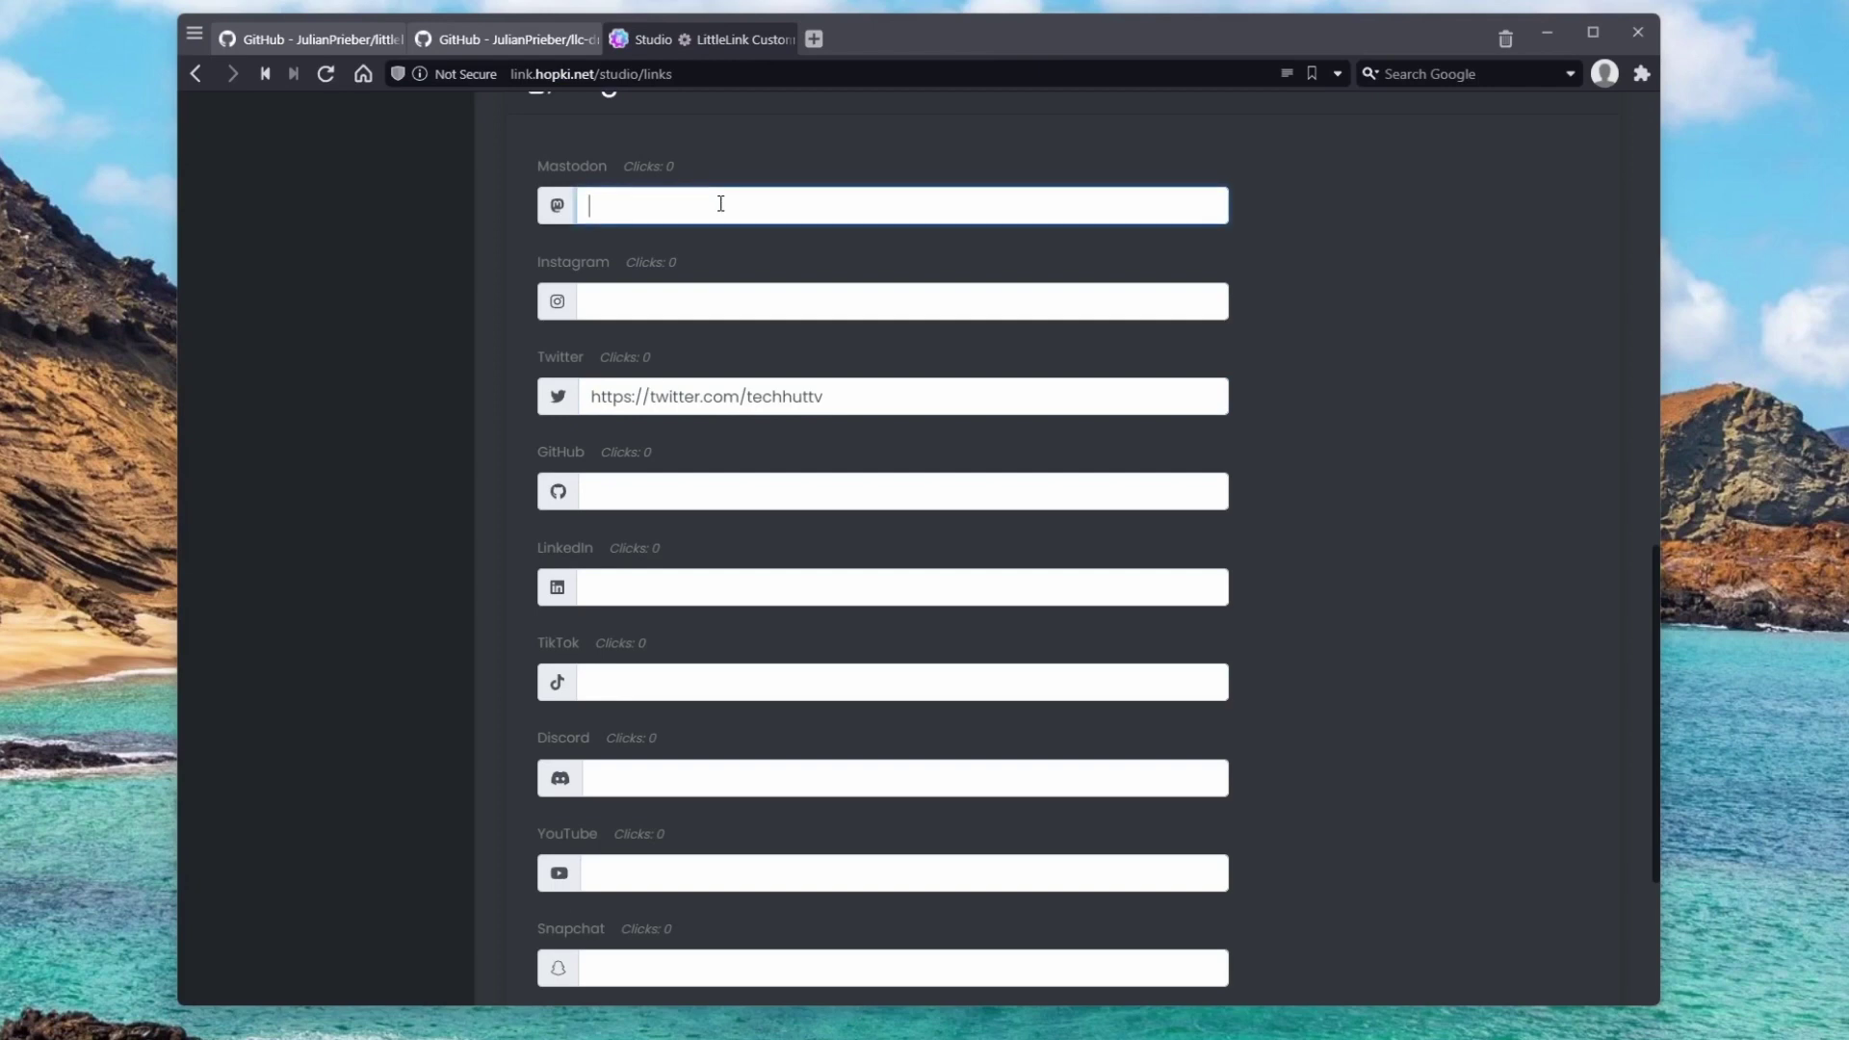
text(https://fosstodon.org/@techhut)
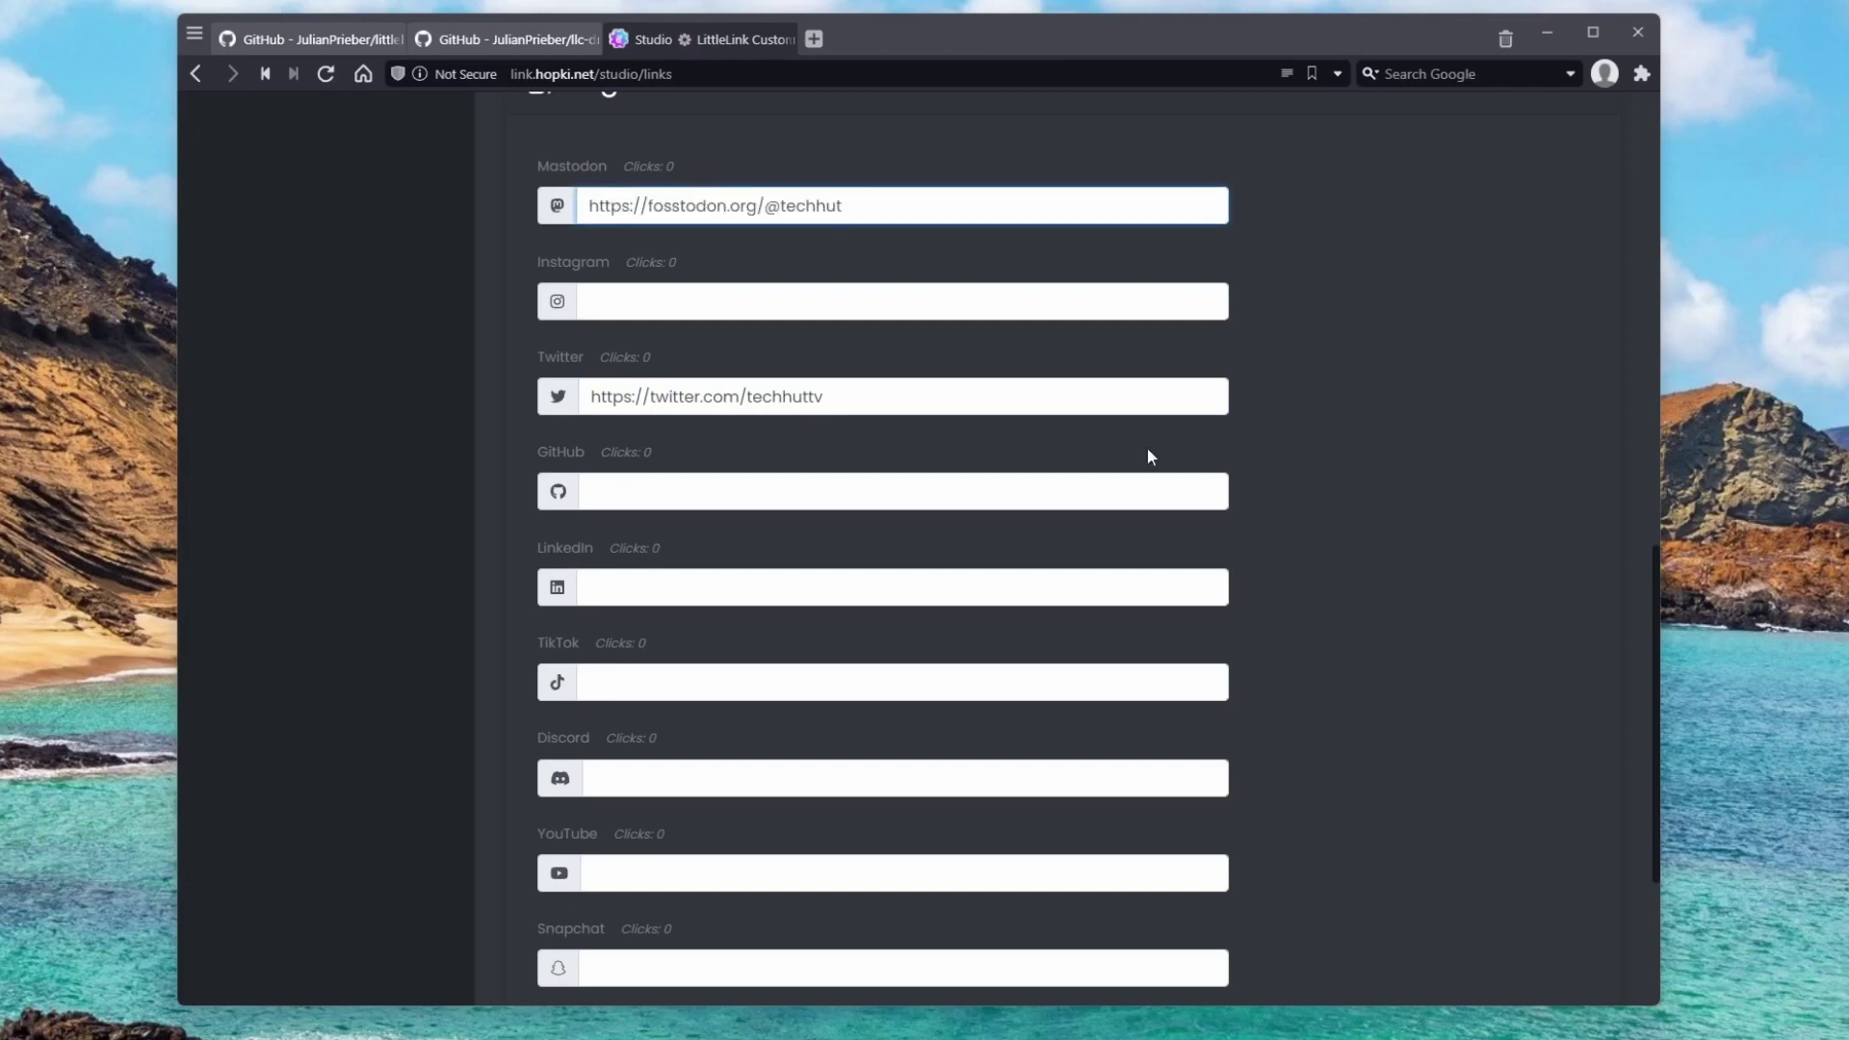
scroll(1194, 482, down, 3)
click(631, 908)
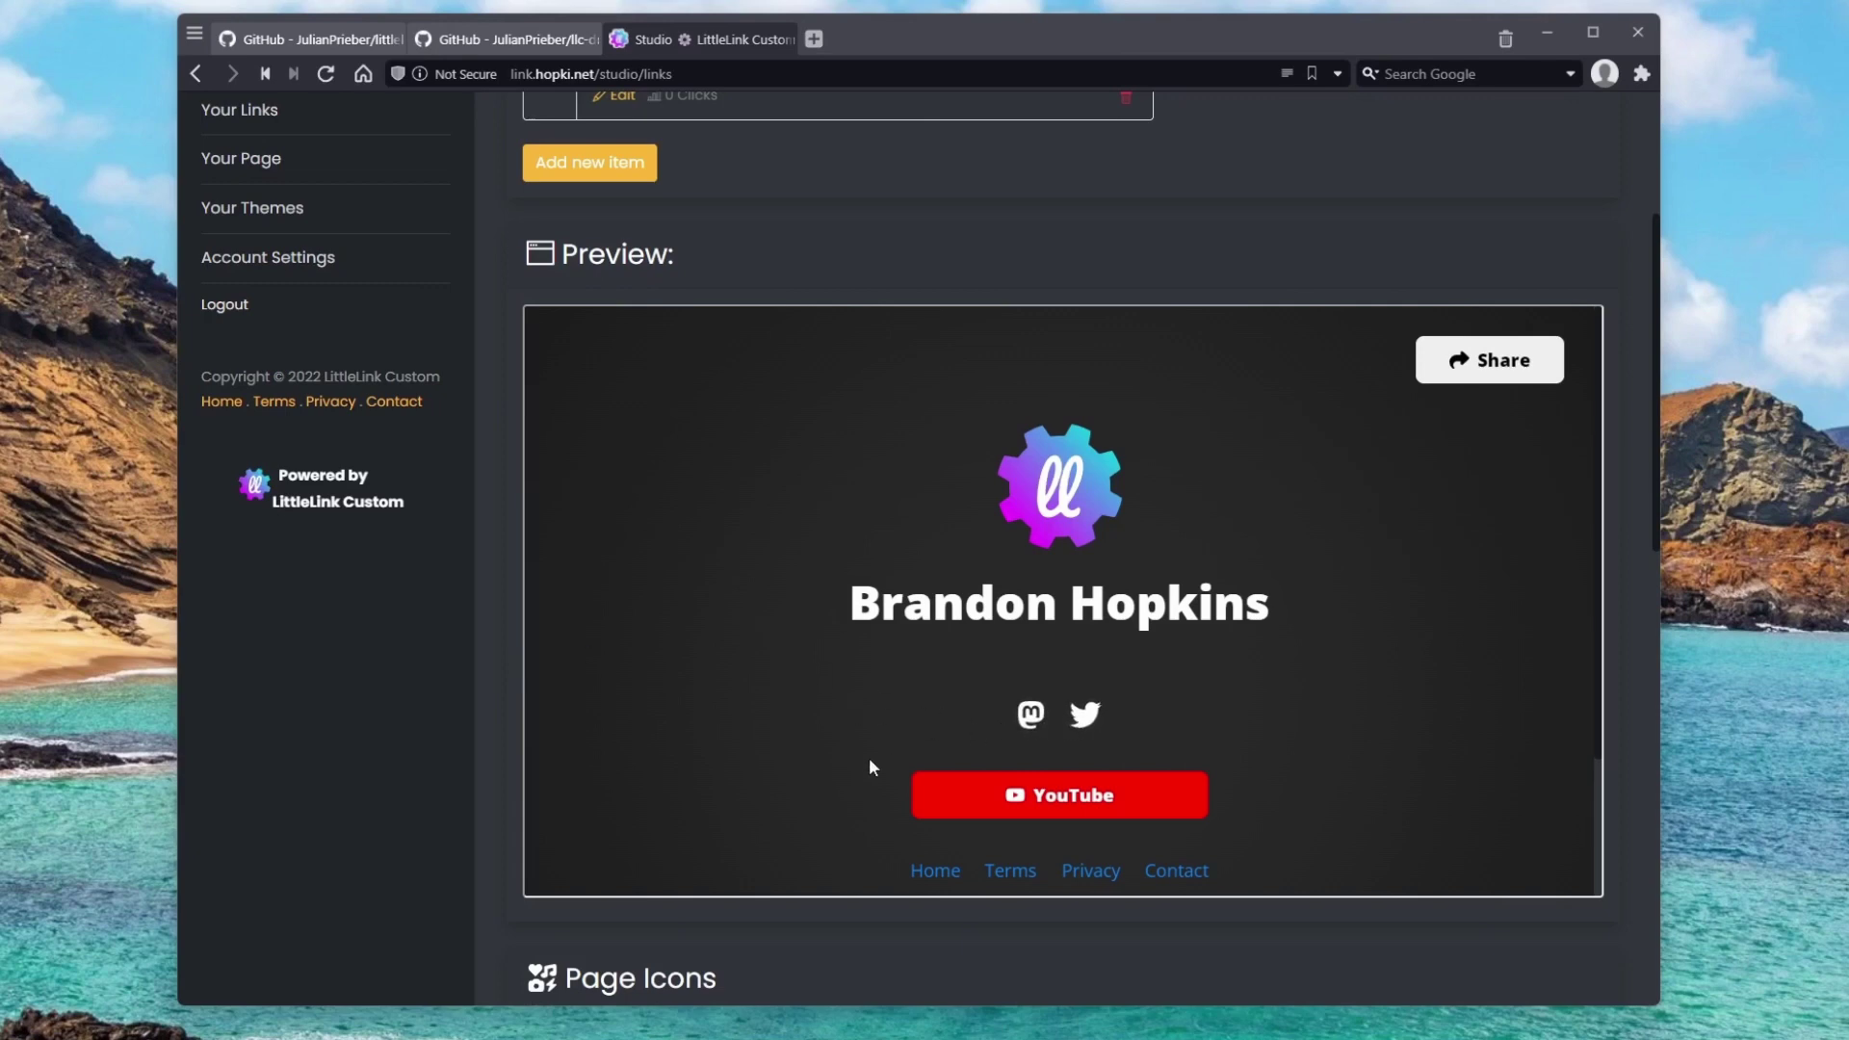
scroll(488, 780, down, 6)
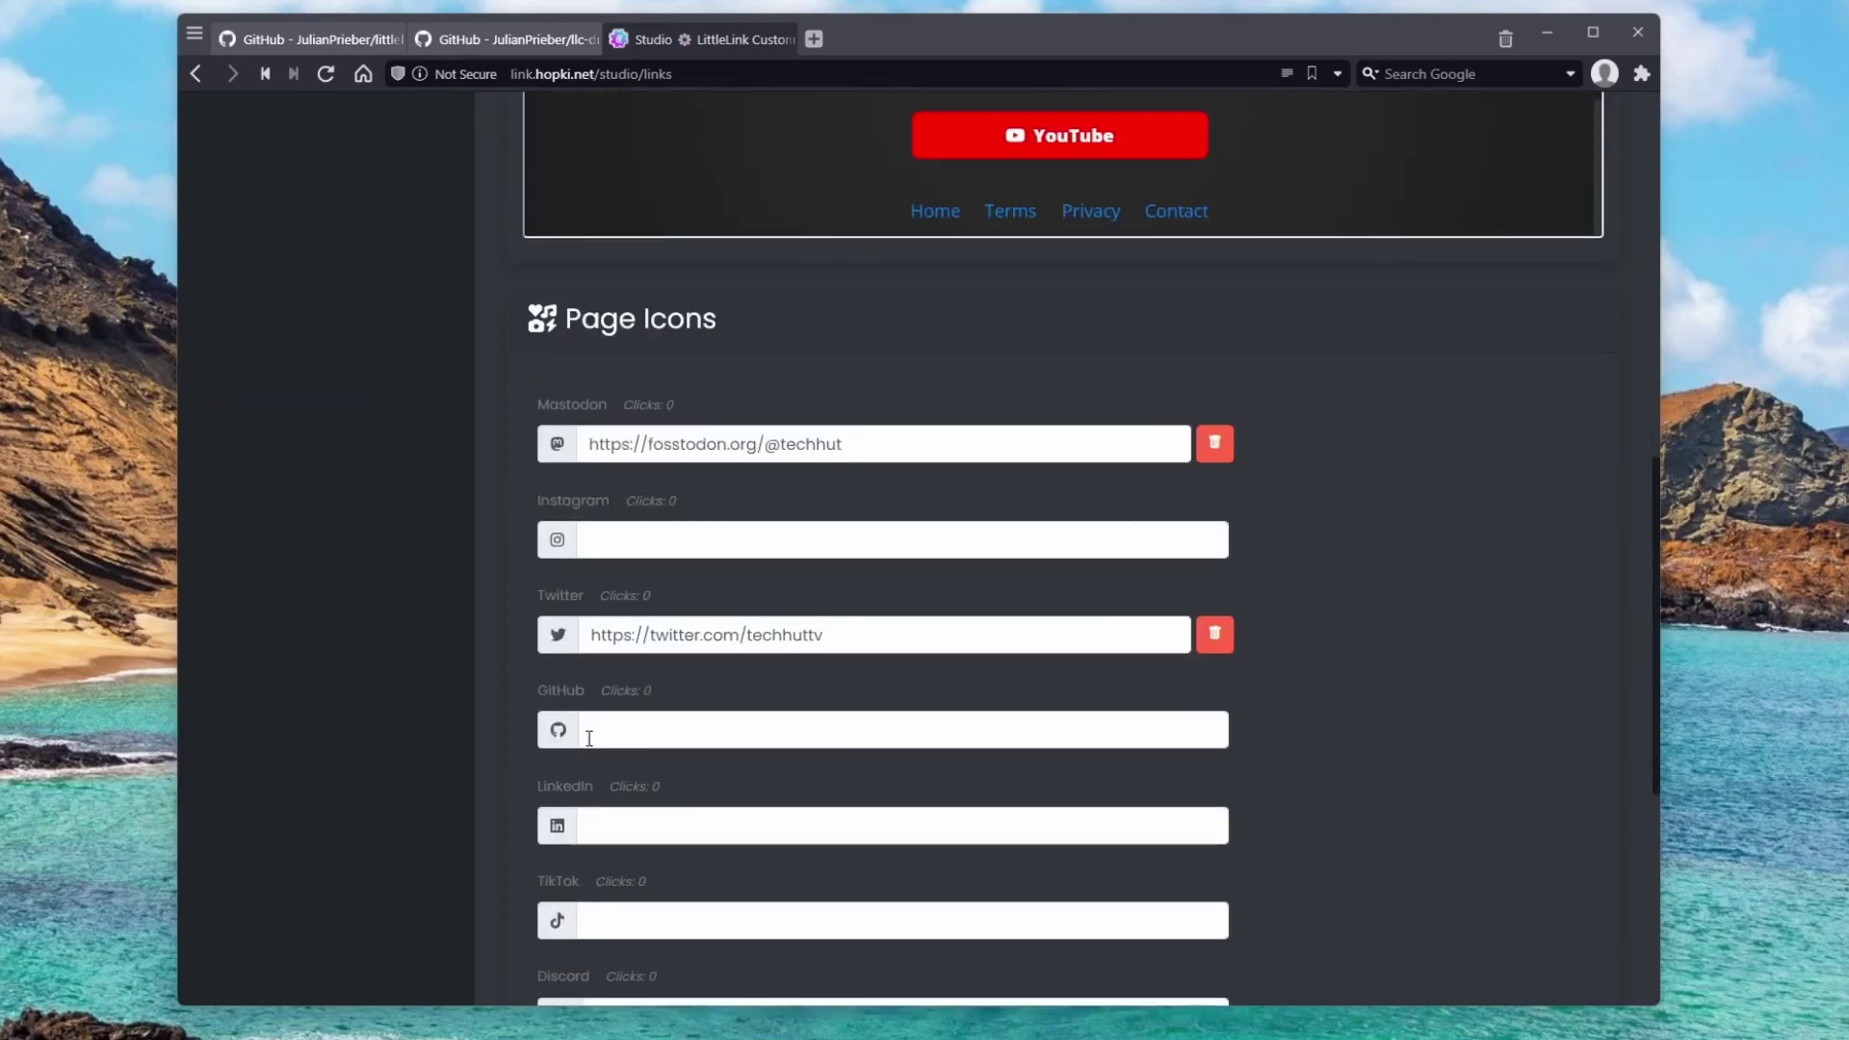
scroll(500, 568, up, 10)
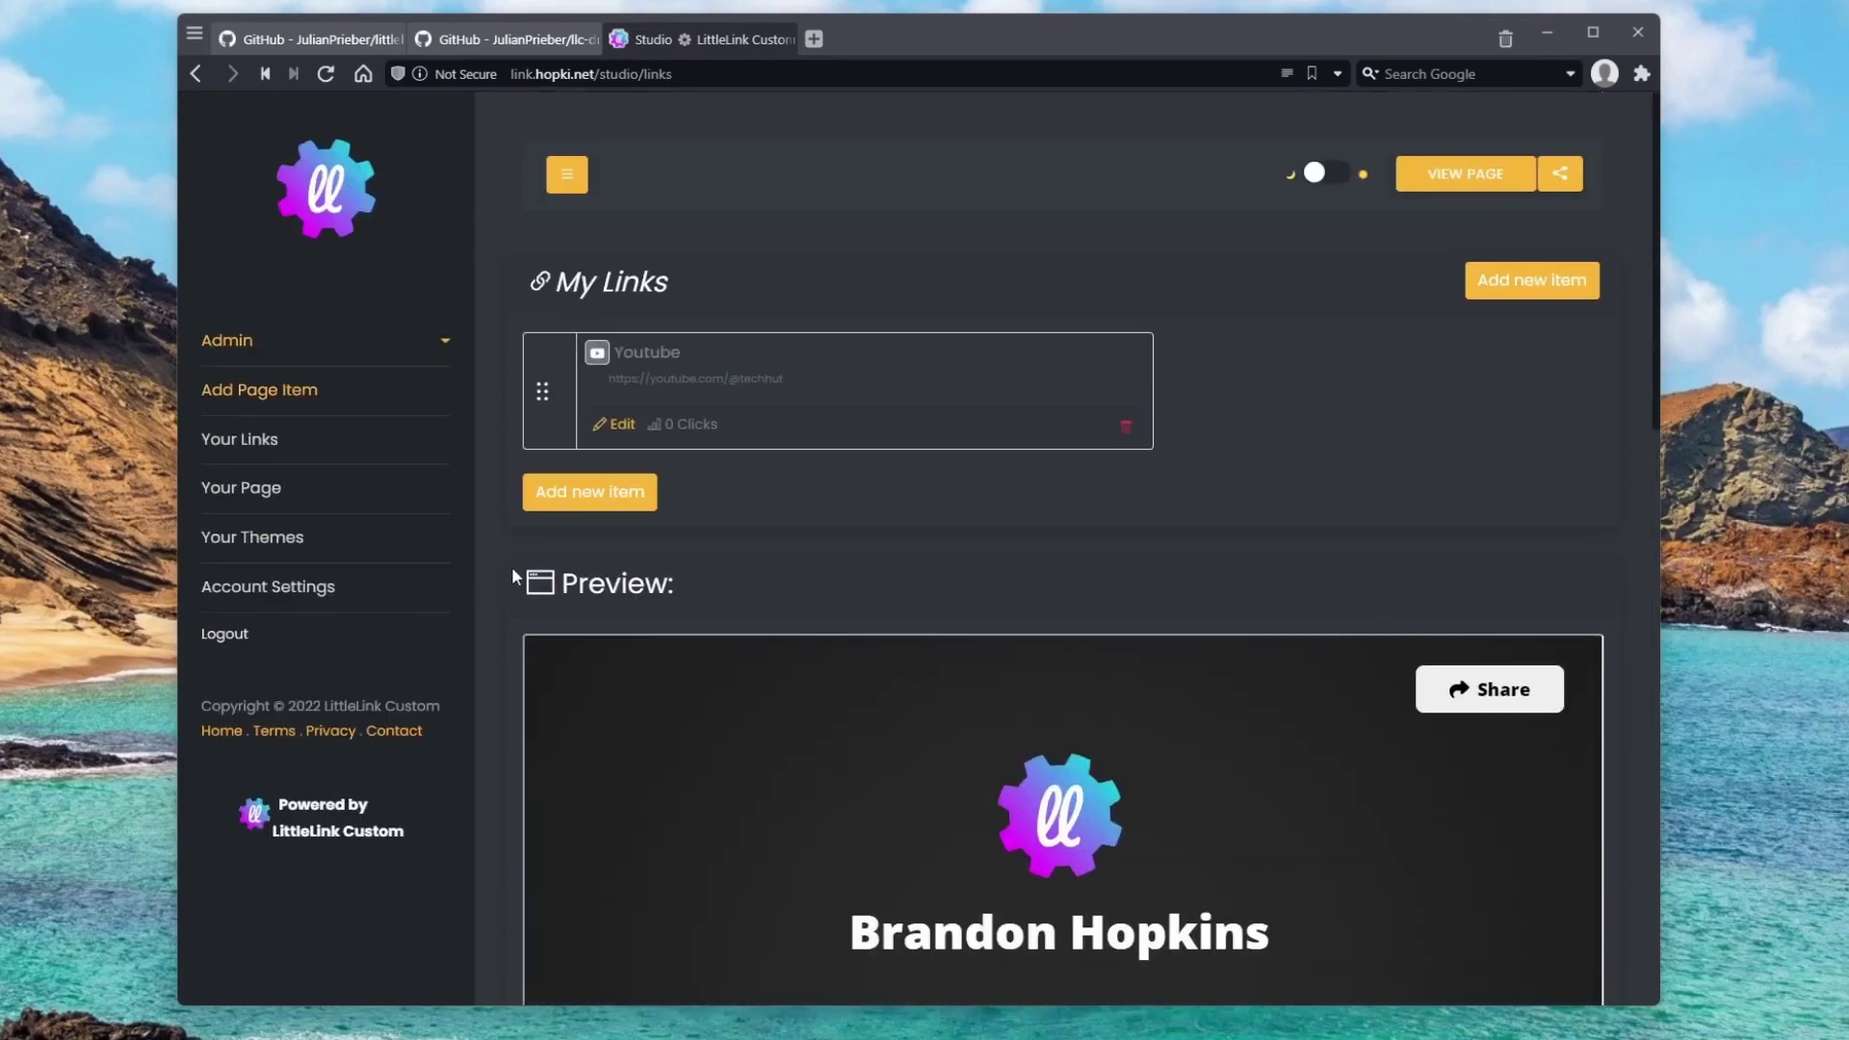
scroll(862, 488, down, 6)
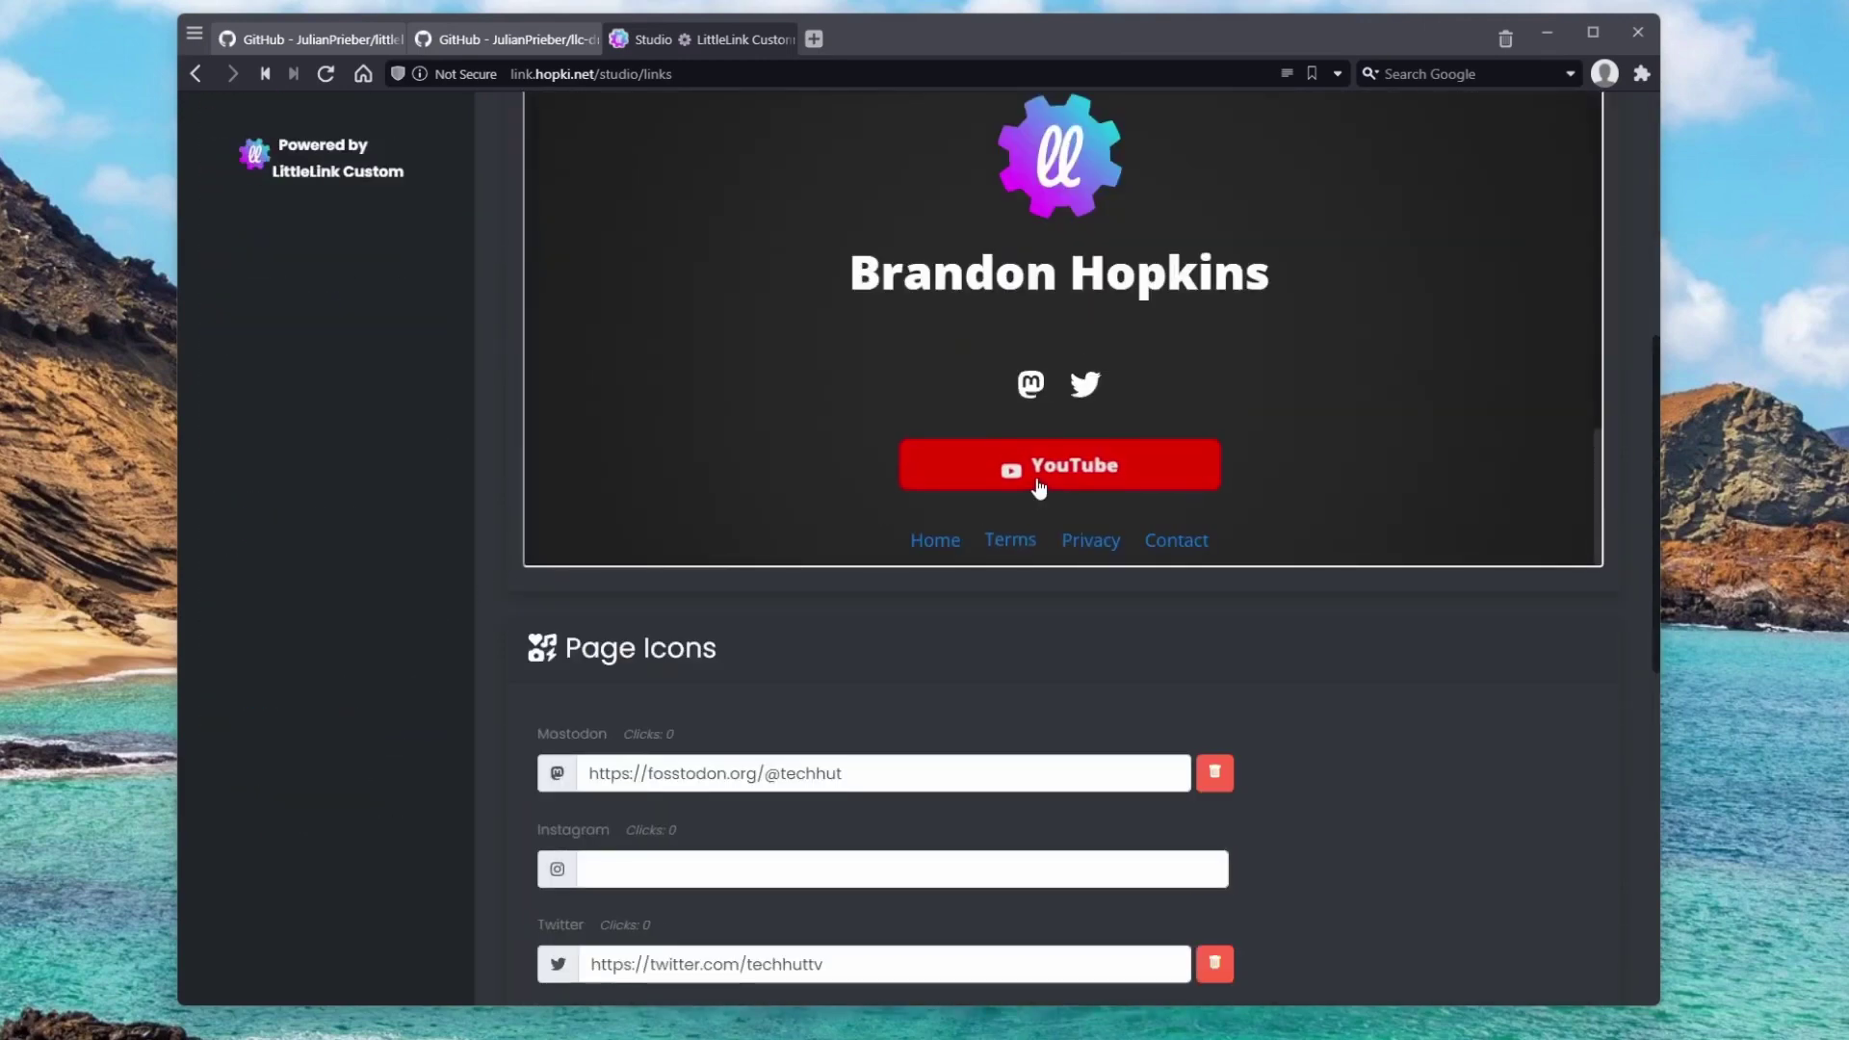
scroll(501, 523, up, 6)
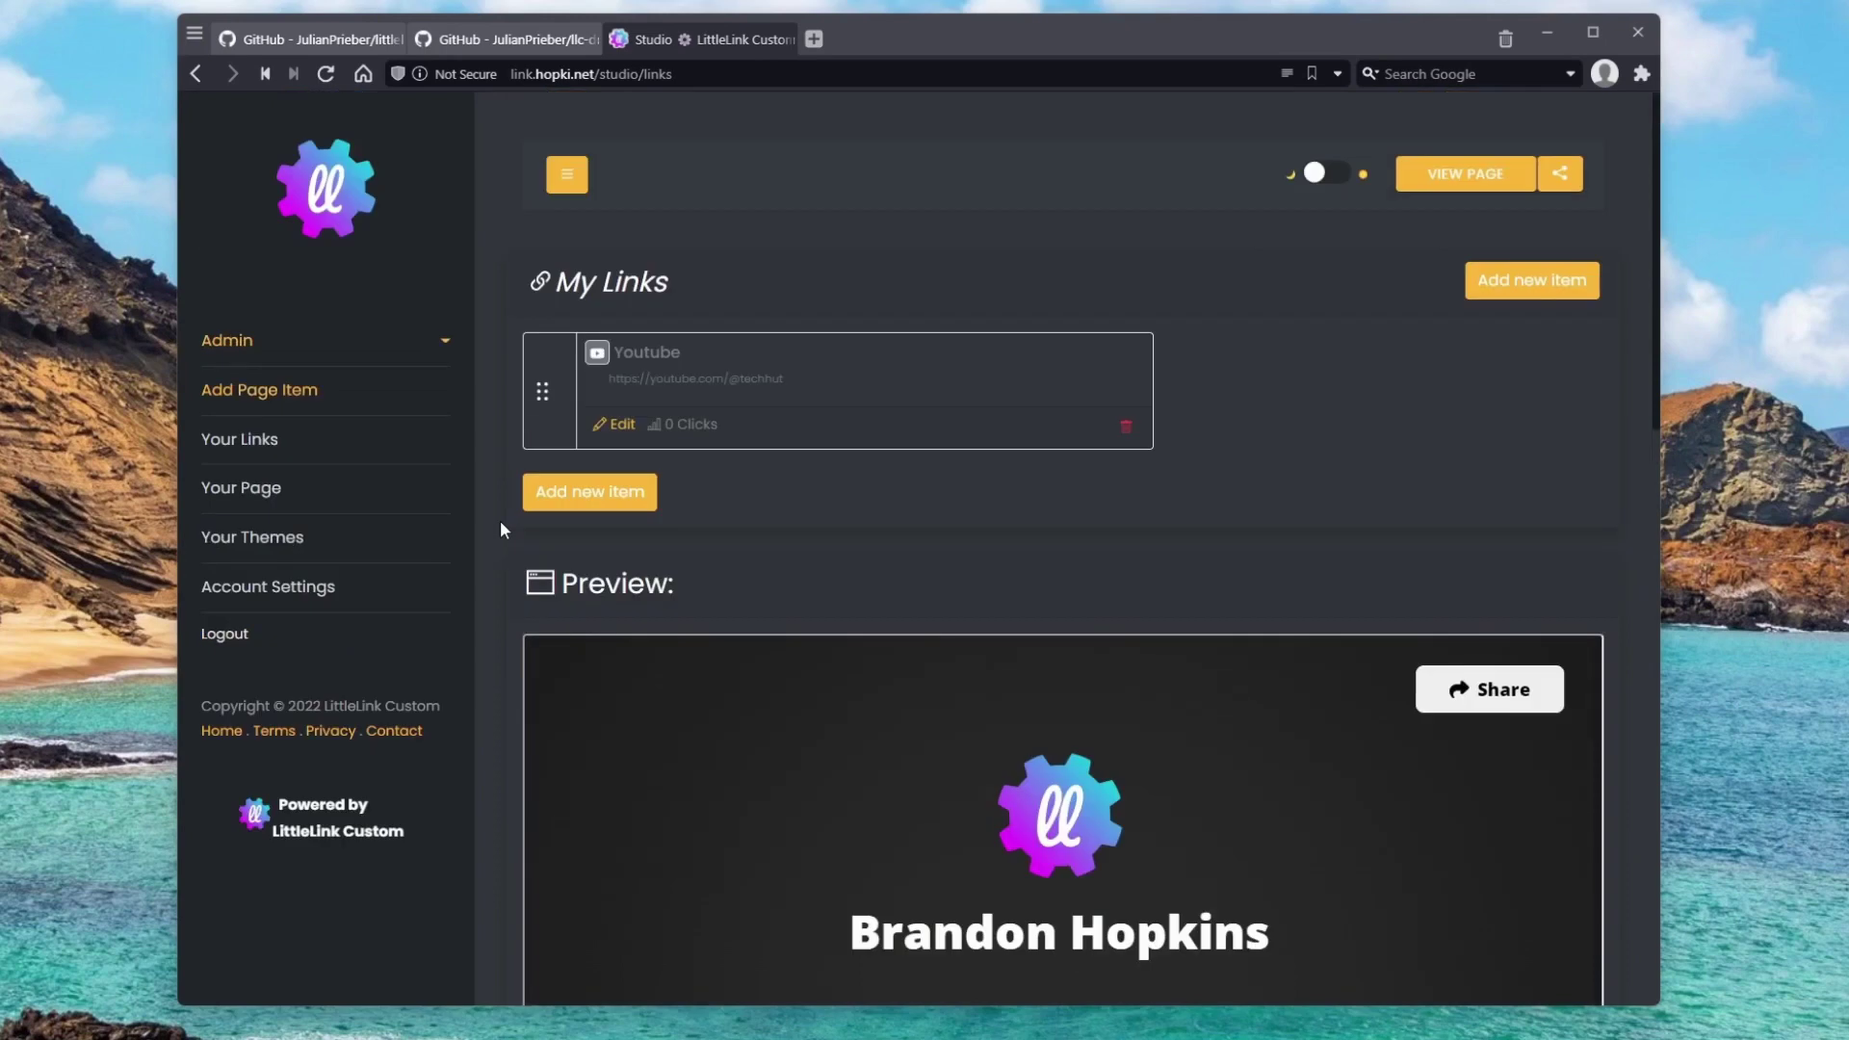
click(589, 492)
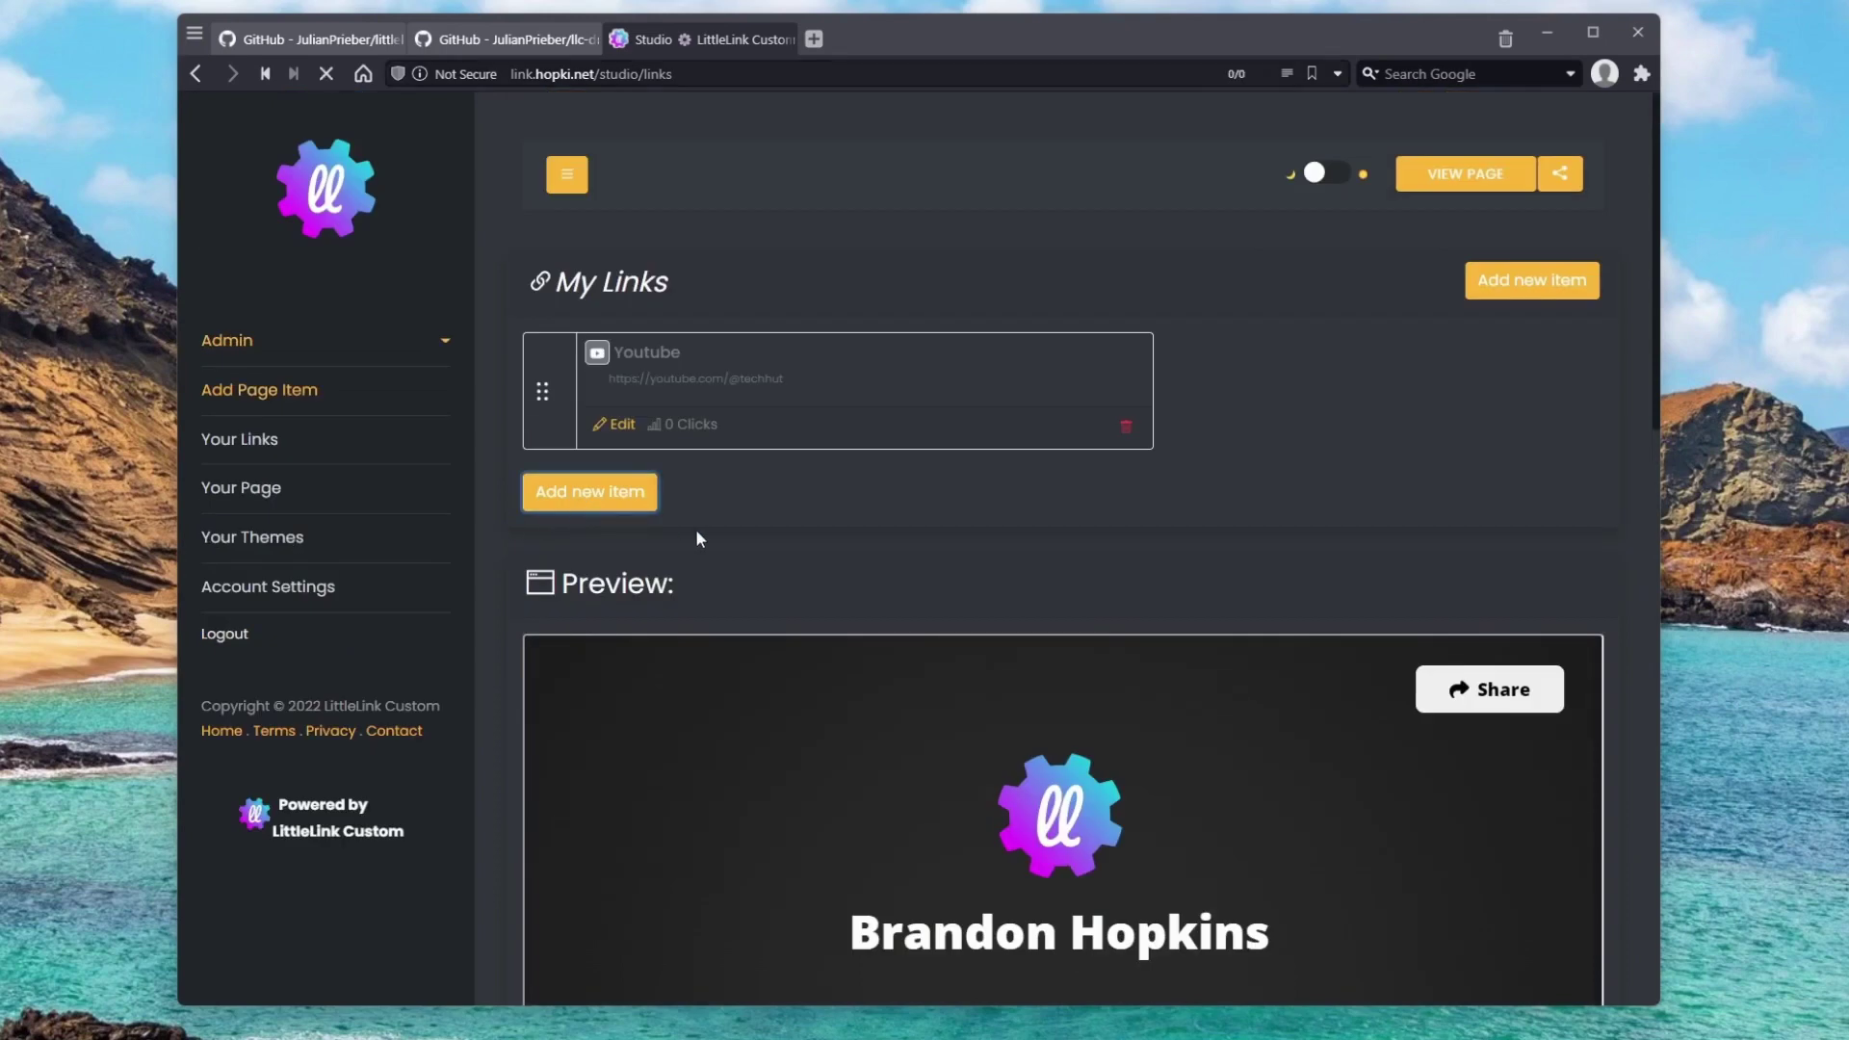
Add a new Heading block titled 'Media' to the page.
click(691, 361)
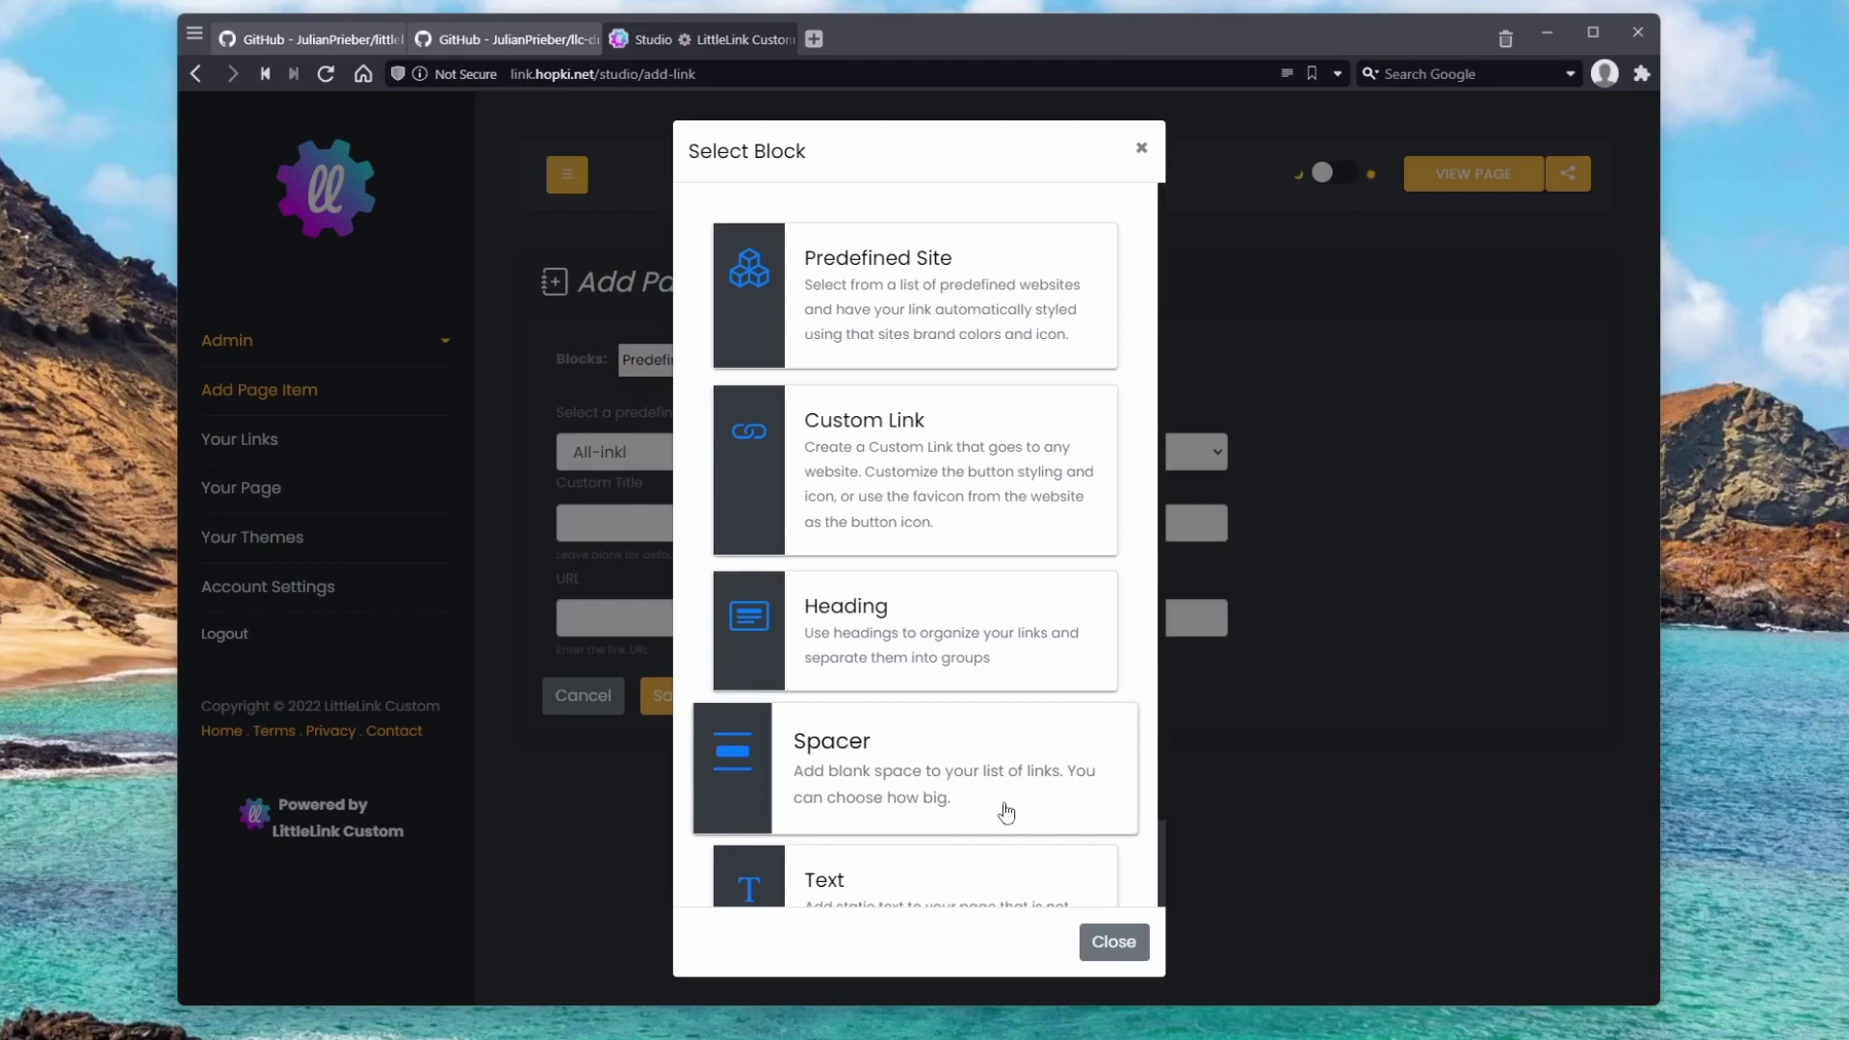
click(927, 626)
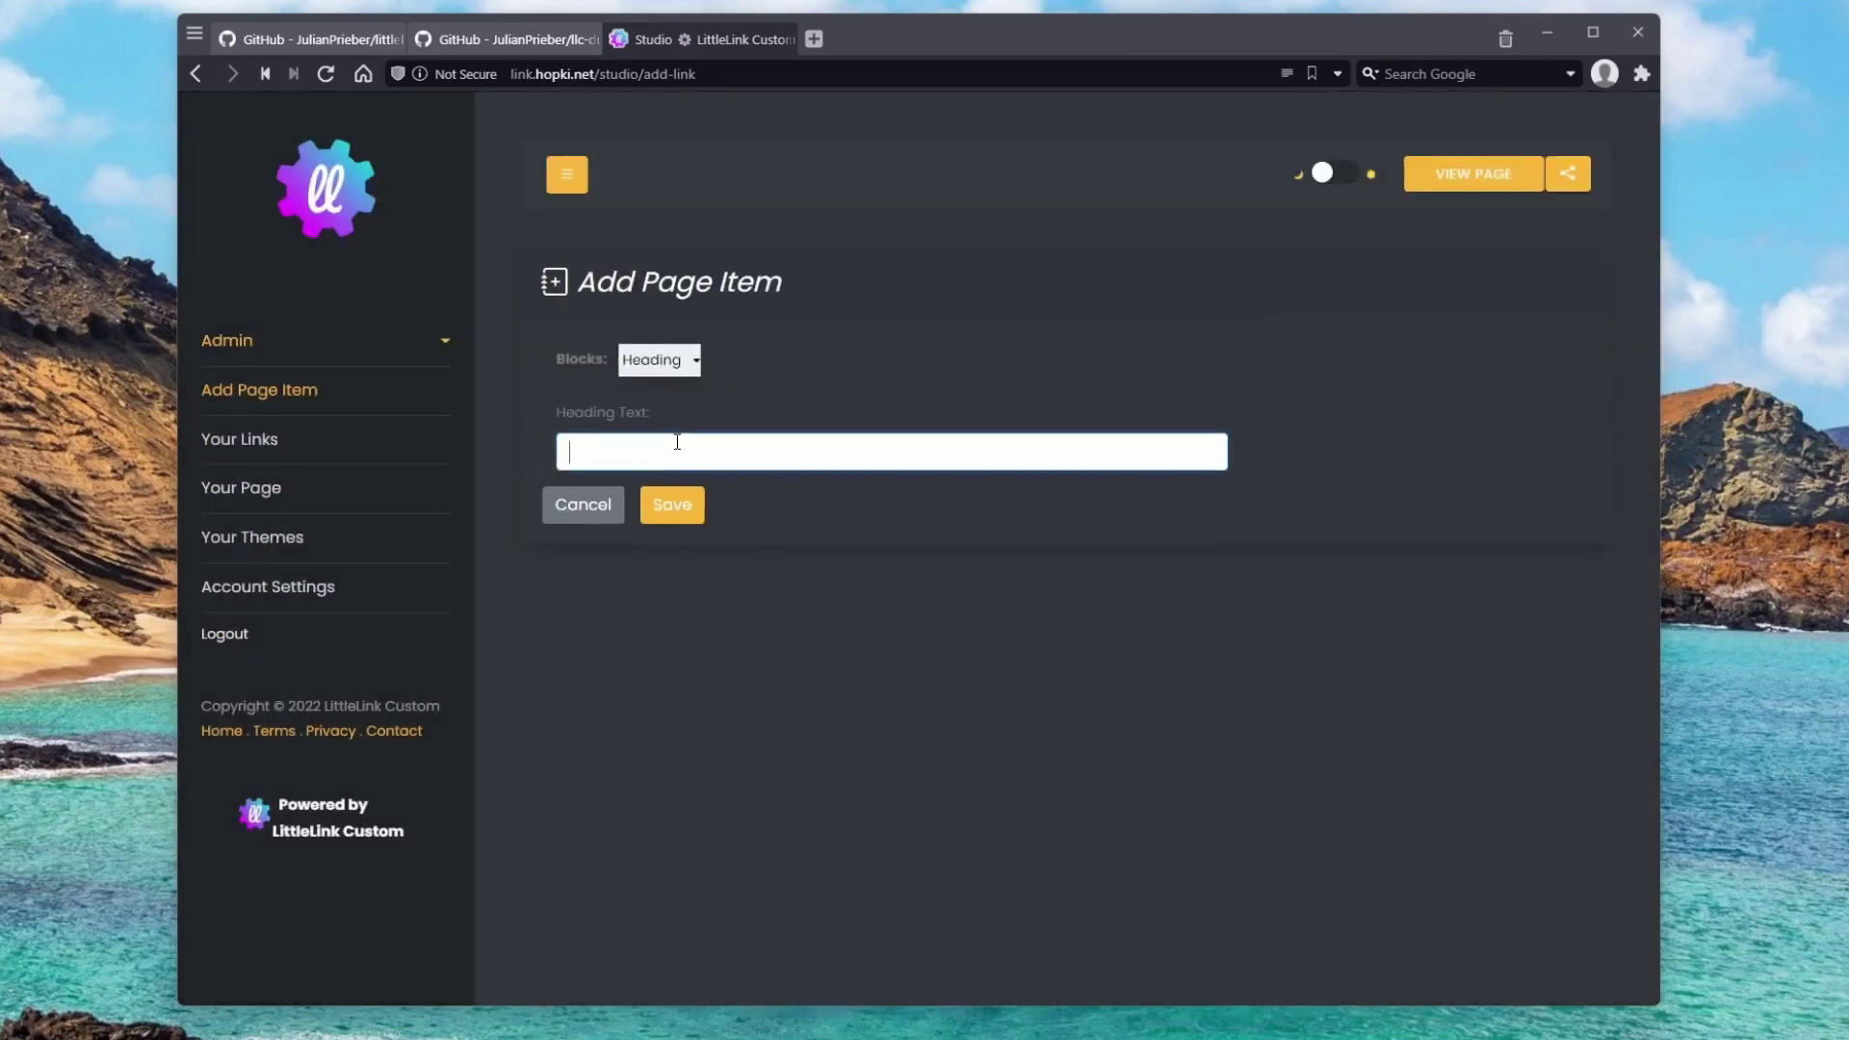
text(Media)
key(Return)
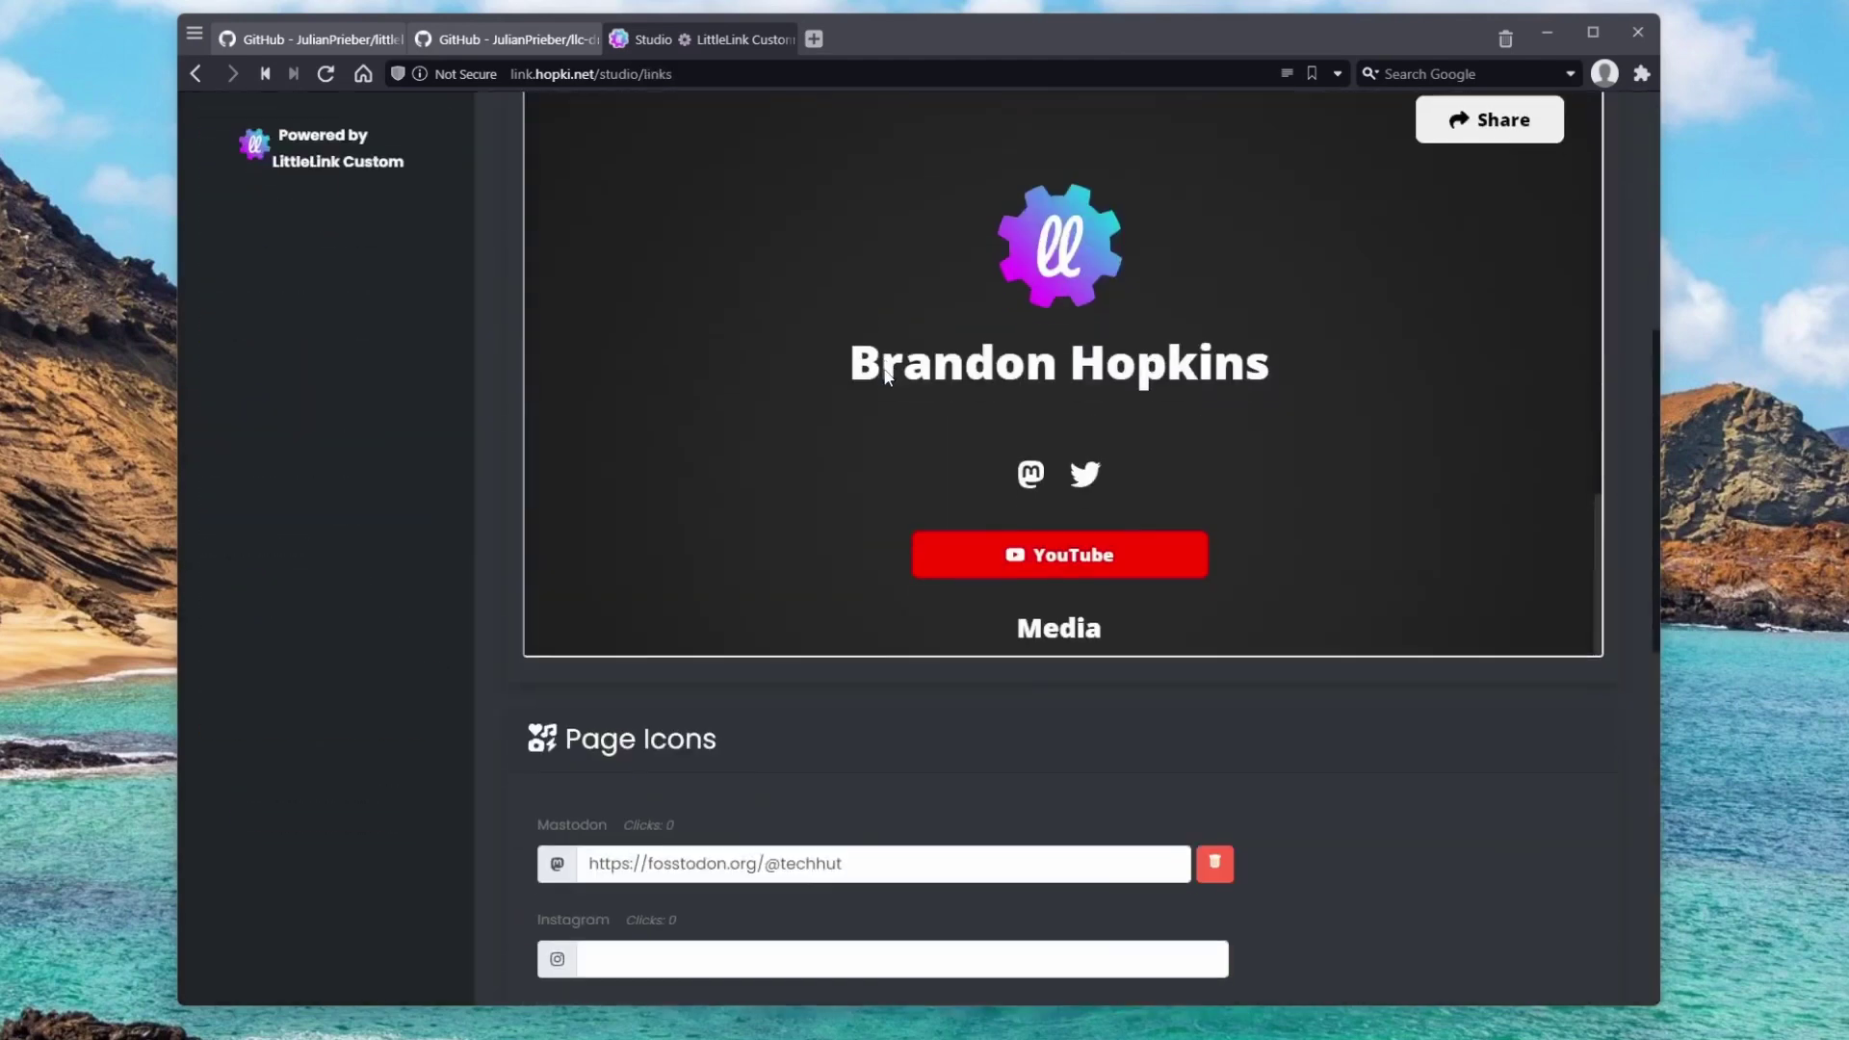
Drag the Media heading above the YouTube link in My Links.
scroll(817, 447, up, 10)
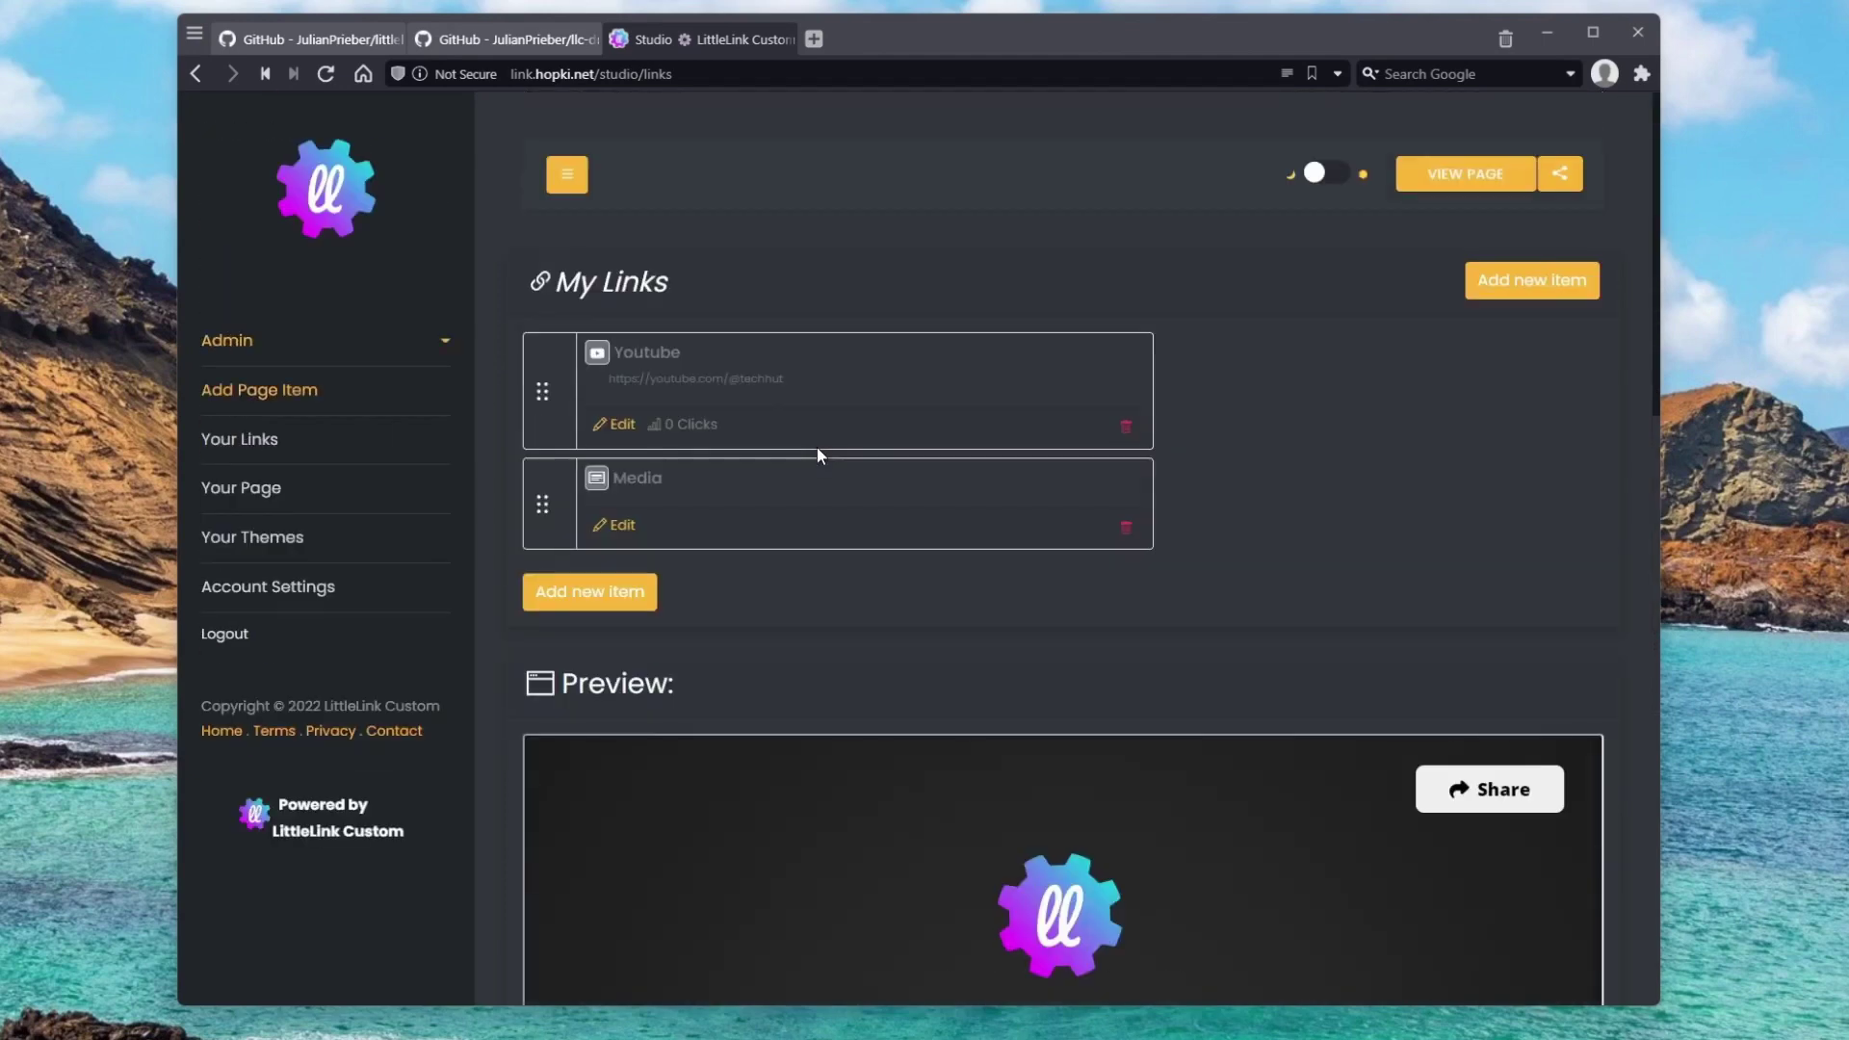
drag(542, 502, 546, 393)
scroll(906, 597, down, 7)
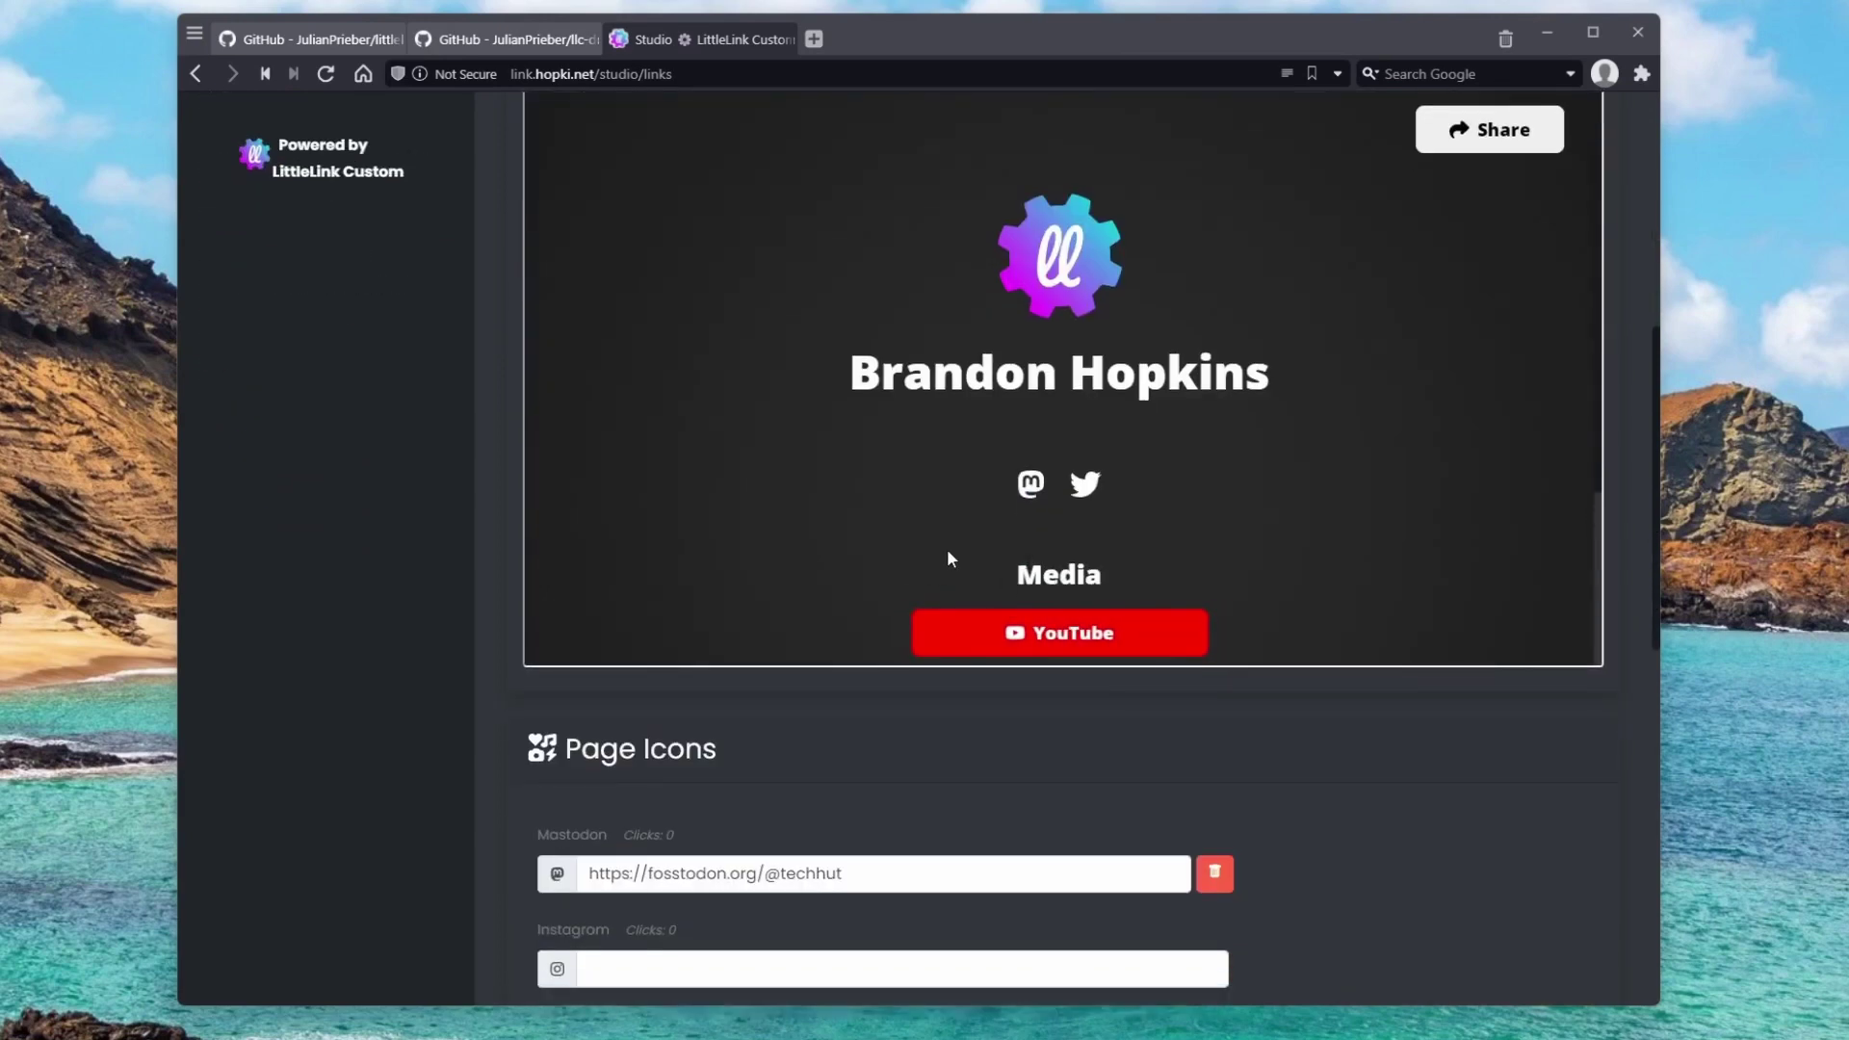
scroll(913, 576, up, 7)
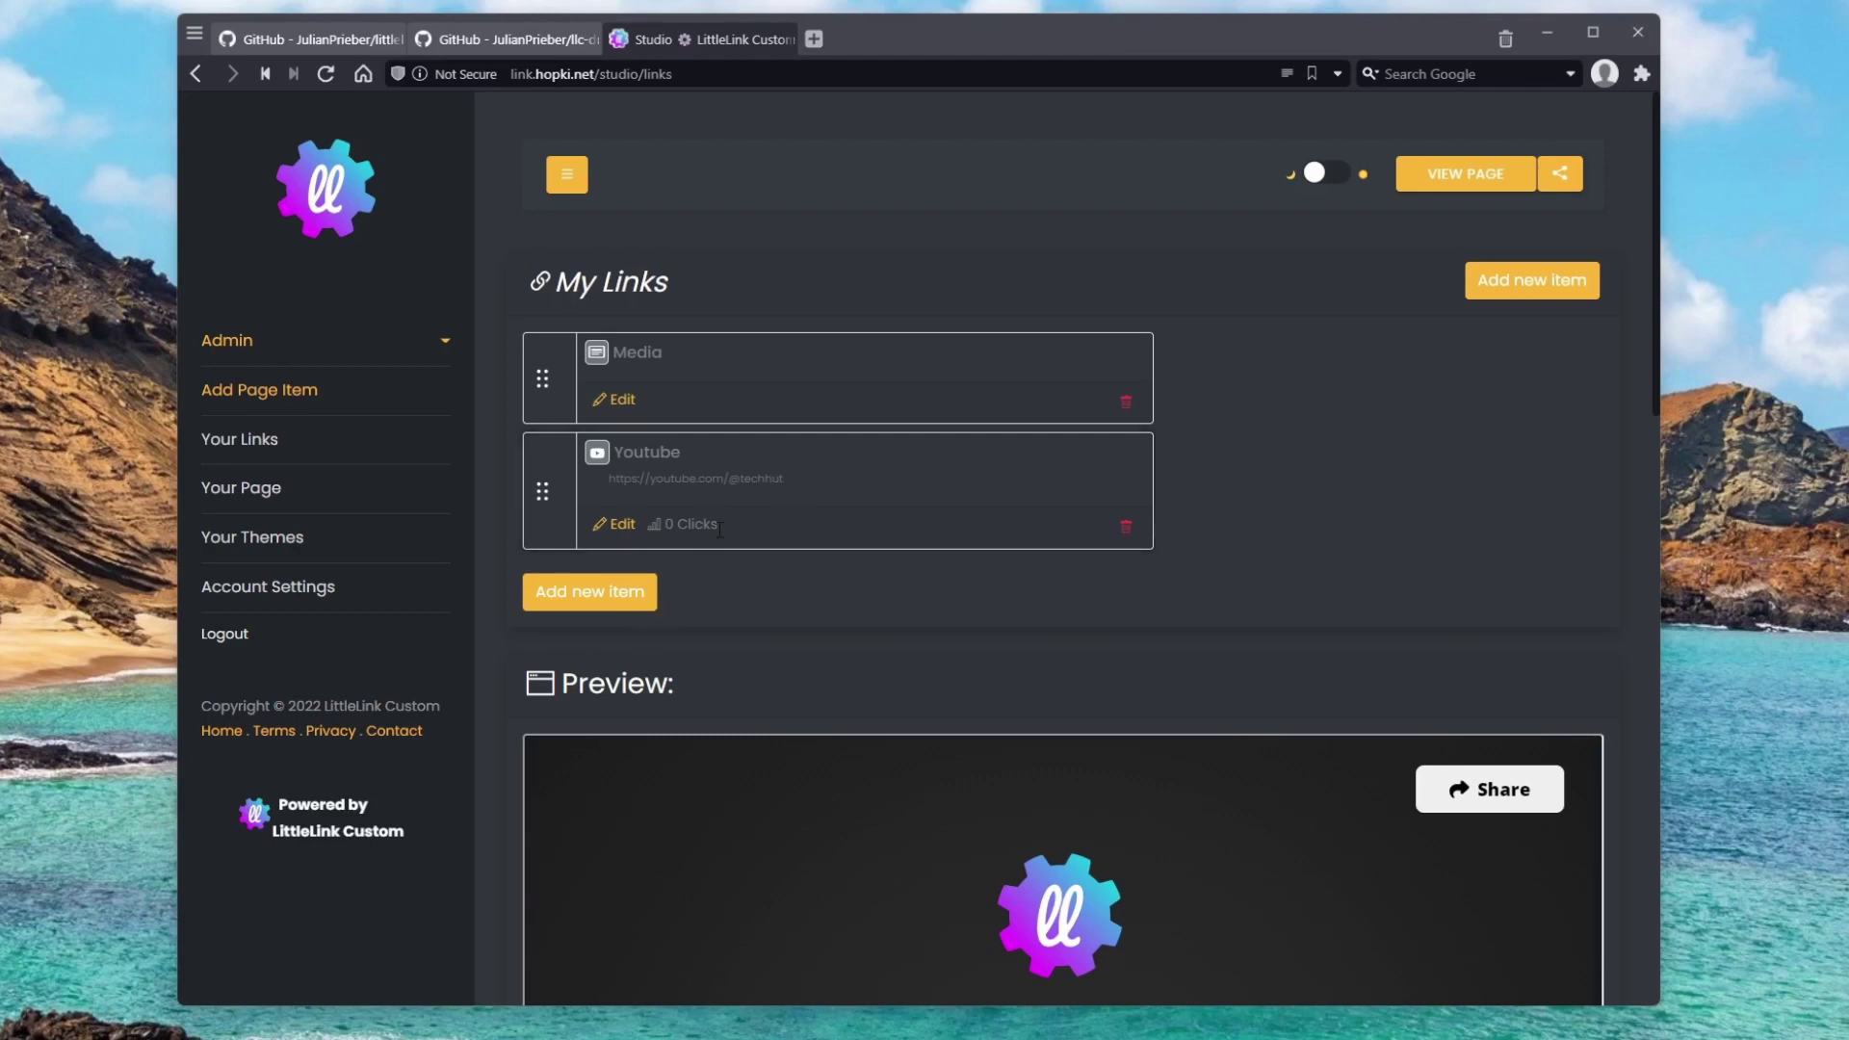
scroll(854, 636, down, 6)
scroll(854, 636, up, 6)
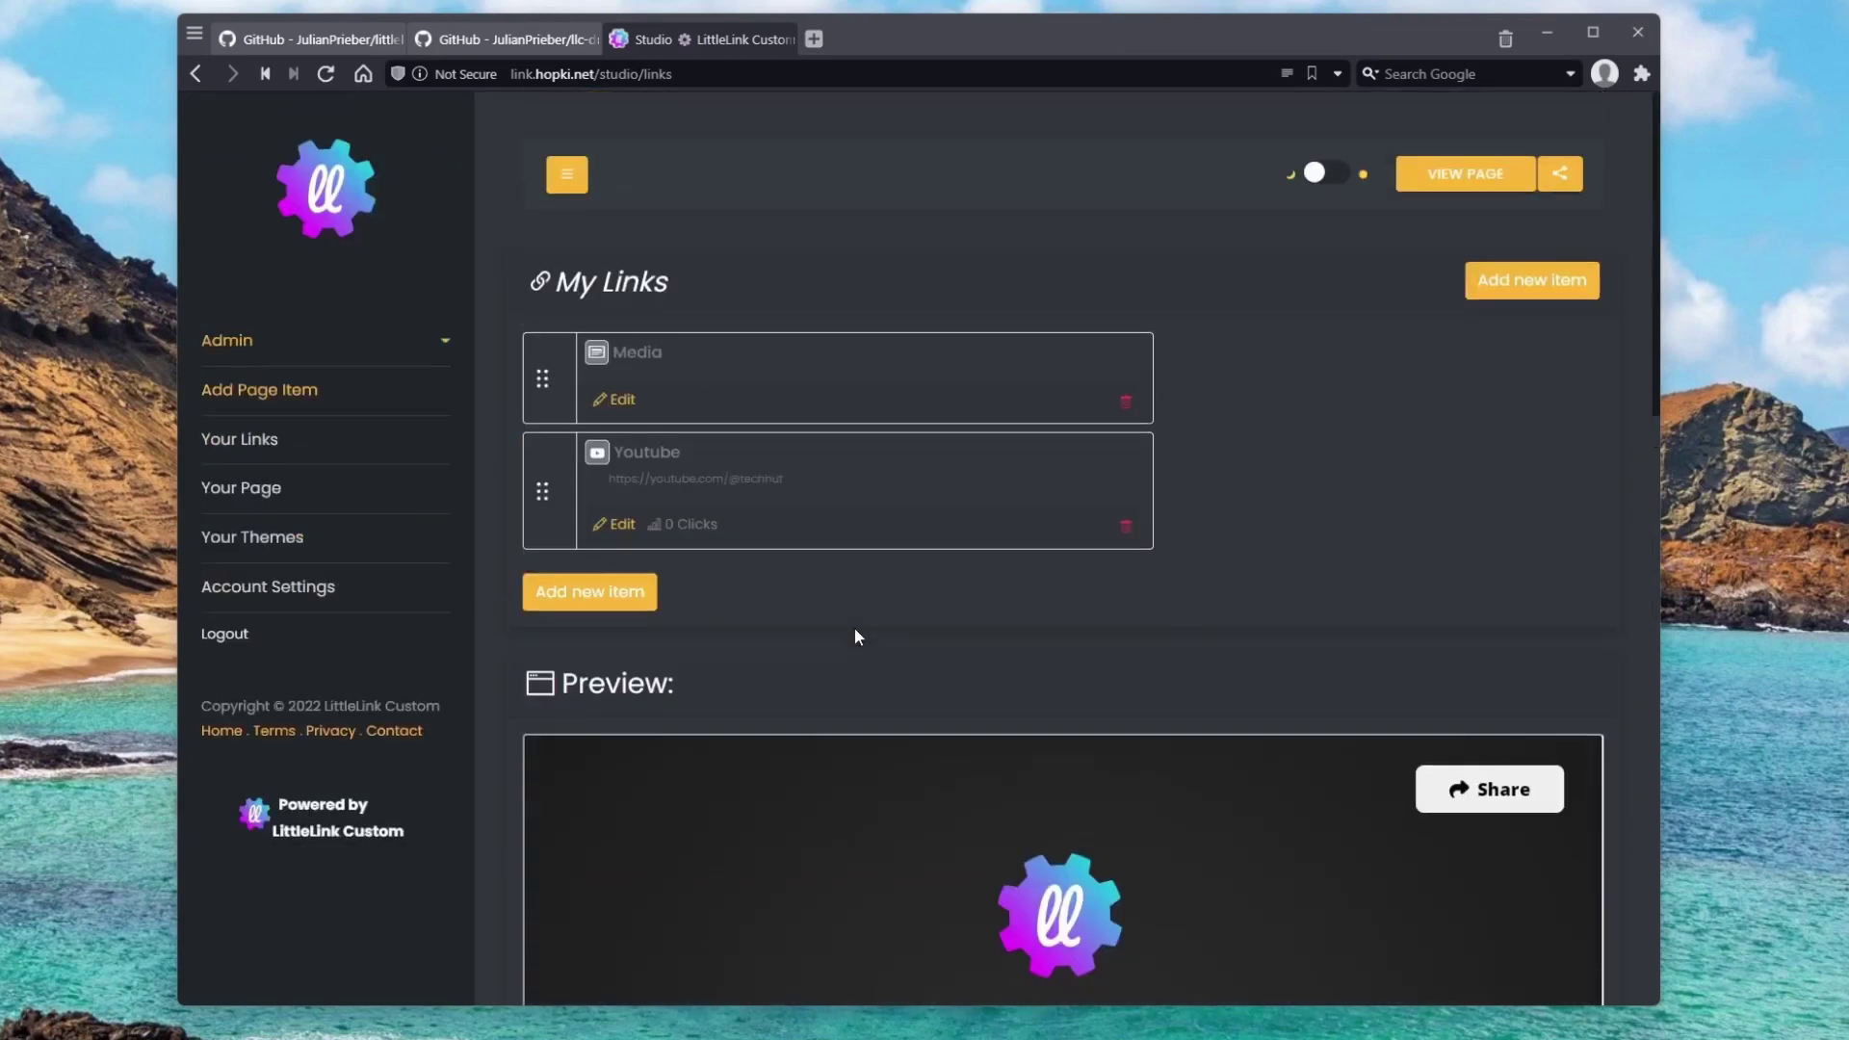
Review the filled-out My Links list, then view the public profile page.
click(603, 594)
scroll(1258, 313, down, 3)
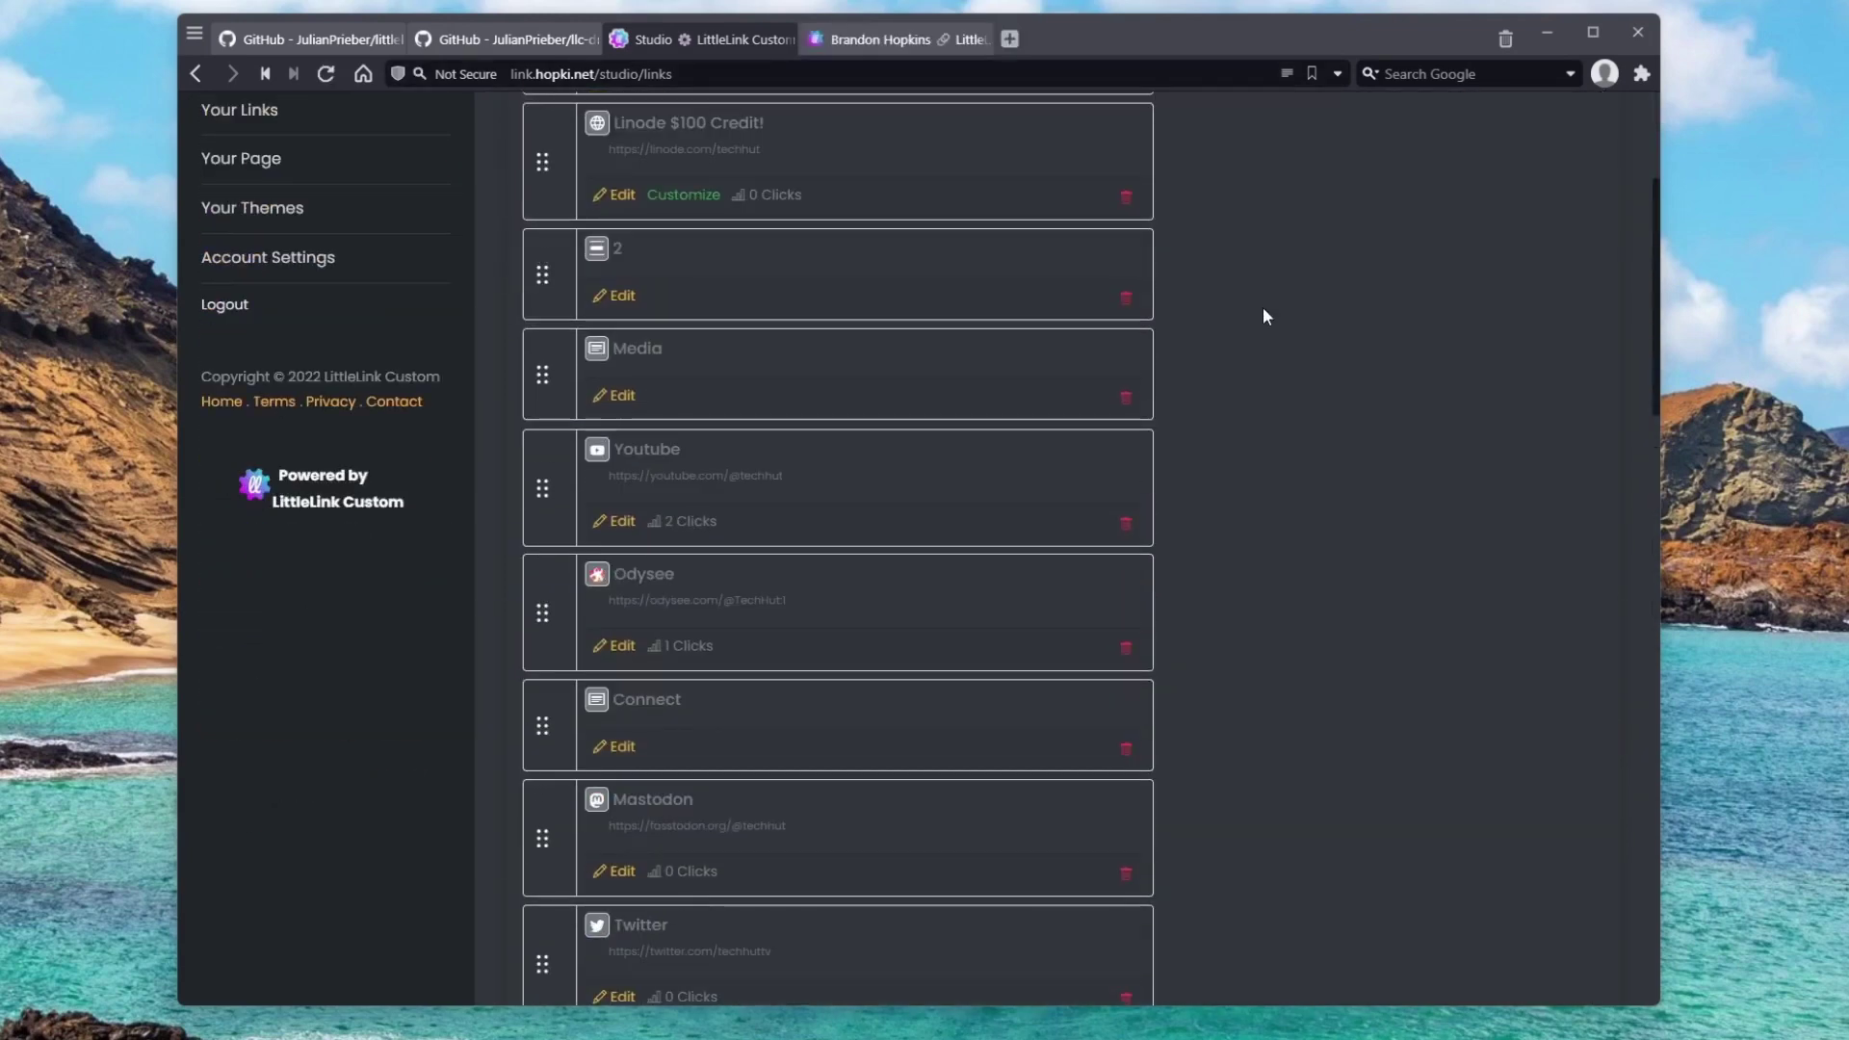
scroll(1267, 318, down, 5)
scroll(1289, 339, down, 7)
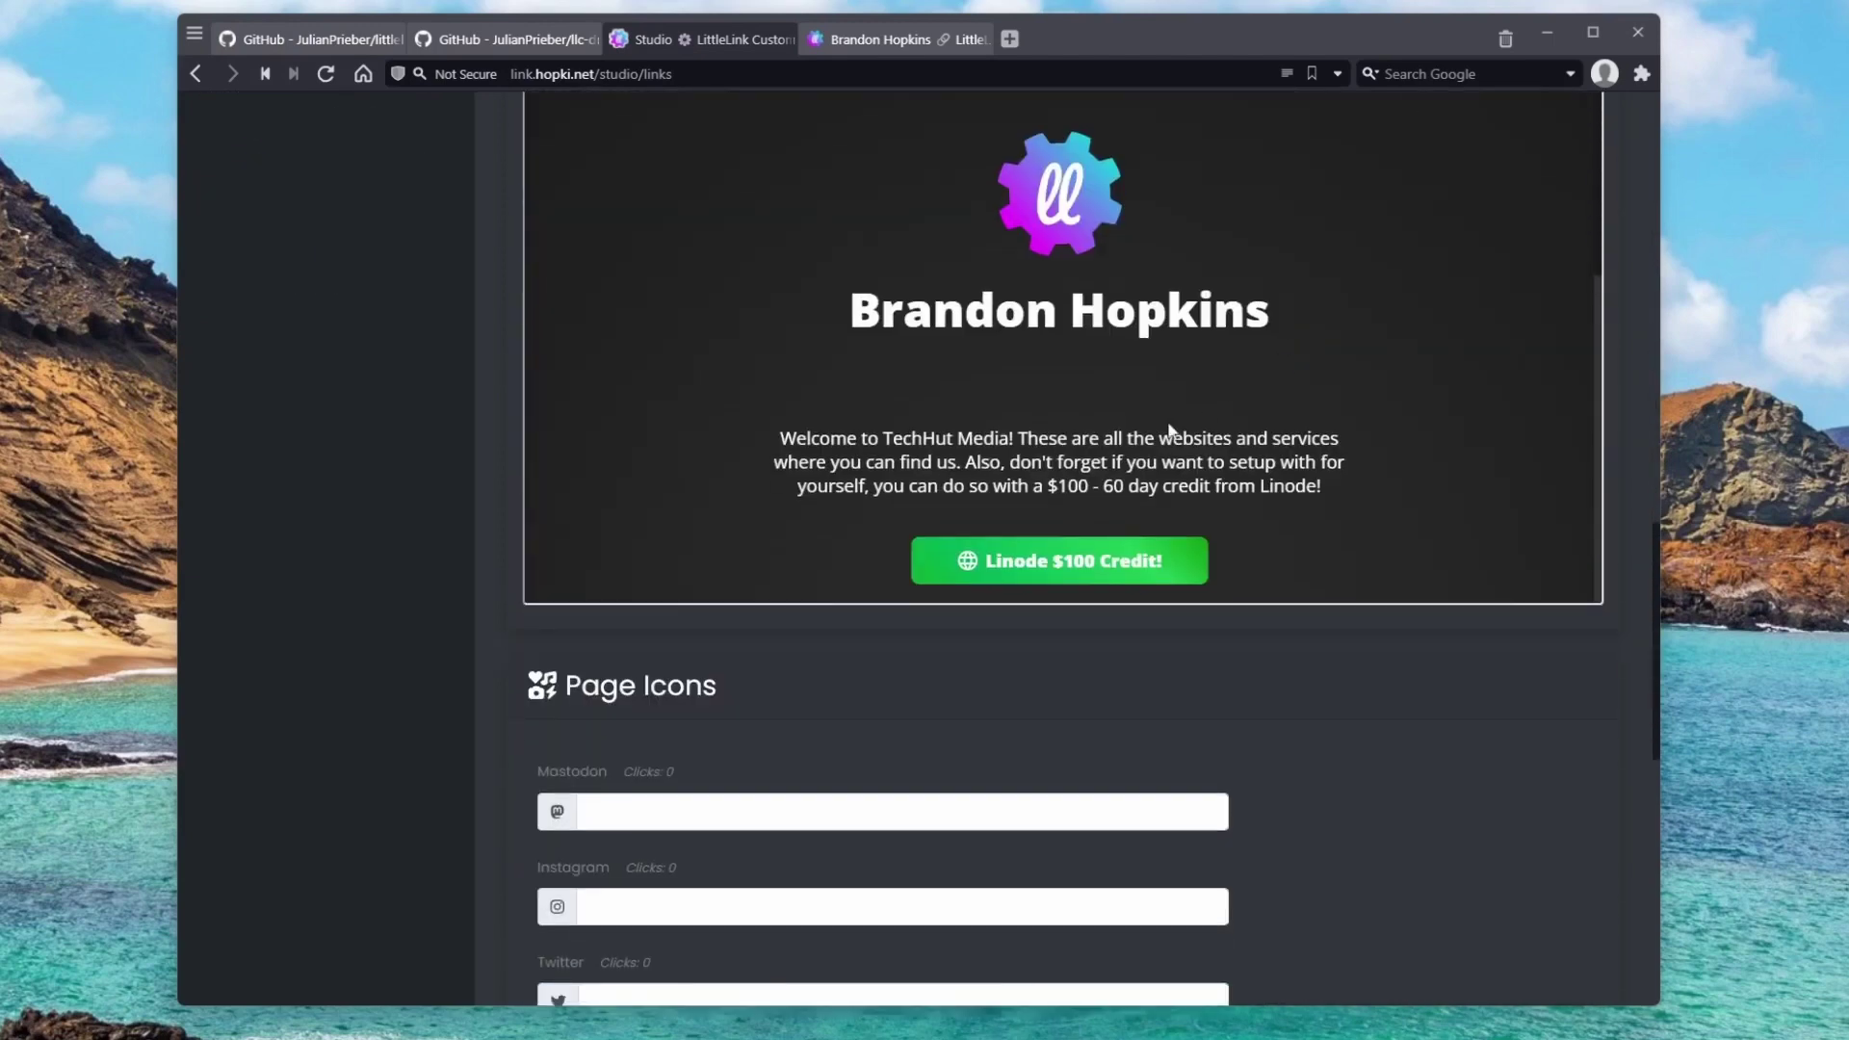
scroll(1194, 406, up, 8)
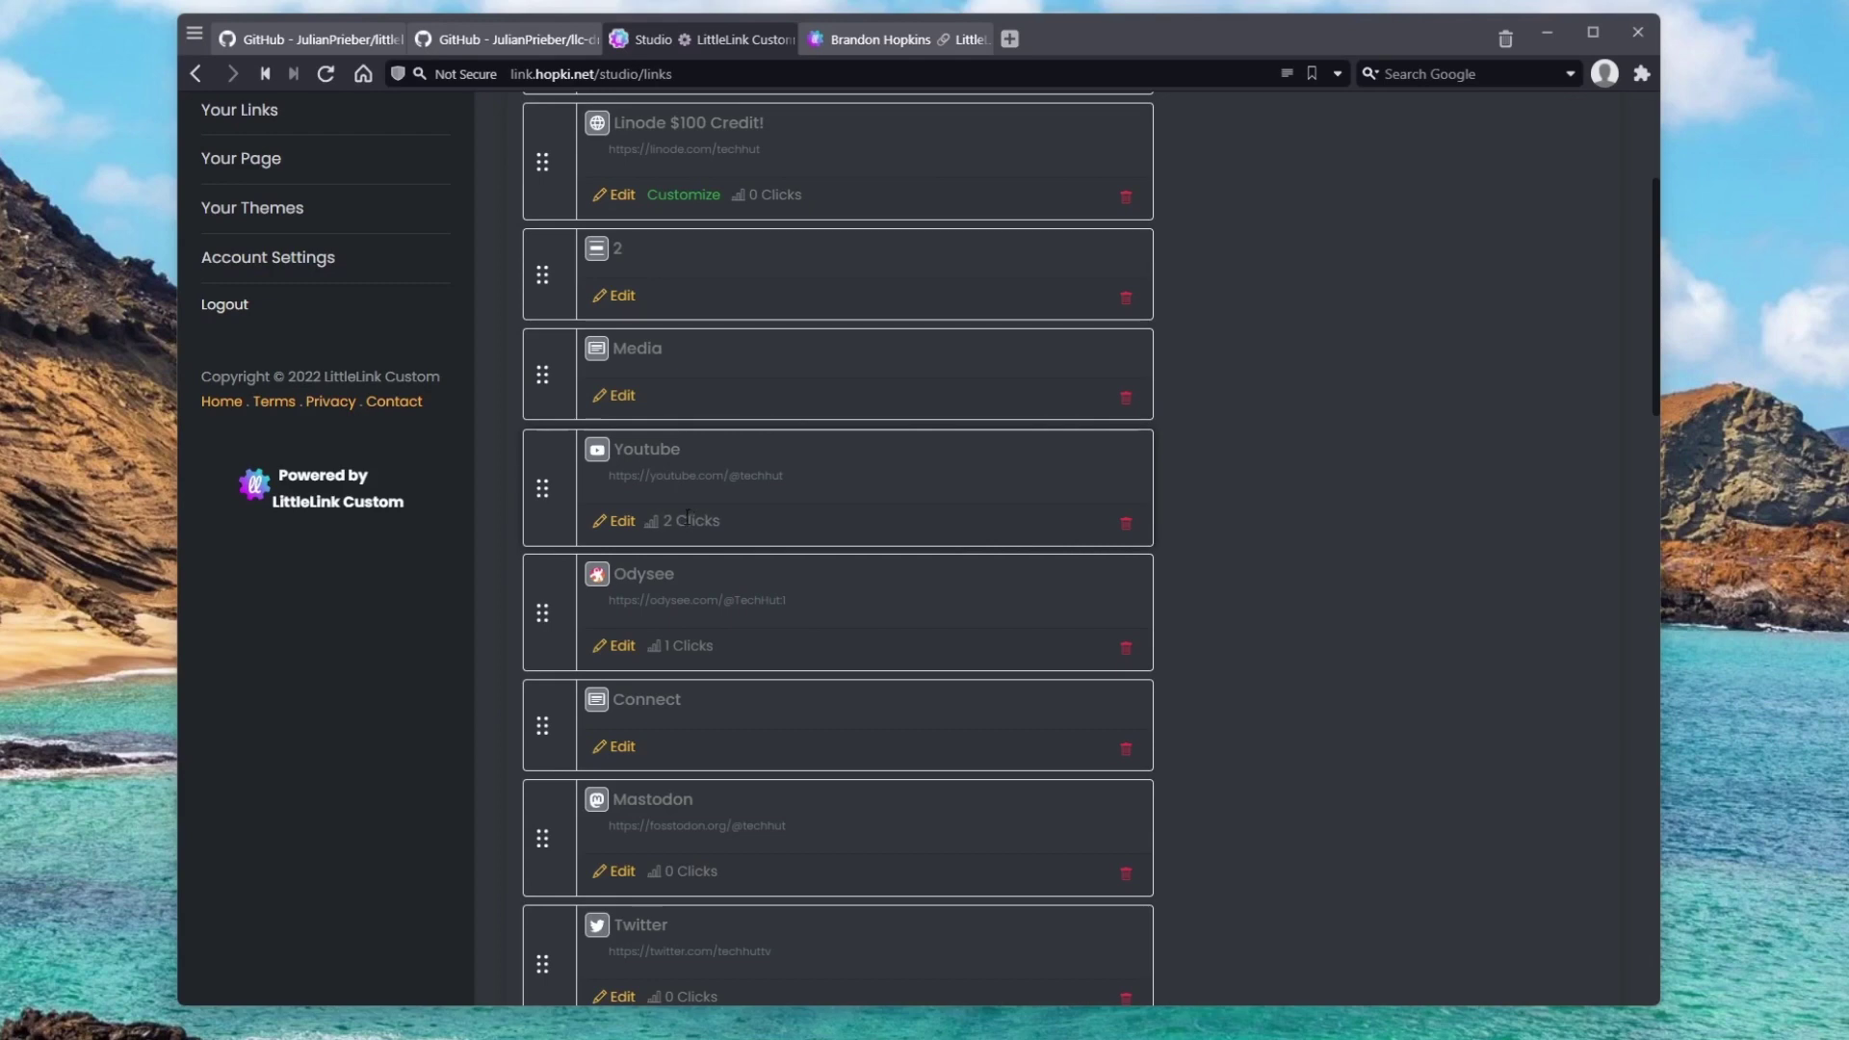
scroll(697, 508, up, 3)
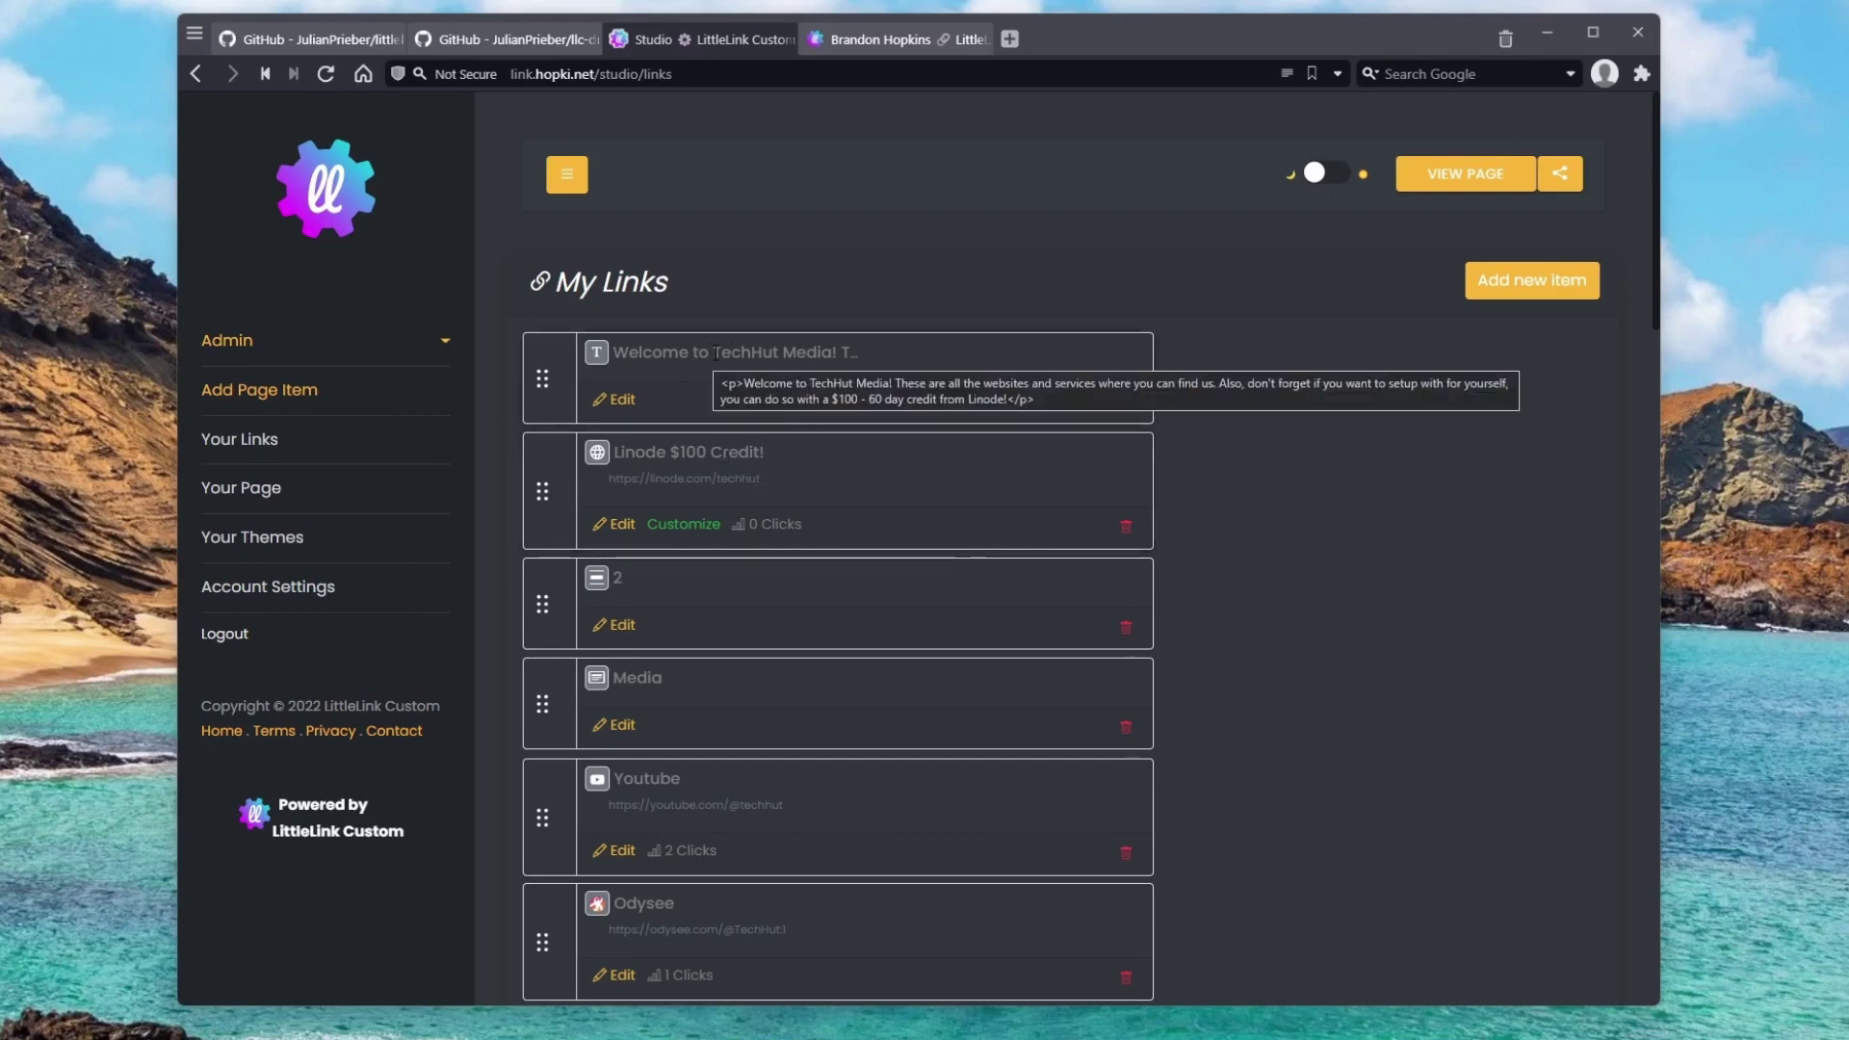
scroll(661, 342, down, 3)
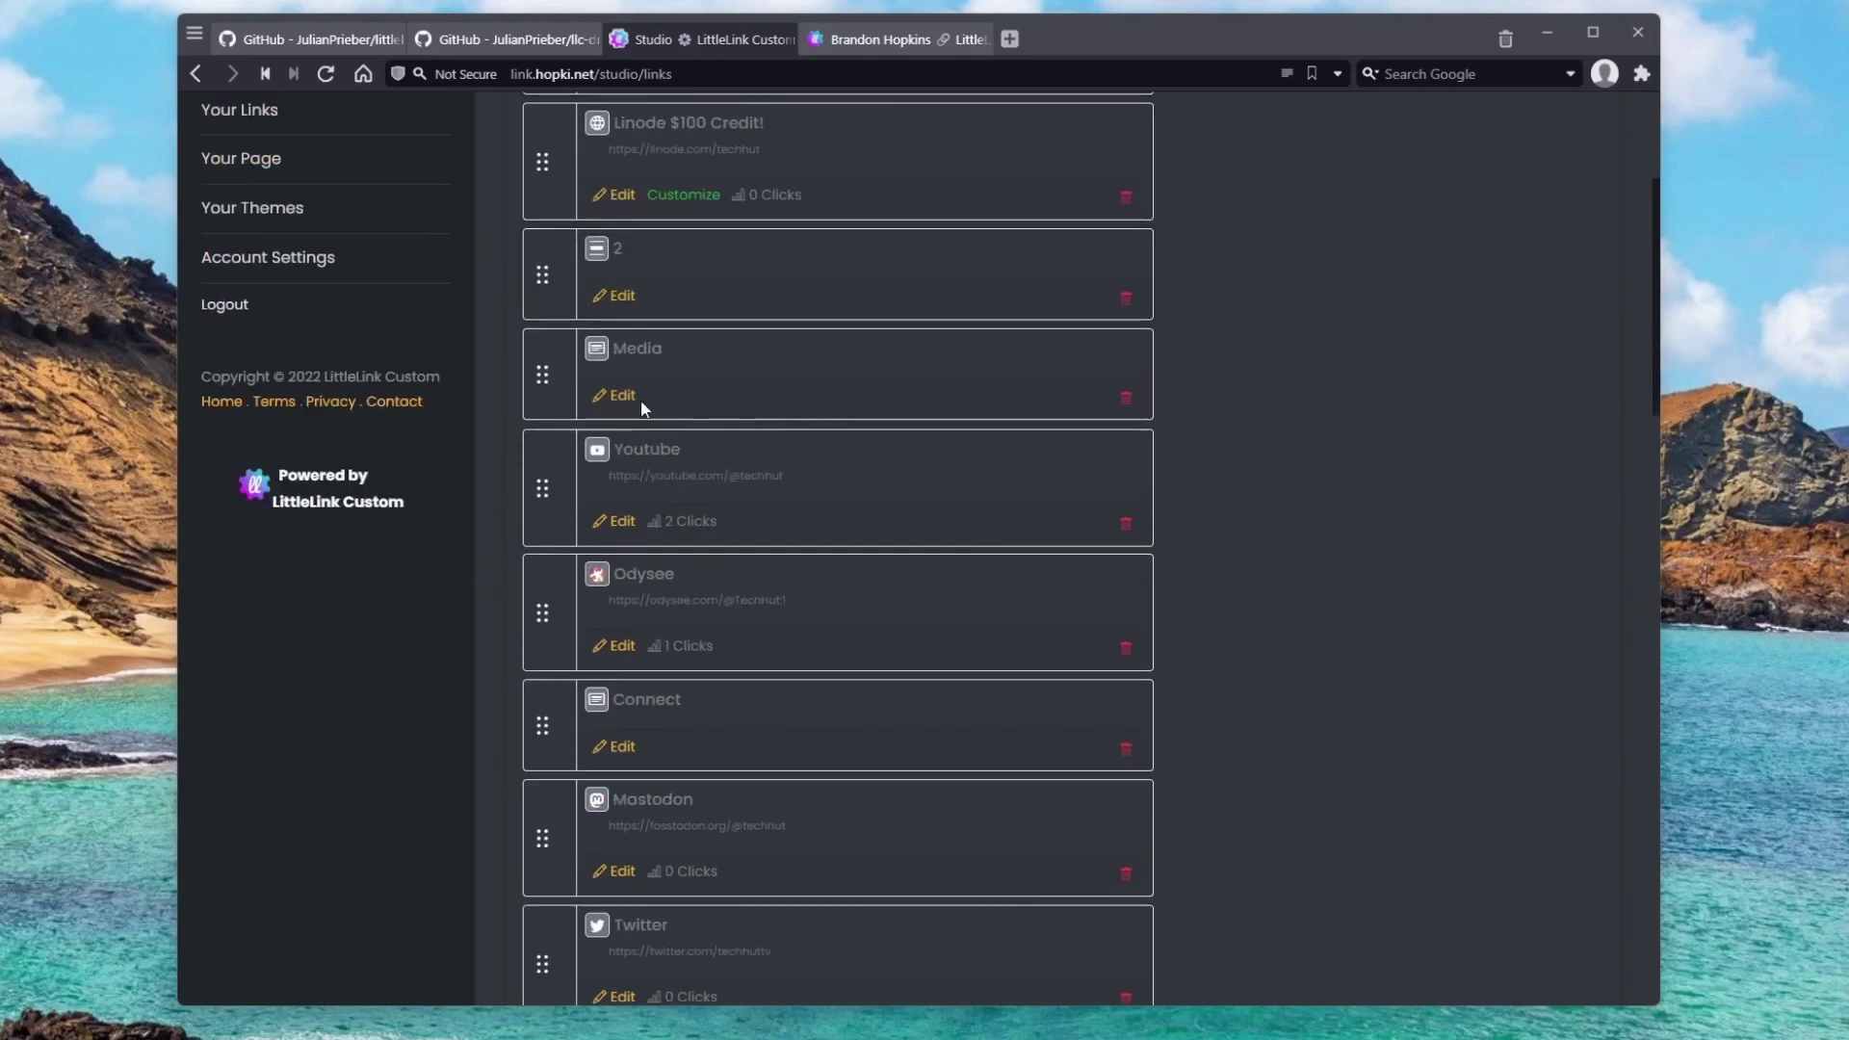
scroll(770, 478, down, 3)
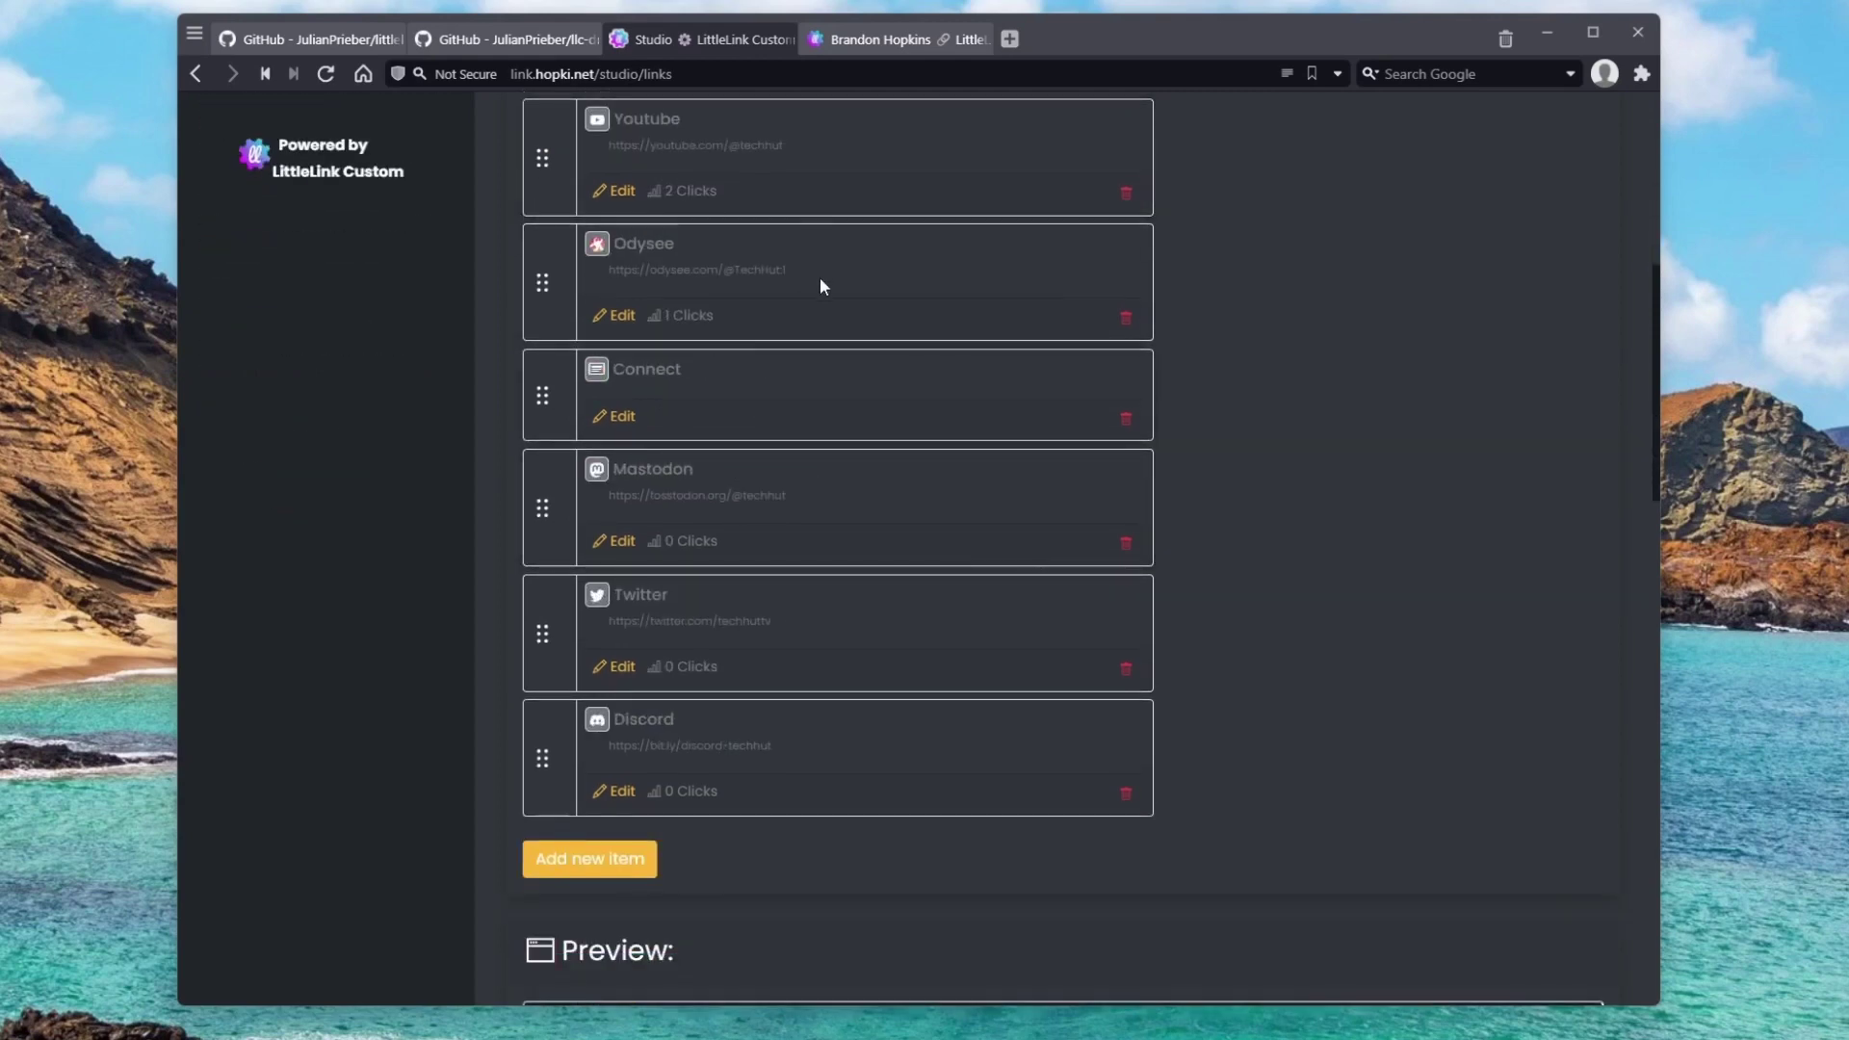
click(869, 41)
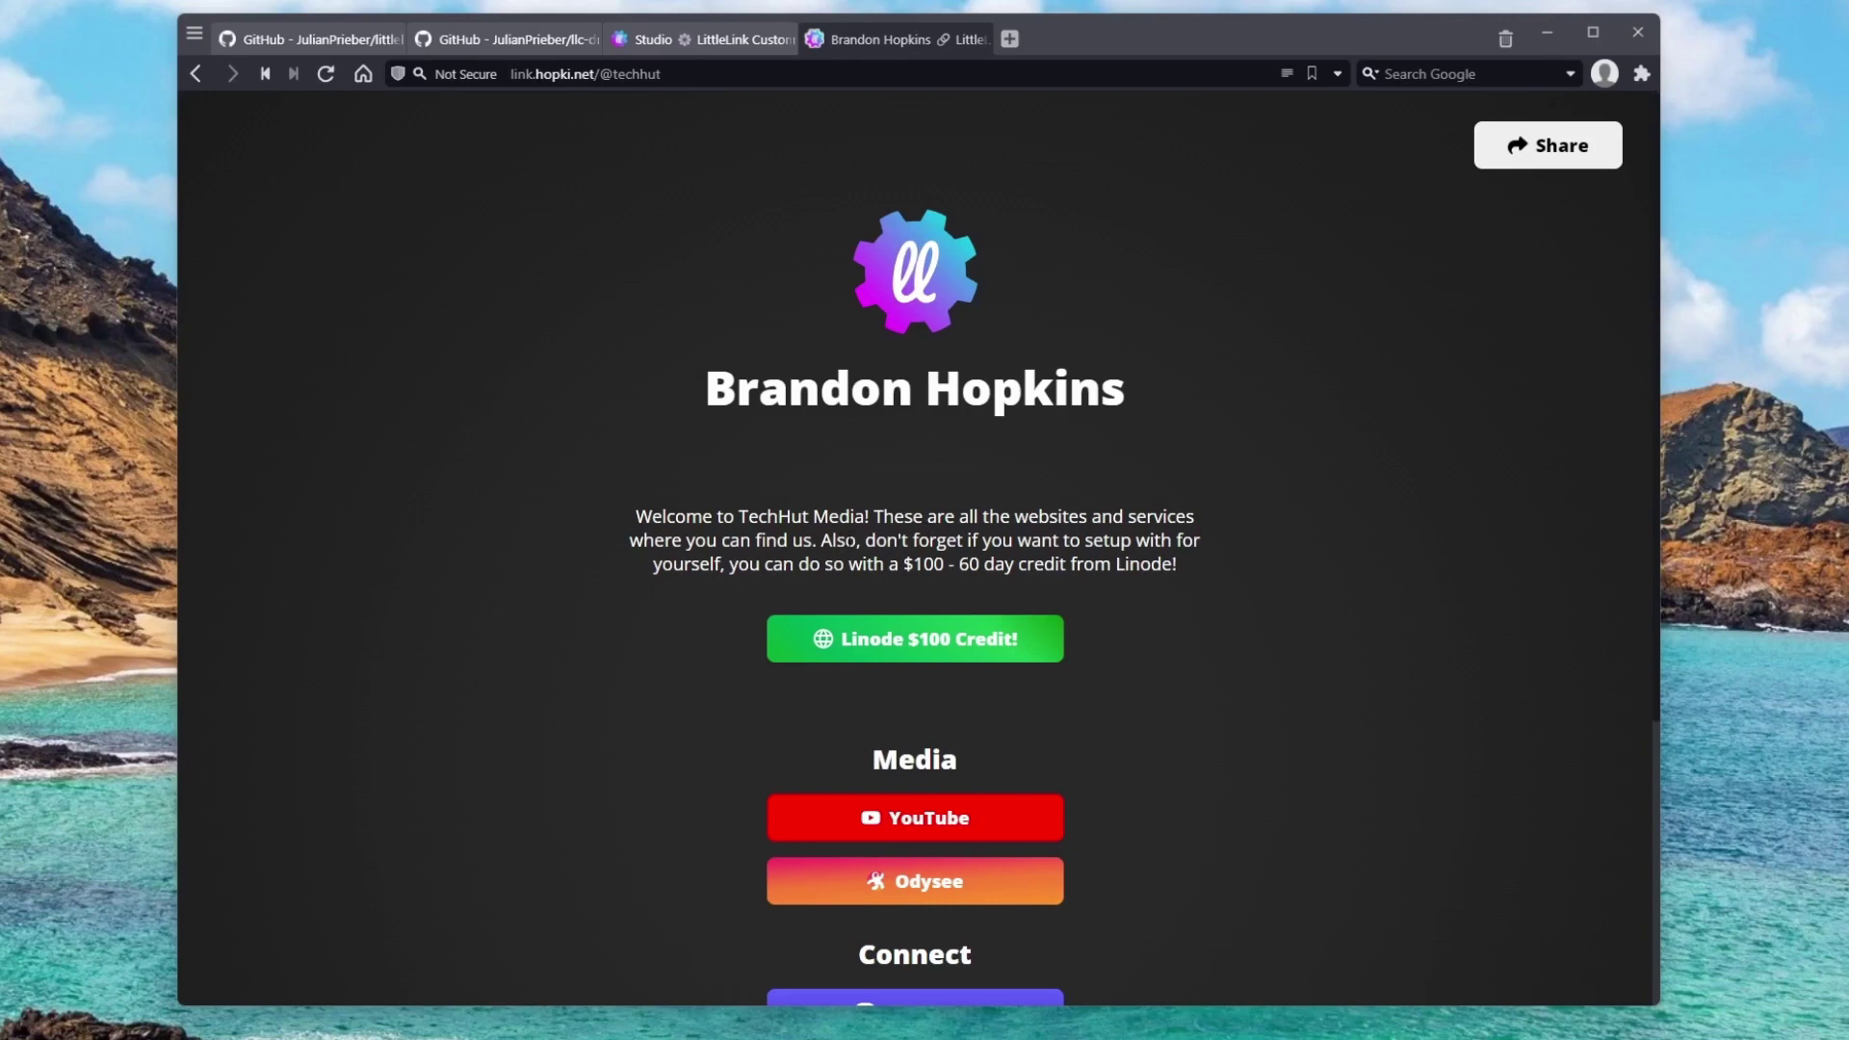
Select part of the welcome paragraph, deselect it, and return to the studio's My Links page.
drag(829, 542, 998, 566)
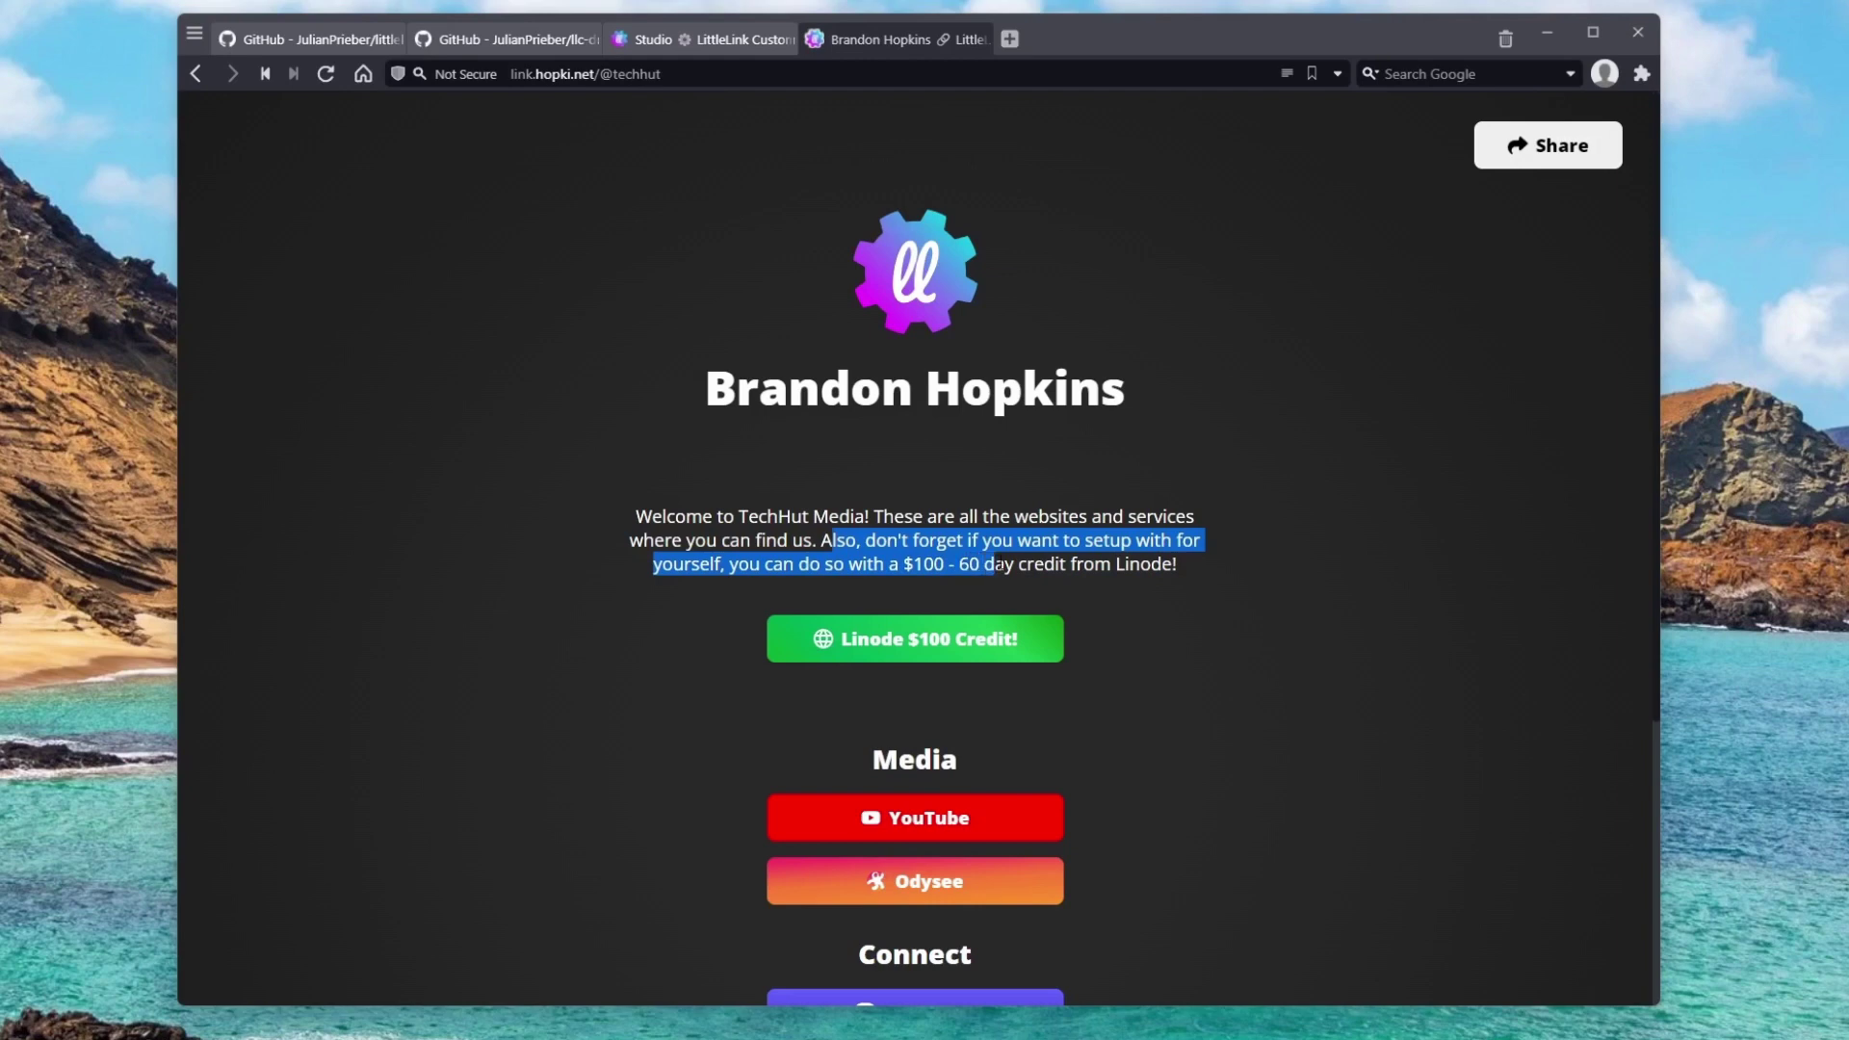
click(1063, 569)
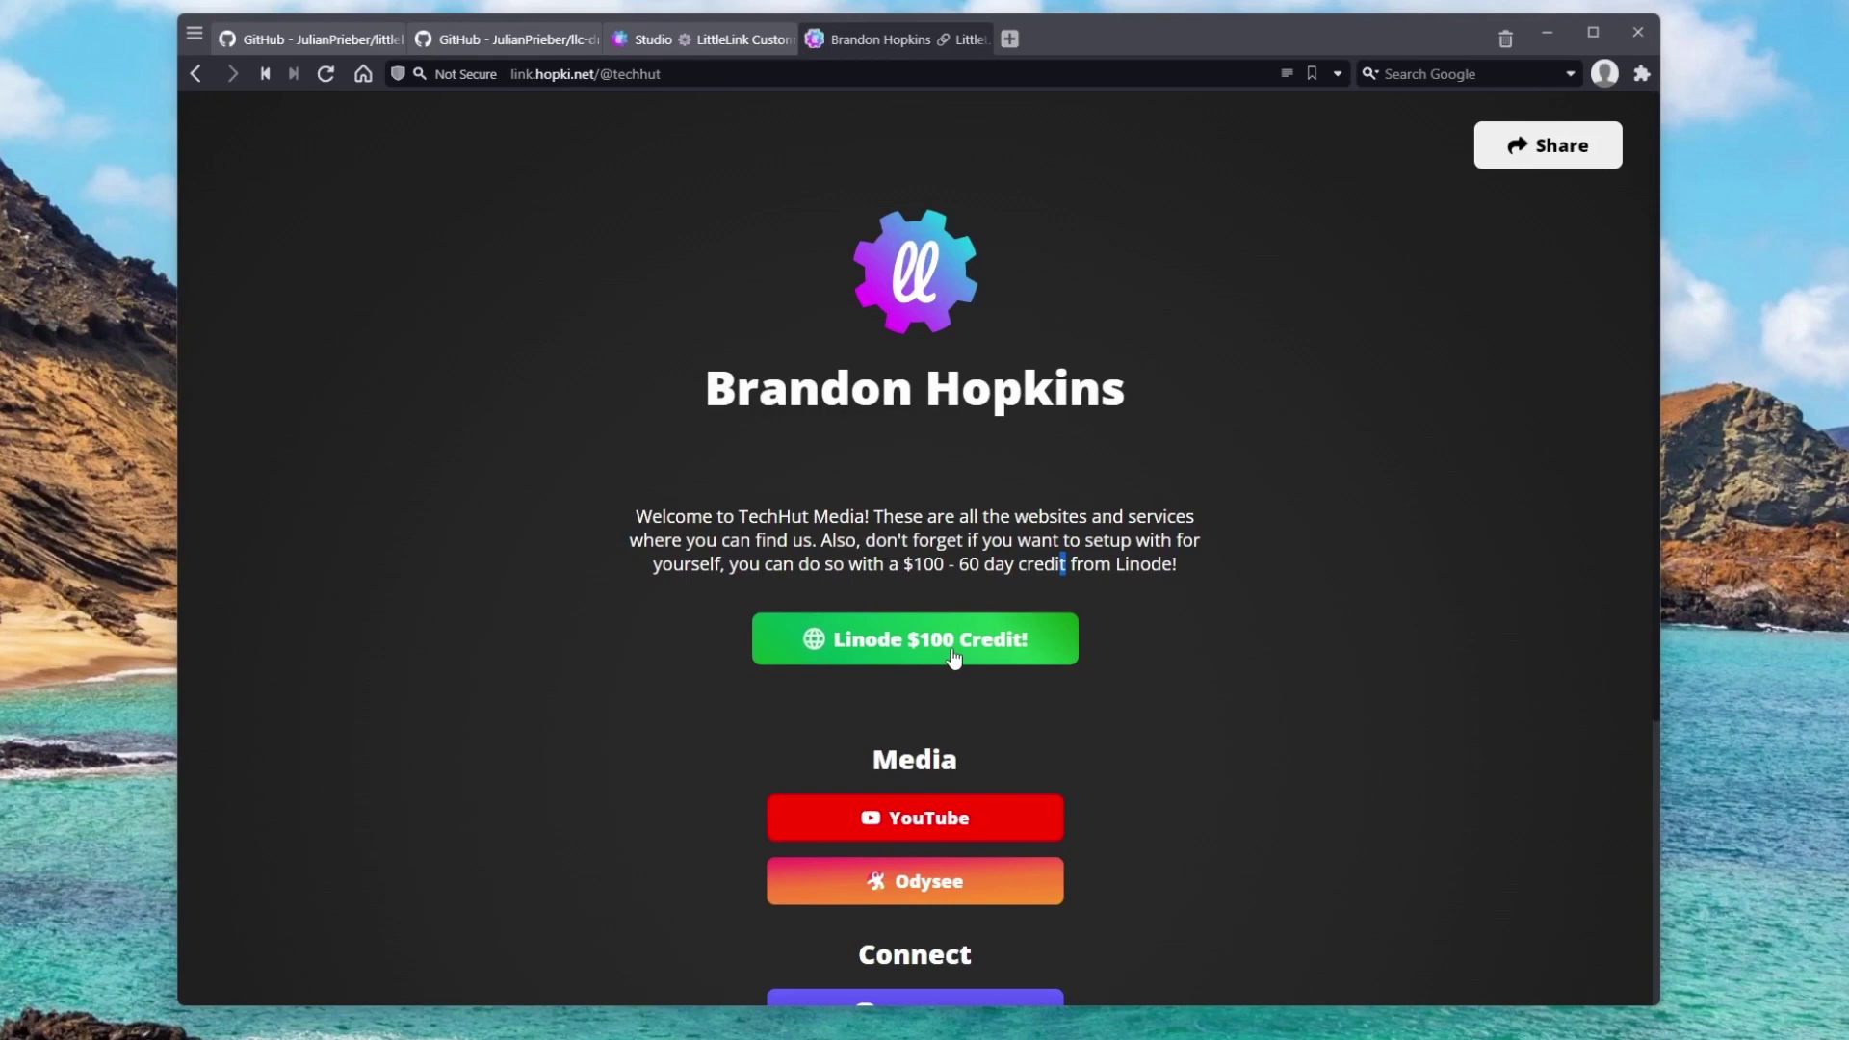
click(710, 40)
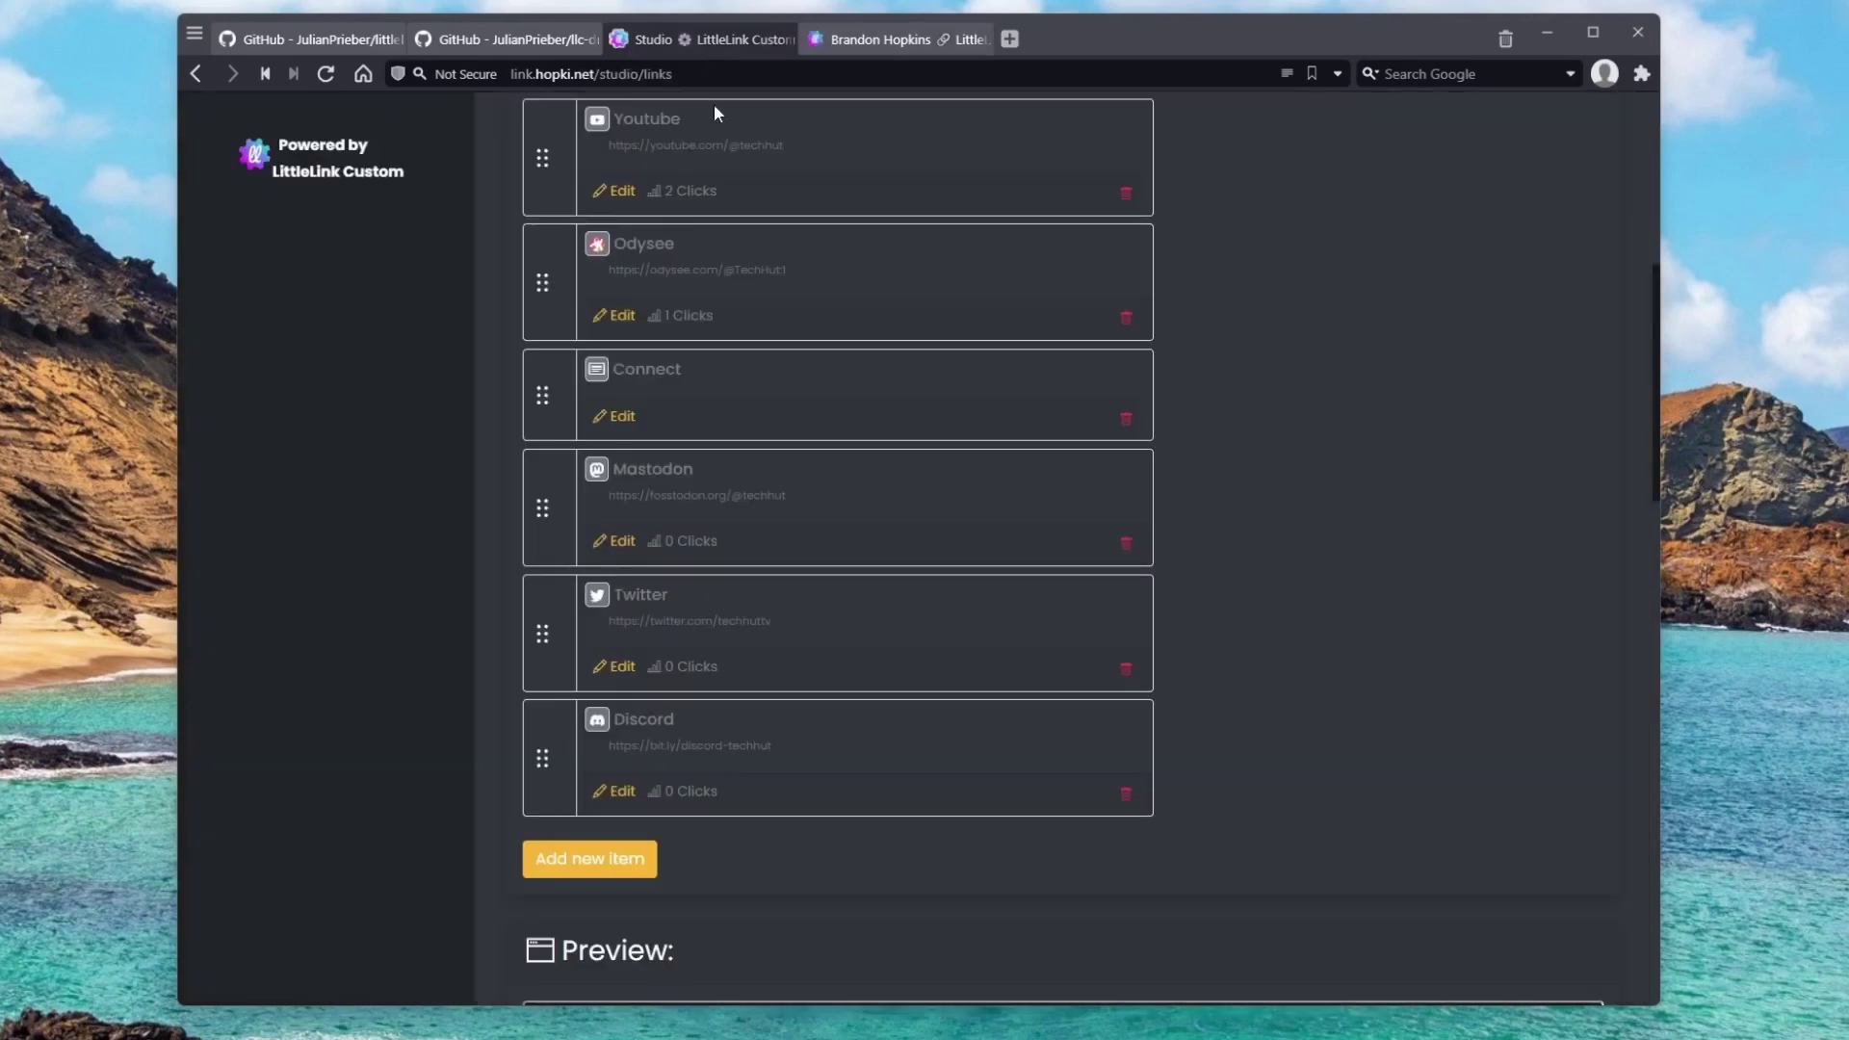
scroll(761, 281, up, 10)
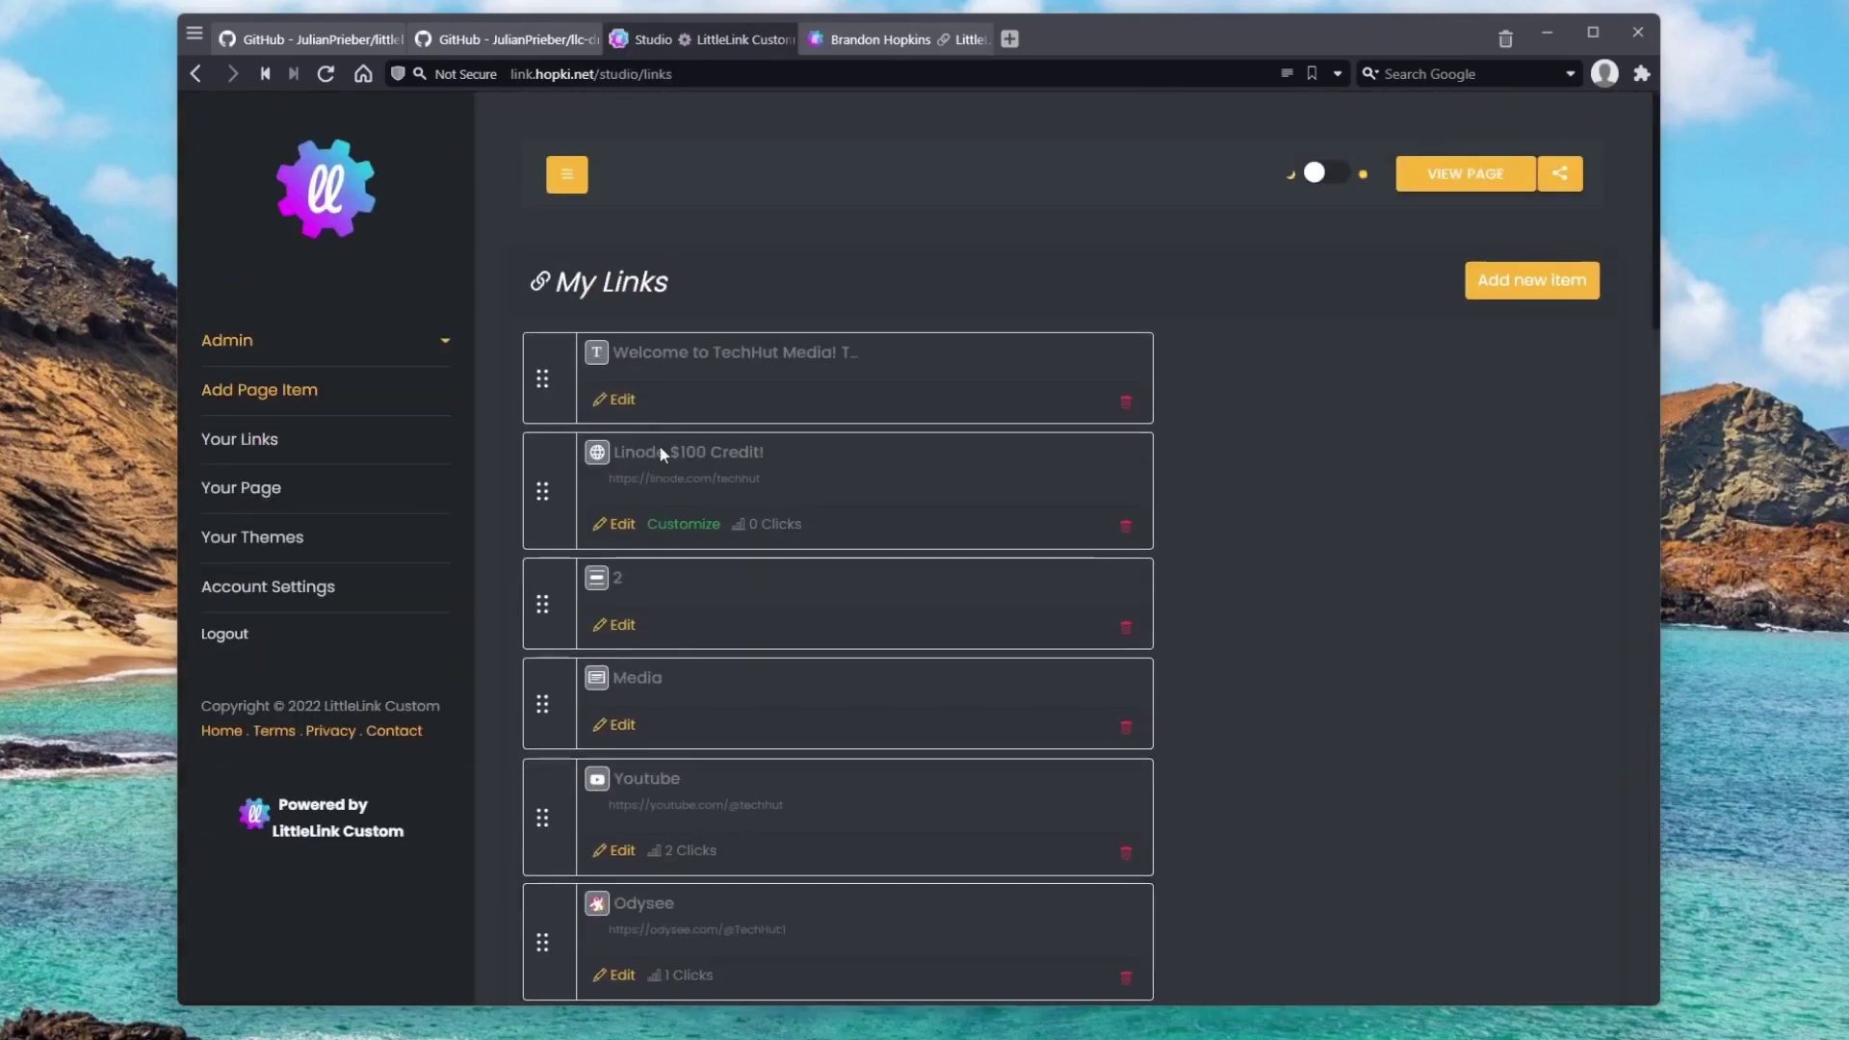
Open the Linode button's editor and keep its text colour white.
click(683, 524)
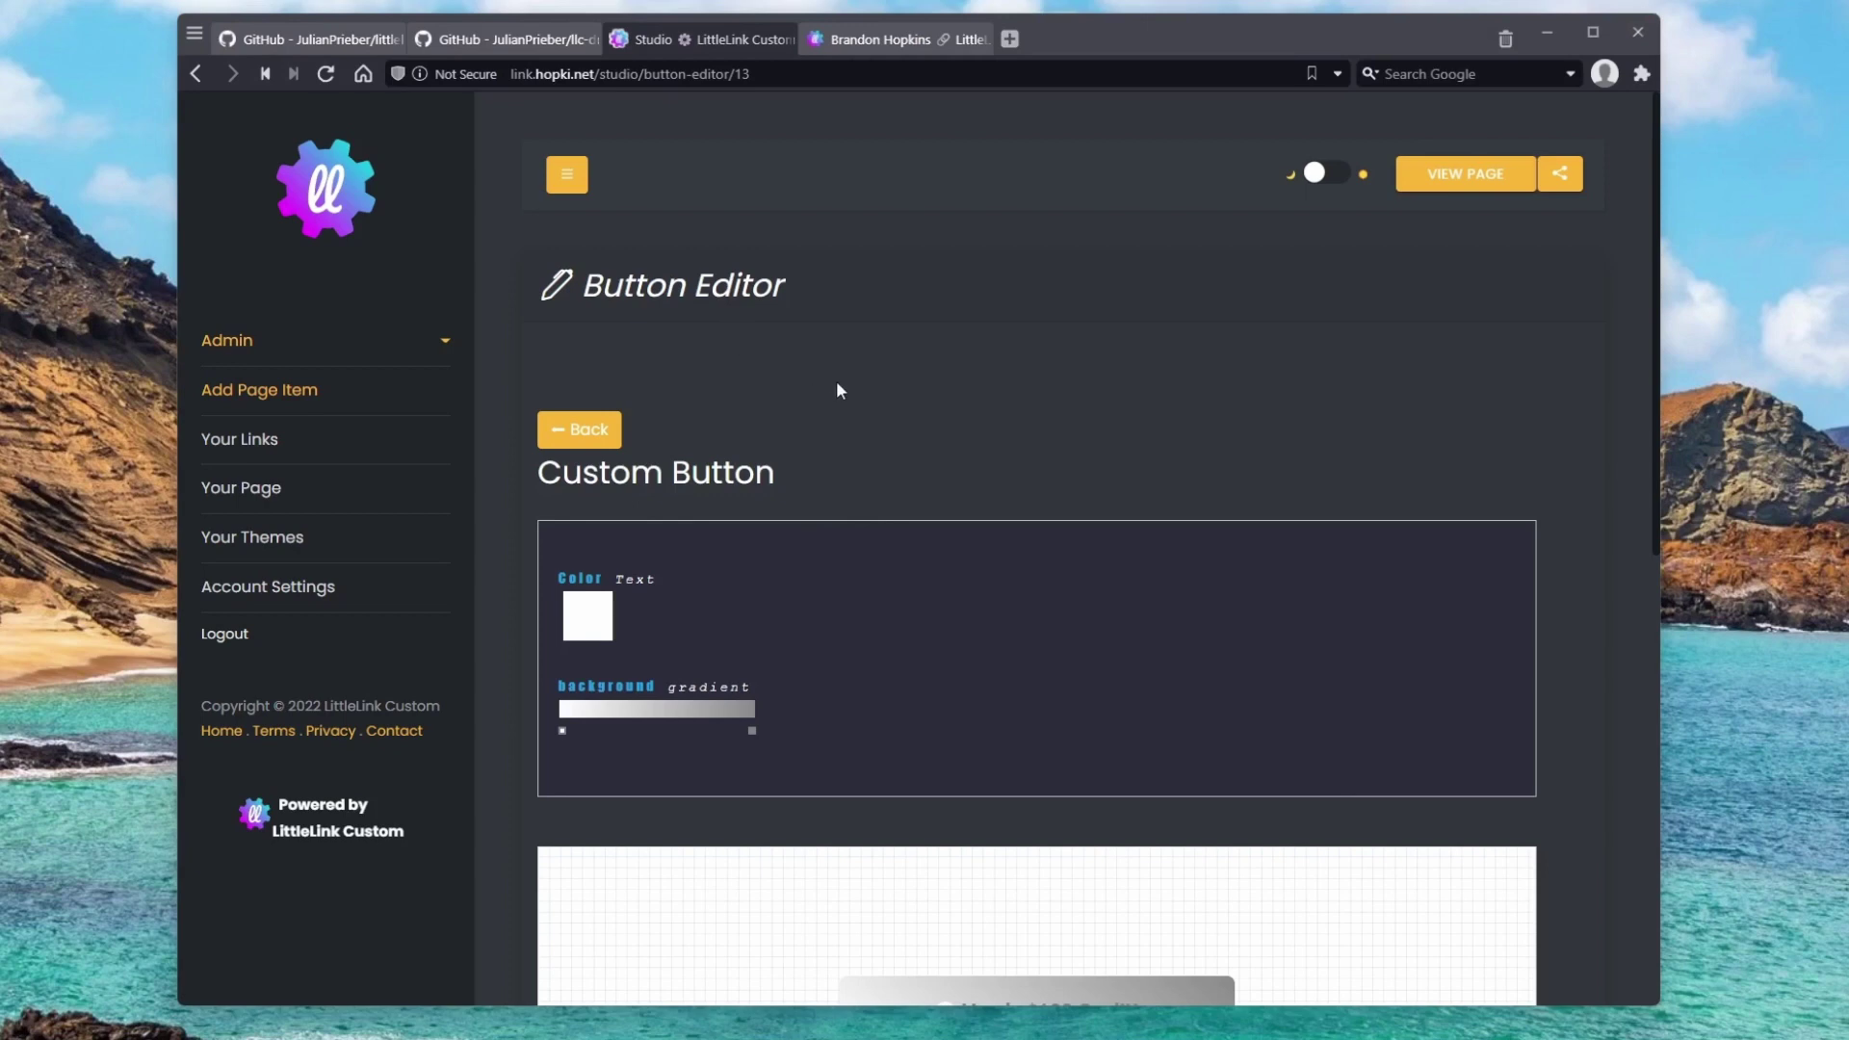
scroll(838, 390, down, 3)
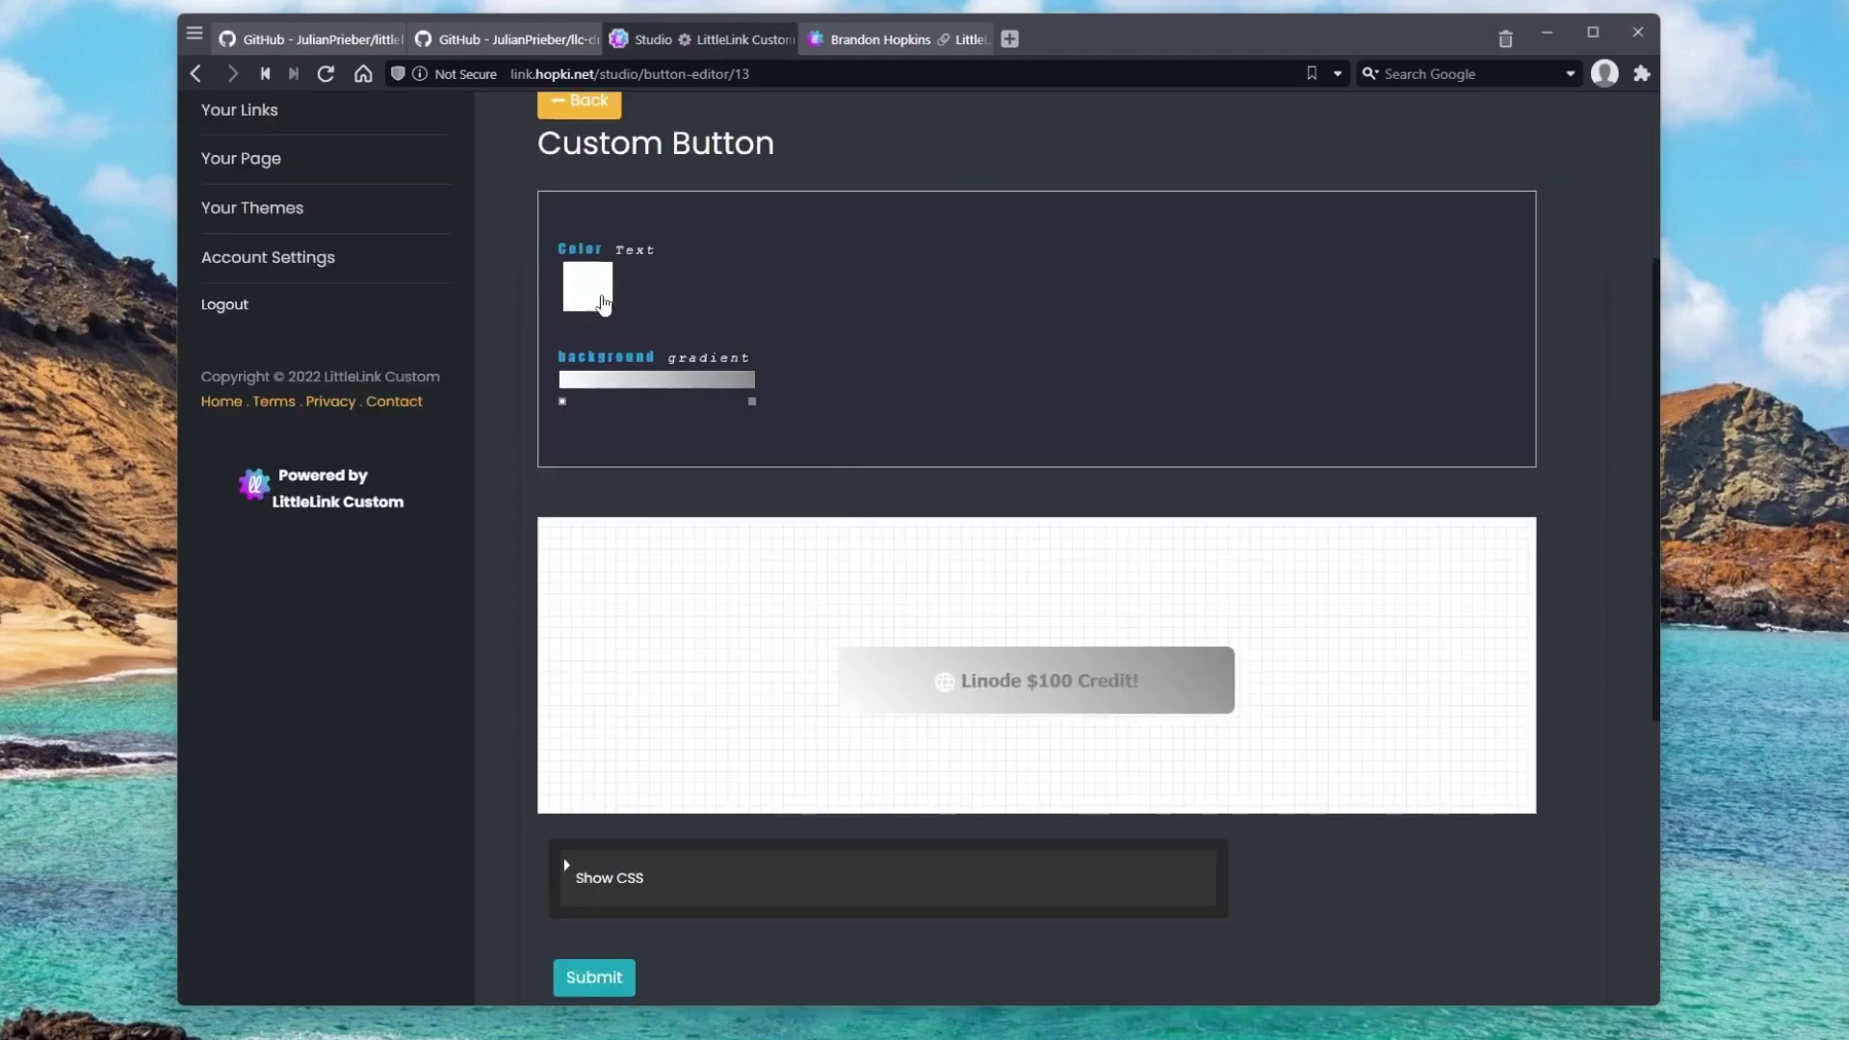
click(597, 298)
drag(589, 333, 536, 317)
click(826, 294)
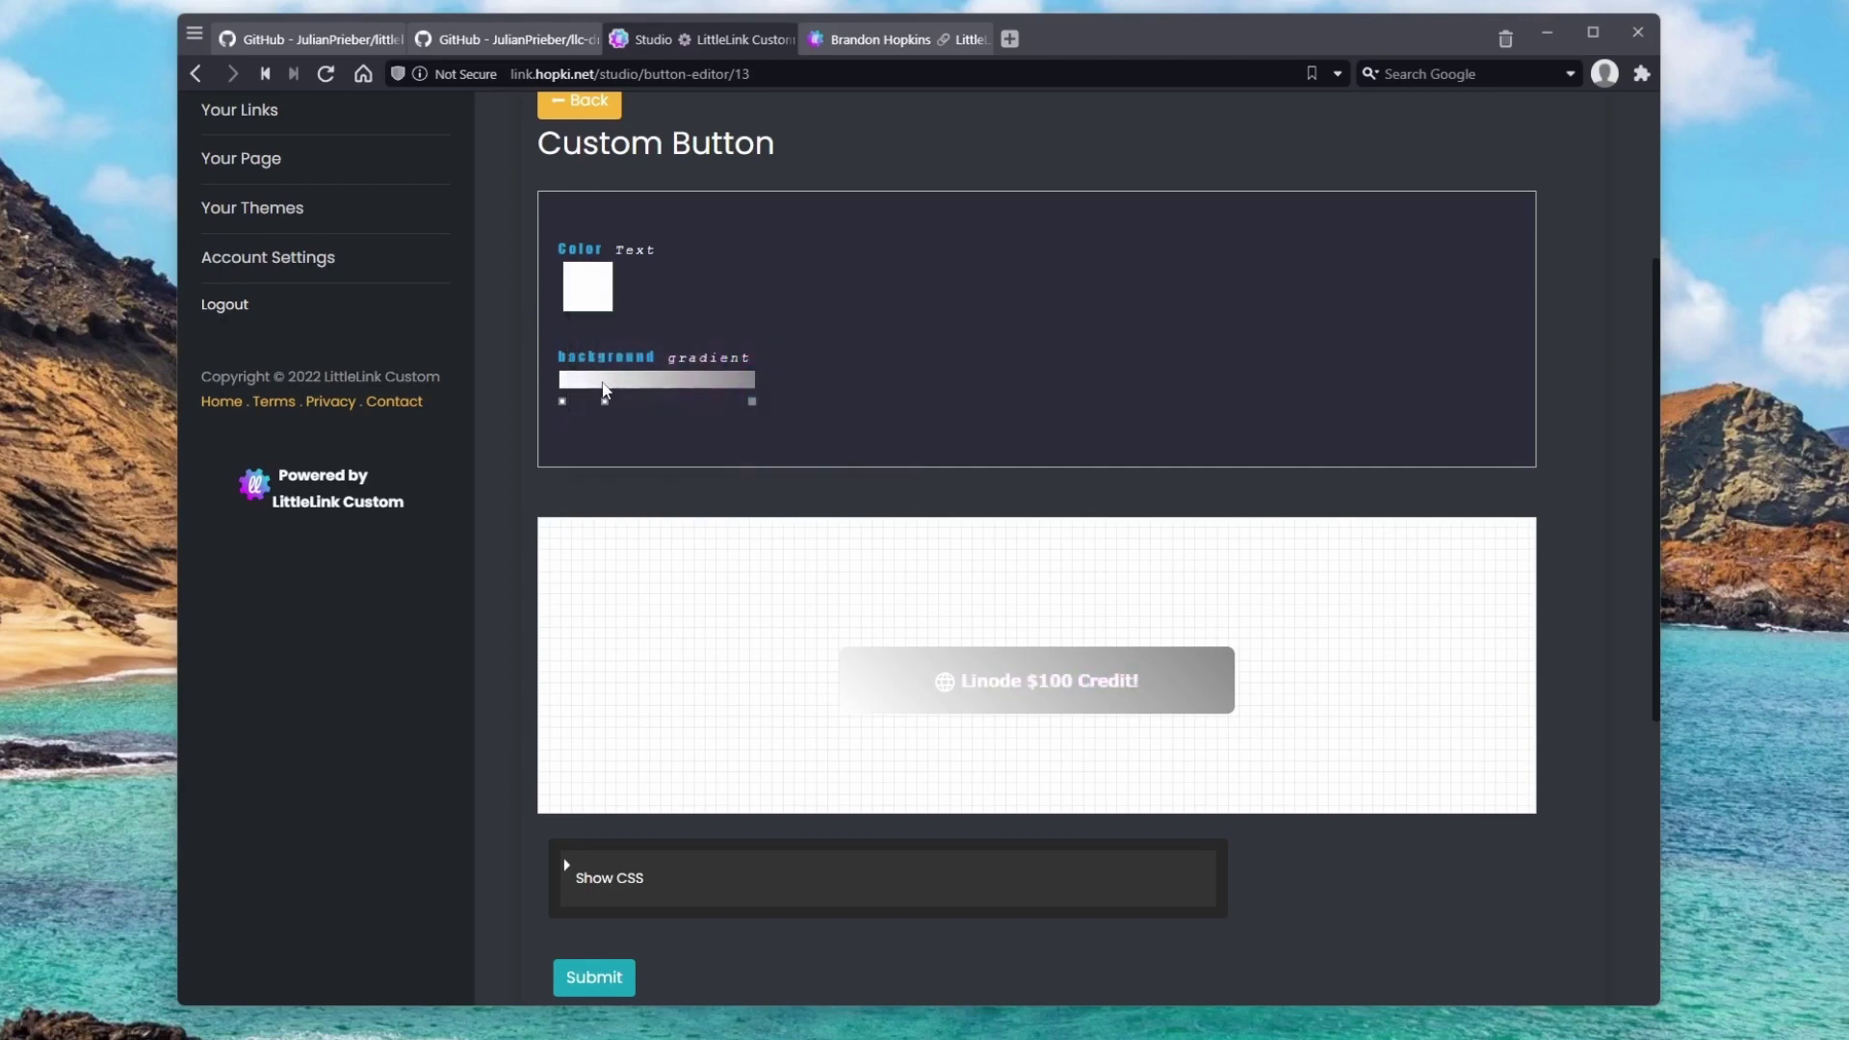
Make the first background gradient stop green and the last stop dark green.
click(706, 382)
drag(763, 570, 749, 553)
drag(708, 482, 711, 507)
click(752, 401)
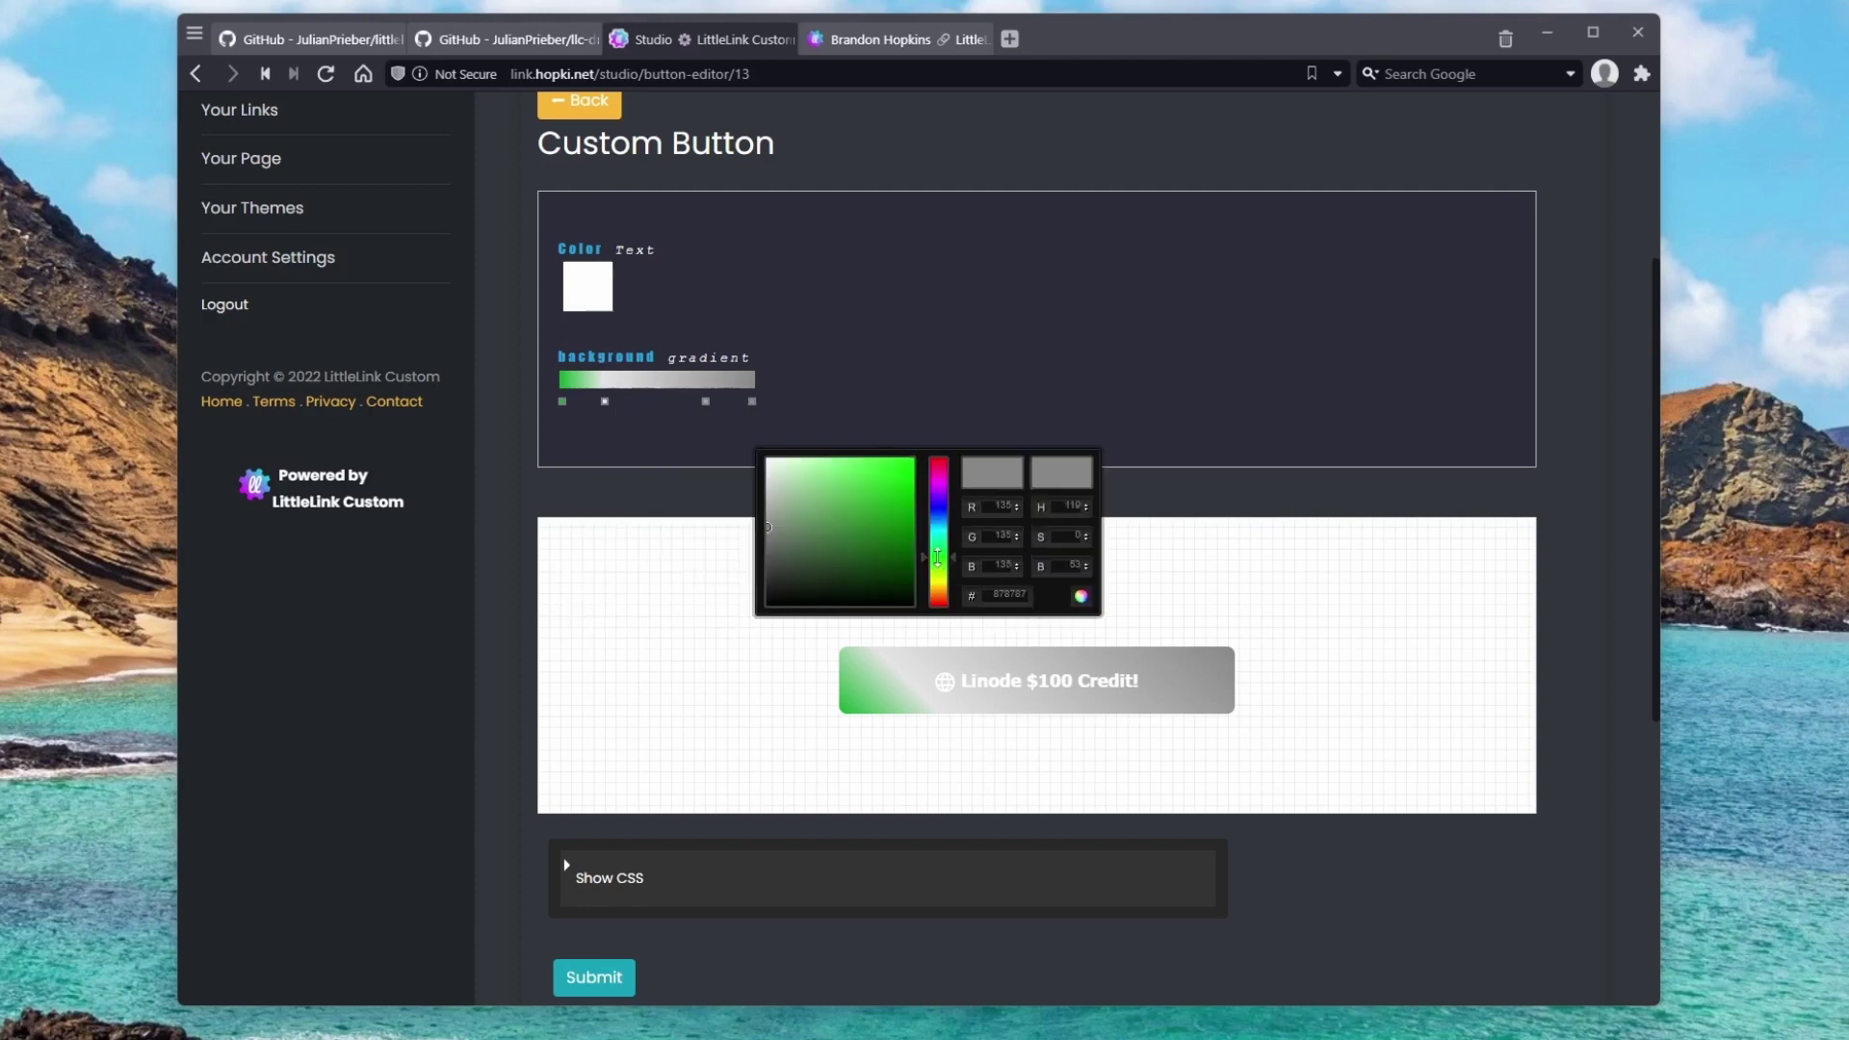
click(903, 551)
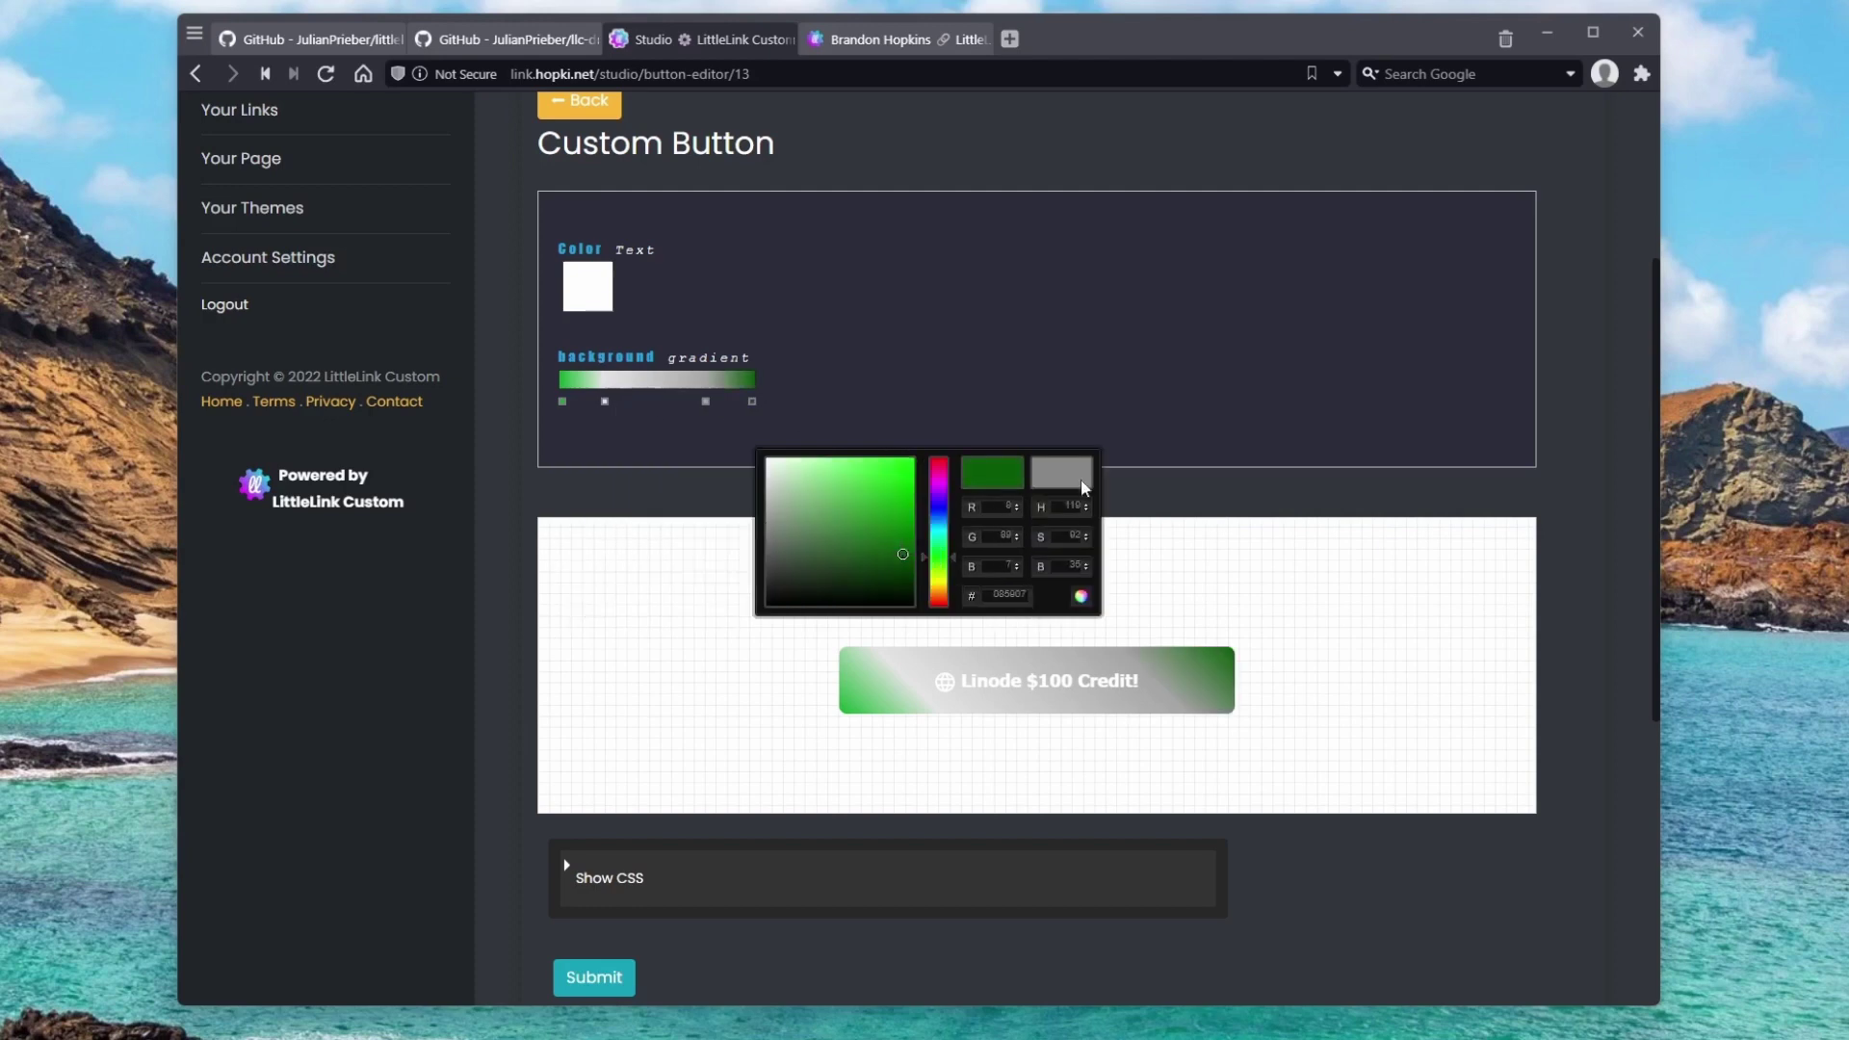
Recolour the third, second and fourth gradient stops in bright, regular and medium green.
click(706, 401)
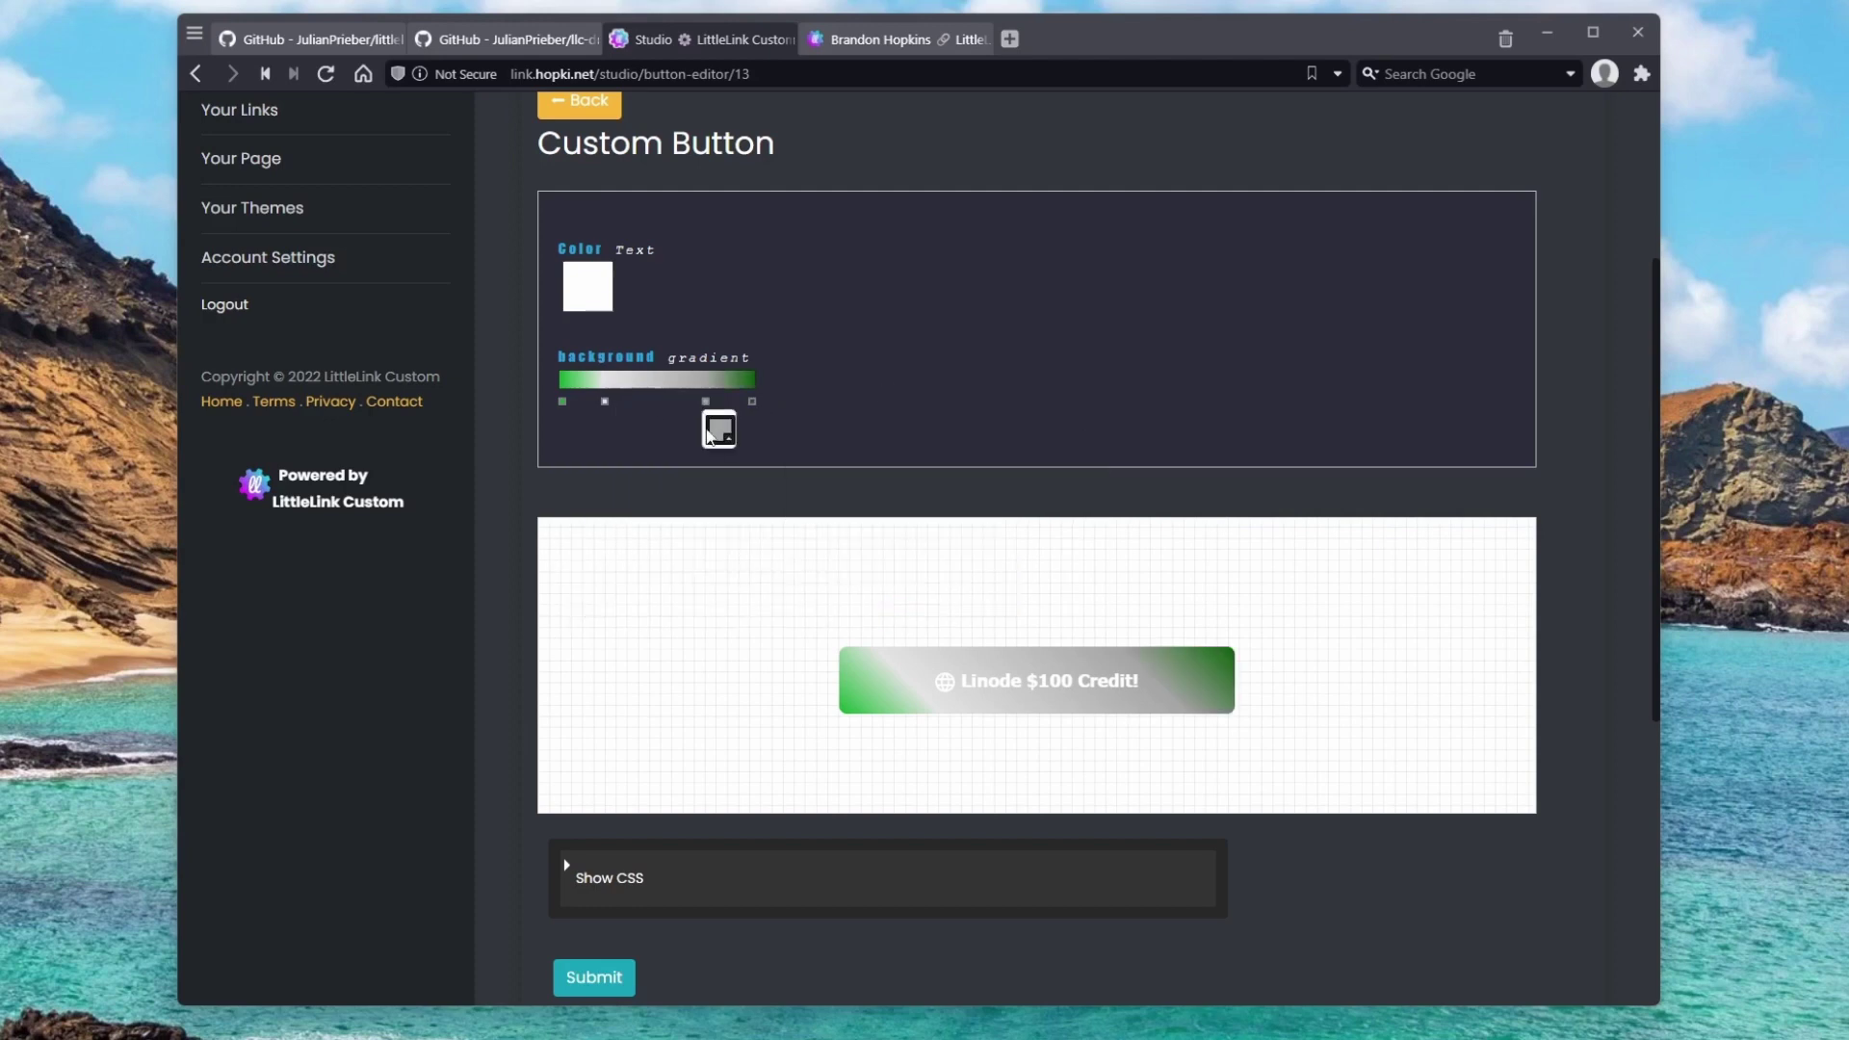
click(706, 401)
click(850, 476)
drag(851, 476, 843, 488)
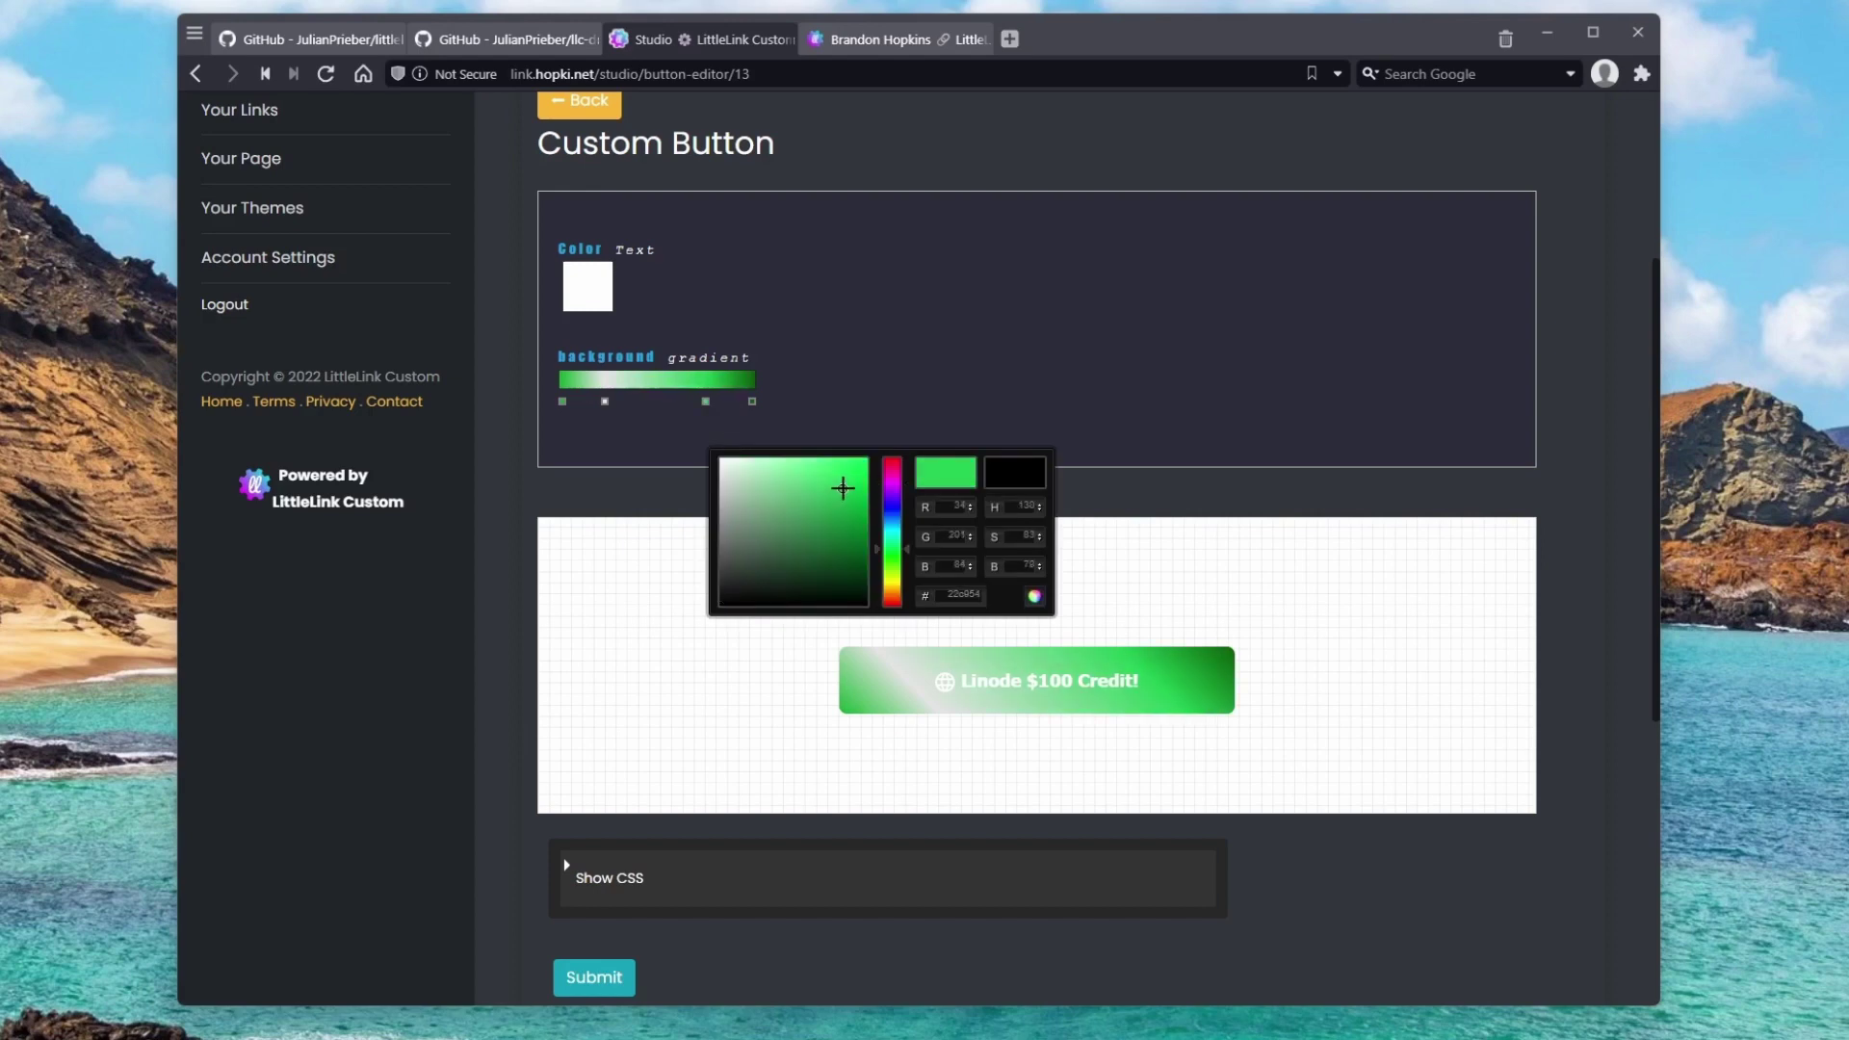
click(605, 400)
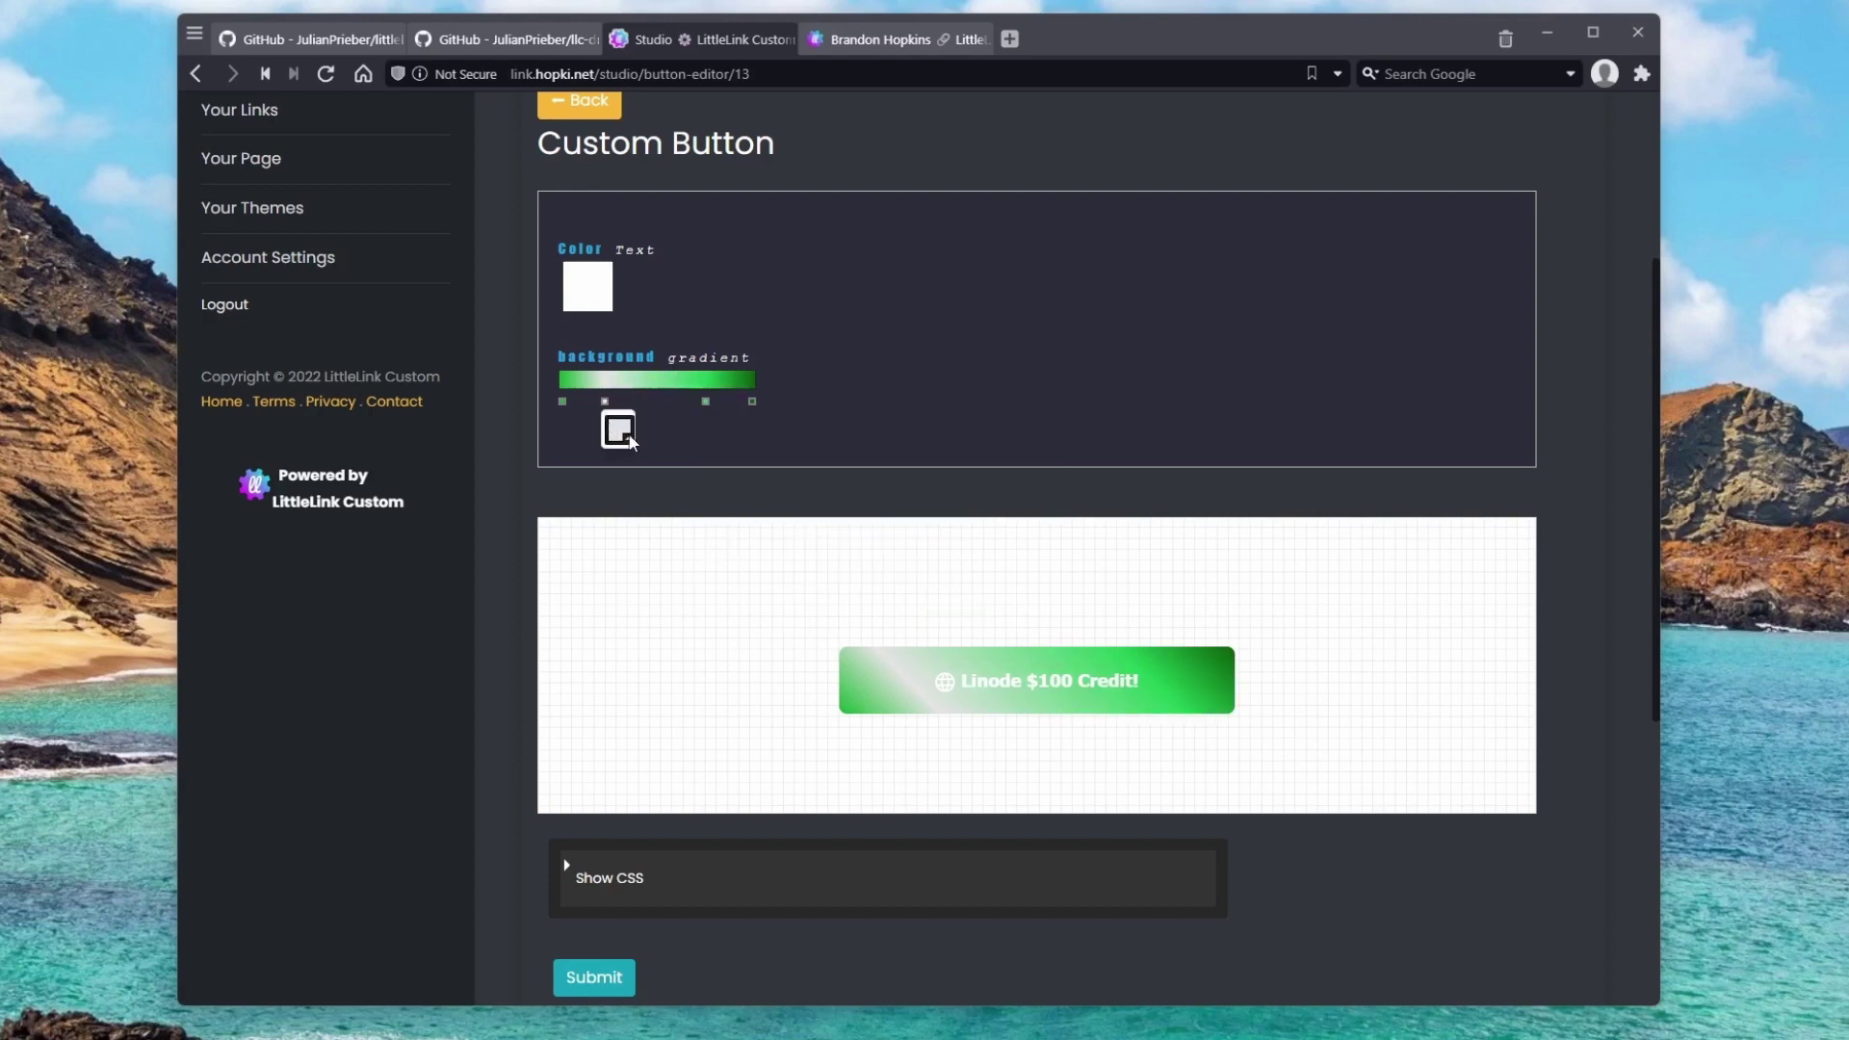
click(607, 403)
click(766, 503)
click(751, 402)
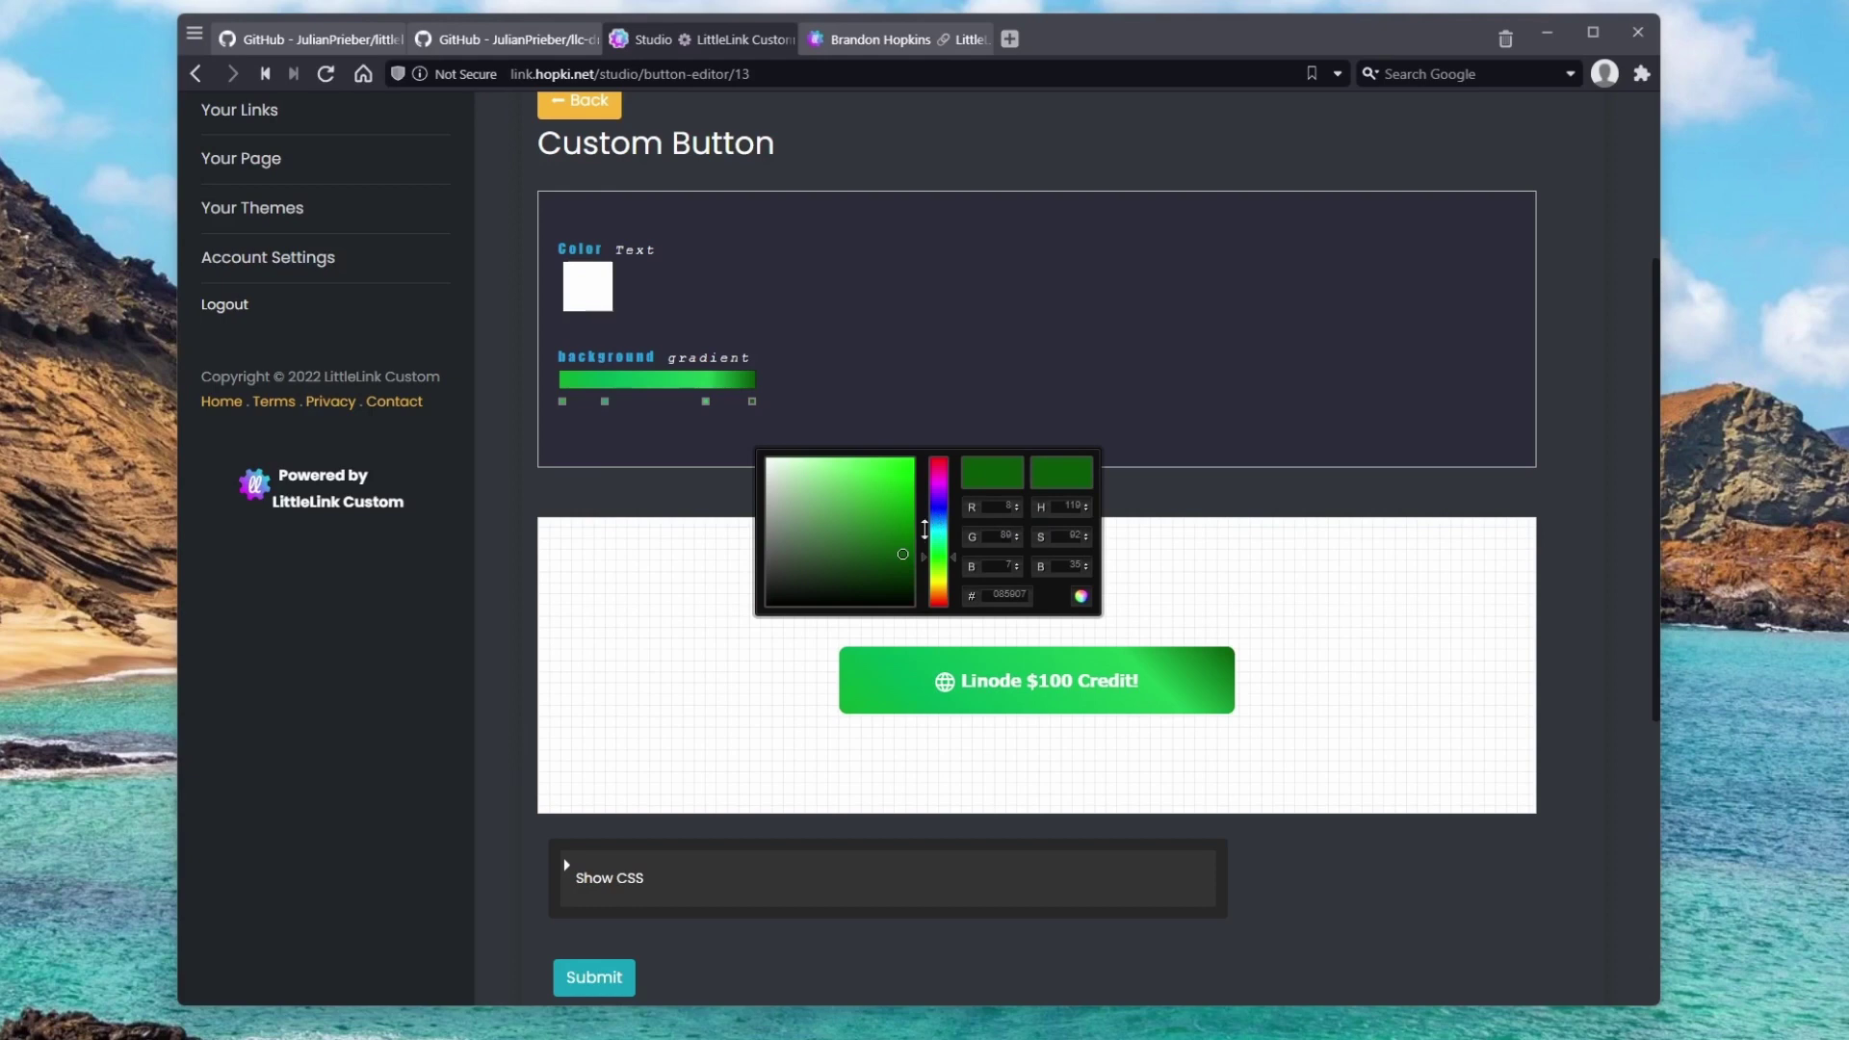
drag(920, 529, 901, 517)
click(1035, 344)
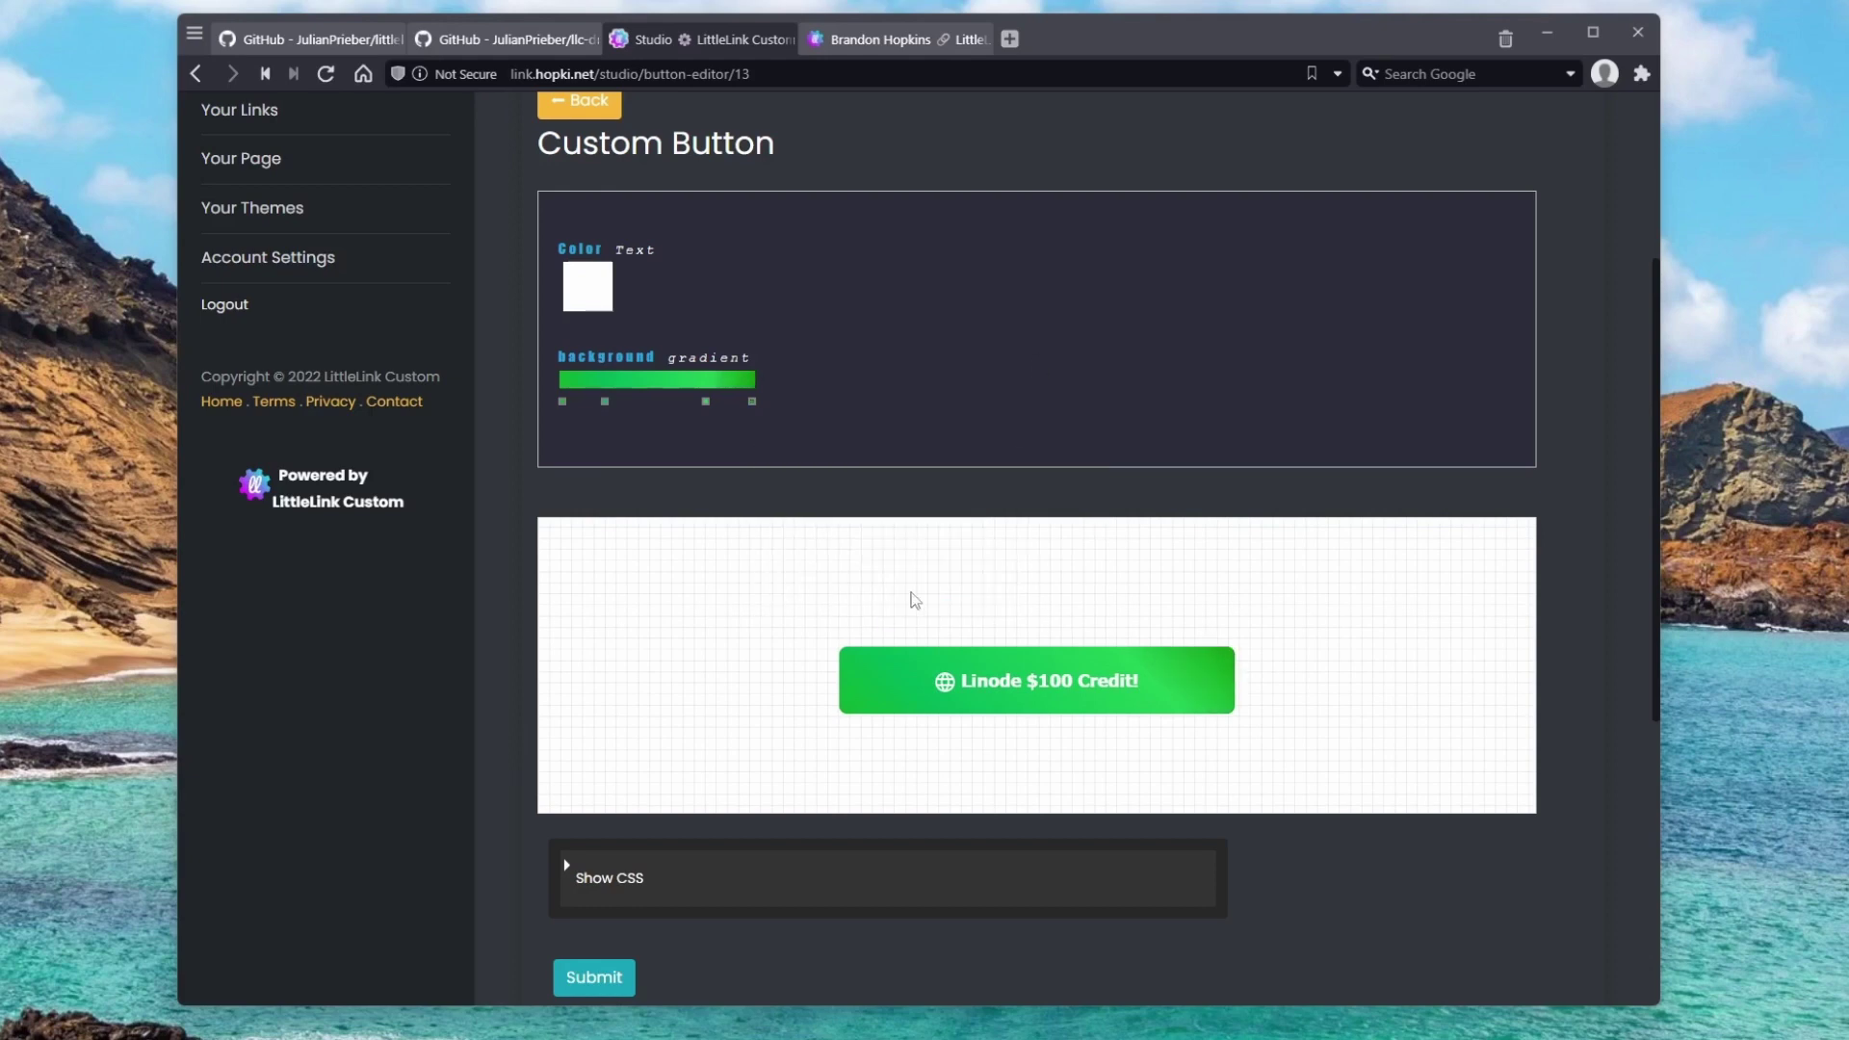
scroll(792, 684, down, 3)
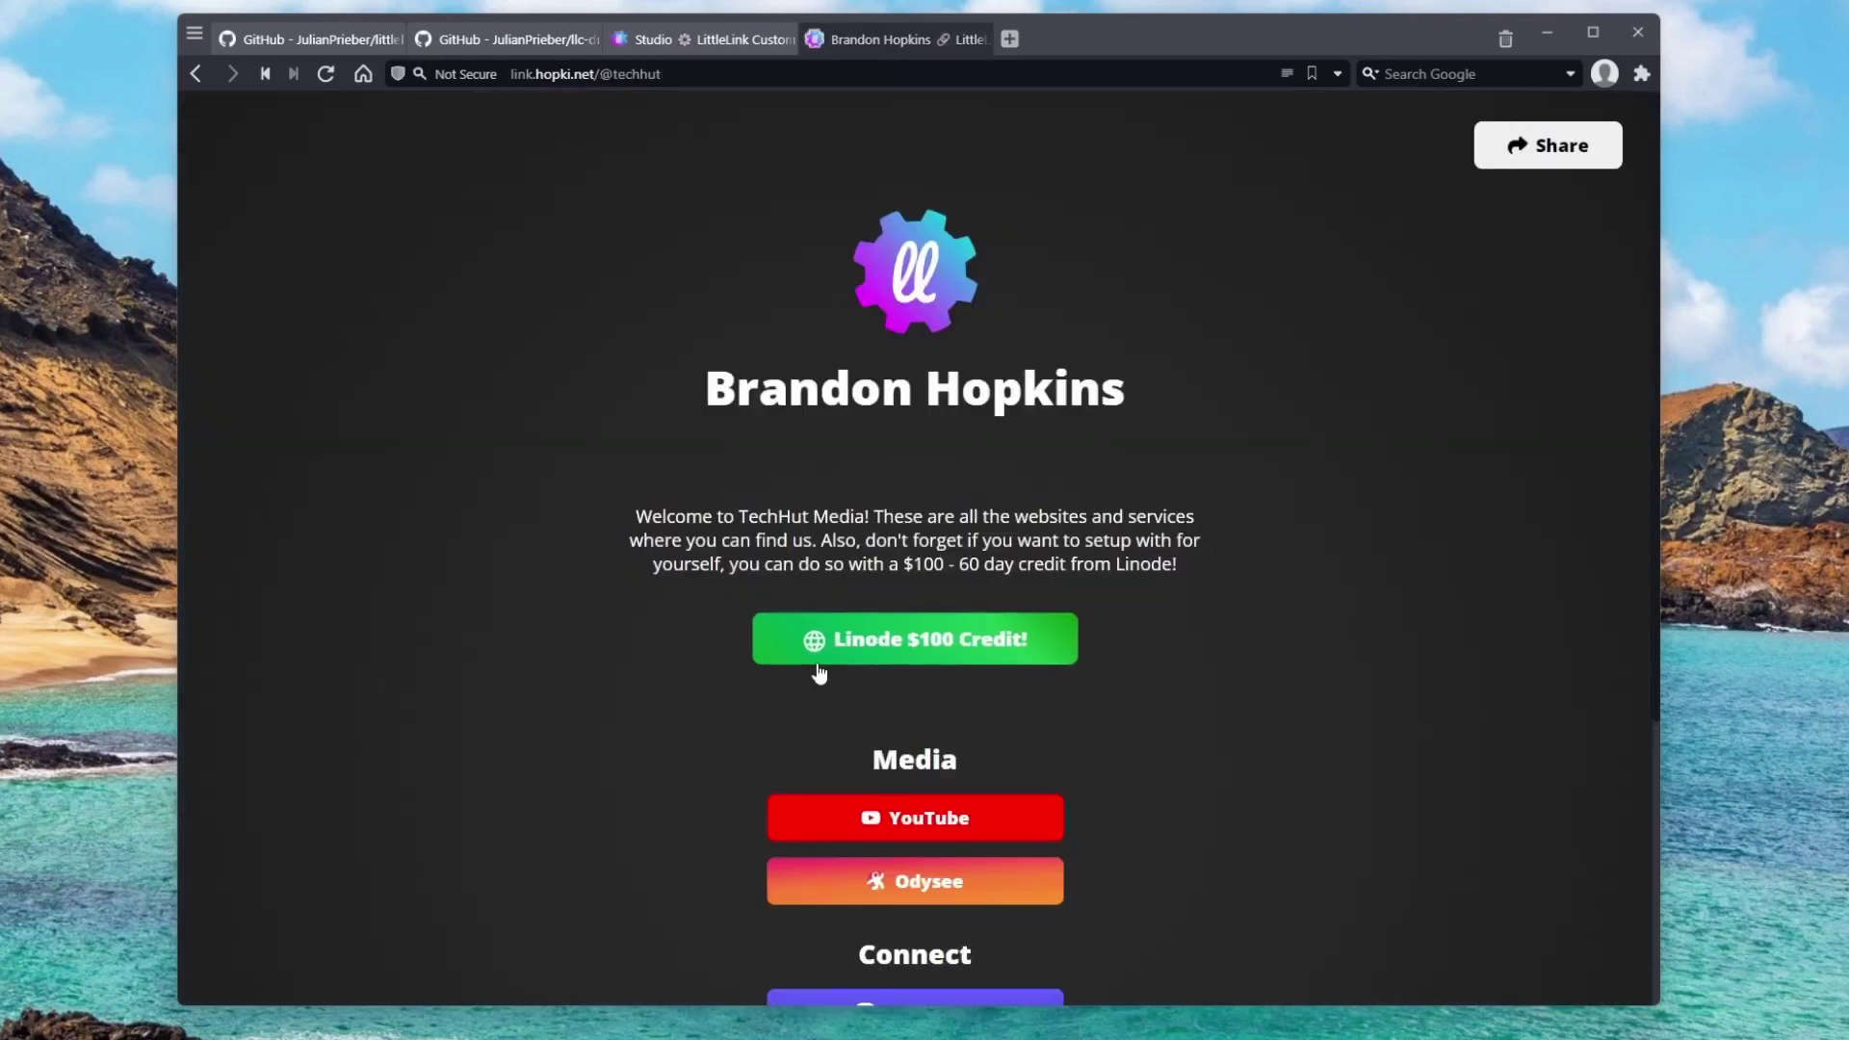
Inspect the public profile's green Linode button and its Media and Connect sections.
scroll(1000, 672, down, 3)
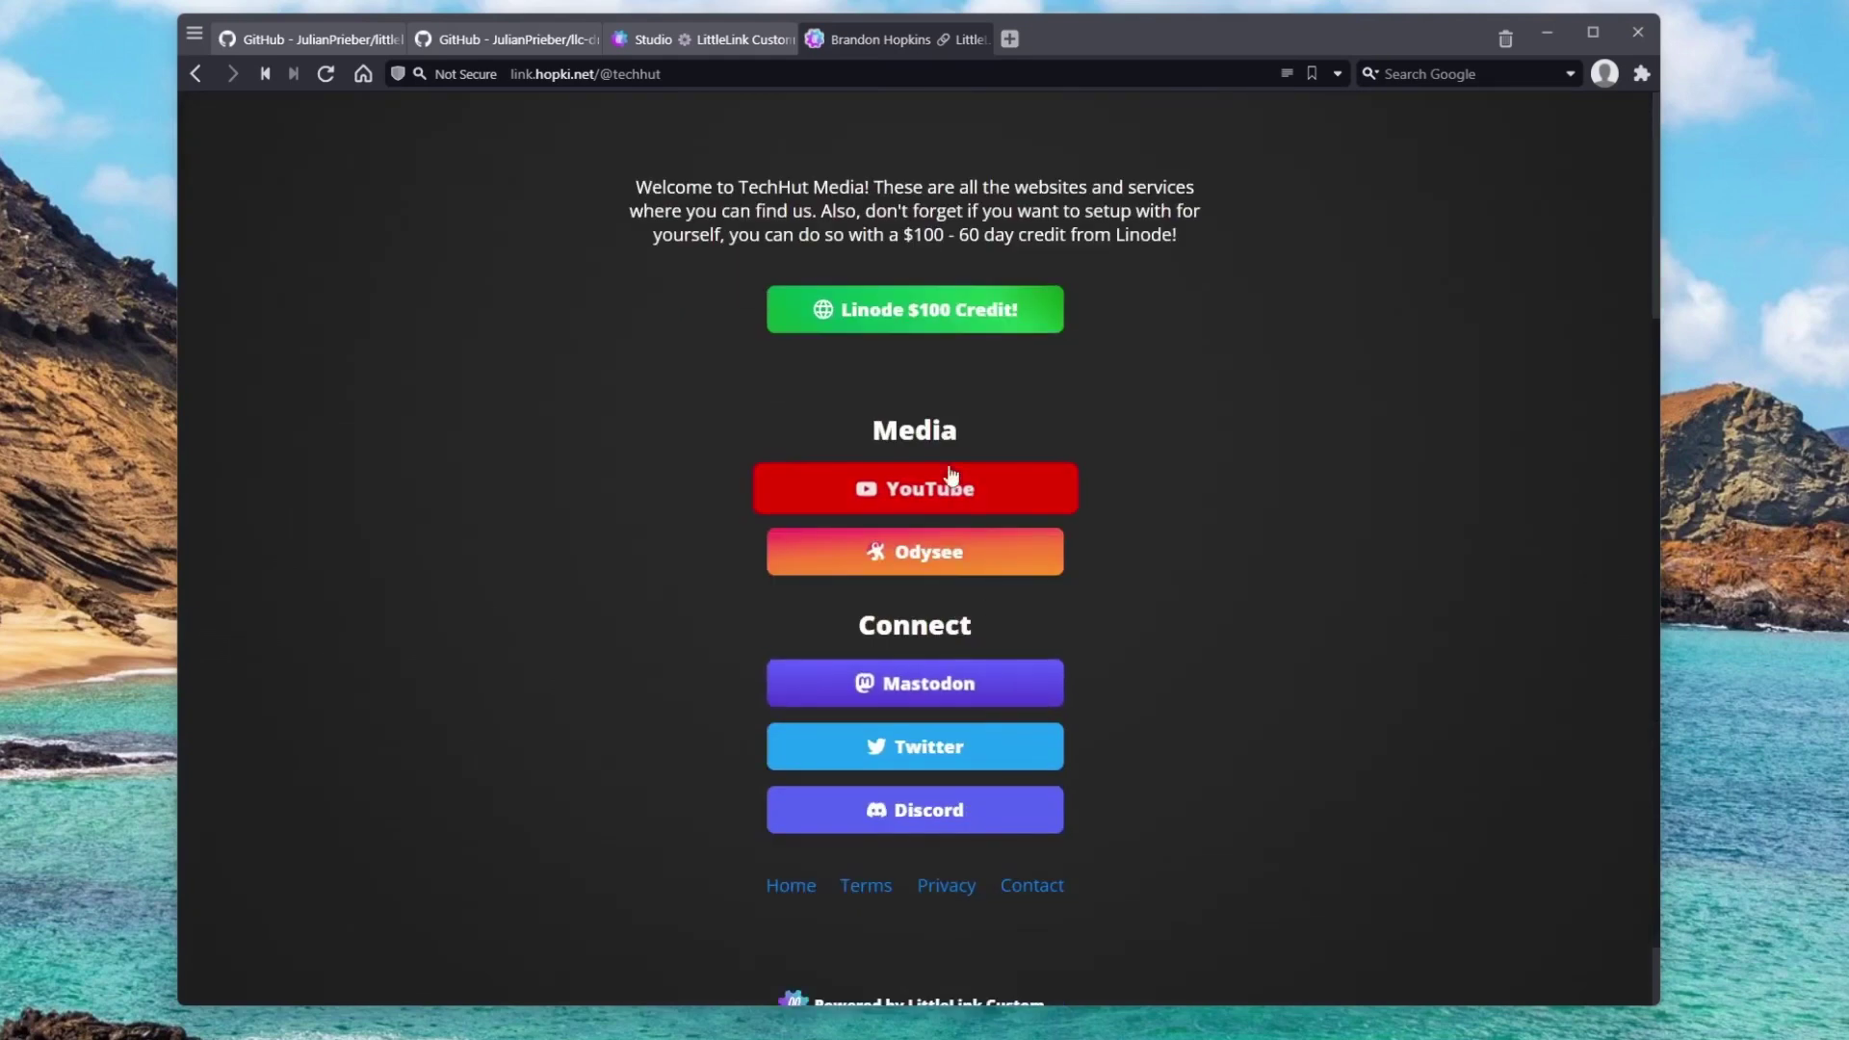
drag(893, 431, 959, 434)
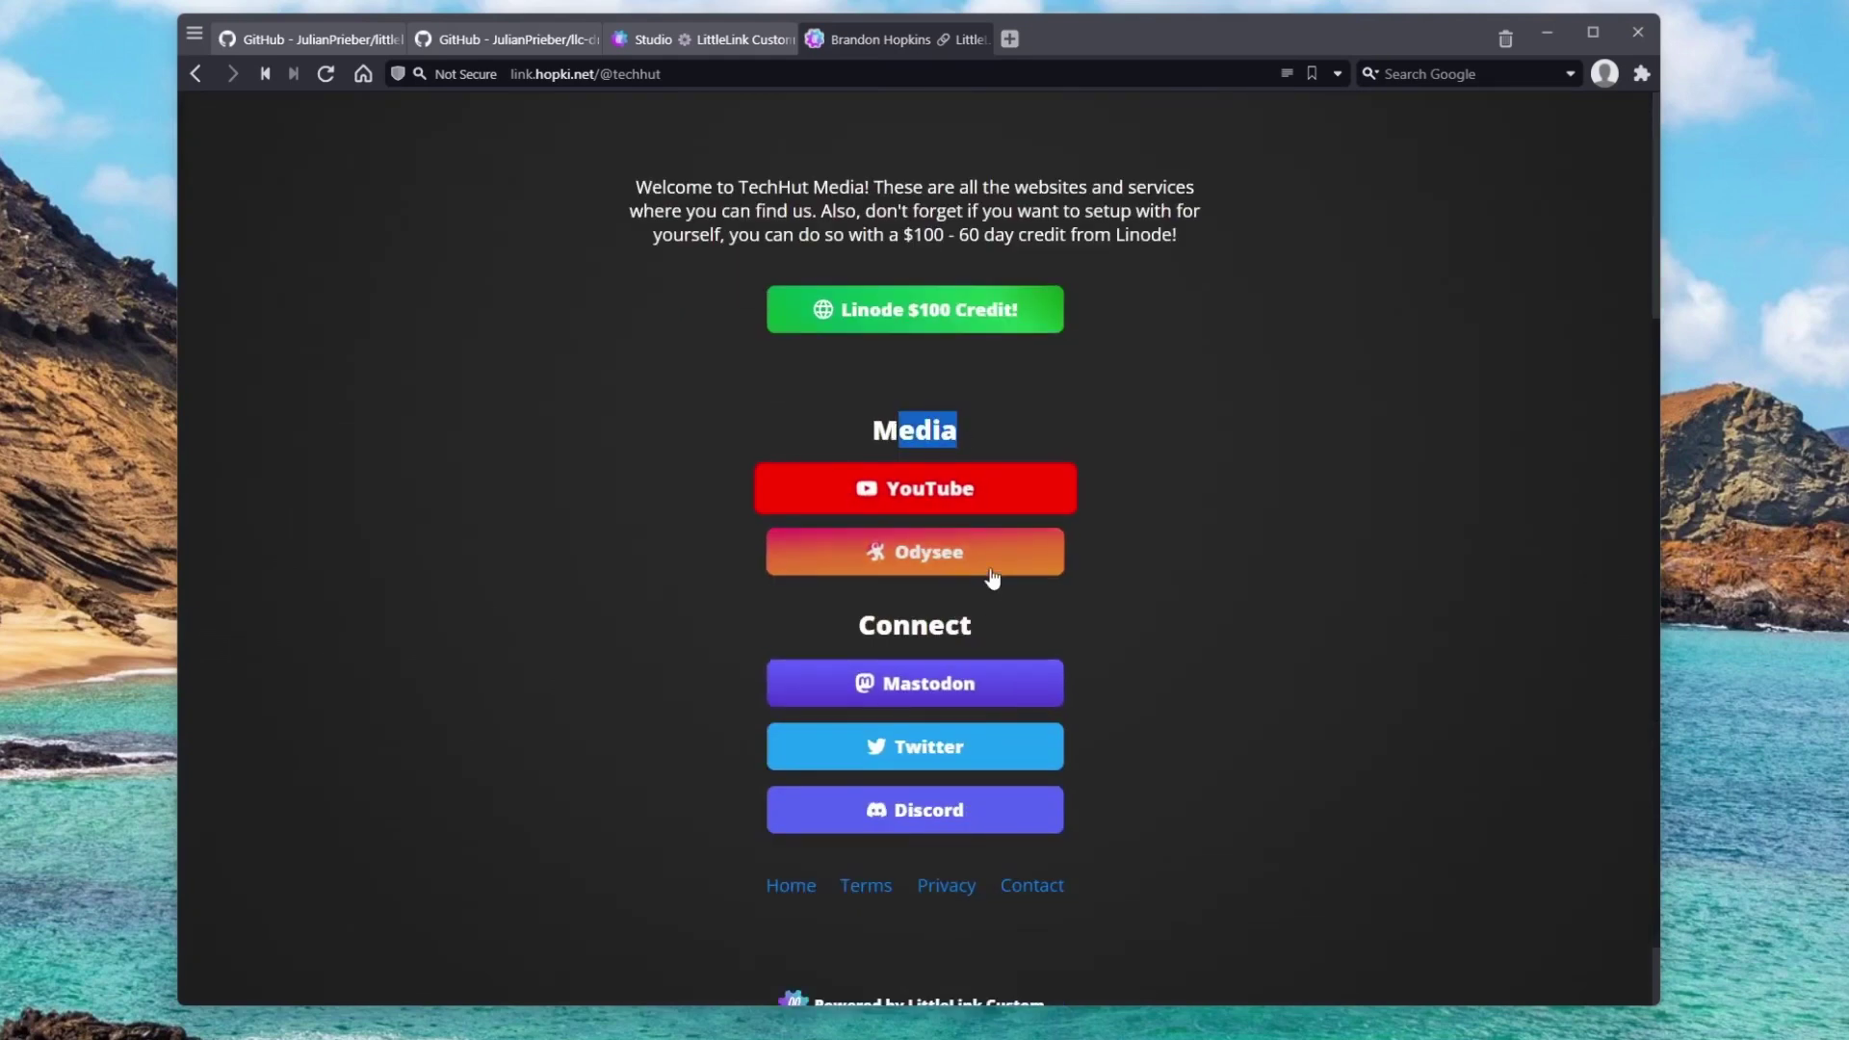
drag(973, 628, 877, 628)
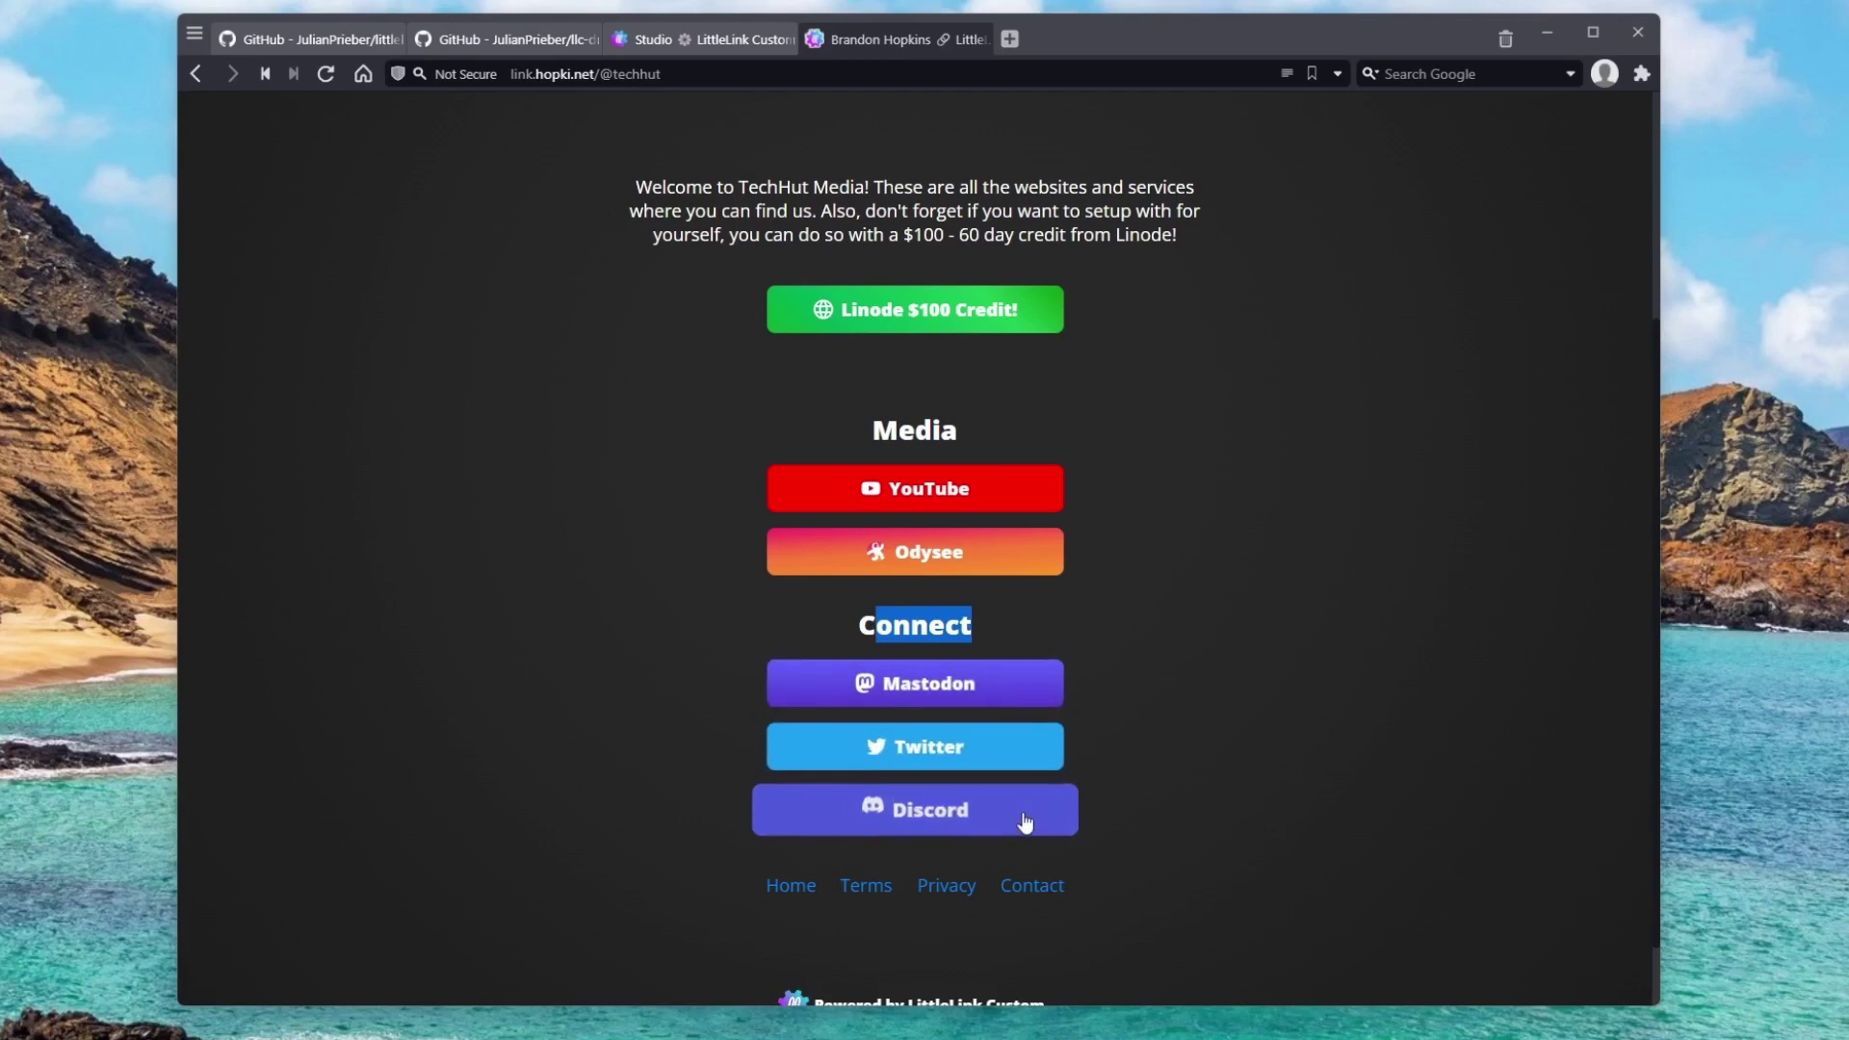
scroll(1025, 821, down, 2)
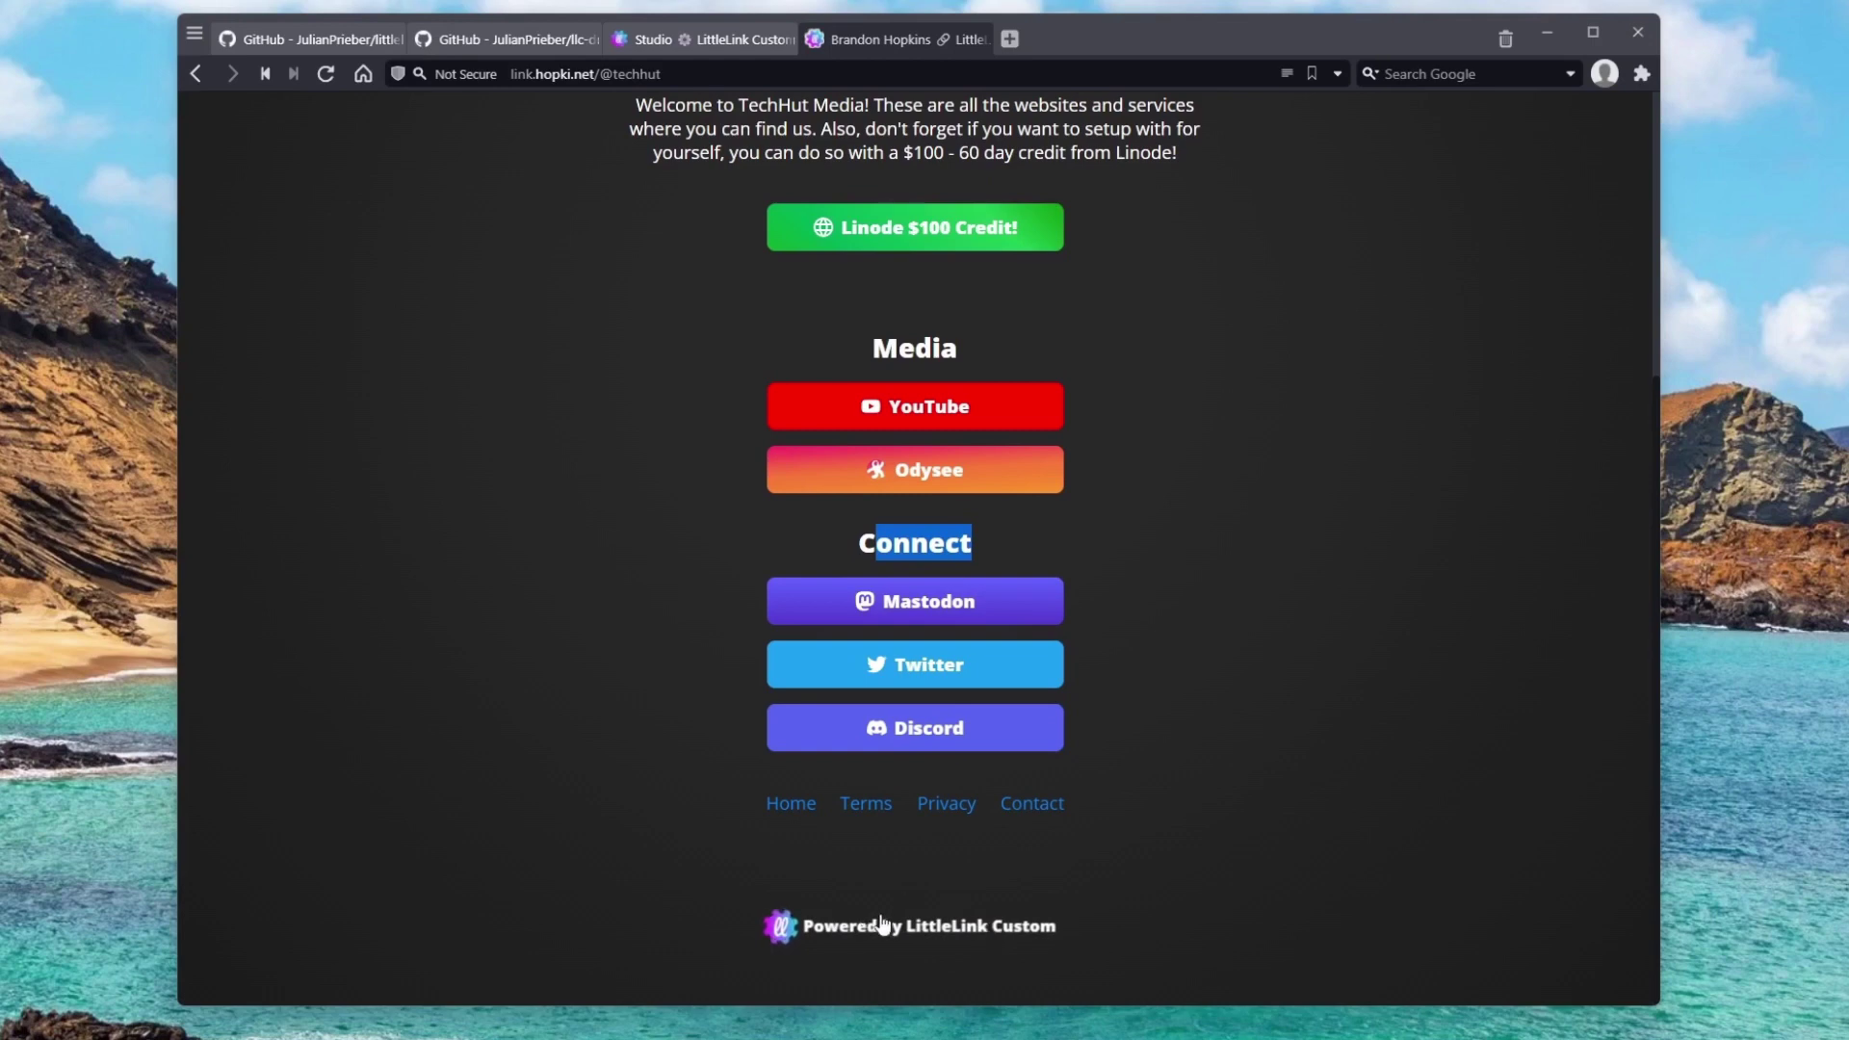
scroll(1092, 790, up, 5)
click(1086, 479)
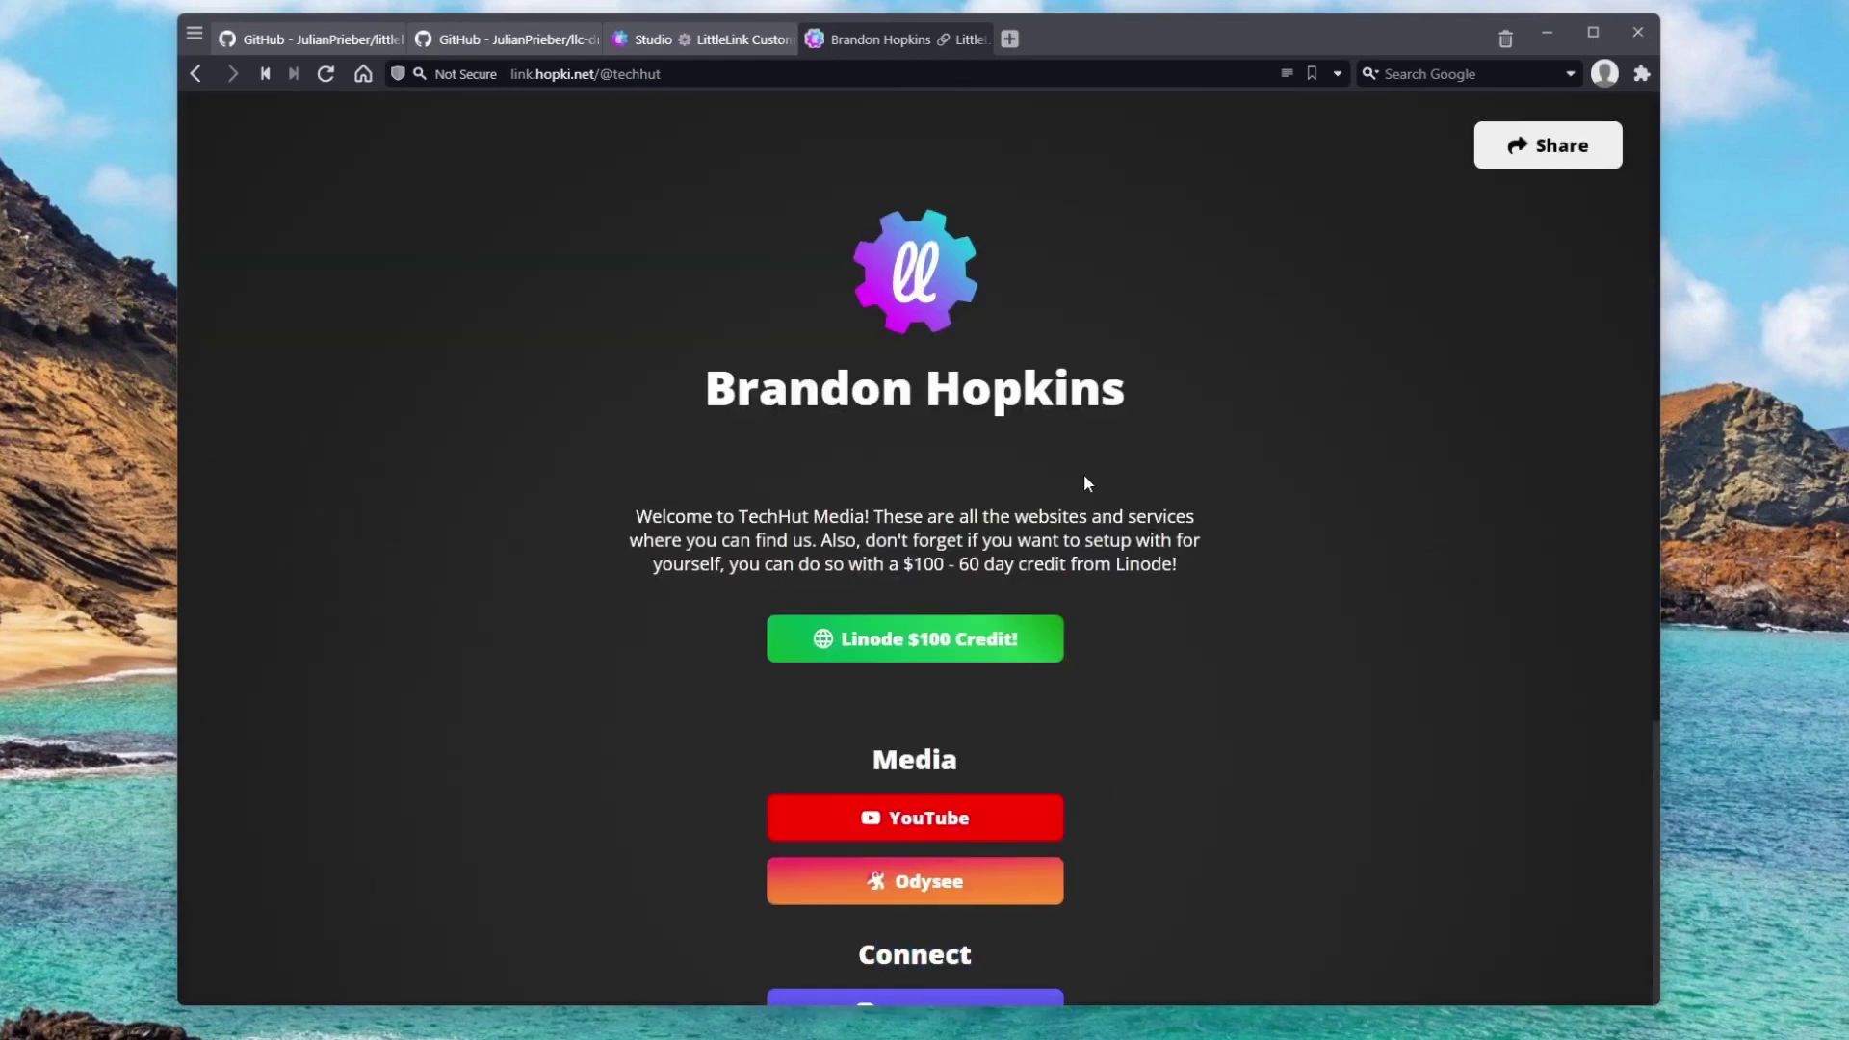
Open Your Themes in the studio and browse the installed theme list and upload options.
click(732, 39)
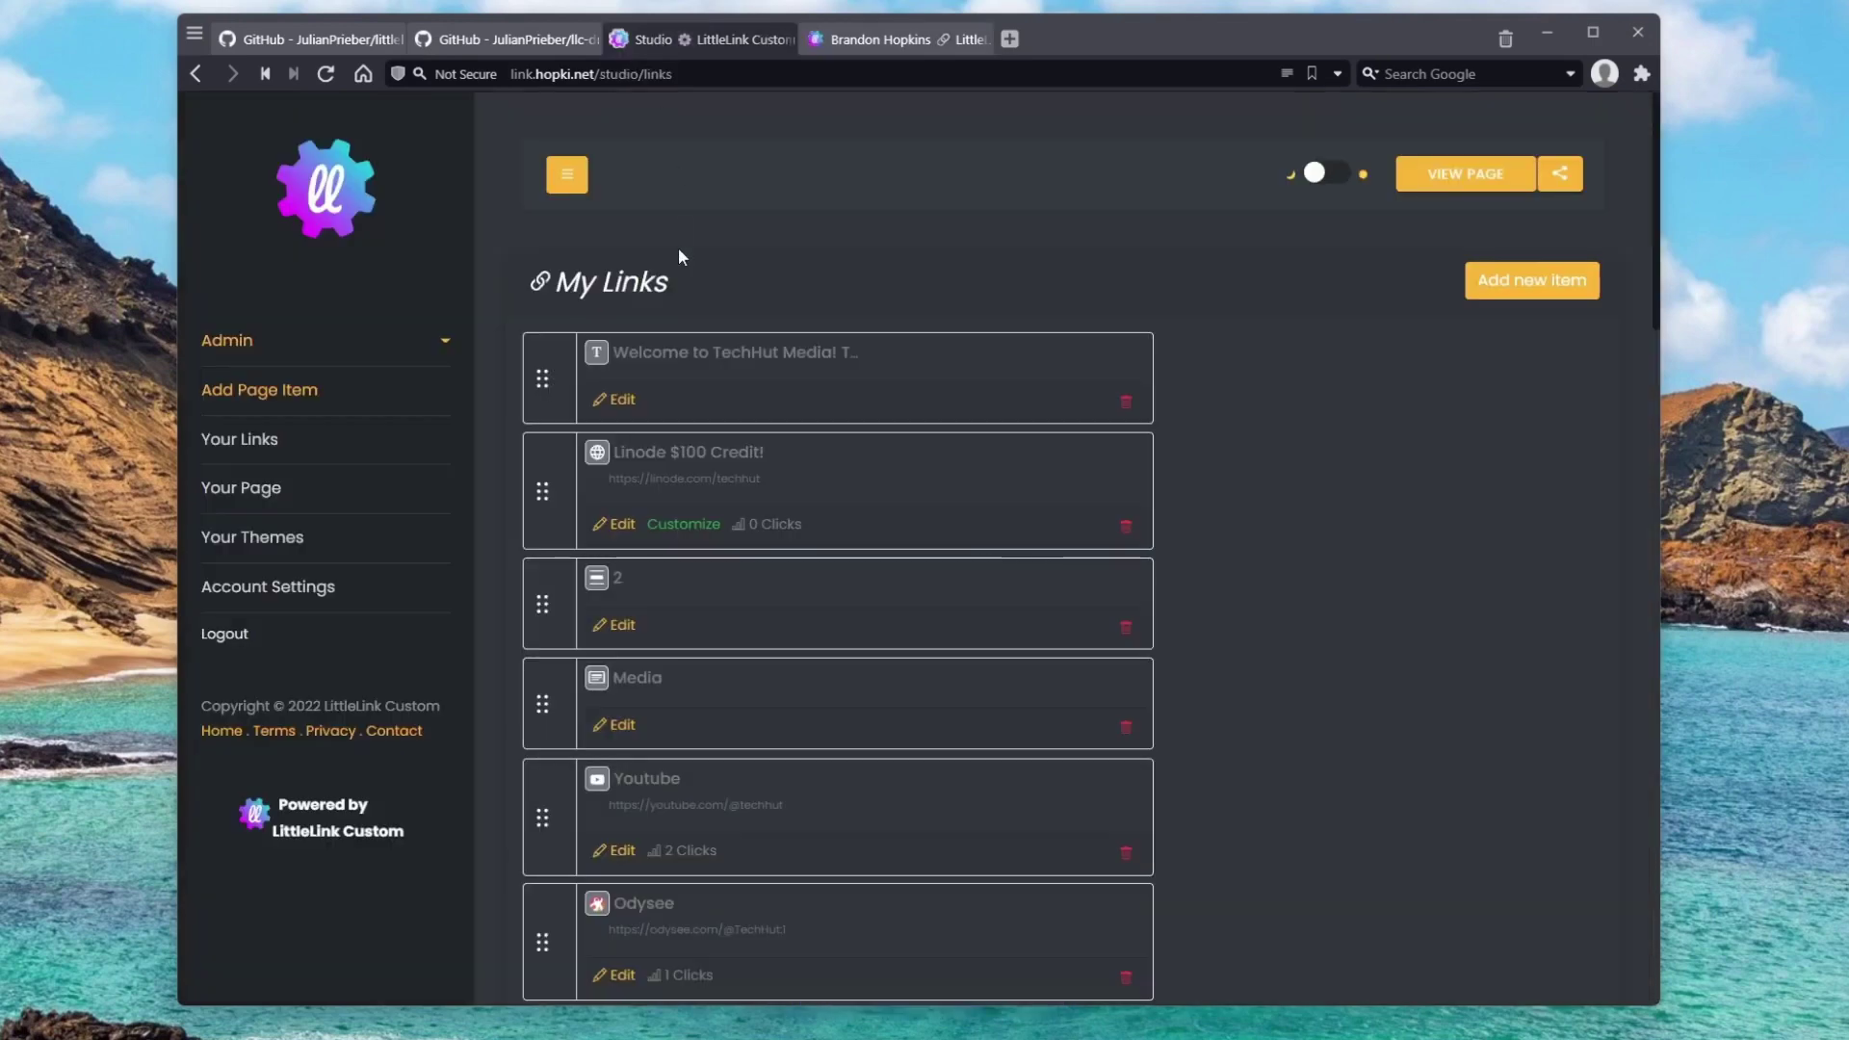
click(260, 541)
click(841, 394)
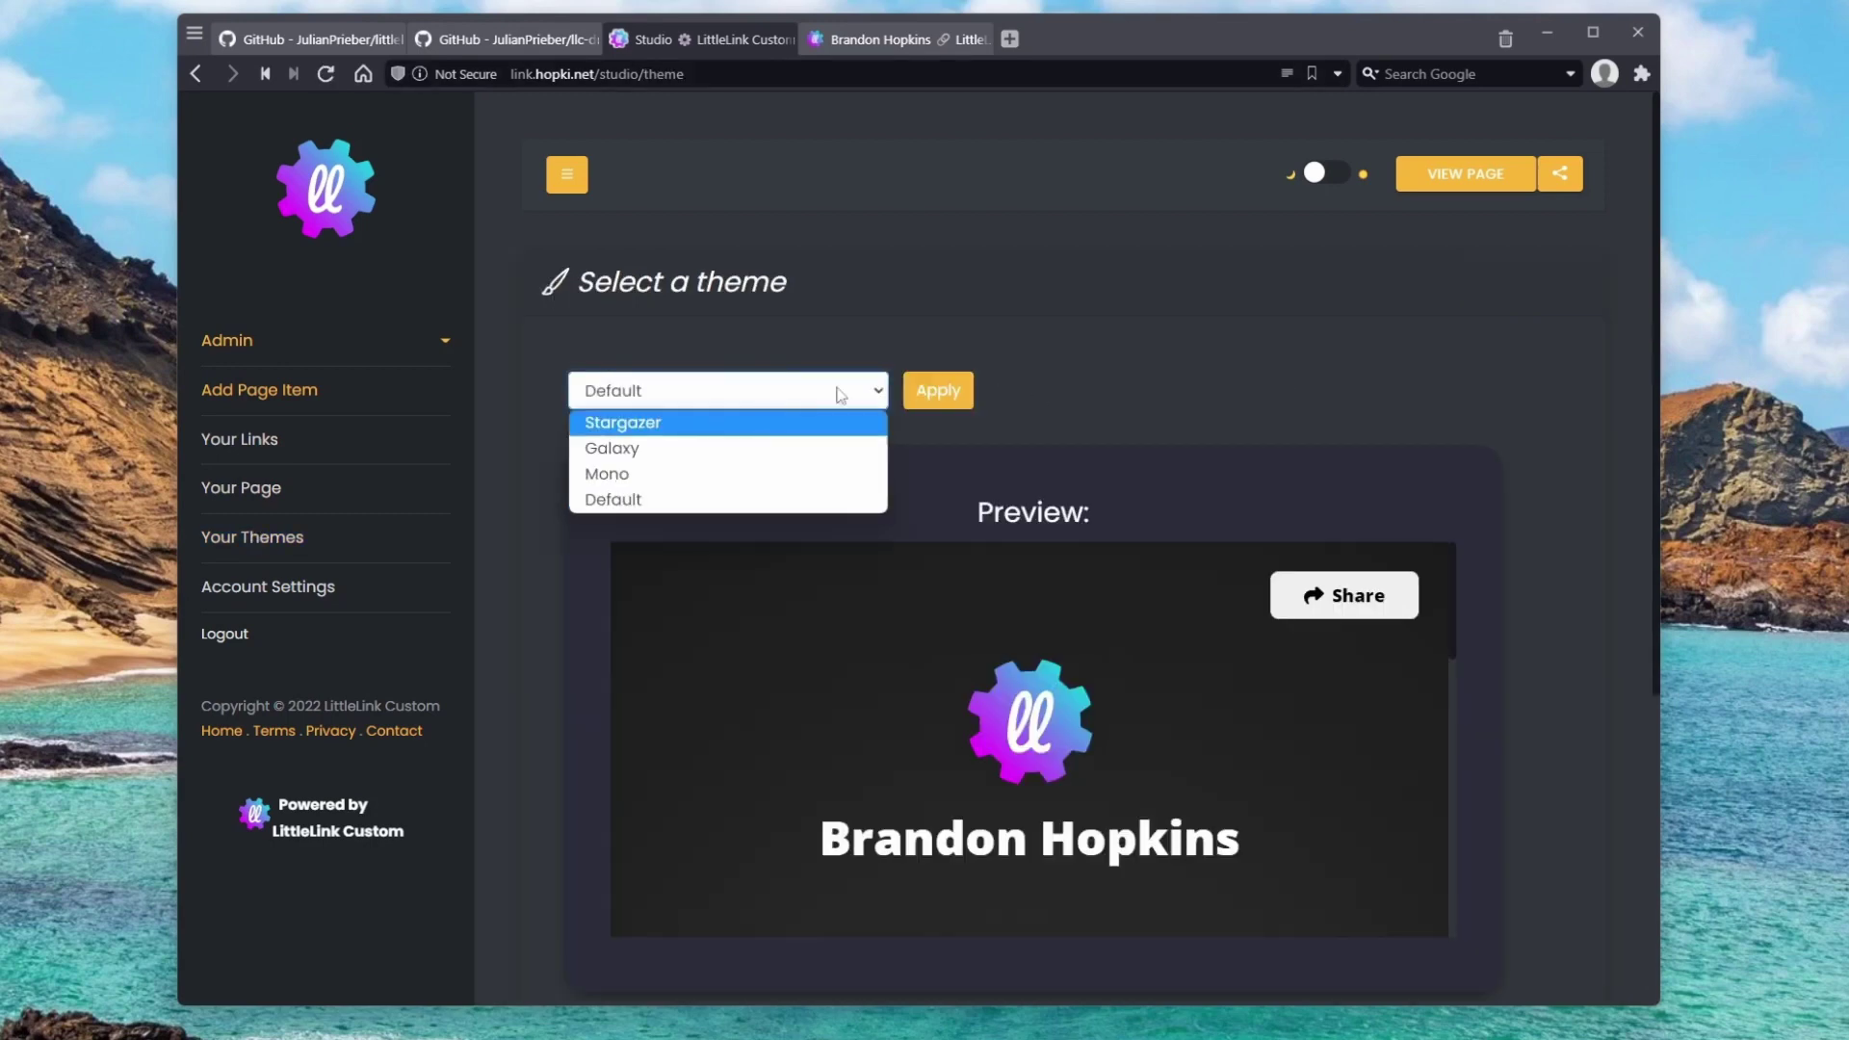
click(1003, 306)
scroll(1639, 420, down, 5)
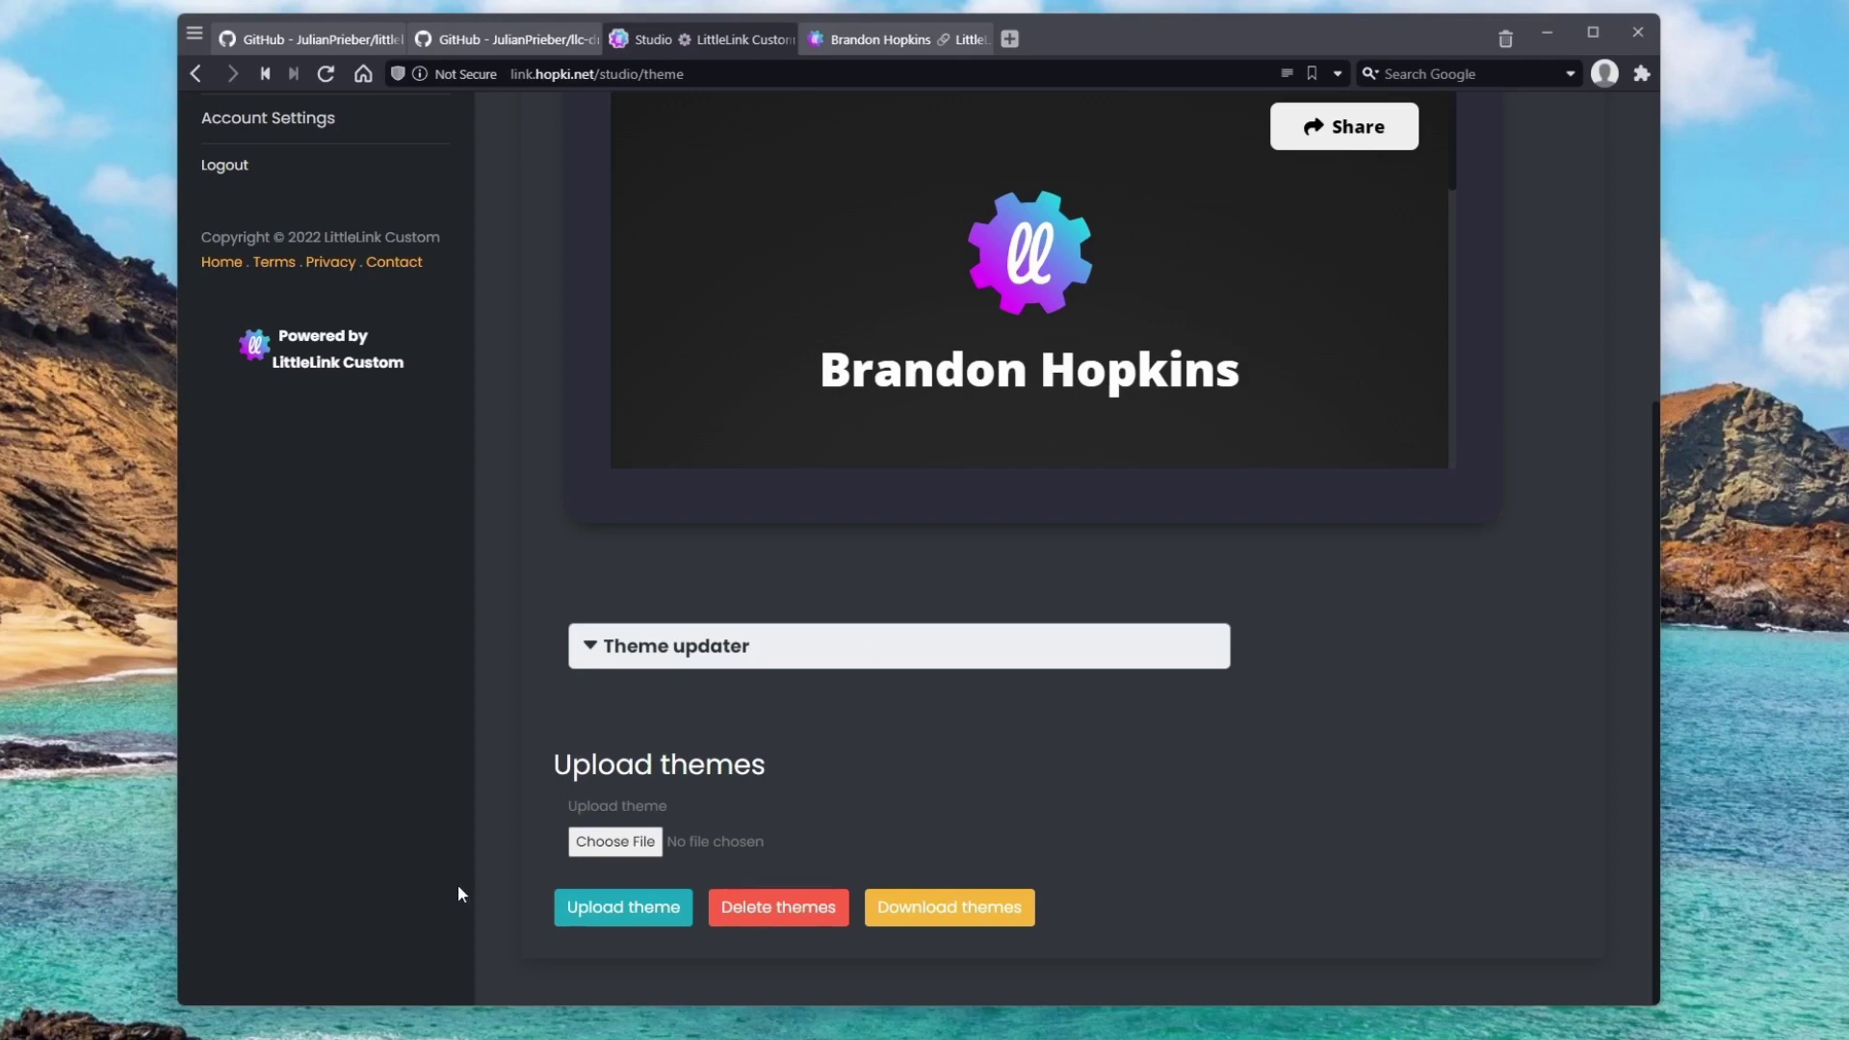
right_click(940, 915)
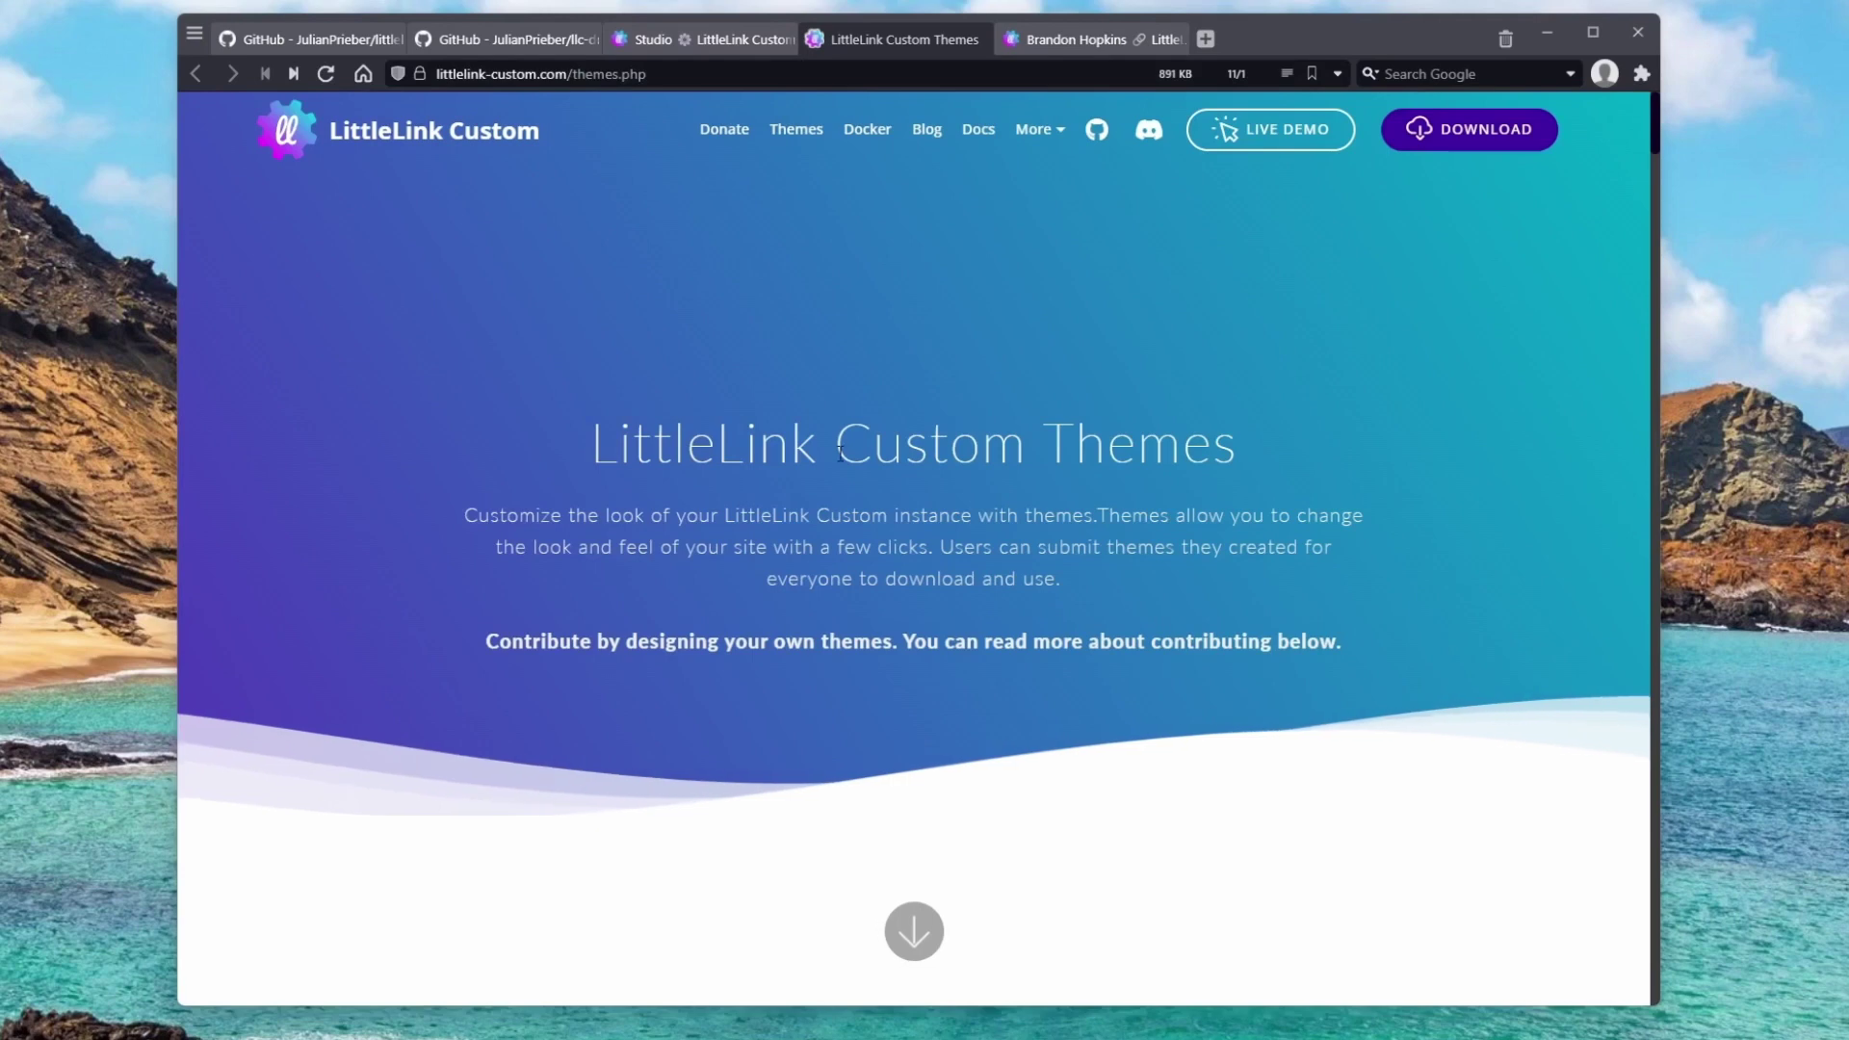
Browse the themes catalogue (Mono, Galaxy, Stargazer, Minecraft, Bean Soup), then close it.
scroll(954, 497, down, 10)
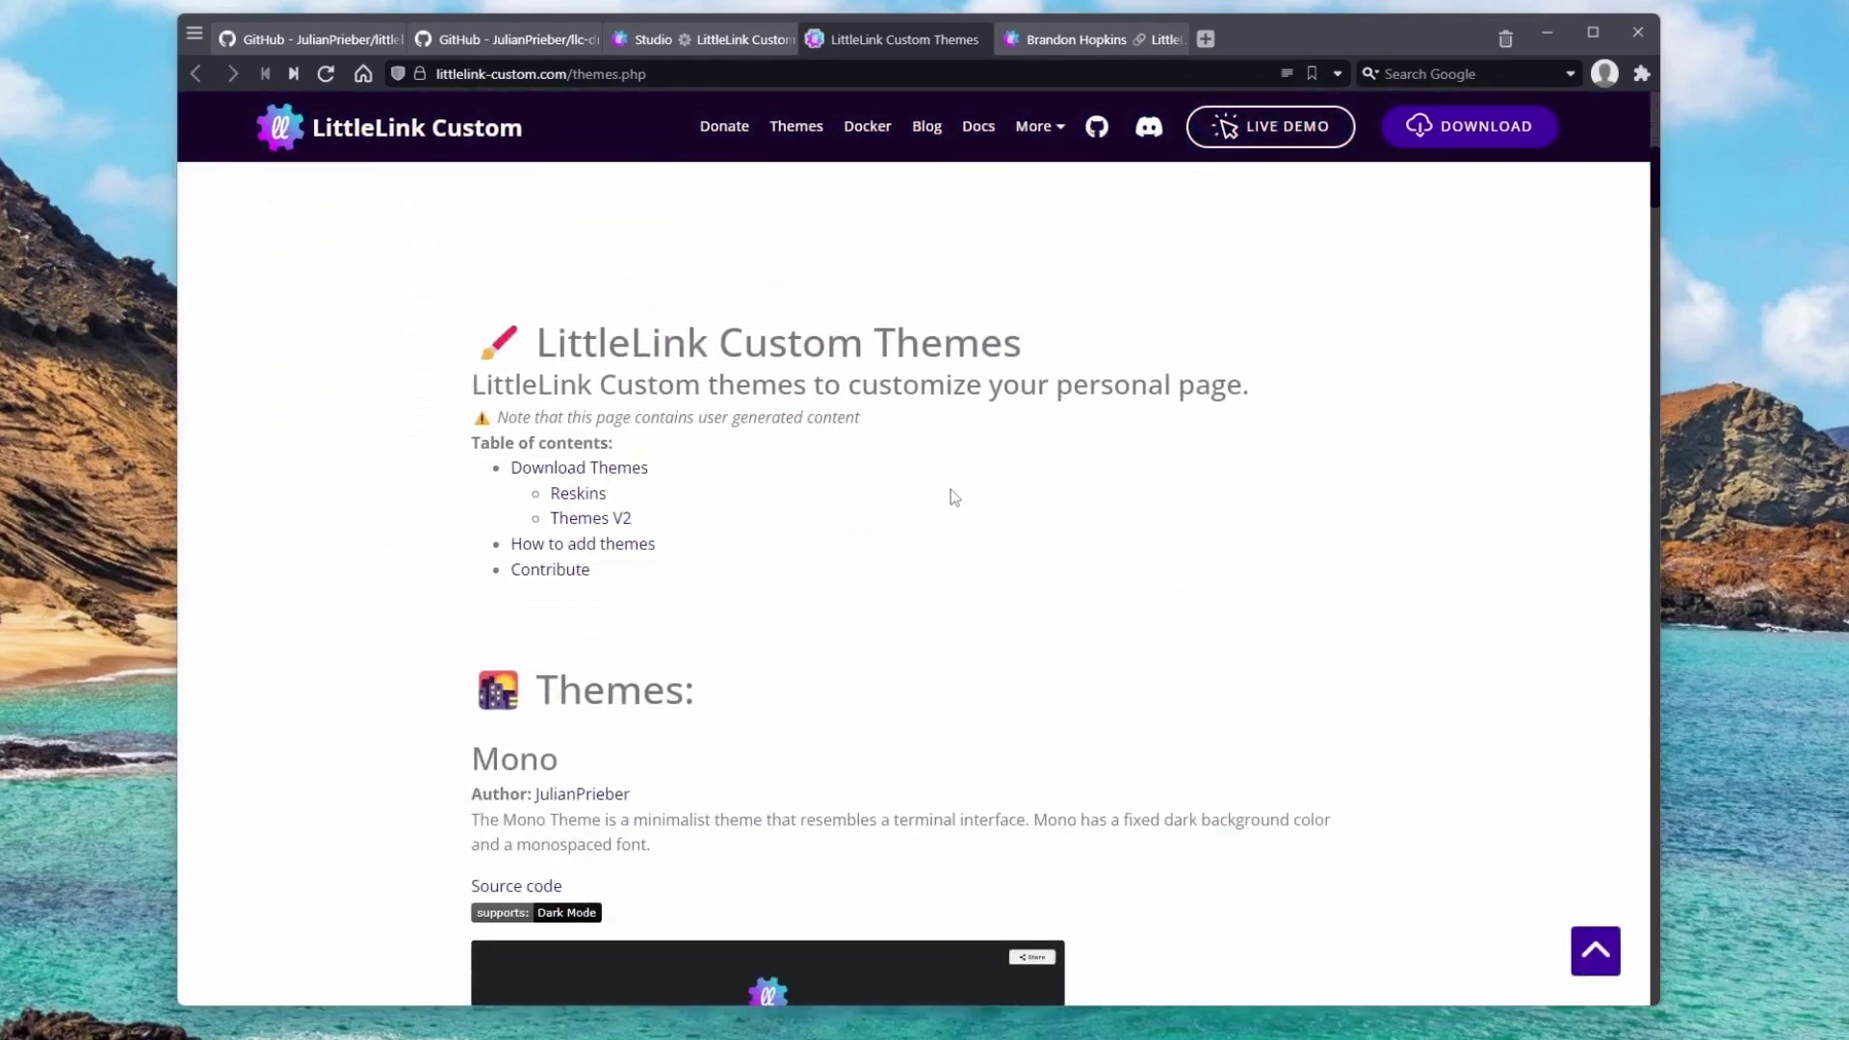
scroll(951, 493, down, 6)
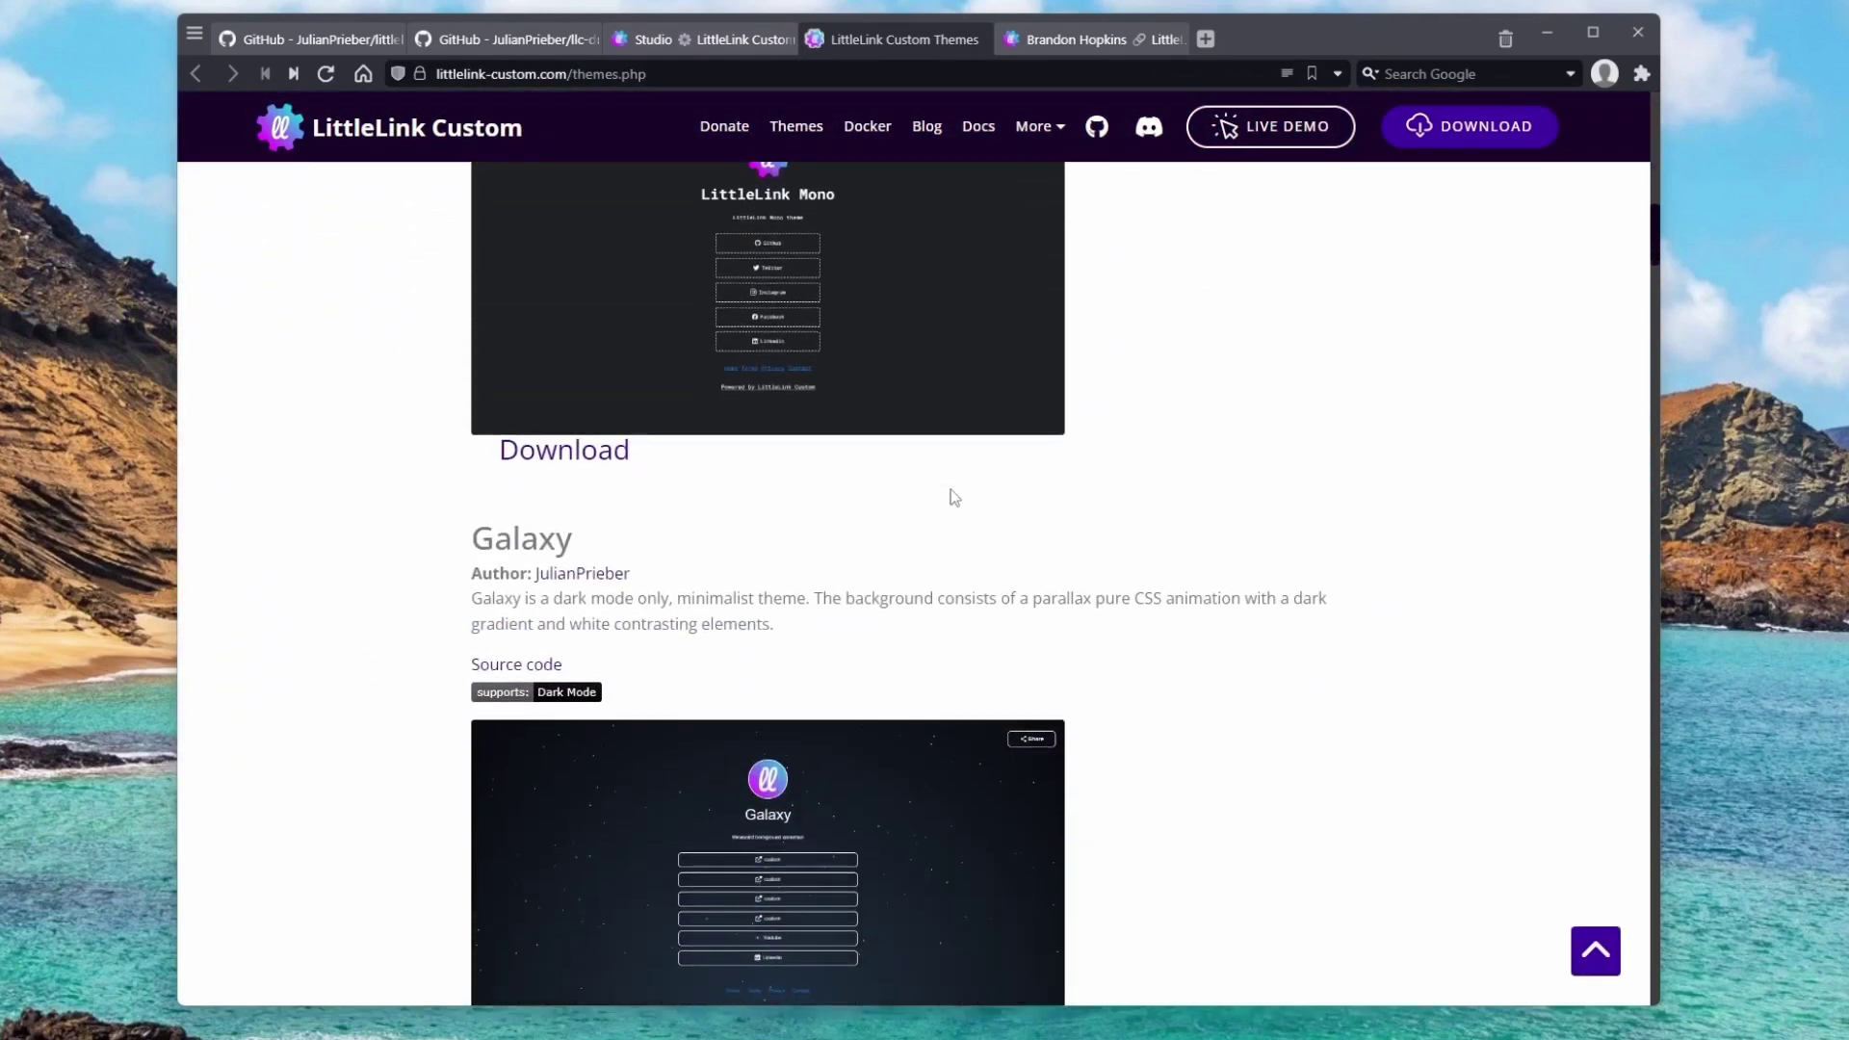
scroll(951, 497, down, 7)
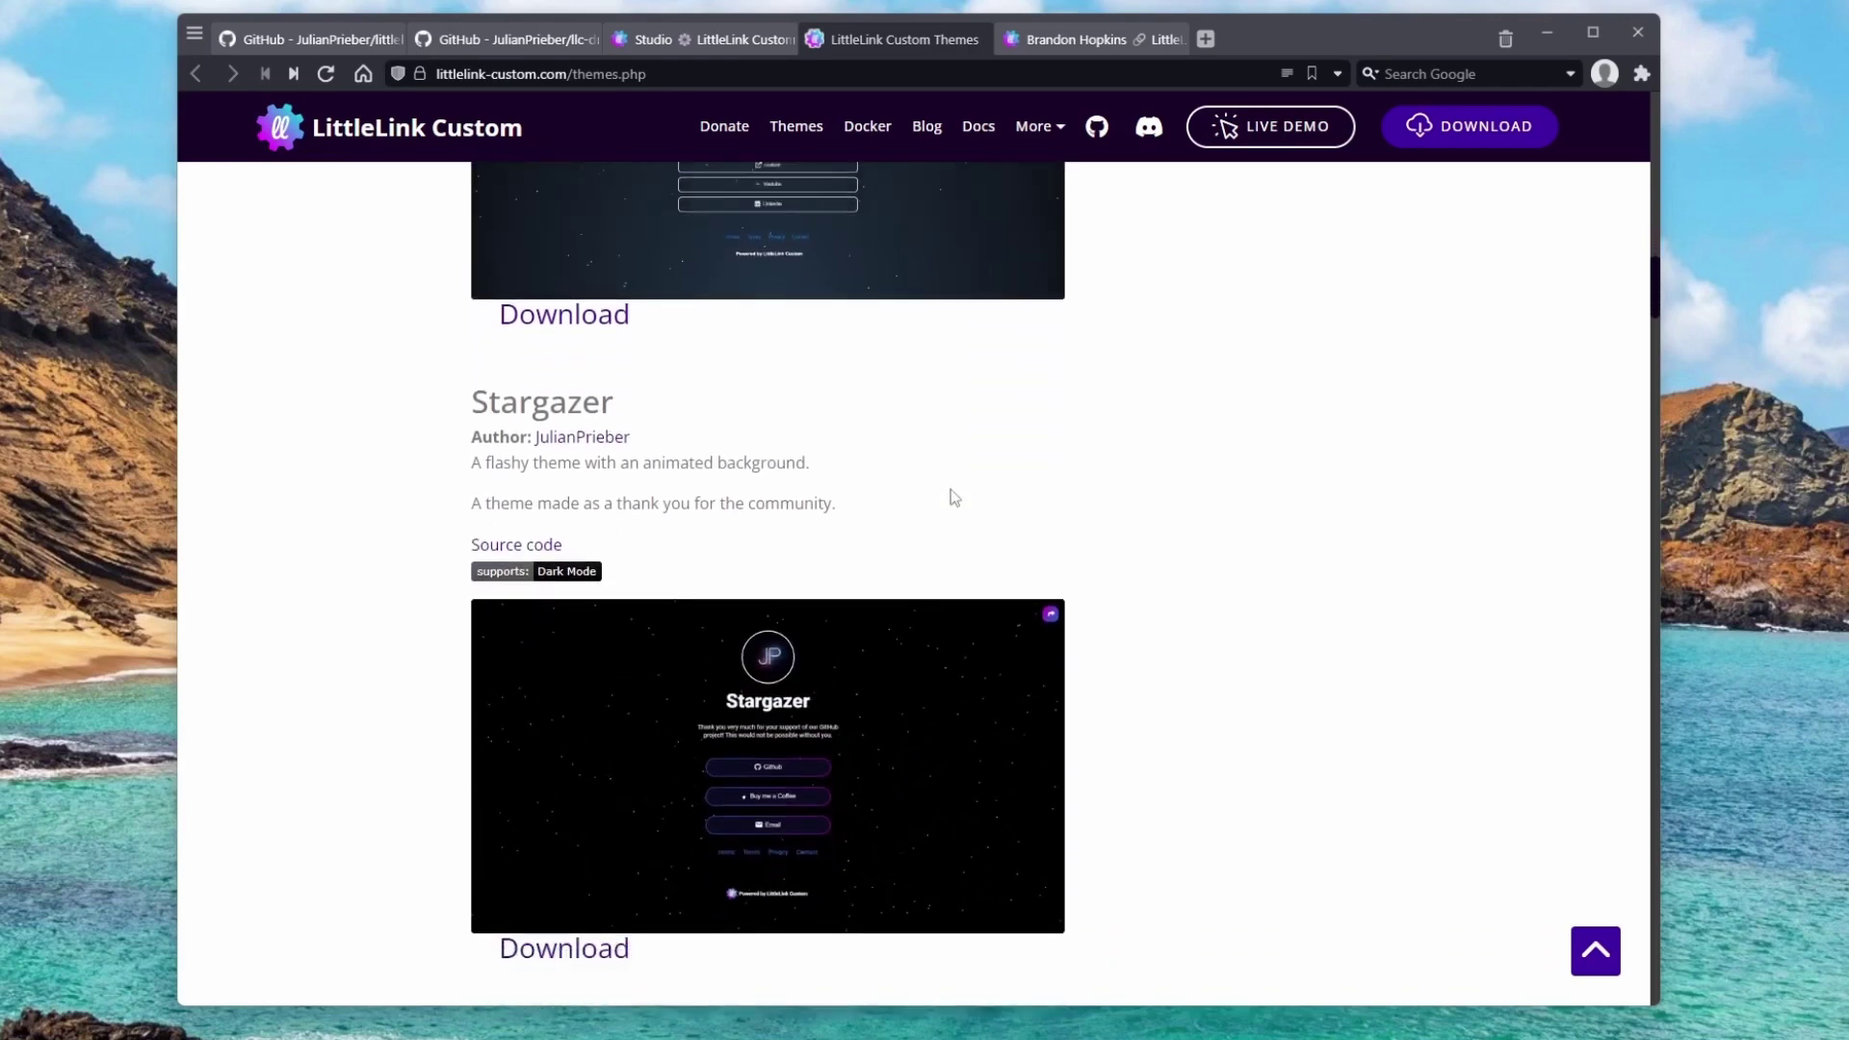
scroll(951, 497, down, 10)
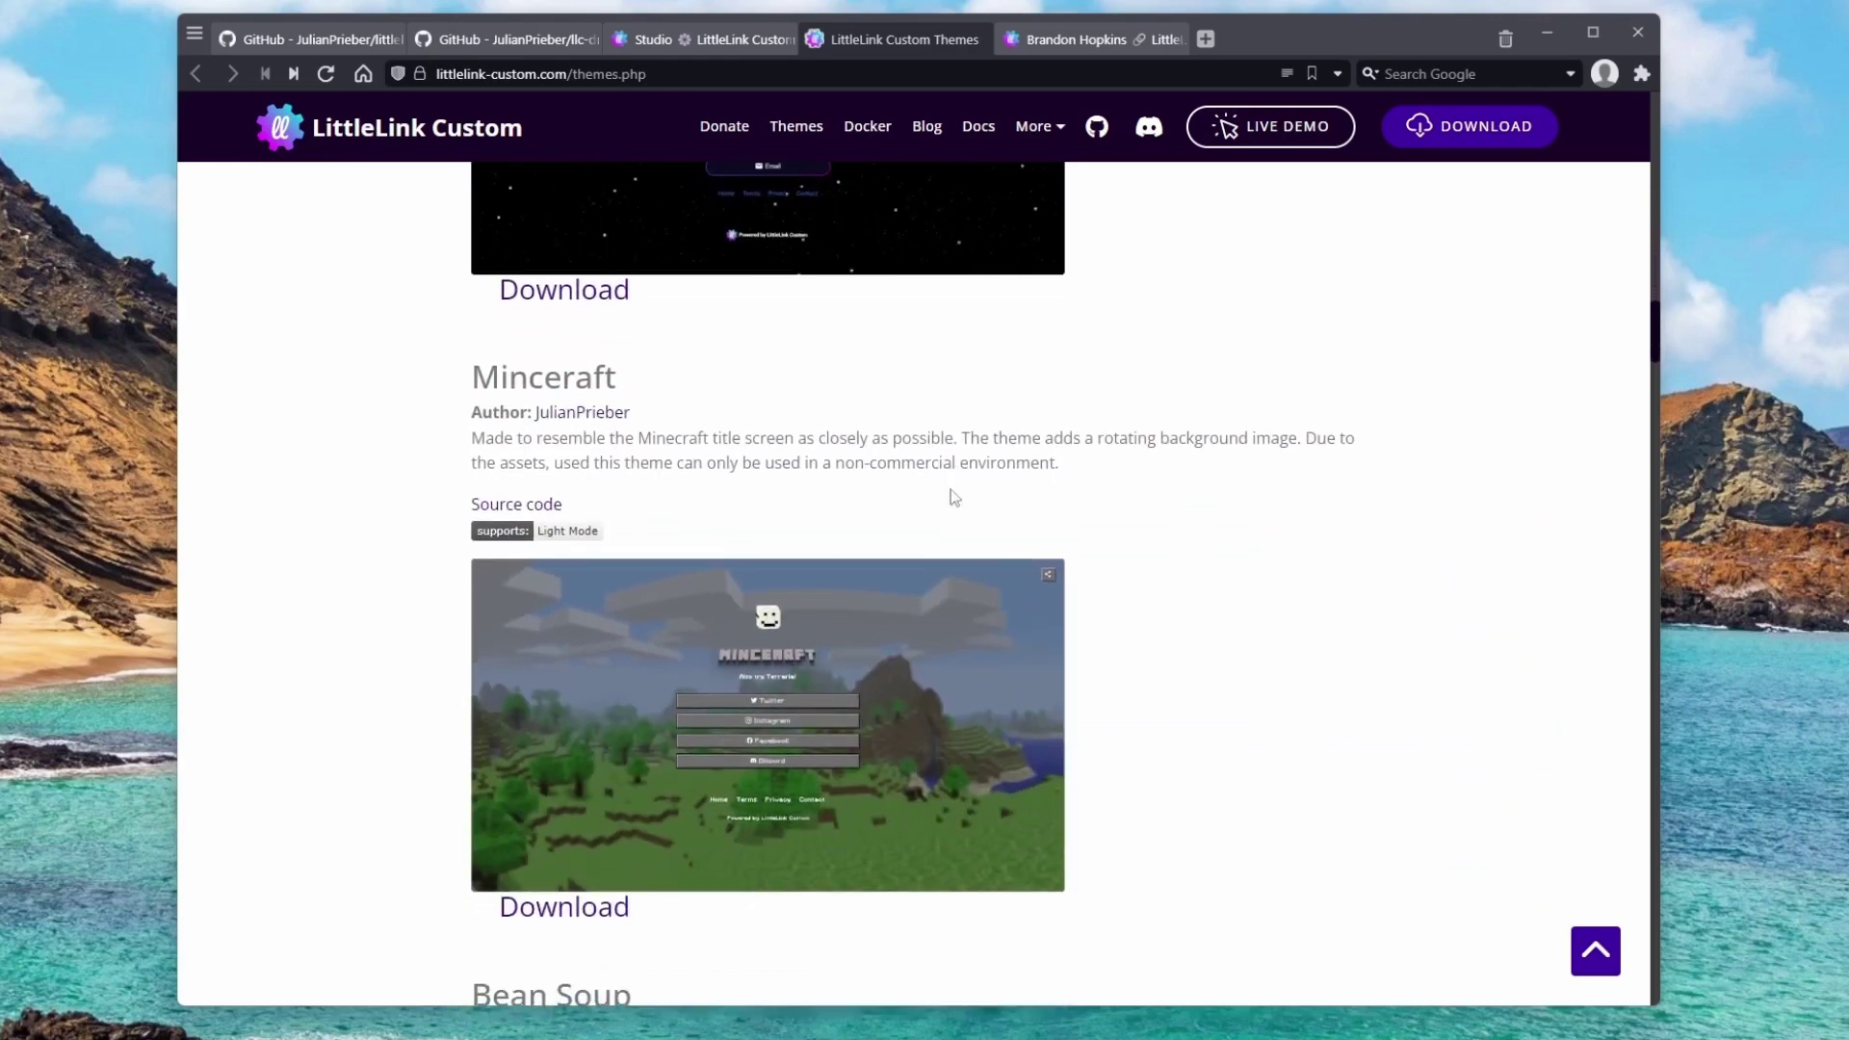
scroll(951, 493, down, 5)
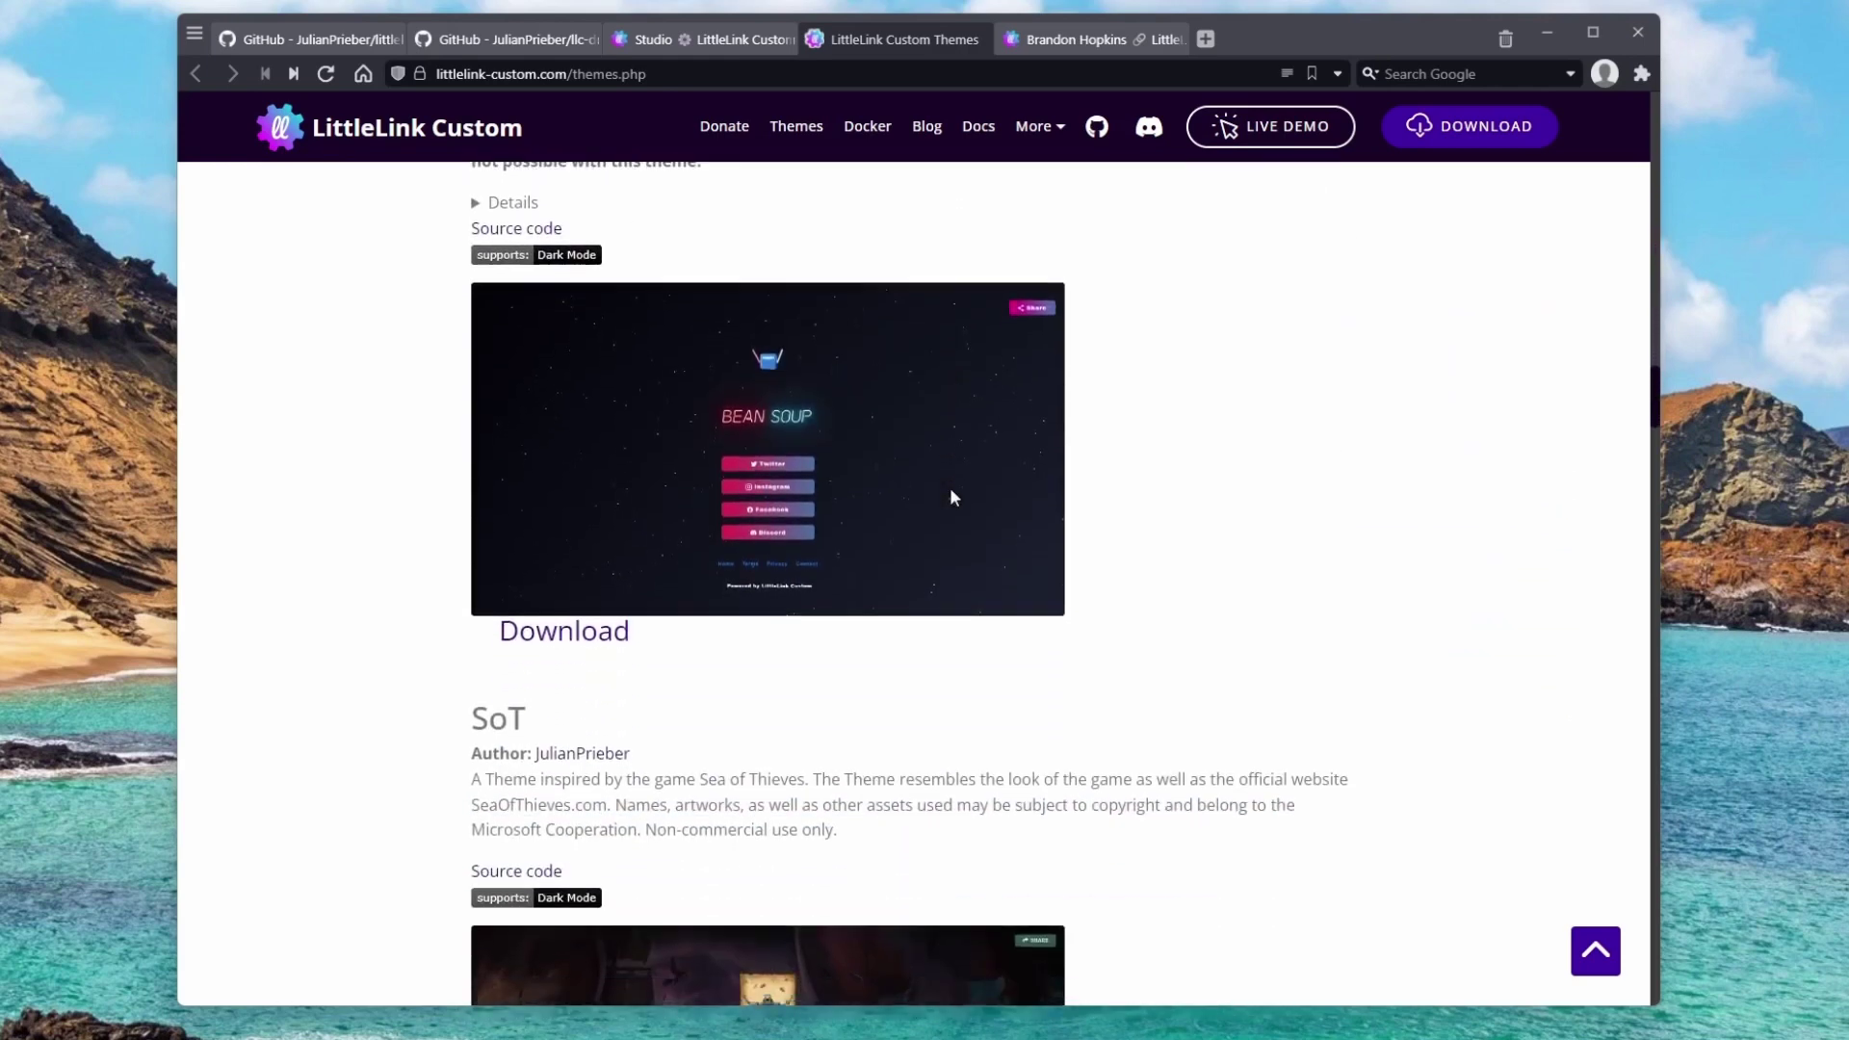
scroll(952, 493, up, 8)
scroll(951, 497, up, 8)
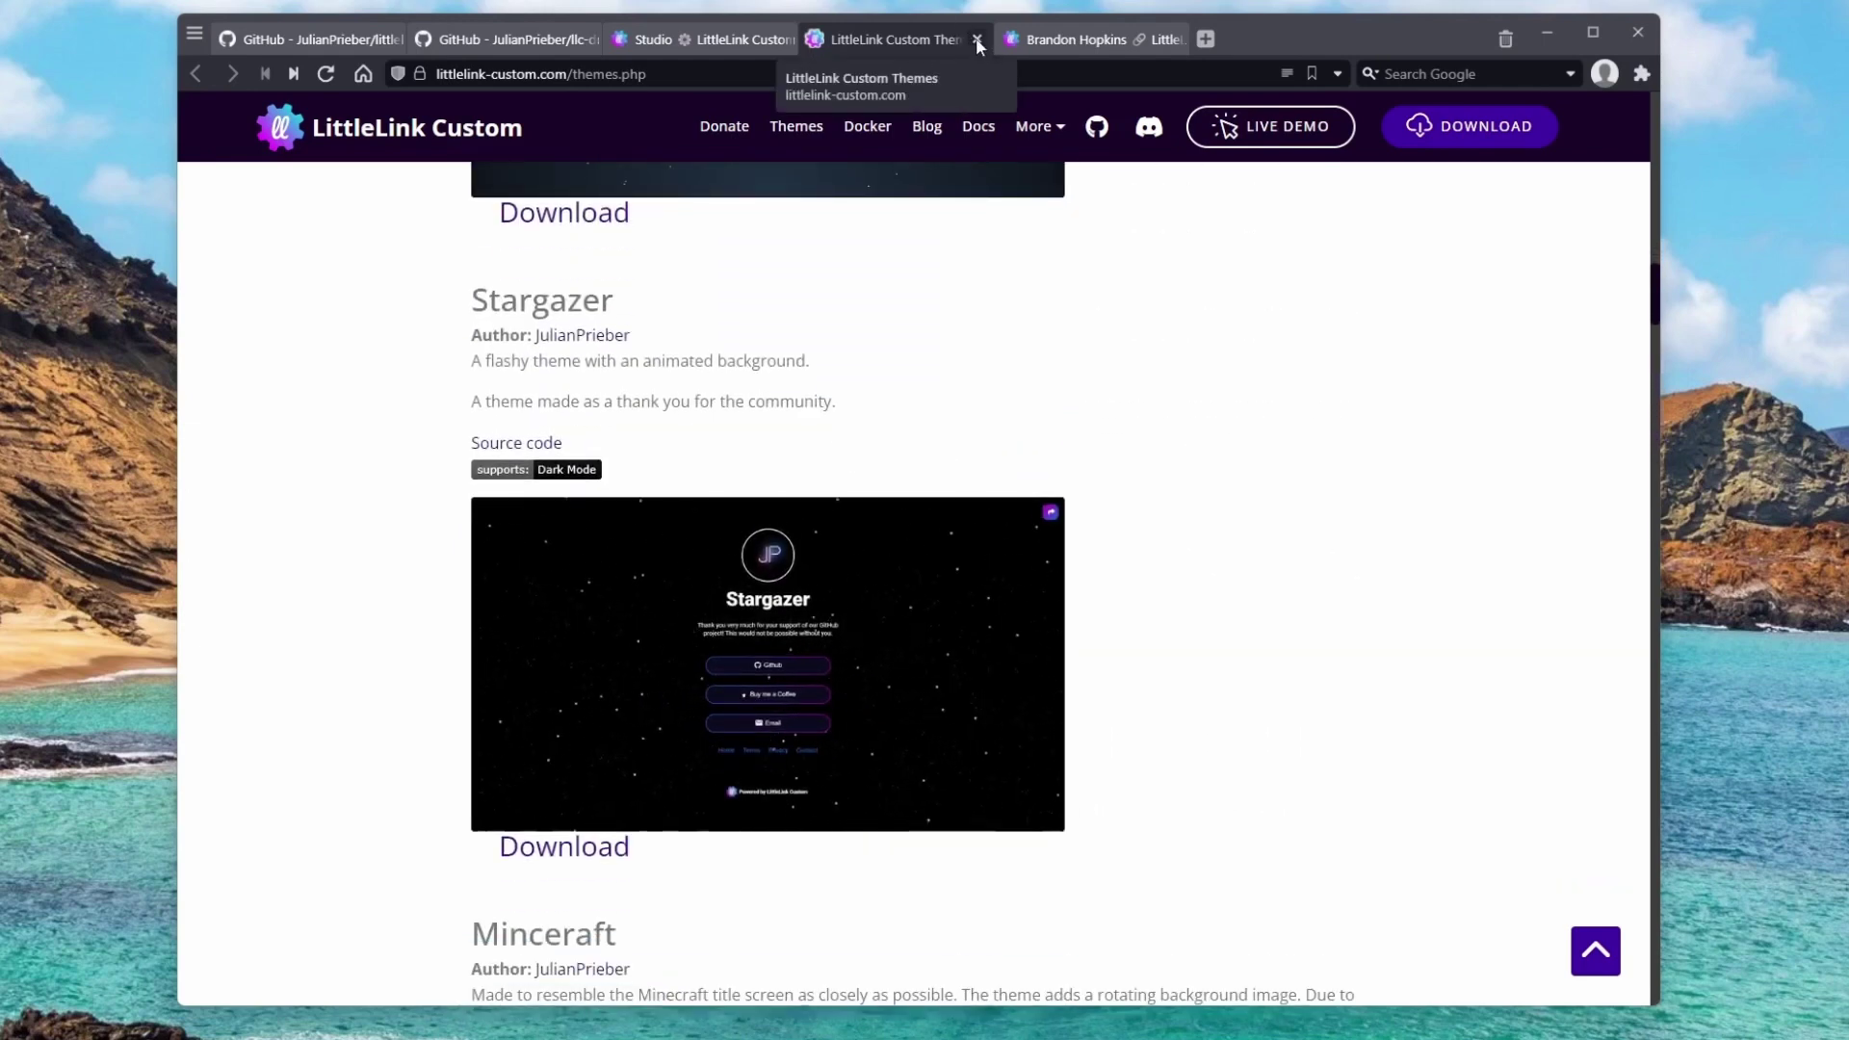
click(977, 41)
Select the Stargazer theme and apply it to the profile.
click(729, 375)
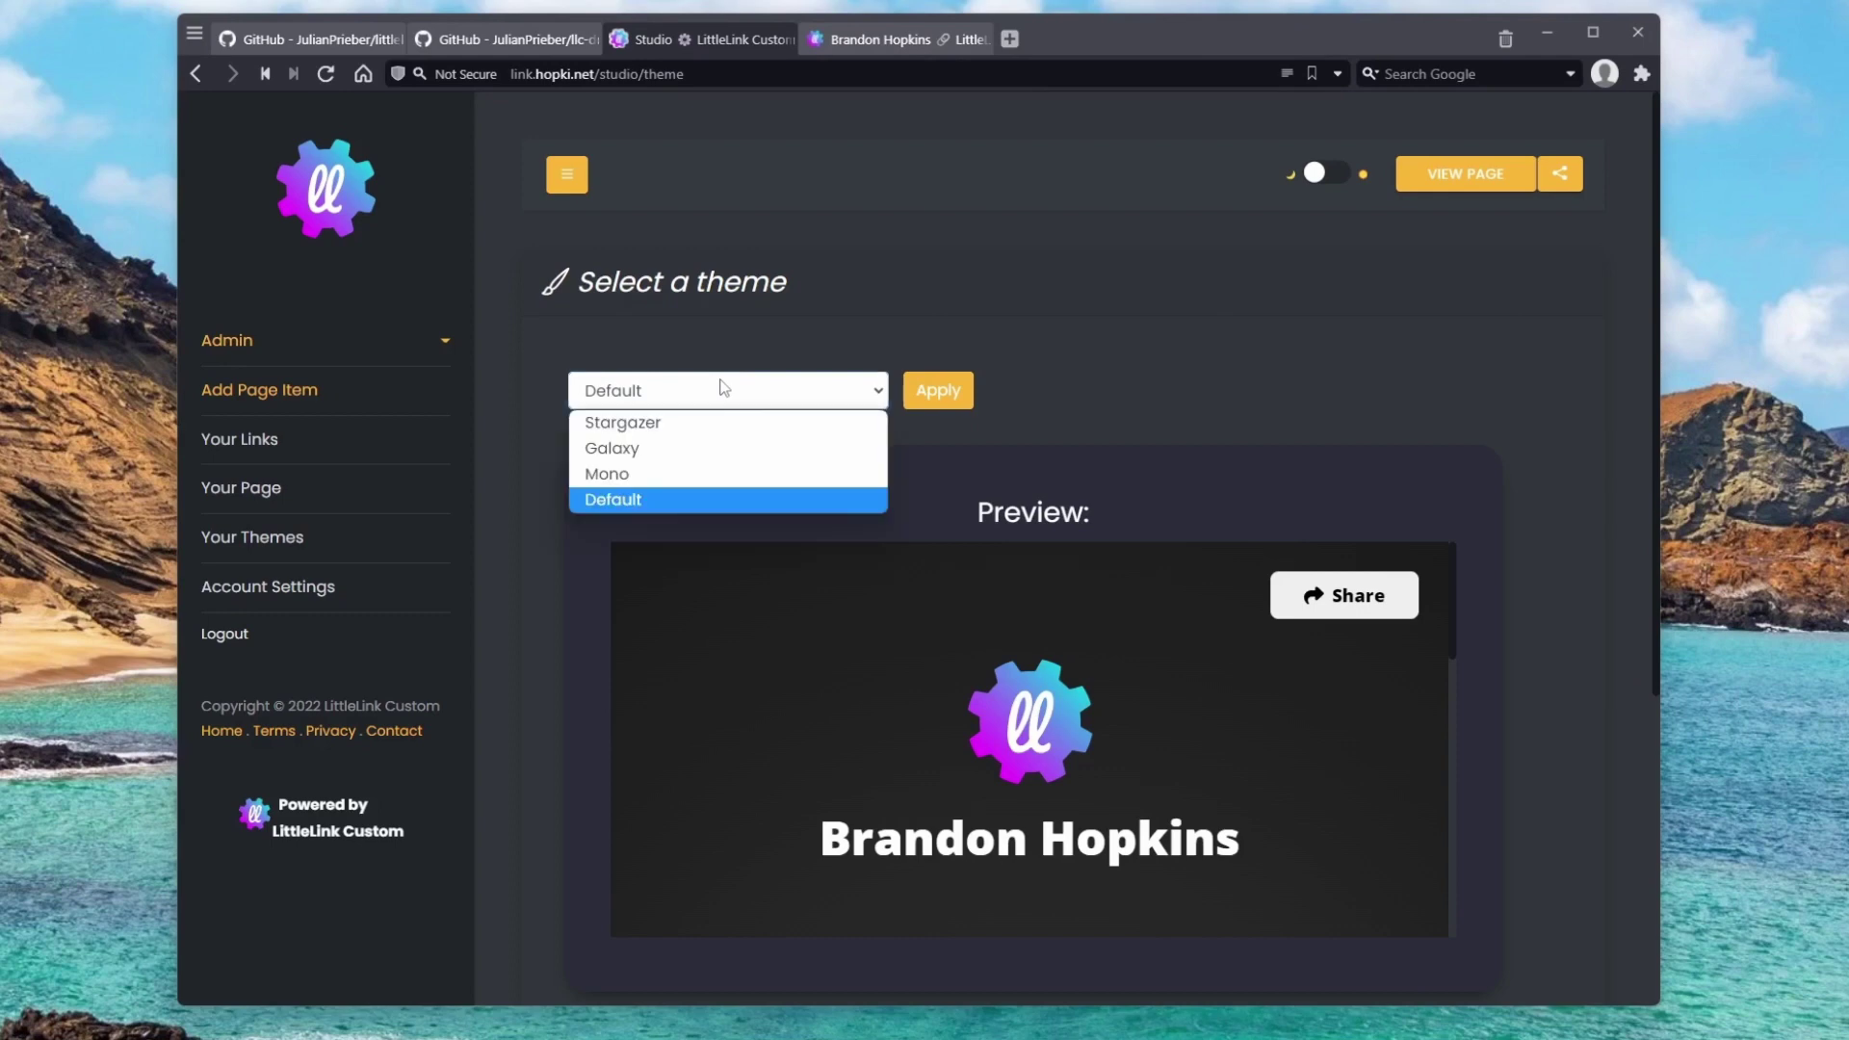
click(719, 421)
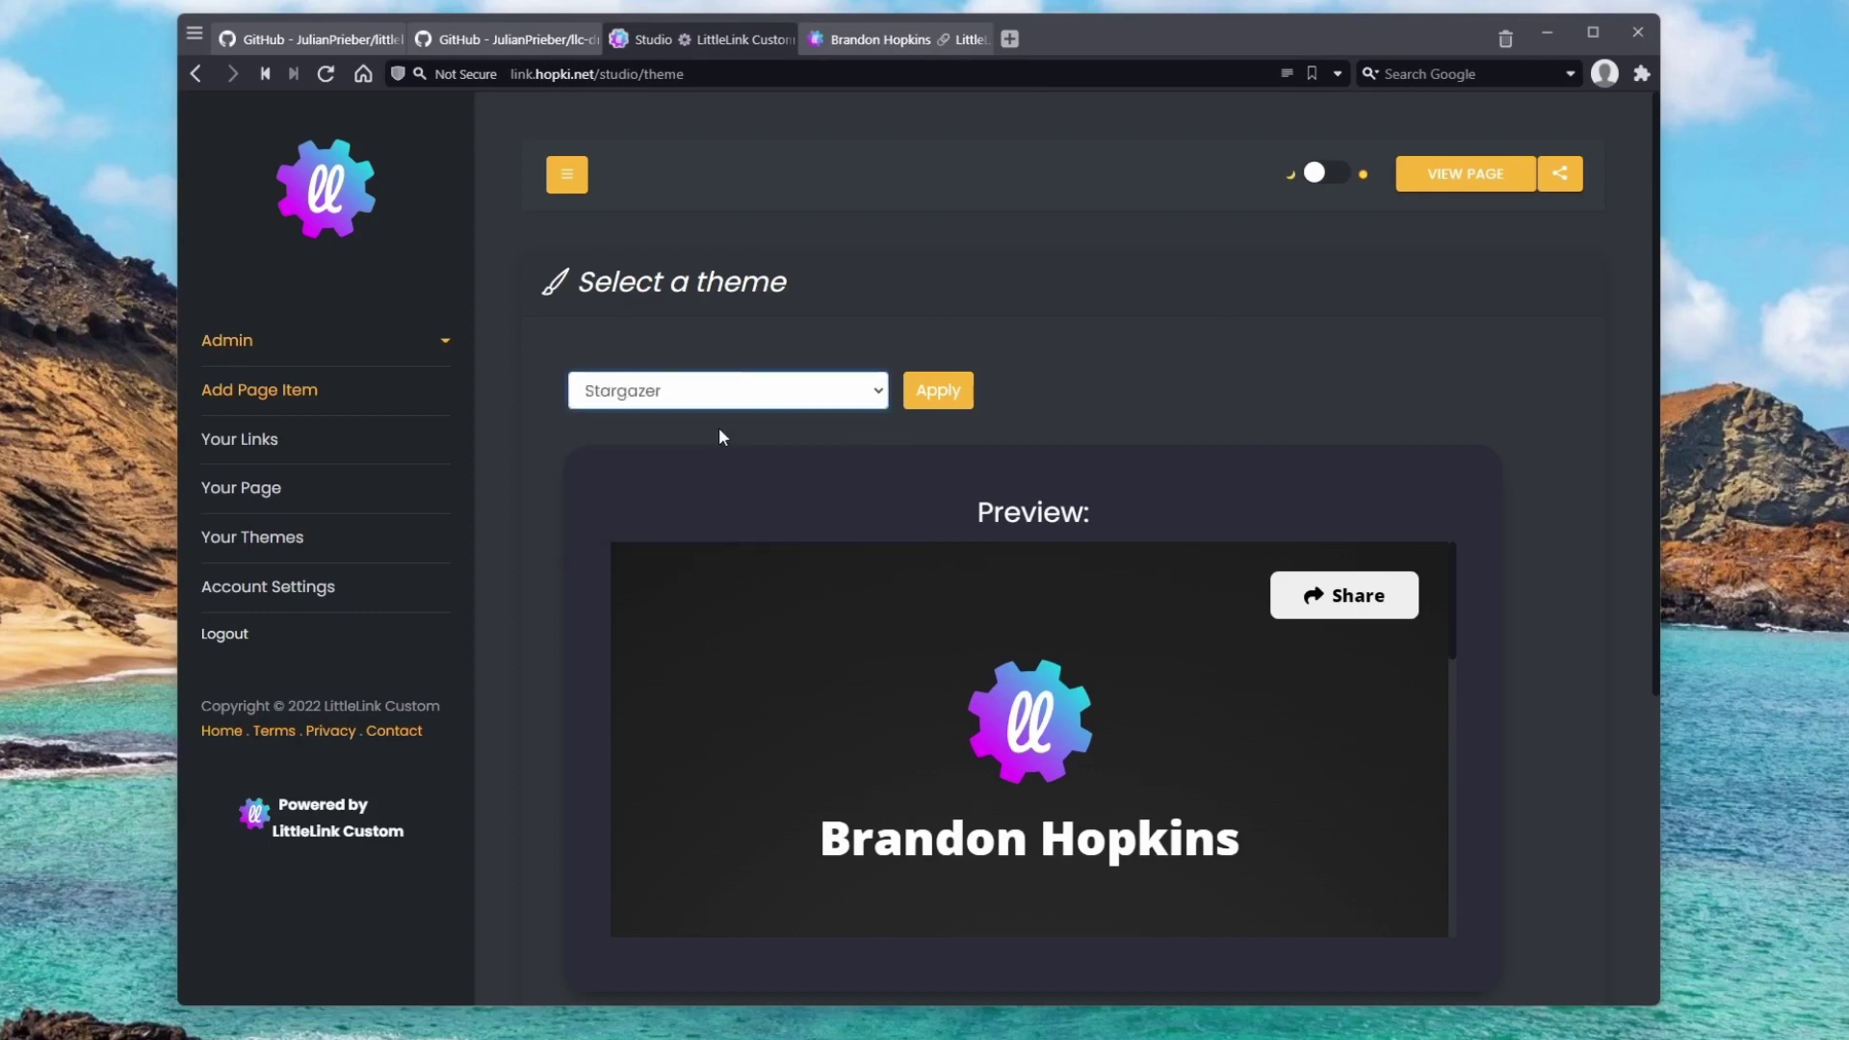
click(934, 393)
scroll(1189, 350, down, 3)
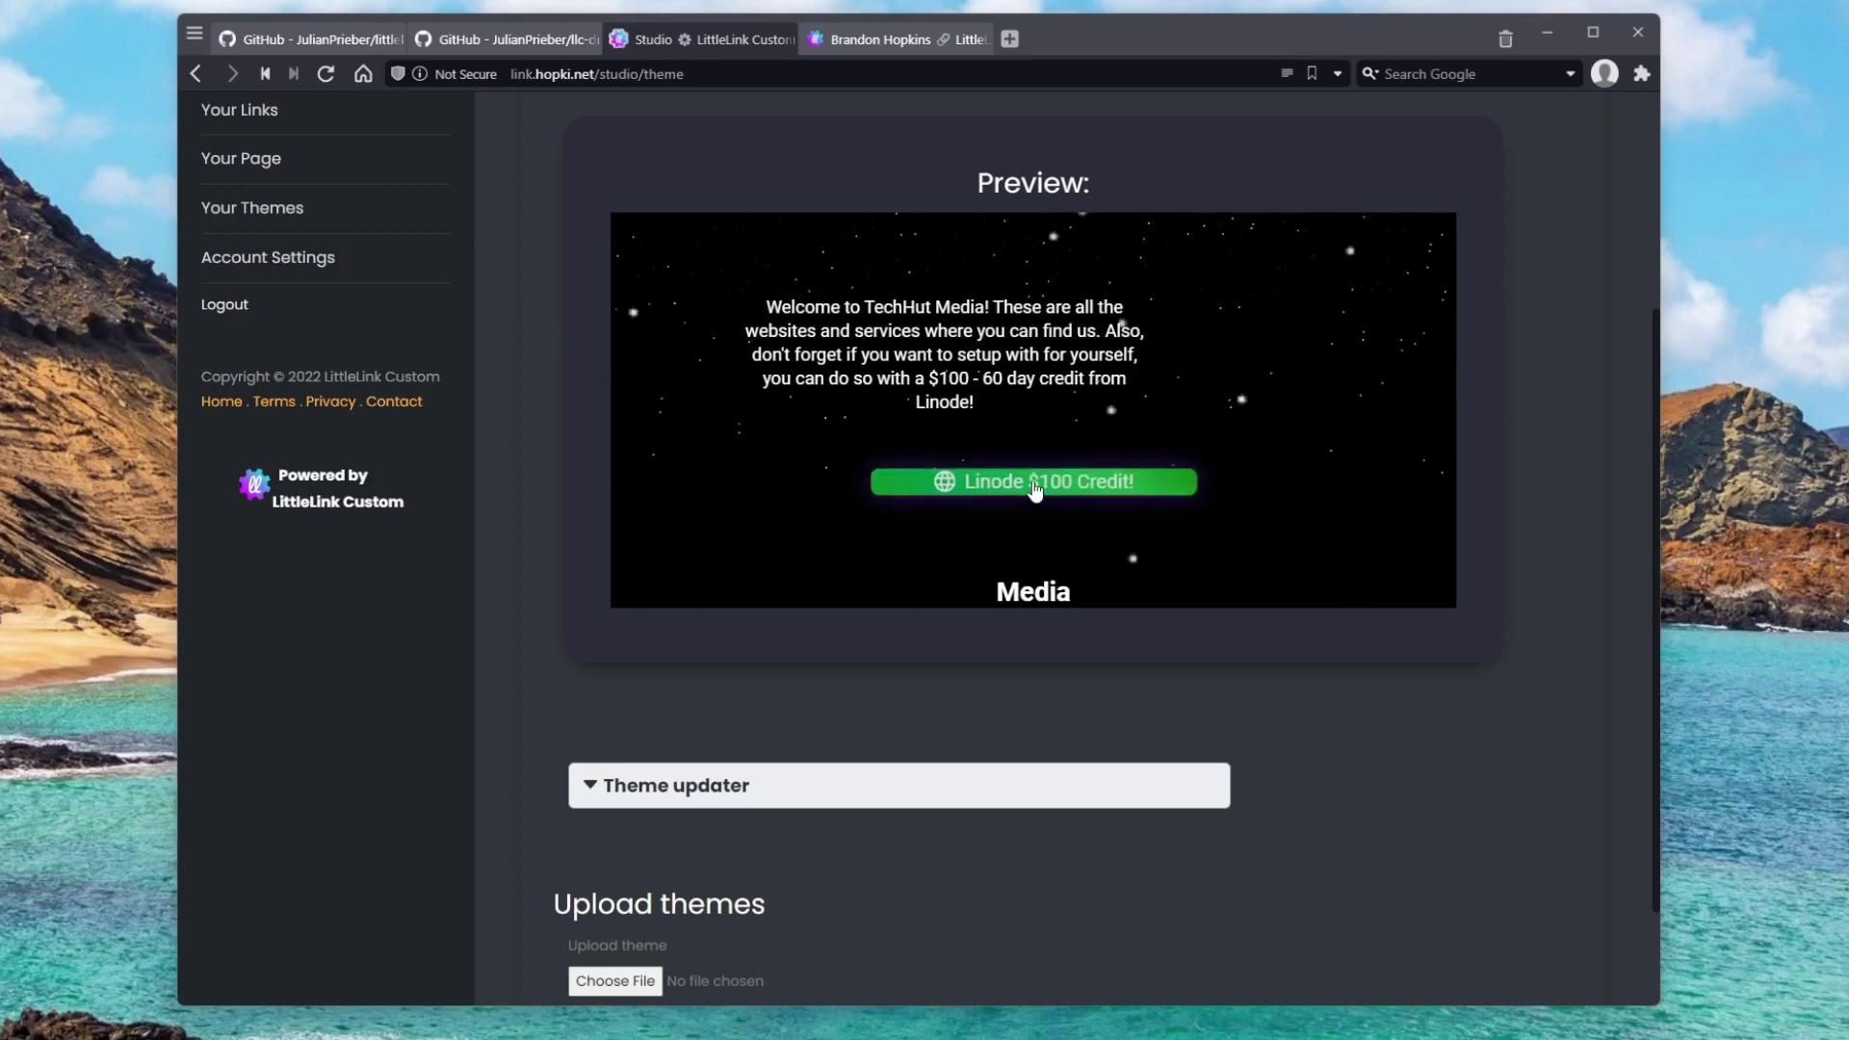
scroll(991, 482, down, 3)
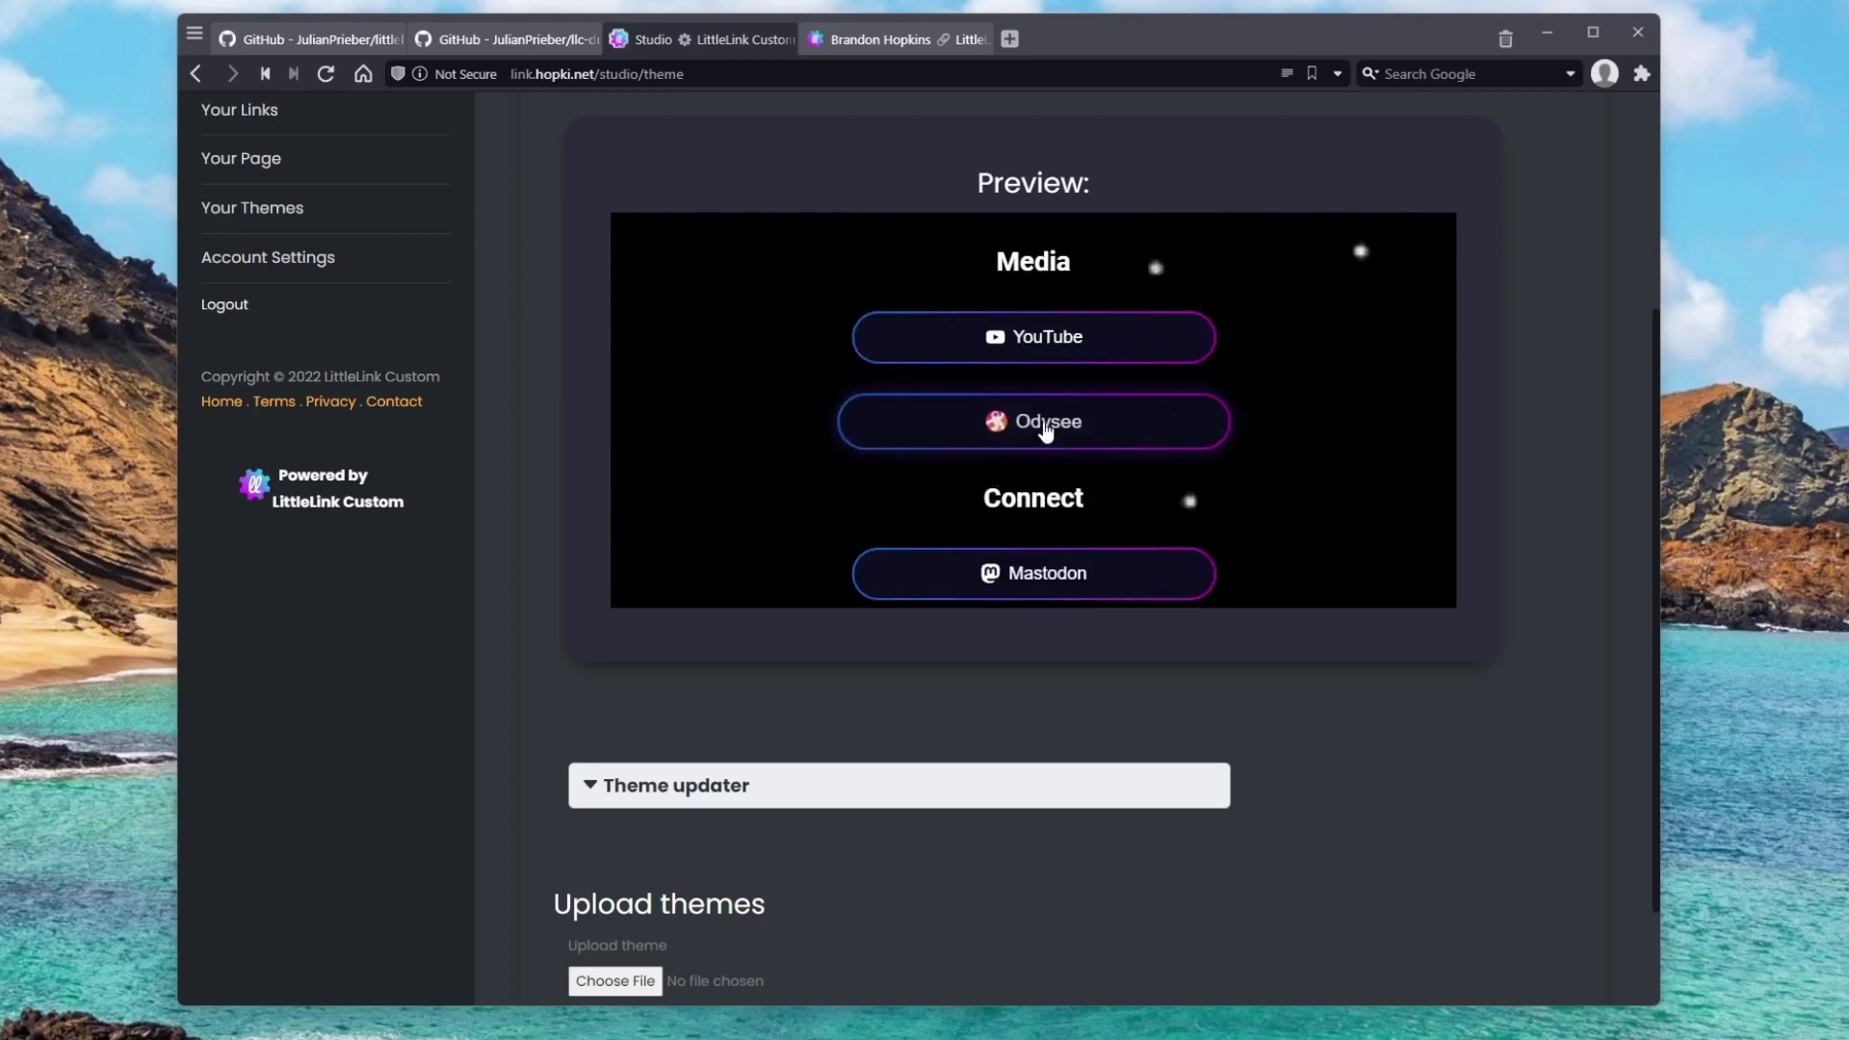
scroll(1044, 427, up, 3)
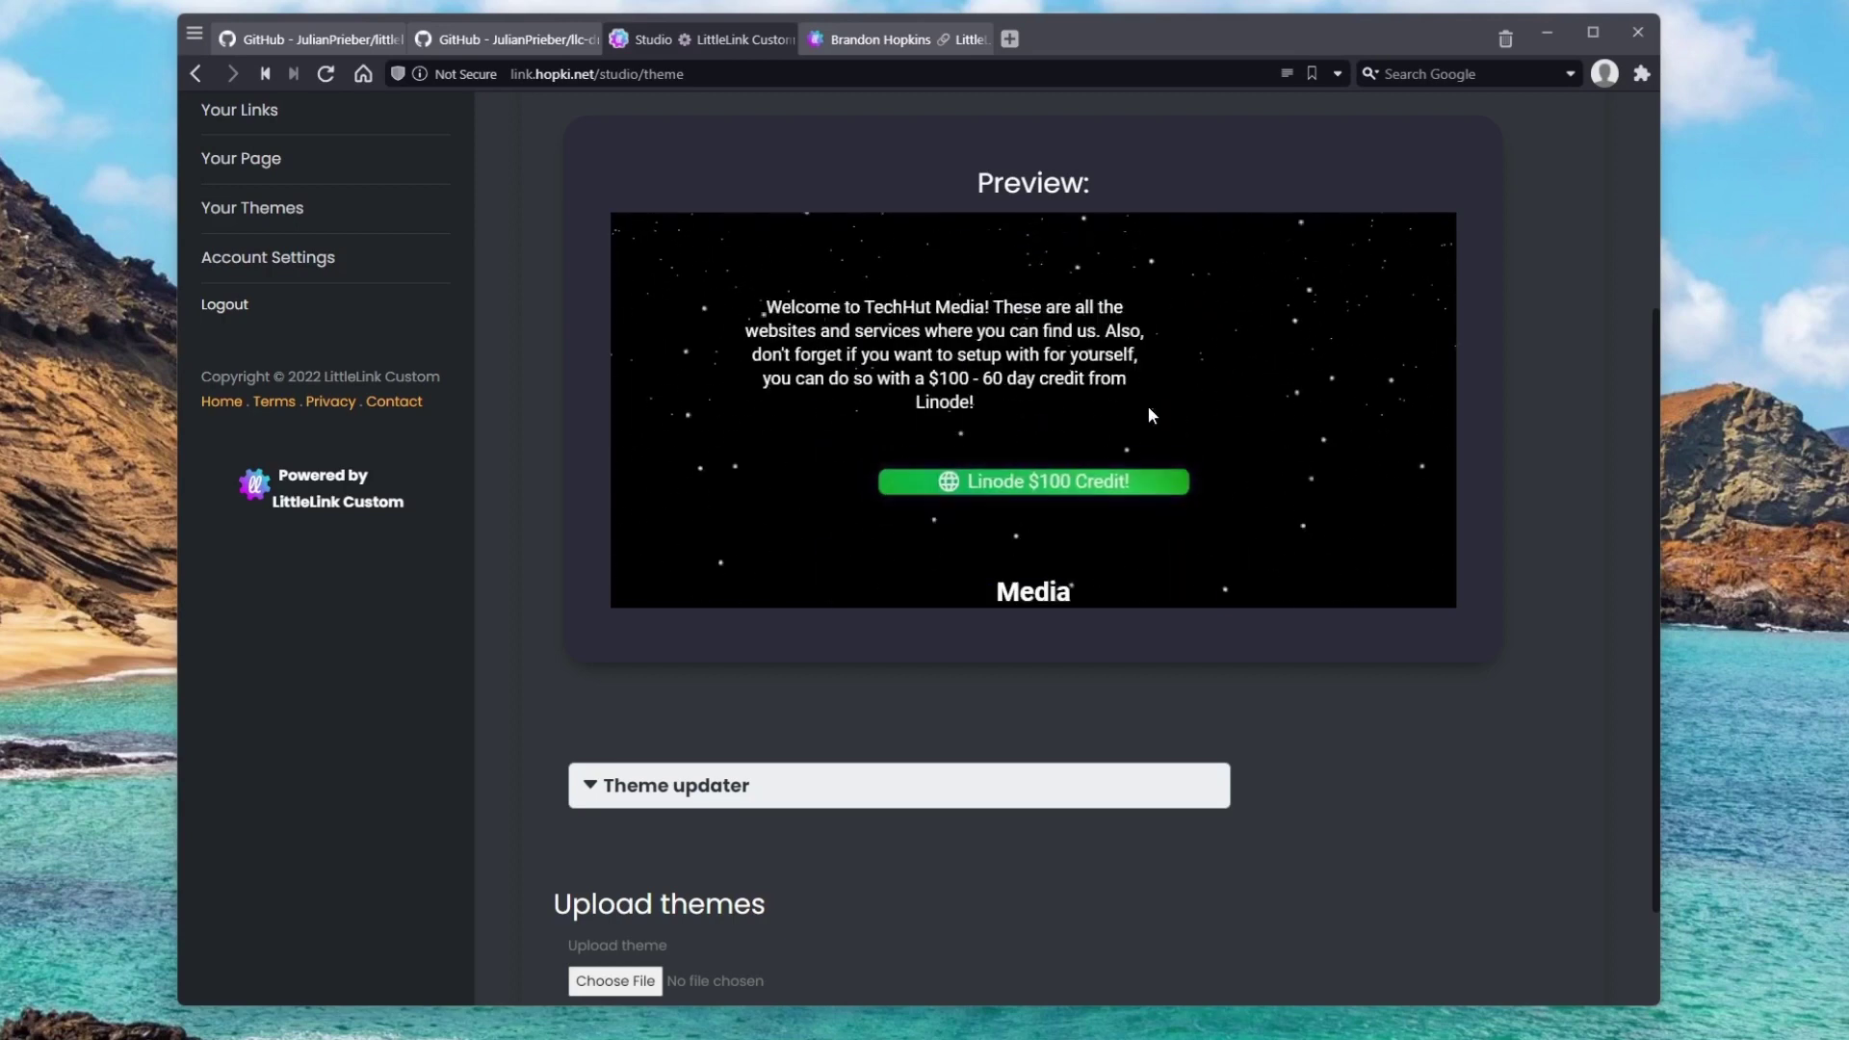
scroll(1112, 391, up, 3)
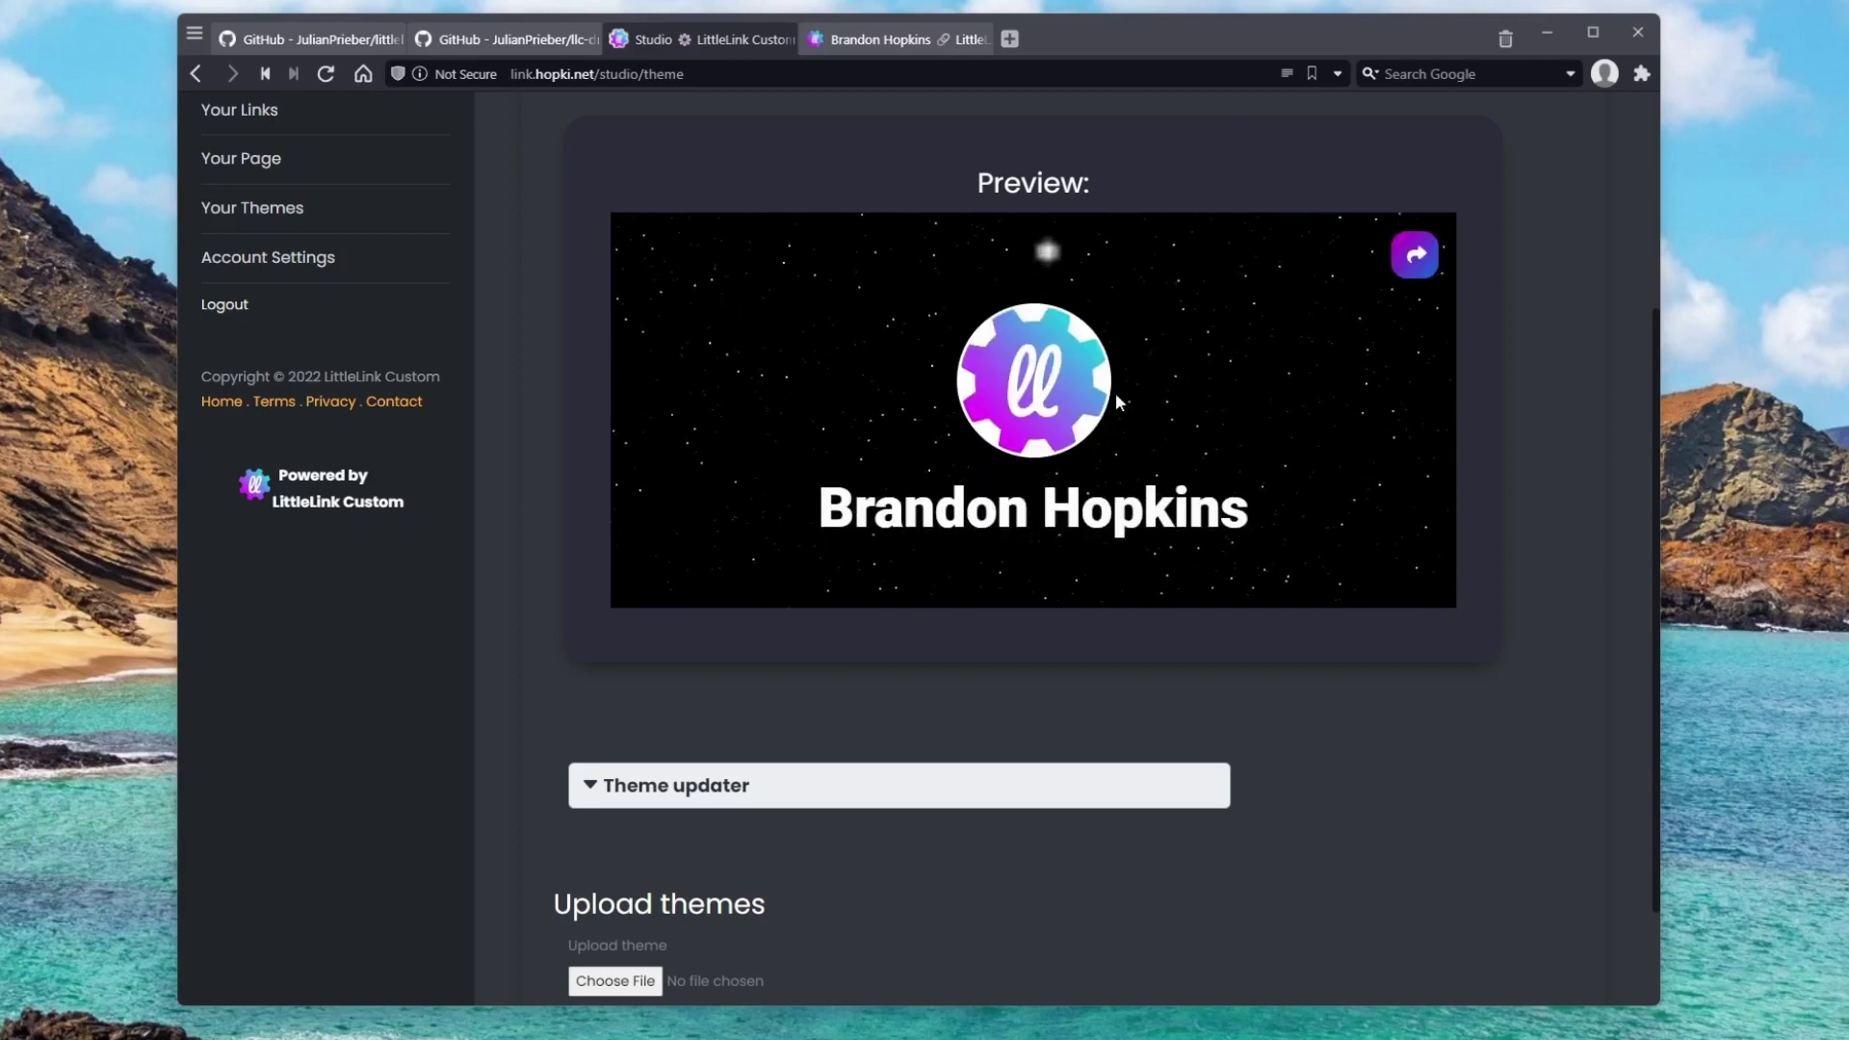
scroll(1112, 391, down, 5)
scroll(1072, 354, up, 4)
Check the Stargazer-styled public profile, then return to the studio theme settings.
click(898, 42)
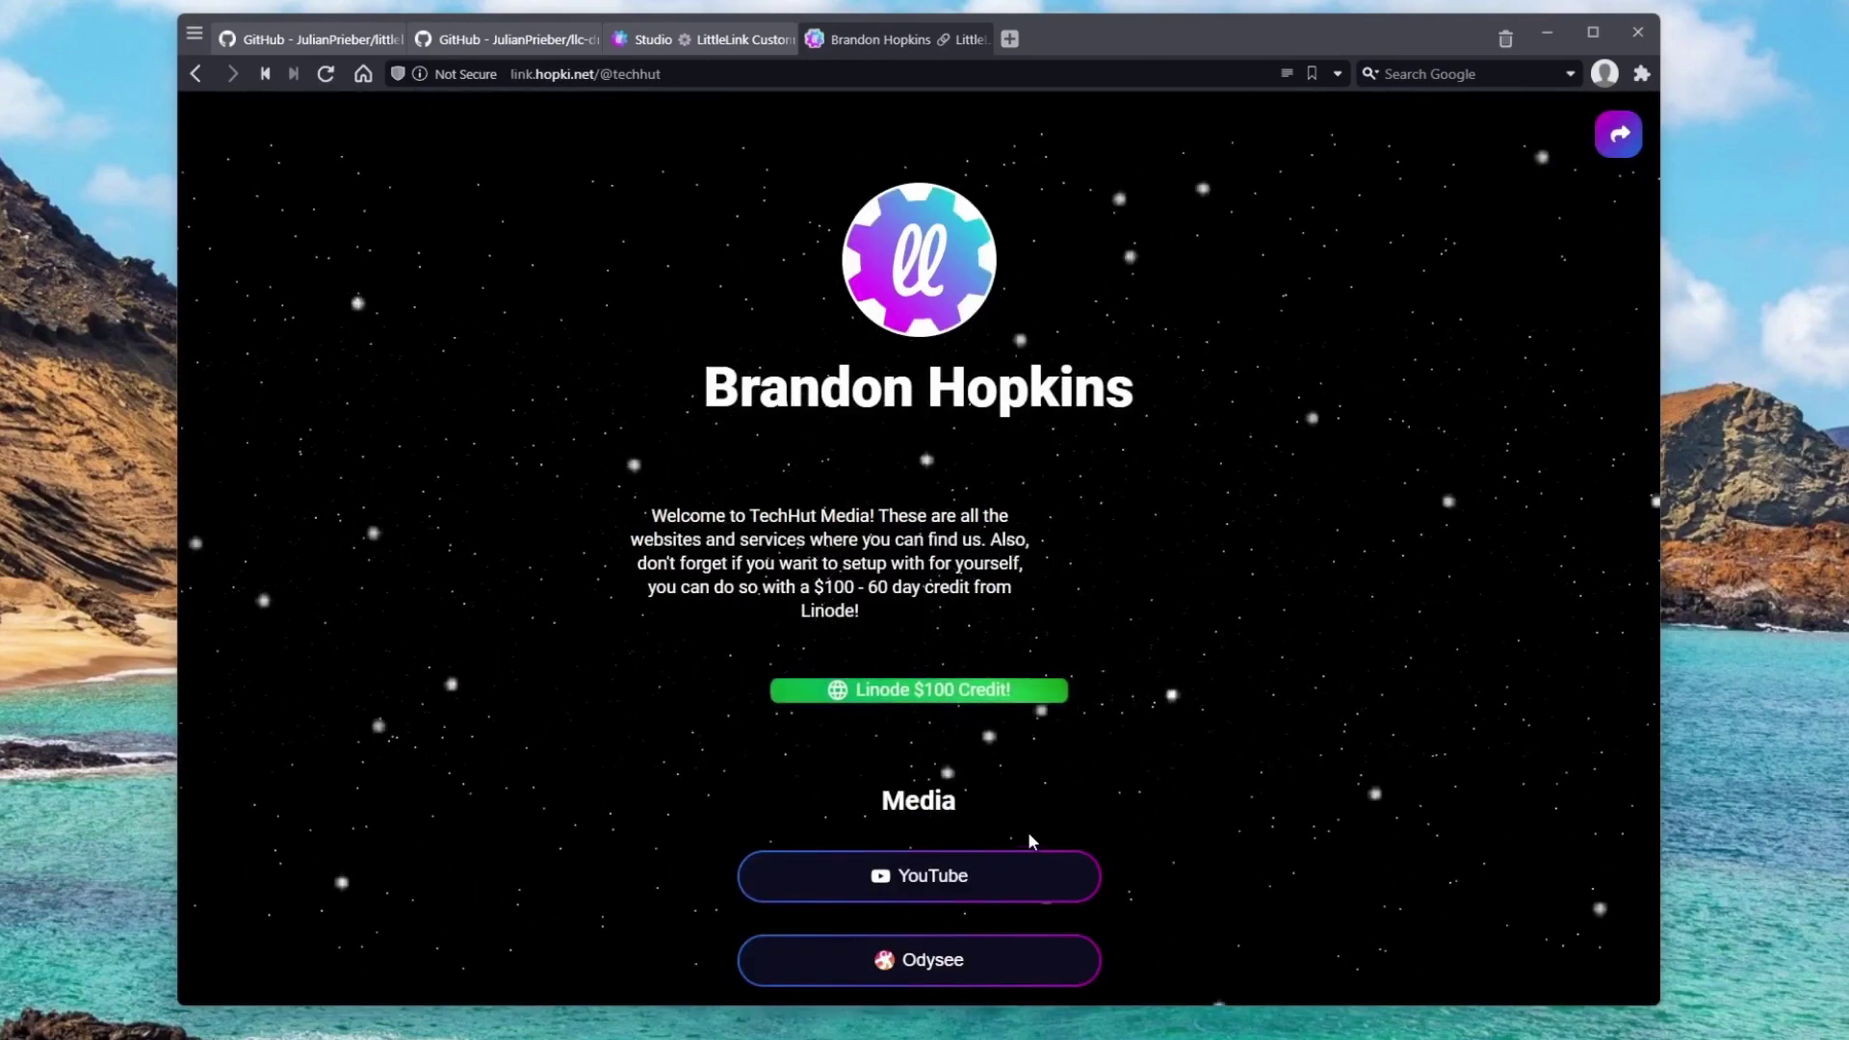
scroll(1028, 841, down, 3)
scroll(1026, 817, down, 2)
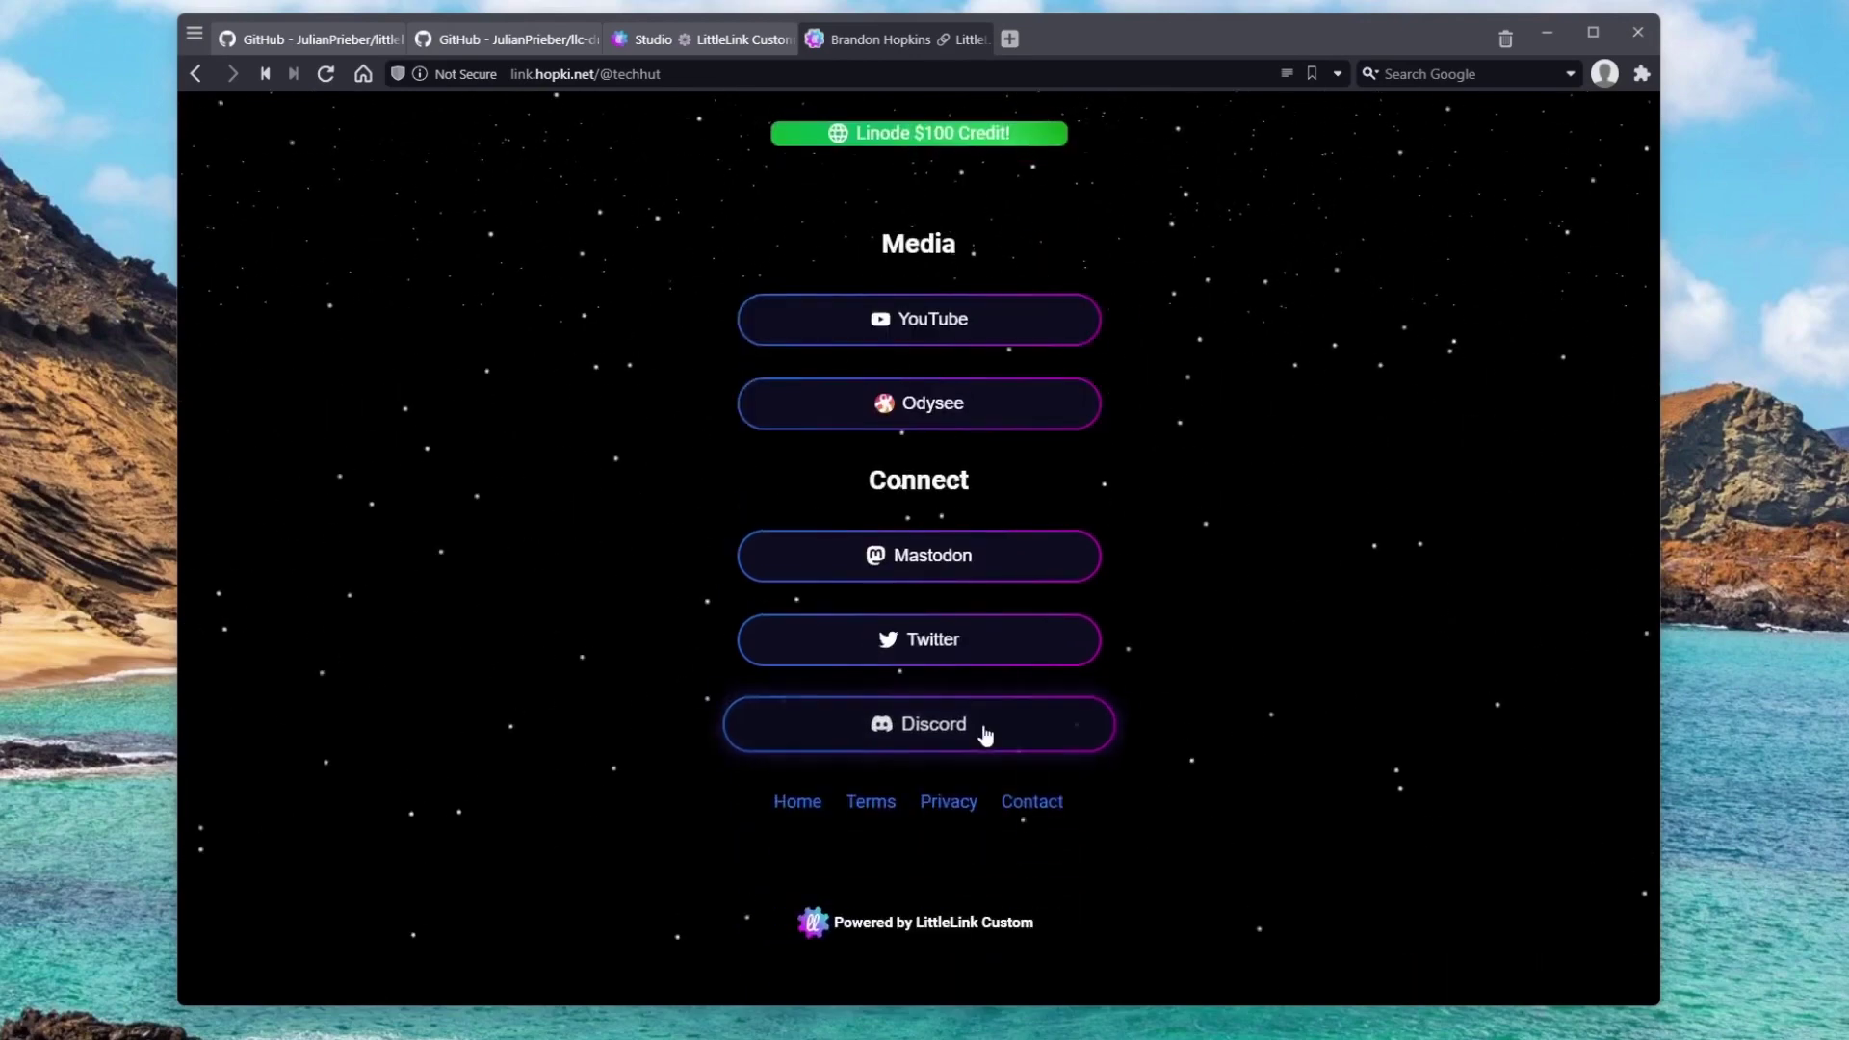
scroll(948, 443, up, 5)
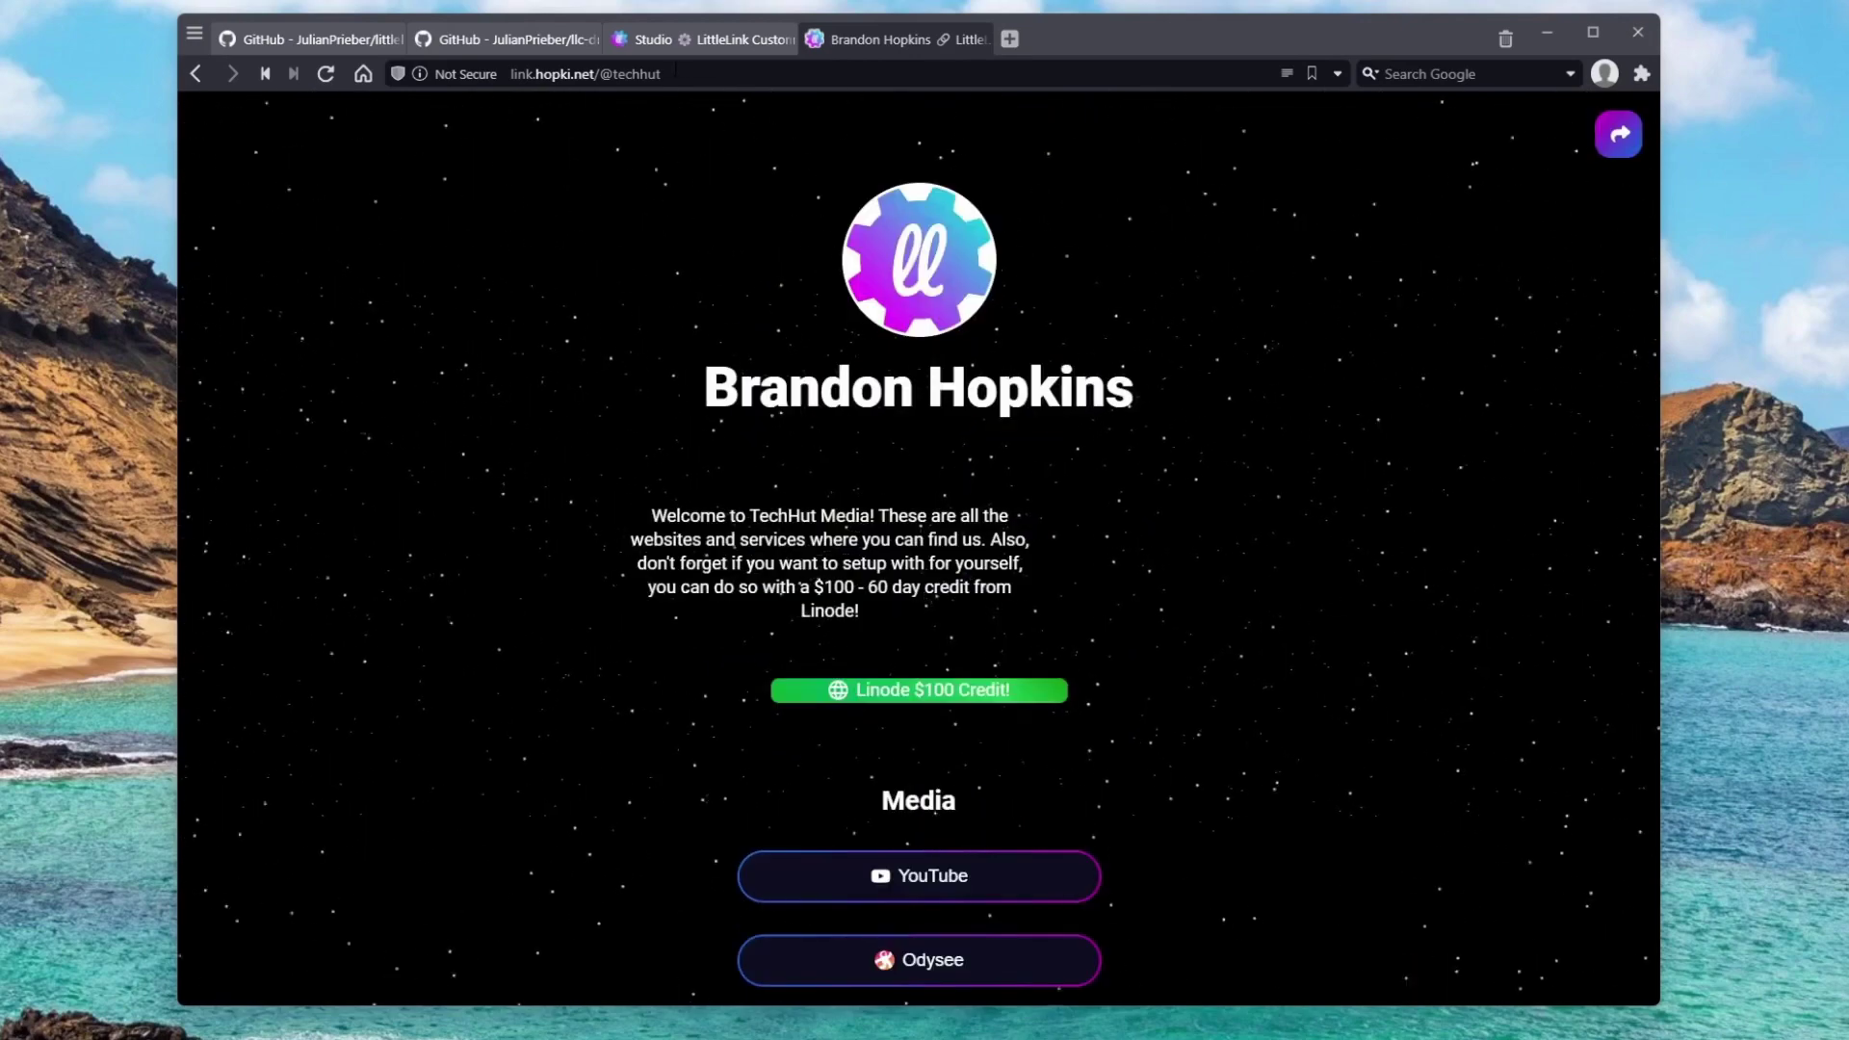
click(686, 39)
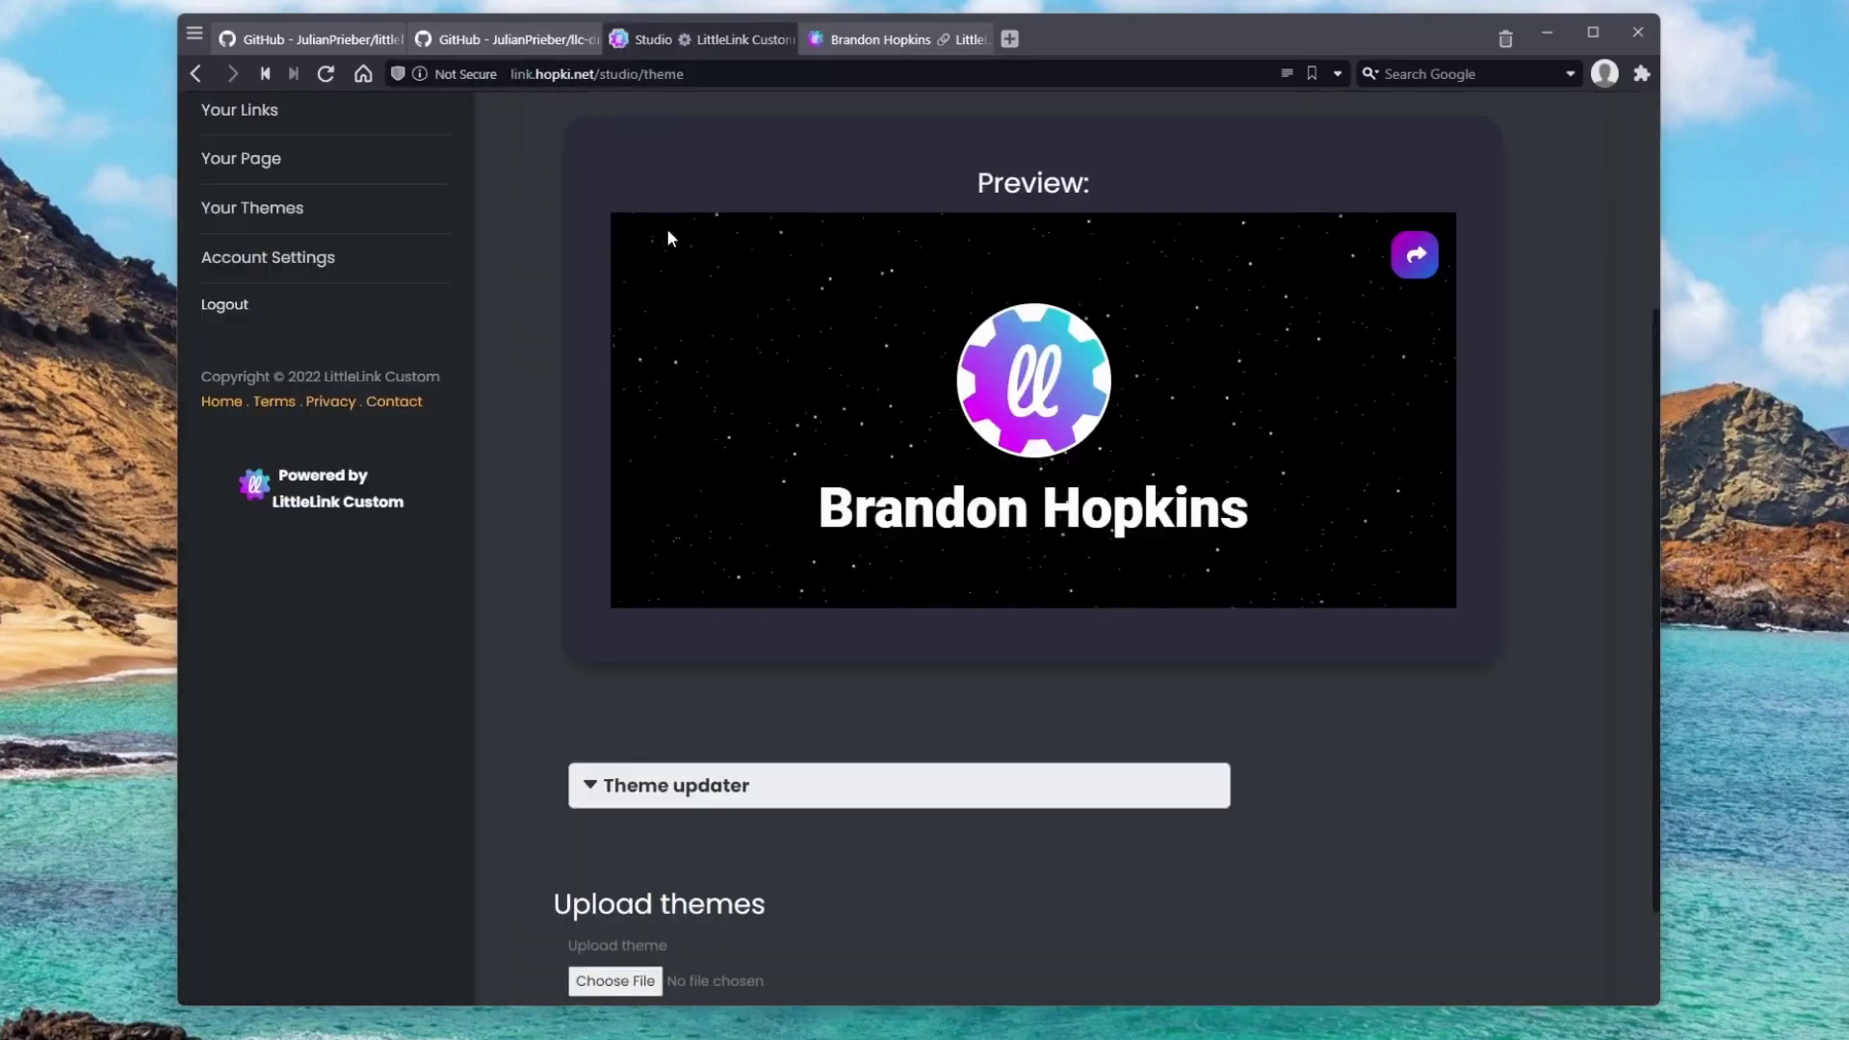
Switch the profile theme from Stargazer to Mono and apply it.
scroll(392, 569, up, 4)
click(667, 405)
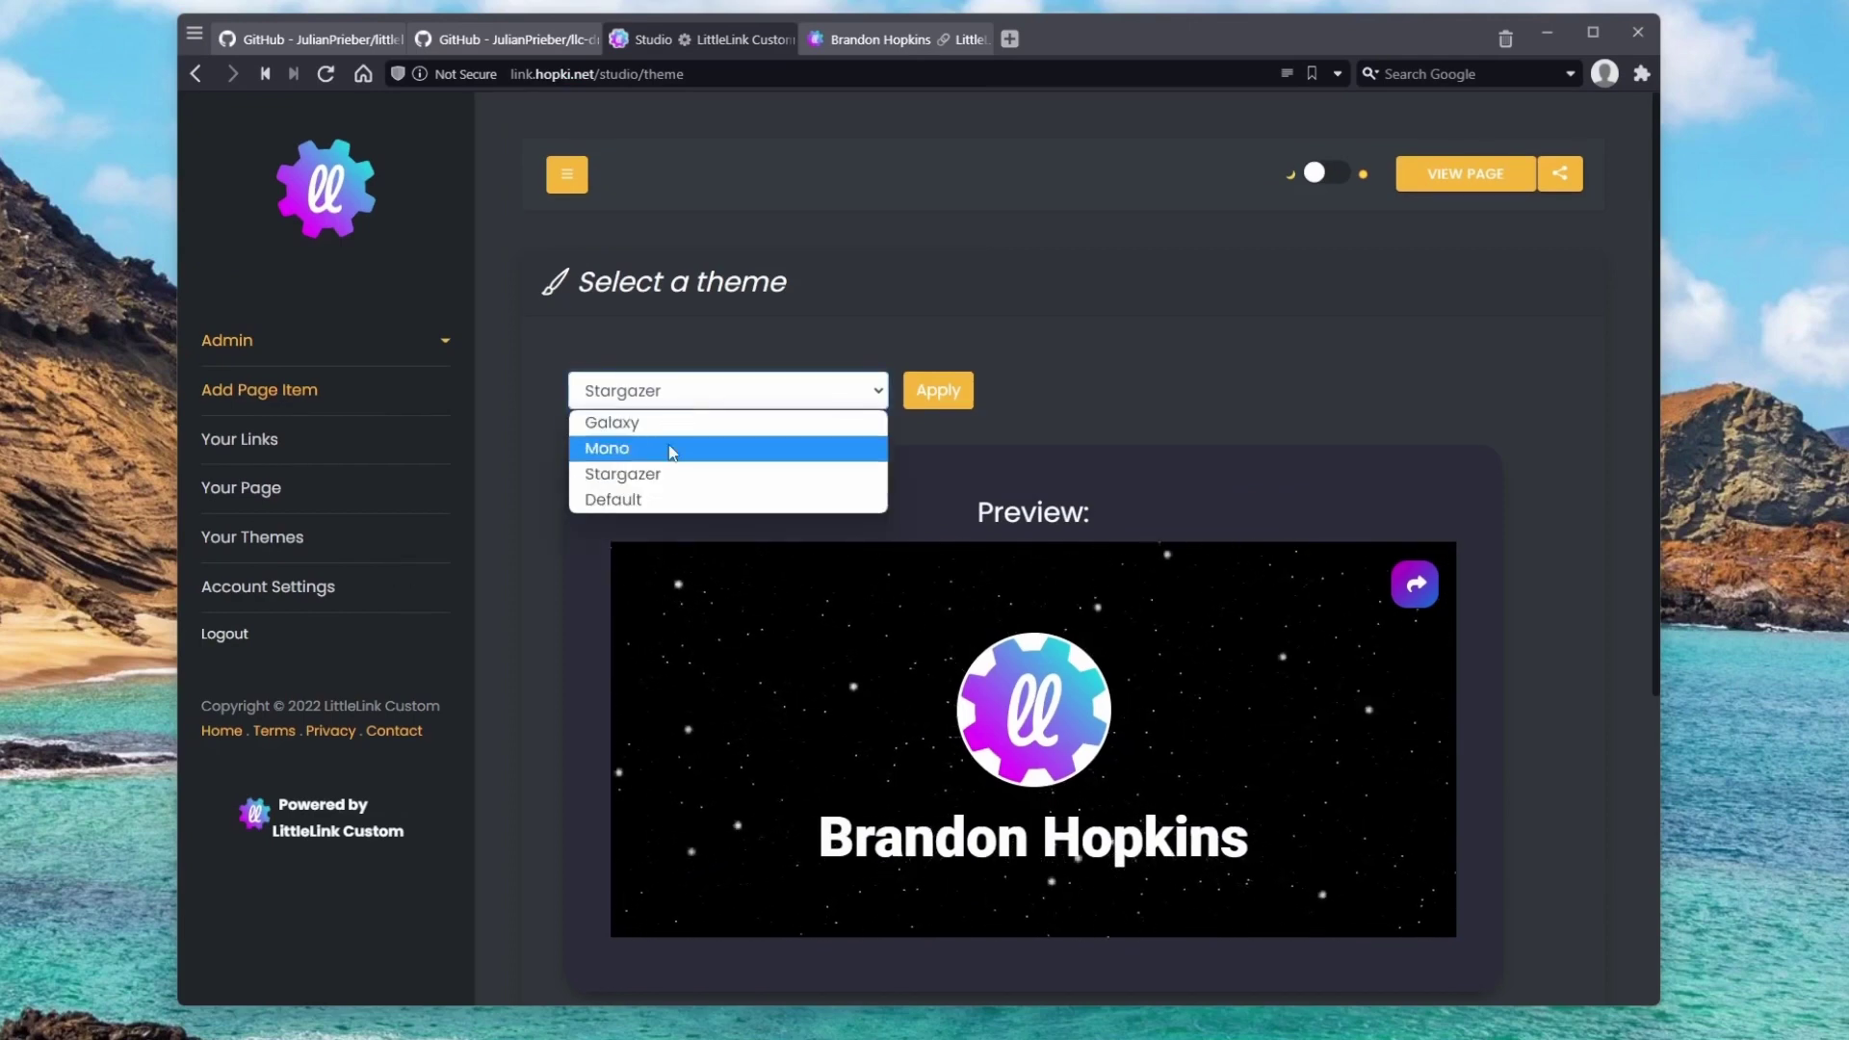
click(616, 499)
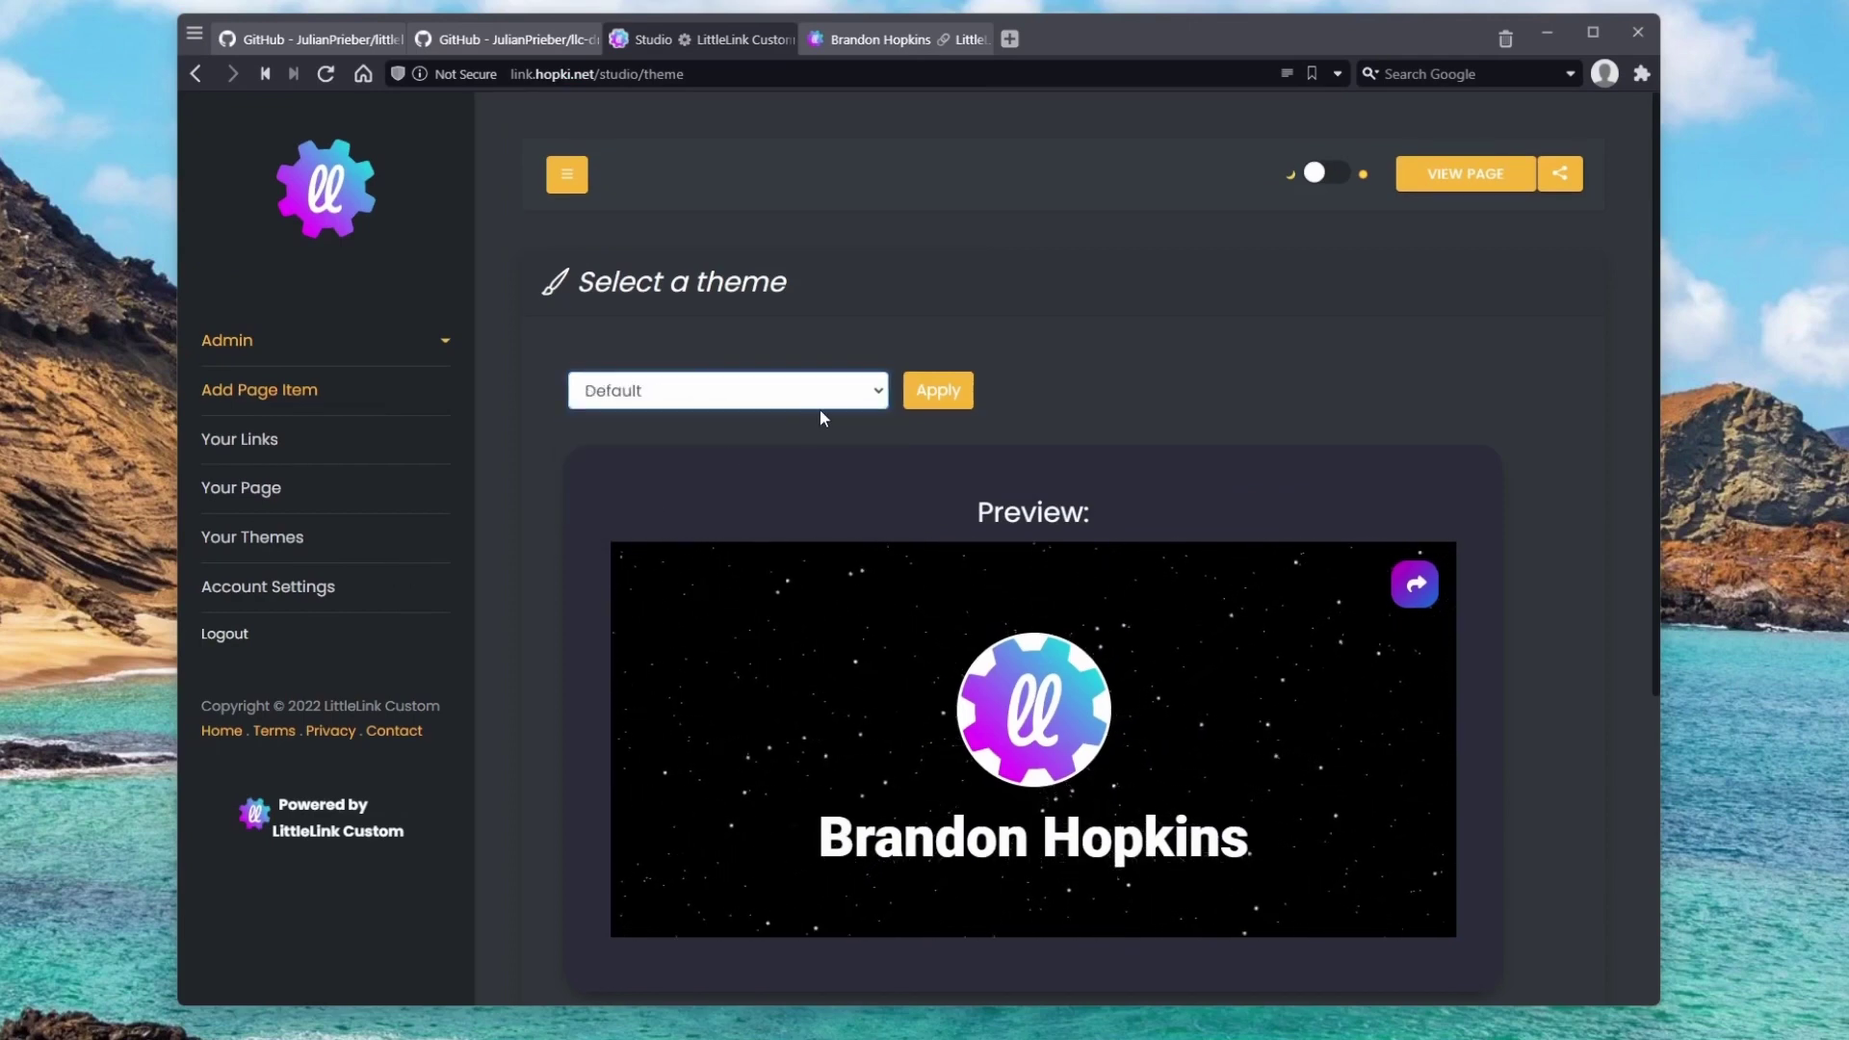
click(776, 400)
click(780, 437)
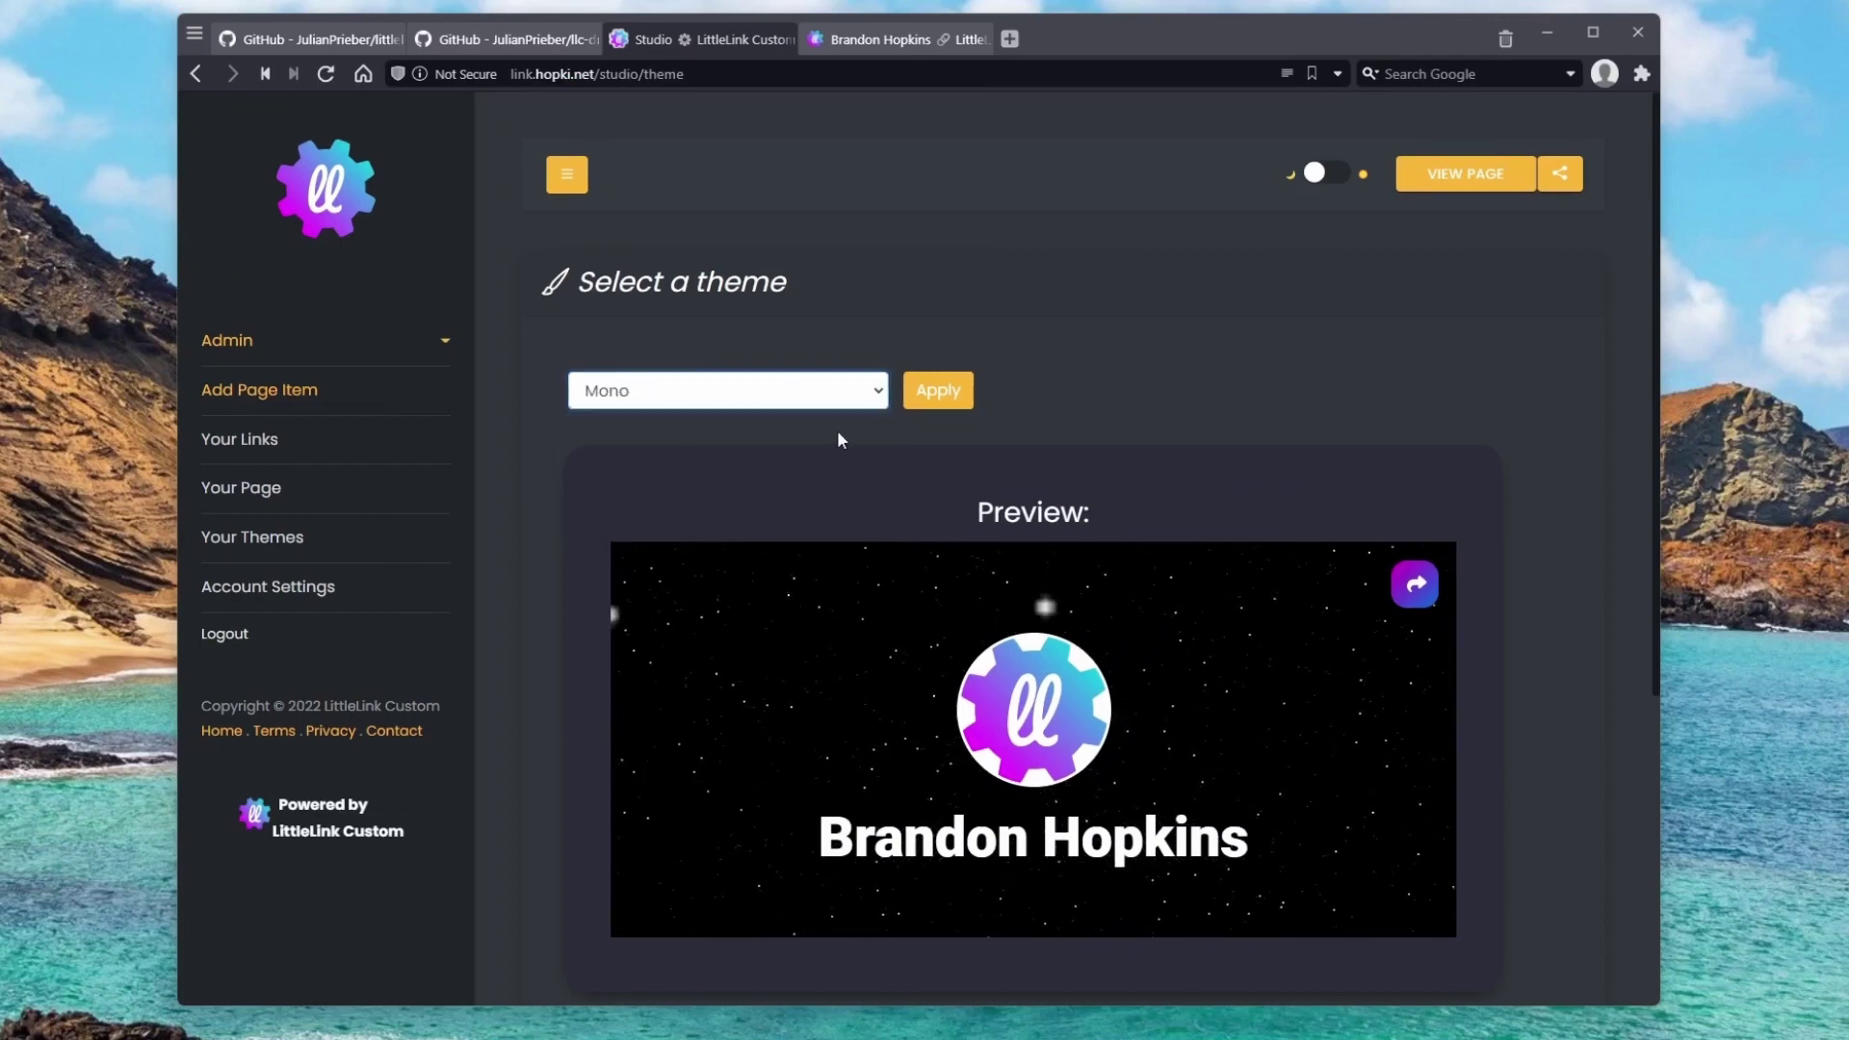
click(952, 388)
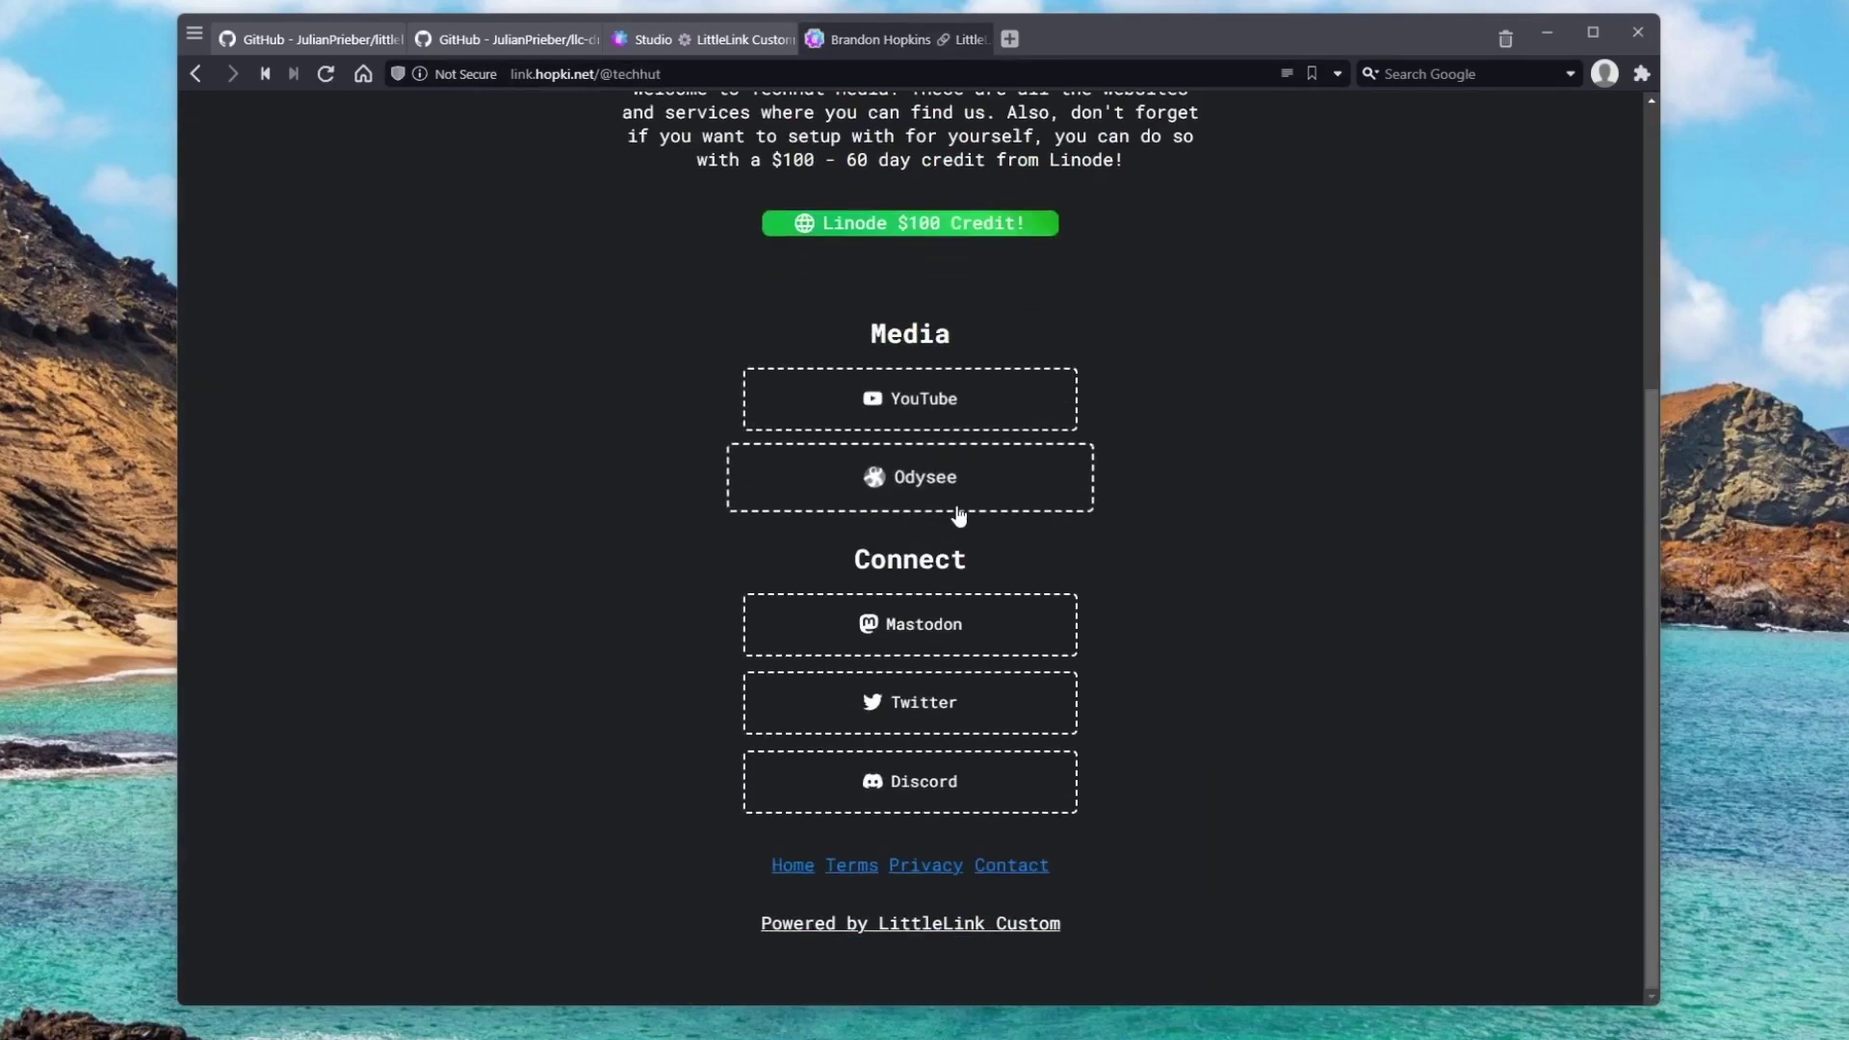
scroll(957, 483, up, 5)
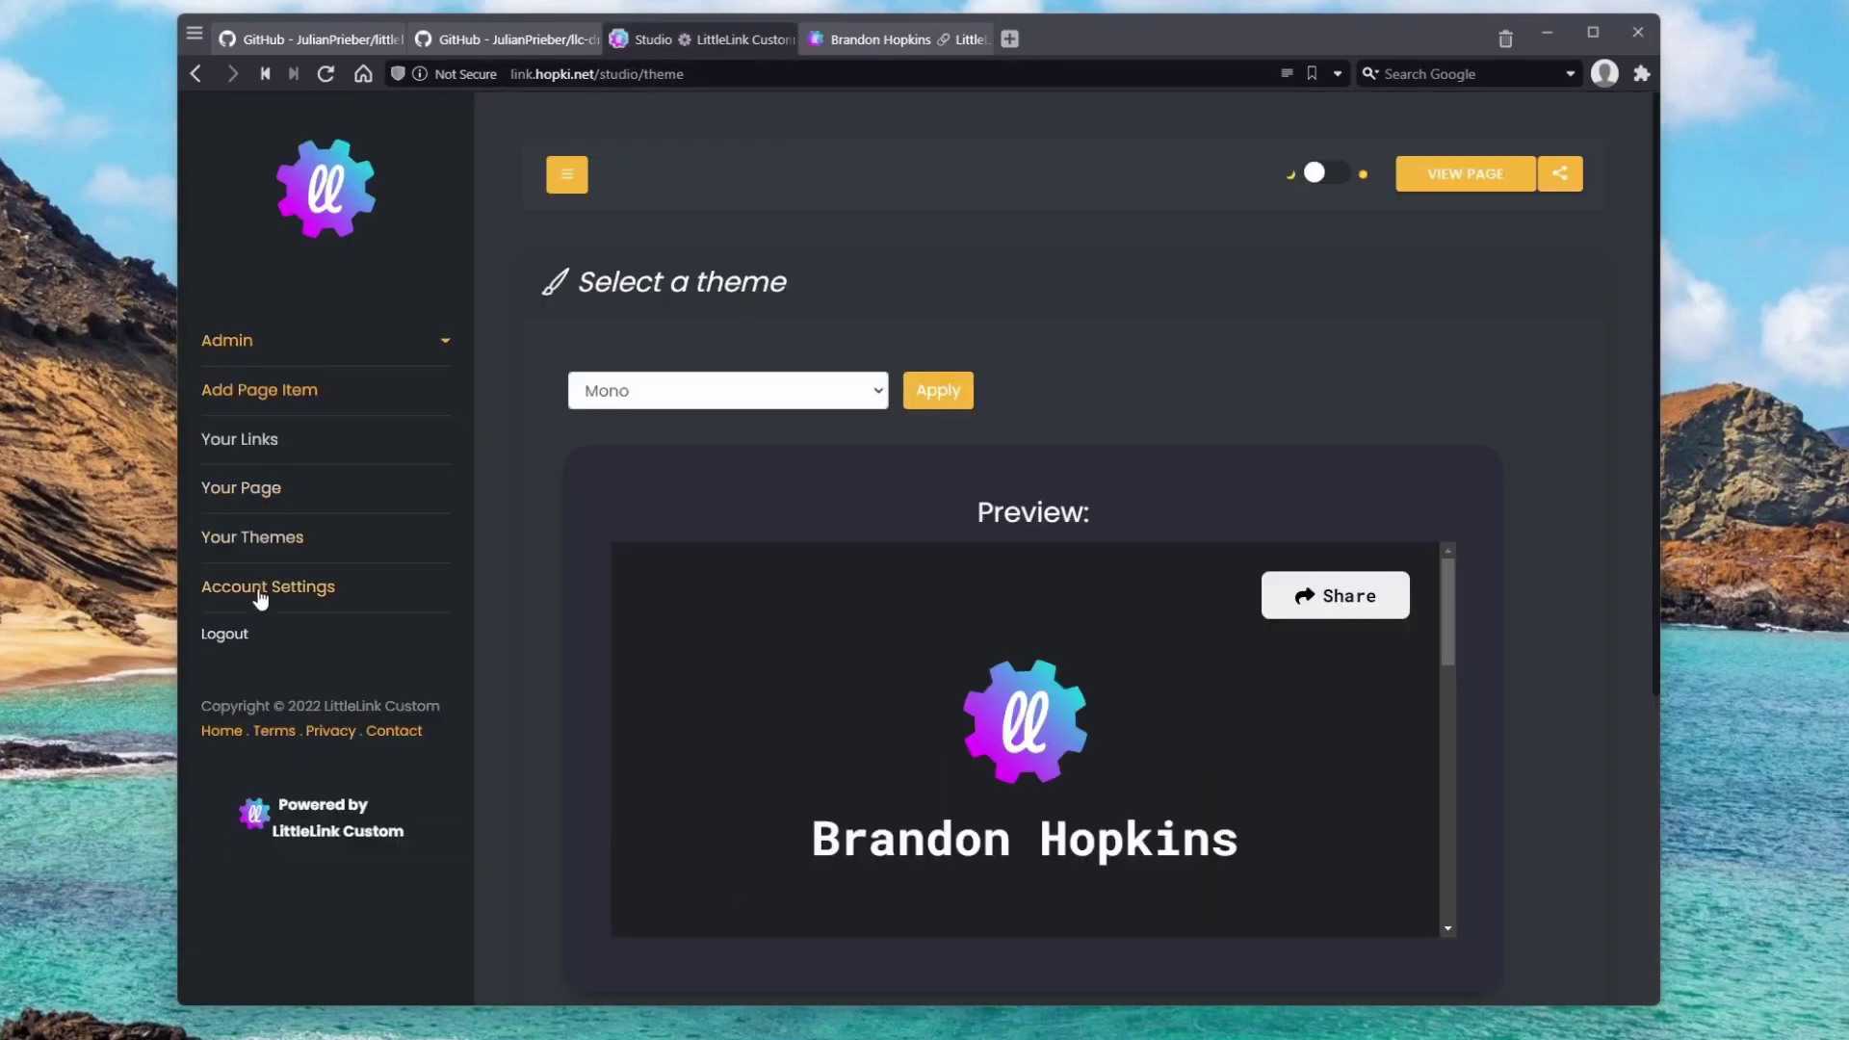
click(260, 592)
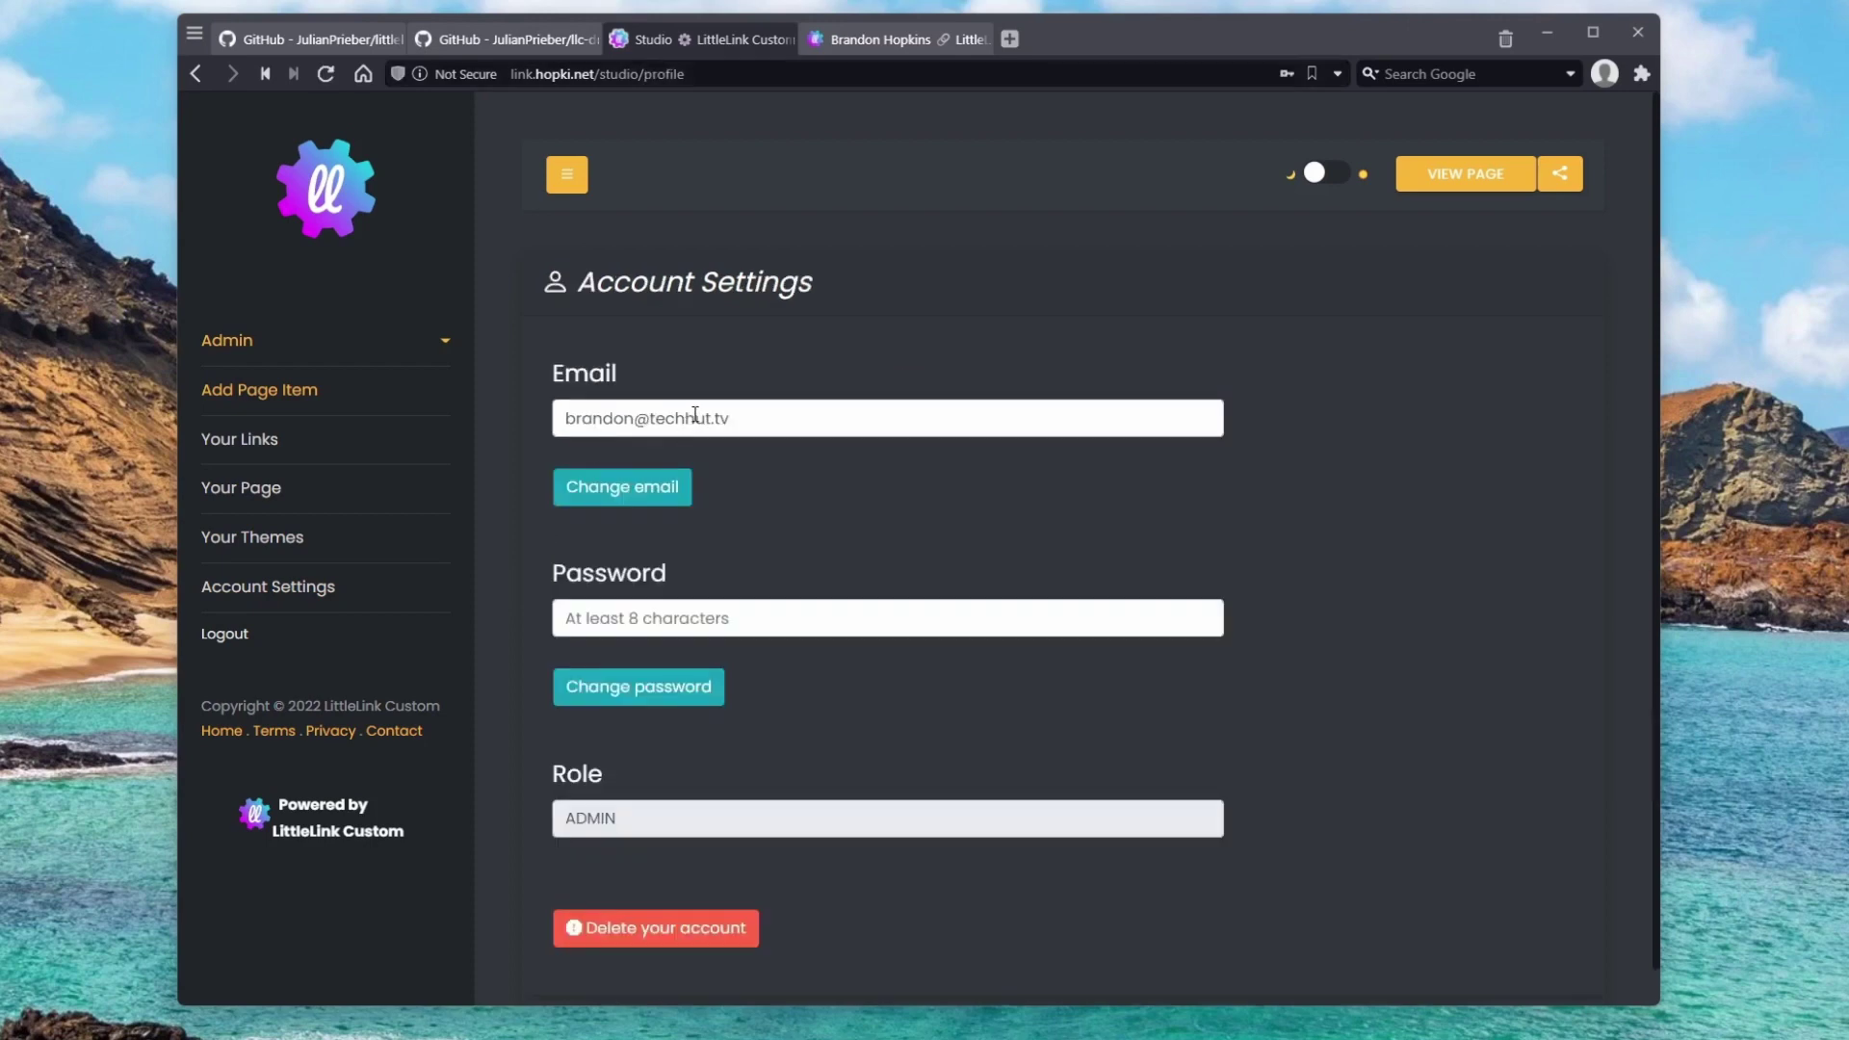
Open the My Page editor and compare it with the public profile's welcome description.
scroll(761, 578, down, 1)
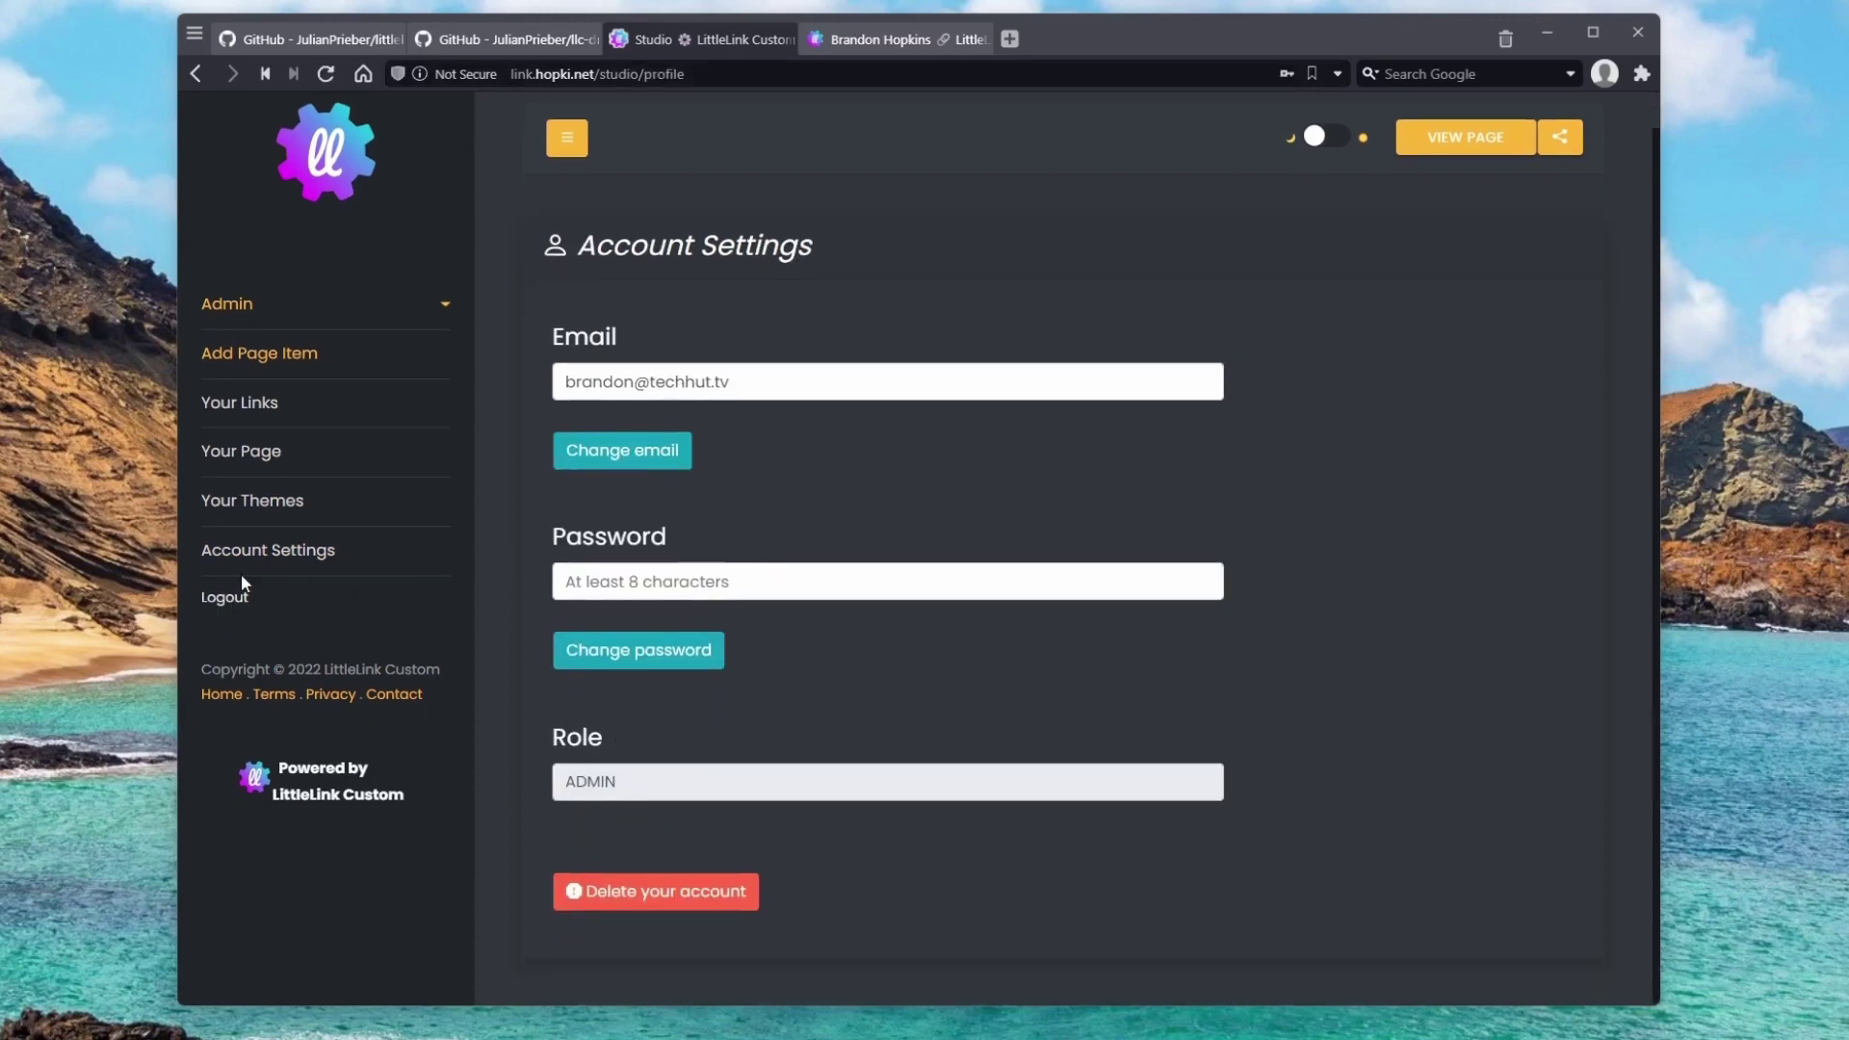
click(246, 464)
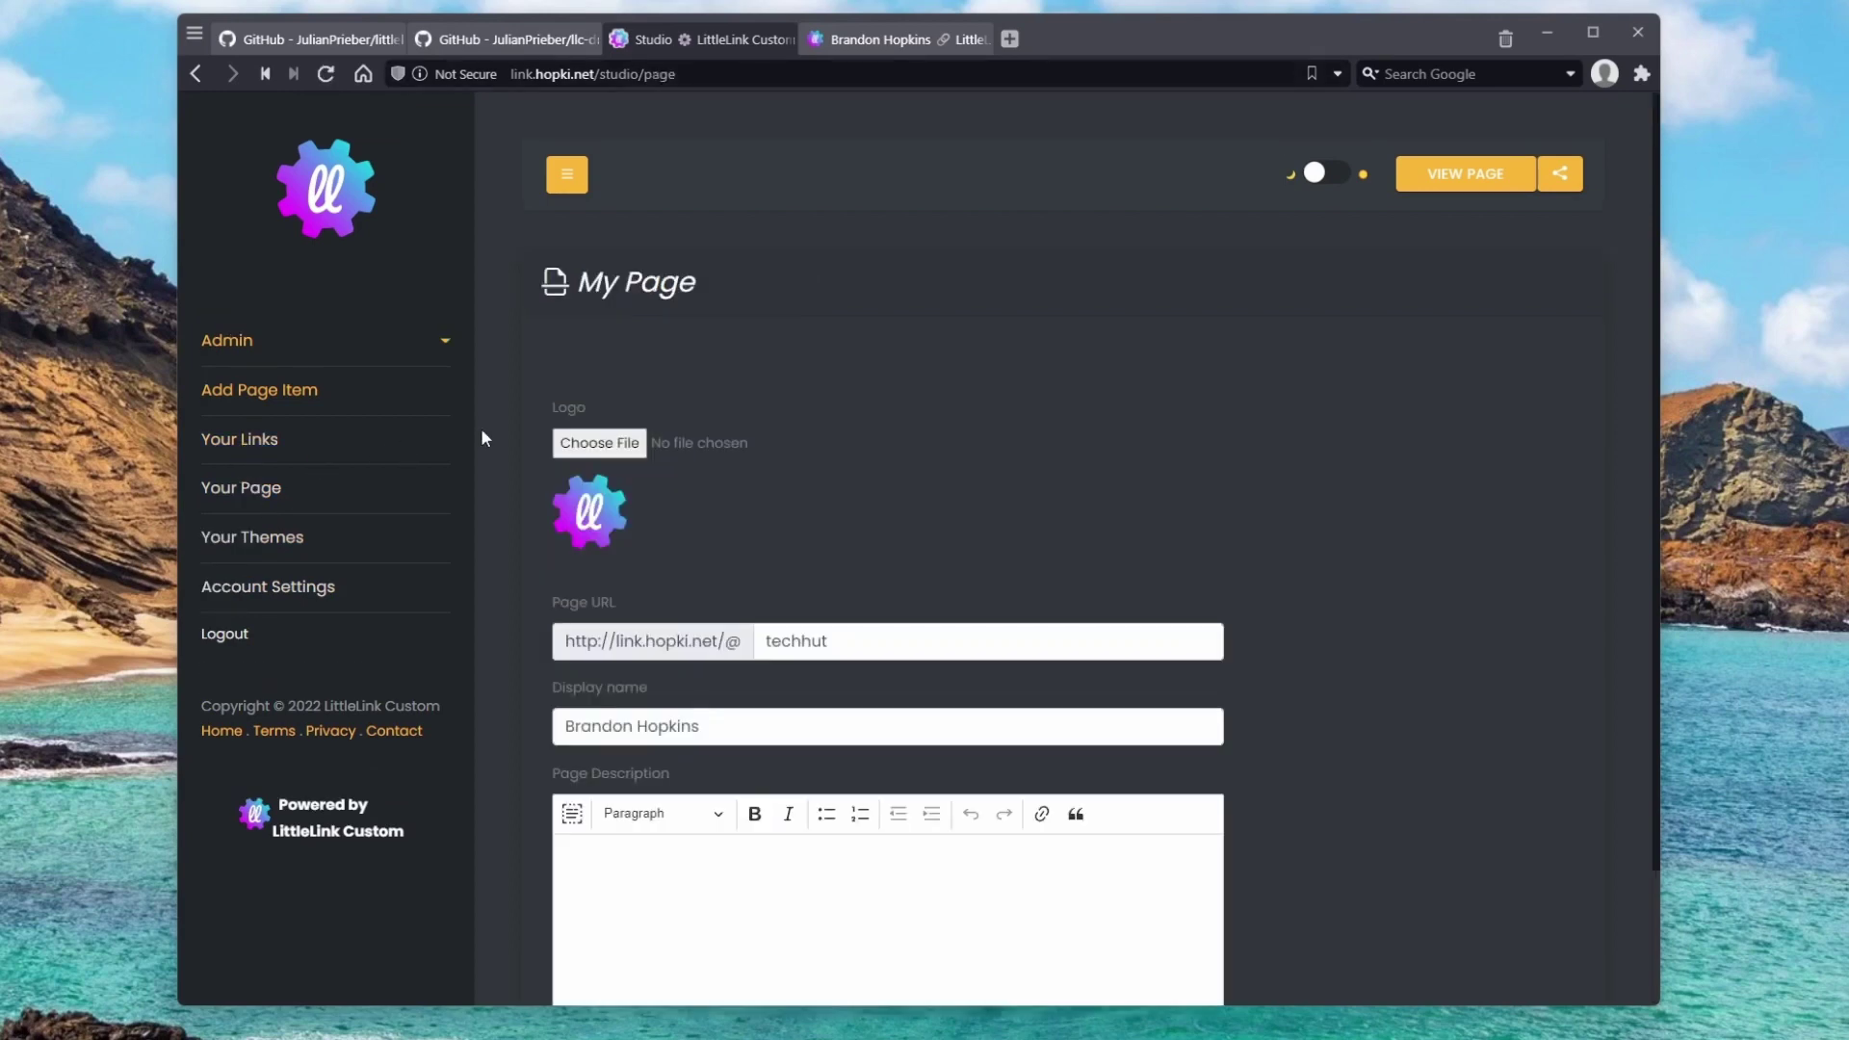
click(867, 38)
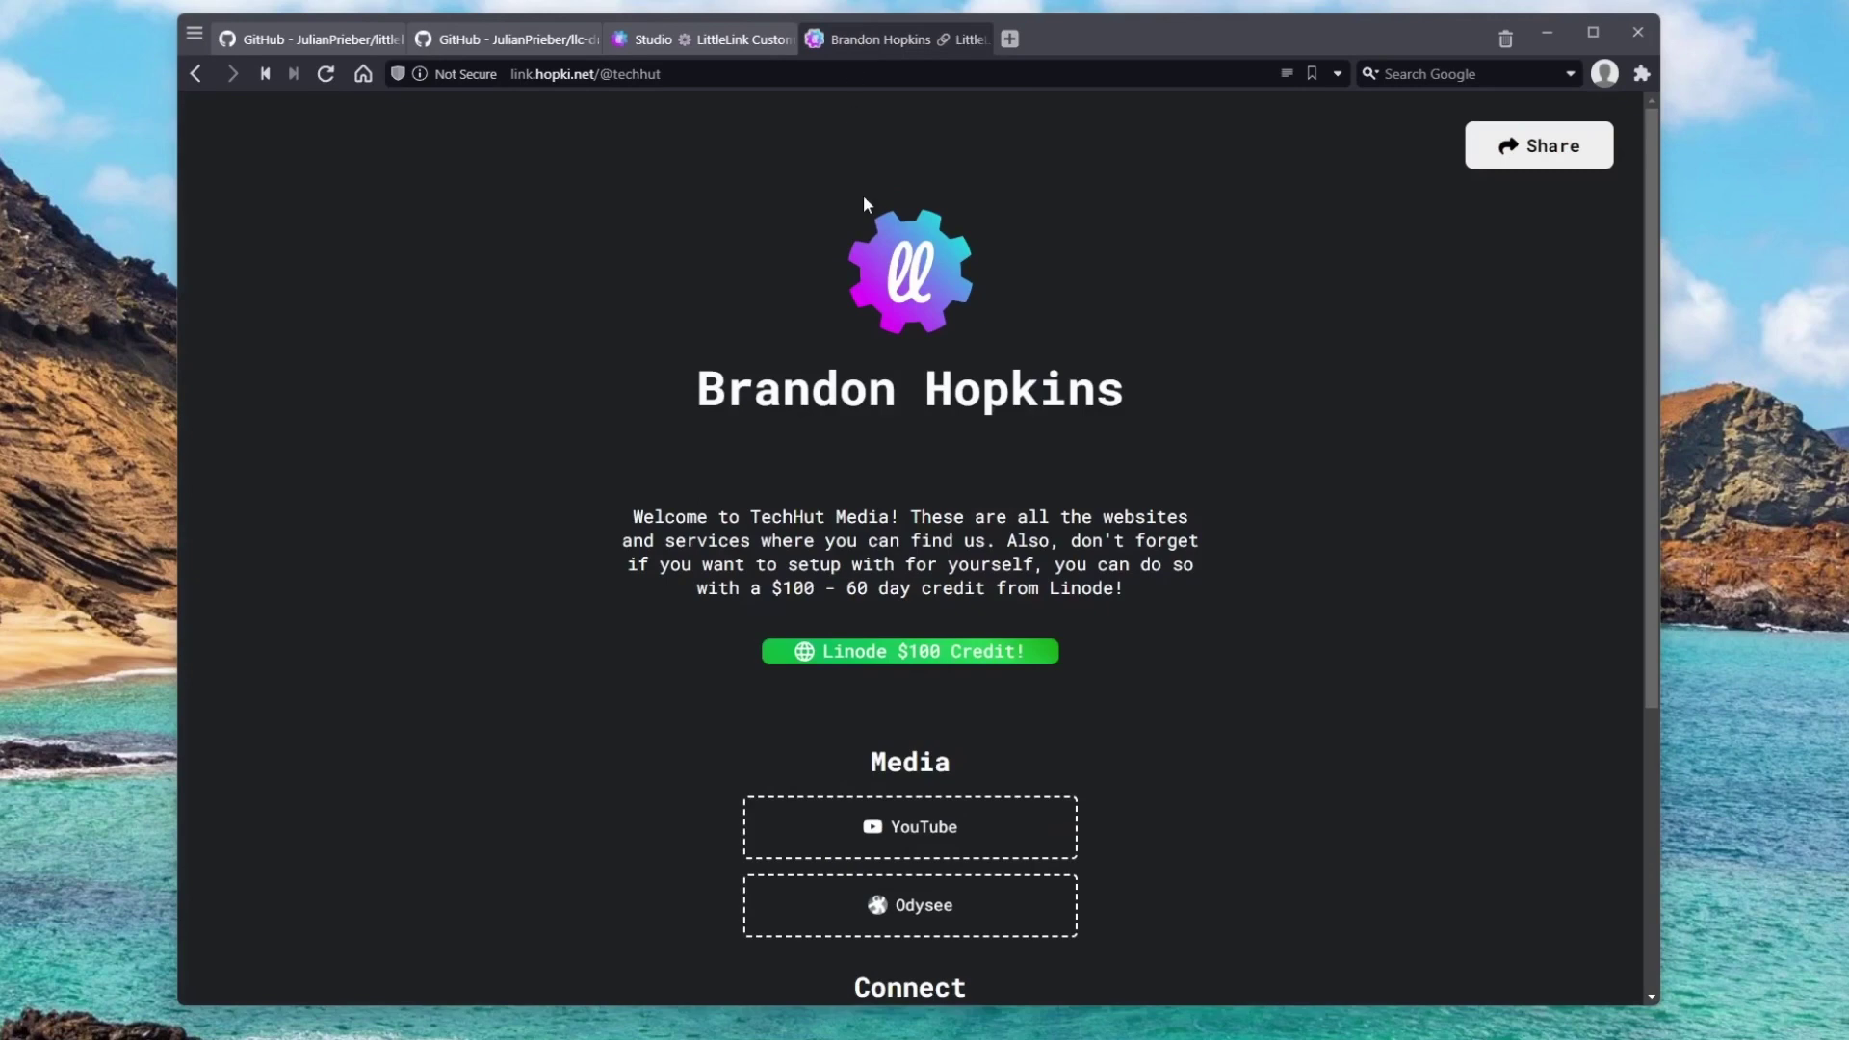
click(655, 38)
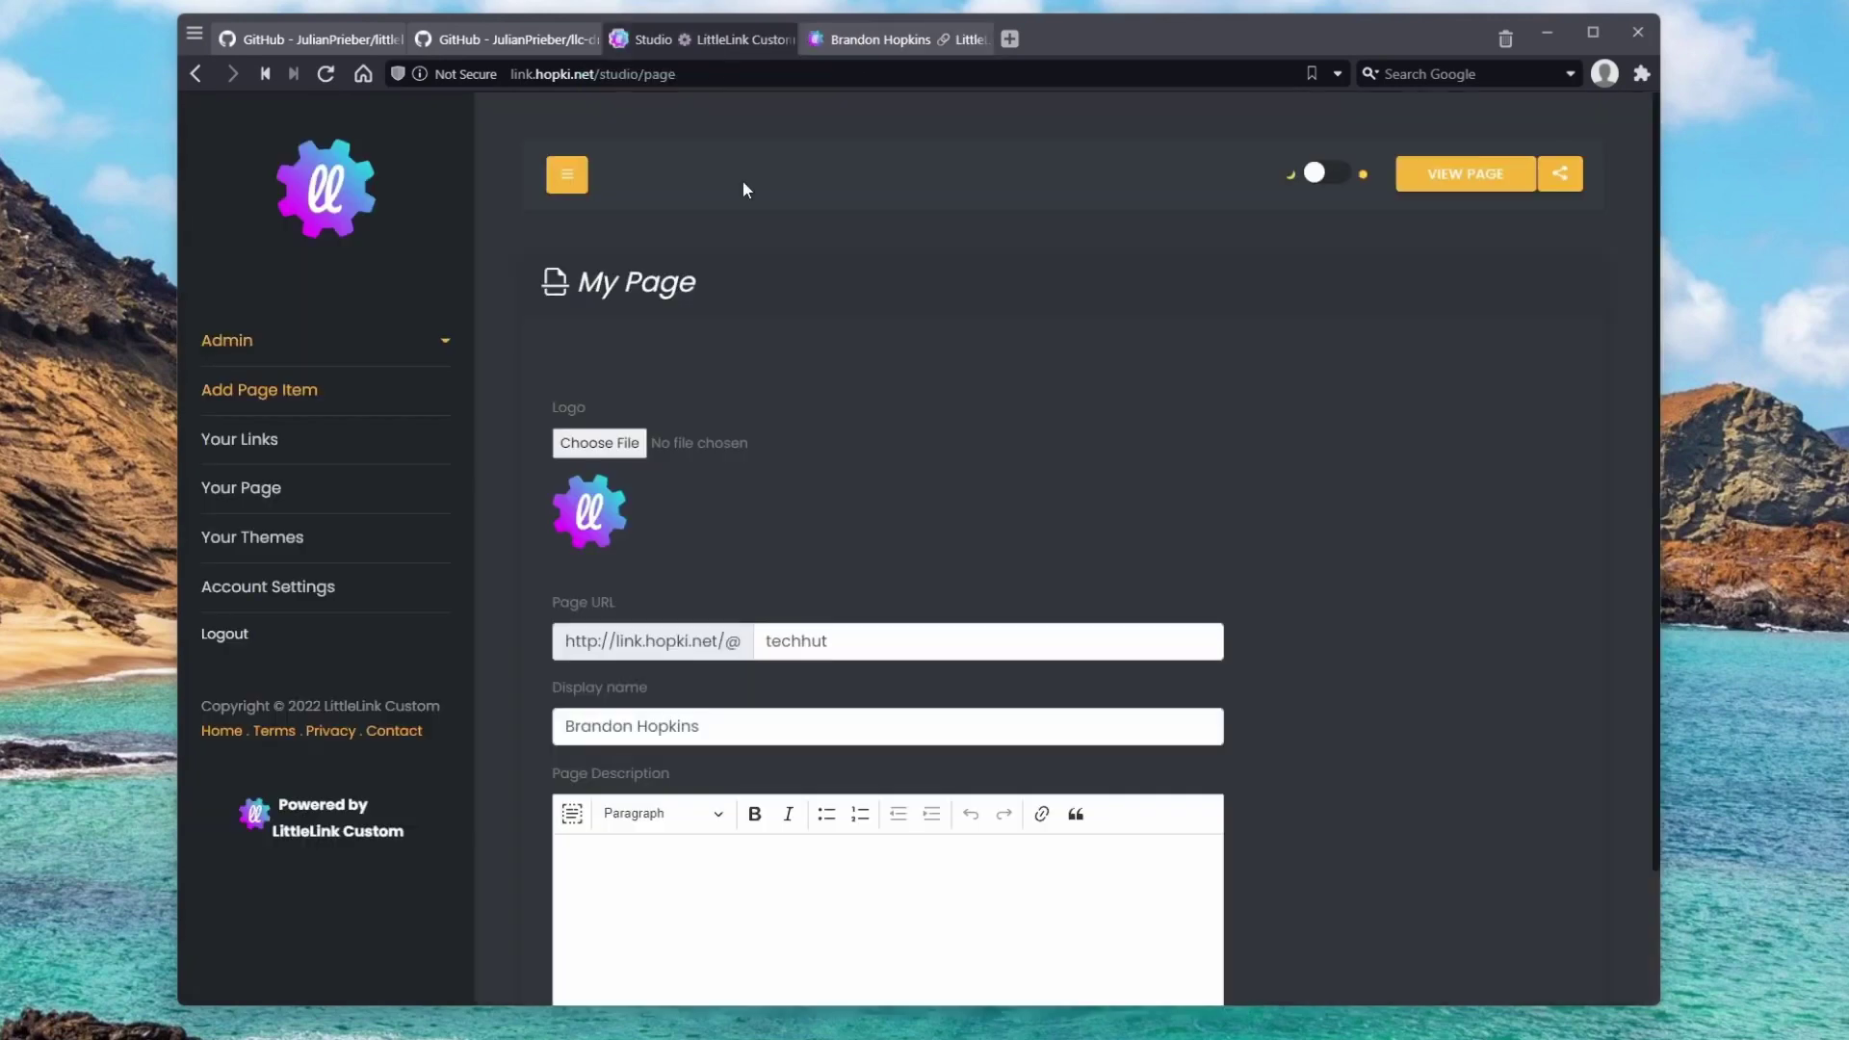
scroll(766, 640, down, 2)
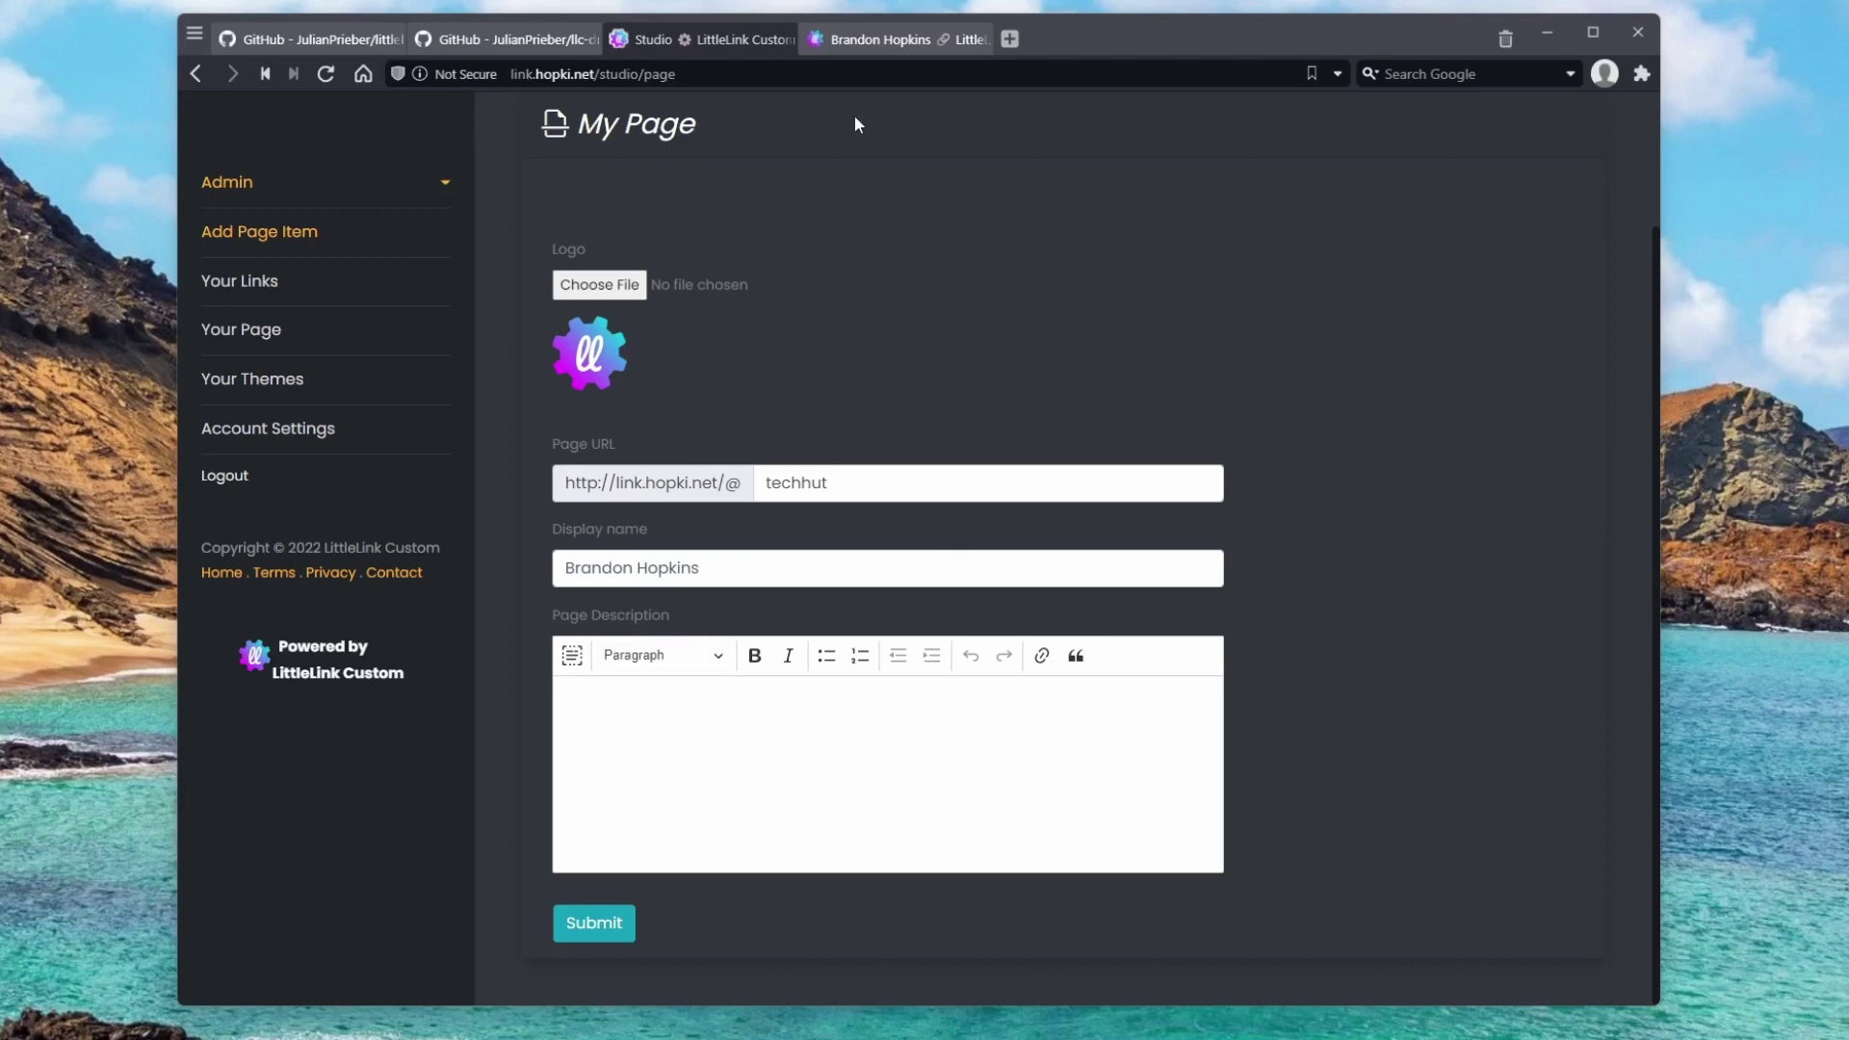
click(876, 38)
drag(856, 590, 730, 489)
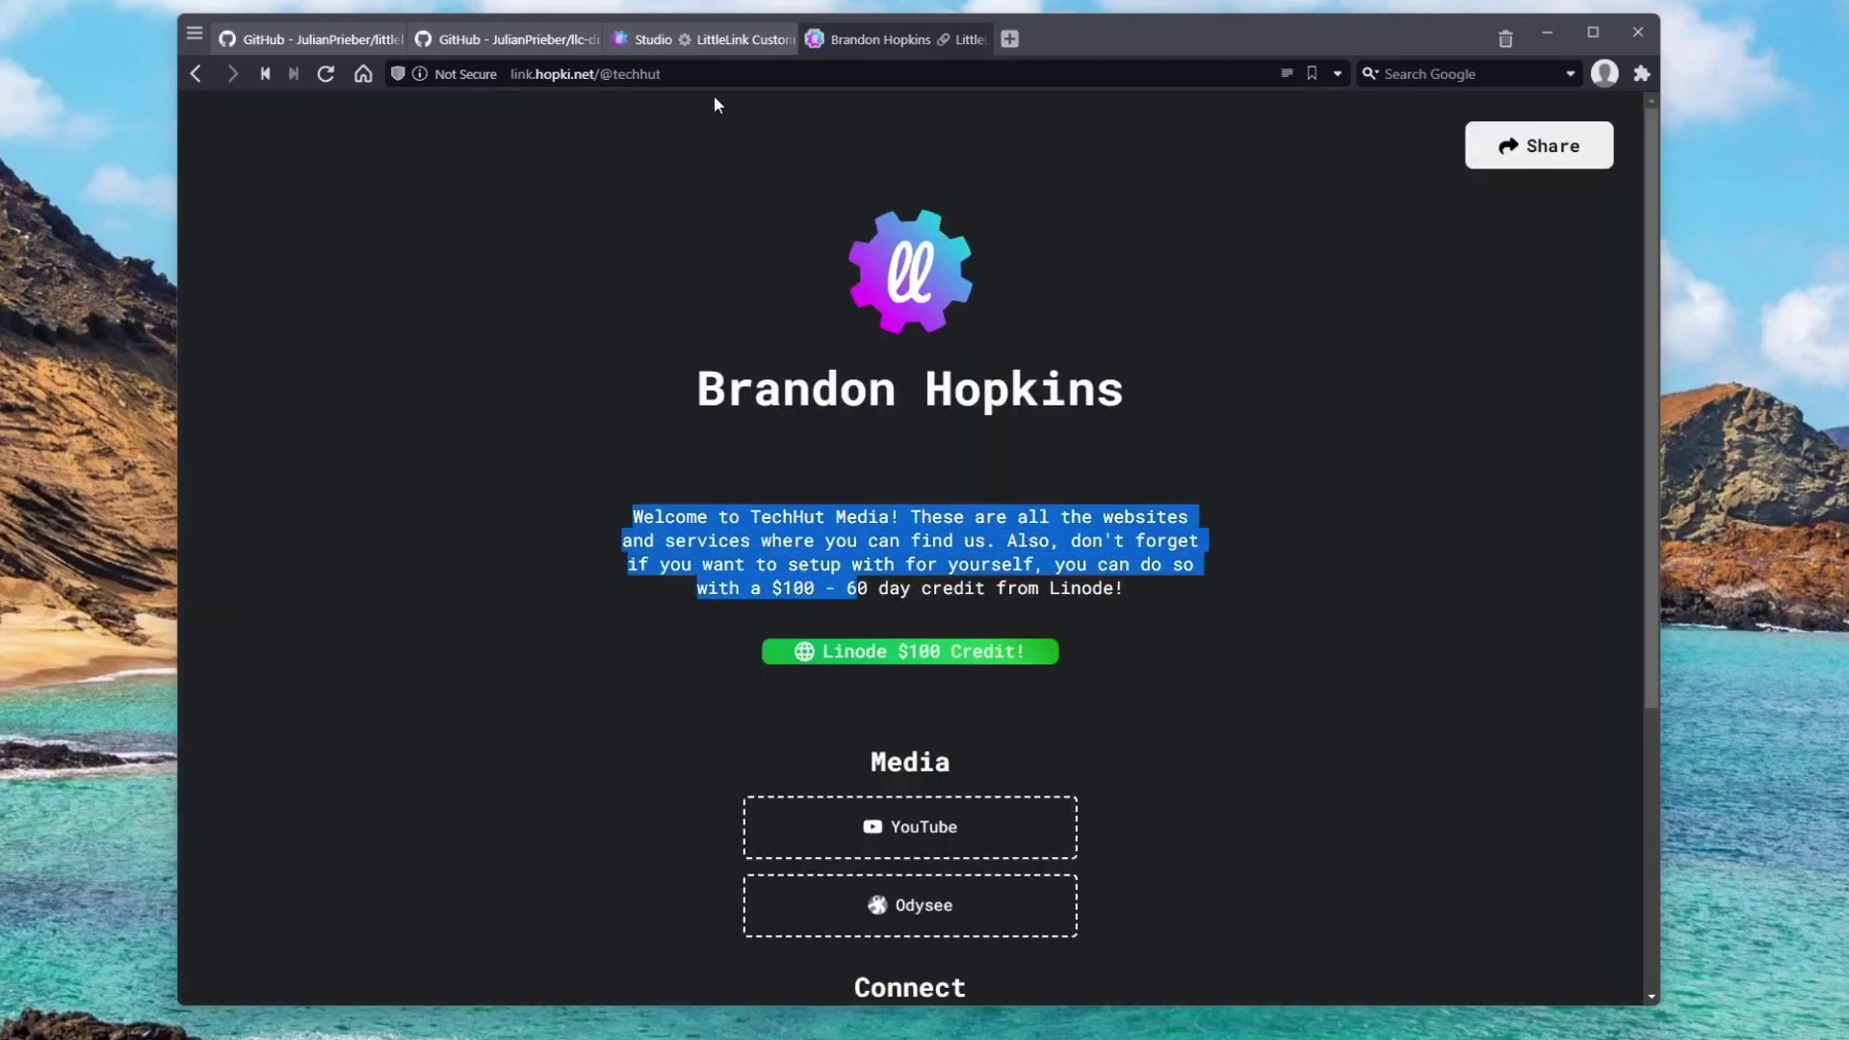
click(683, 40)
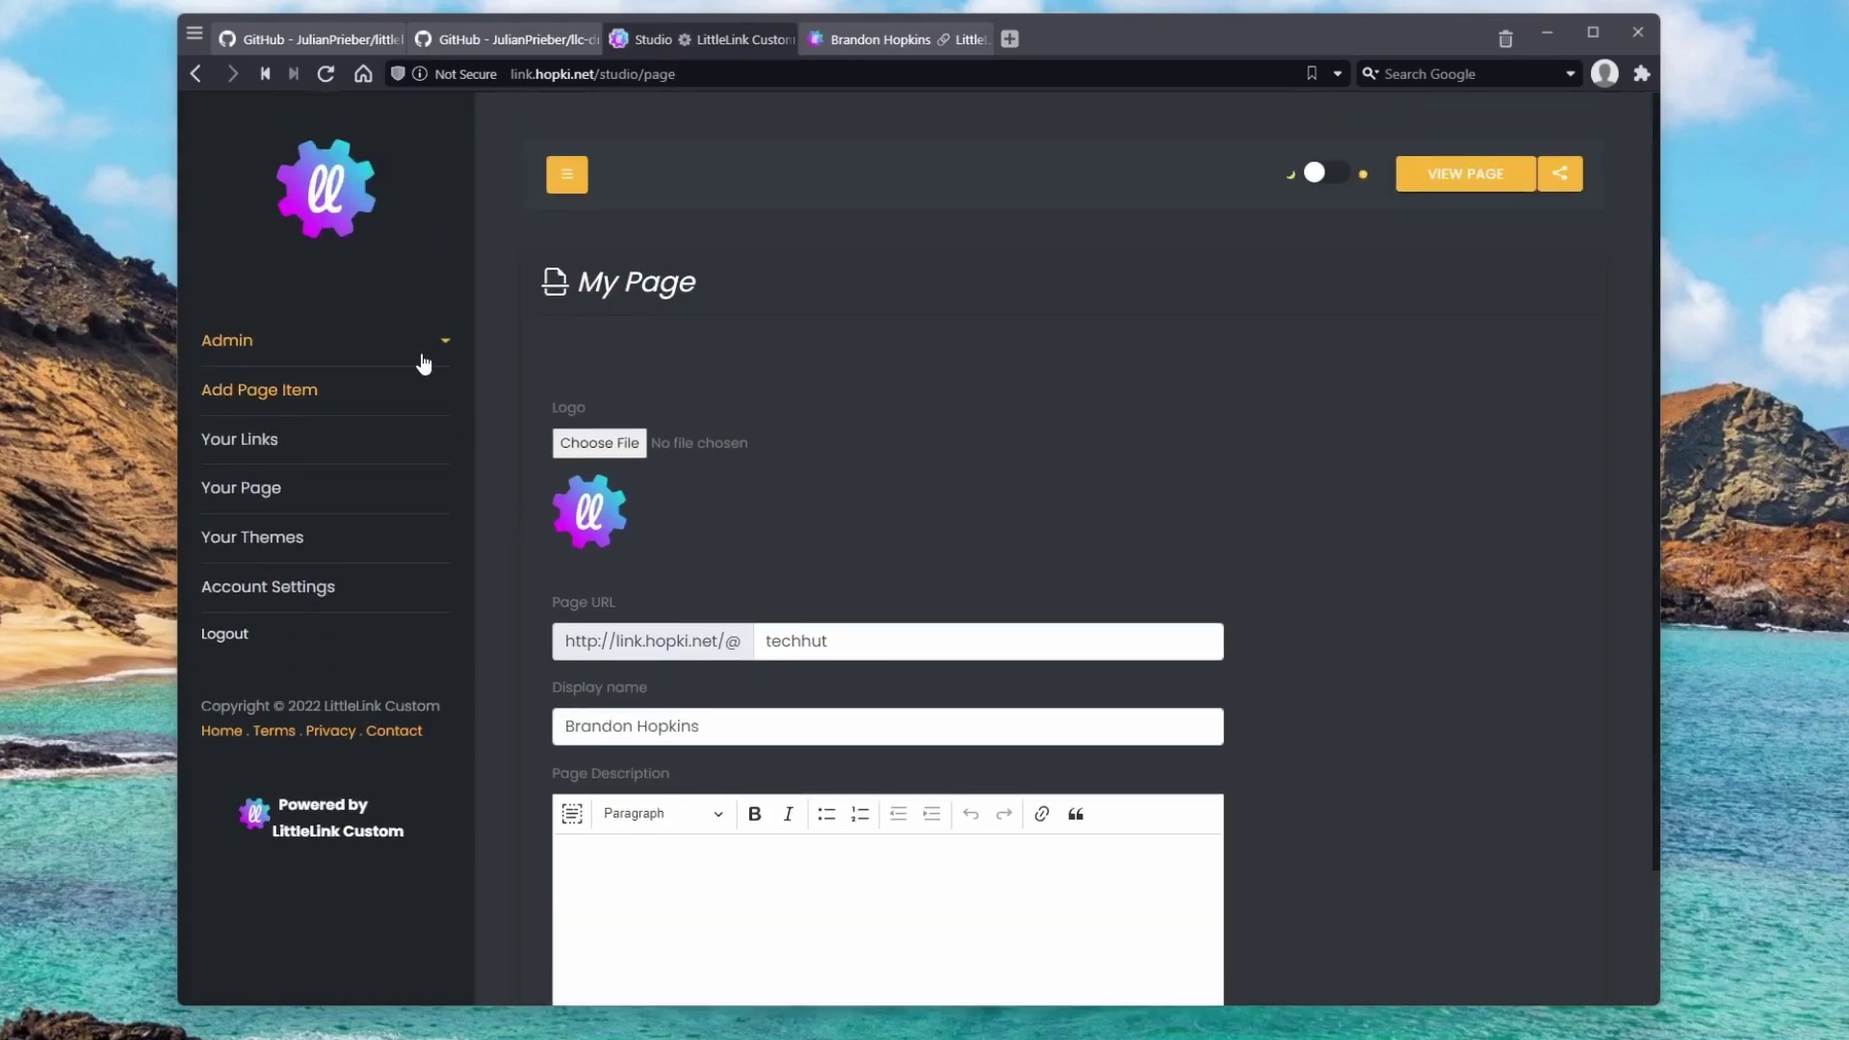
click(445, 344)
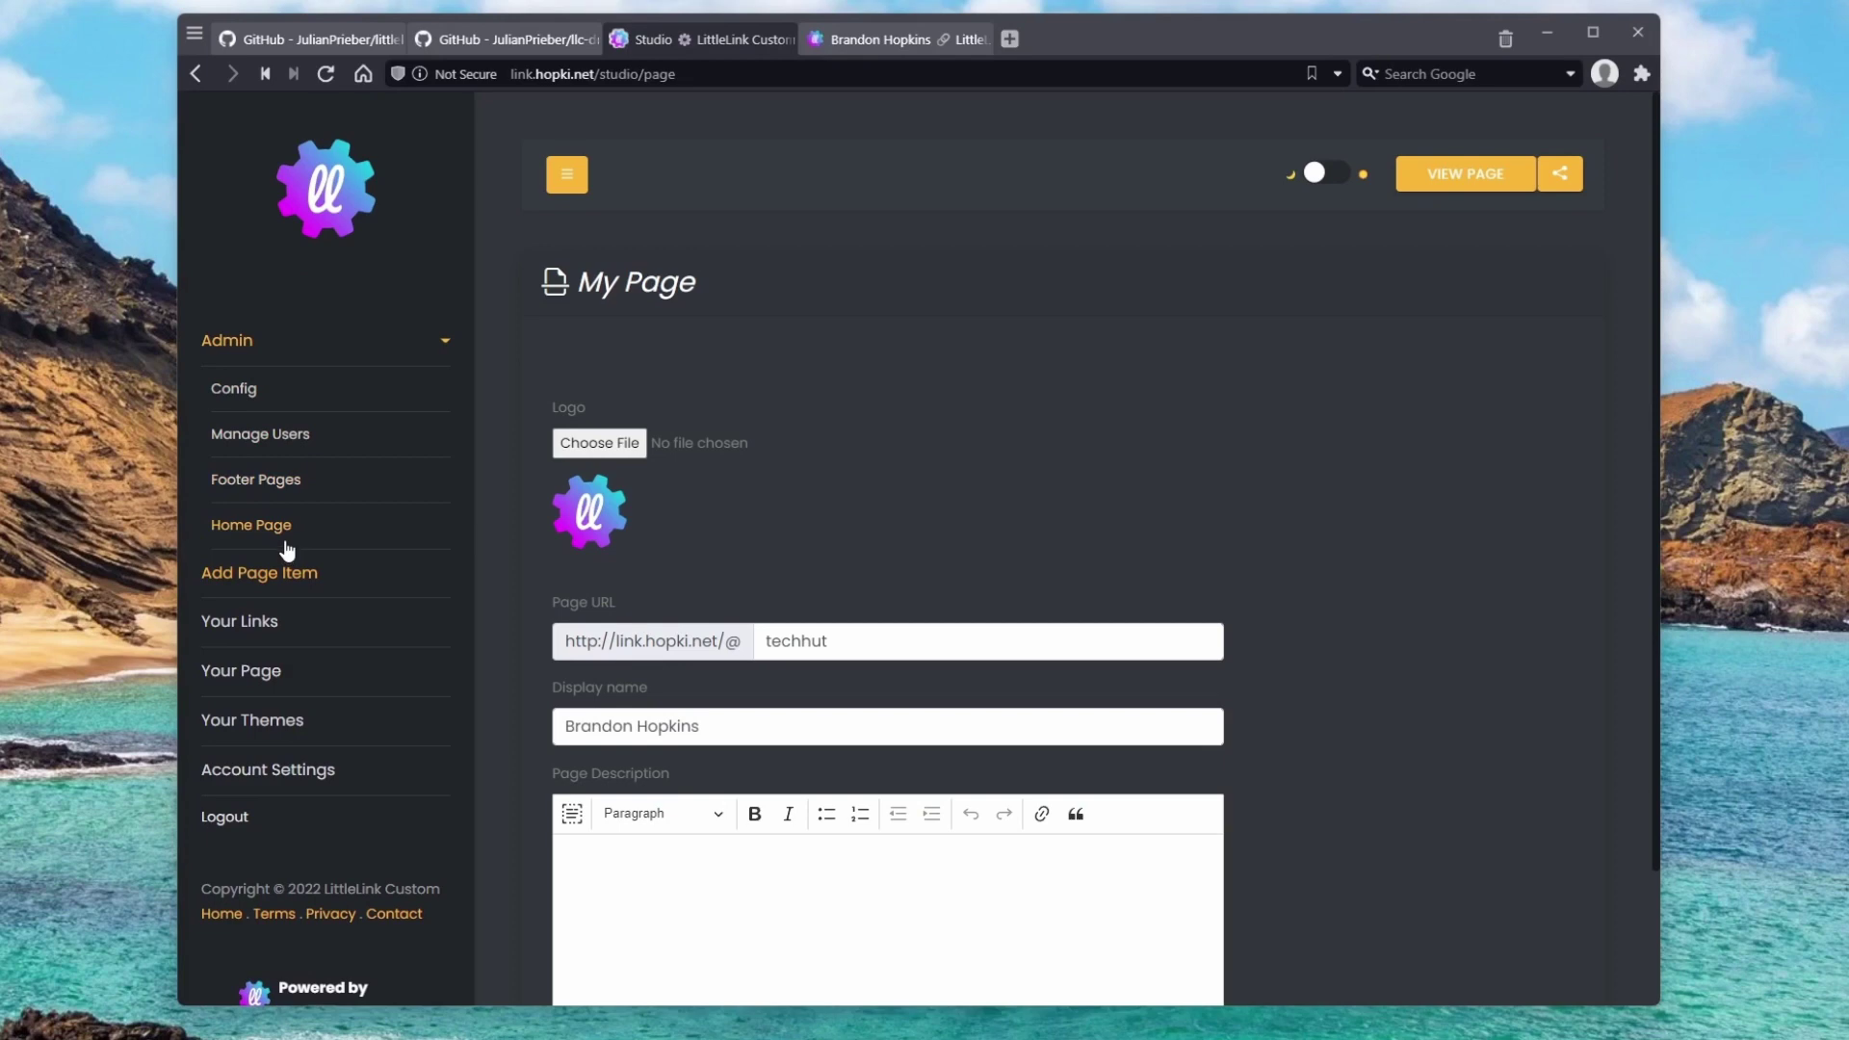
Open the admin Config page and check which user pages can be set as the home page.
click(253, 395)
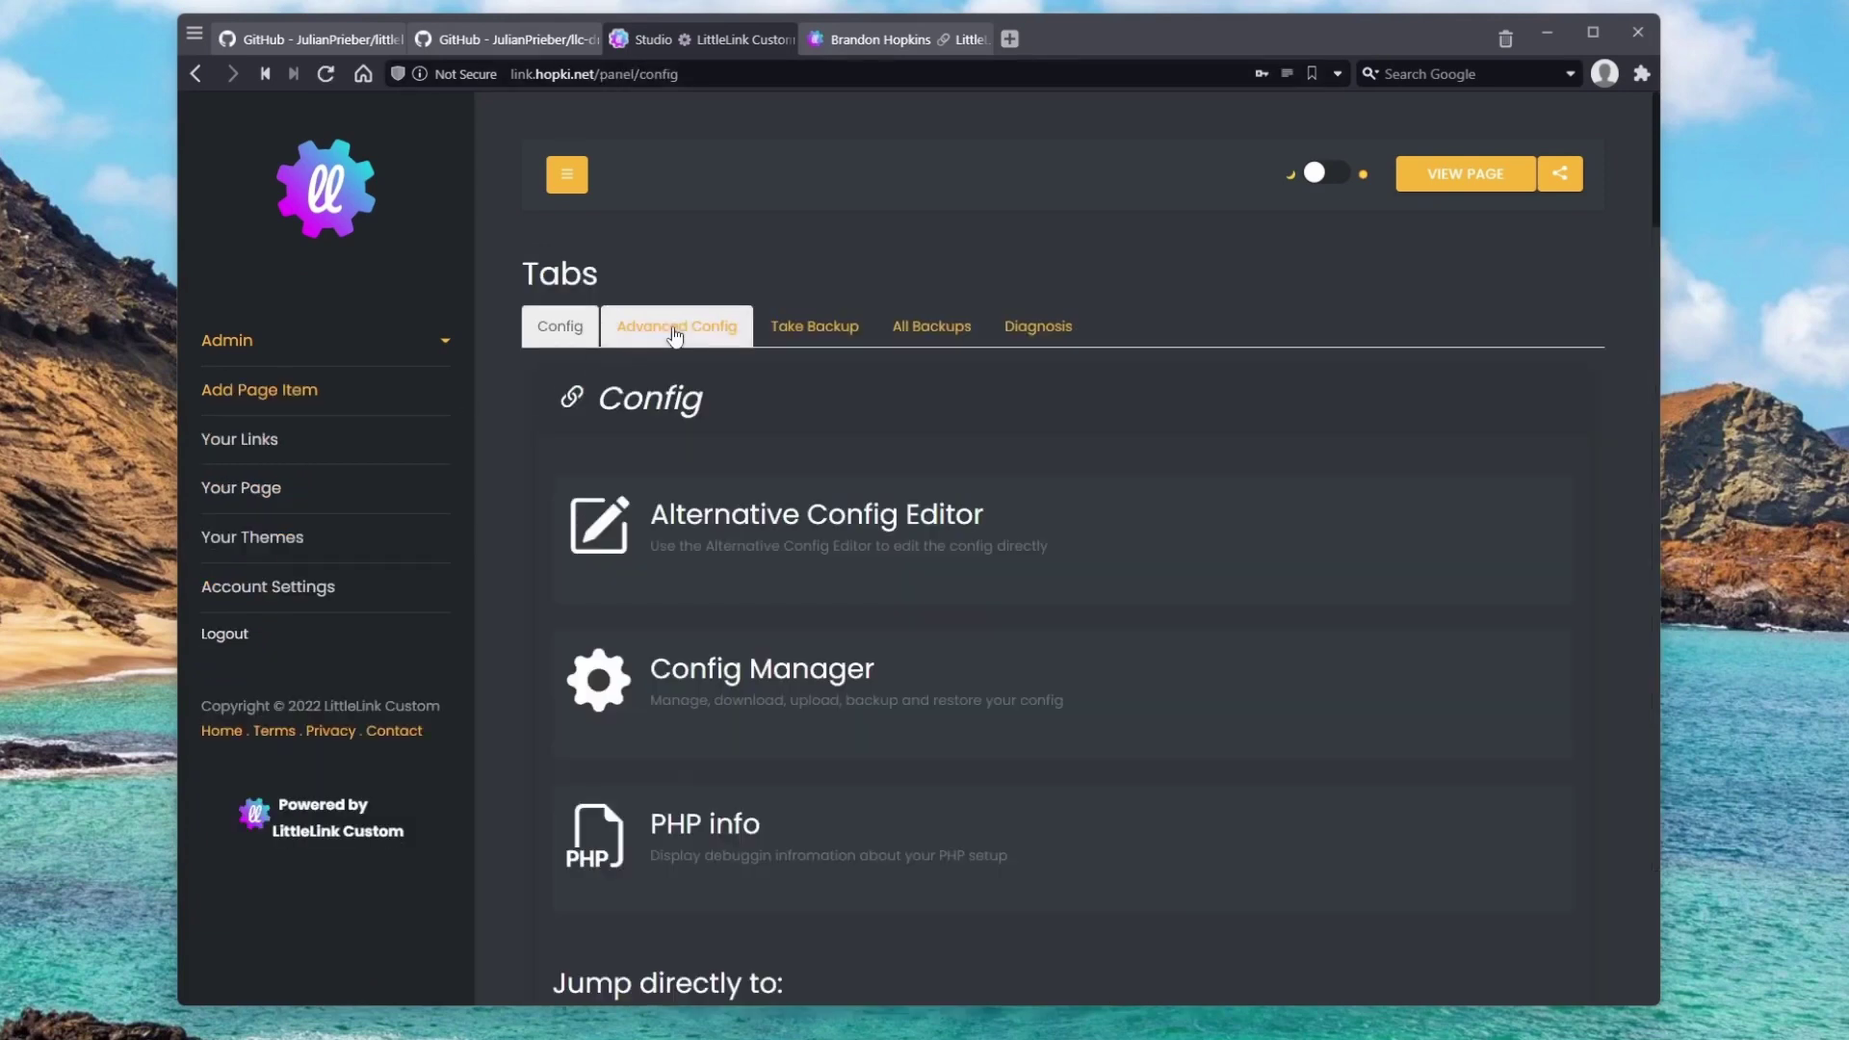
scroll(789, 470, down, 6)
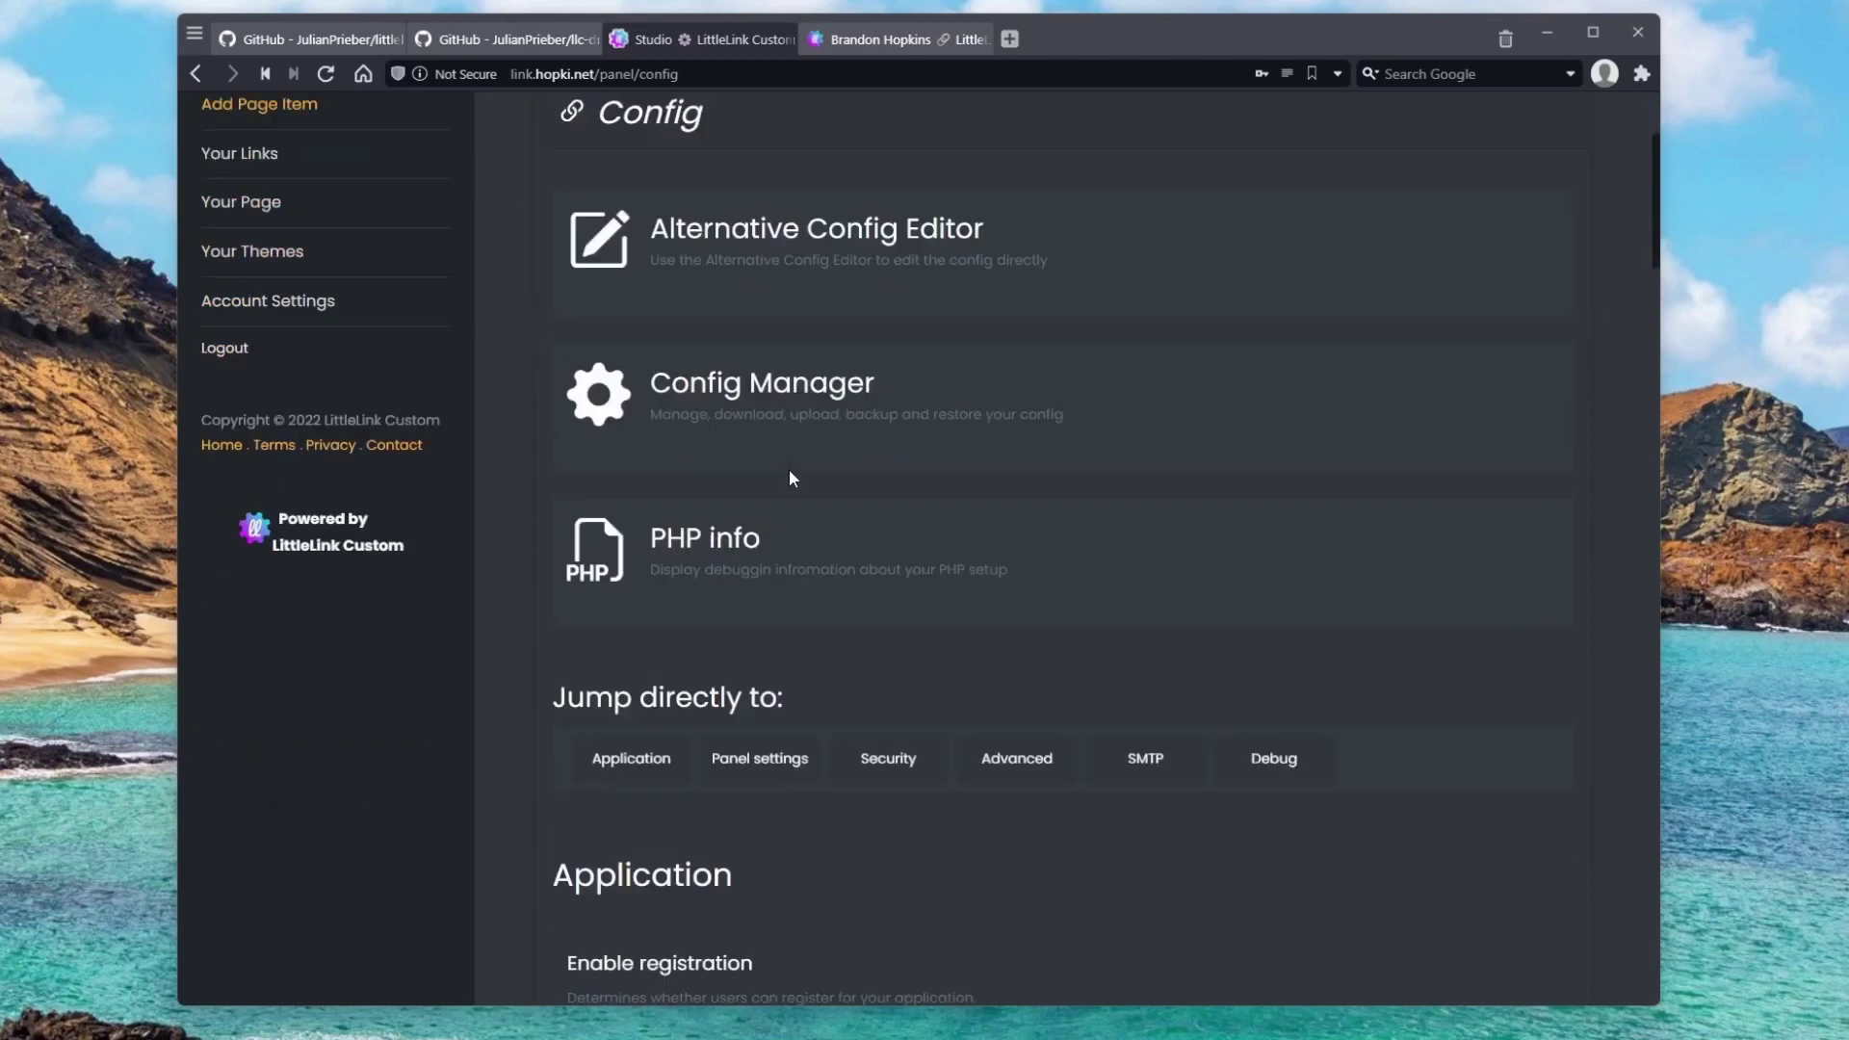
scroll(791, 476, down, 3)
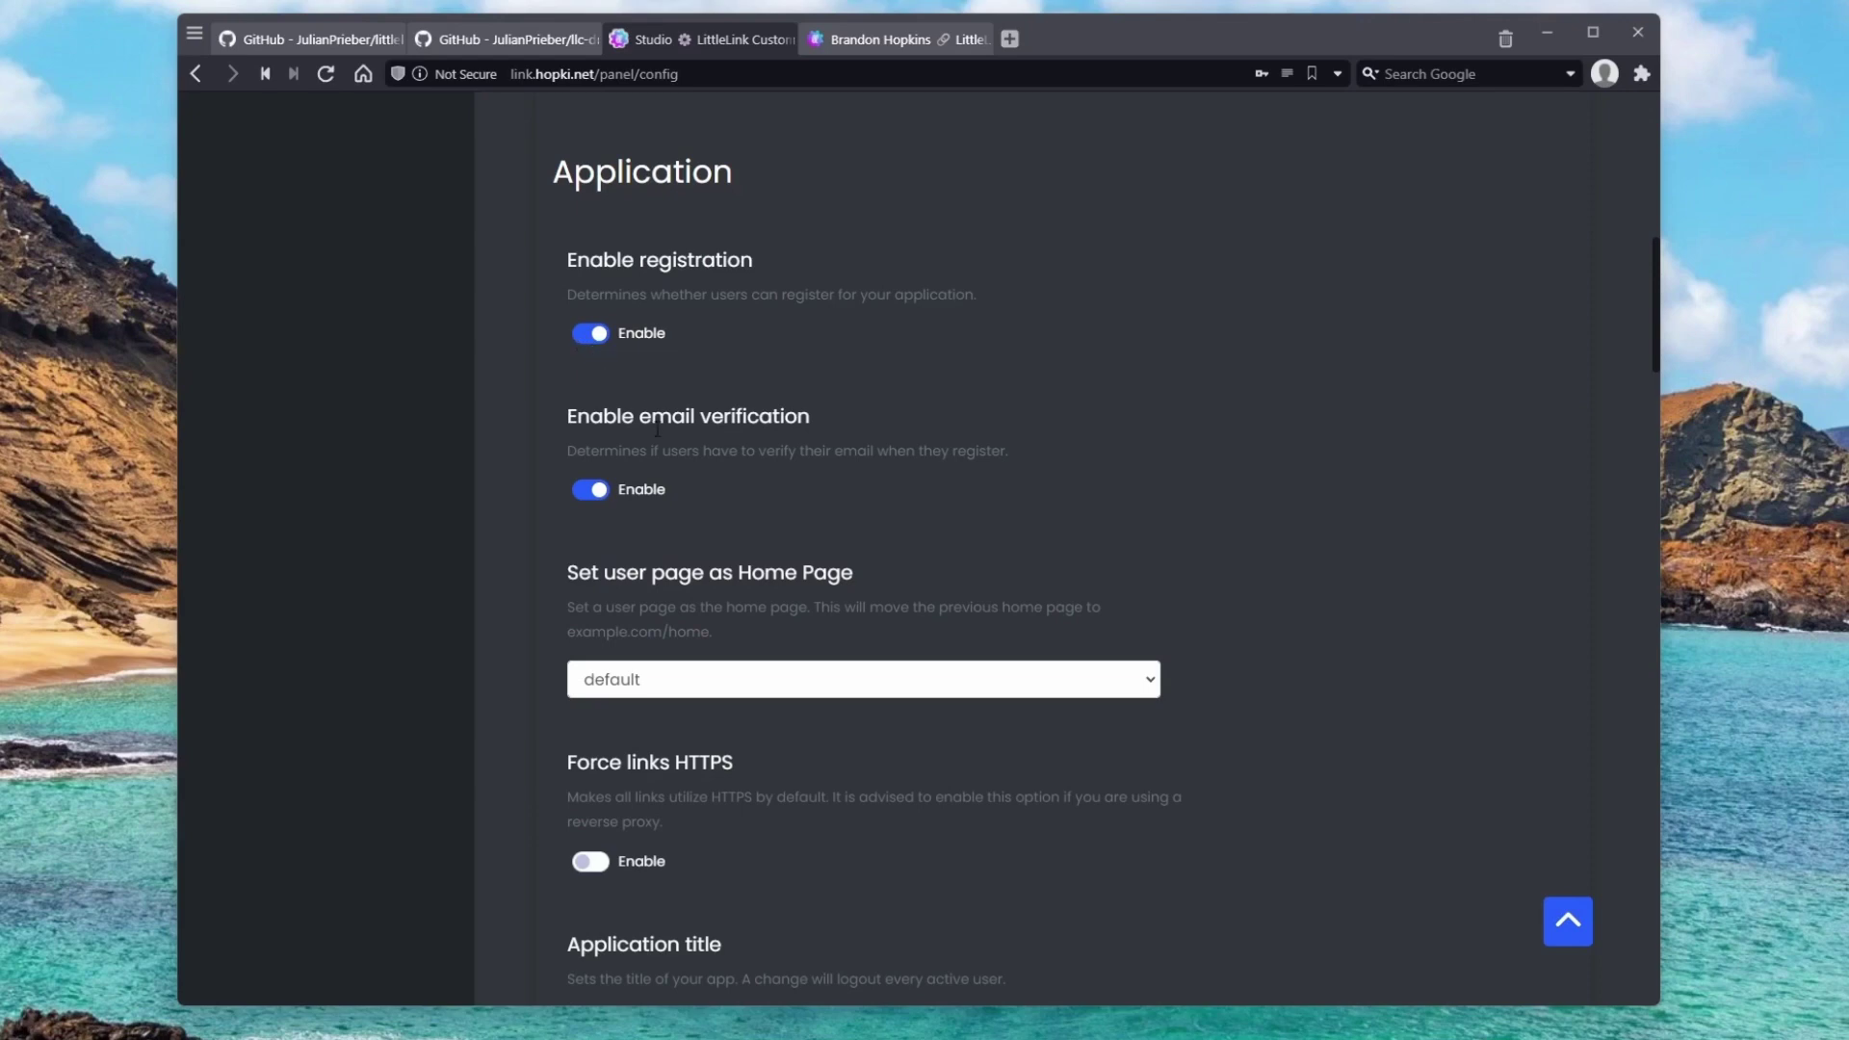
scroll(694, 497, down, 3)
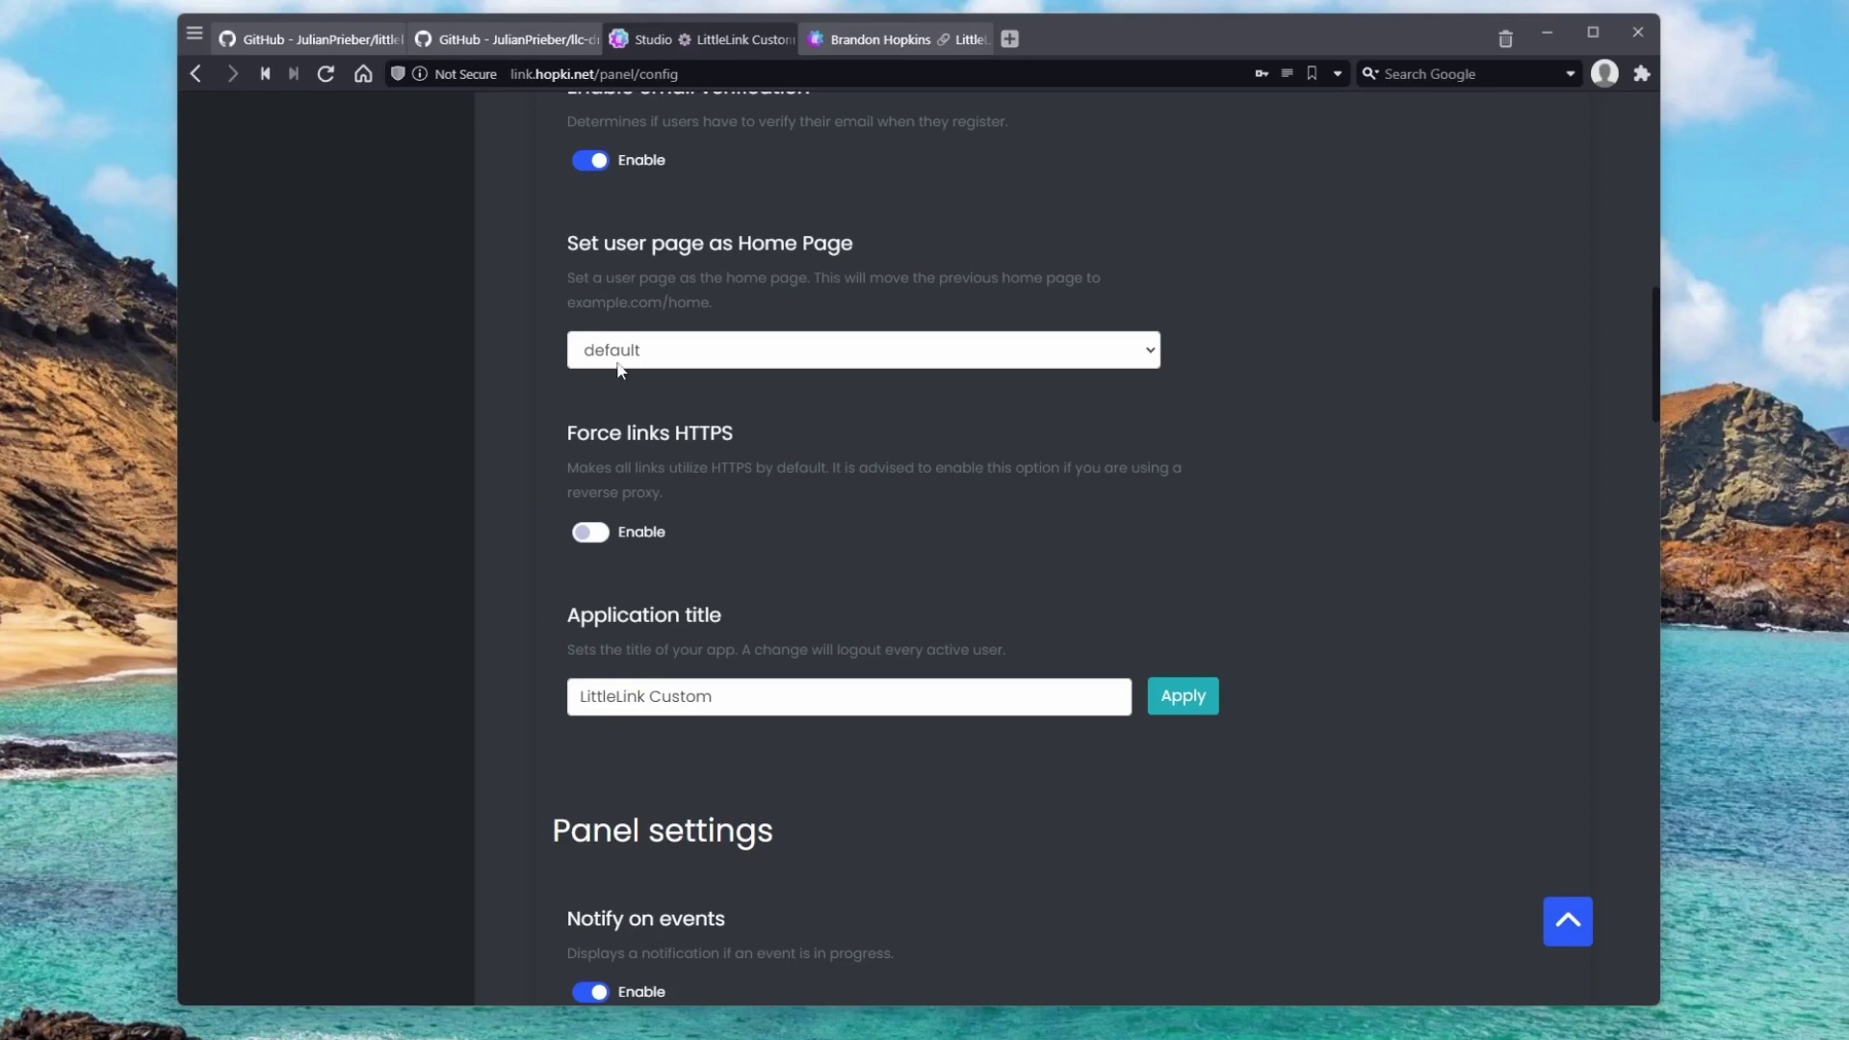
click(659, 350)
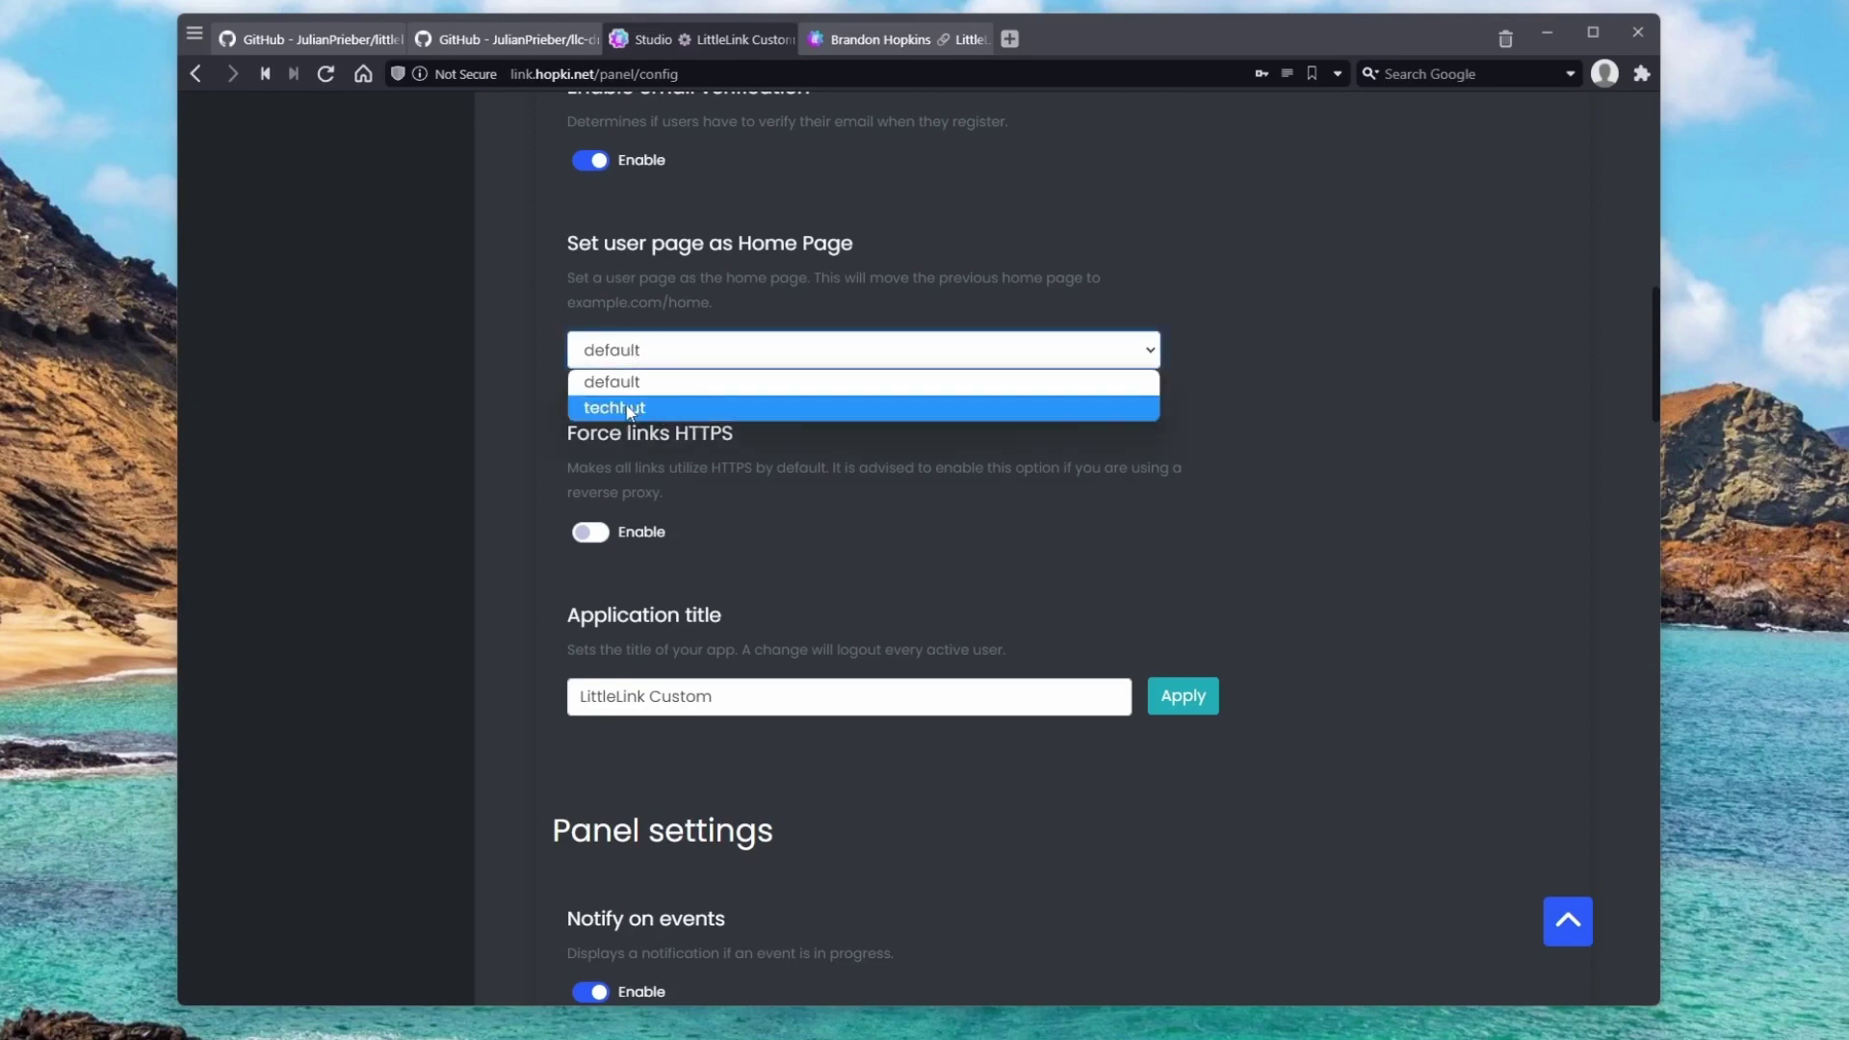
Look at the public profile page's web address, then return to the Config settings.
click(841, 37)
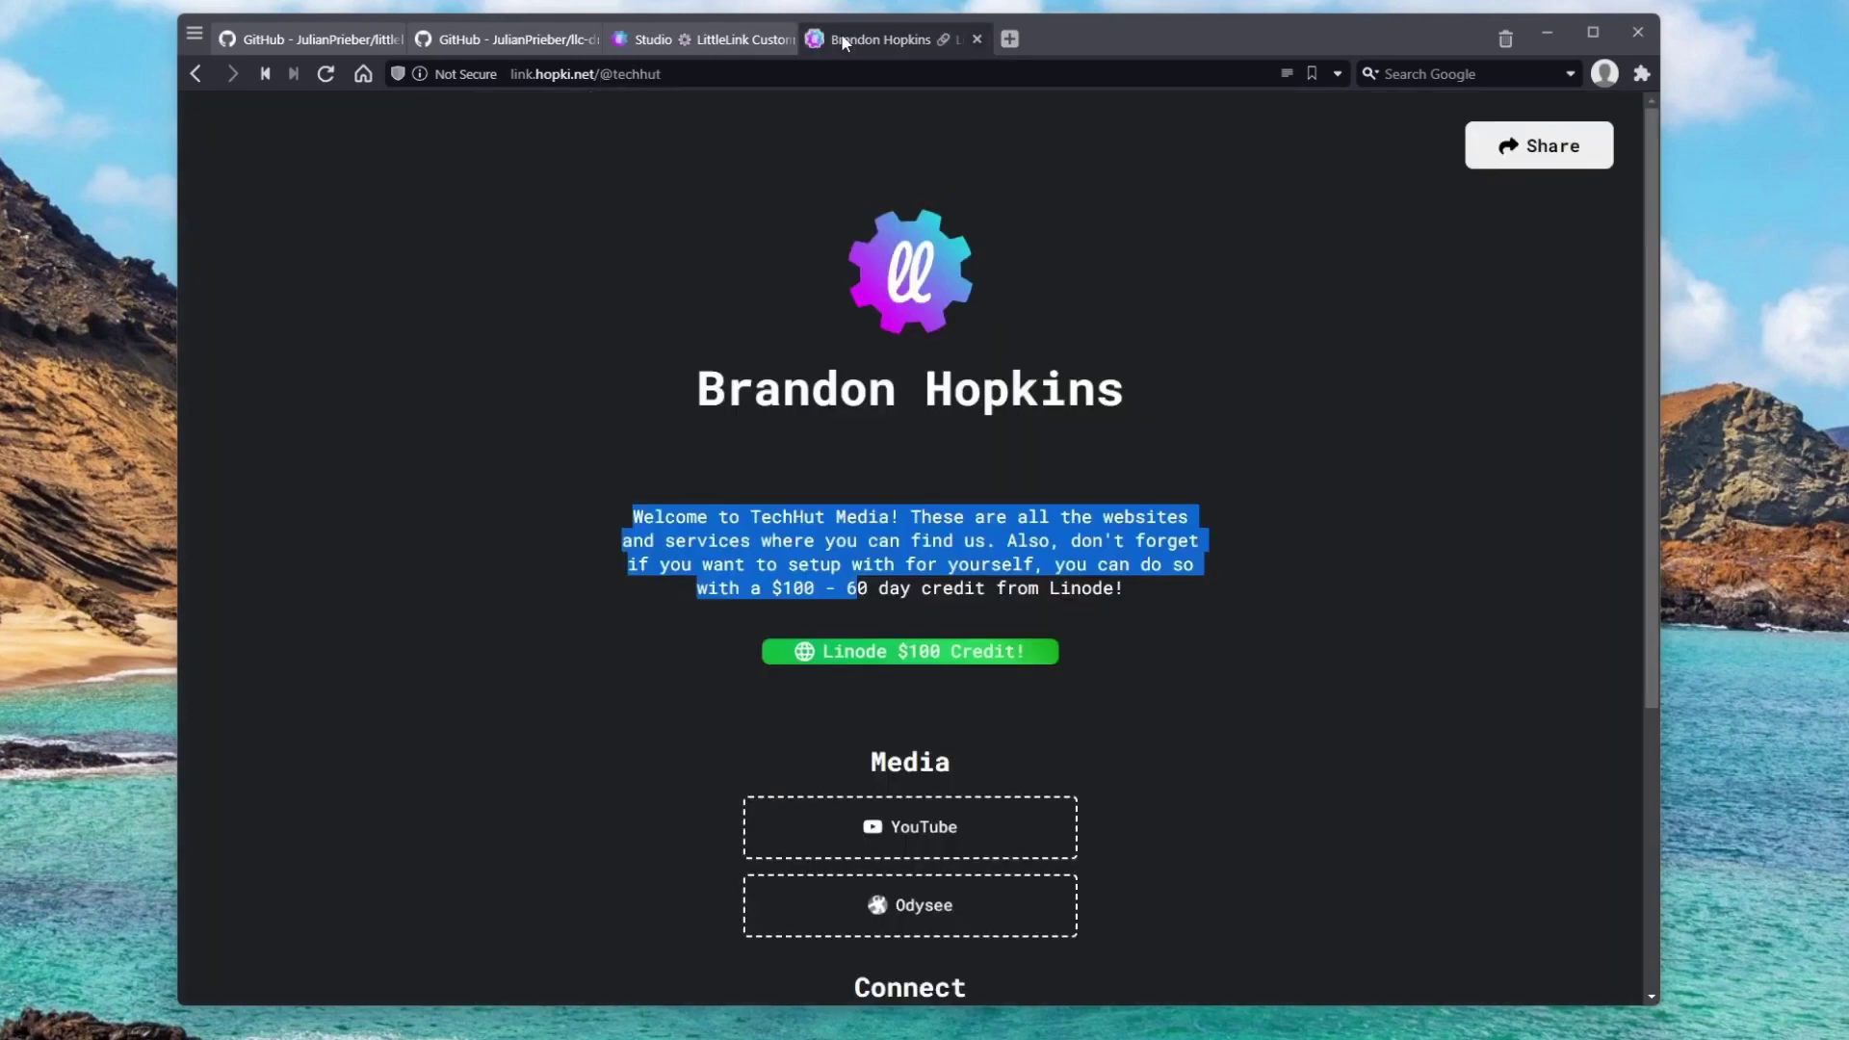
click(606, 74)
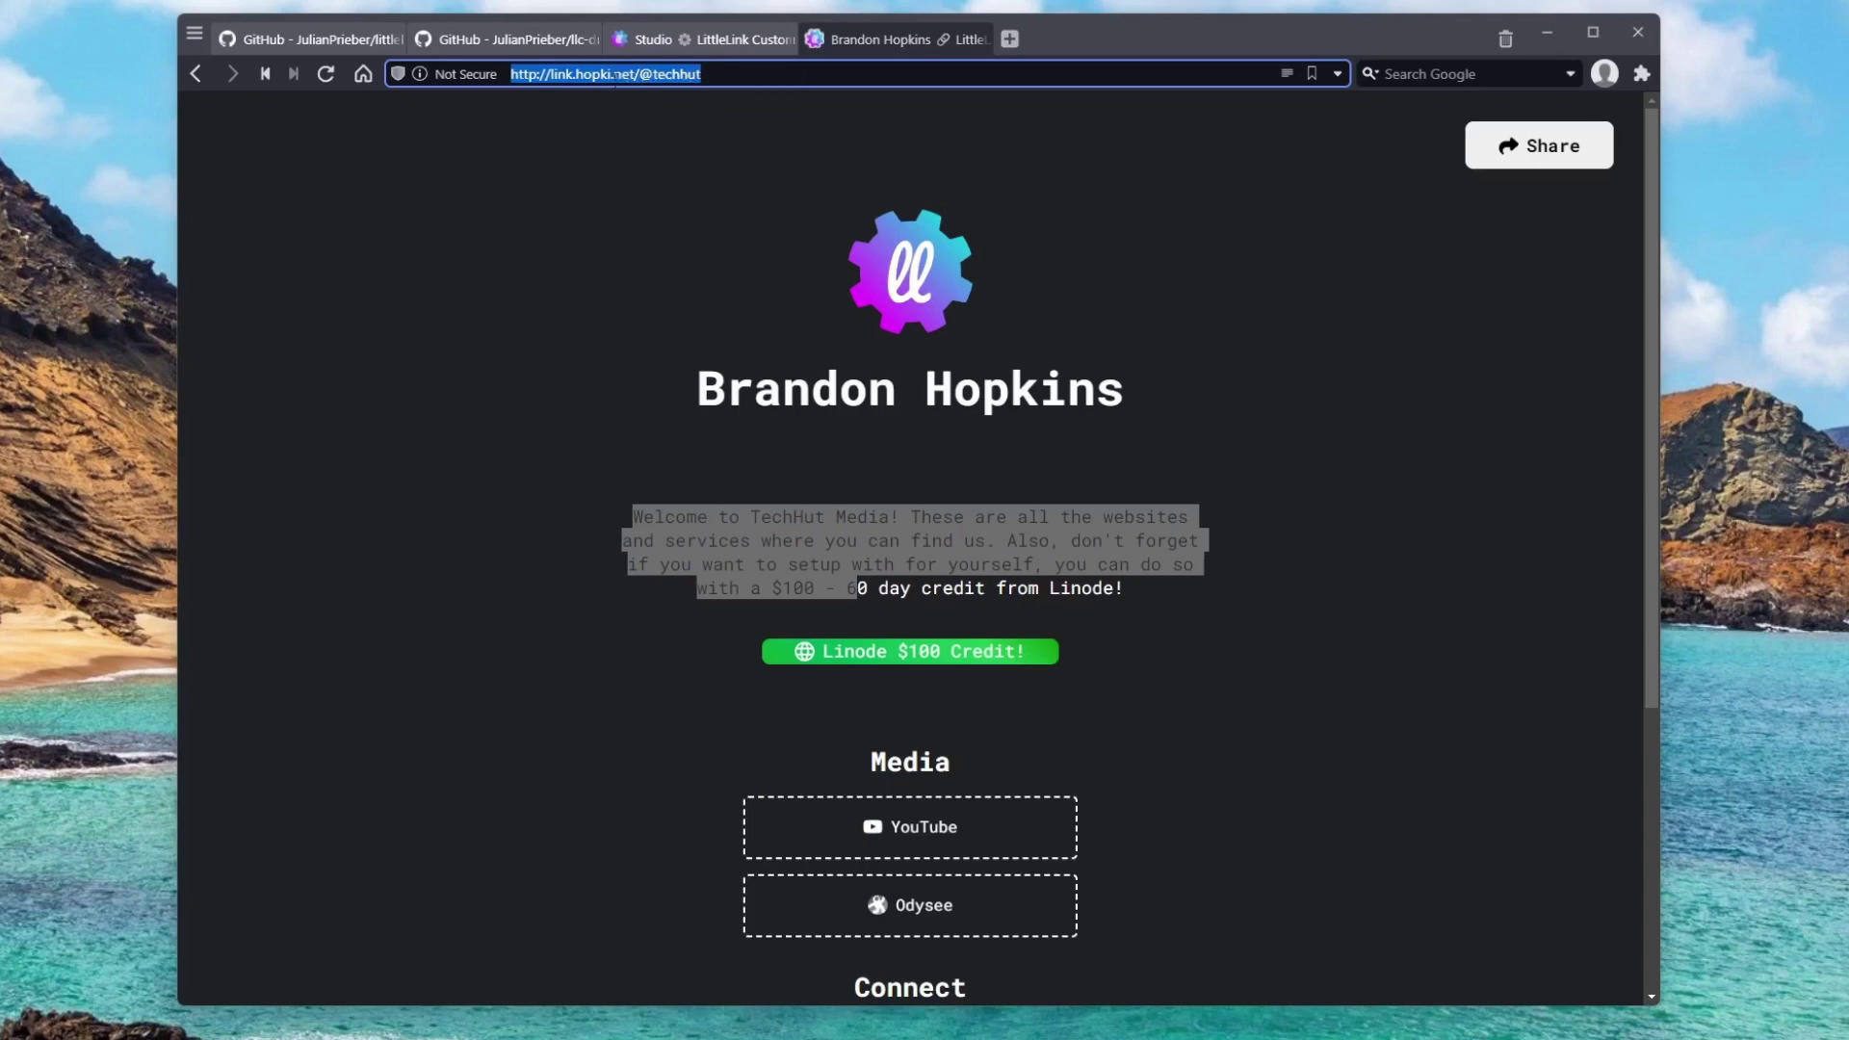
click(708, 38)
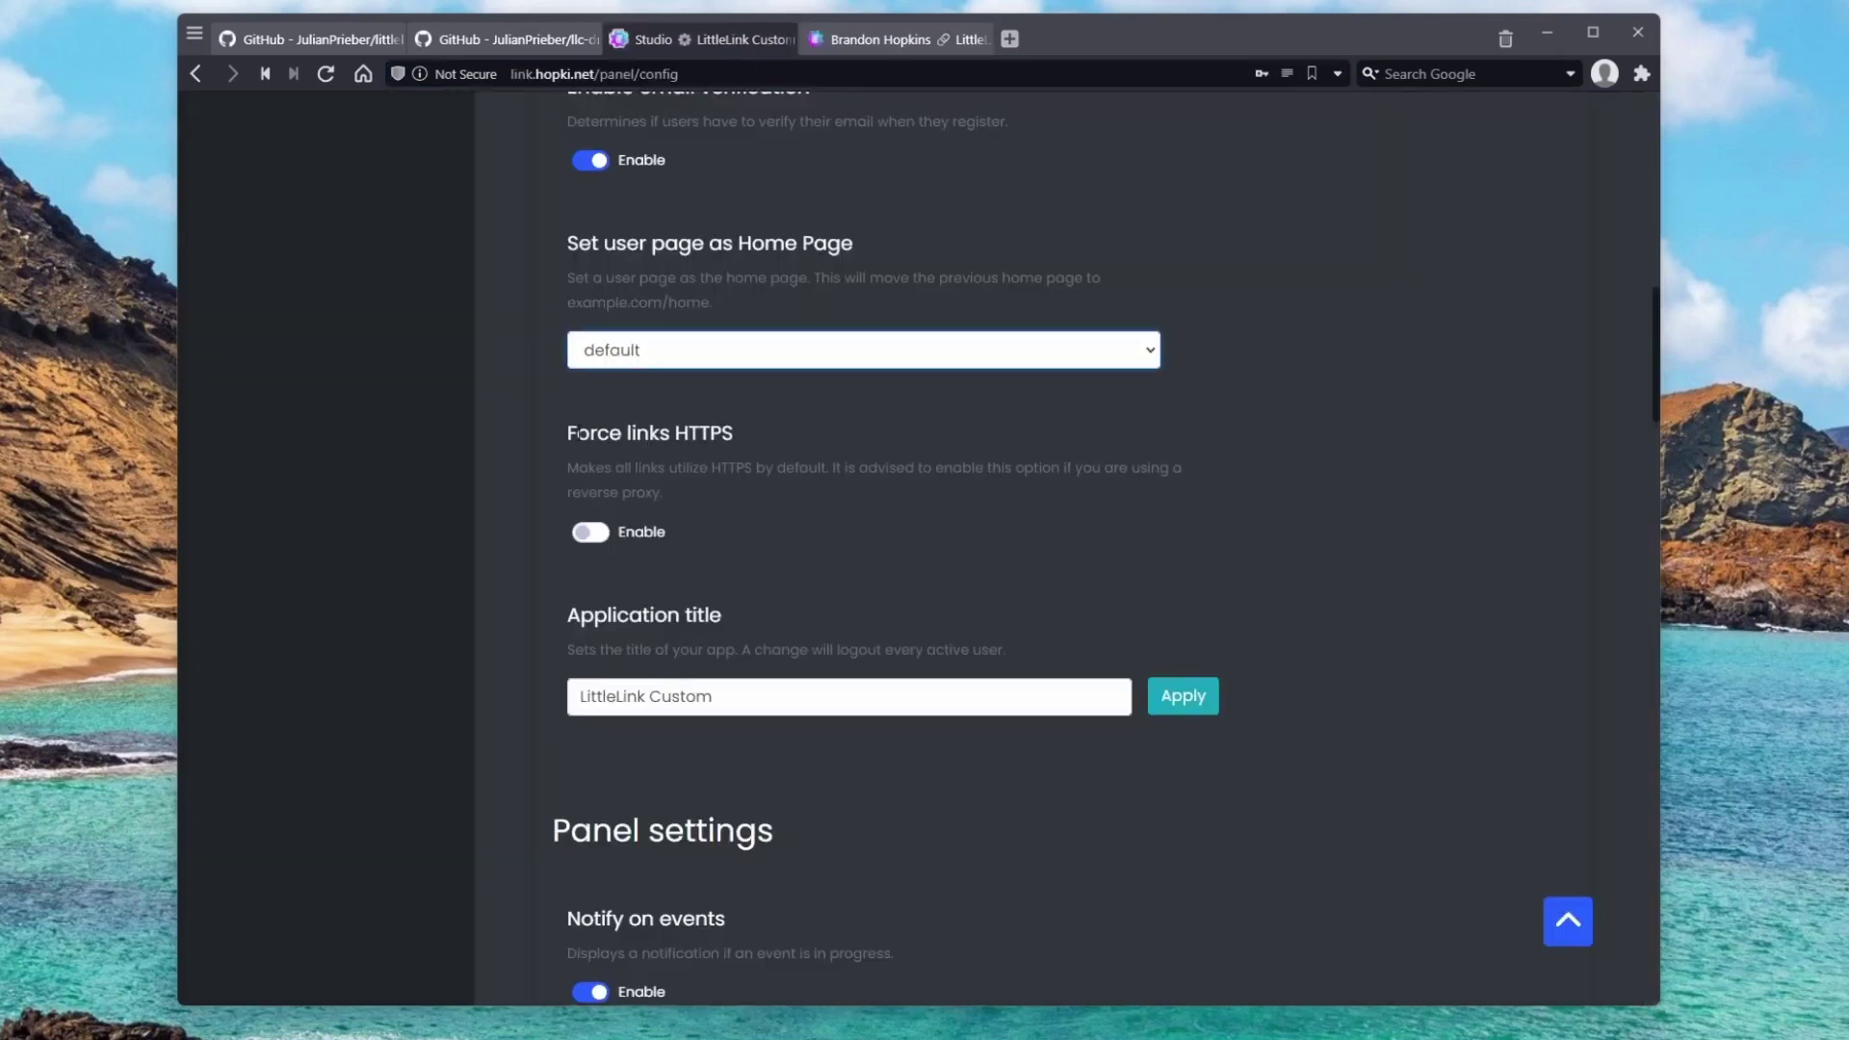
drag(683, 438, 710, 440)
Review the remaining security, advanced and SMTP settings and apply the configuration changes.
scroll(860, 508, down, 6)
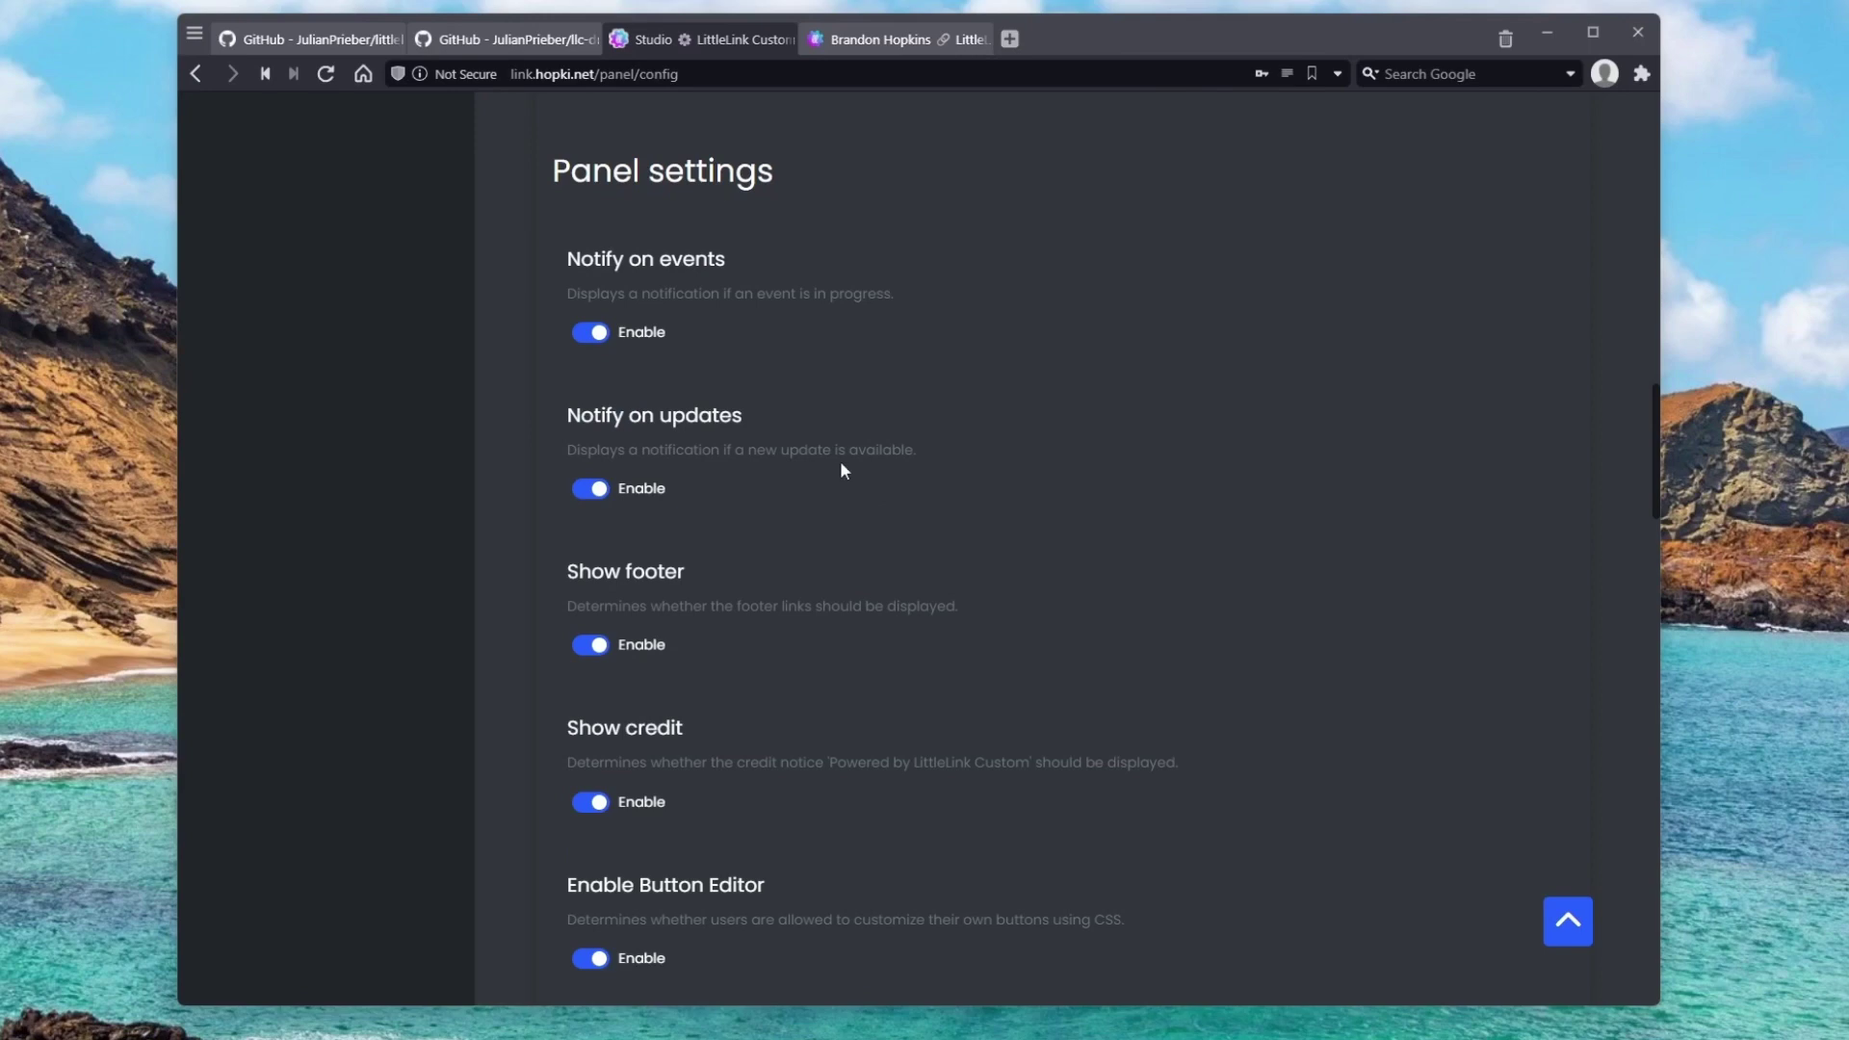
scroll(686, 744, down, 6)
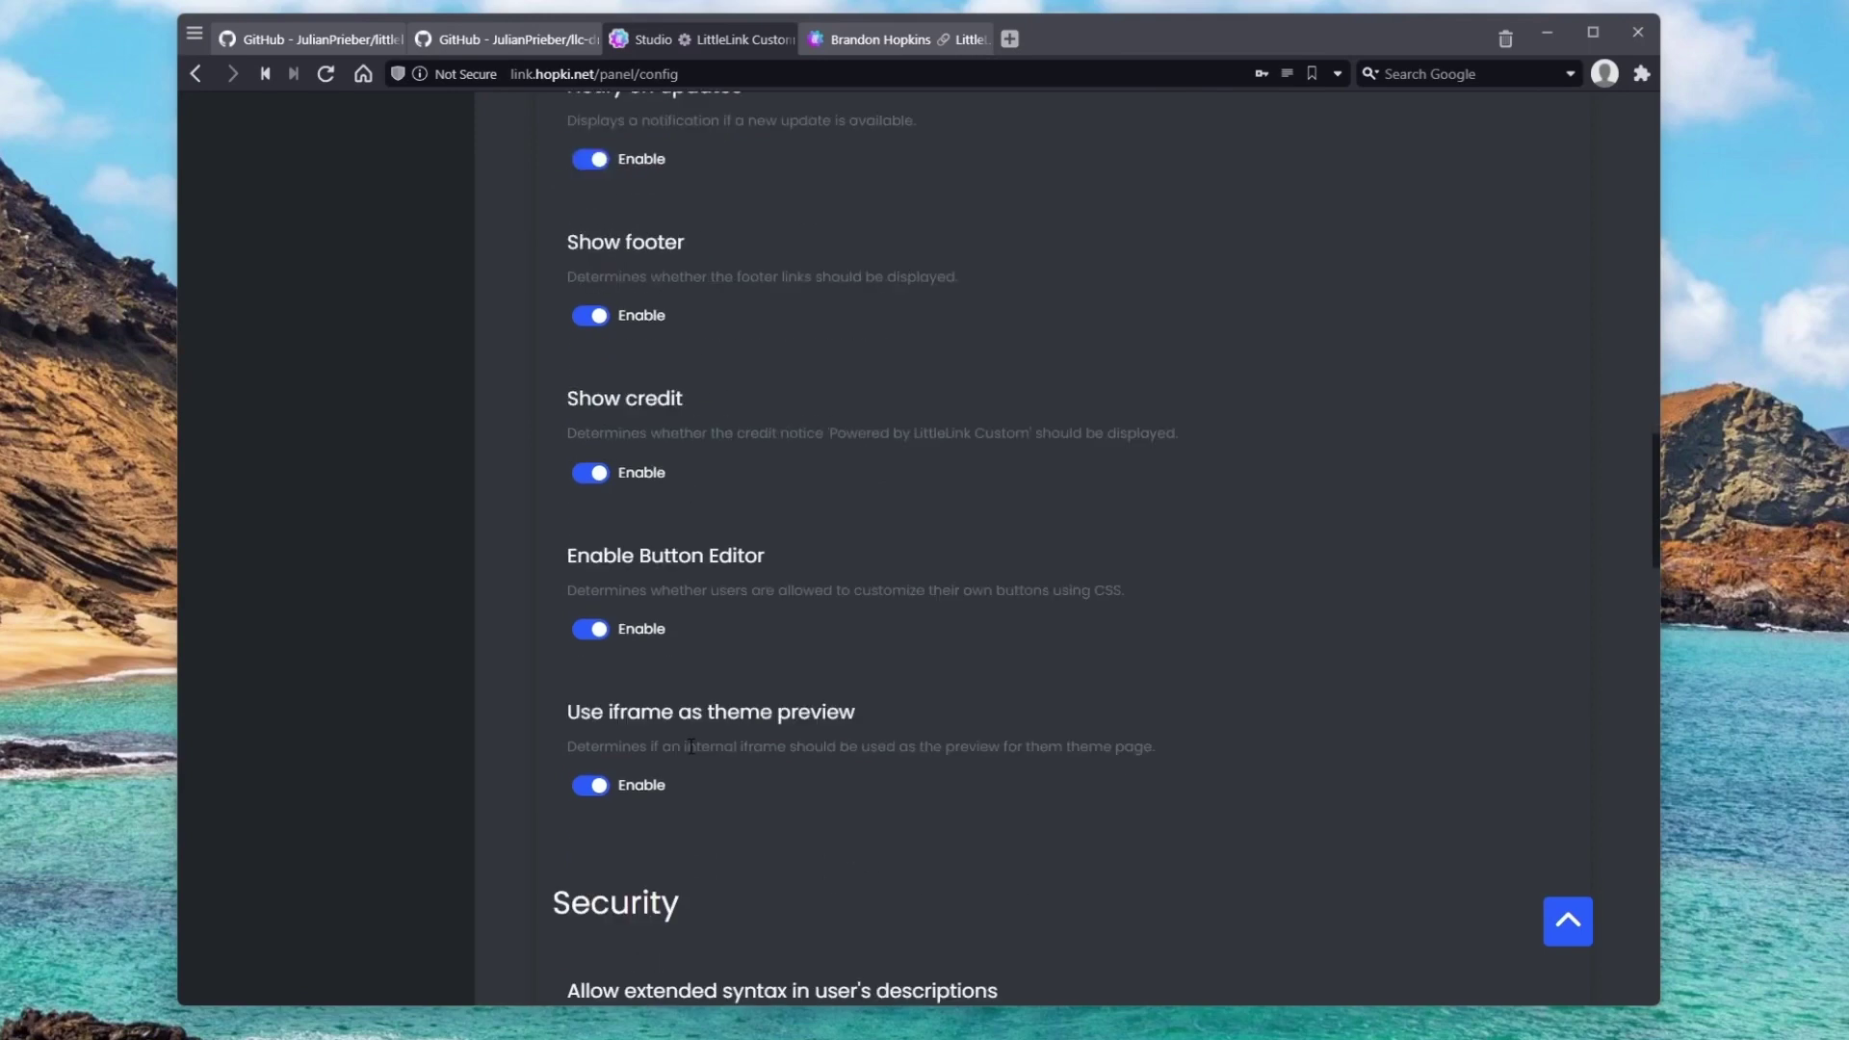
scroll(691, 754, down, 3)
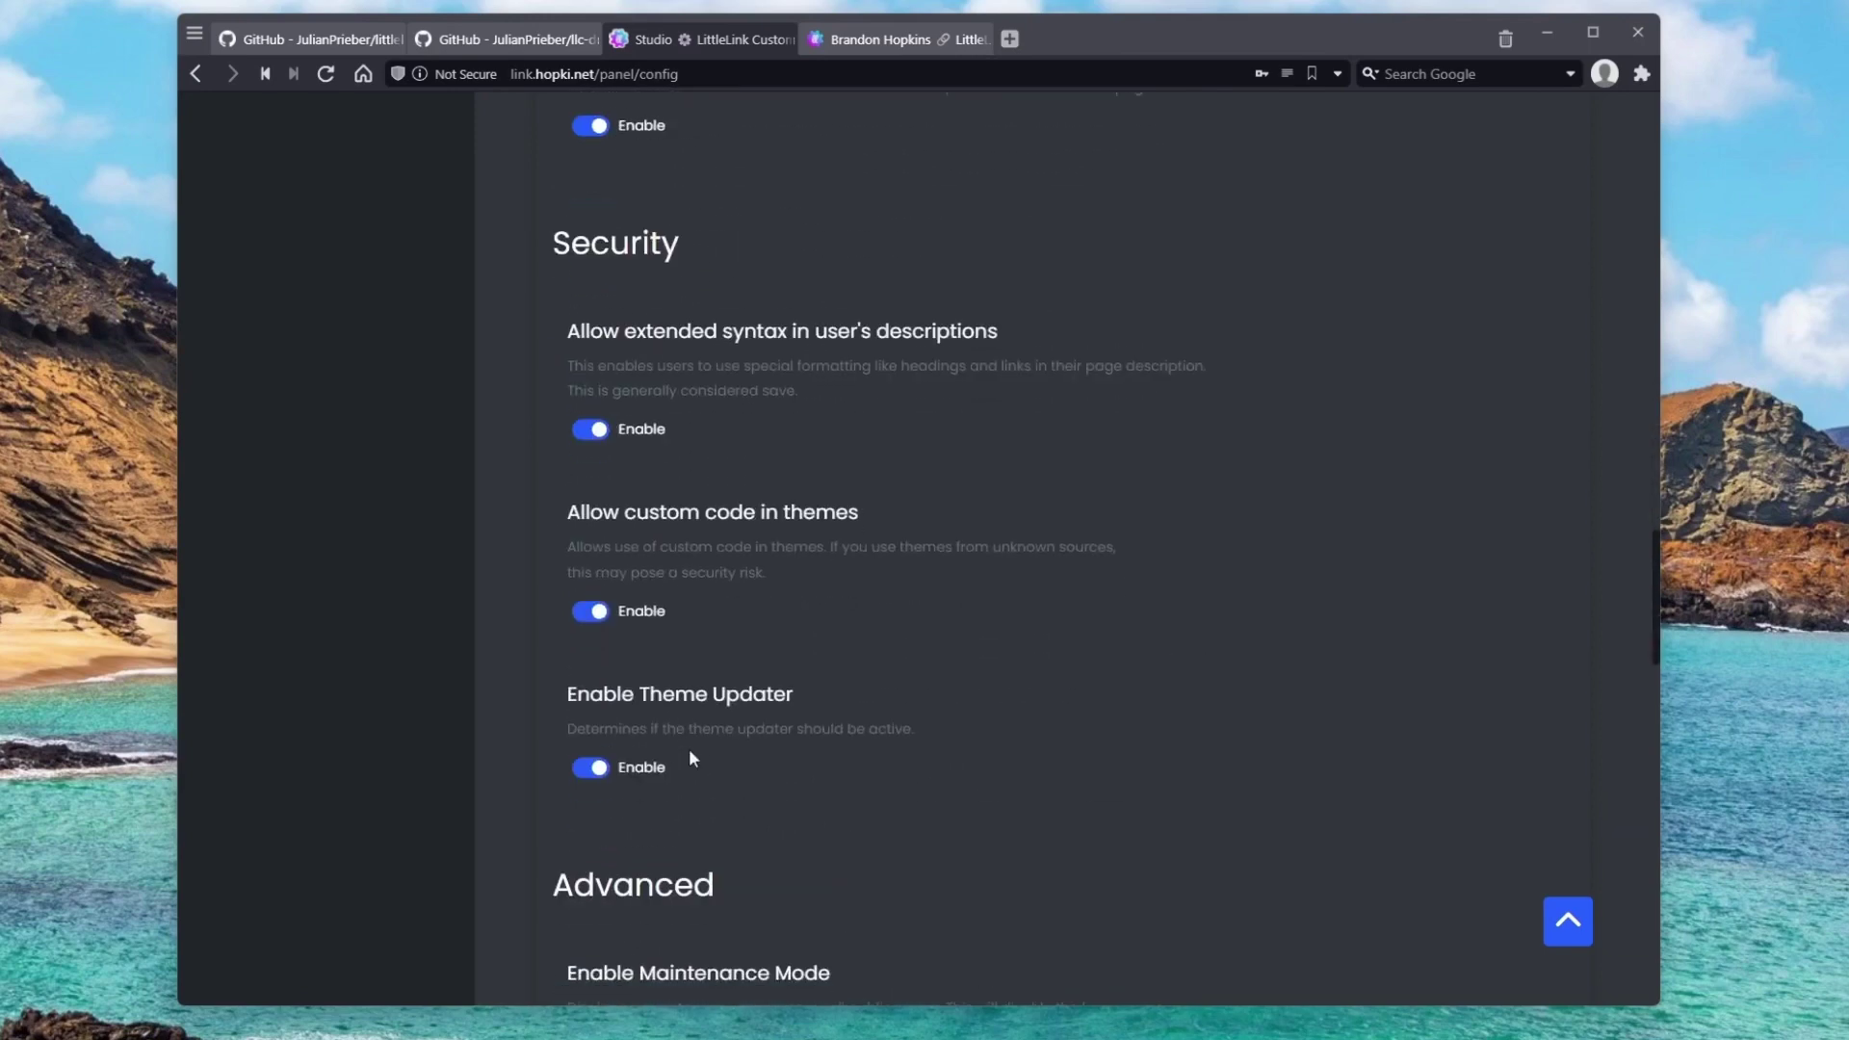
scroll(690, 754, down, 3)
scroll(690, 751, down, 3)
scroll(641, 578, down, 9)
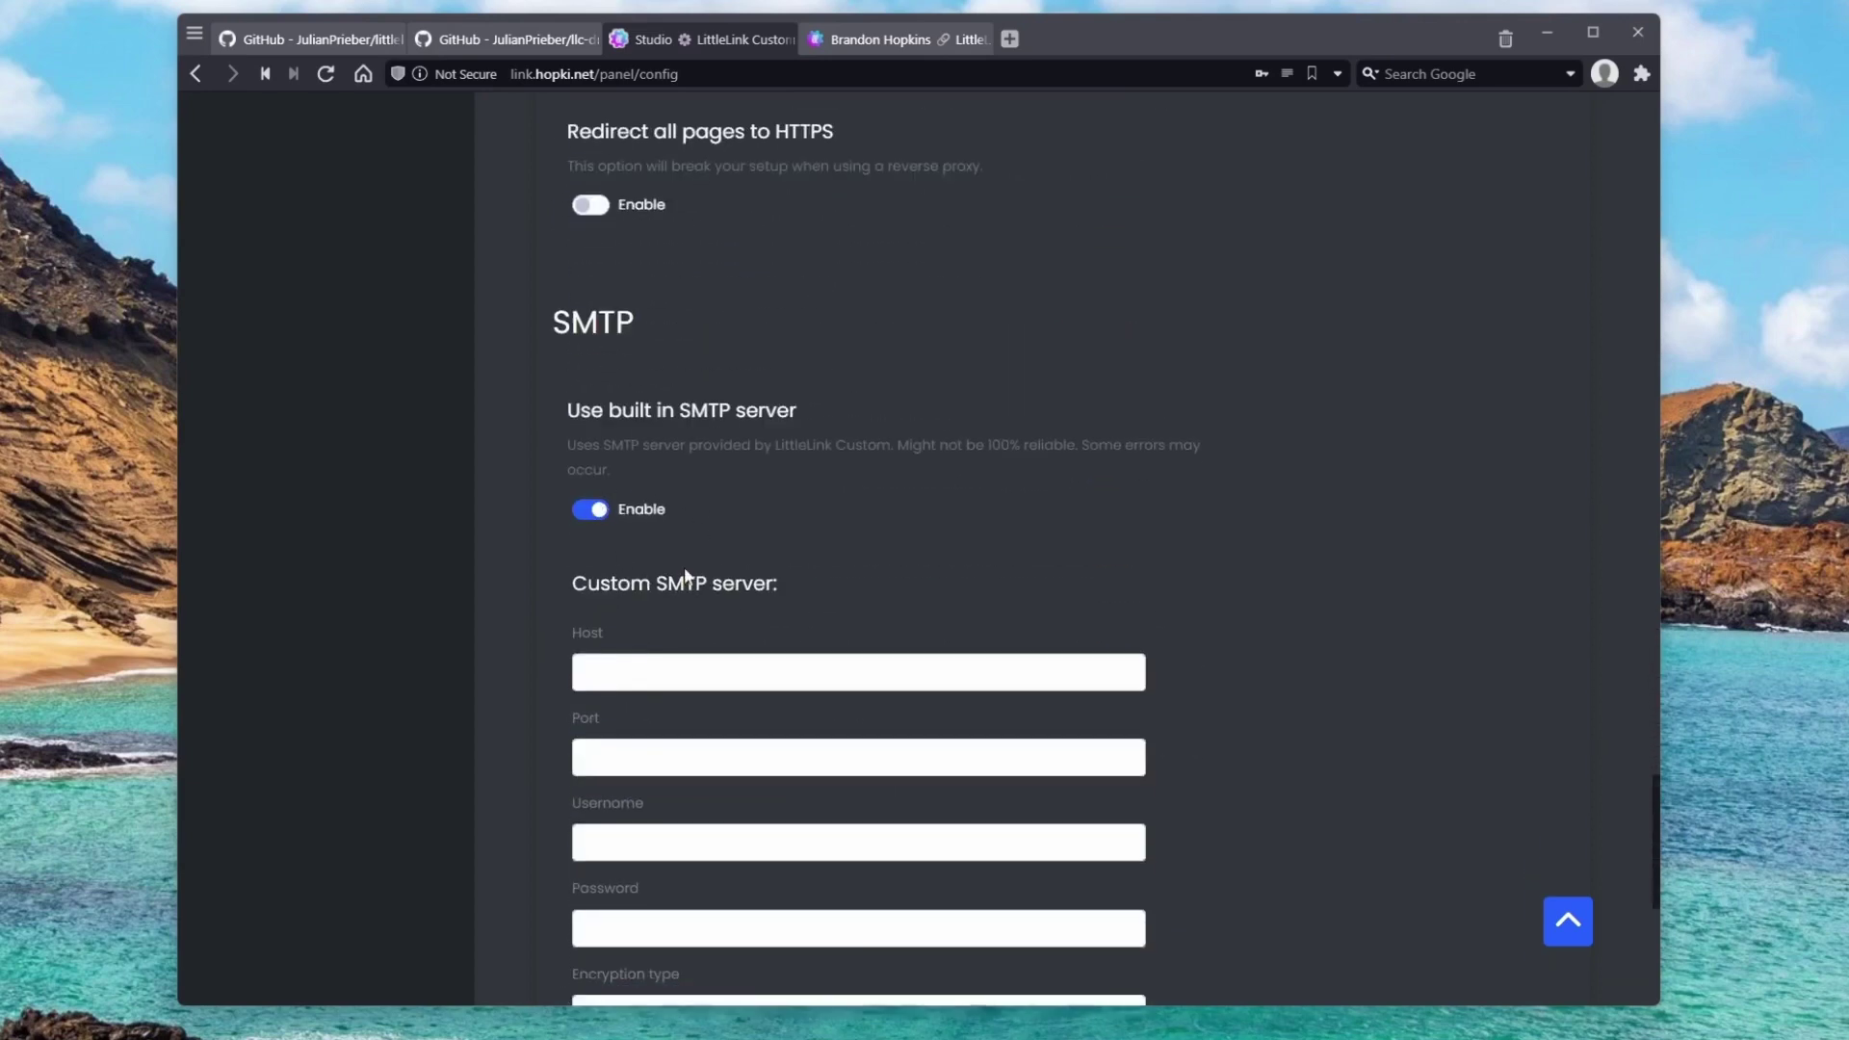
scroll(701, 494, down, 5)
click(705, 503)
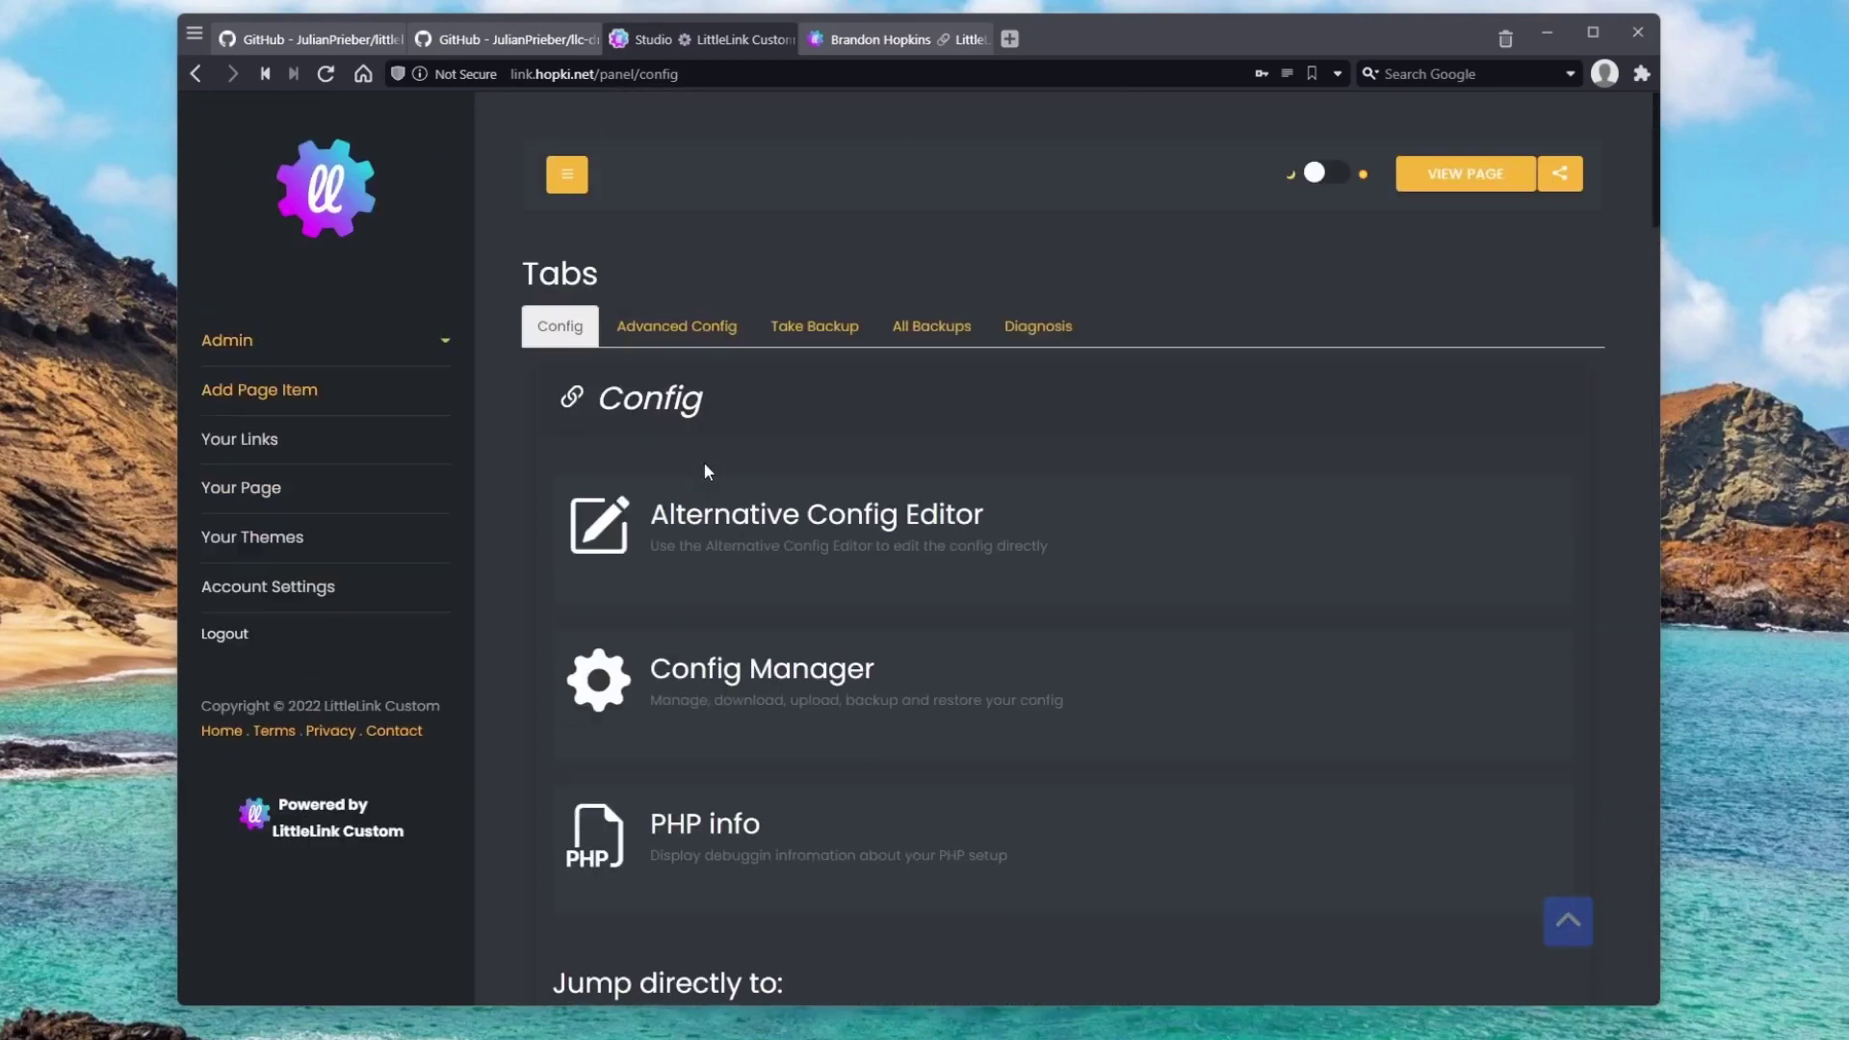
Open the Advanced Config file editor and look through its contents.
click(677, 322)
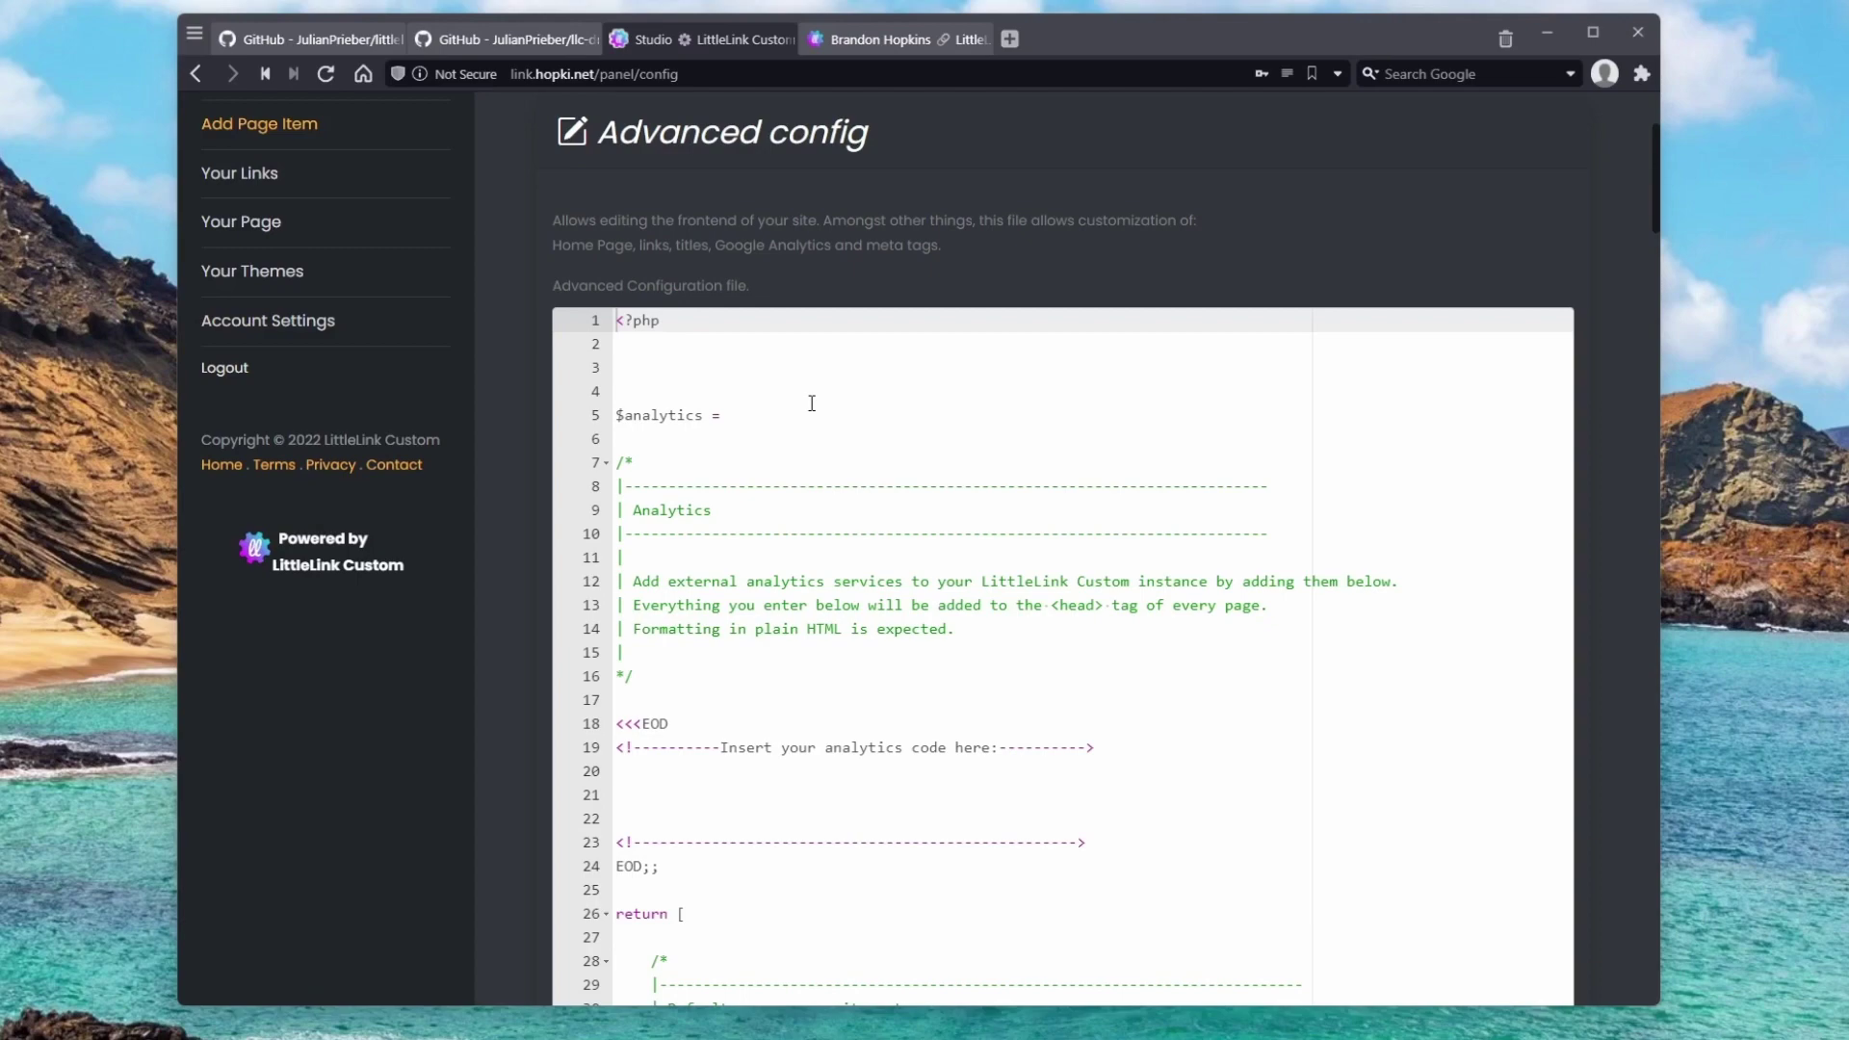
scroll(863, 489, down, 6)
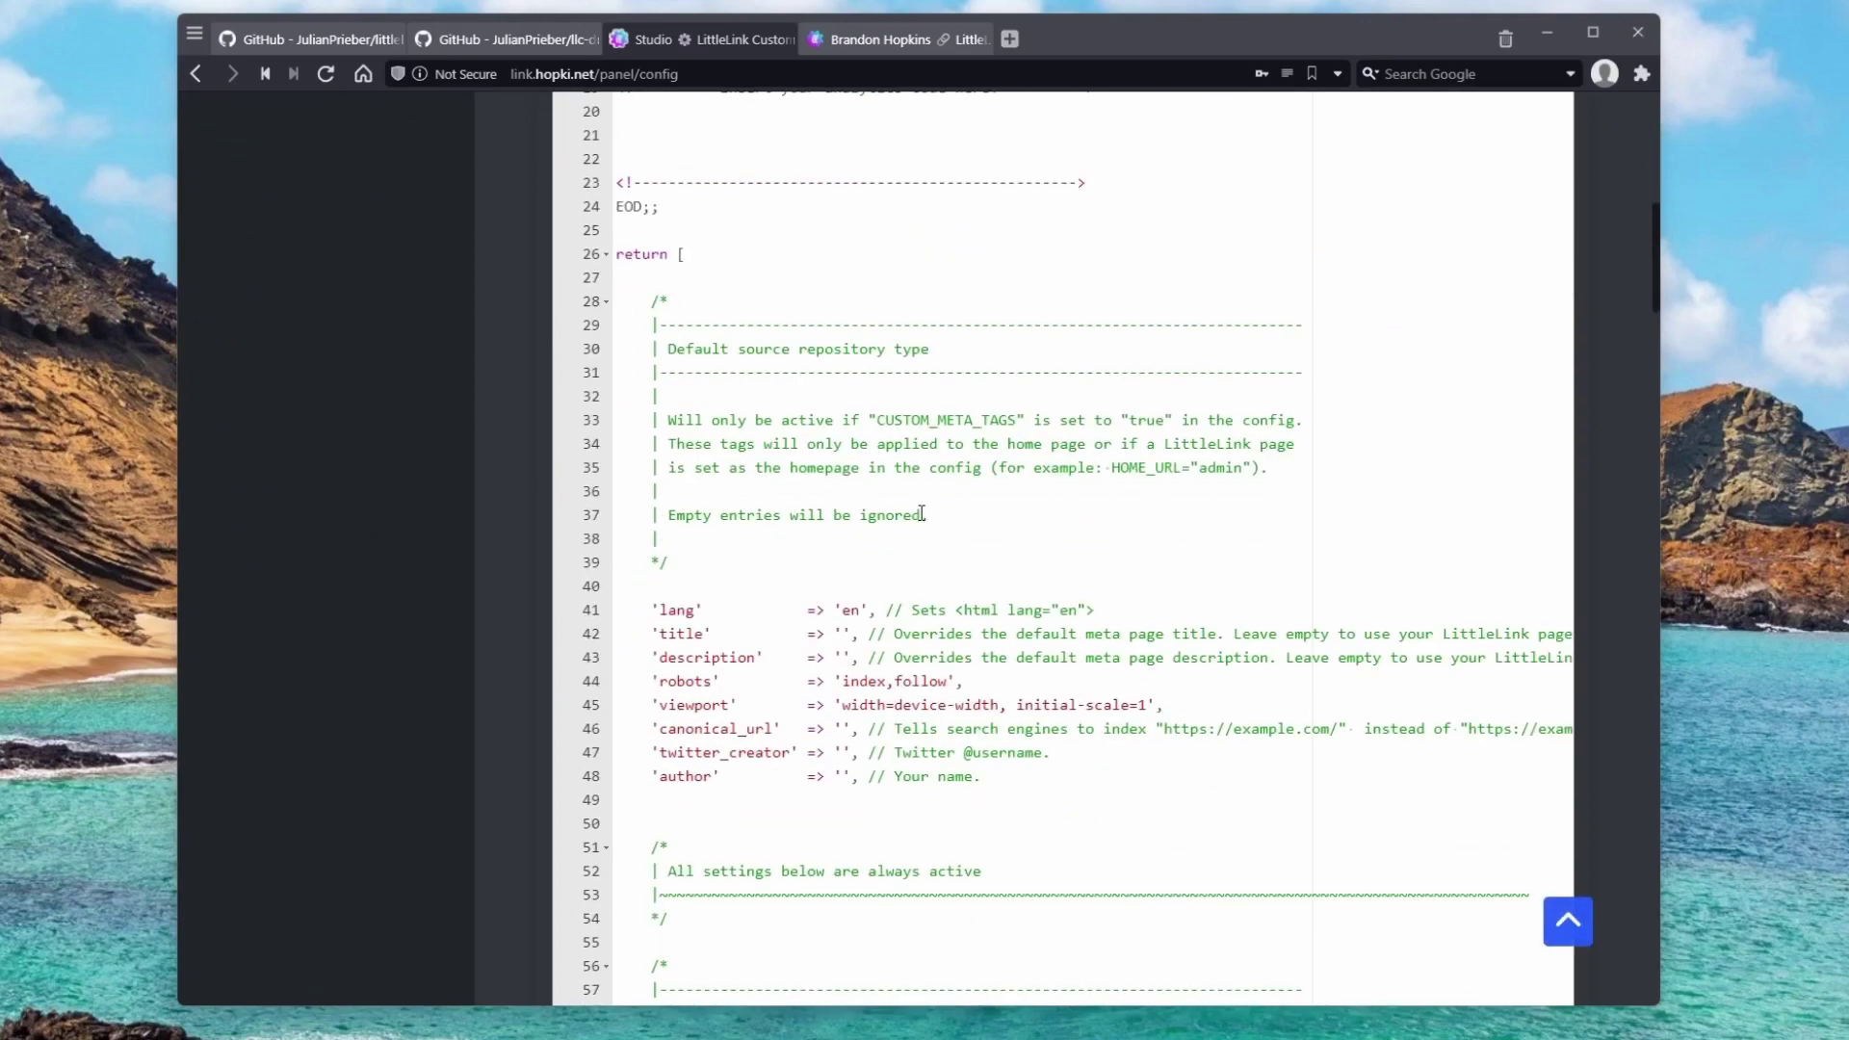
scroll(922, 514, down, 18)
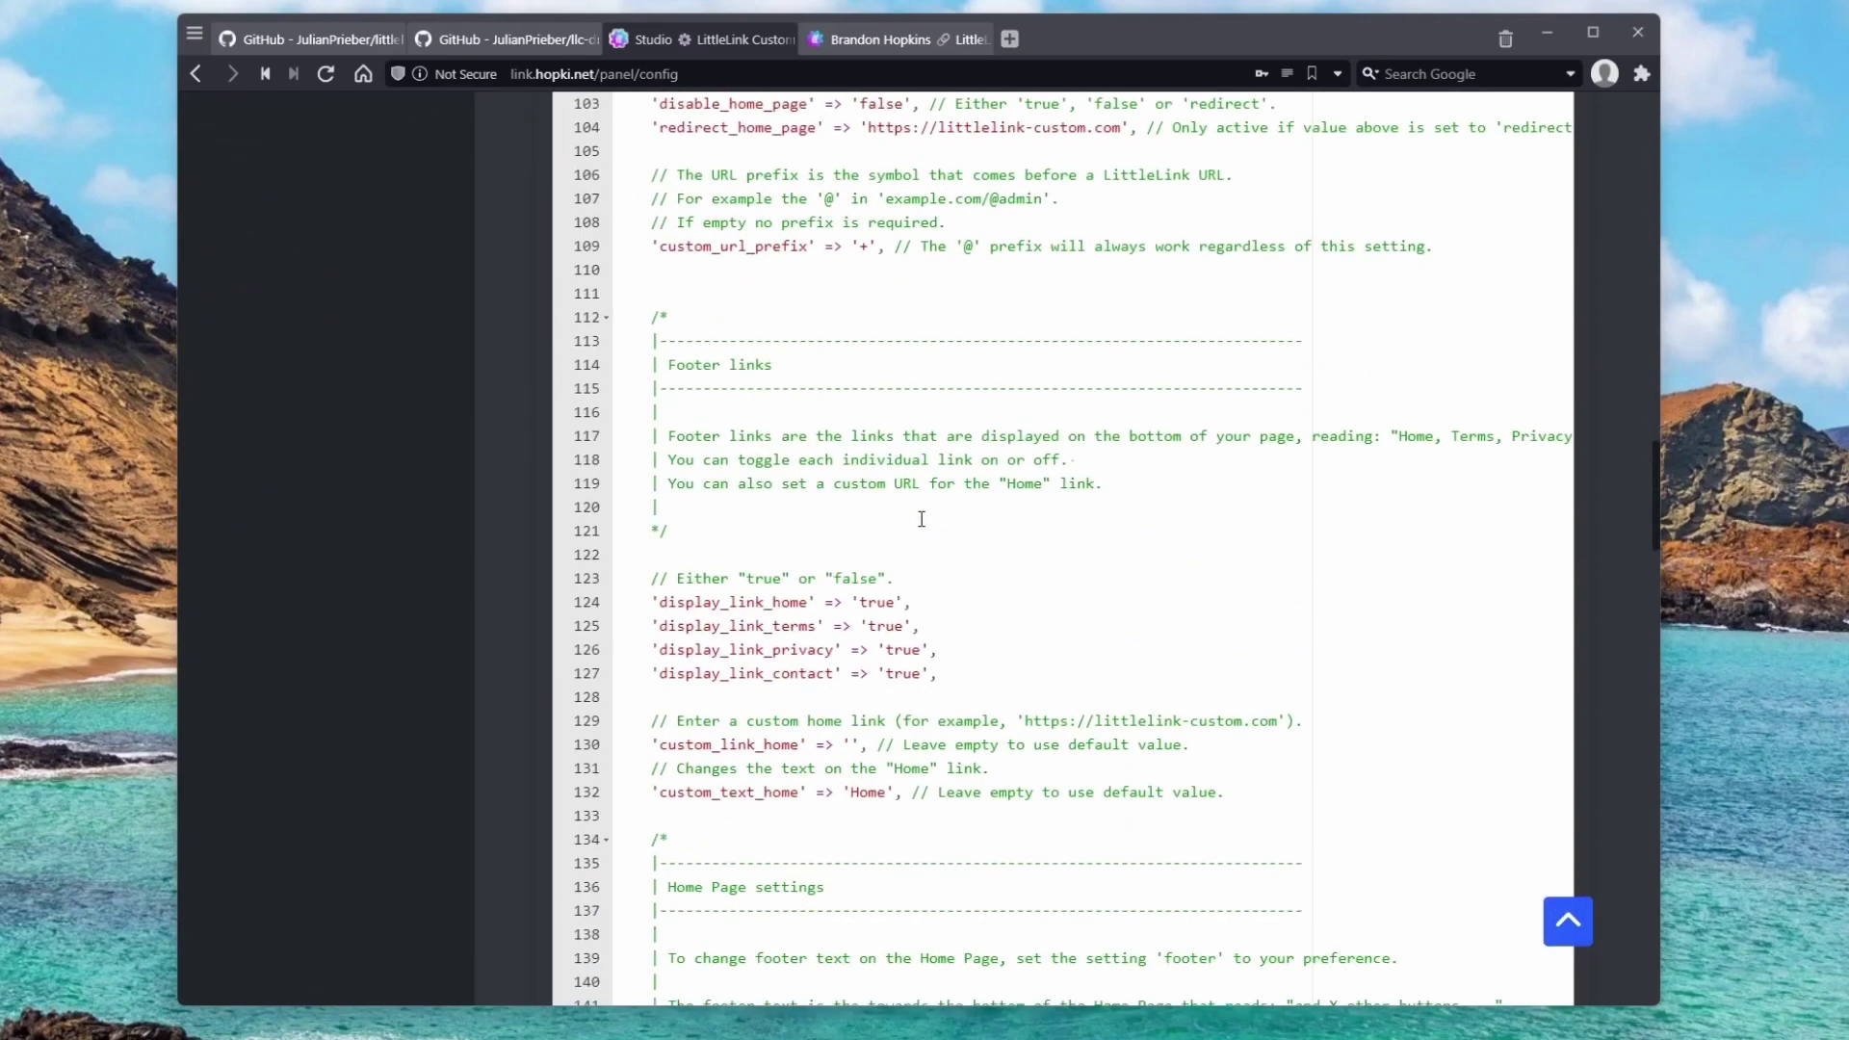
scroll(922, 519, down, 3)
scroll(921, 519, up, 3)
scroll(922, 519, down, 9)
scroll(921, 519, up, 9)
scroll(758, 591, down, 6)
scroll(788, 517, down, 8)
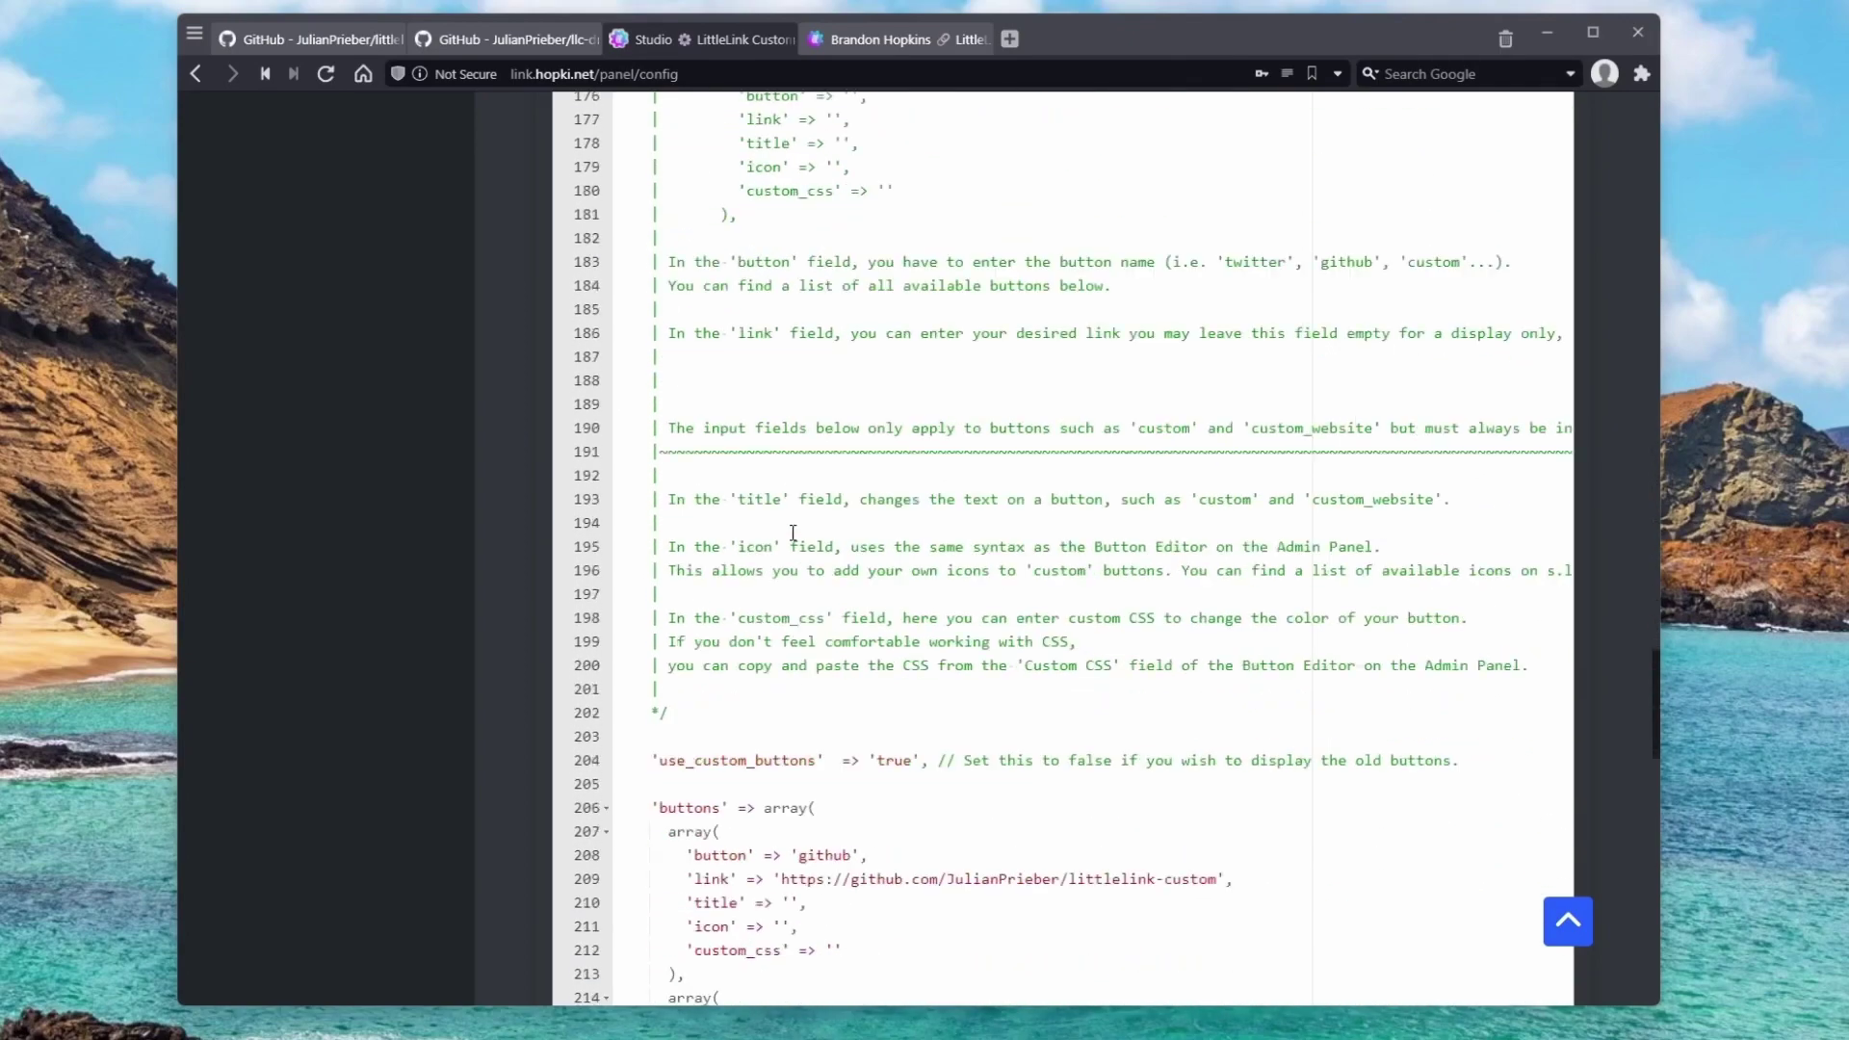
scroll(788, 517, up, 20)
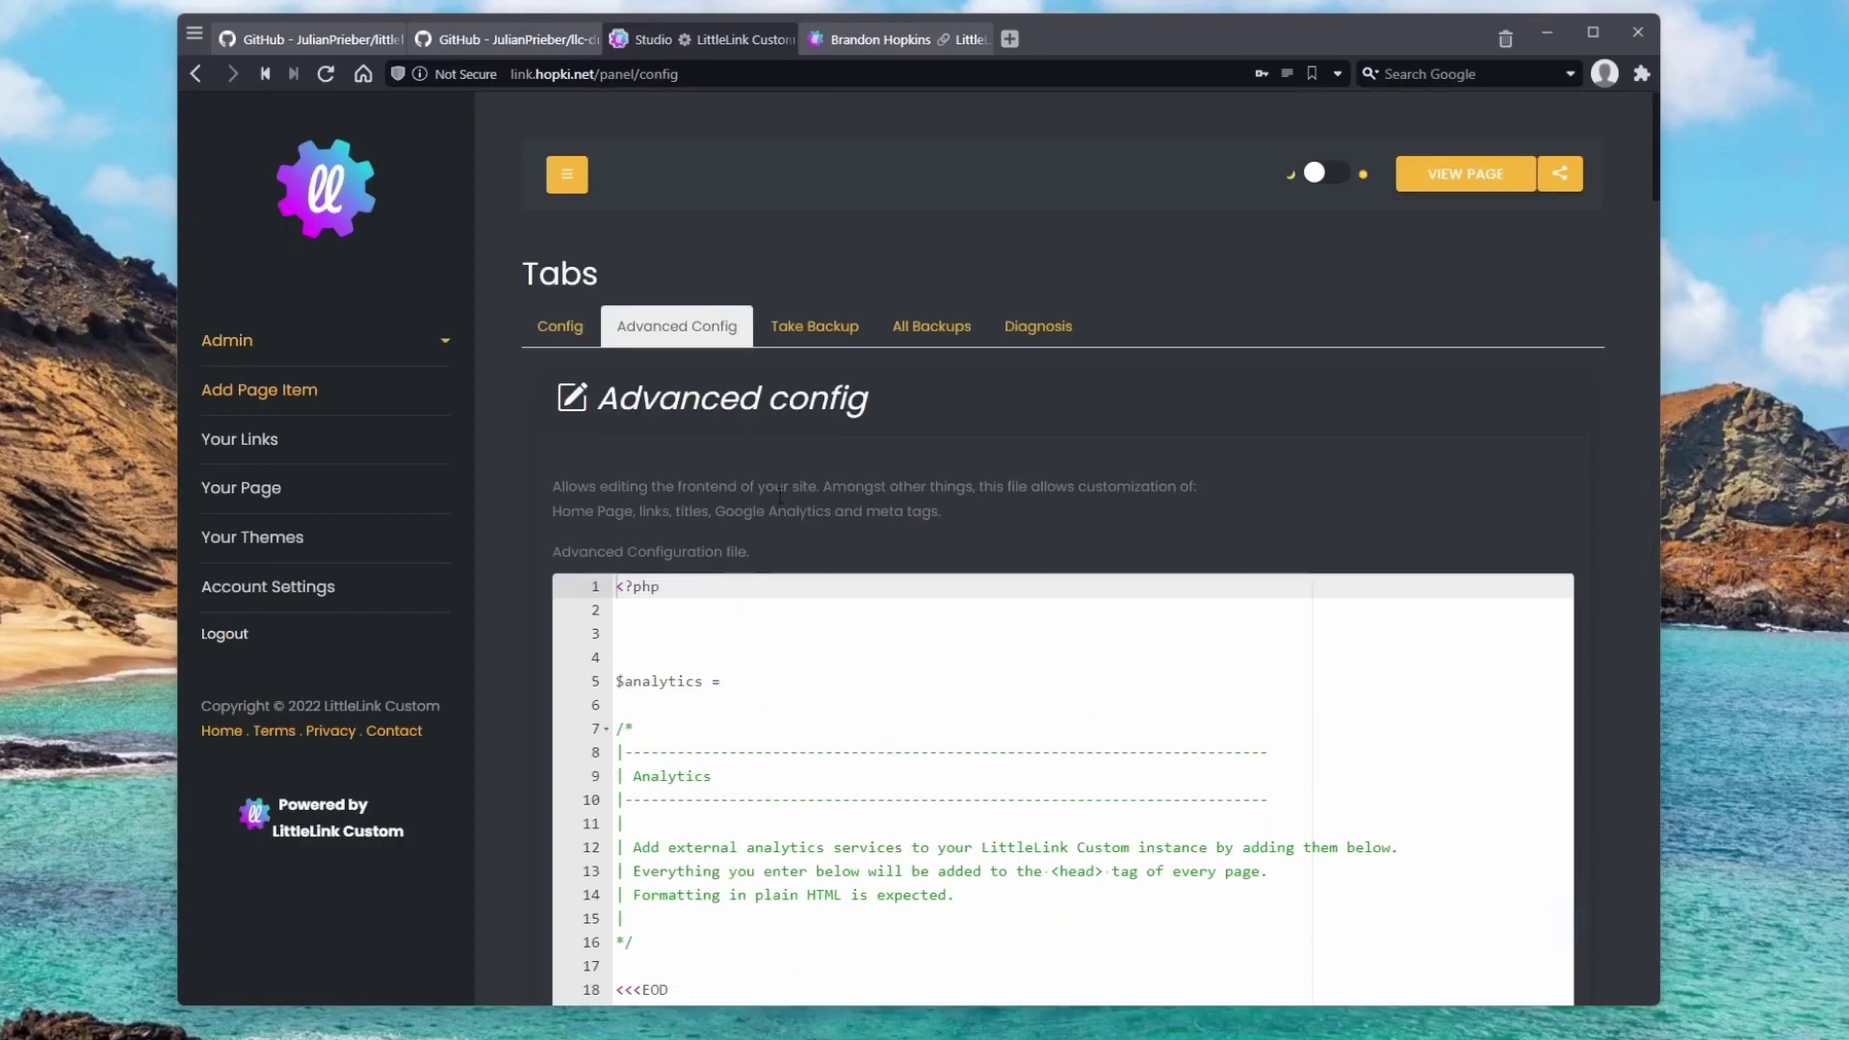
Open the Take Backup tab, check the All Backups list, and return to Take Backup.
click(814, 326)
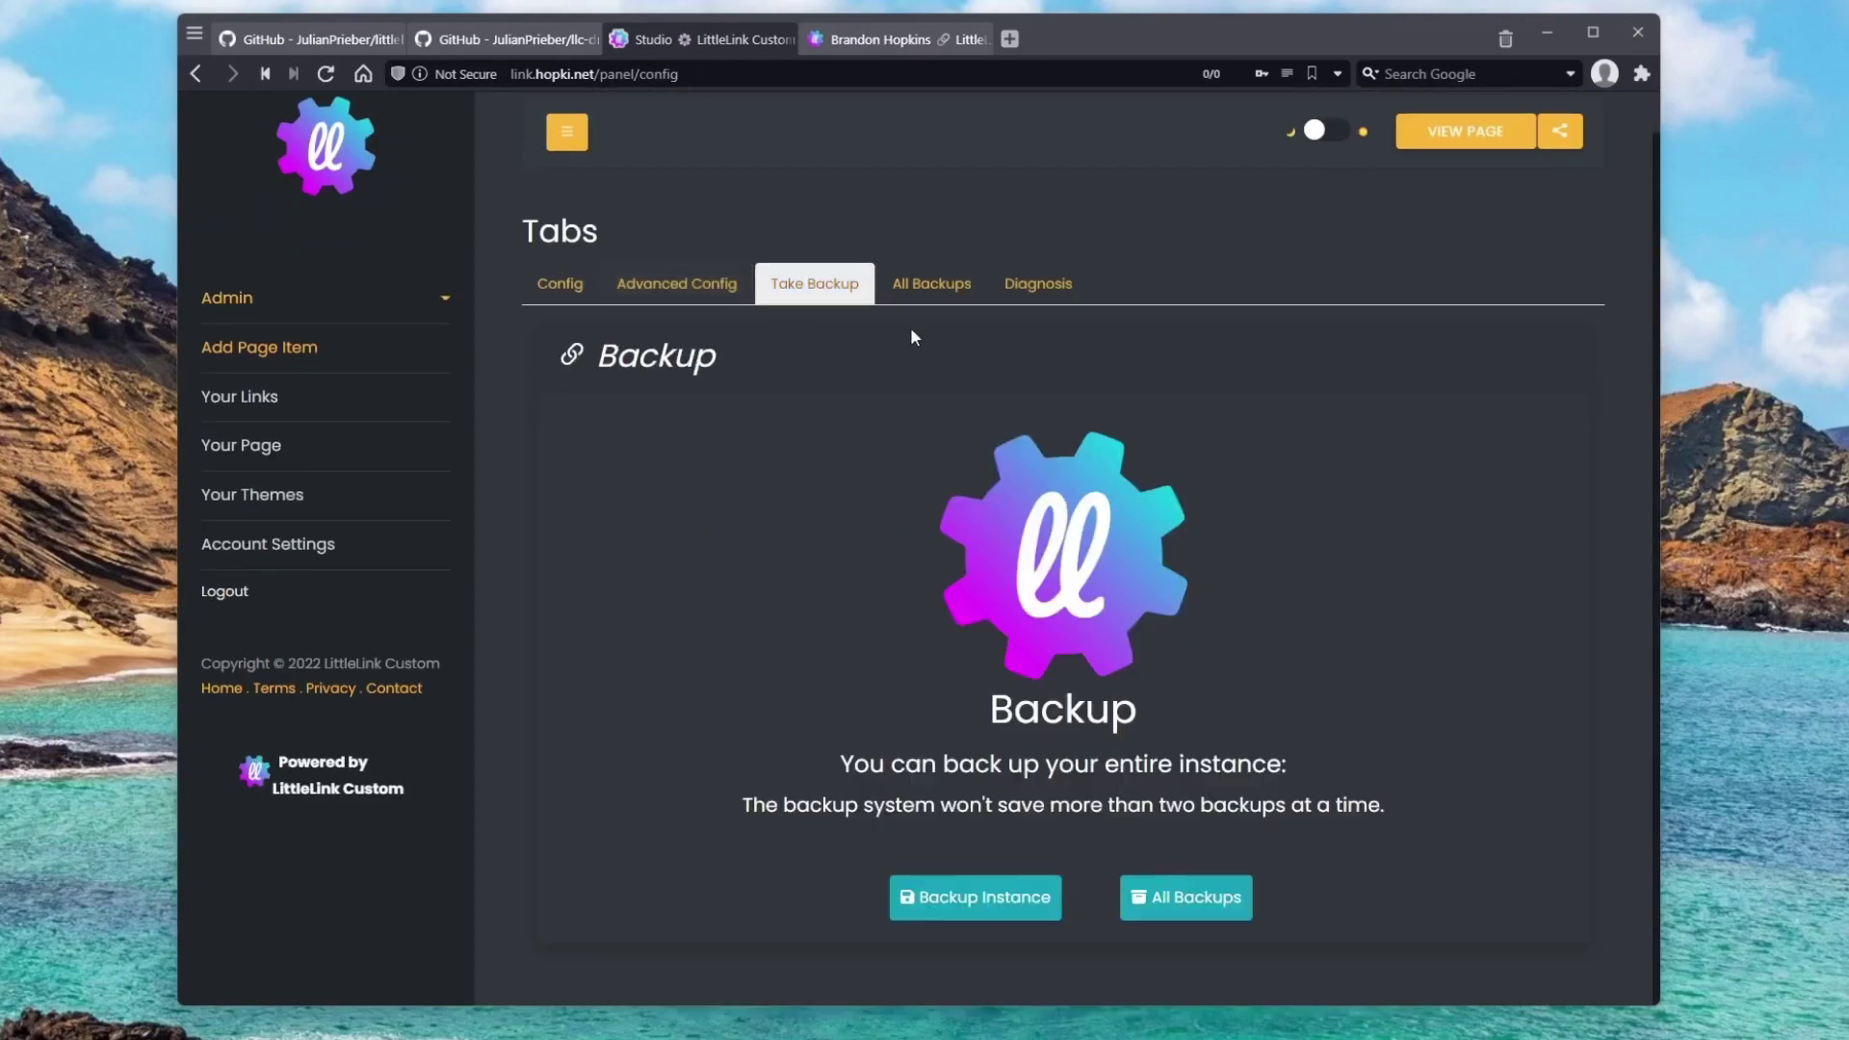
click(932, 283)
click(807, 291)
click(442, 306)
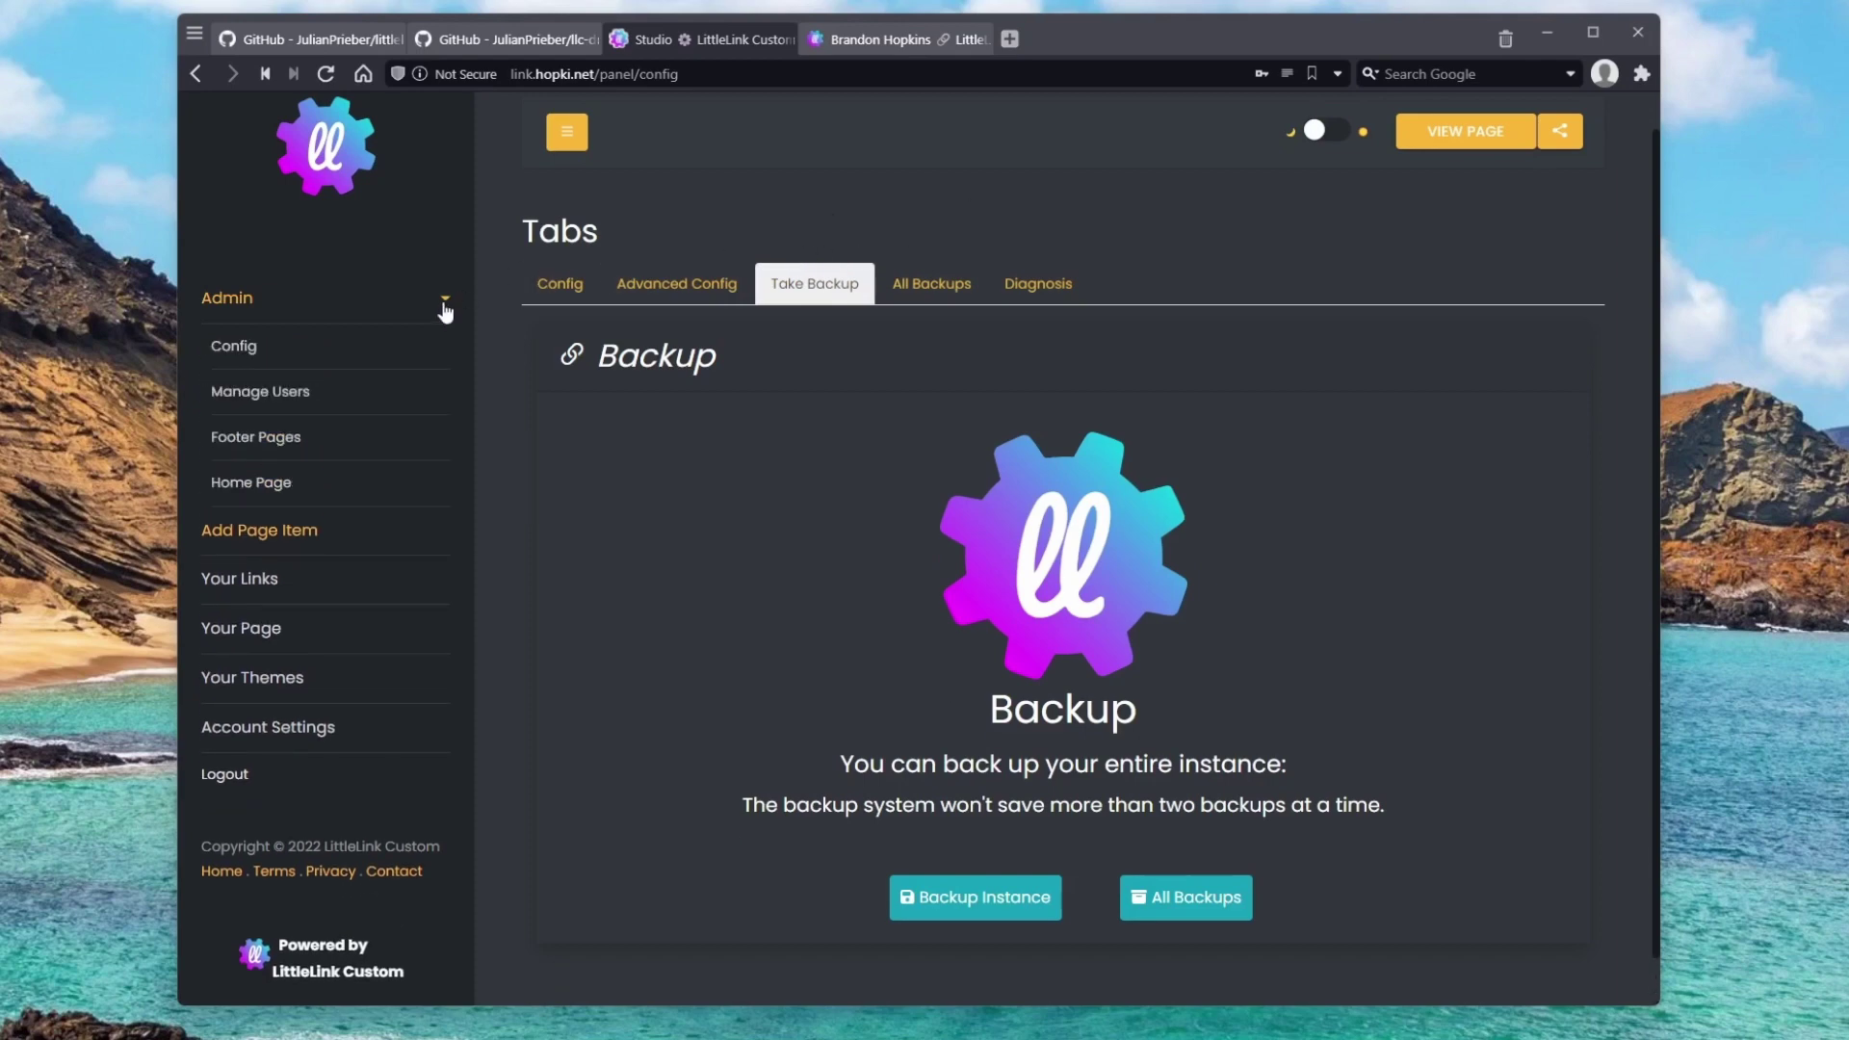
Open Manage Users to see the single admin account with a verified e-mail.
click(251, 402)
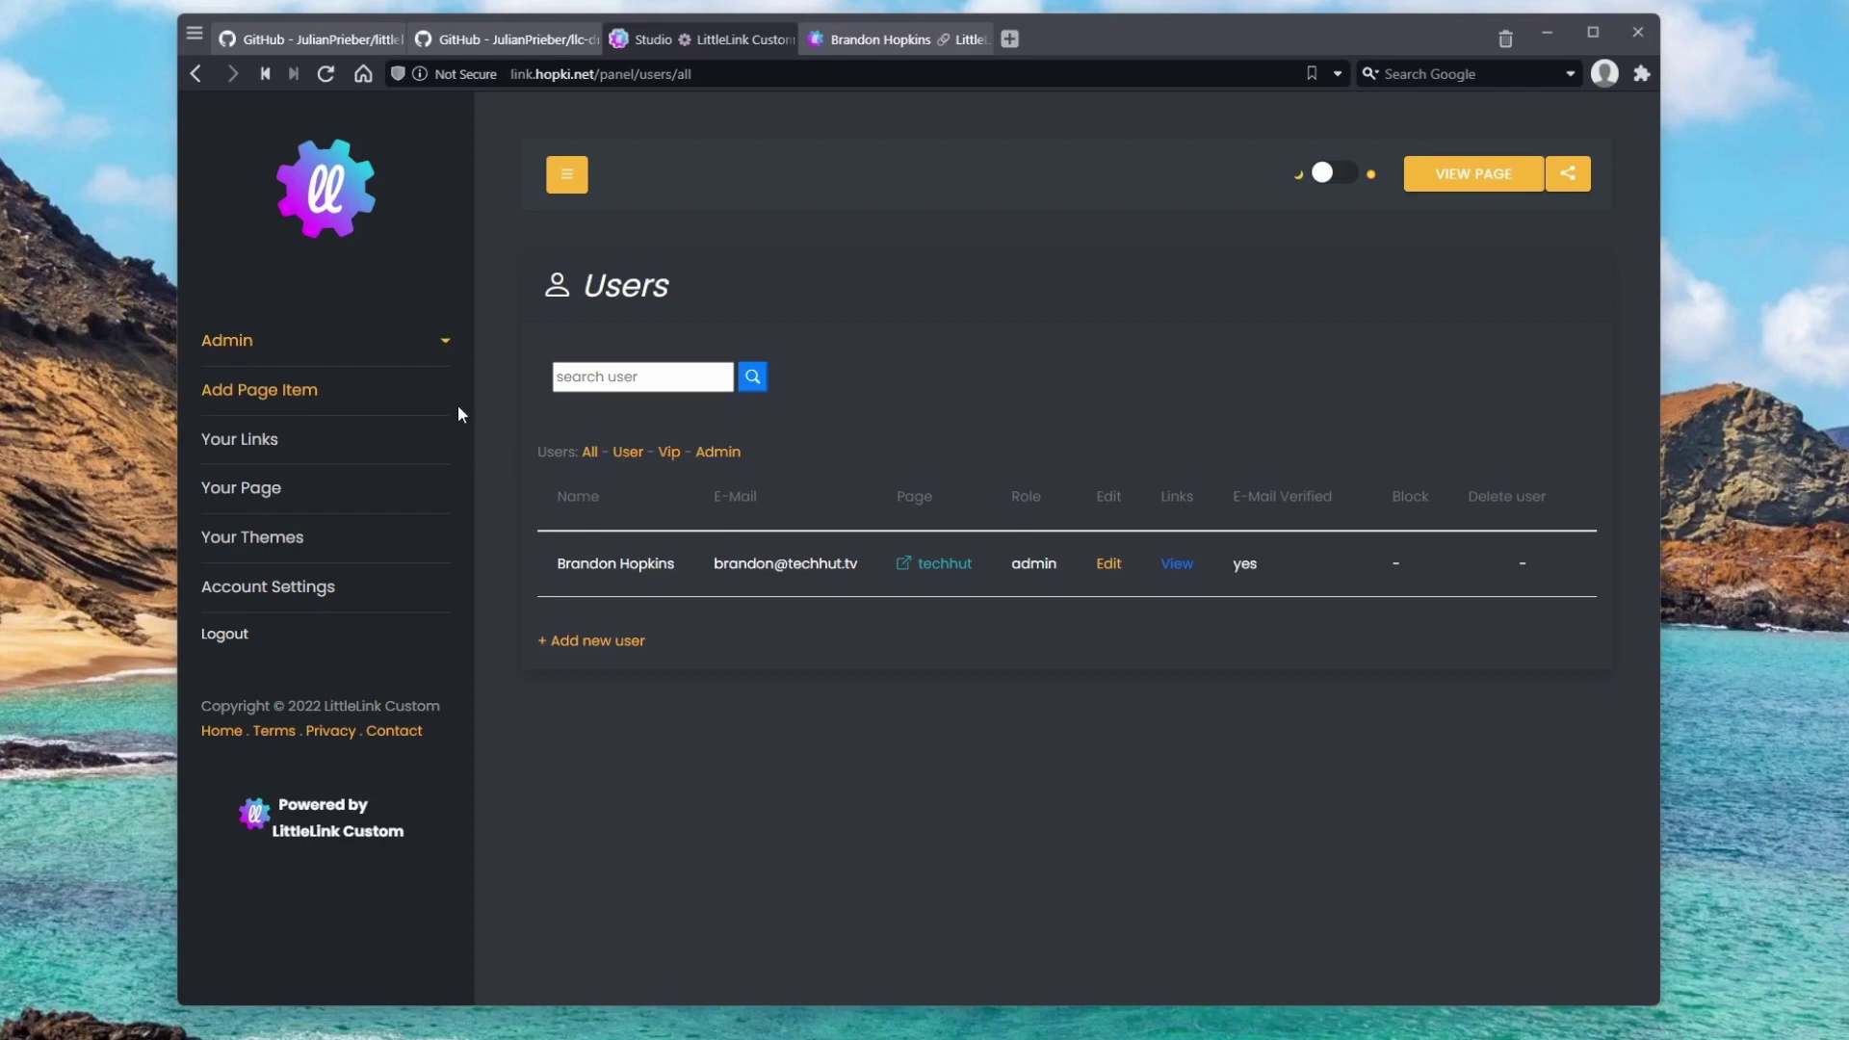
click(445, 354)
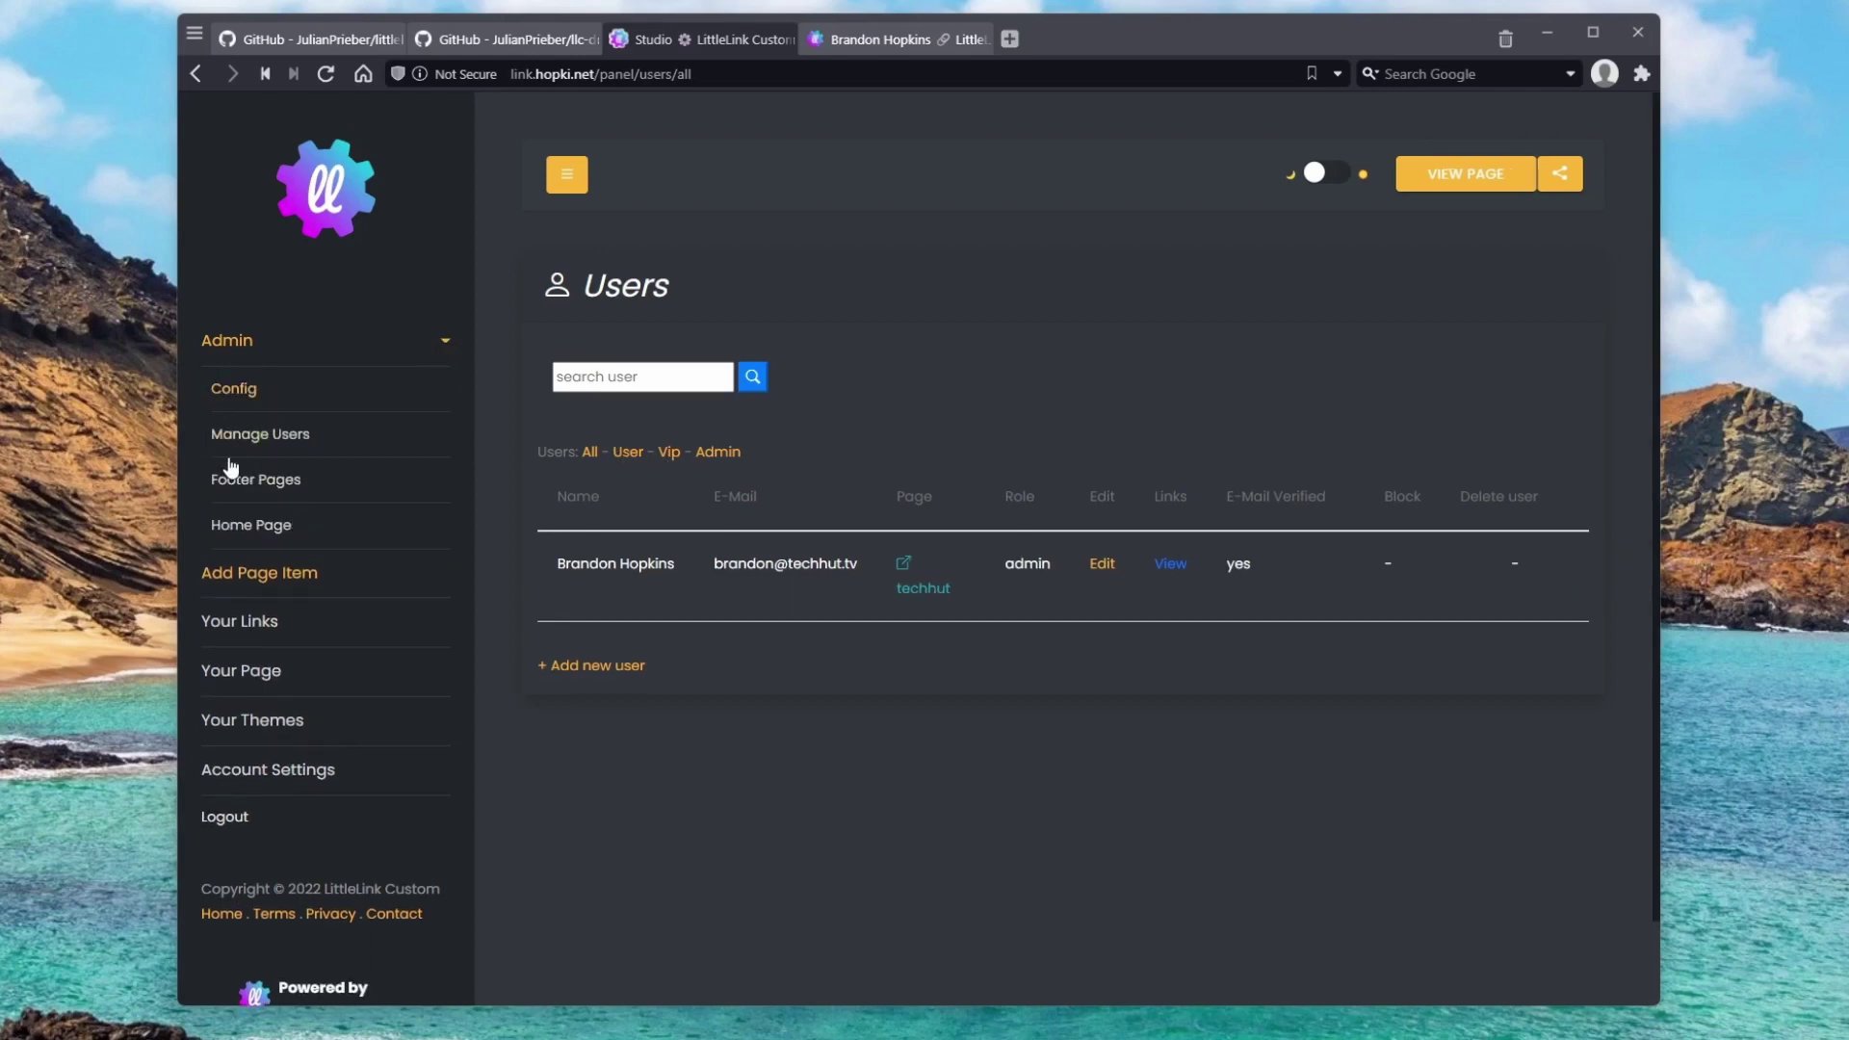
Review the Terms, Privacy and Contact editors on the Footer Pages screen.
click(260, 482)
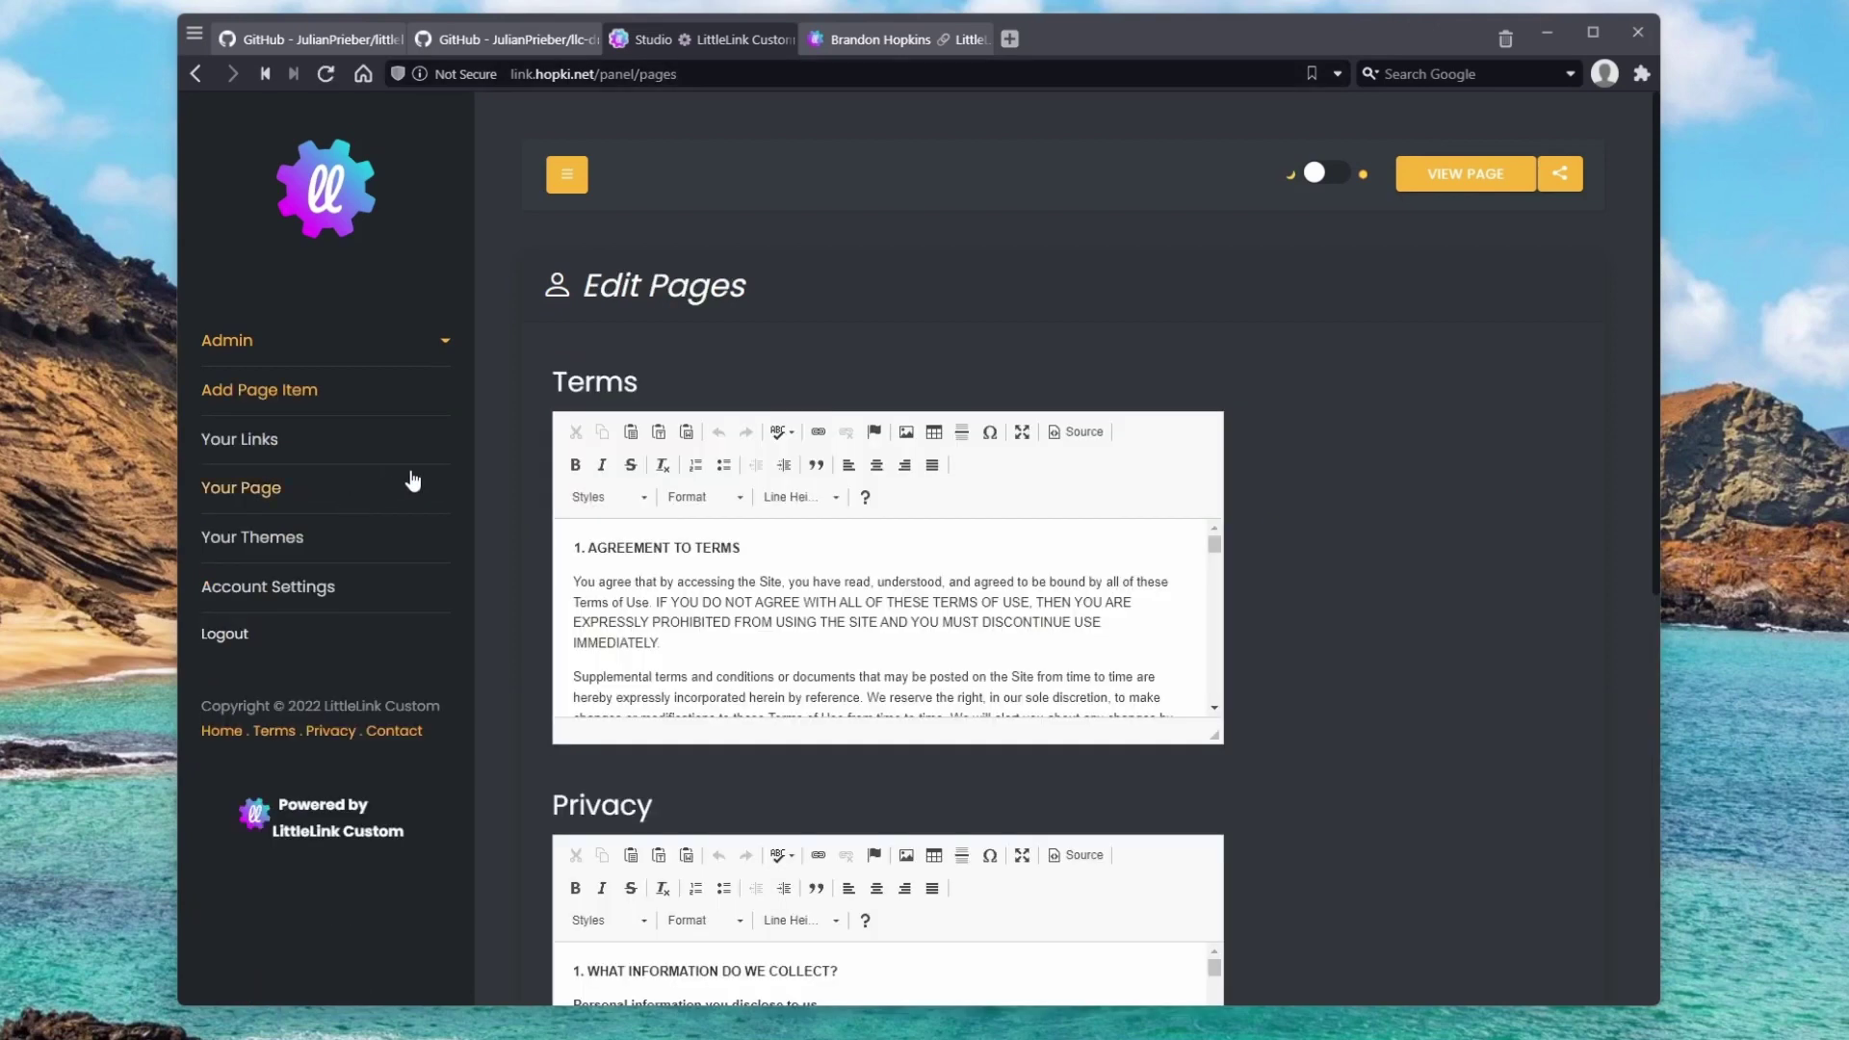
scroll(561, 466, down, 8)
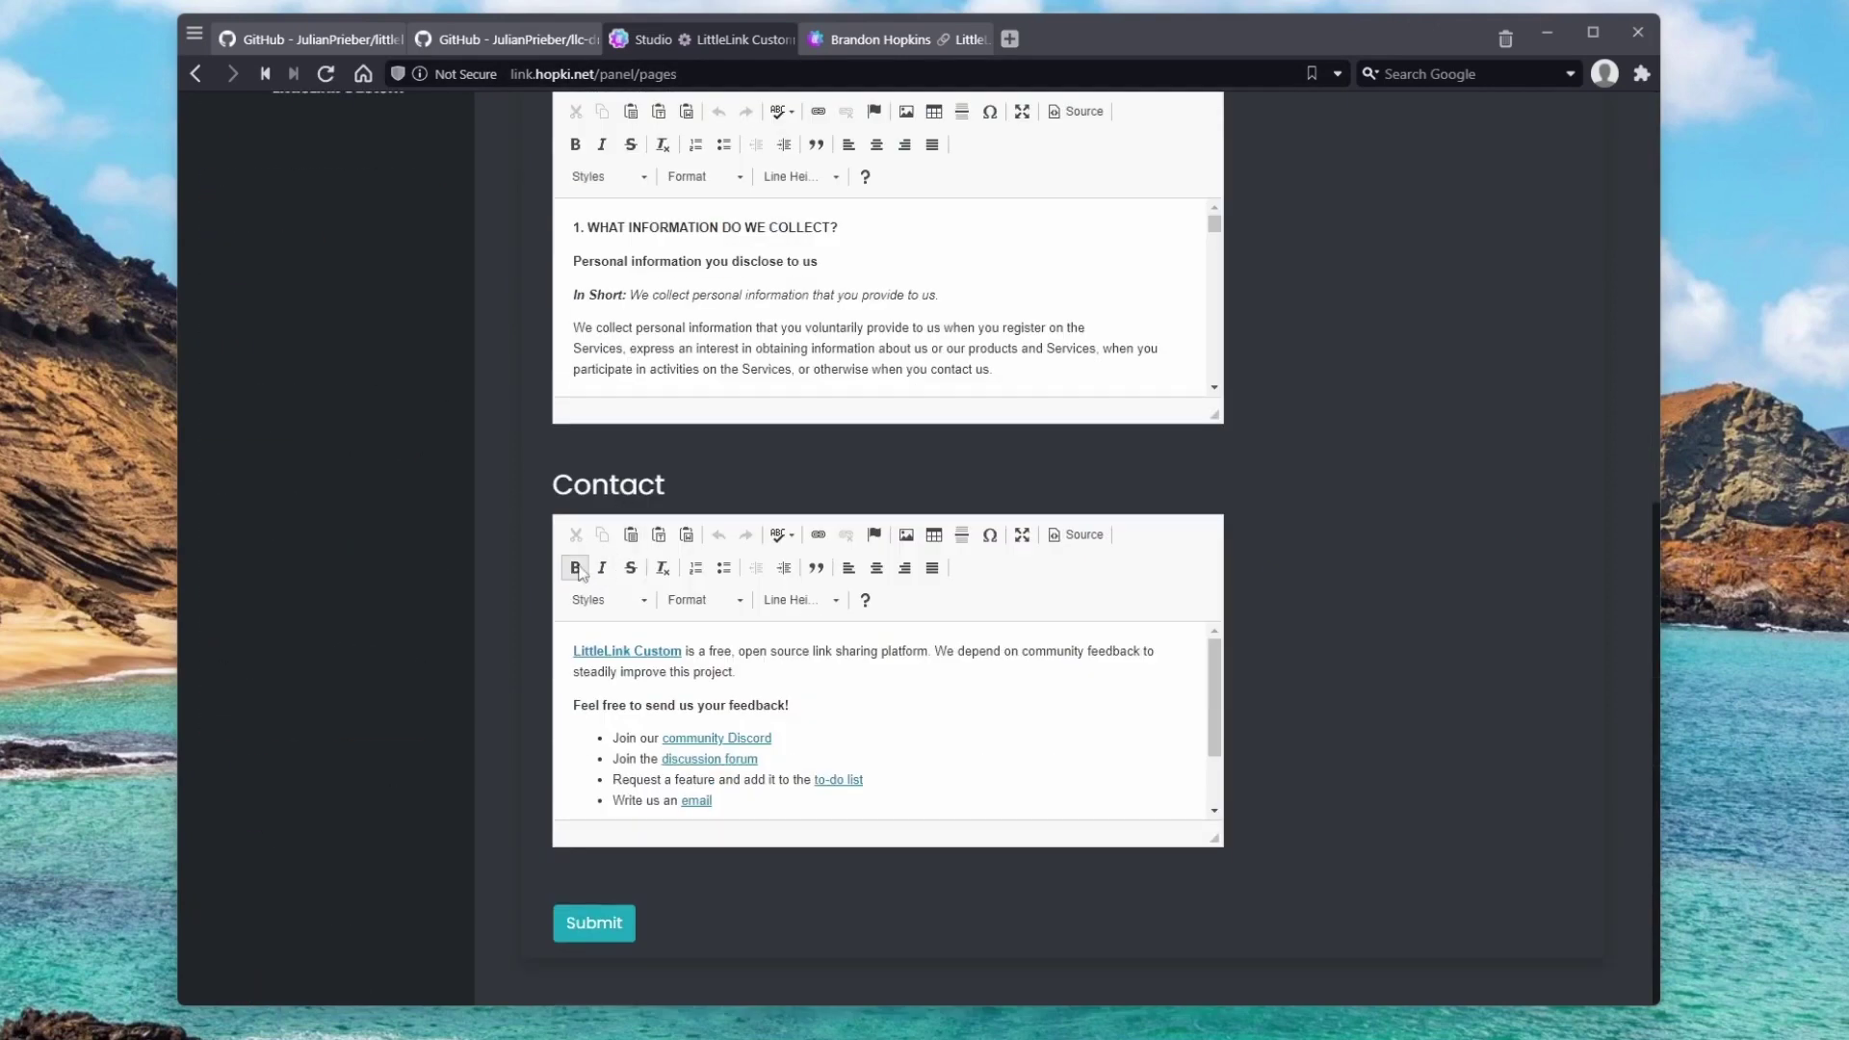
scroll(1353, 700, up, 8)
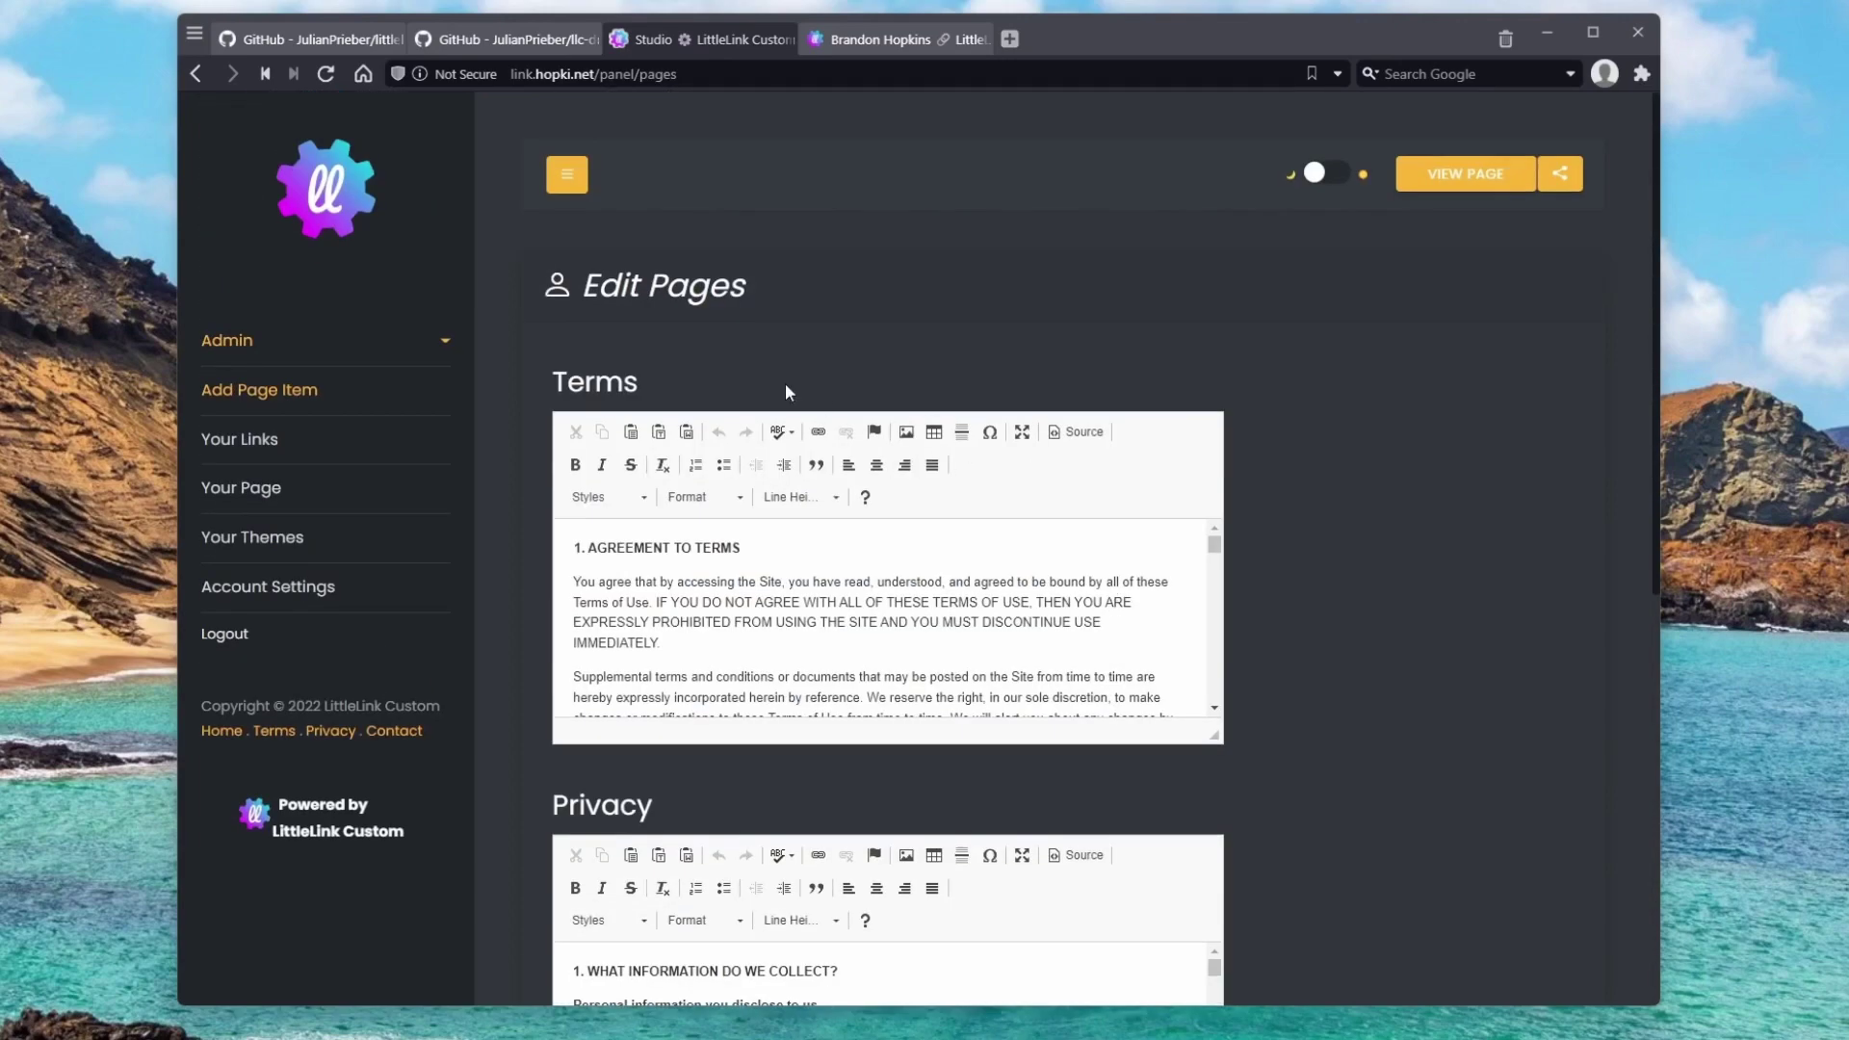
click(448, 345)
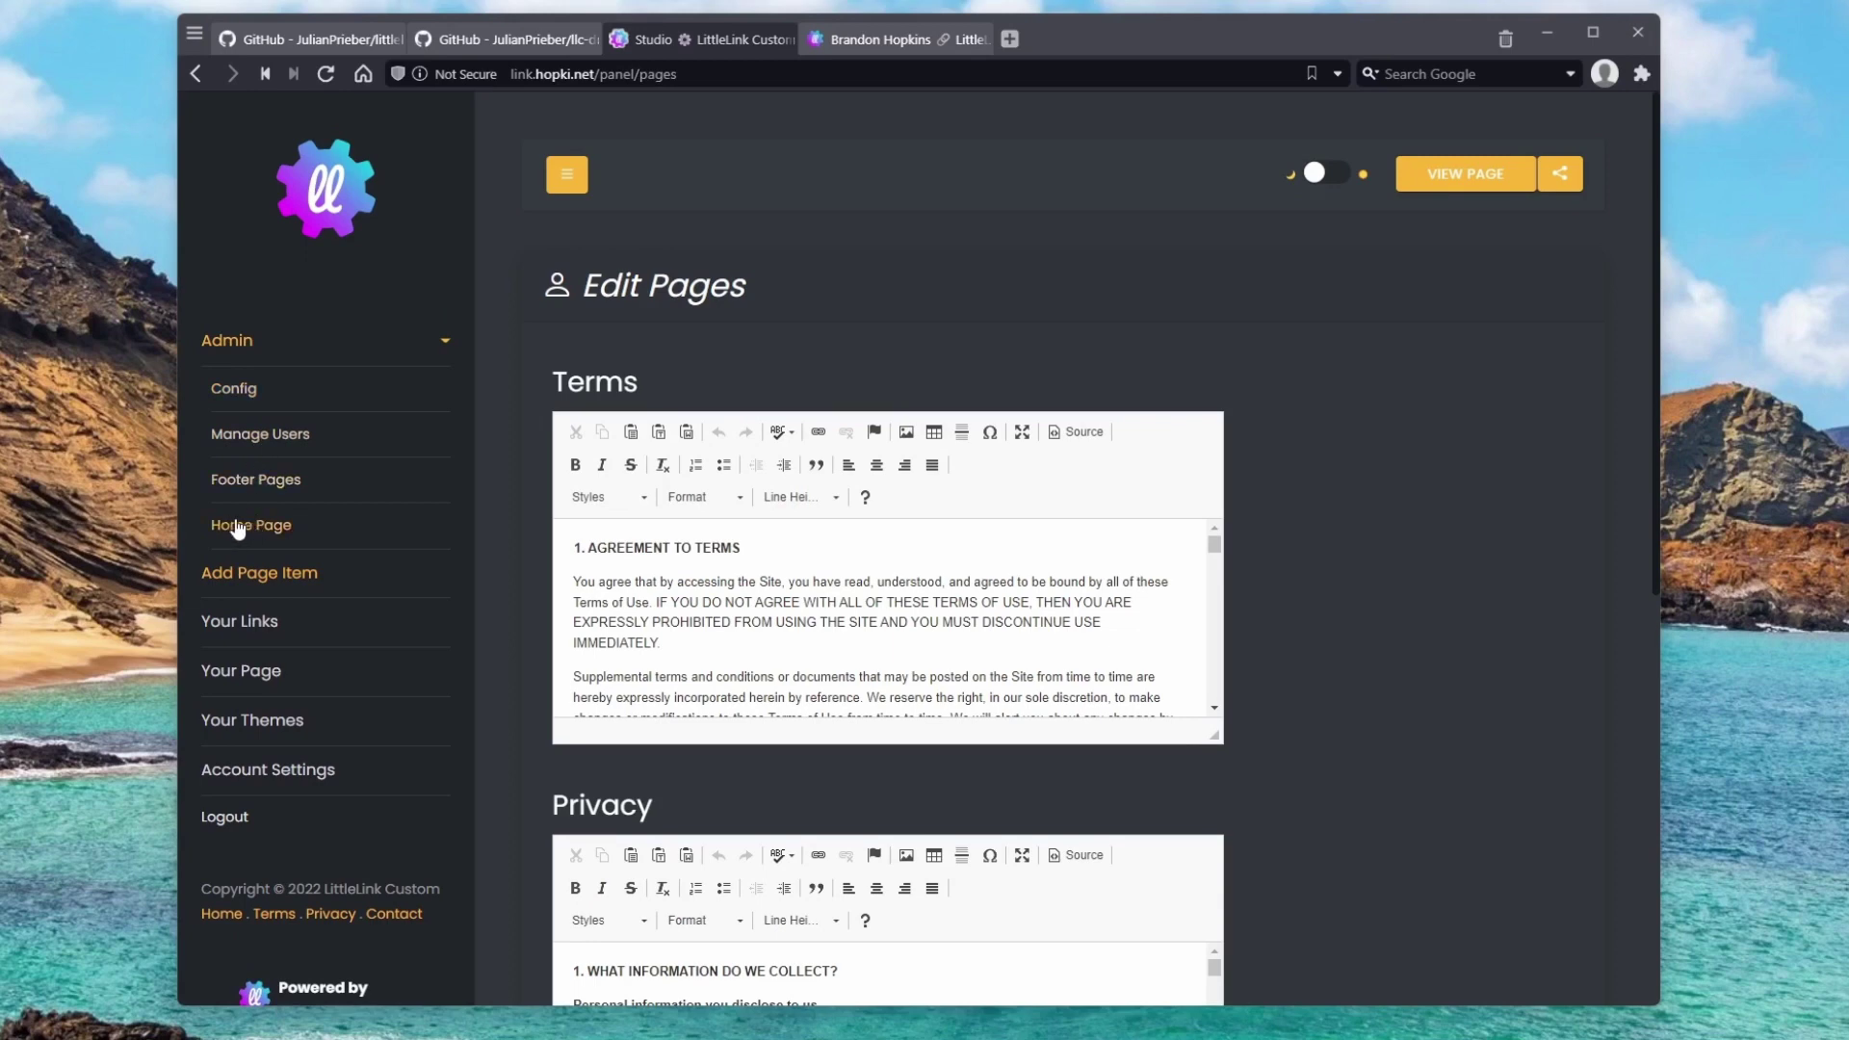
click(272, 525)
click(635, 74)
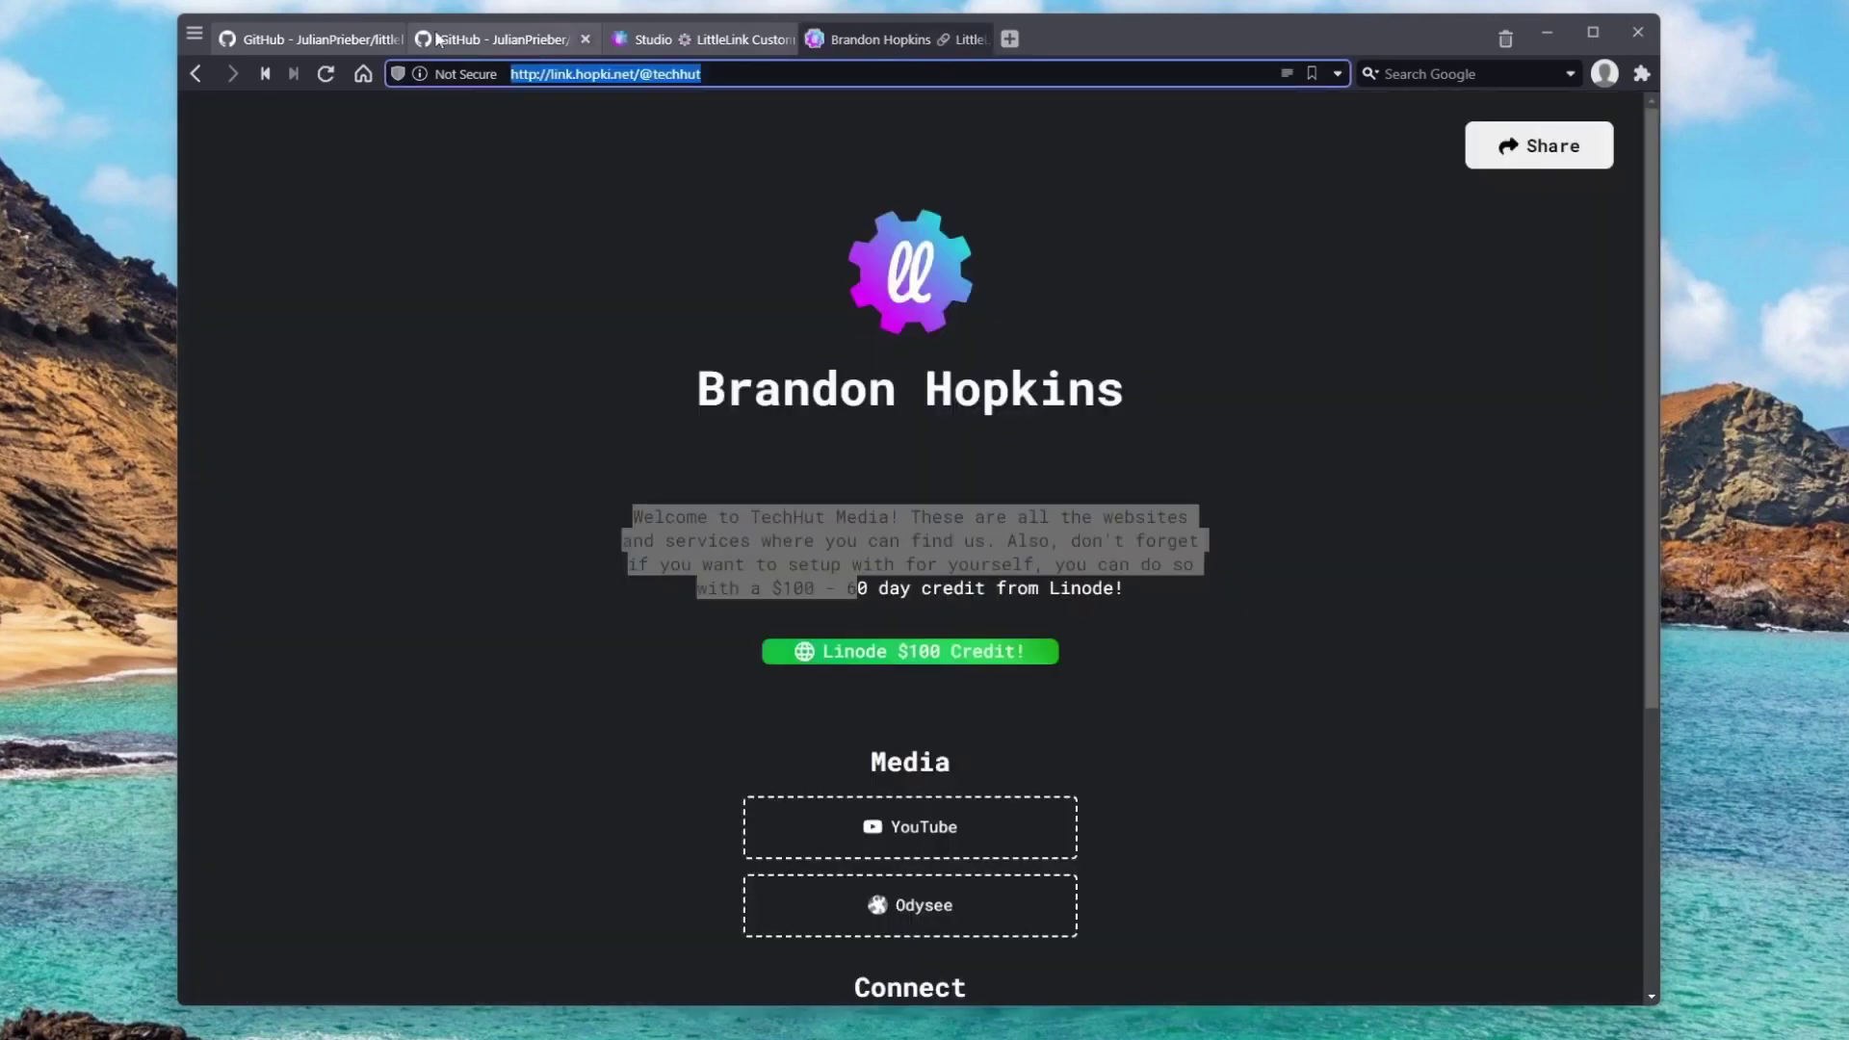
click(635, 74)
drag(640, 74, 720, 93)
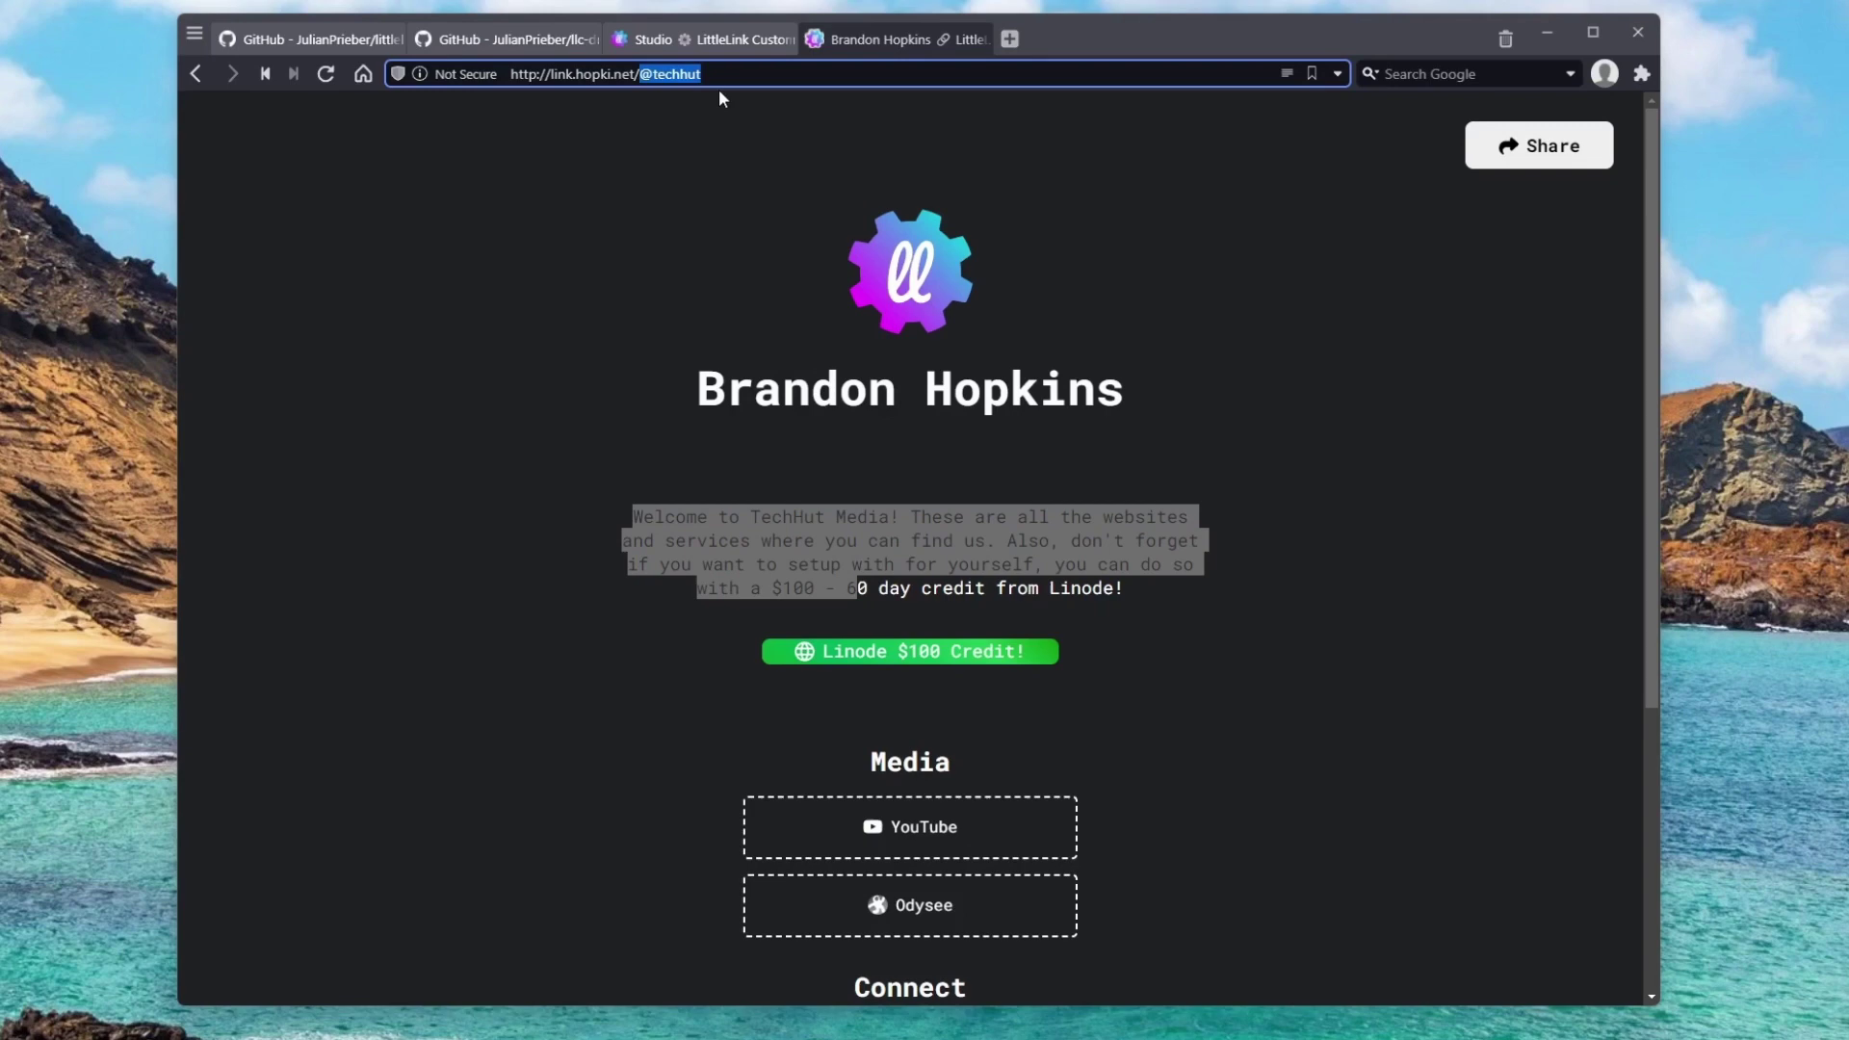
key(BackSpace)
key(Return)
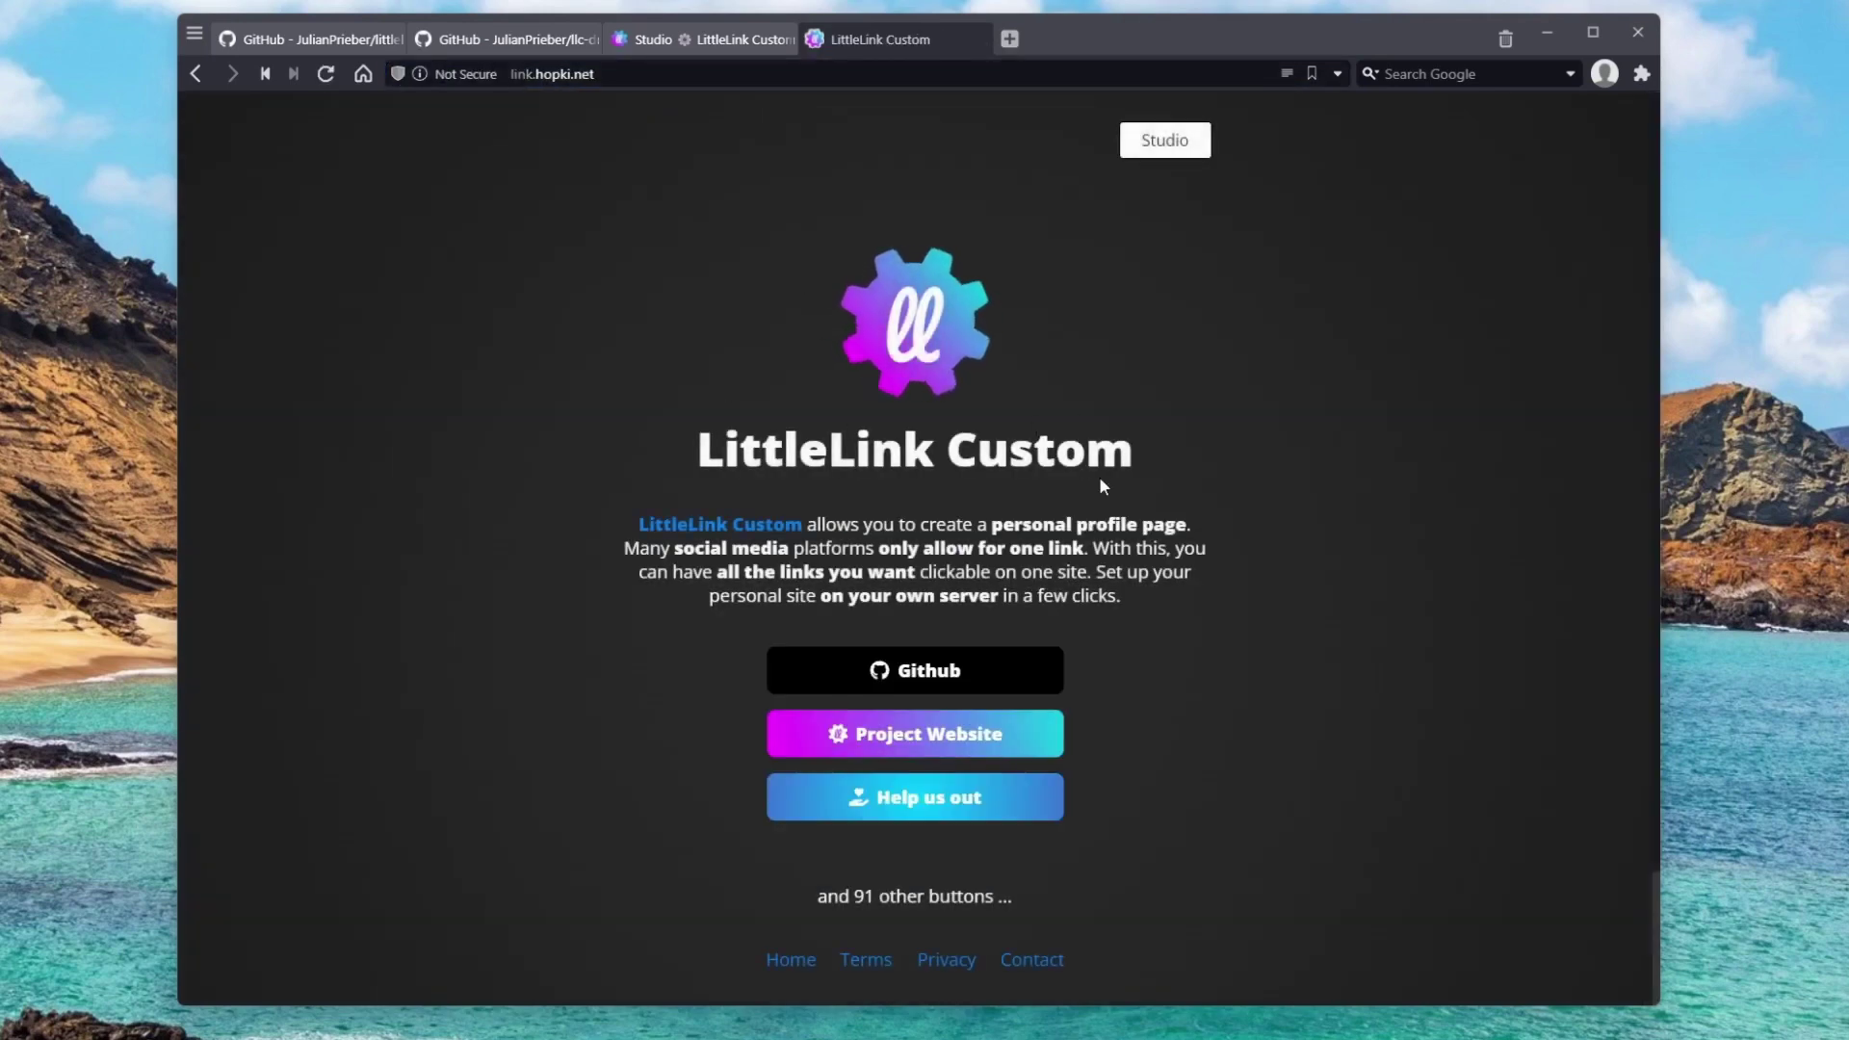
scroll(979, 507, down, 2)
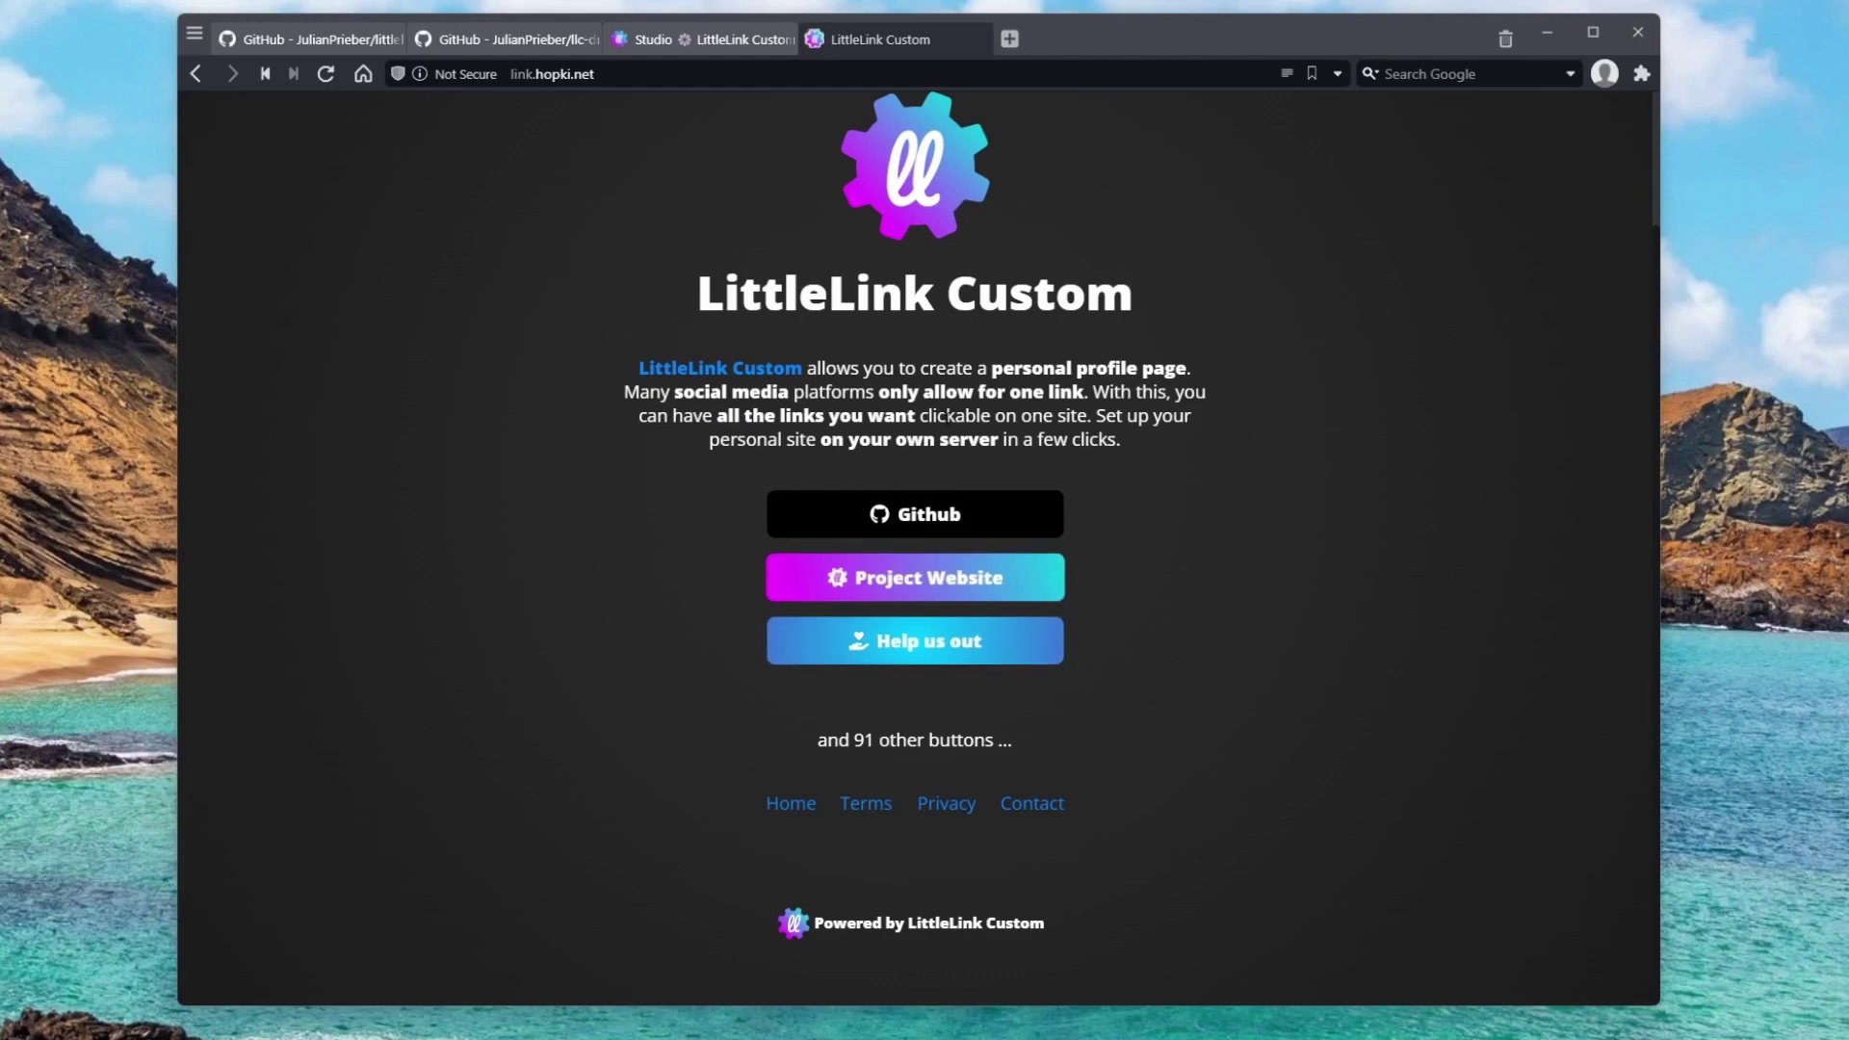
scroll(944, 420, up, 2)
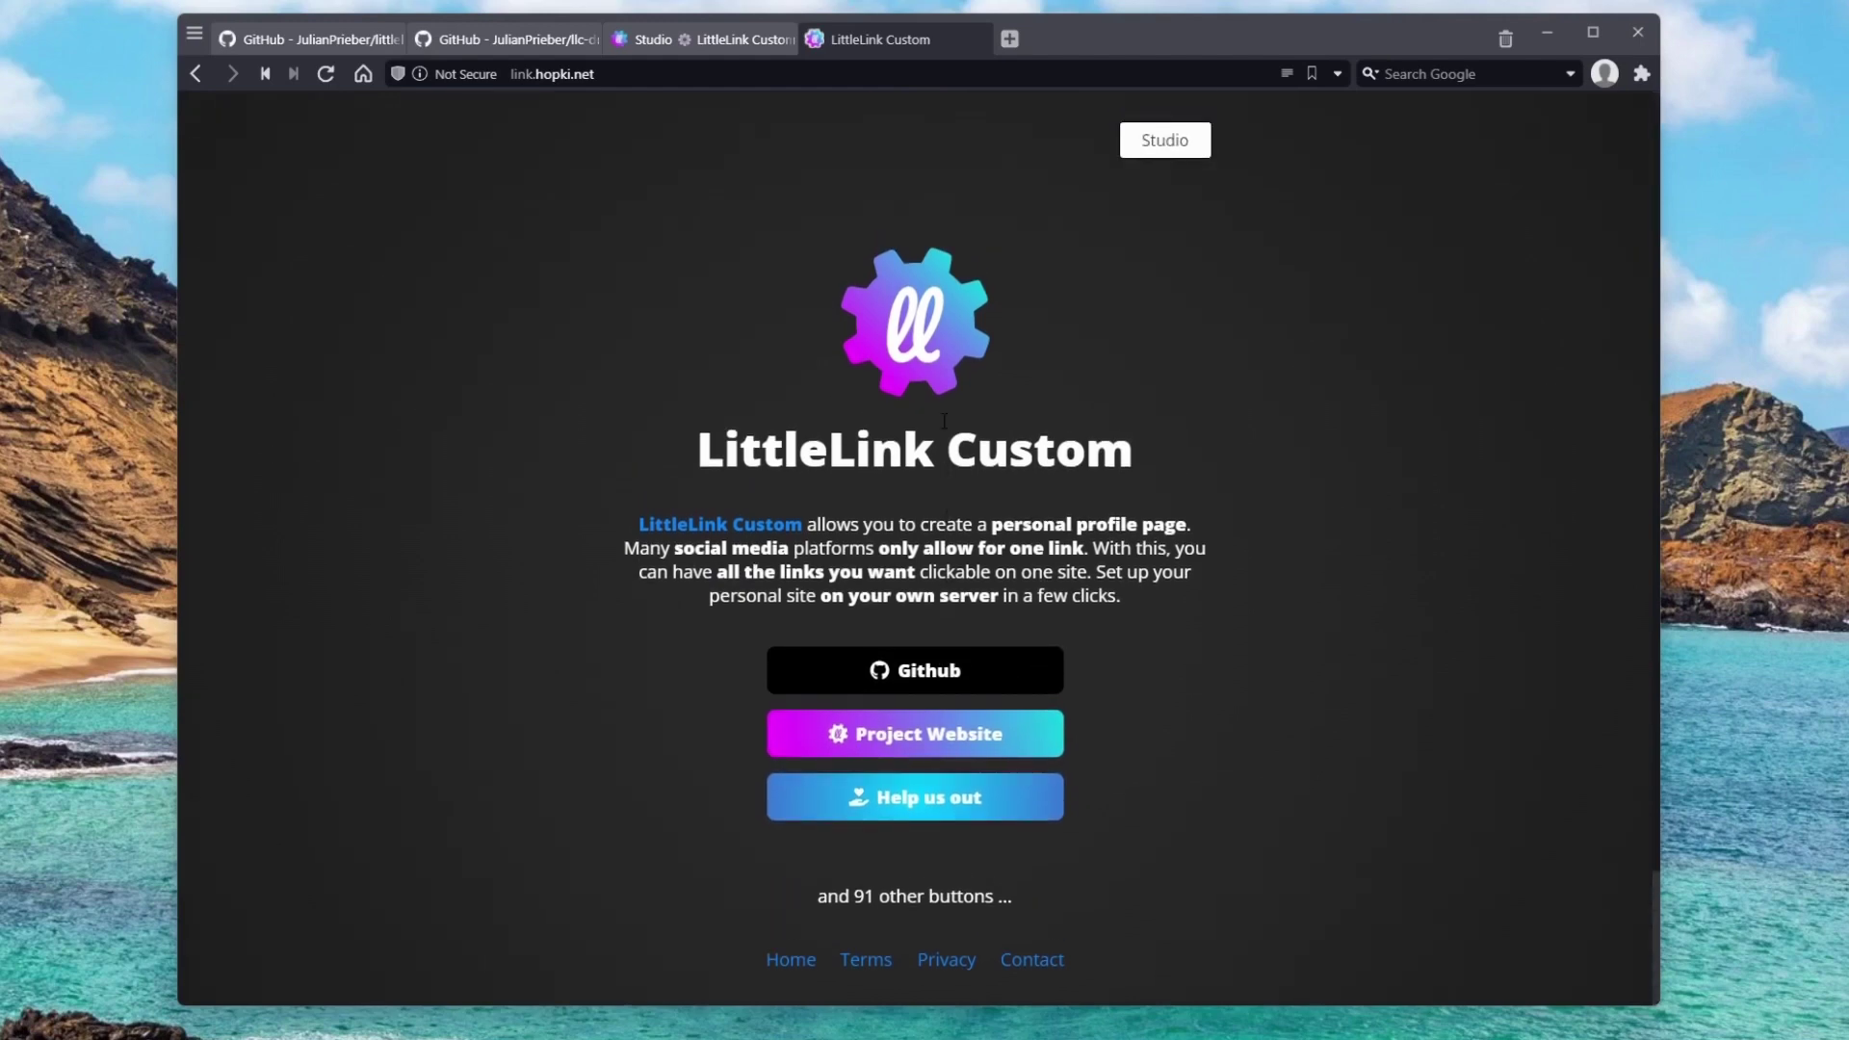
View the Site settings for logo, favicon and home message, comparing them with the public home page.
click(684, 37)
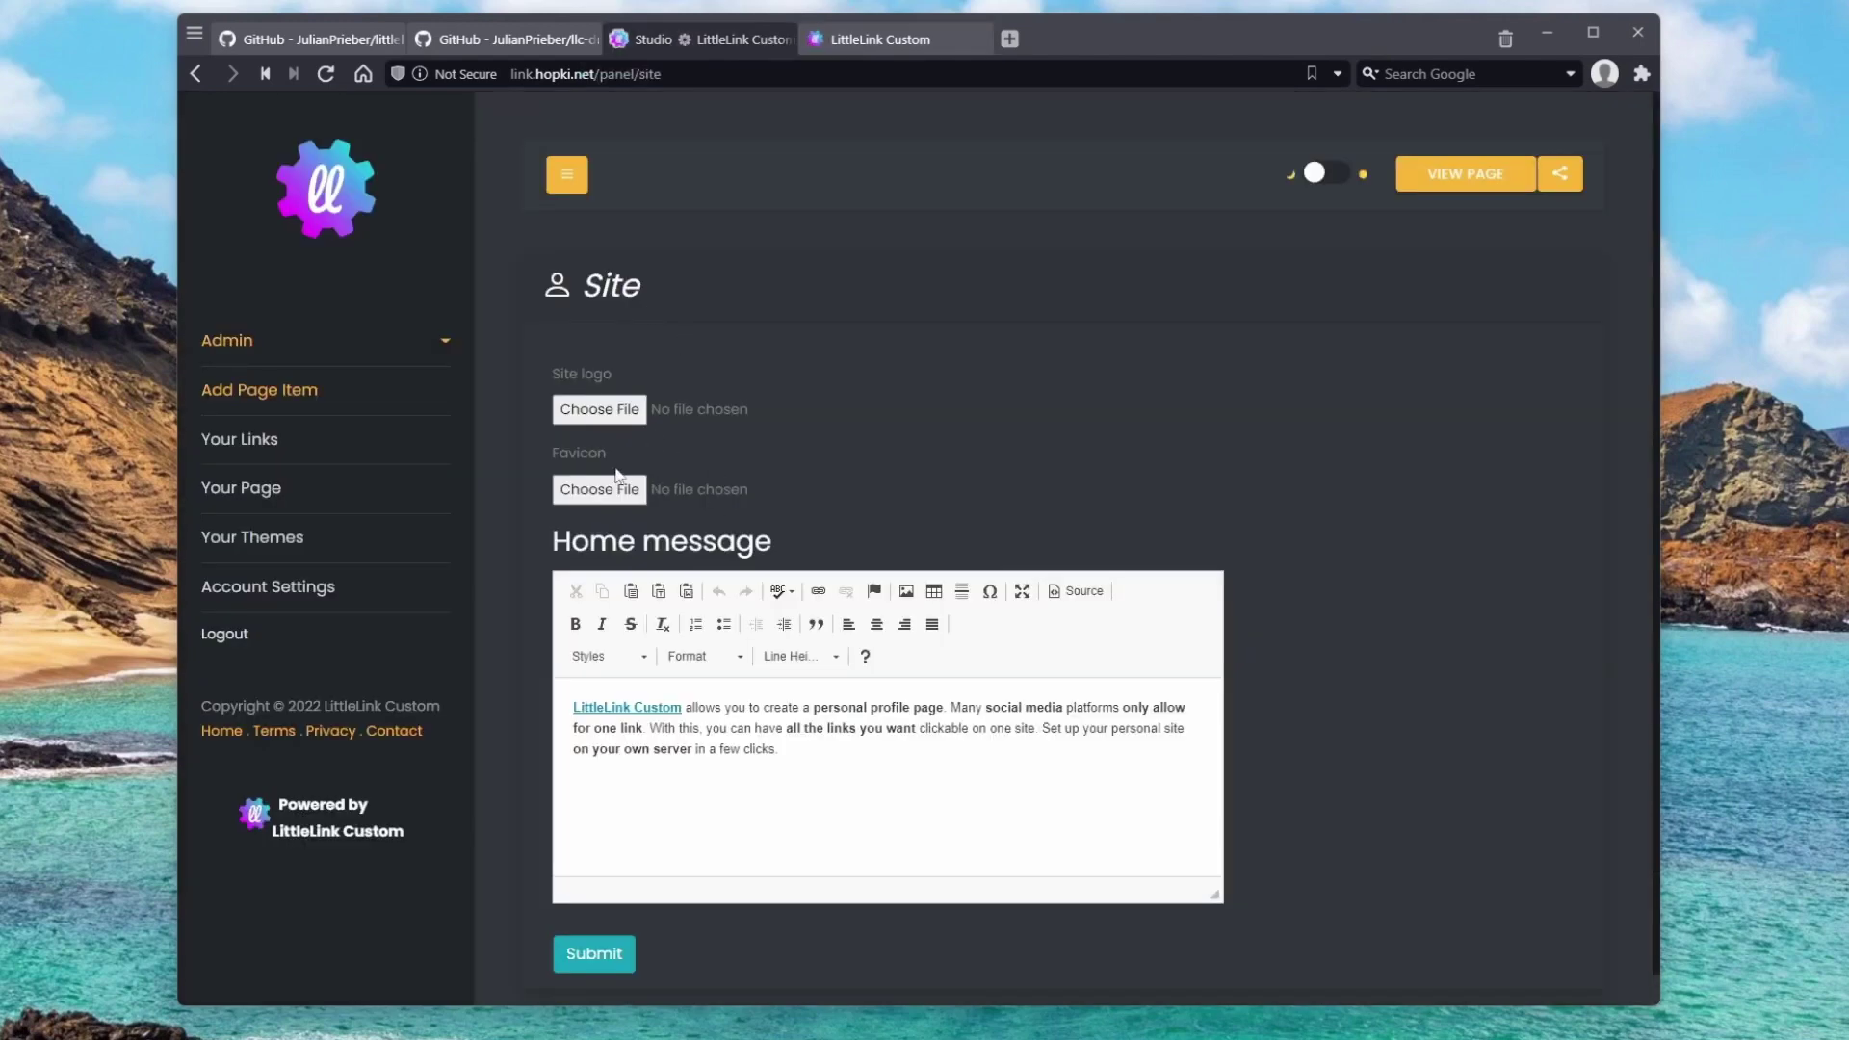
scroll(812, 494, down, 1)
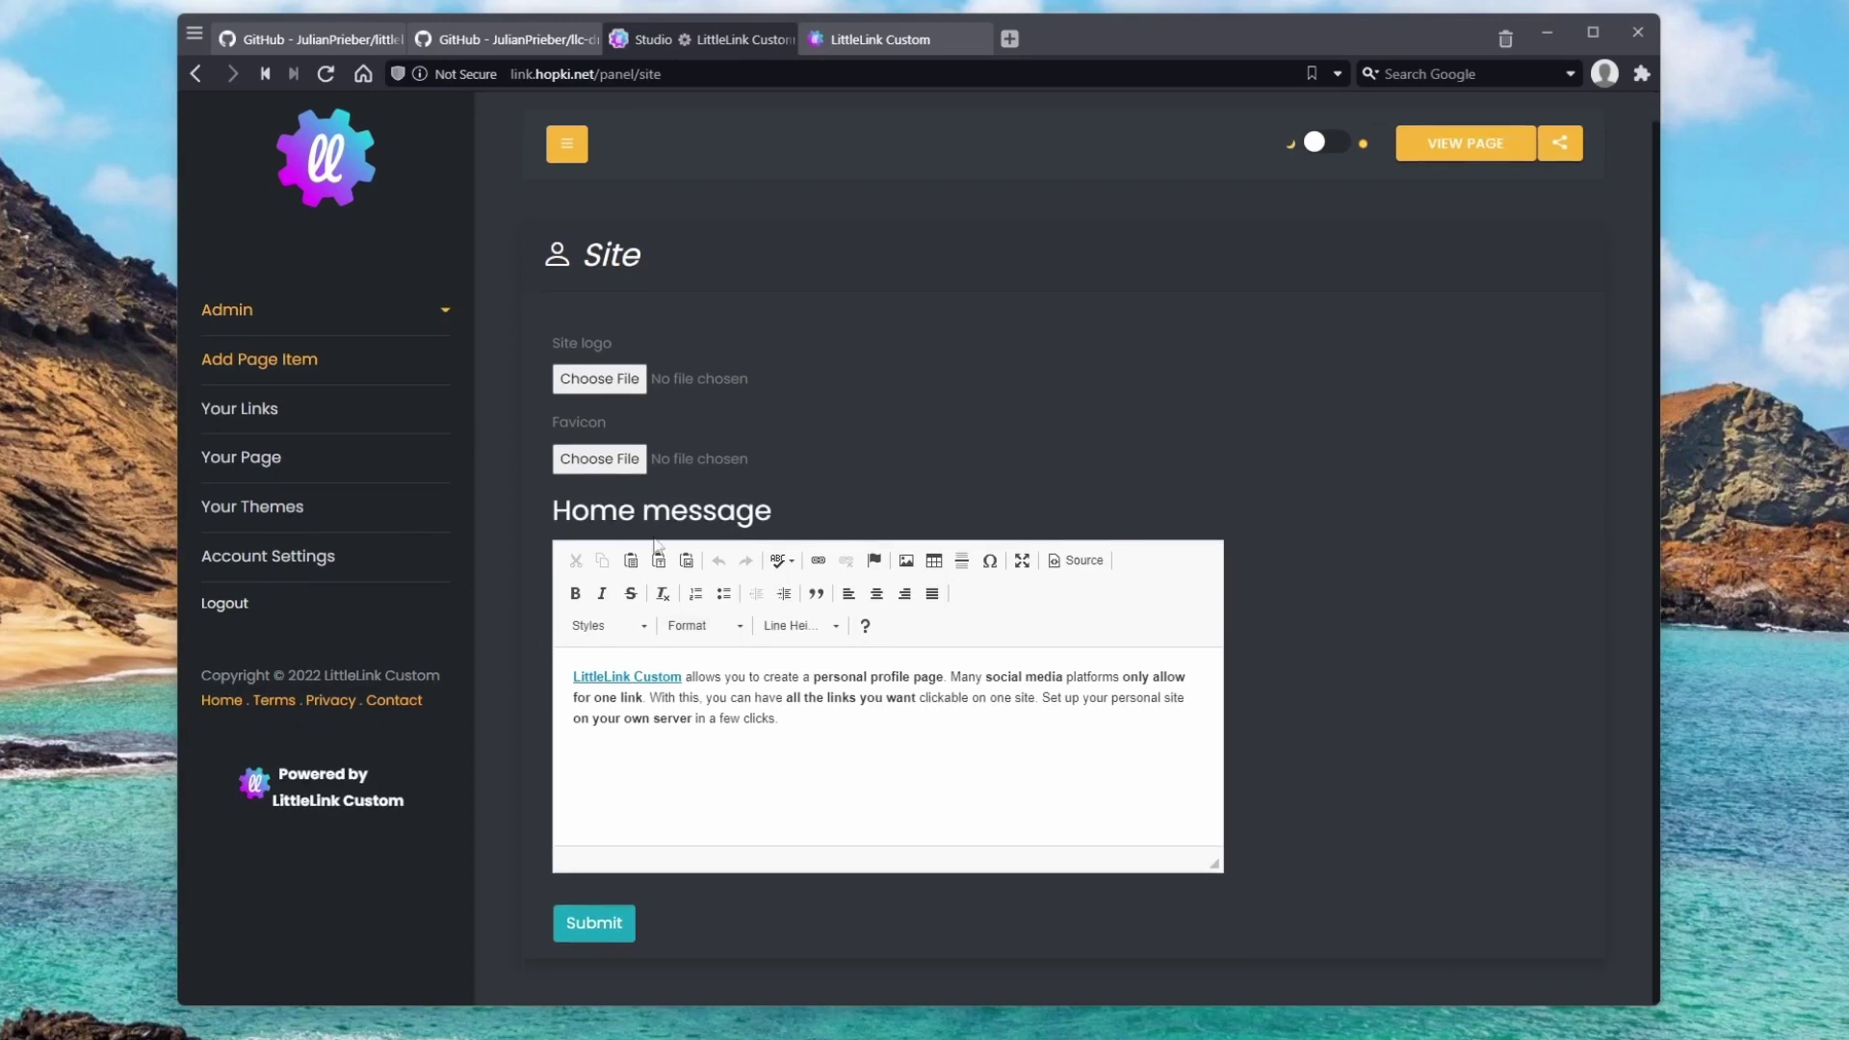
click(901, 41)
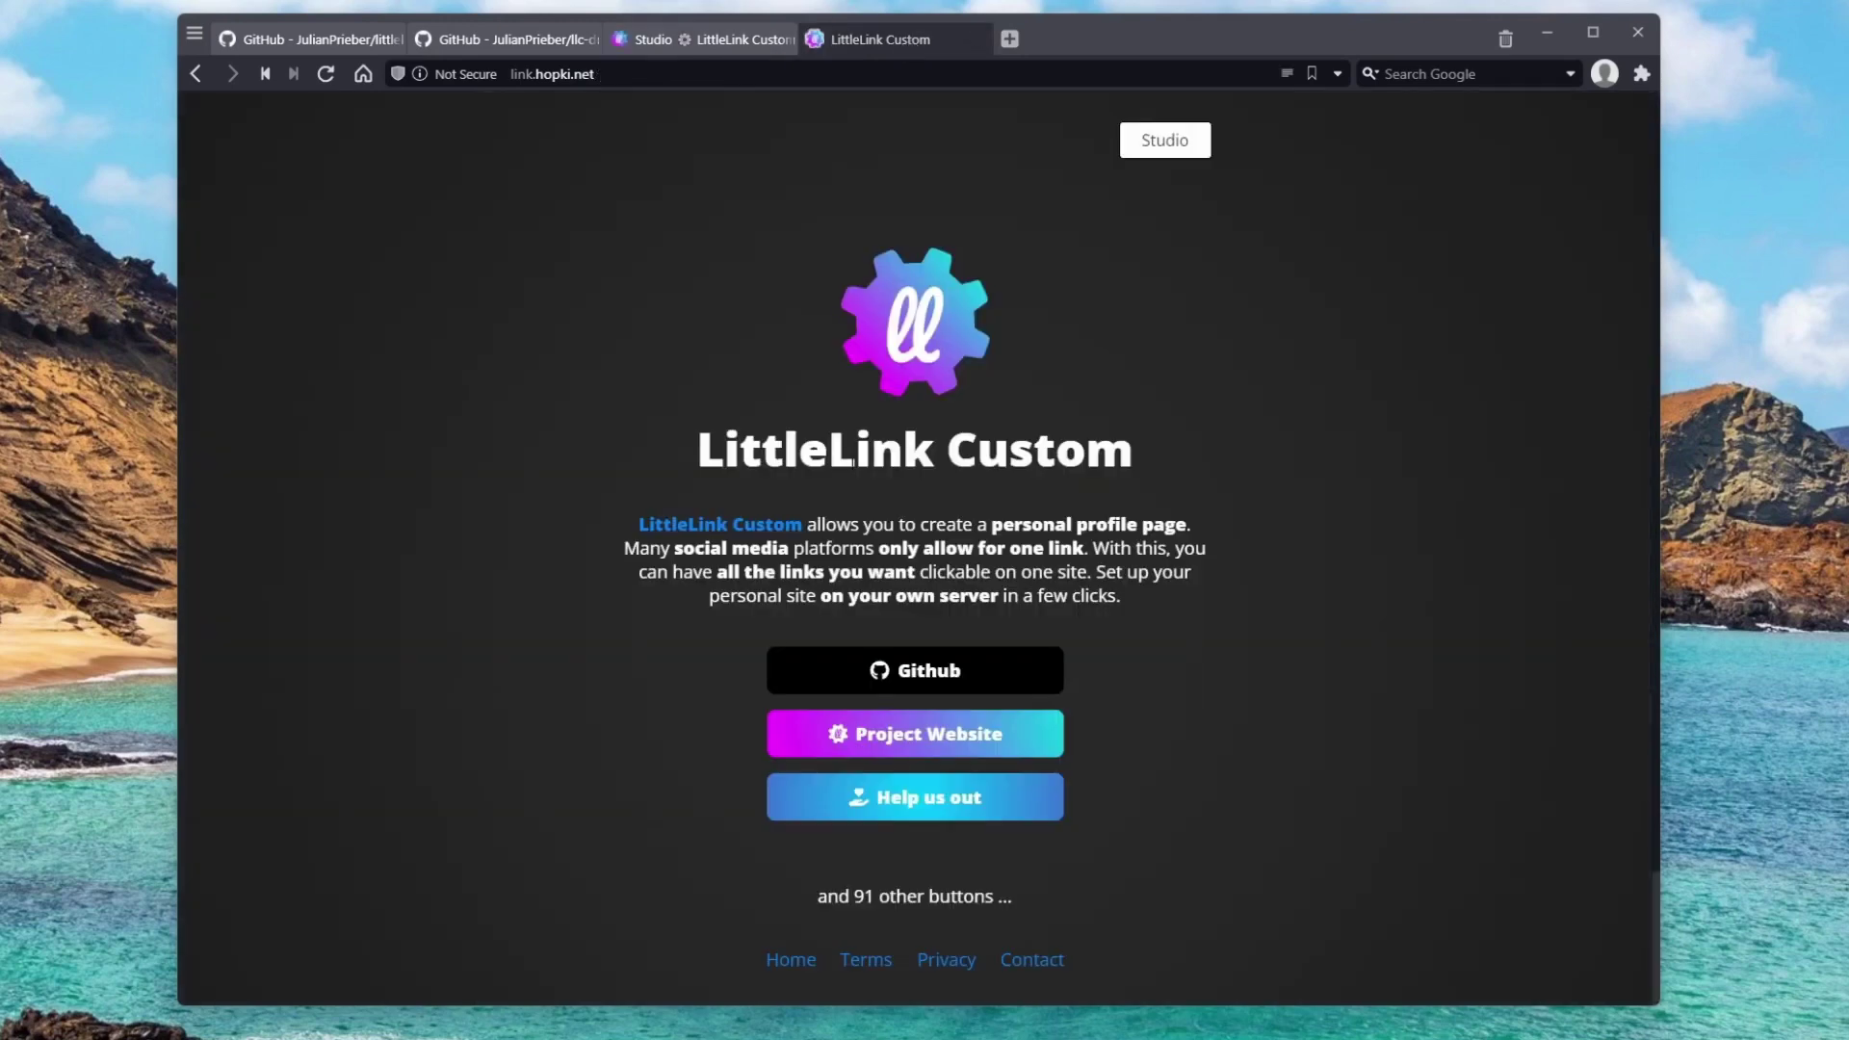
click(718, 39)
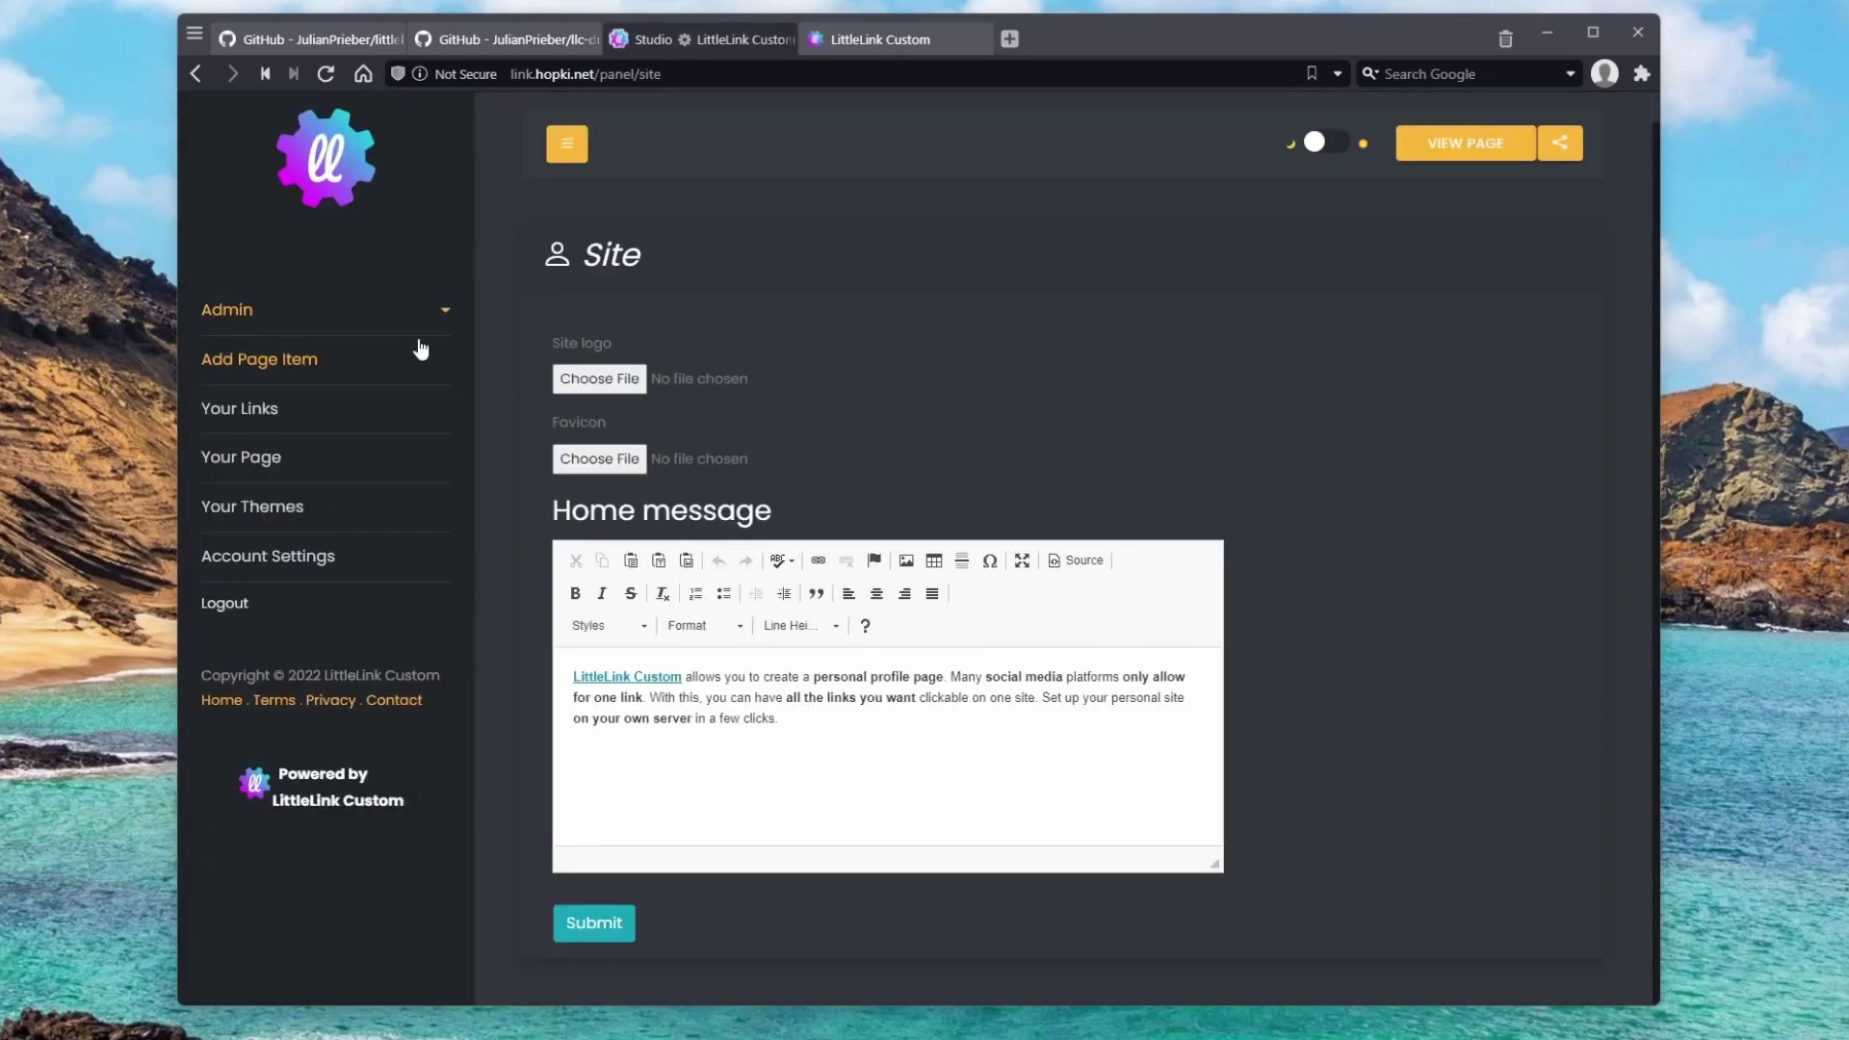